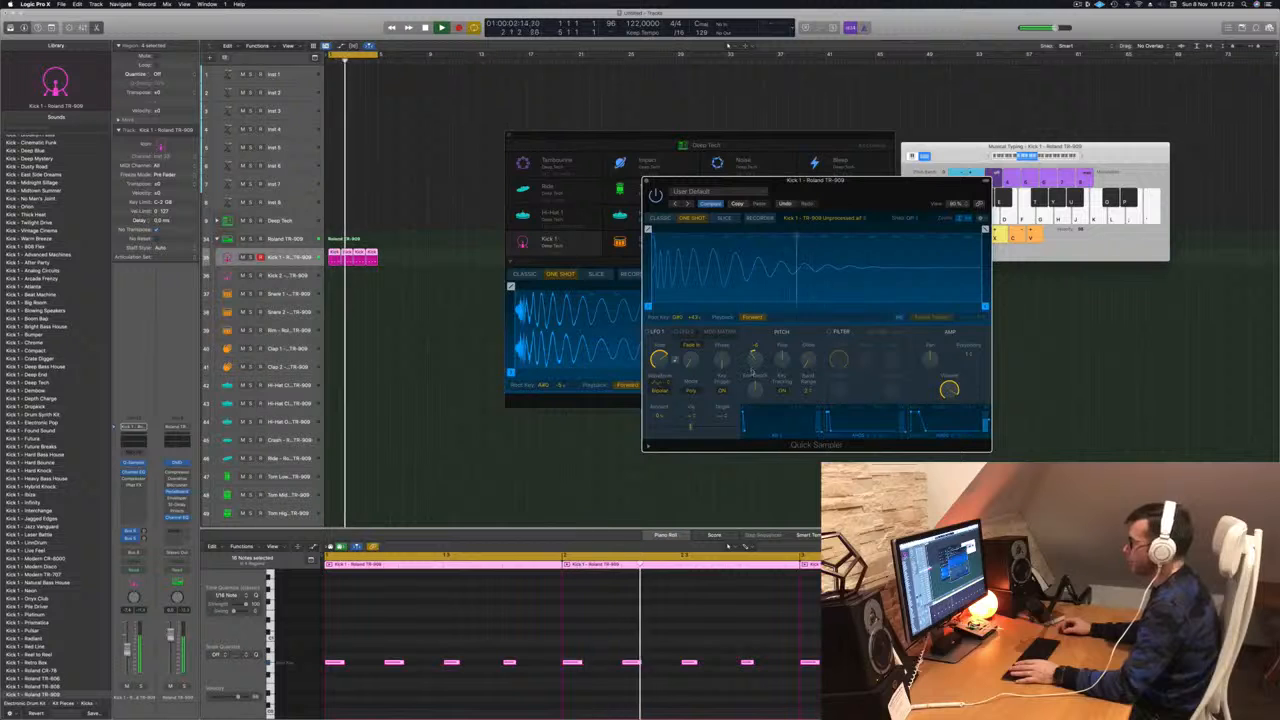
Listen to the kick pattern, and close the kick's Quick Sampler and the Deep Tech Drum Machine Designer window.
drag(870, 191, 798, 197)
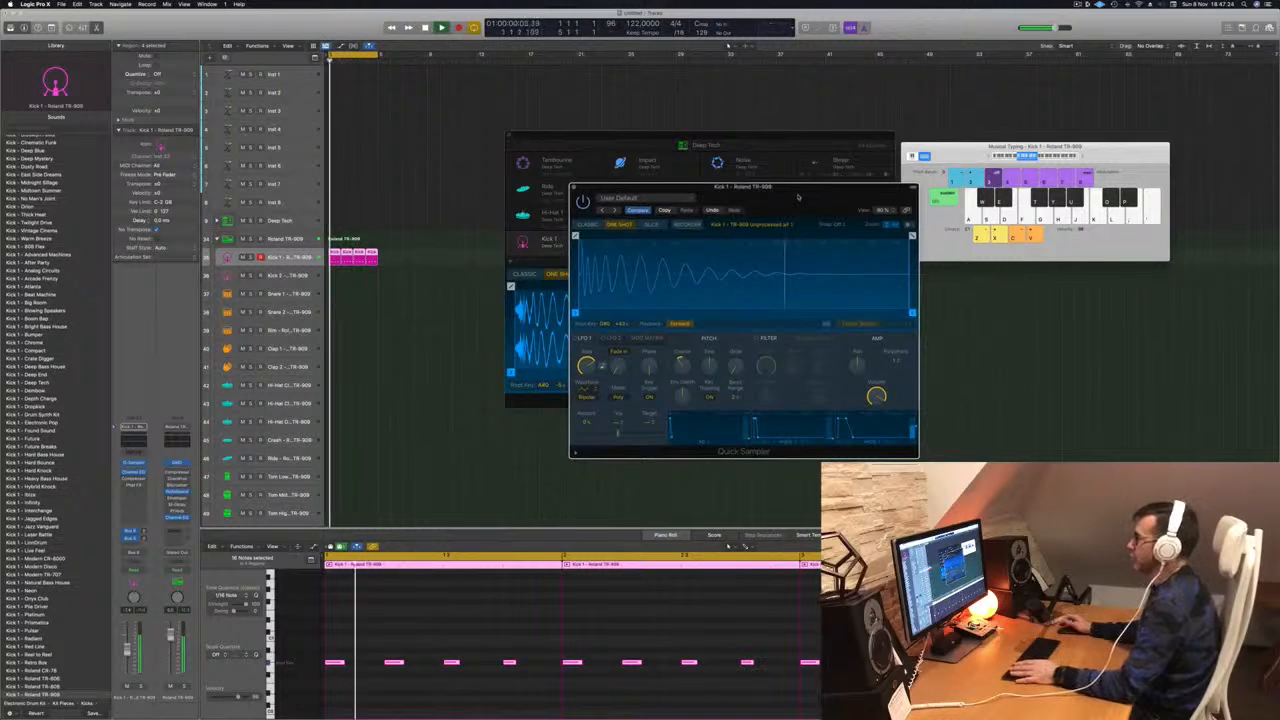
key(space)
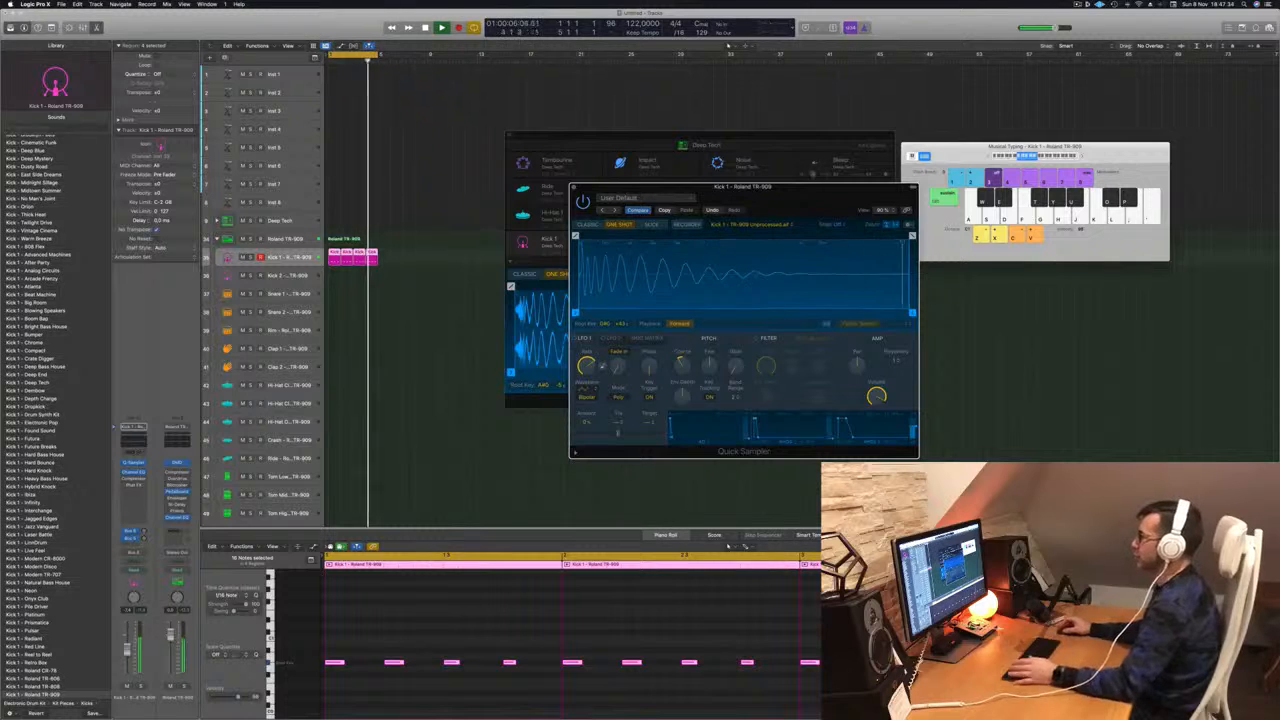
drag(788, 188, 718, 192)
click(505, 191)
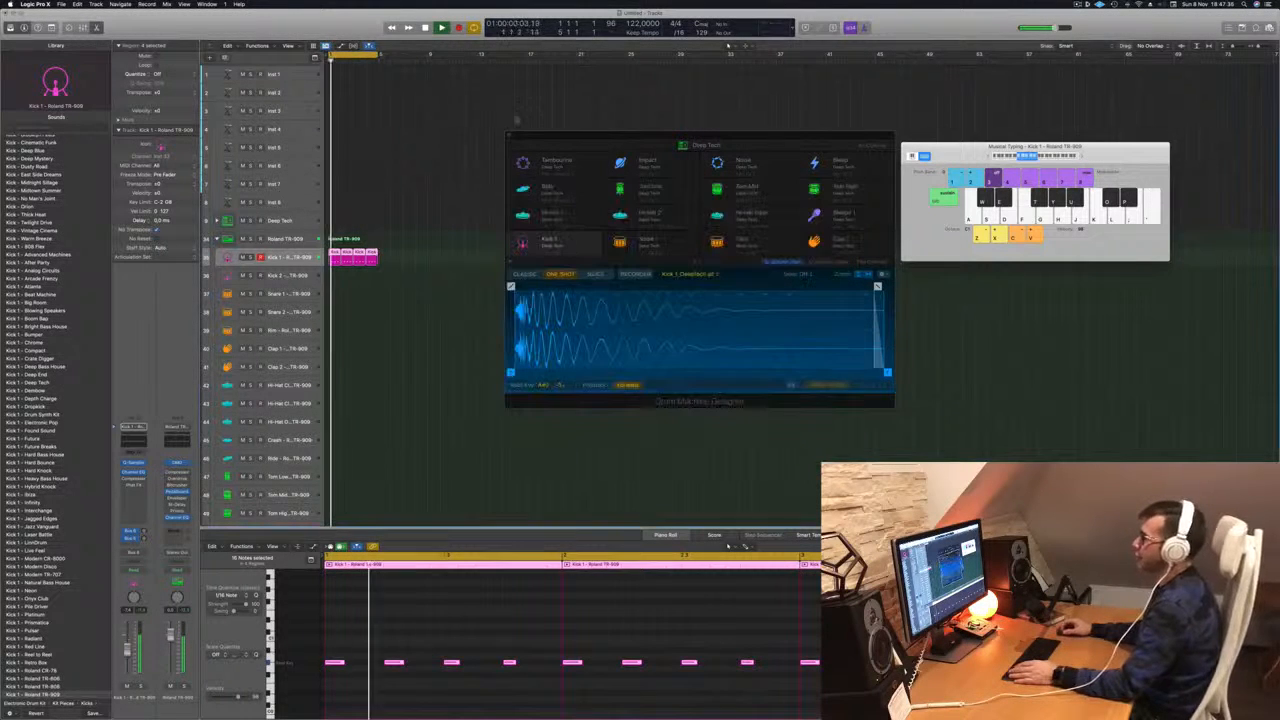
click(508, 136)
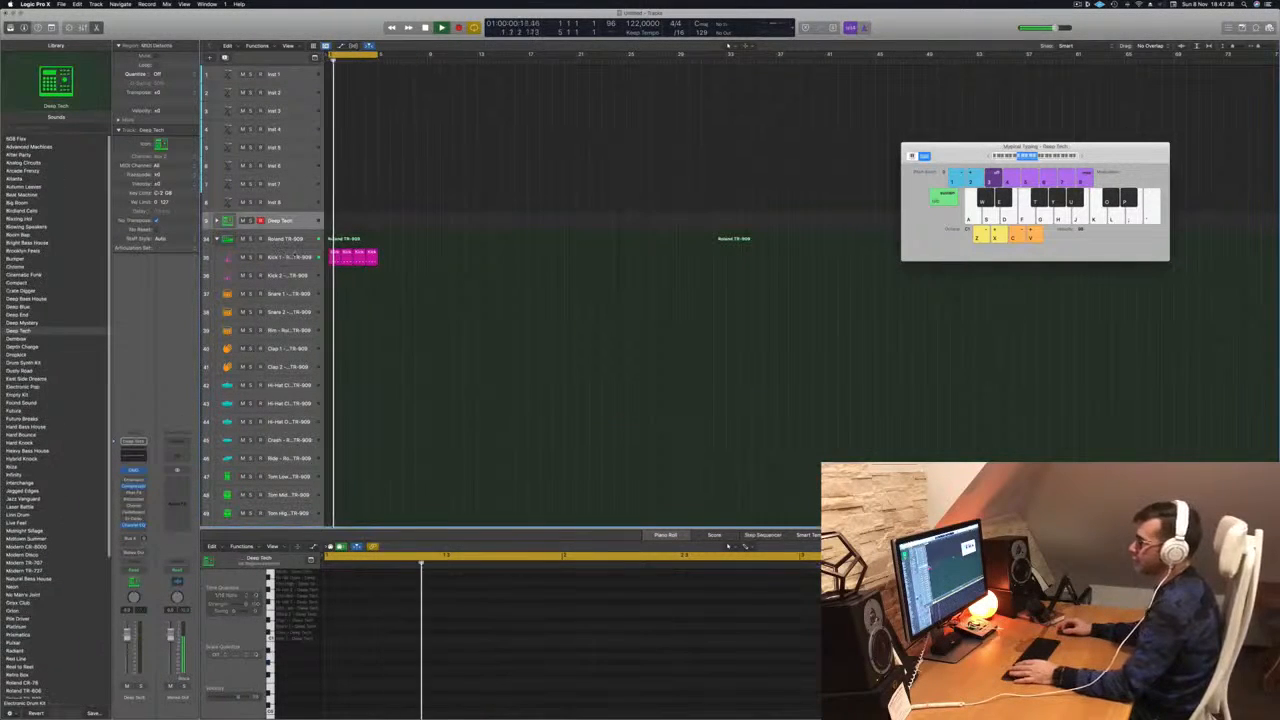
Switch the Compressor on the Roland TR-909 Kick 1 track to the Vintage Opto model during playback and close the plug-in.
click(277, 257)
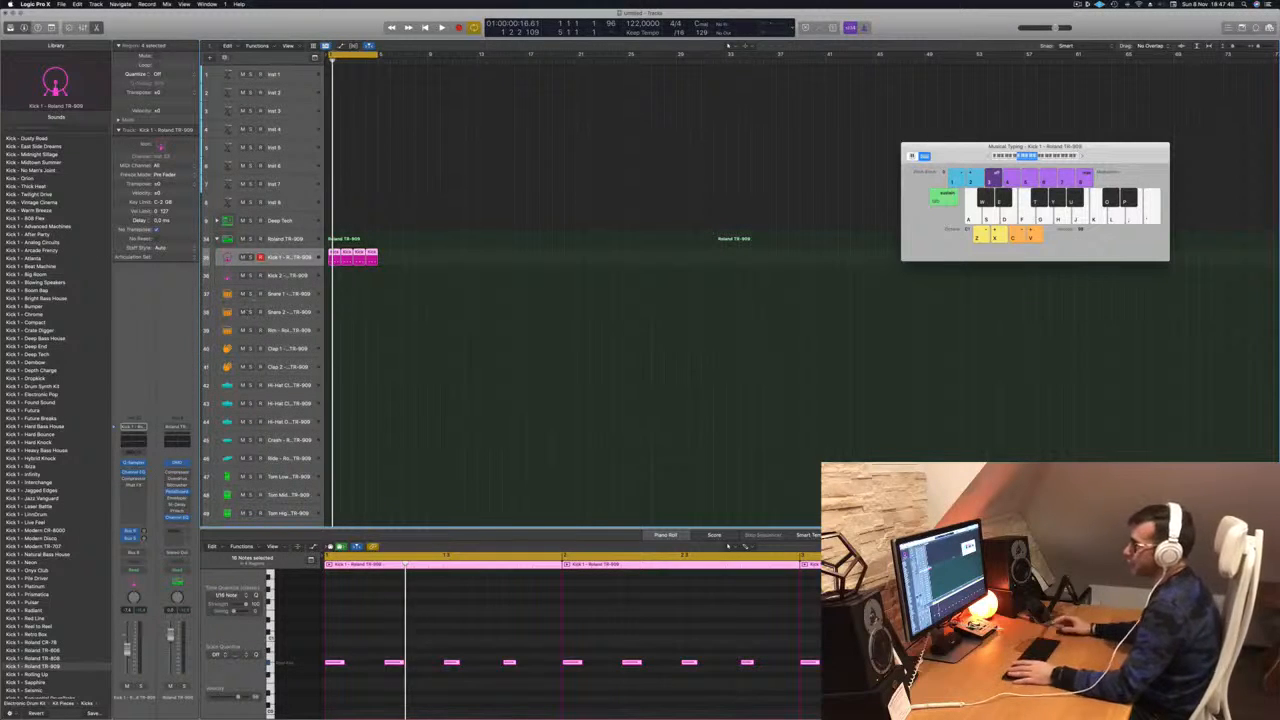
key(space)
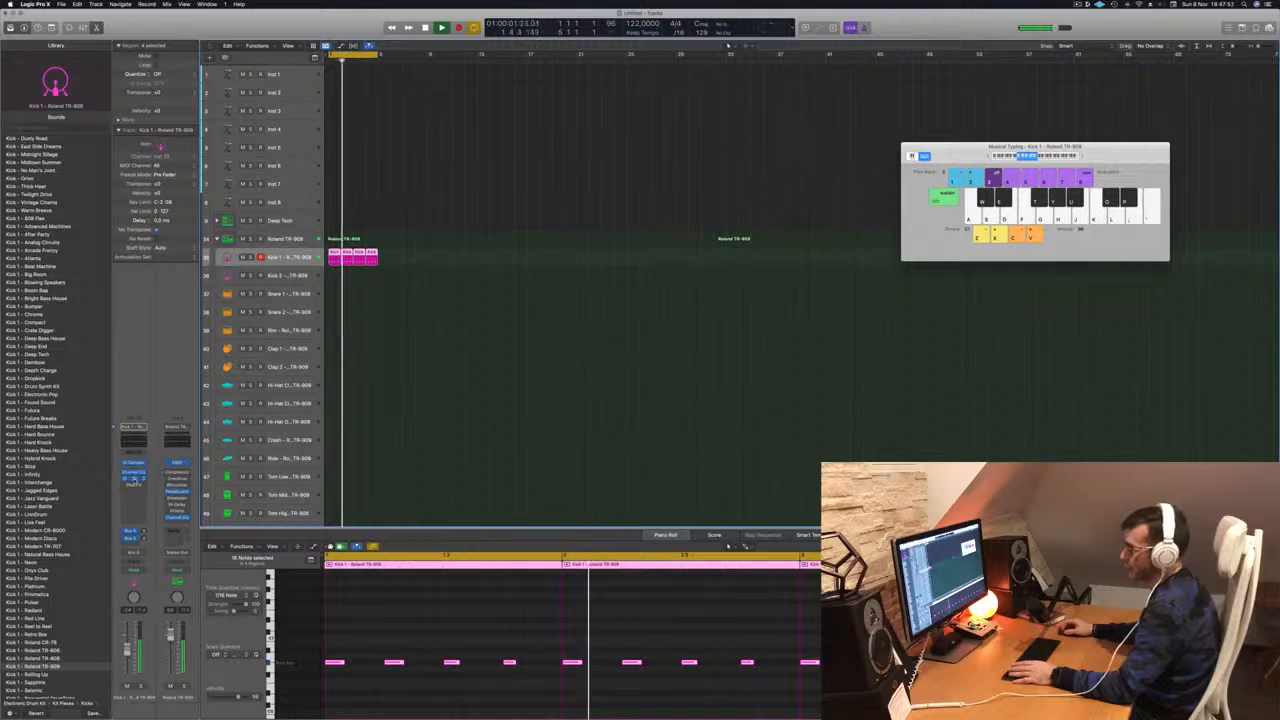
click(133, 479)
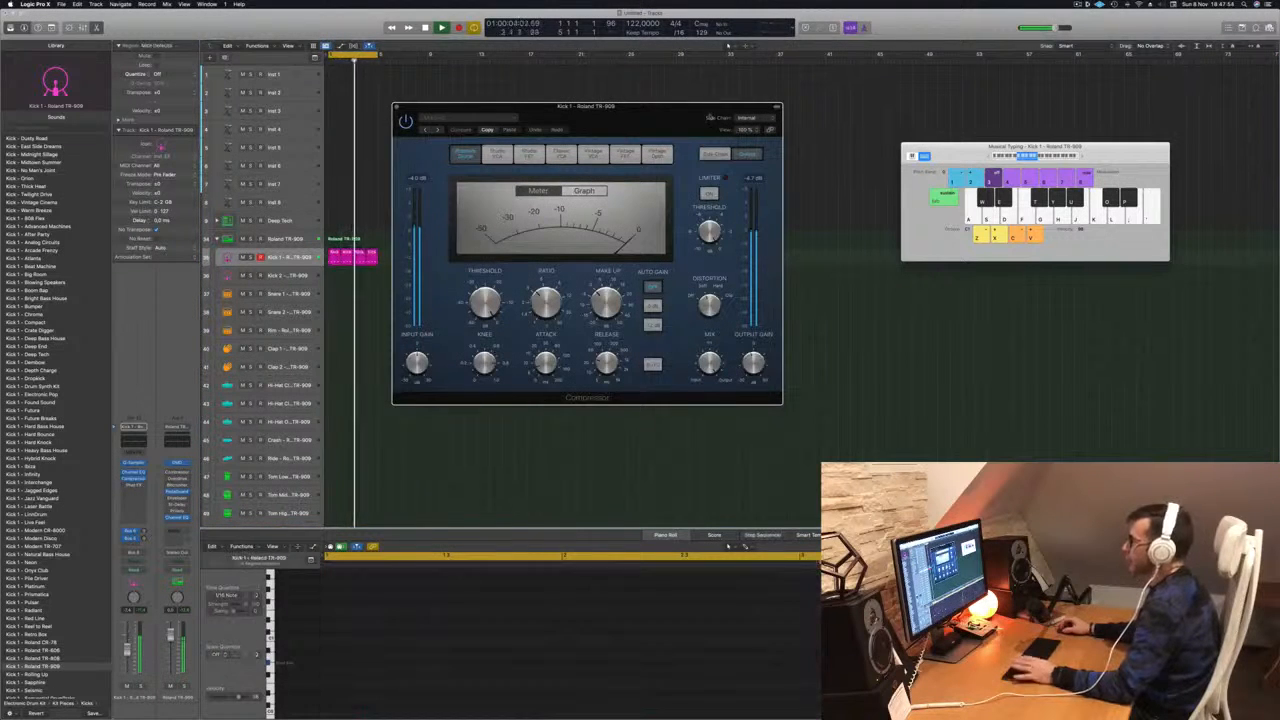
click(657, 153)
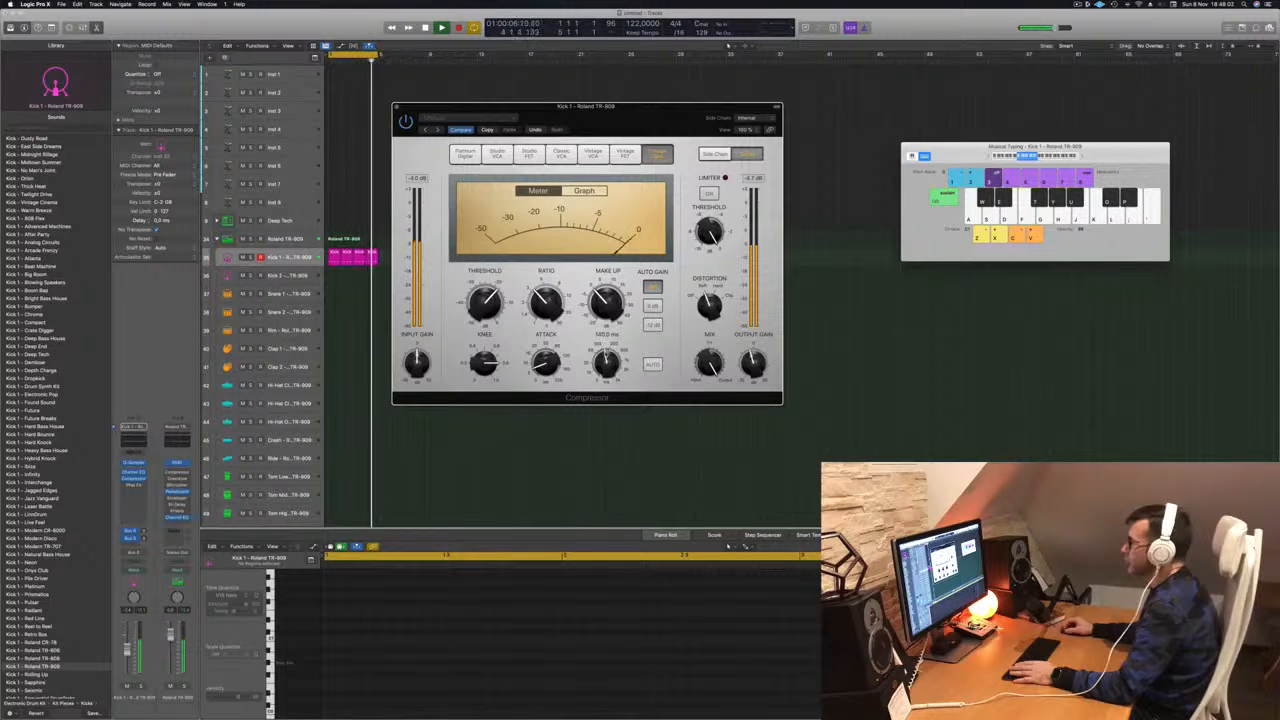
key(space)
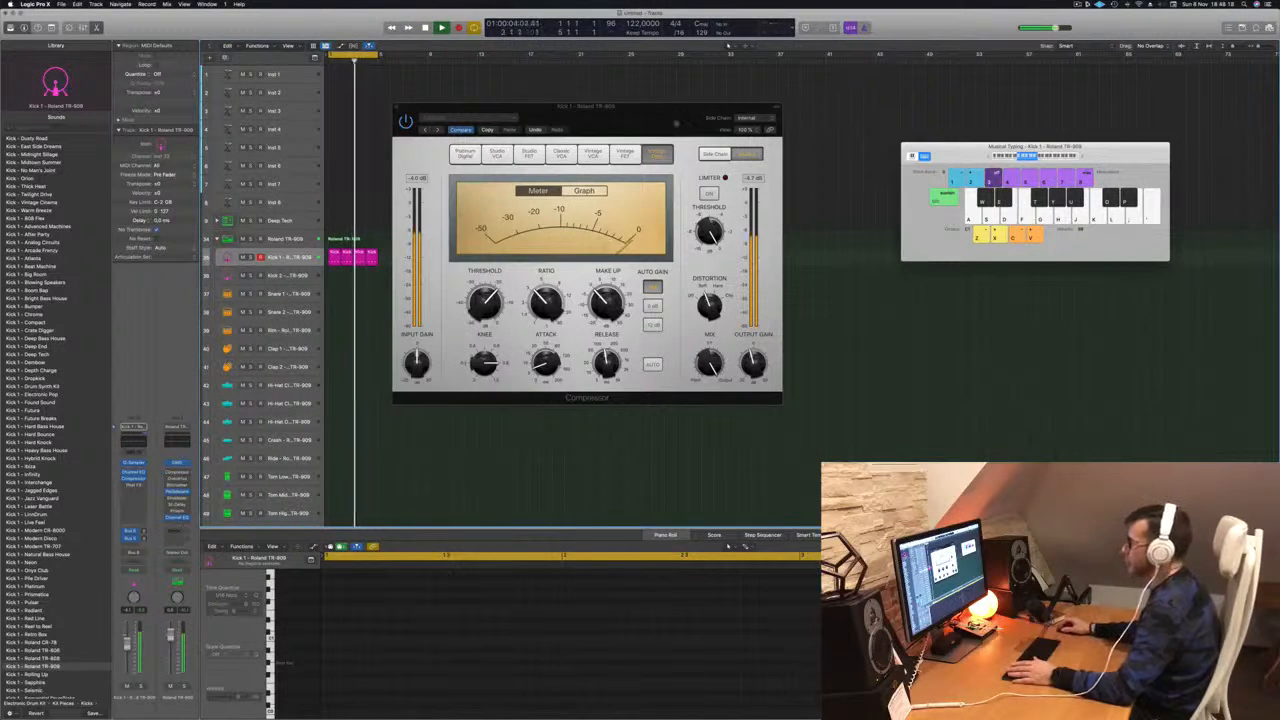
drag(514, 162, 871, 170)
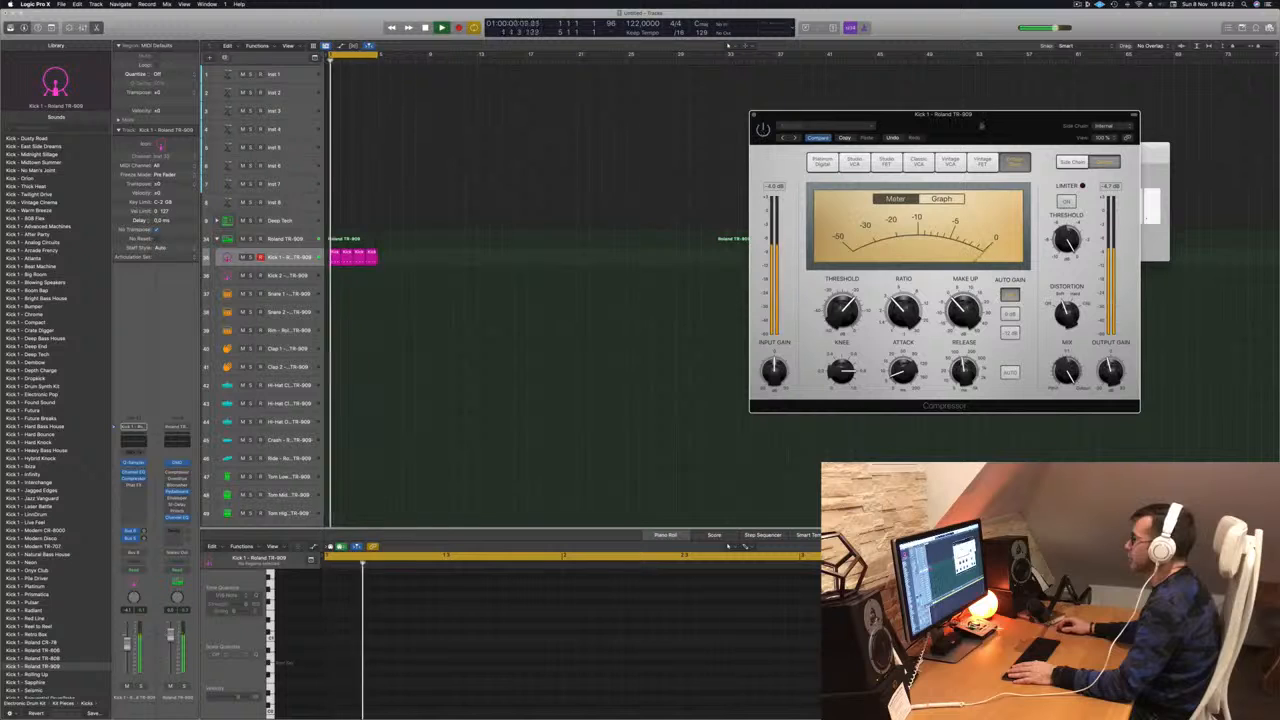
drag(1021, 114, 728, 137)
click(462, 138)
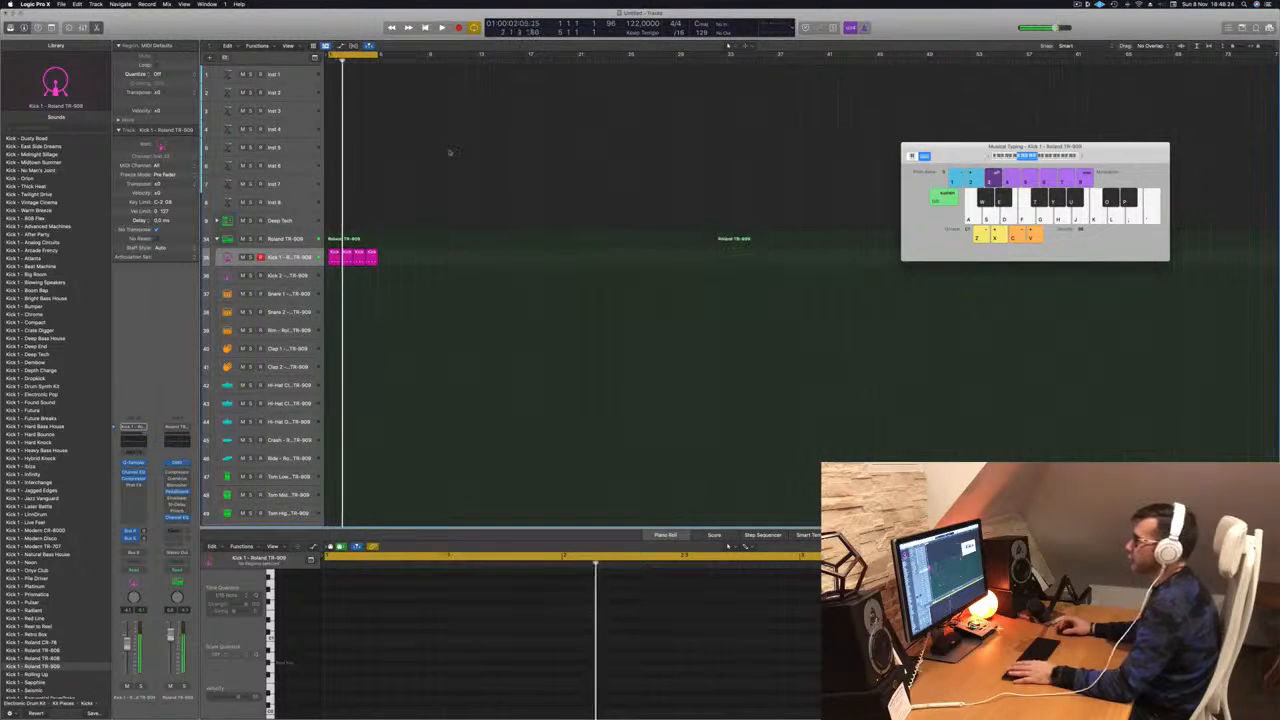
Collapse the Roland TR-909 track stack and select the Deep Tech track.
scroll(449, 151, down, 1)
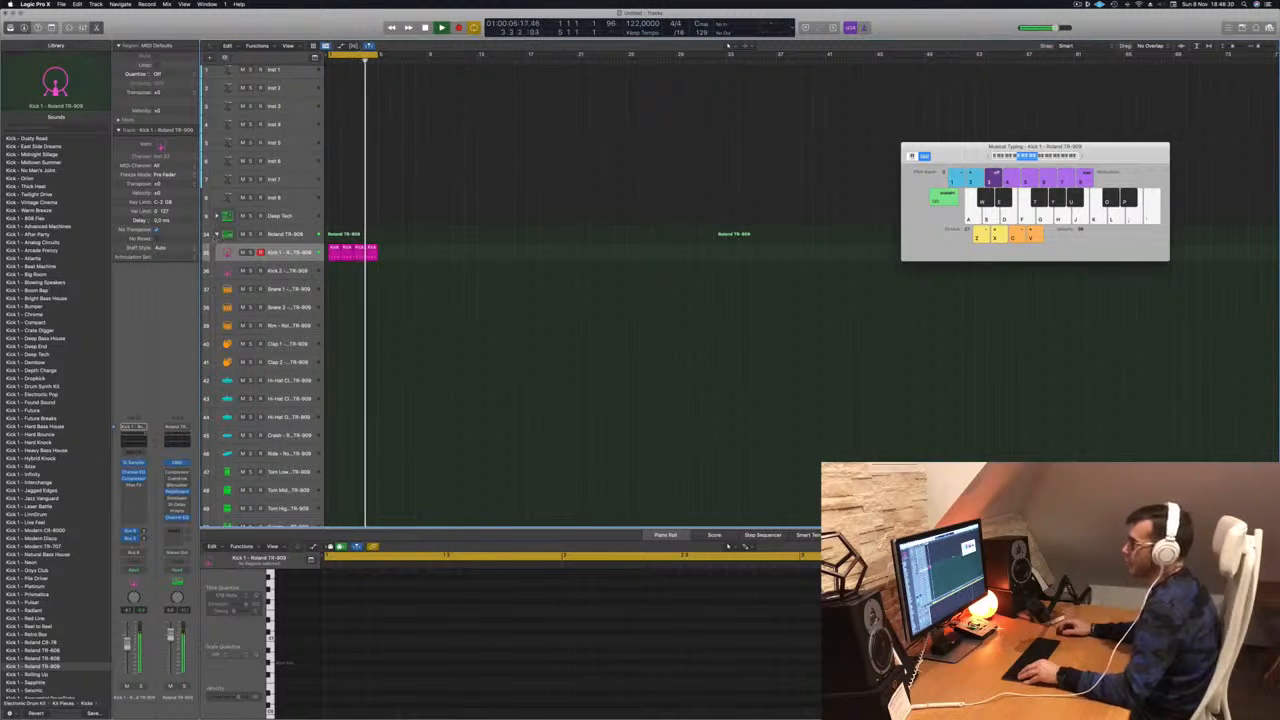
click(216, 234)
click(279, 219)
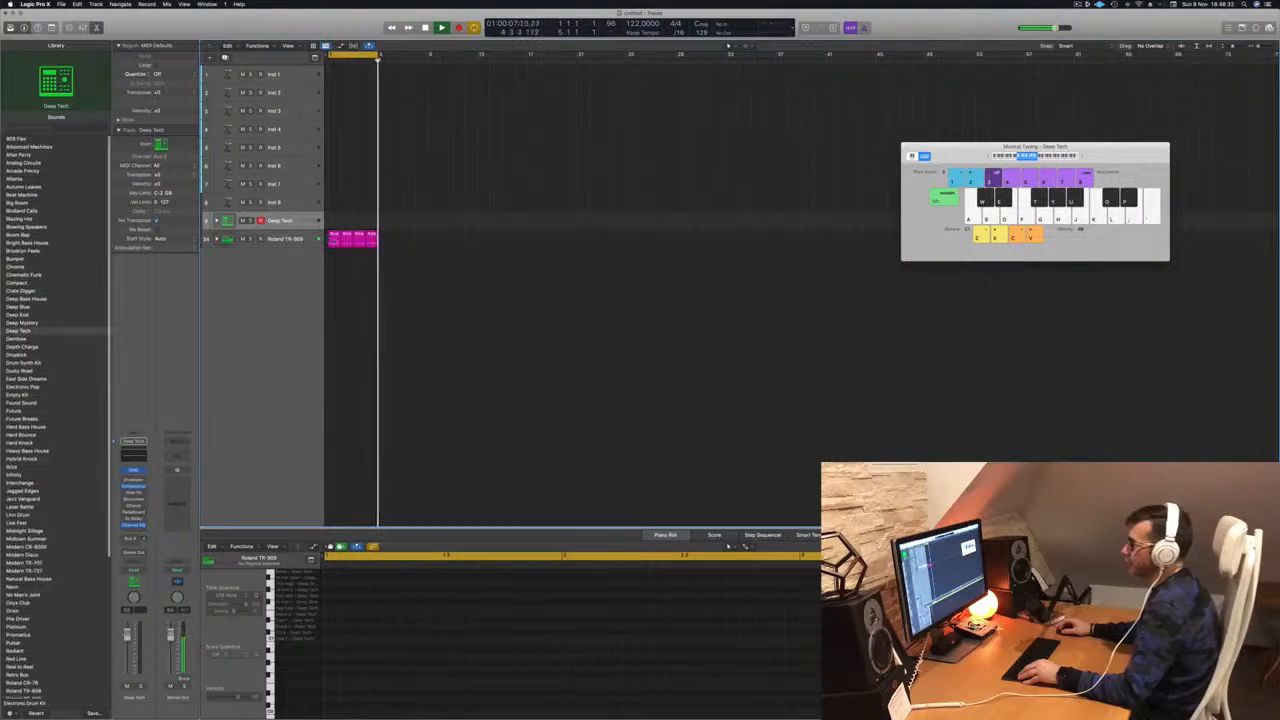
Try to copy the first kick region from the collapsed Roland TR-909 stack up to the Deep Tech track.
click(337, 236)
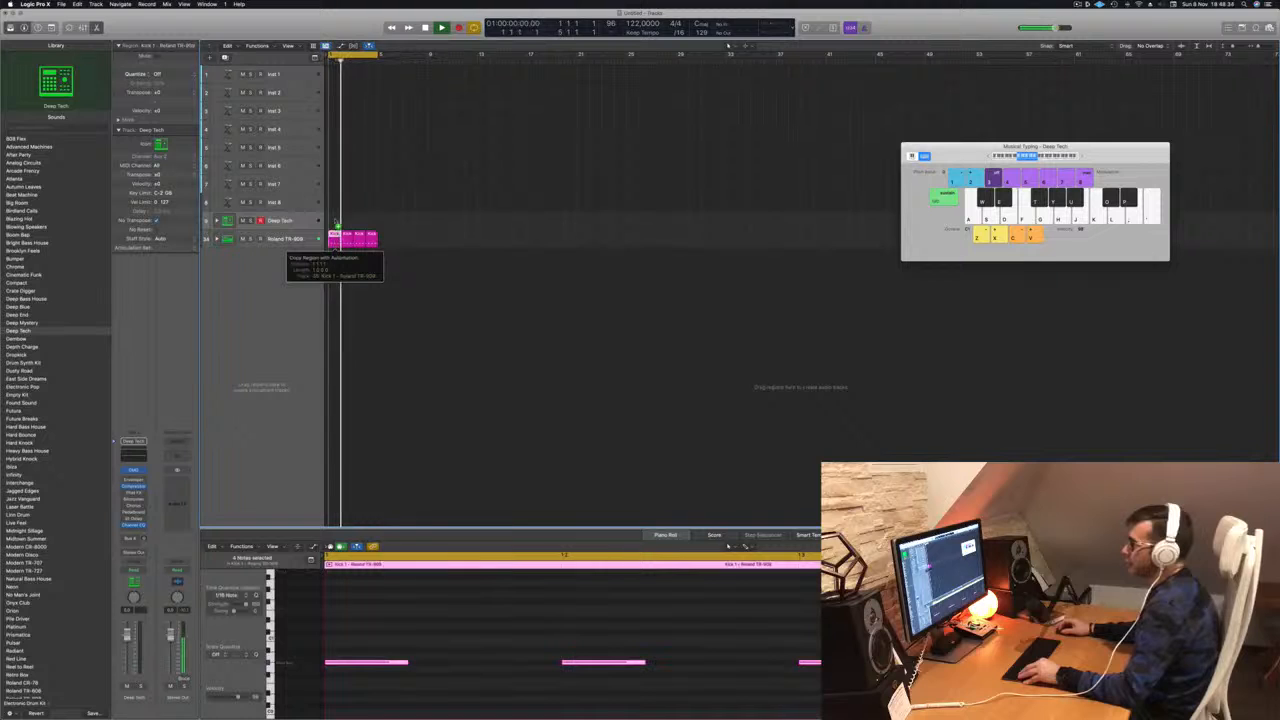
drag(341, 218, 428, 220)
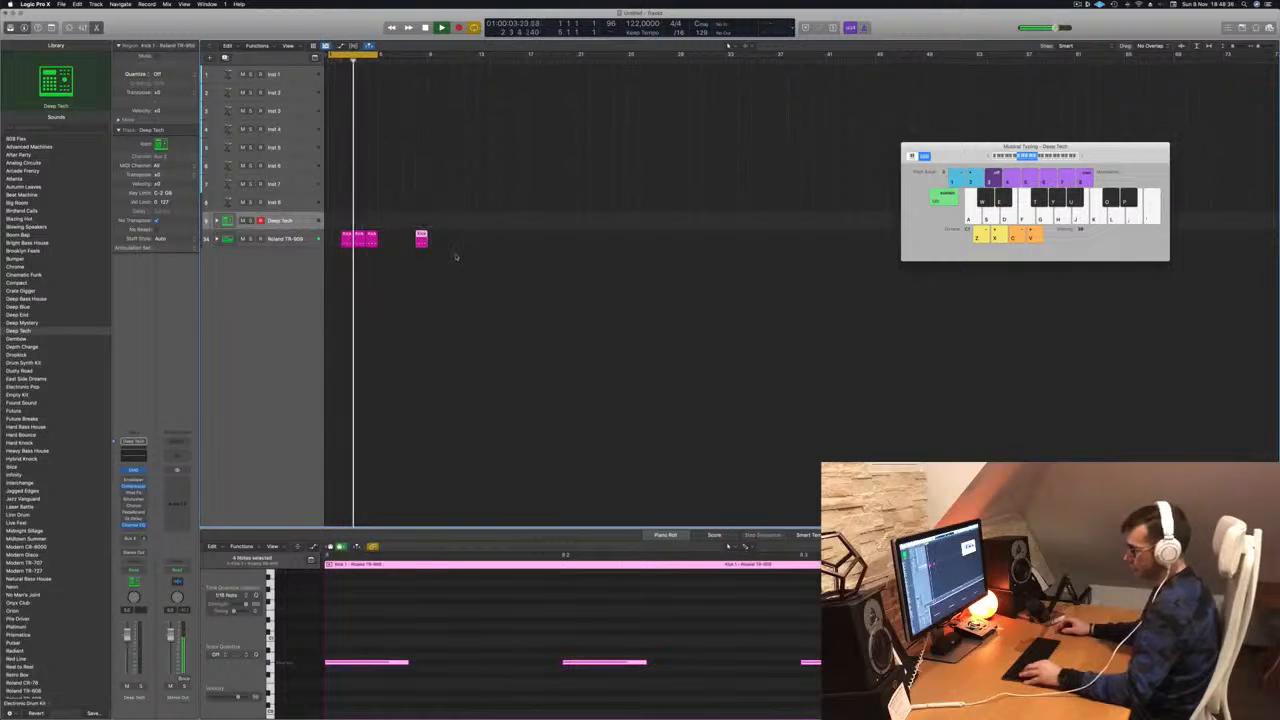
key(super+z)
drag(335, 238, 334, 222)
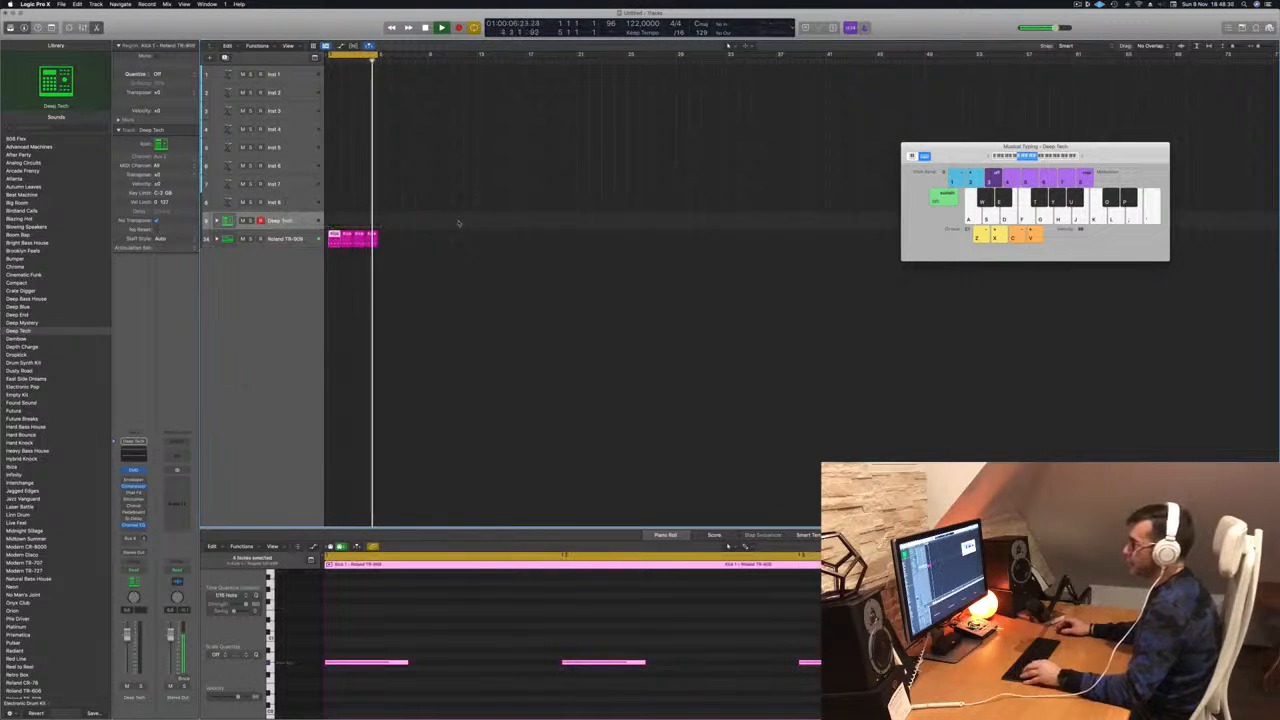
Try to copy the first kick region onto a subtrack inside the expanded Deep Tech stack.
click(217, 220)
scroll(354, 411, down, 6)
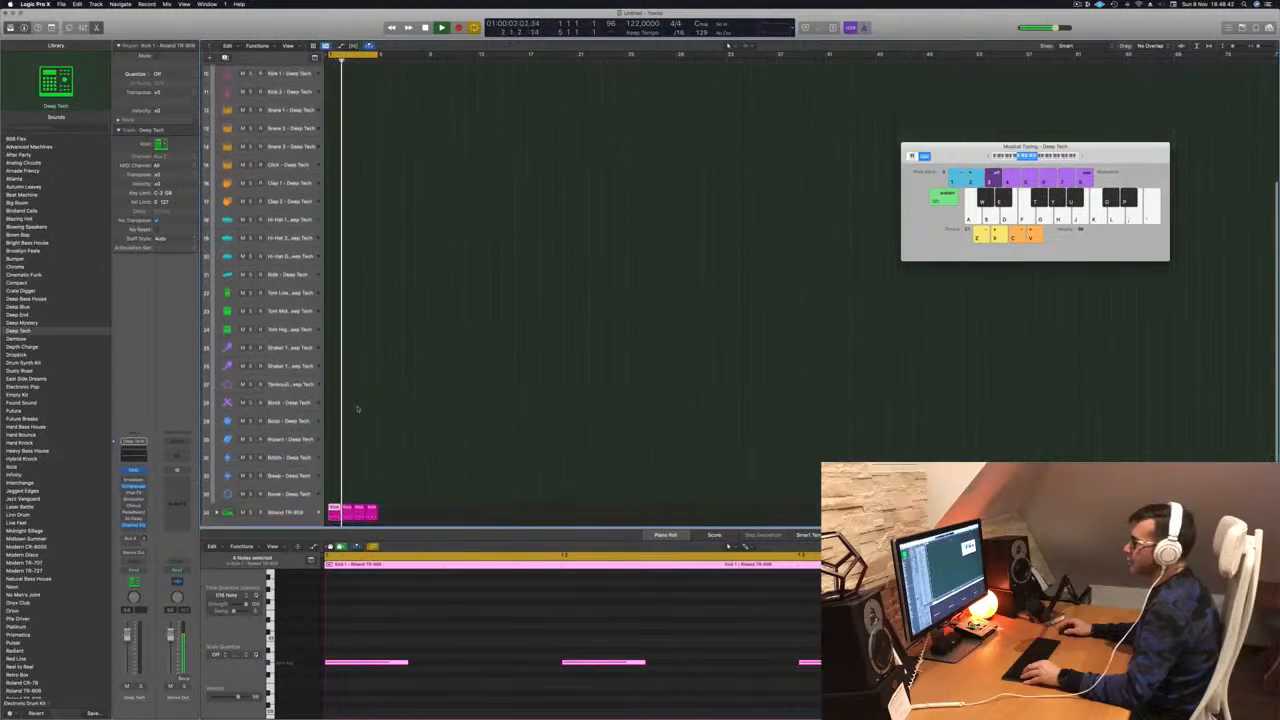
drag(334, 497, 337, 463)
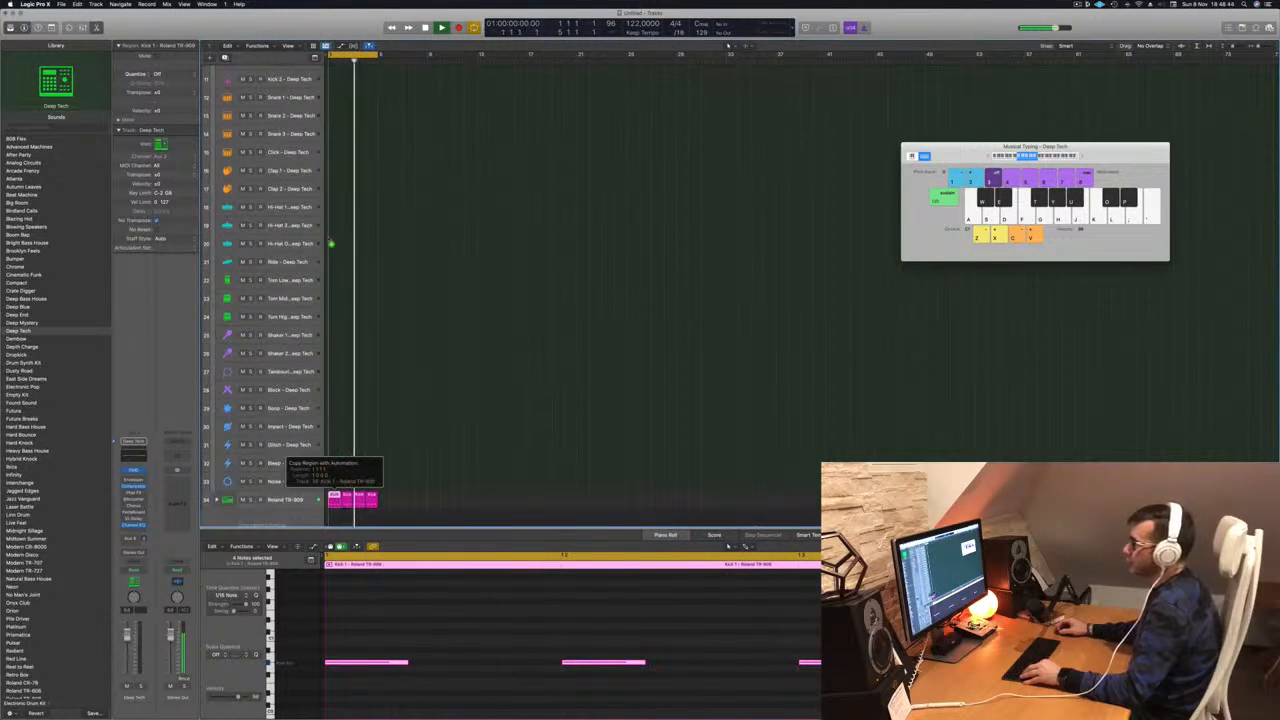
drag(344, 222, 346, 226)
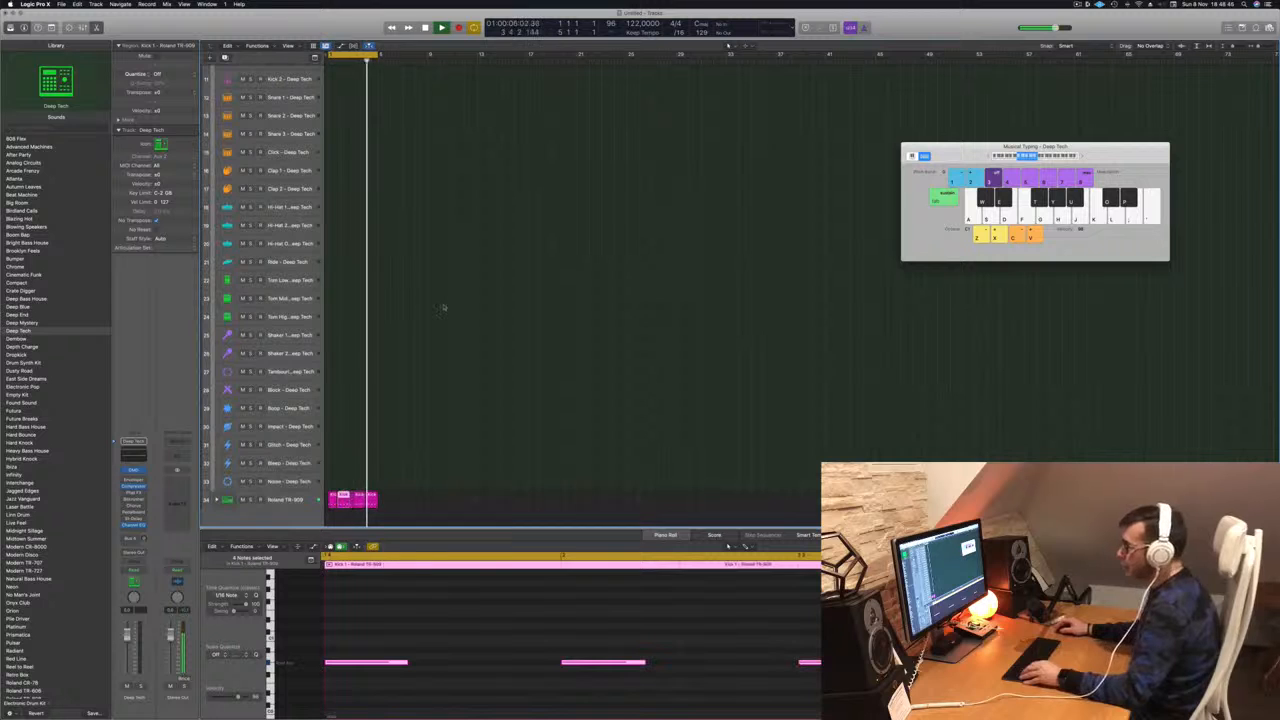
scroll(443, 307, down, 1)
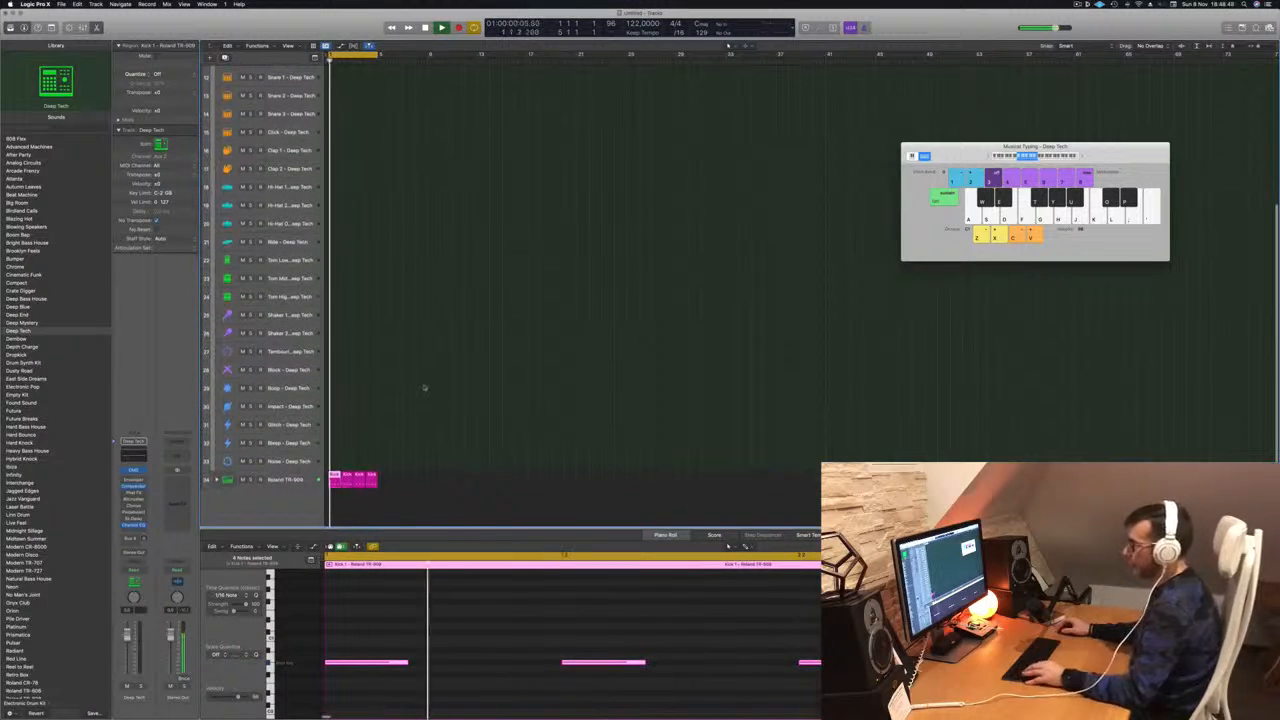
key(ctrl+super+Left)
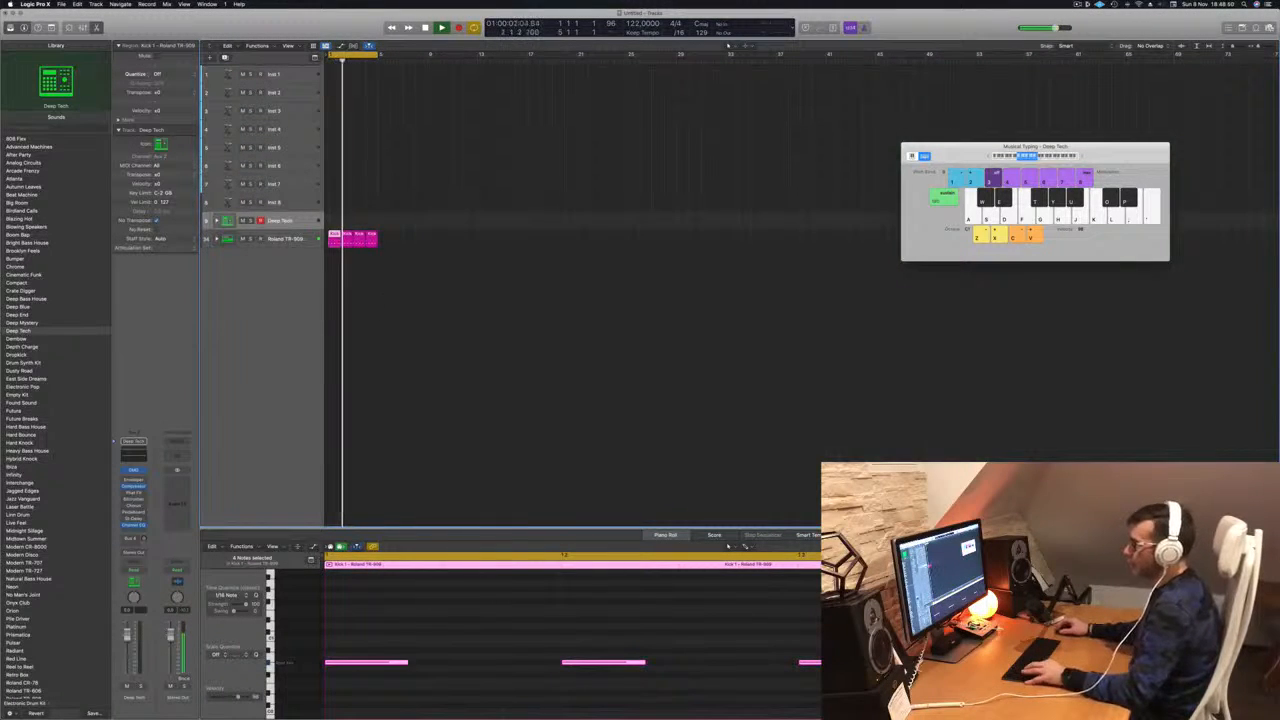
Expand the Roland TR-909 stack, copy its first kick region onto the Deep Tech track at bar 1, and stop playback.
click(216, 238)
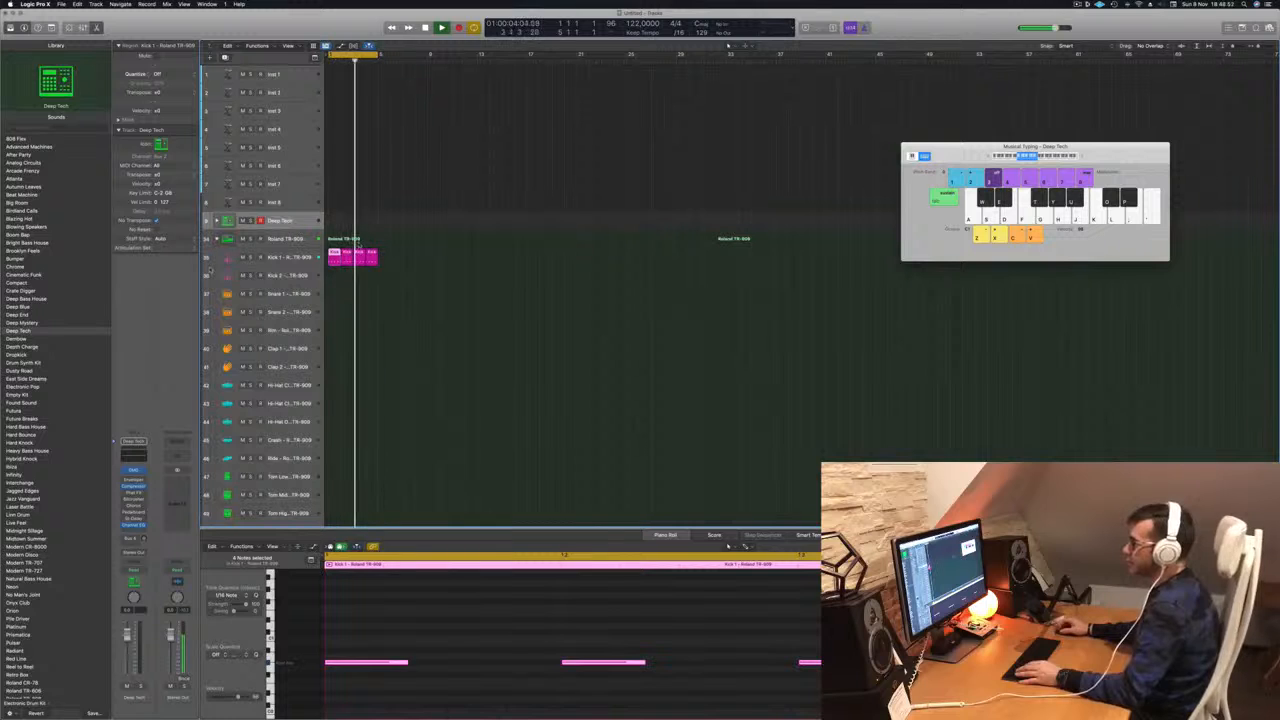
mouse_move(340, 256)
mouse_down()
mouse_move(340, 212)
mouse_move(332, 262)
mouse_up()
key(space)
click(351, 259)
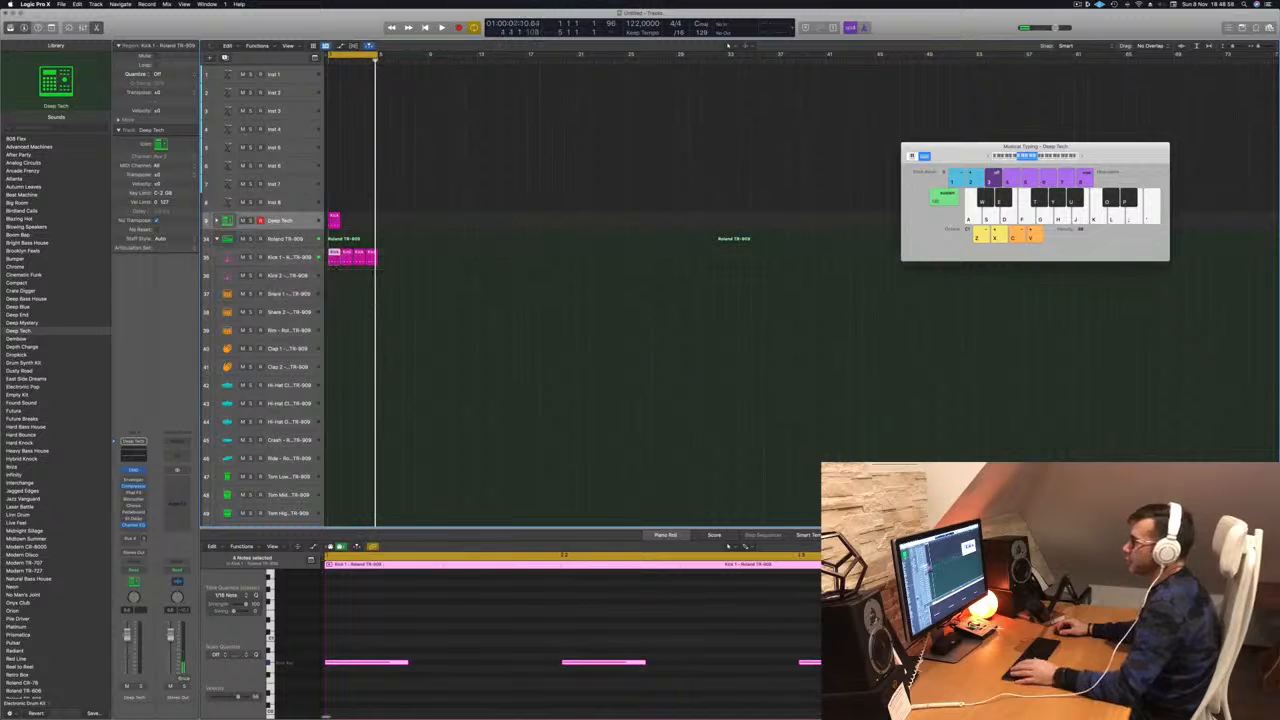
Expand the Deep Tech stack and move the copied region down to its Hi-Hat Open subtrack at bar 1.
click(216, 220)
scroll(343, 218, right, 3)
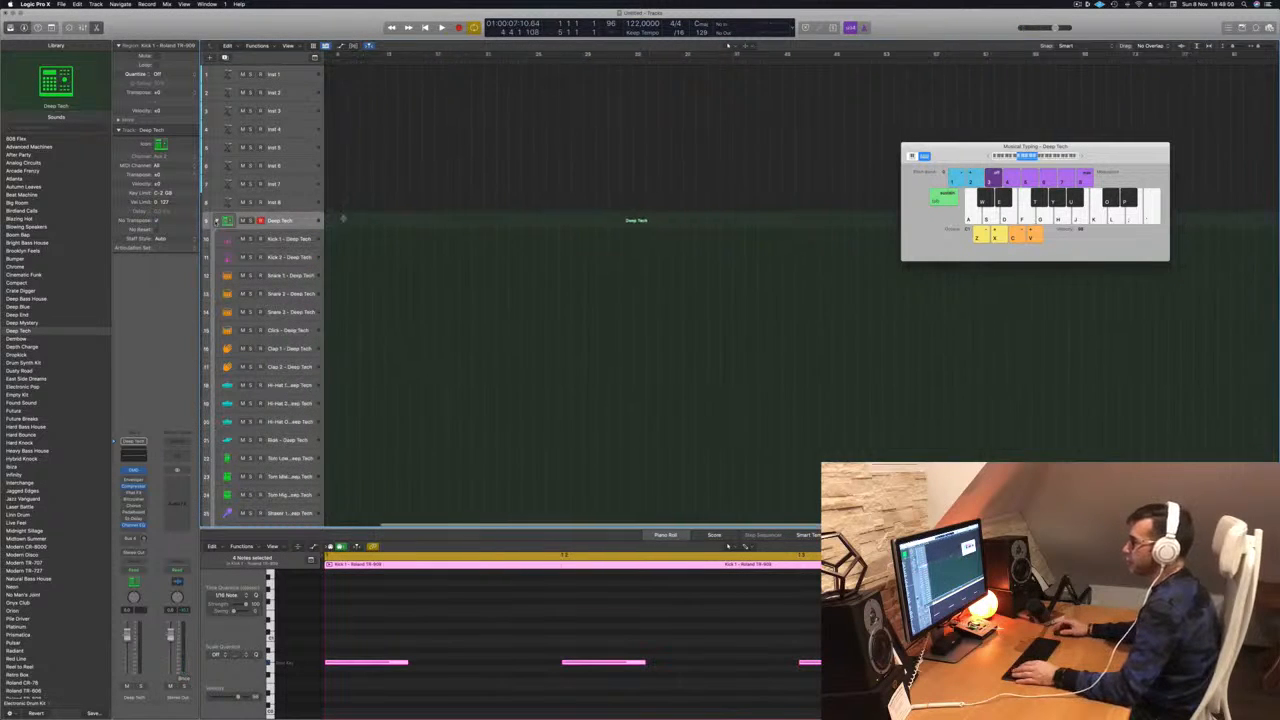
scroll(418, 236, left, 3)
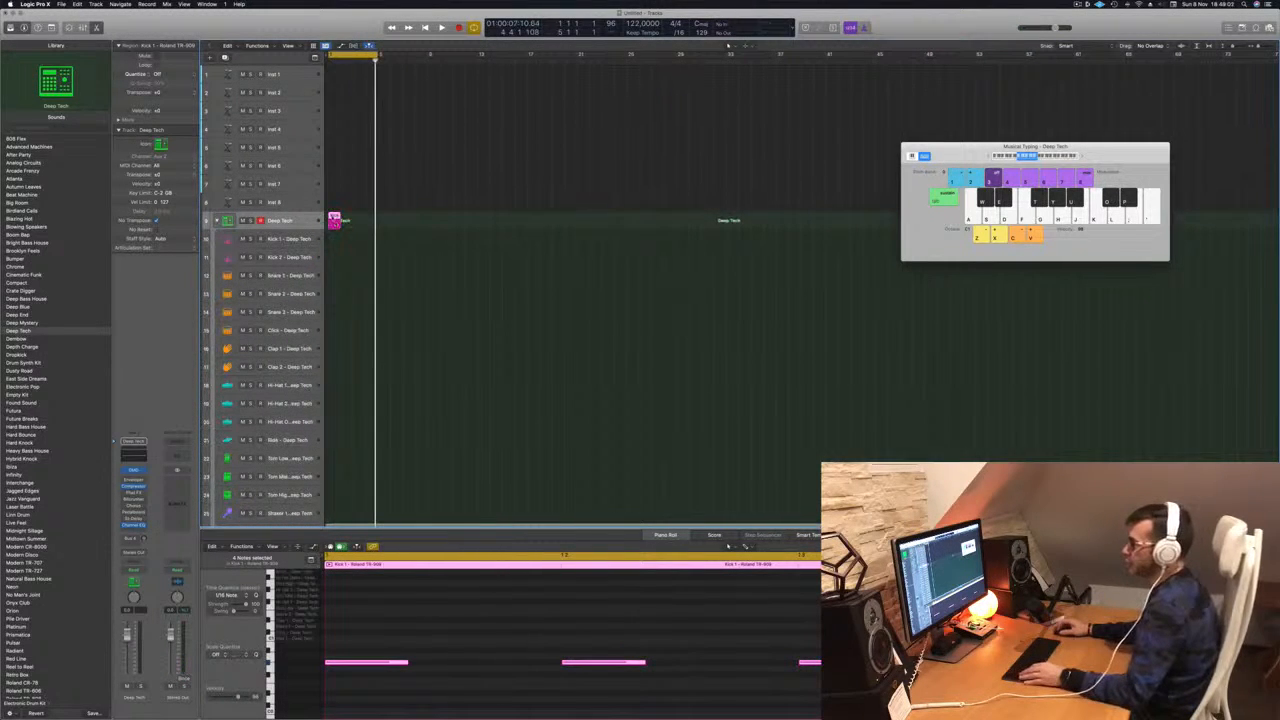
drag(335, 221, 334, 421)
Shift all notes in the hi-hat region forward by an eighth note so they fall on the offbeats.
click(466, 657)
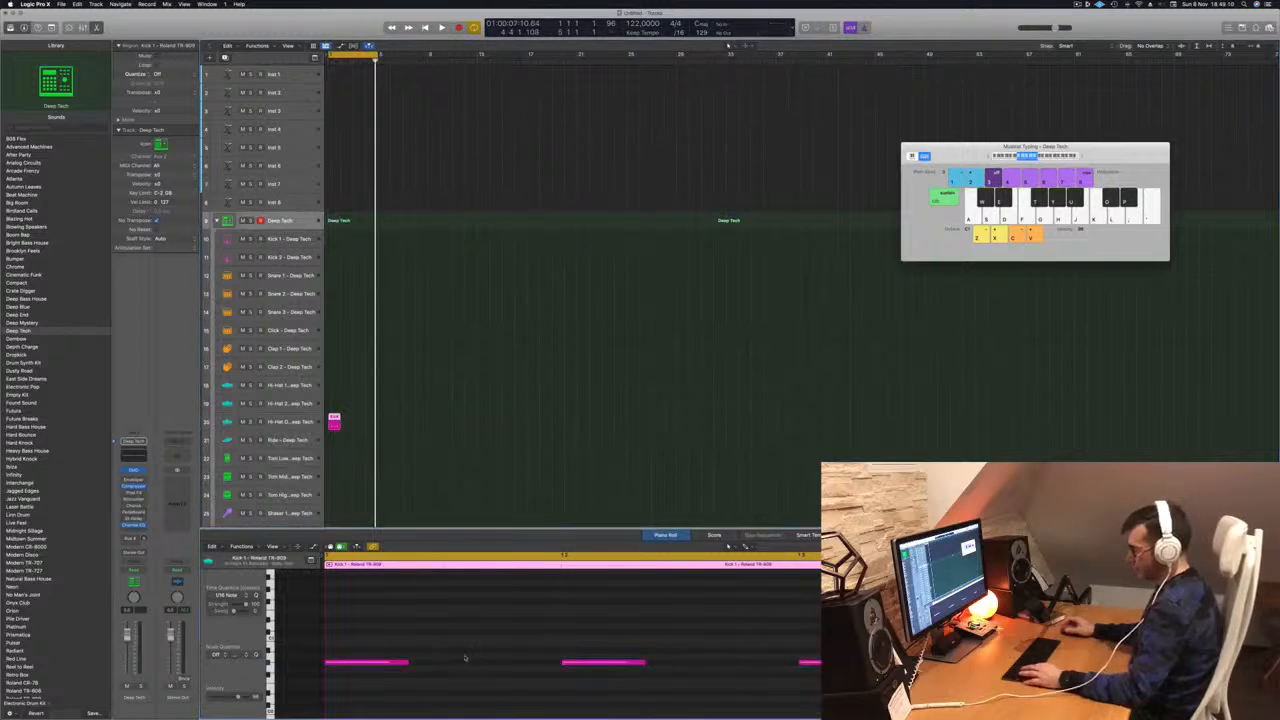
key(super+a)
key(alt+Right)
key(alt+Right)
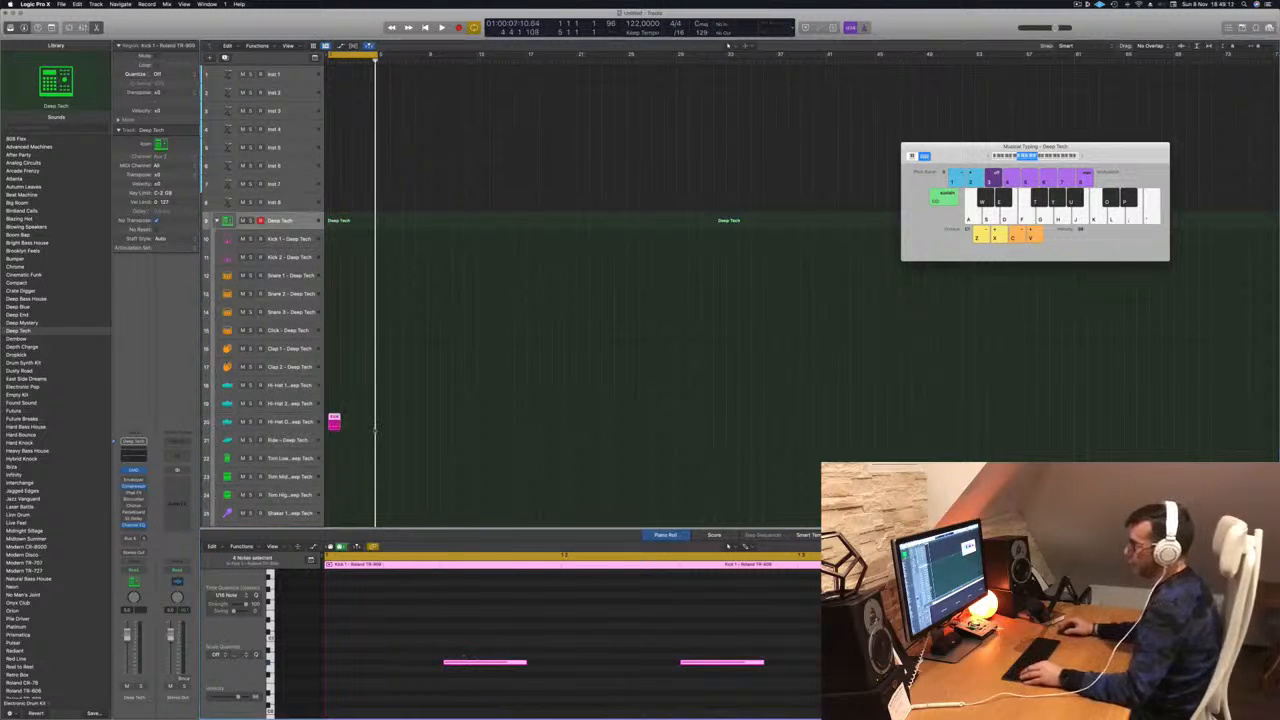
Duplicate the offbeat hi-hat region to fill bars 1 to 4 and play the loop from the start.
drag(335, 417, 361, 423)
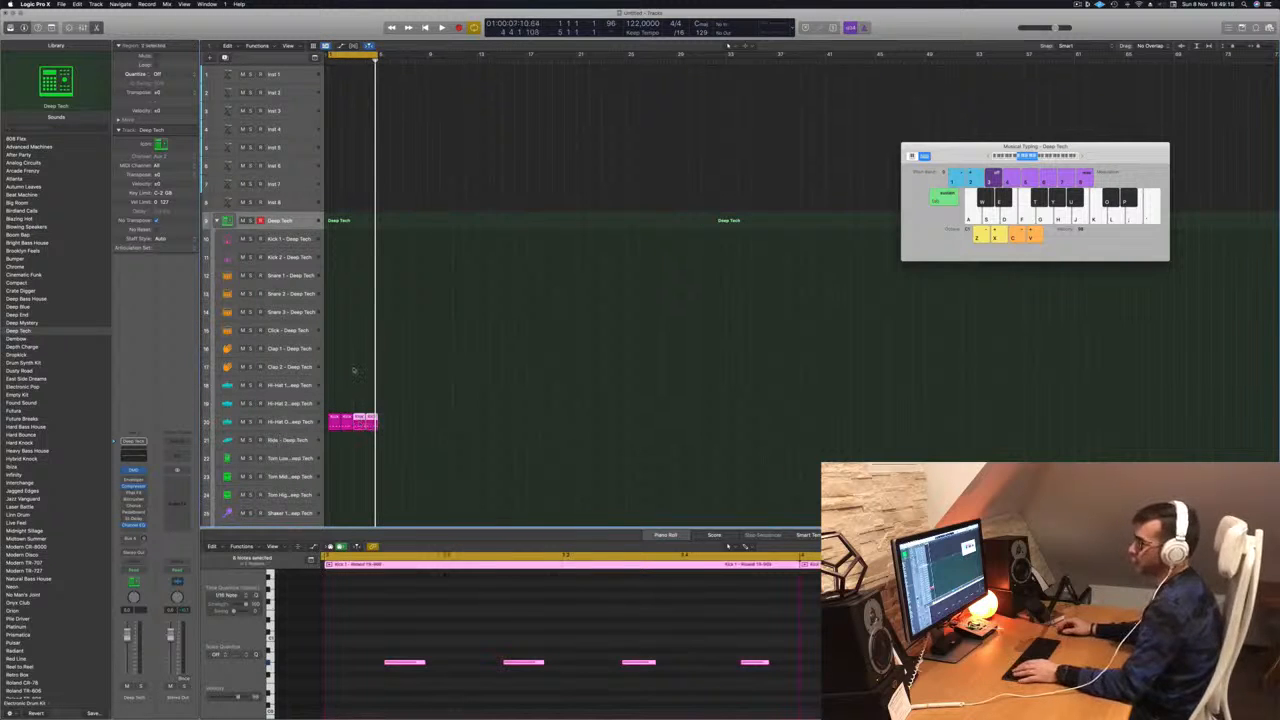
key(Return)
key(space)
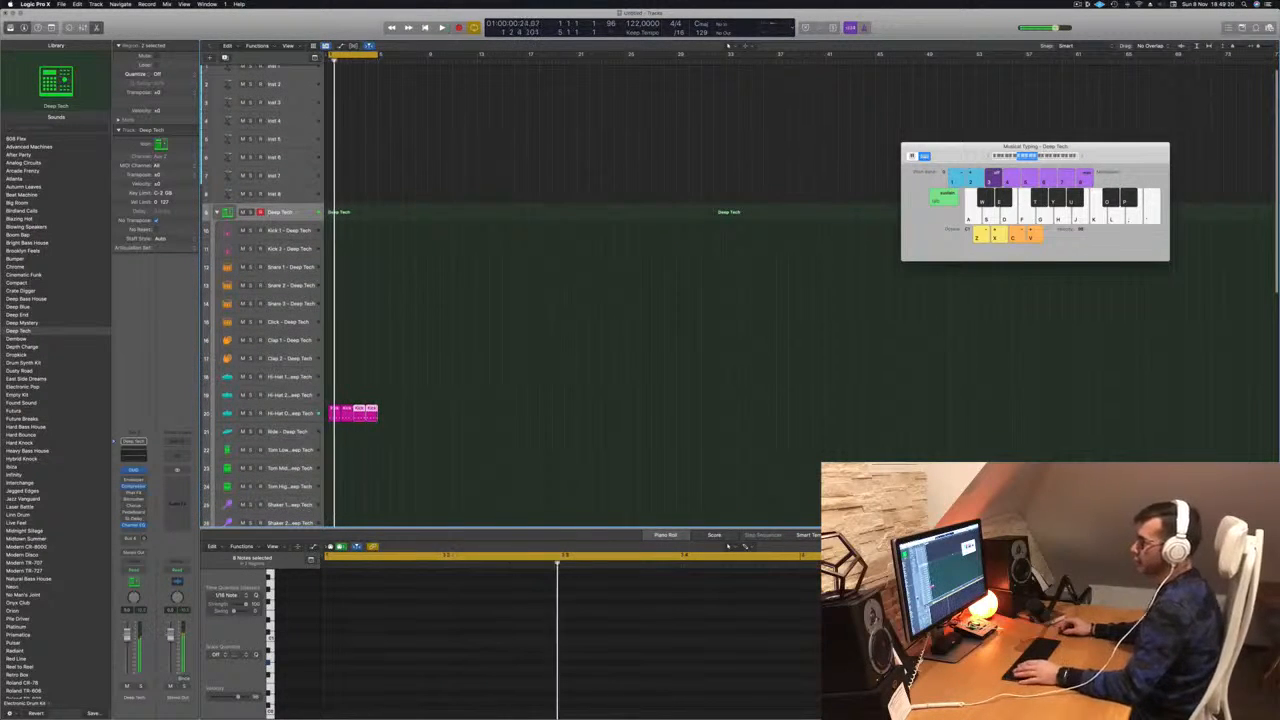
Select all four hi-hat regions, try deleting their notes, undo the deletion and resume playback.
drag(403, 413, 322, 414)
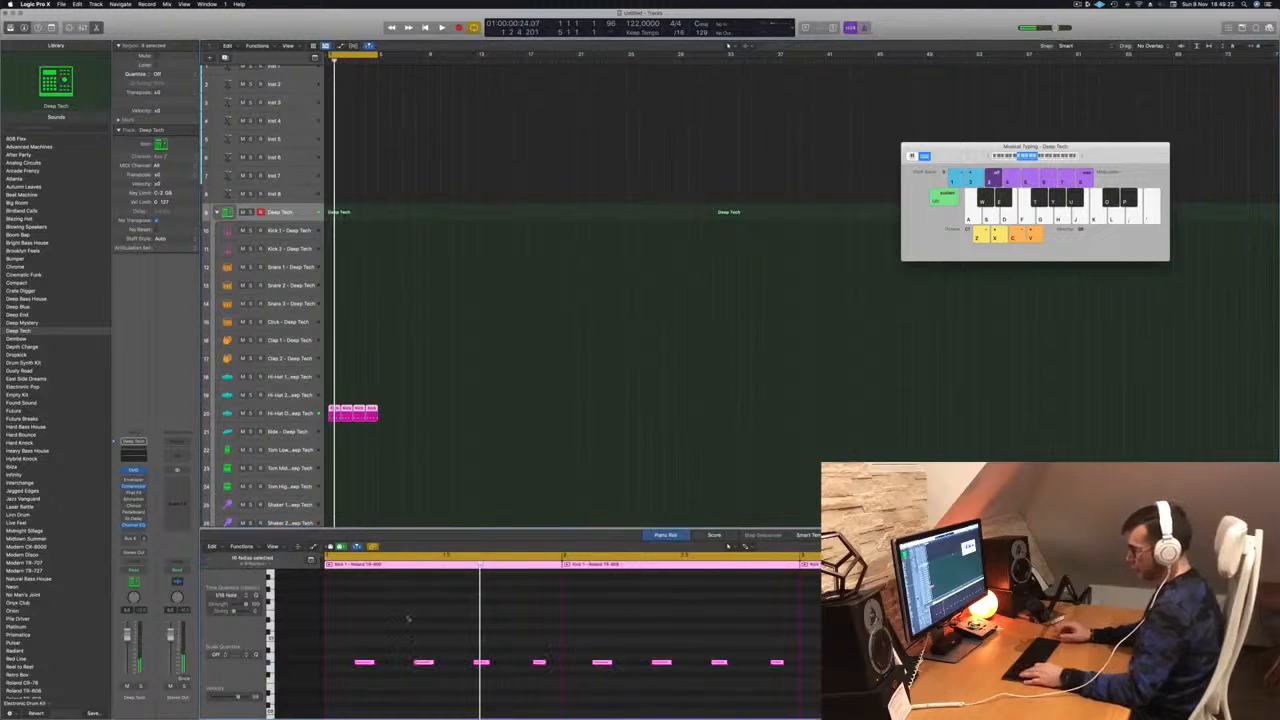
key(Delete)
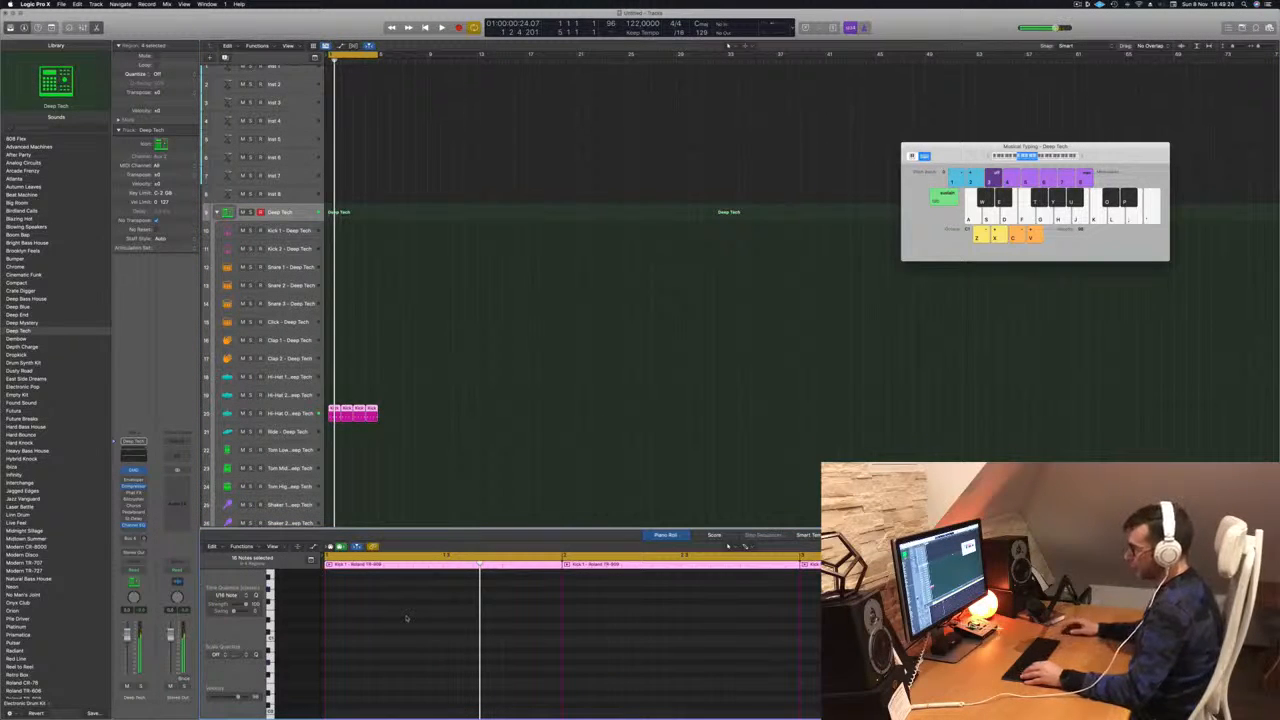
key(super+z)
scroll(416, 660, up, 2)
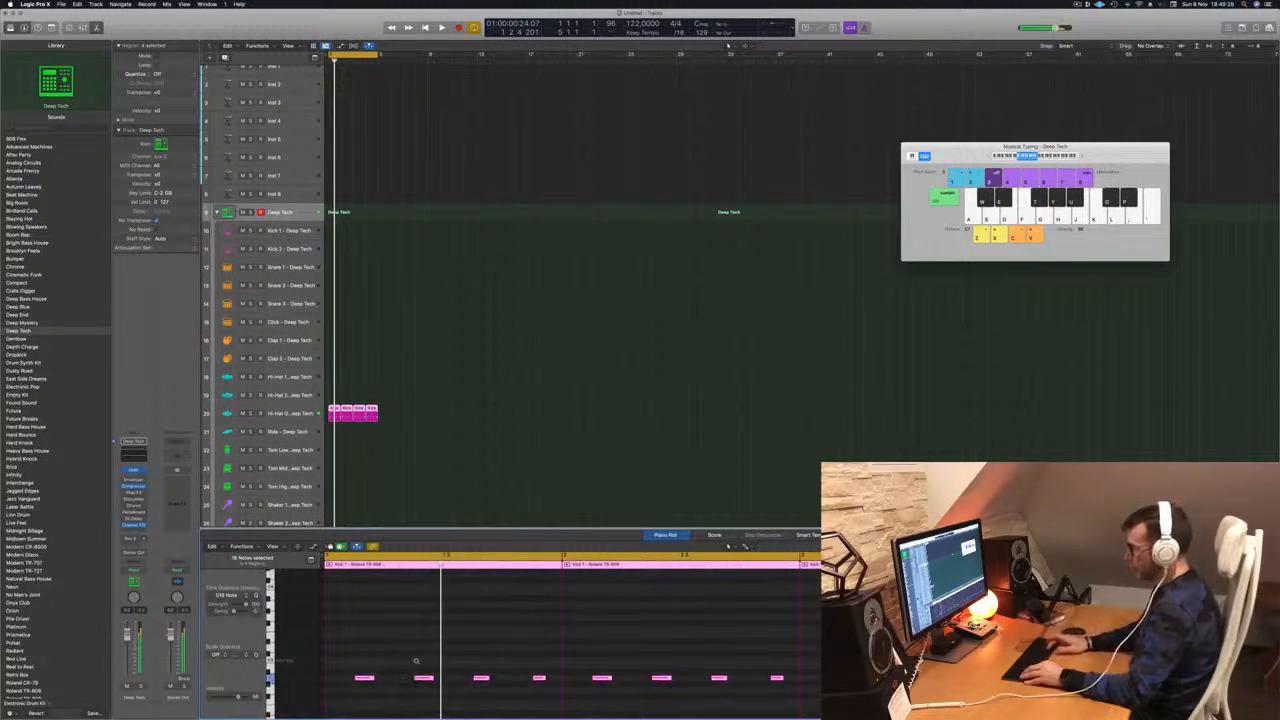
scroll(416, 660, down, 1)
key(space)
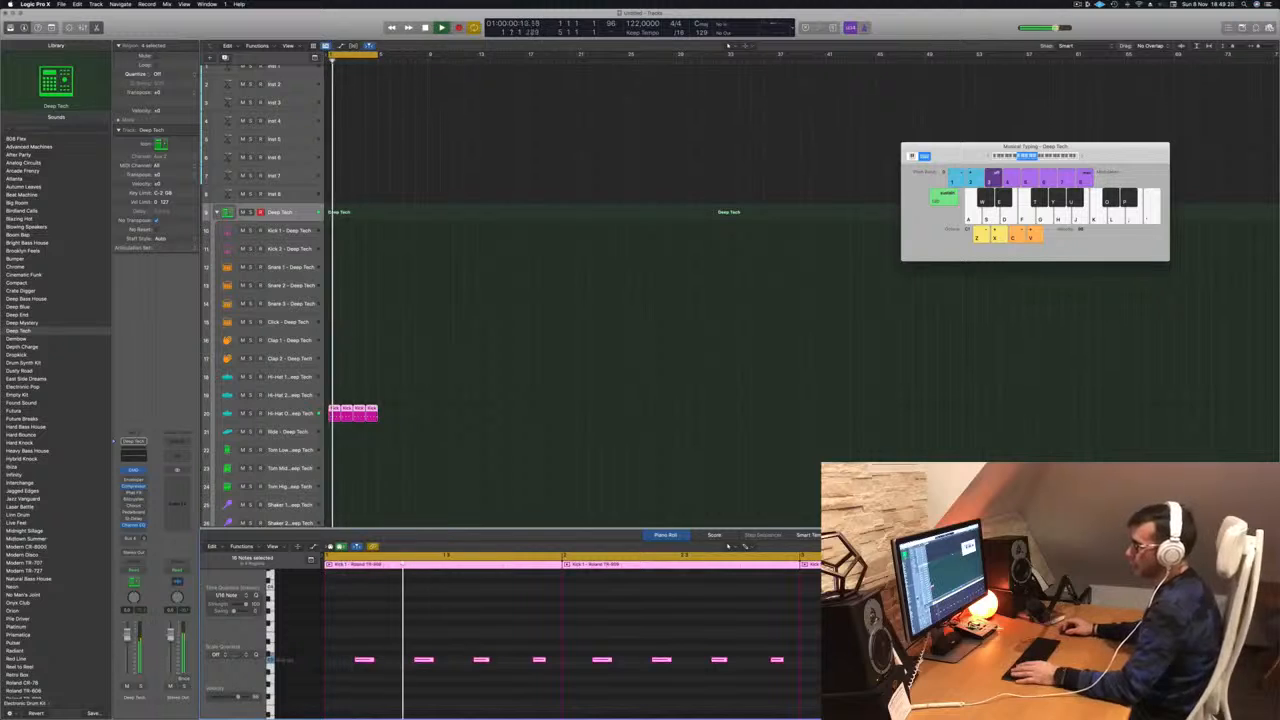
Open the Quick Sampler of the Hi-Hat Open - Deep Tech track and extend the sample's fade-out to start near its beginning.
click(290, 413)
key(Return)
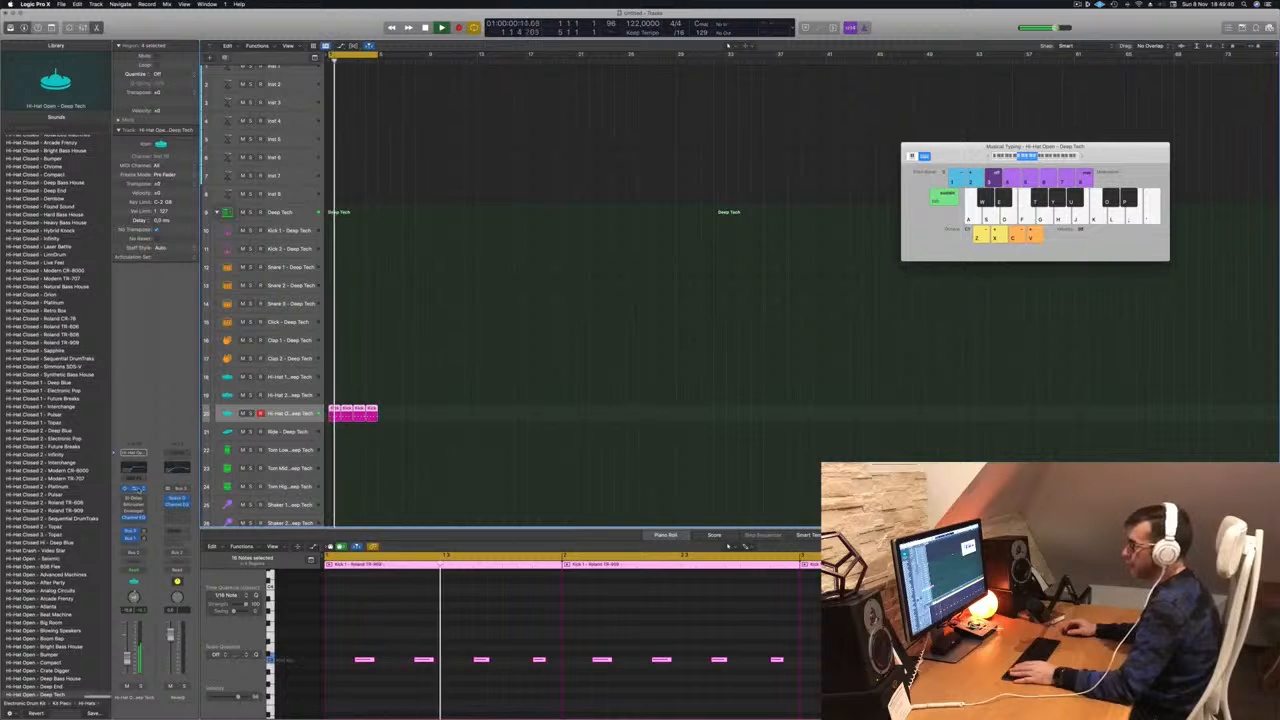
click(135, 488)
drag(726, 154, 434, 156)
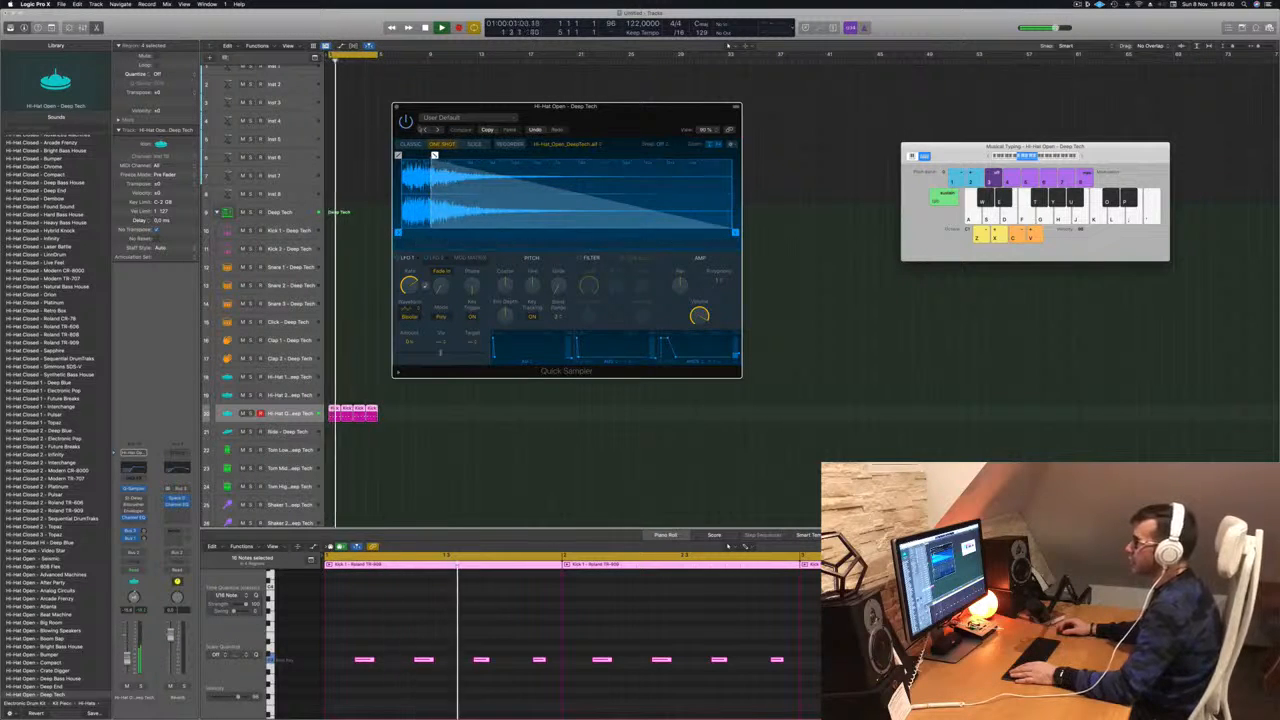
Close the Quick Sampler and review the notes on the Roland TR-909 Kick 1 and Deep Tech open hi-hat tracks.
click(397, 107)
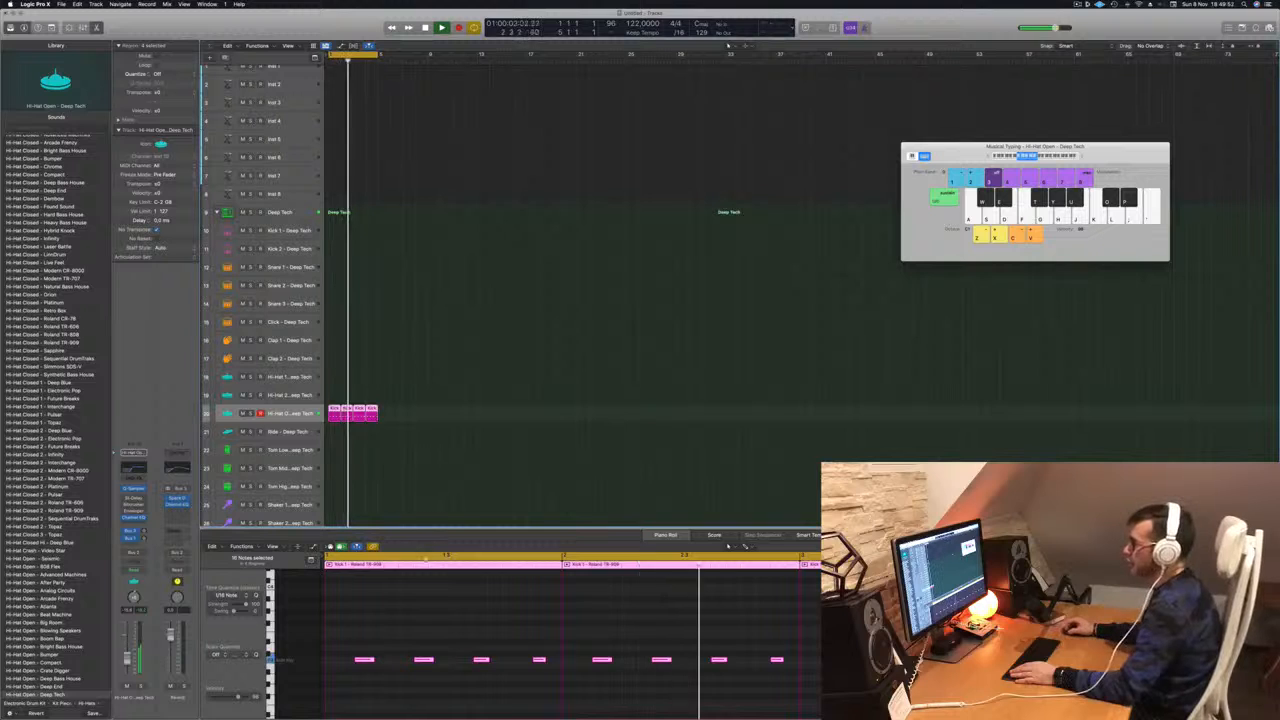
scroll(407, 471, down, 5)
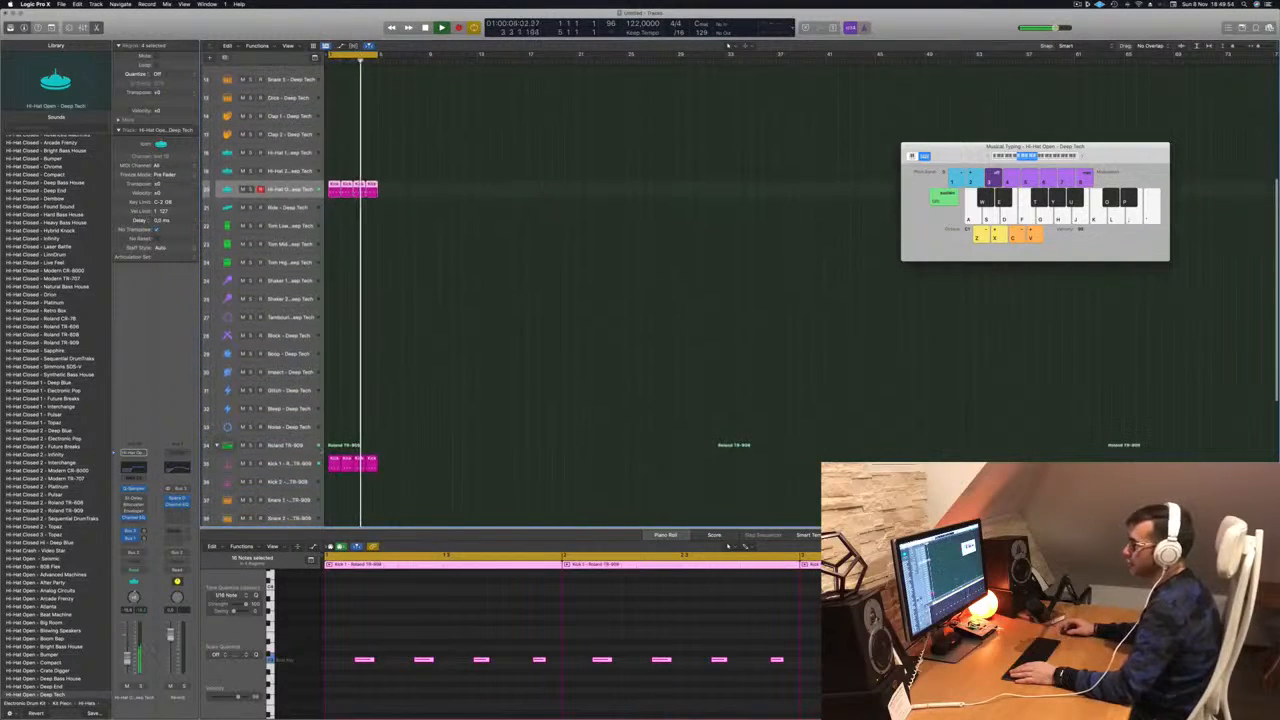
click(290, 463)
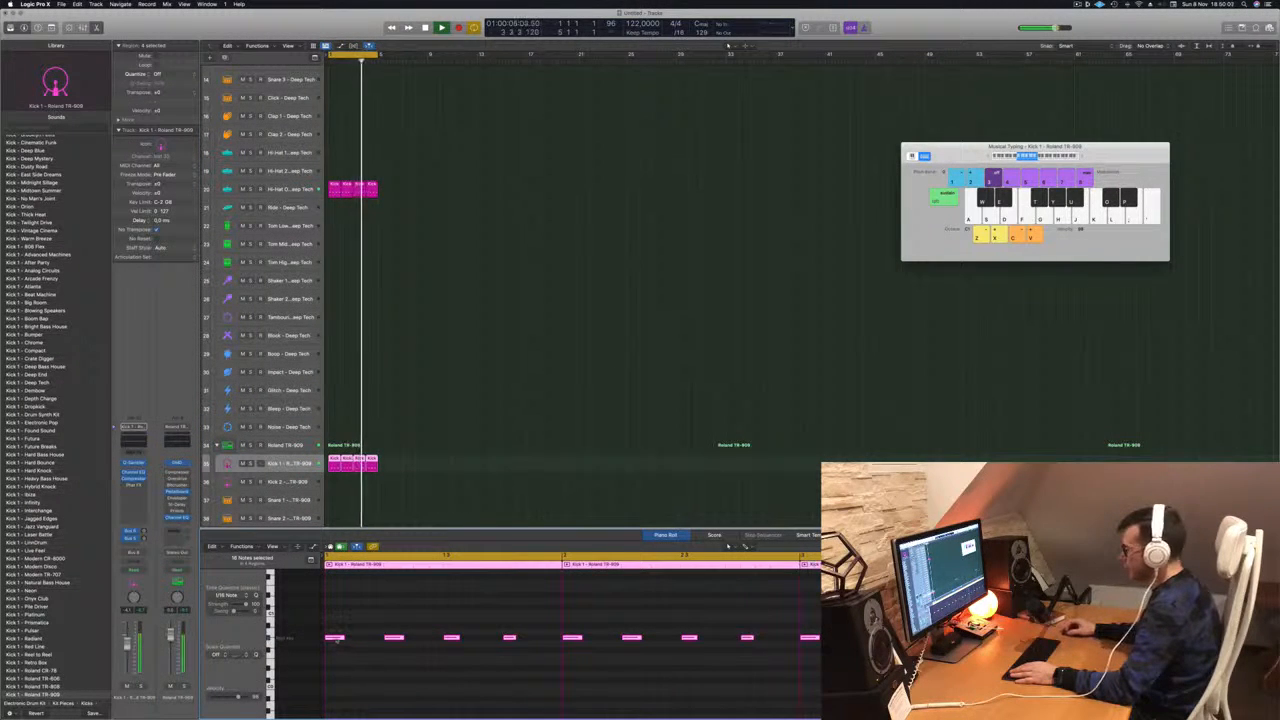
scroll(450, 318, up, 1)
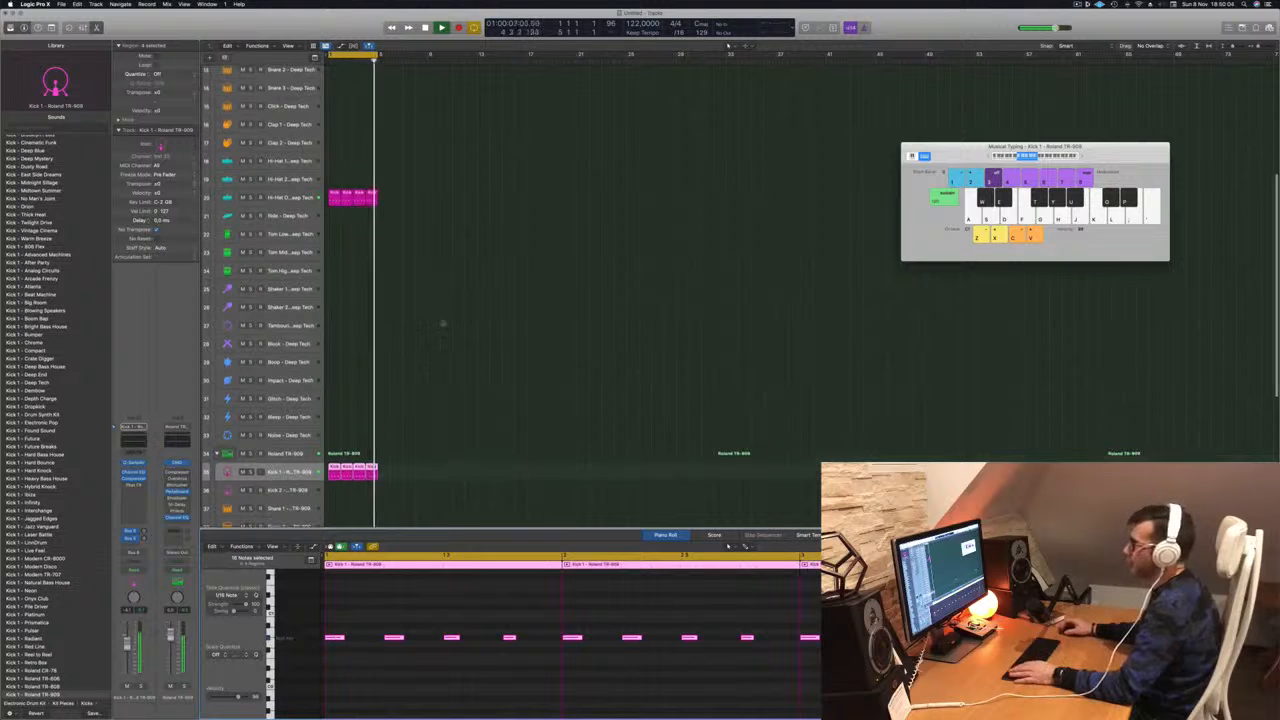
click(289, 205)
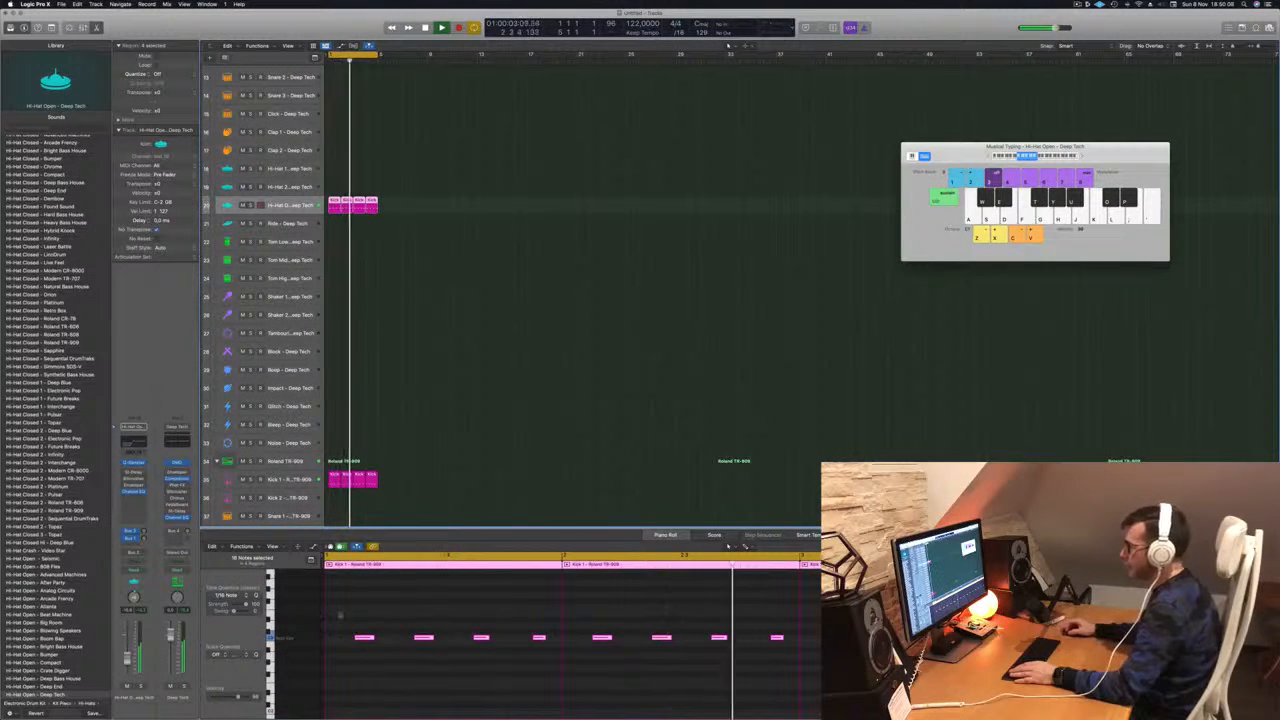
Try transposing all open hi-hat notes down and up in semitone steps, ending back at their original pitch.
drag(342, 614, 1258, 690)
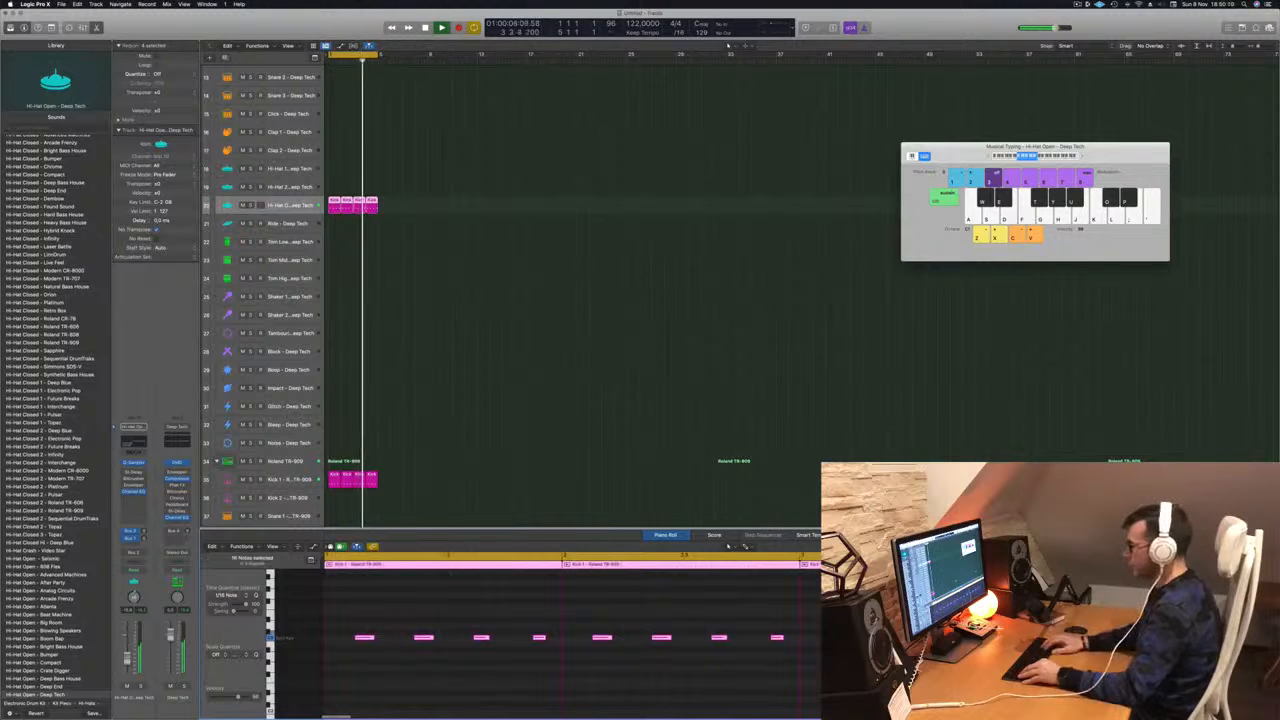
key(alt+Down)
key(alt+Down)
key(alt+Down)
key(alt+Up)
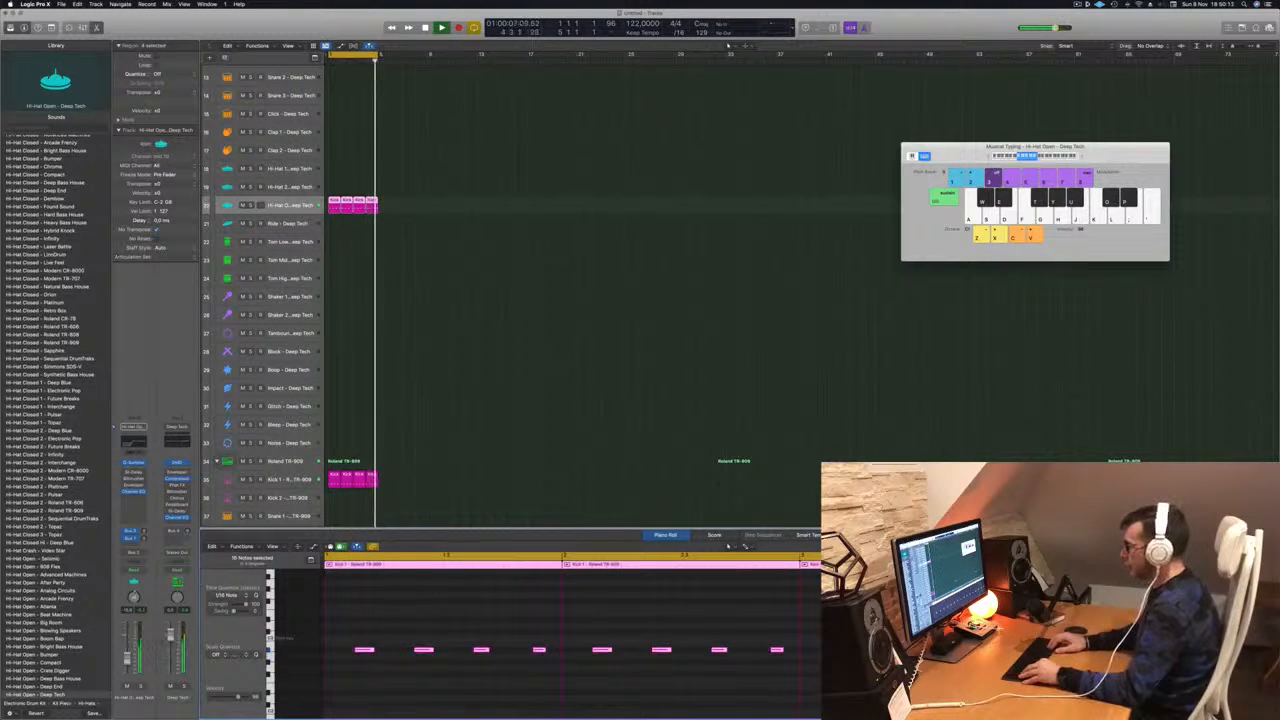
key(alt+Up)
key(alt+Up)
key(alt+Up)
key(alt+Down)
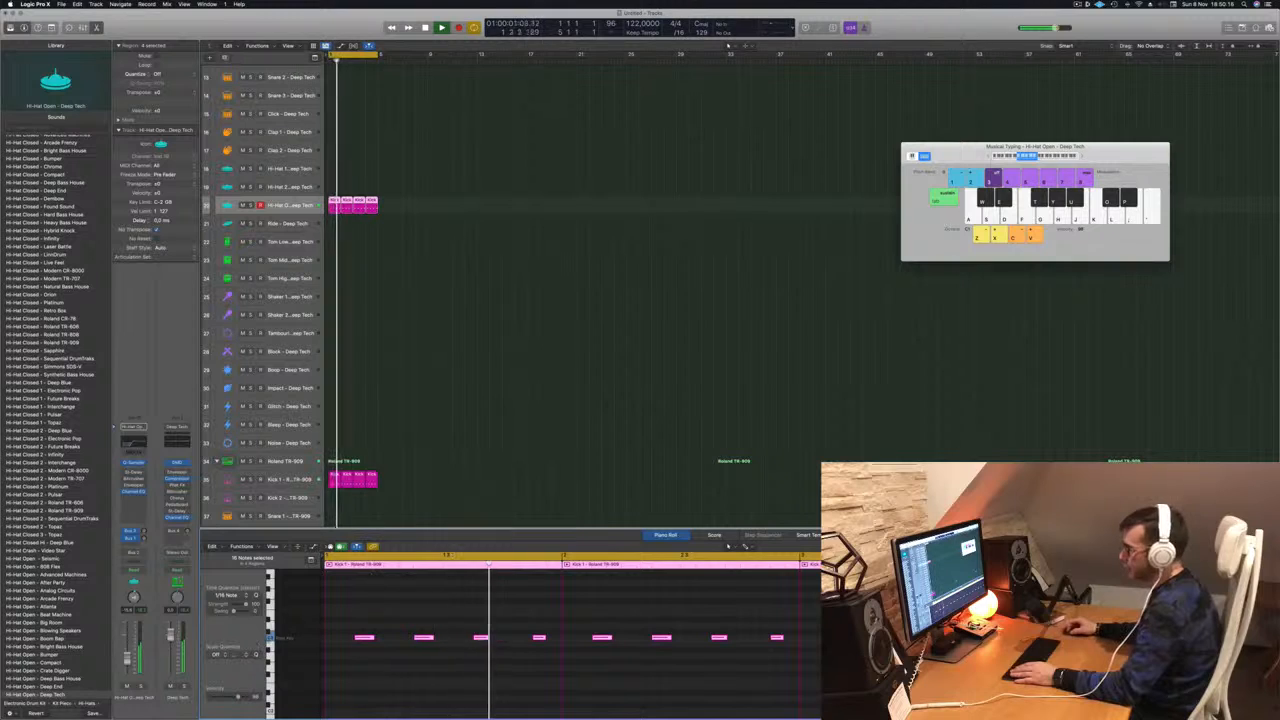
Transpose all notes in the four Roland TR-909 Kick 1 regions up by four semitones.
drag(394, 478, 332, 482)
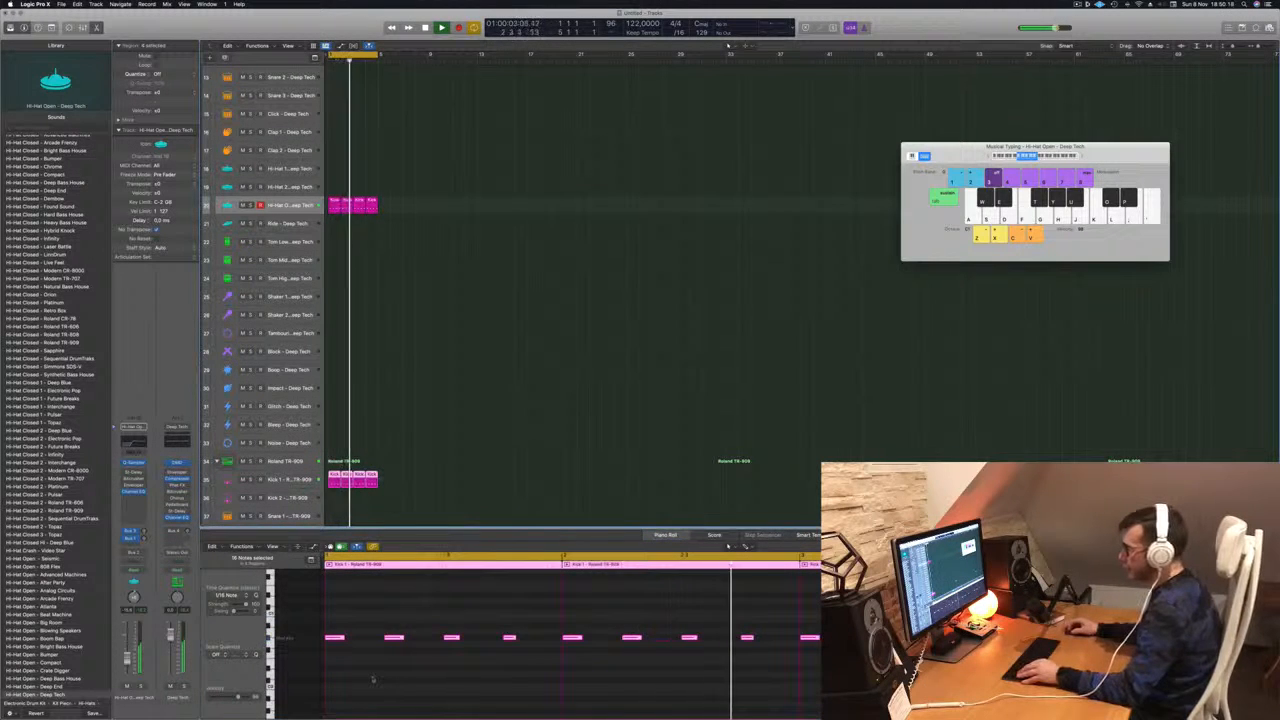
key(alt+Up)
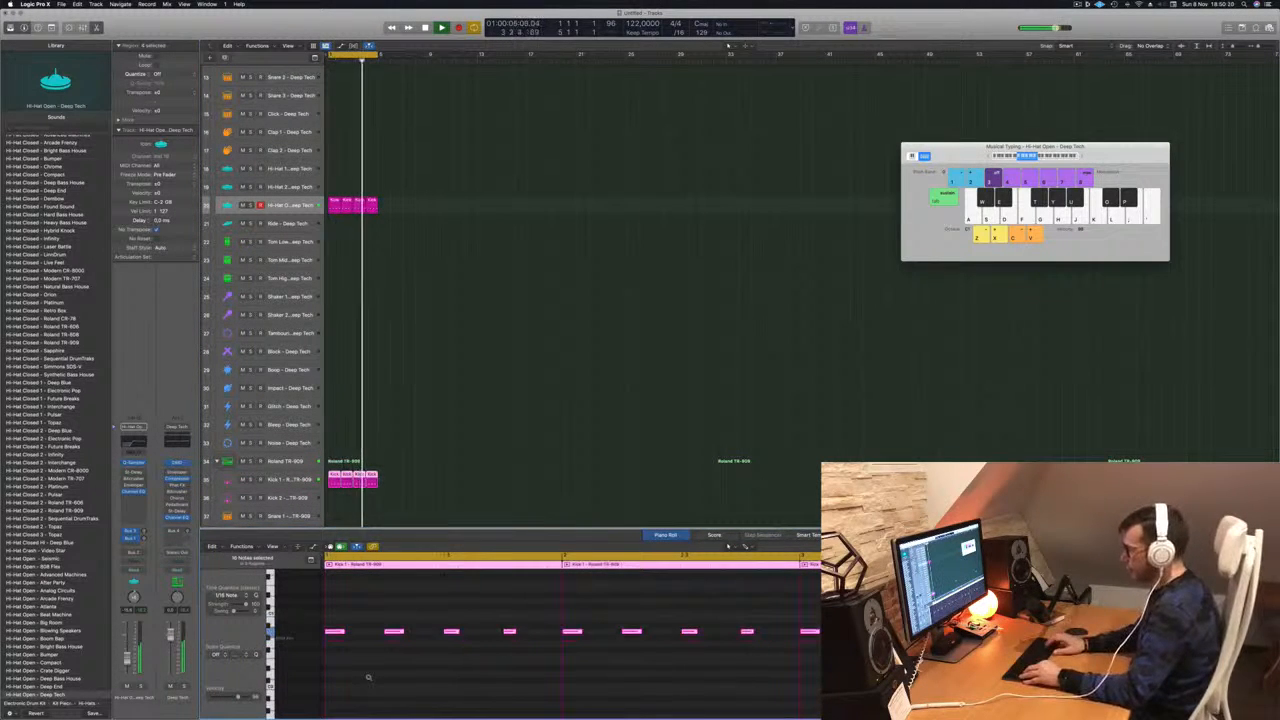
key(alt+Up)
key(alt+Up)
key(alt+Up)
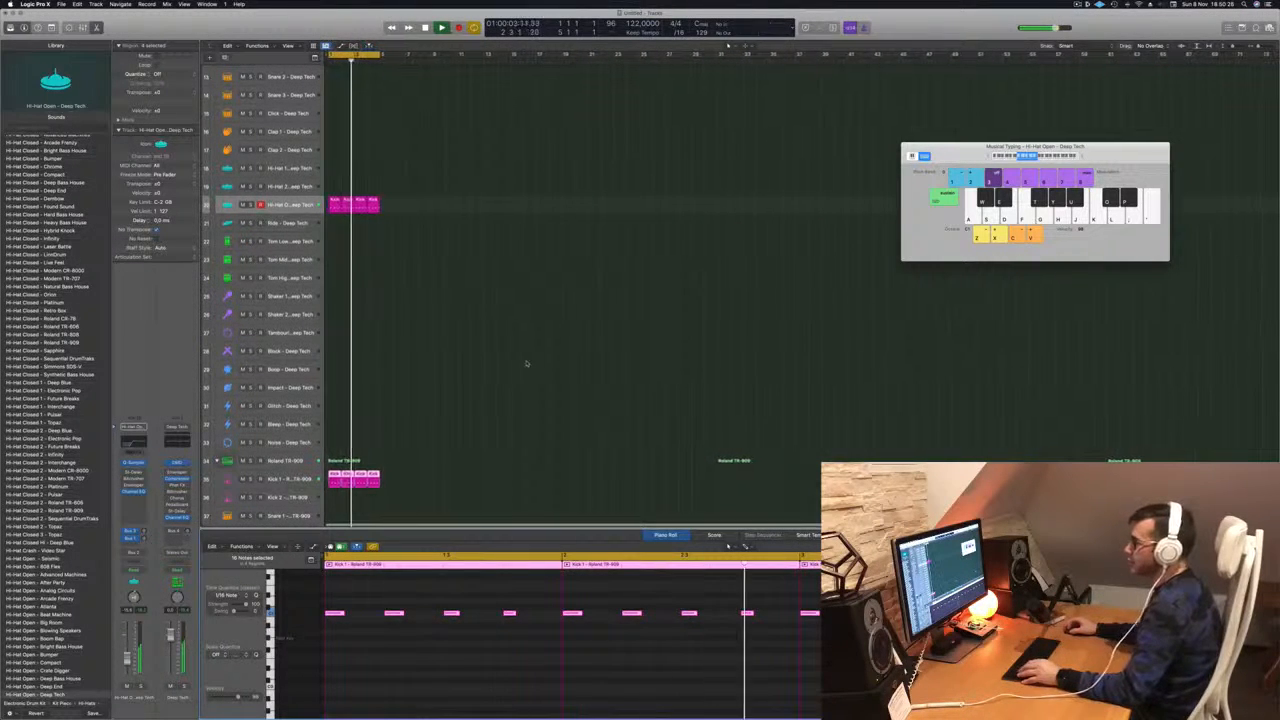
Look through the track list of the Deep Tech and Roland TR-909 kits for another percussion sound to add.
key(super+Right)
scroll(526, 363, down, 2)
key(super+Up)
scroll(526, 363, up, 2)
scroll(511, 360, down, 4)
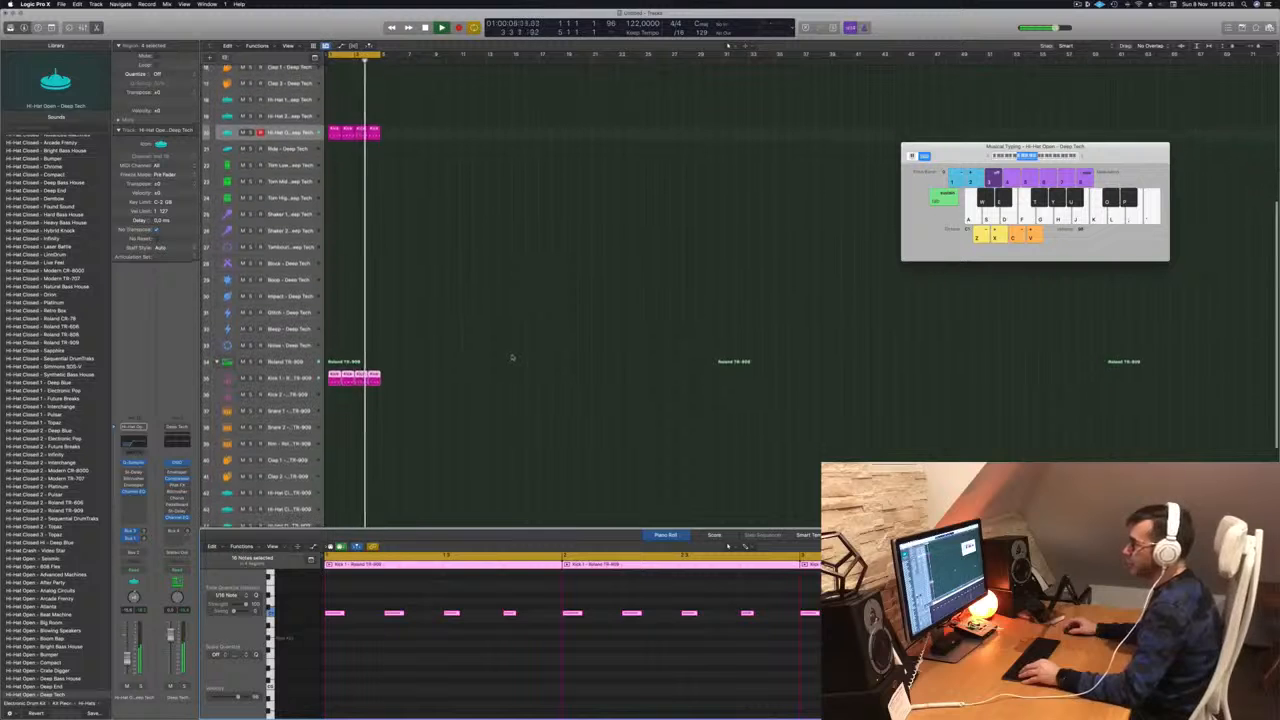
scroll(517, 355, up, 1)
scroll(517, 355, up, 7)
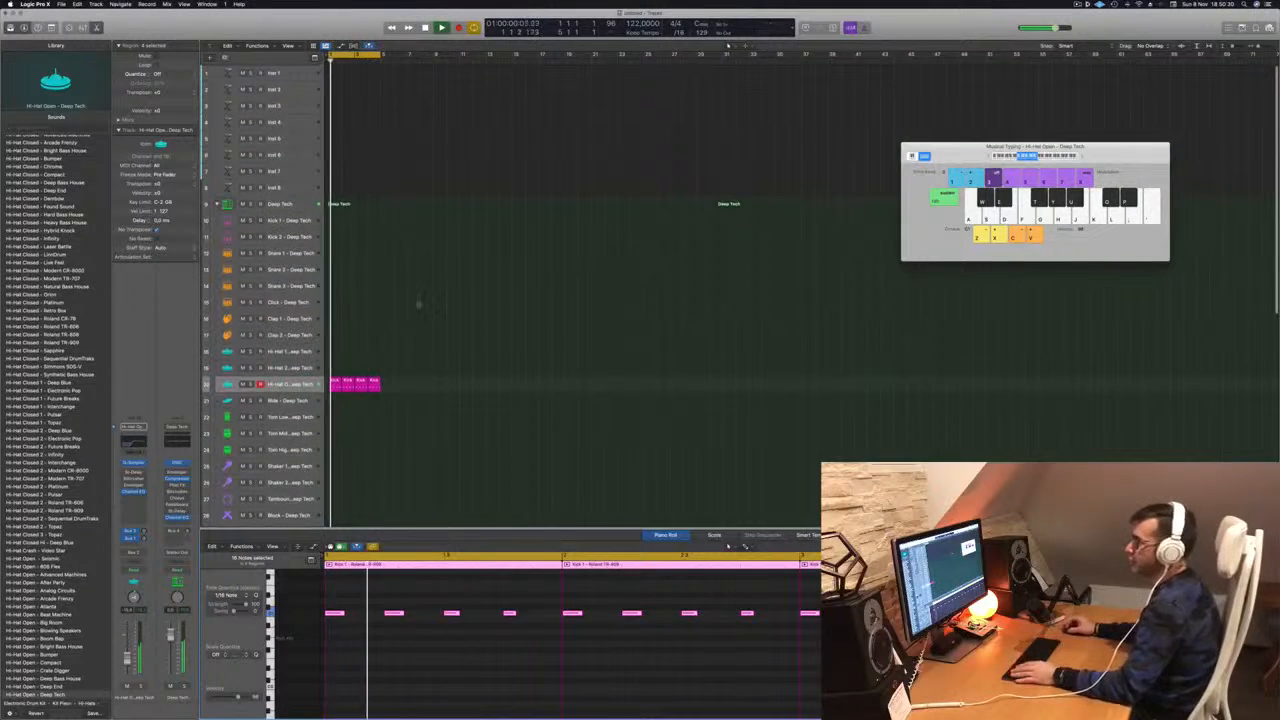
scroll(400, 354, down, 1)
click(432, 312)
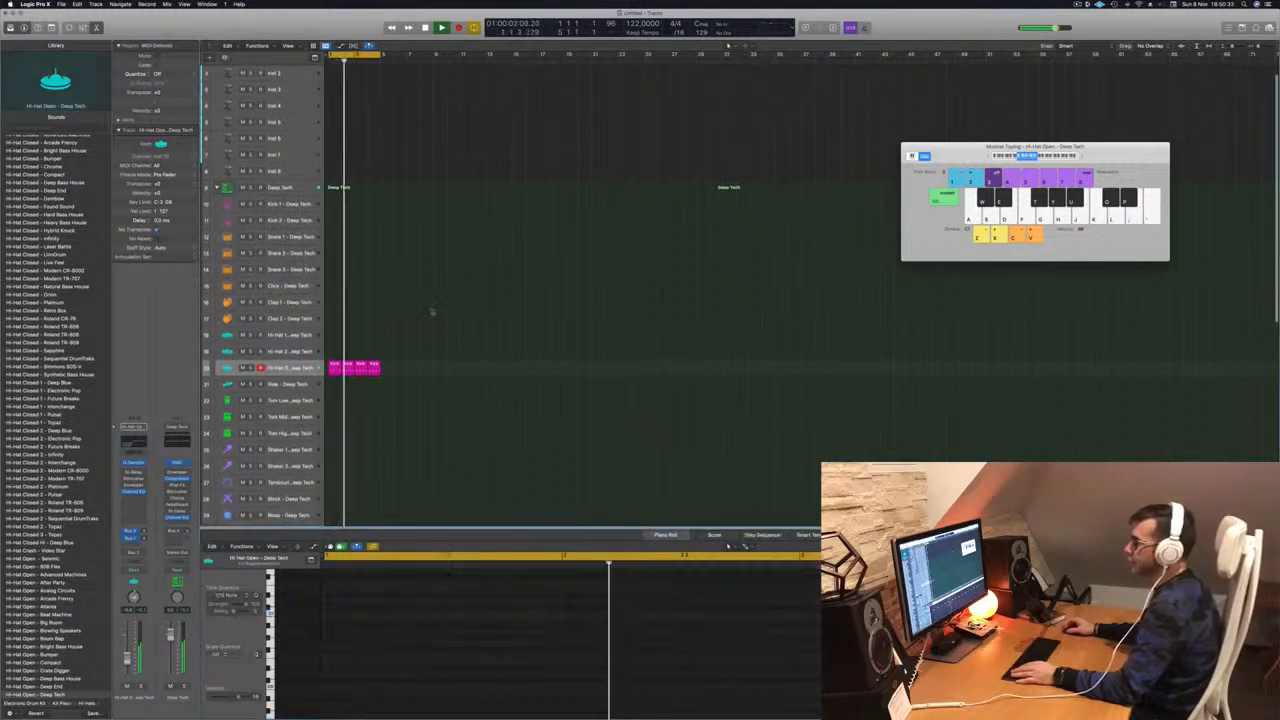
scroll(430, 400, down, 7)
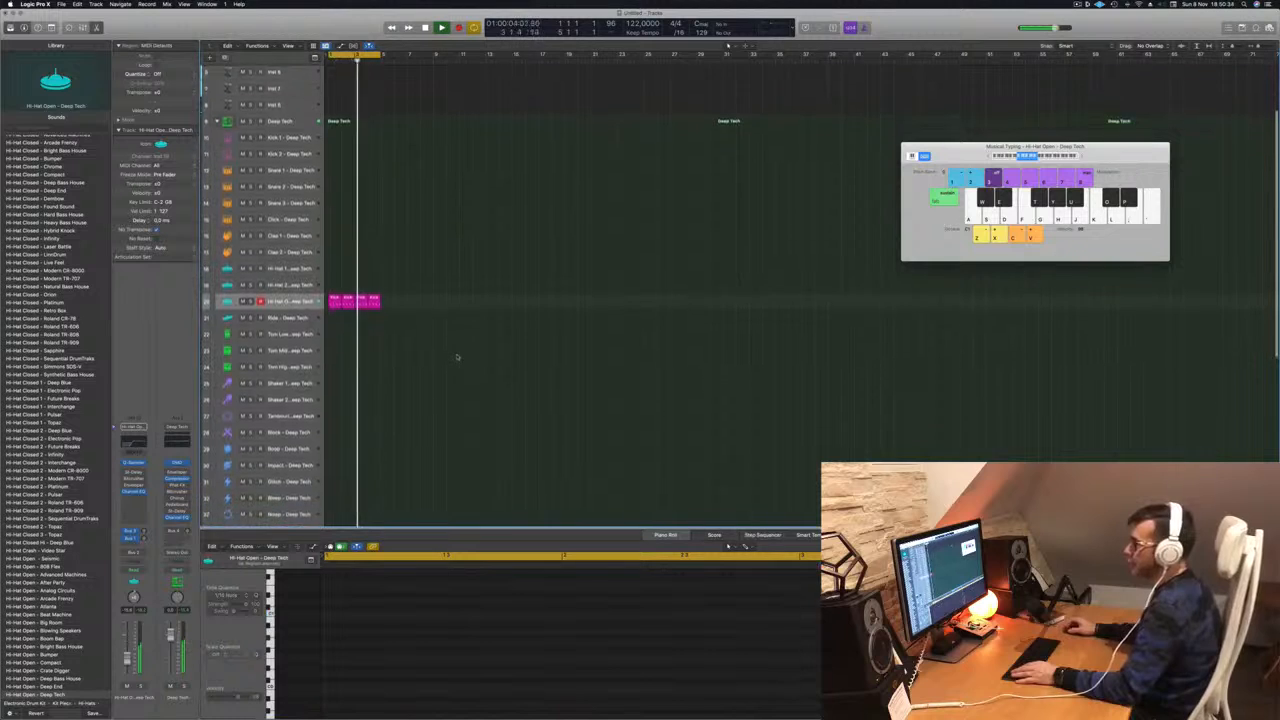
scroll(463, 322, down, 1)
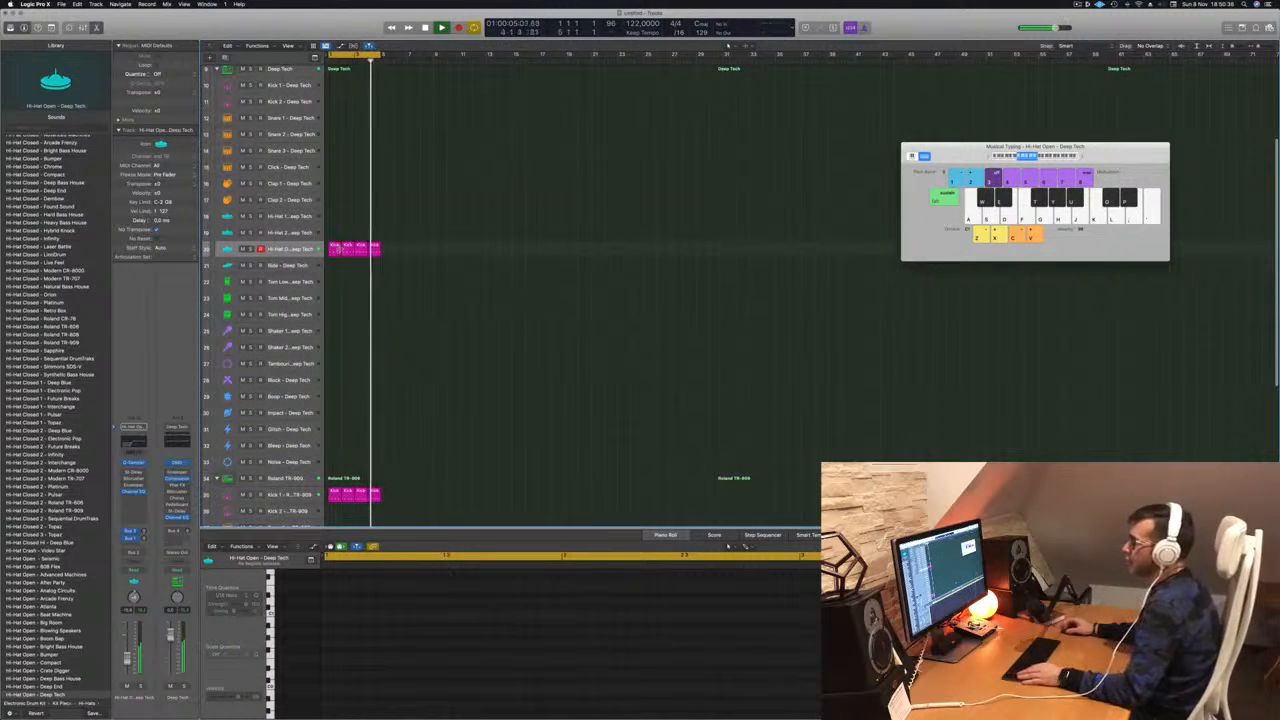
scroll(383, 460, down, 6)
scroll(385, 415, down, 8)
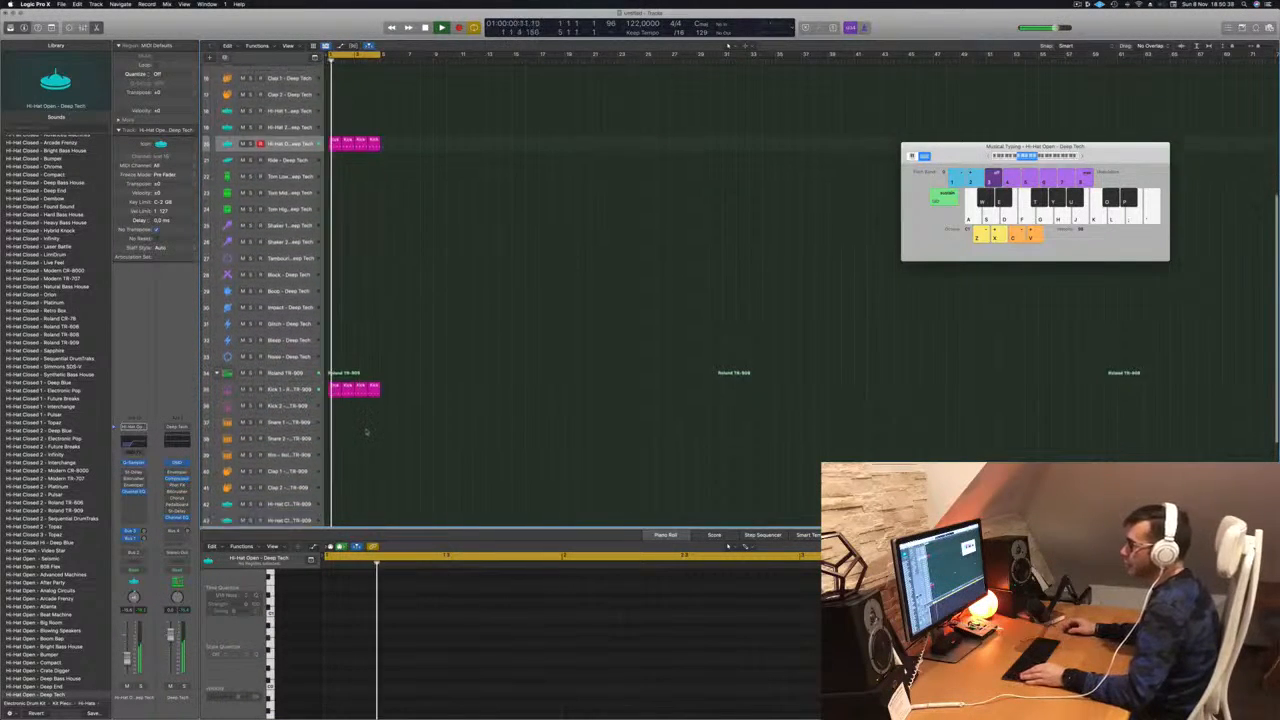
scroll(372, 426, up, 11)
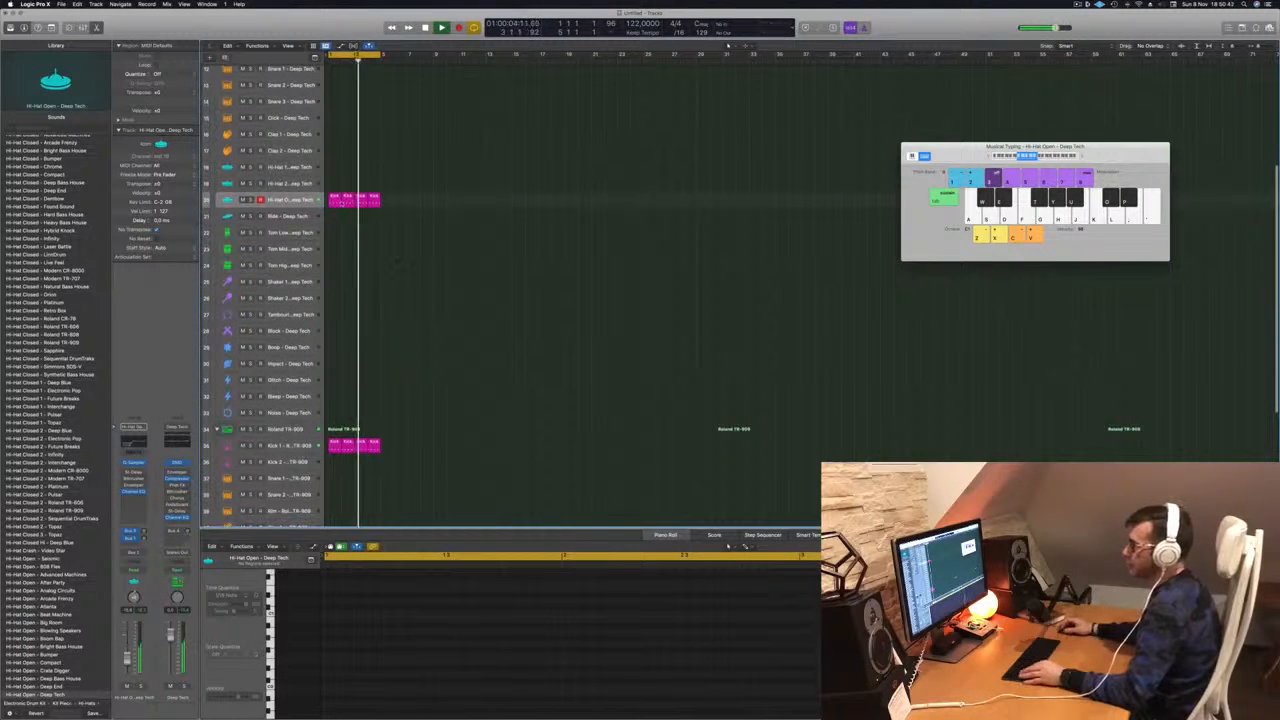
Copy the first open hi-hat region to bar 1 of the Block - Deep Tech track.
click(335, 202)
drag(334, 200, 338, 331)
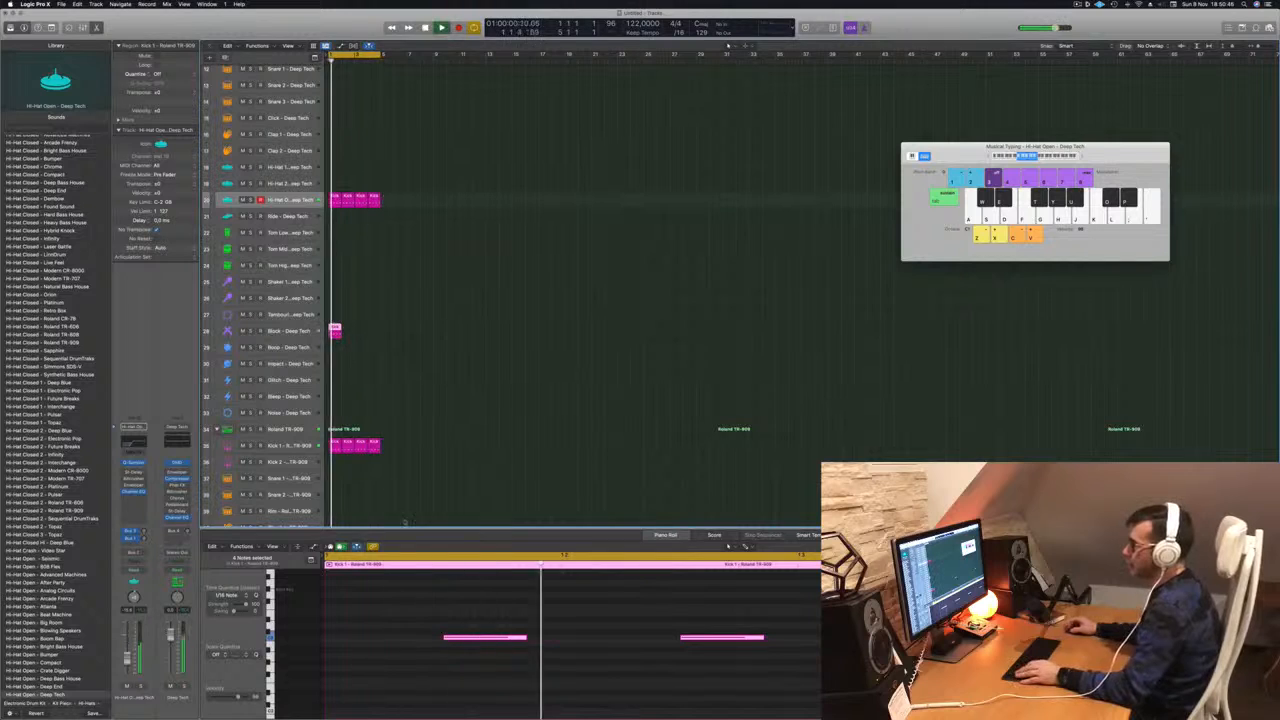
scroll(345, 341, down, 3)
scroll(463, 628, down, 4)
scroll(433, 621, down, 2)
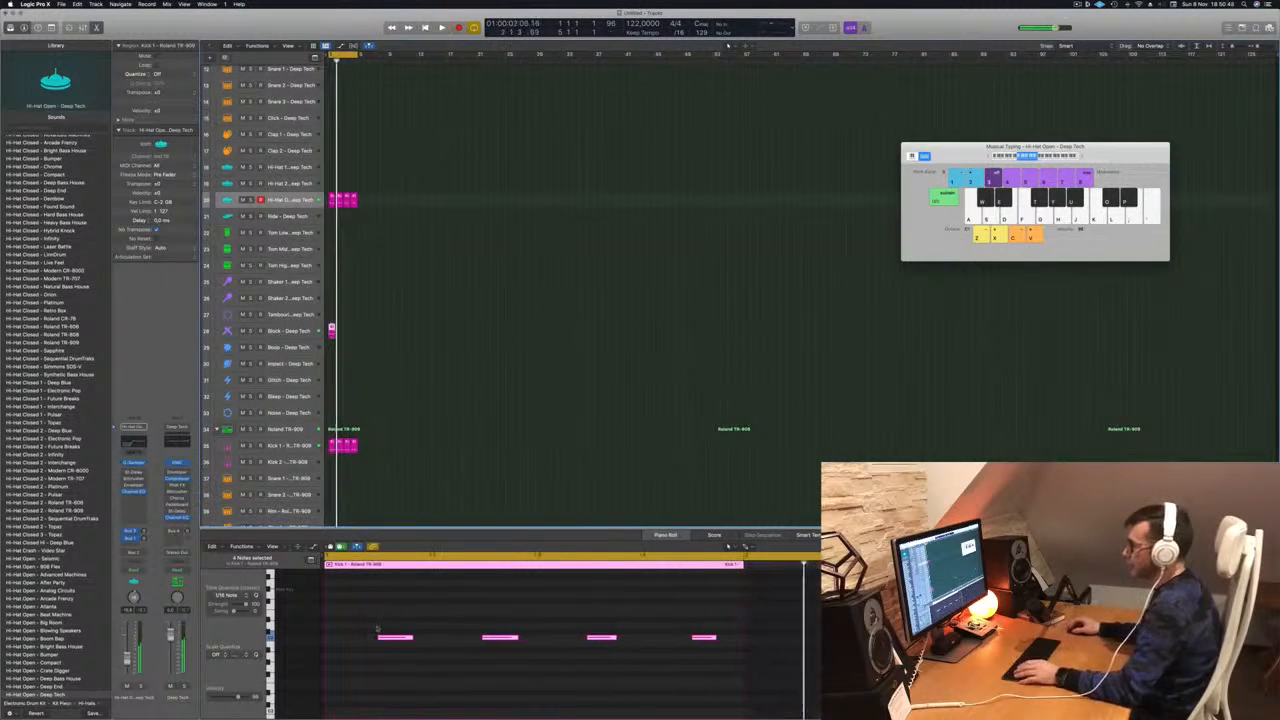
Rework the Block region into two short notes a sixteenth apart in the first beat and delete its remaining notes.
drag(395, 639, 771, 669)
key(space)
key(space)
drag(328, 615, 388, 636)
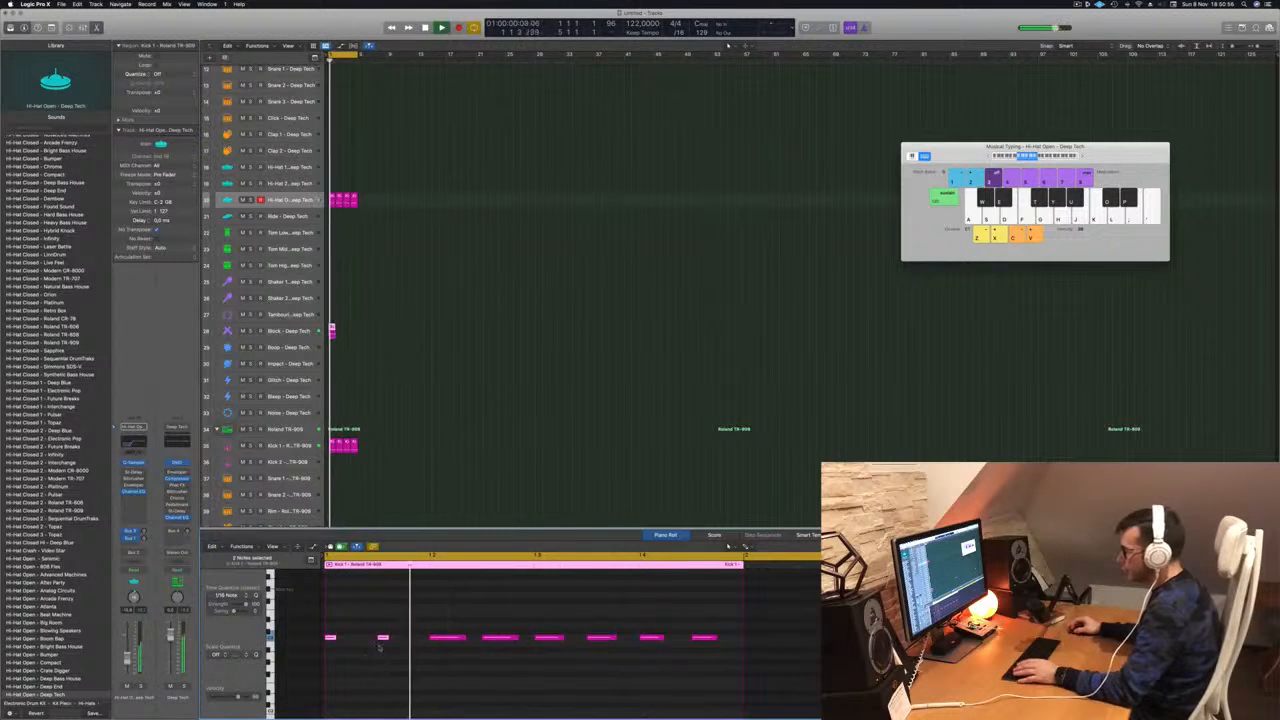
key(space)
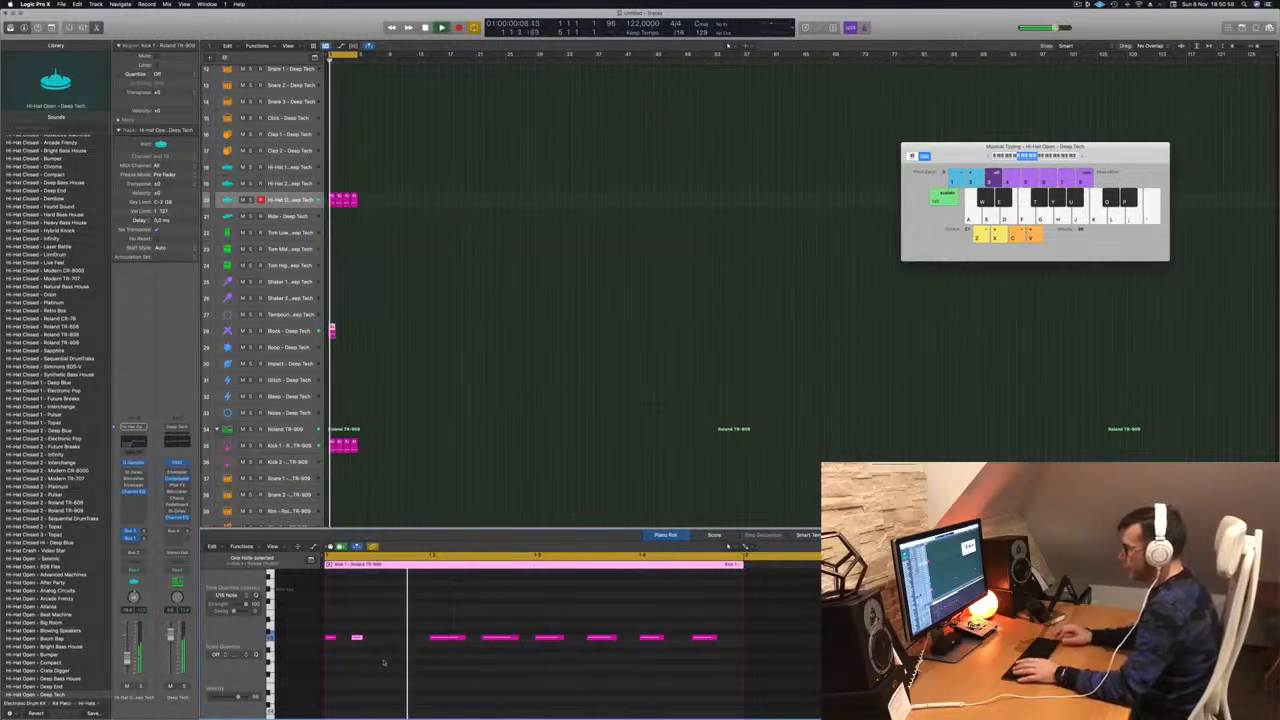
drag(441, 608, 798, 698)
key(BackSpace)
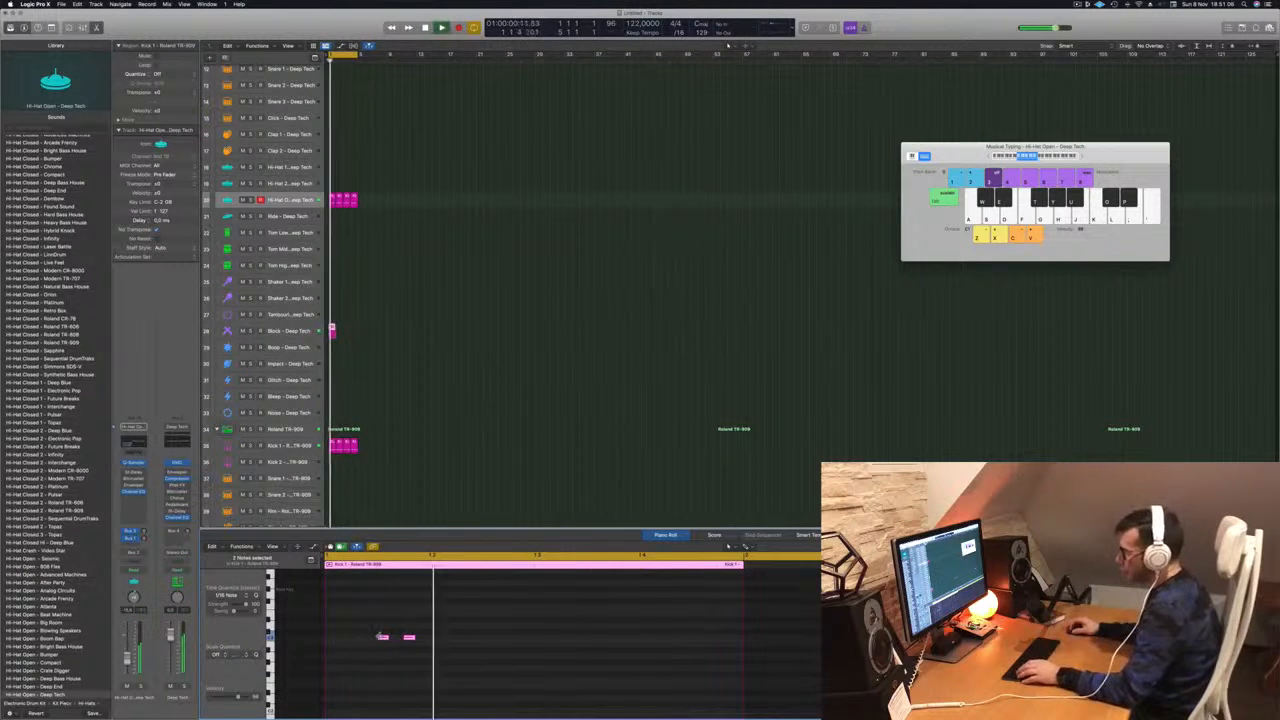
Copy the two-note block pattern into beat 2, and copy both pairs into beats 3 and 4.
drag(382, 640, 490, 645)
key(super+Left)
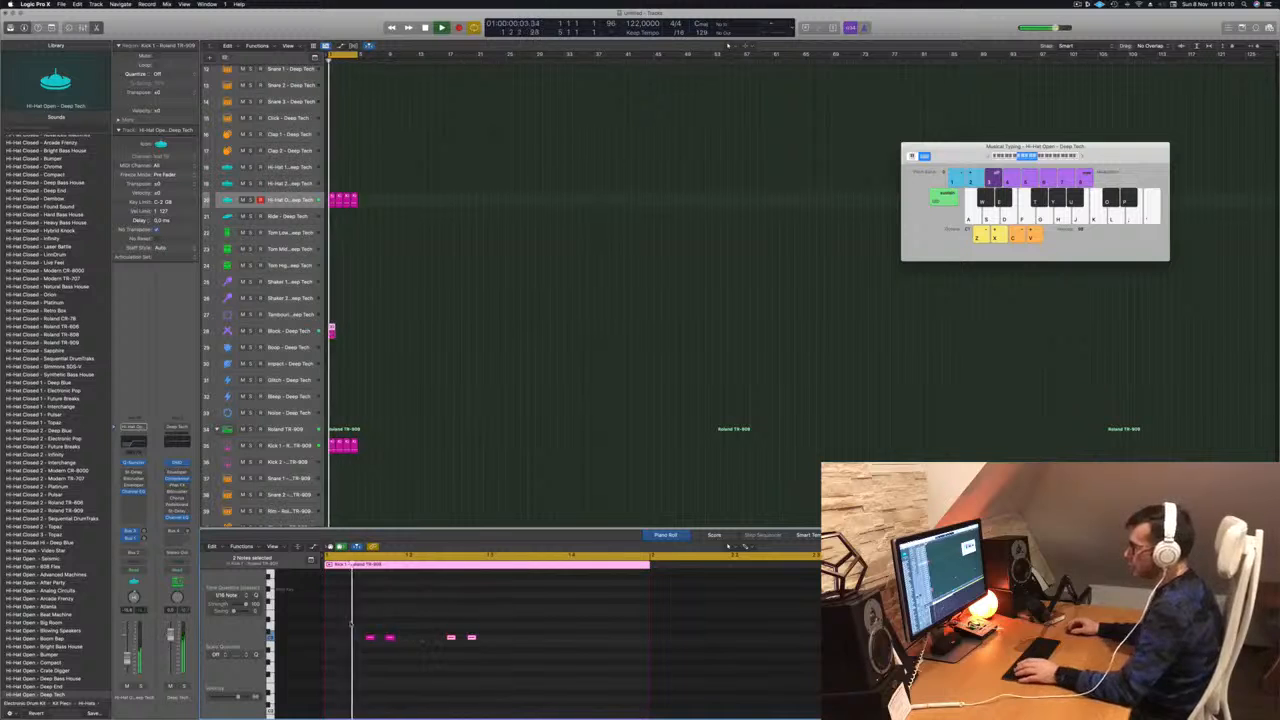
drag(351, 622, 571, 671)
drag(389, 638, 531, 645)
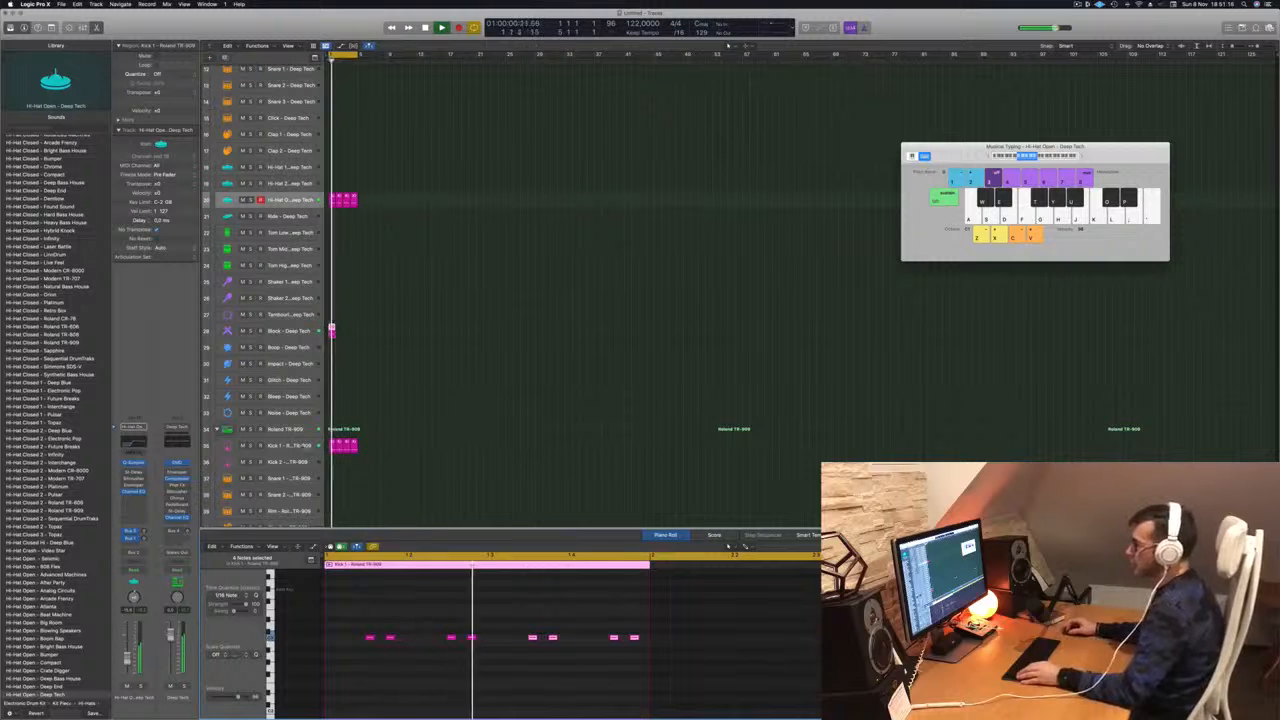
Select the Roland TR-909 Kick 1 track and restart the loop to hear the kick with the block pattern.
click(258, 445)
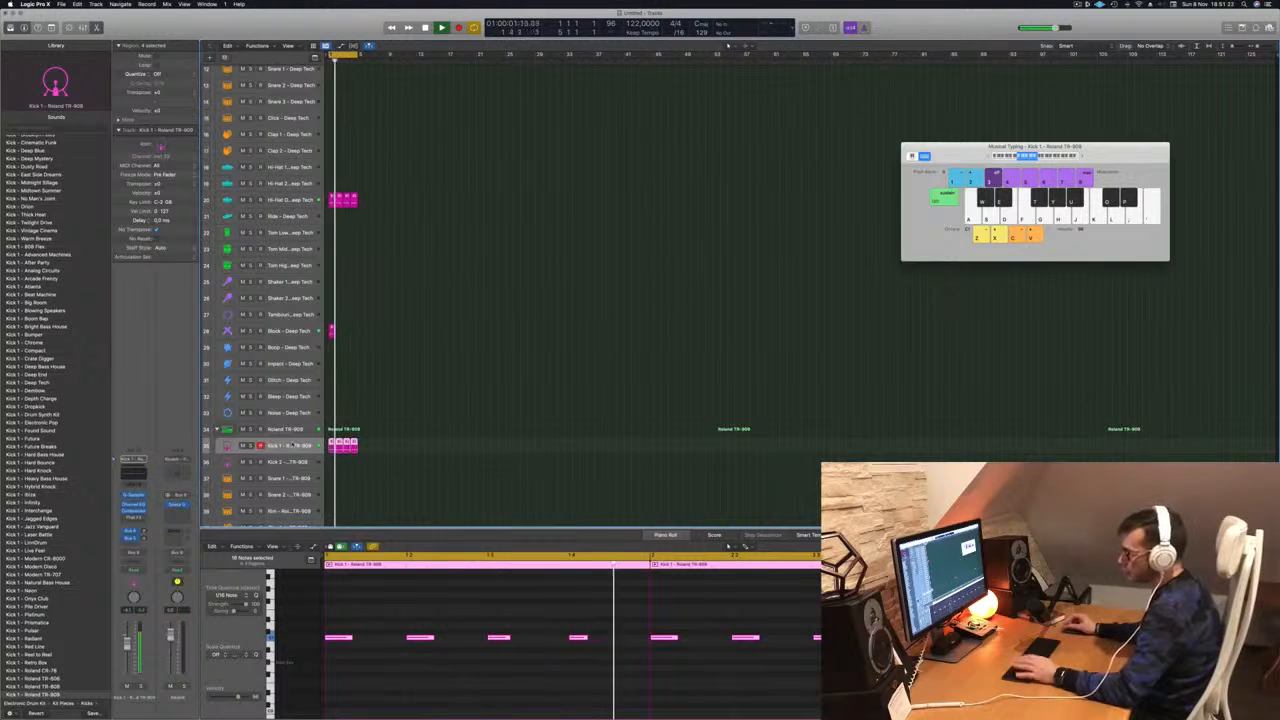
key(space)
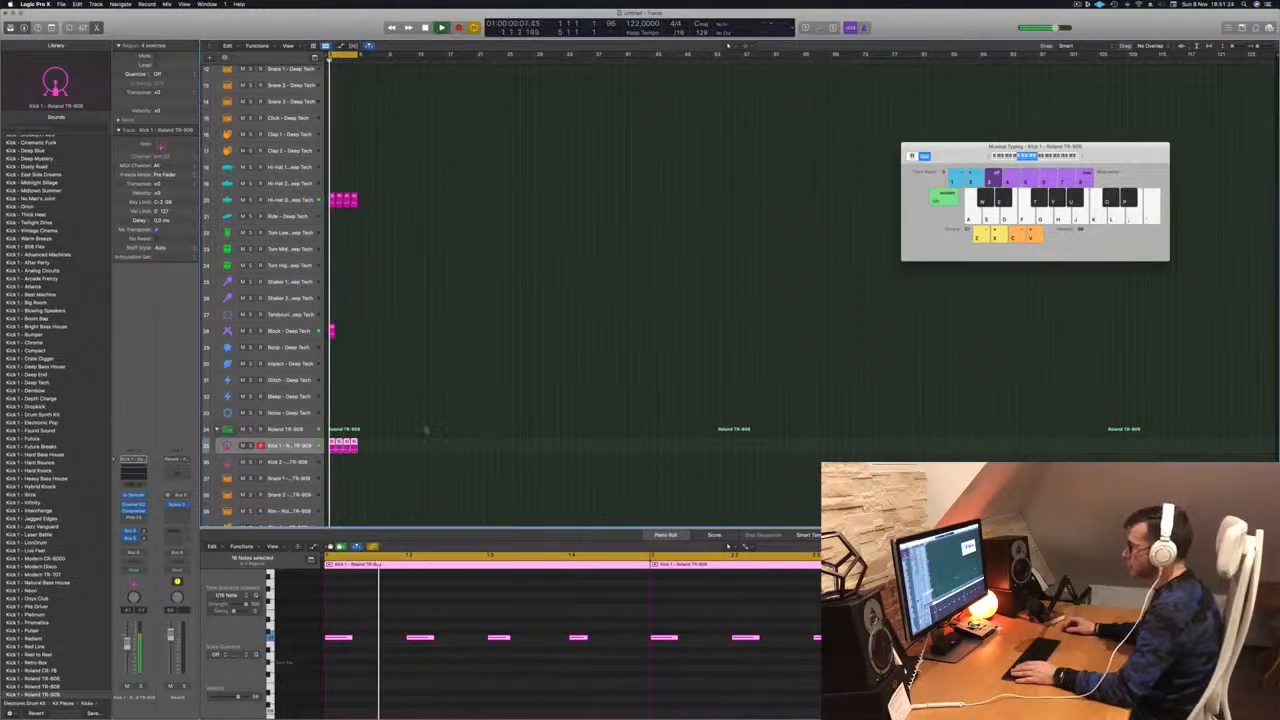
click(425, 431)
key(space)
key(space)
Duplicate the Block region to fill bars 1 to 4 and restart playback.
click(332, 331)
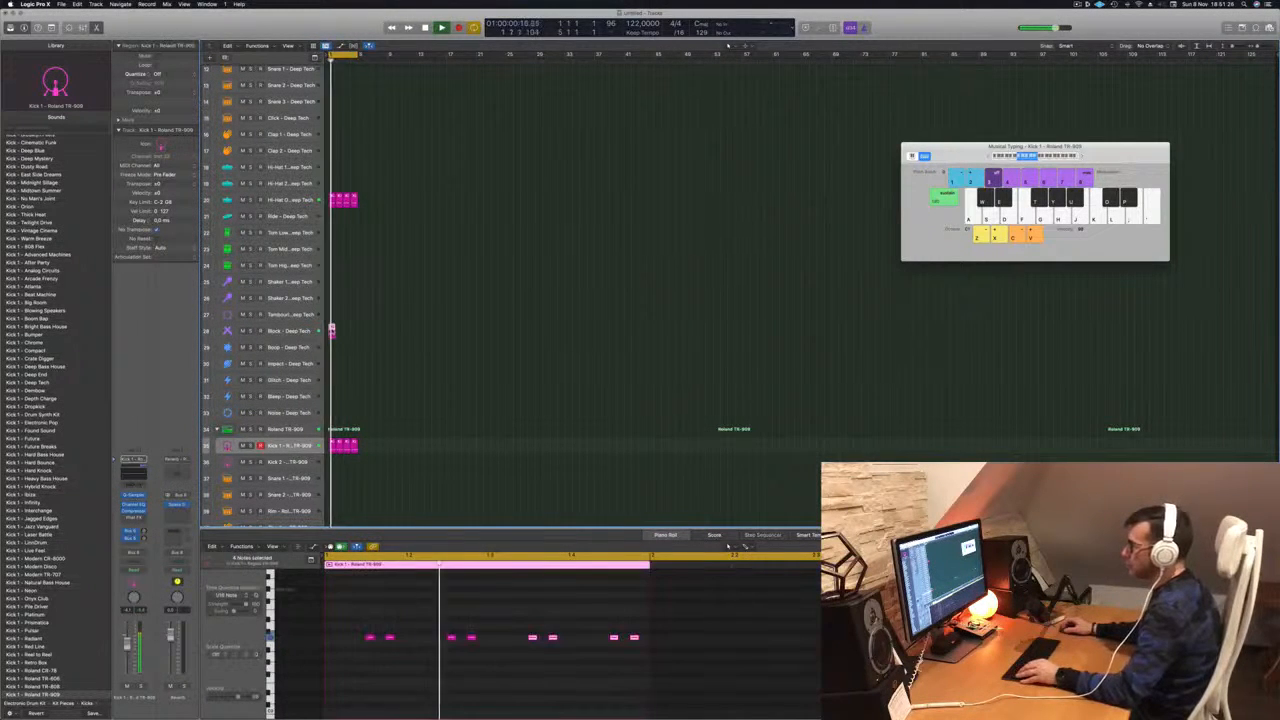
drag(338, 332, 342, 332)
mouse_move(350, 339)
mouse_down()
mouse_move(315, 337)
mouse_move(345, 336)
mouse_up()
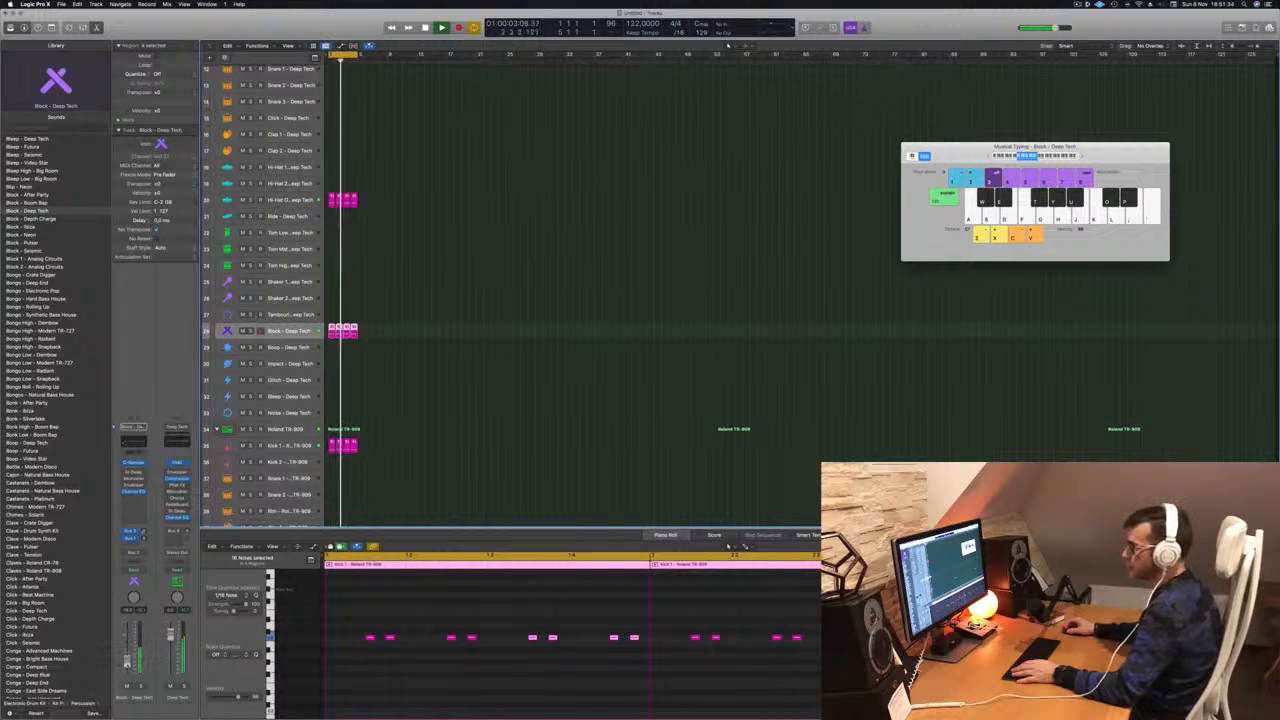
key(space)
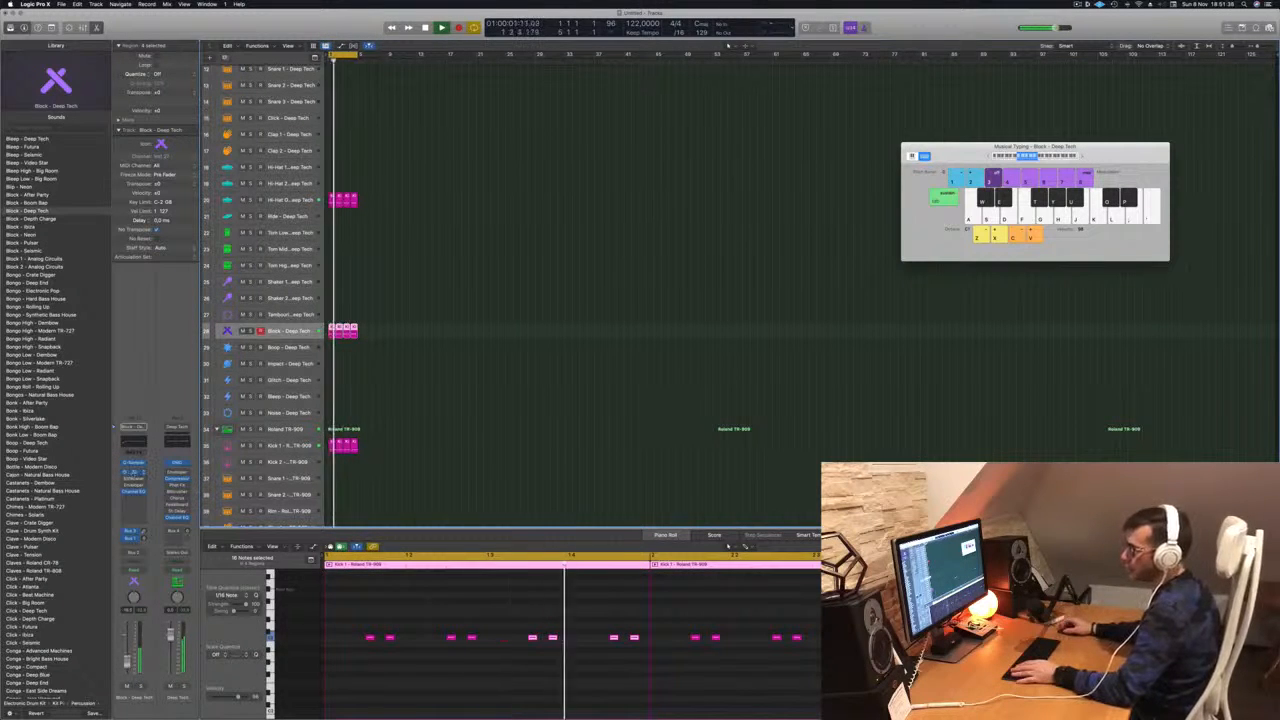
Open the Stereo Delay on the Block - Deep Tech track and choose the Dual 1/8 Note preset.
click(131, 473)
drag(661, 314, 661, 296)
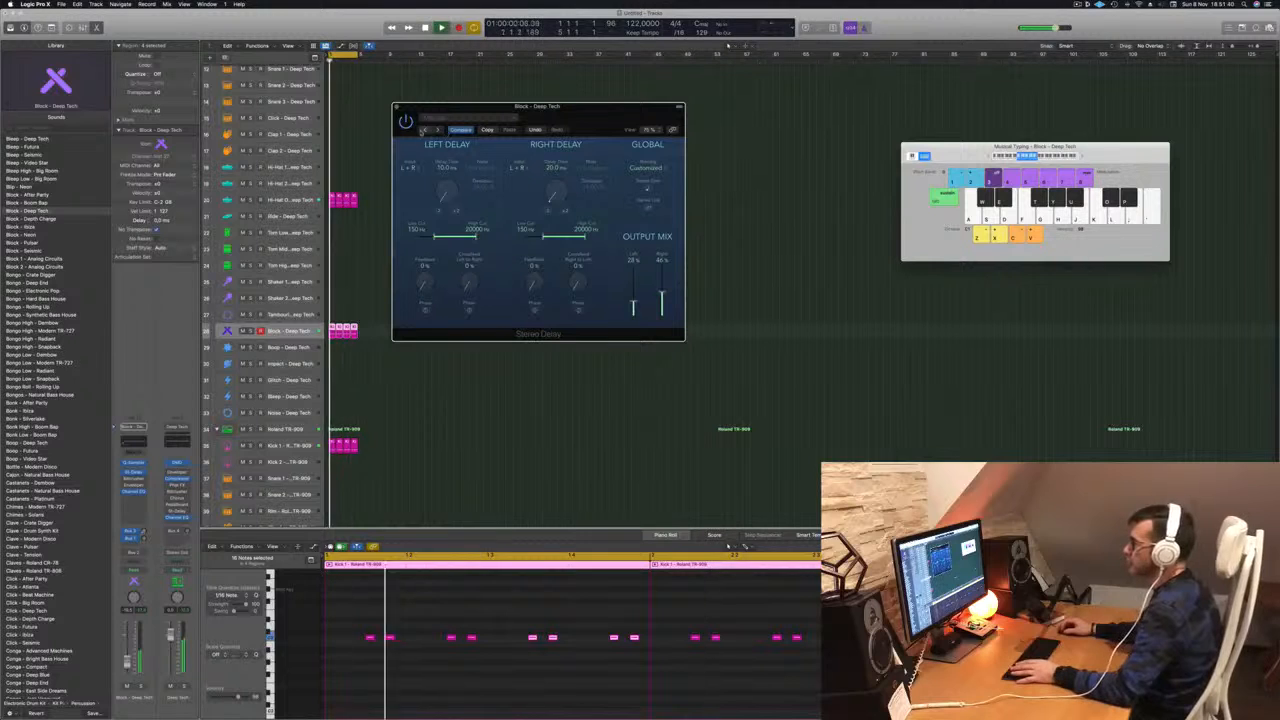
click(425, 130)
click(425, 130)
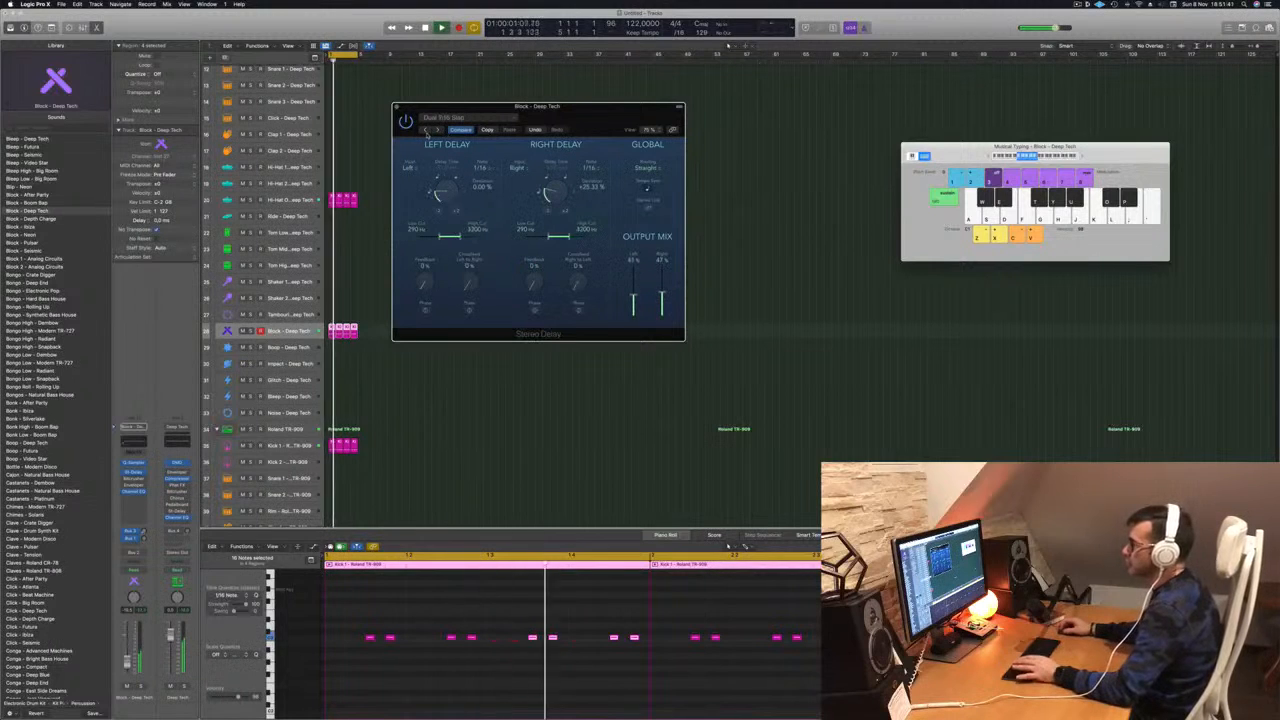
click(425, 130)
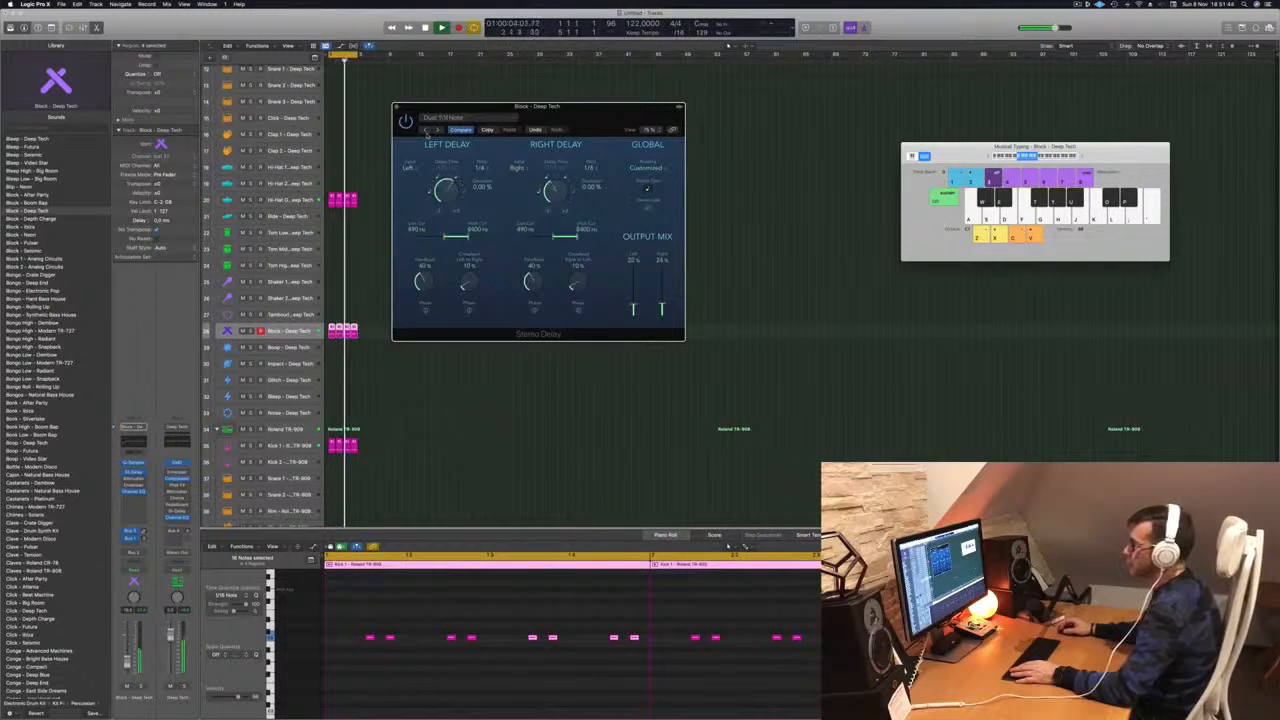
Set the Stereo Delay's output mix to 25% on the left and 27% on the right, and close its window.
drag(581, 119, 605, 168)
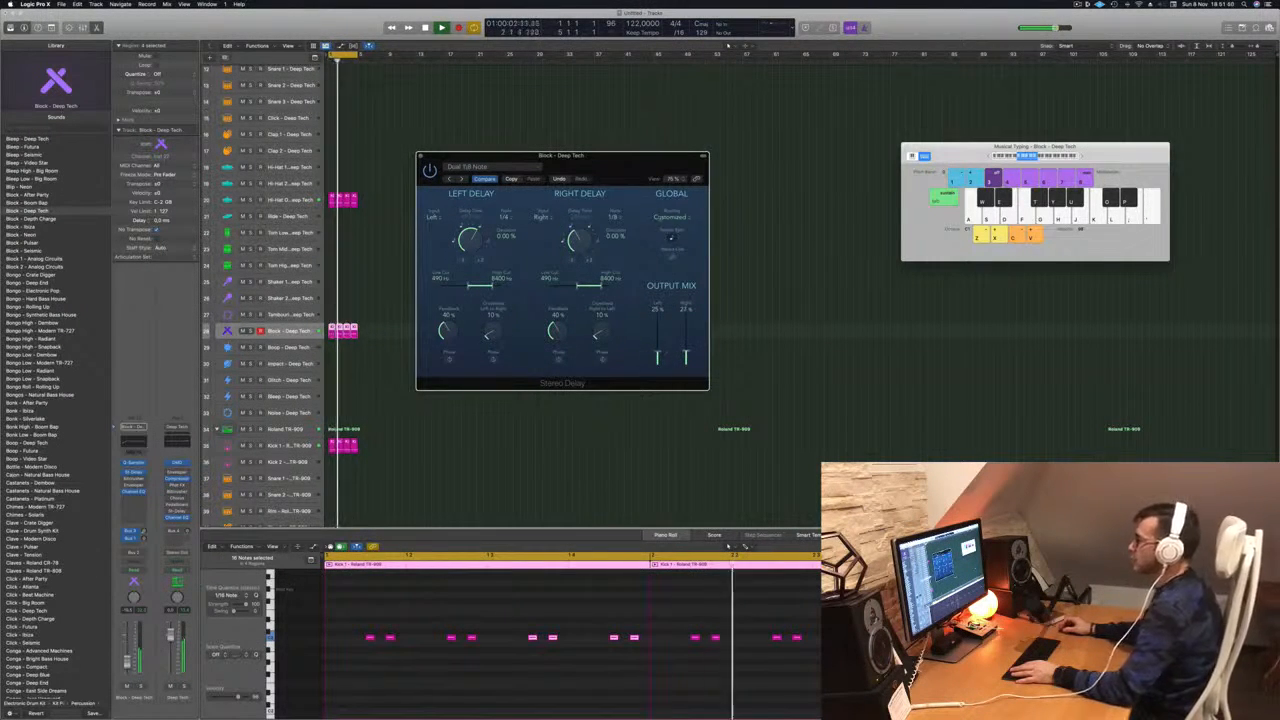
drag(642, 195, 671, 205)
click(450, 167)
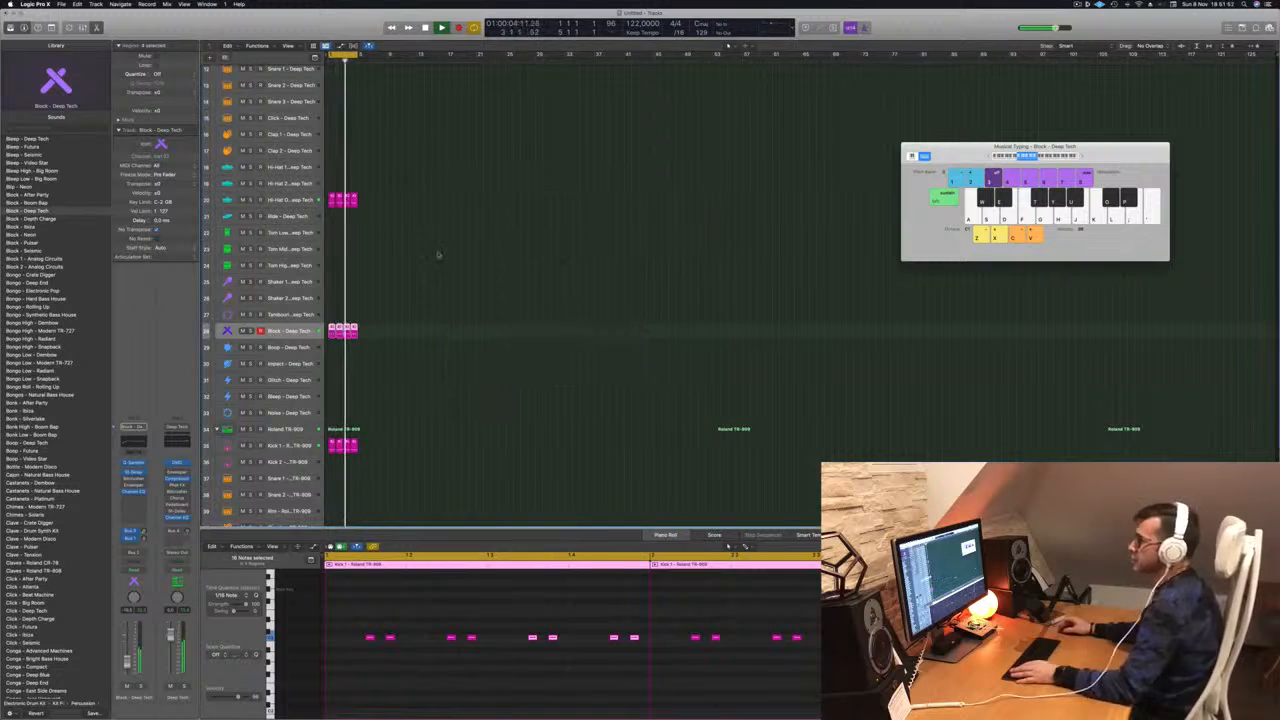
Copy the first Roland TR-909 Kick 1 region to bar 1 of the Tom Low - Roland TR-909 track.
scroll(457, 263, right, 2)
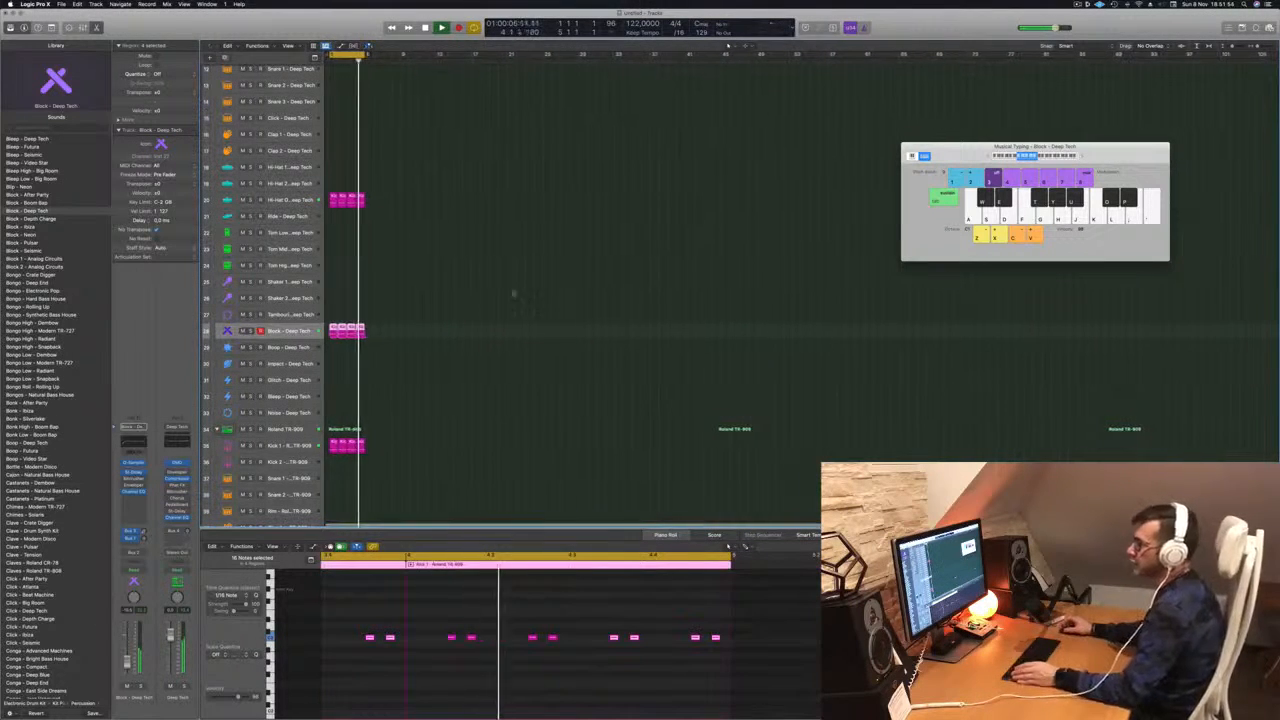
scroll(509, 292, down, 3)
scroll(507, 290, down, 5)
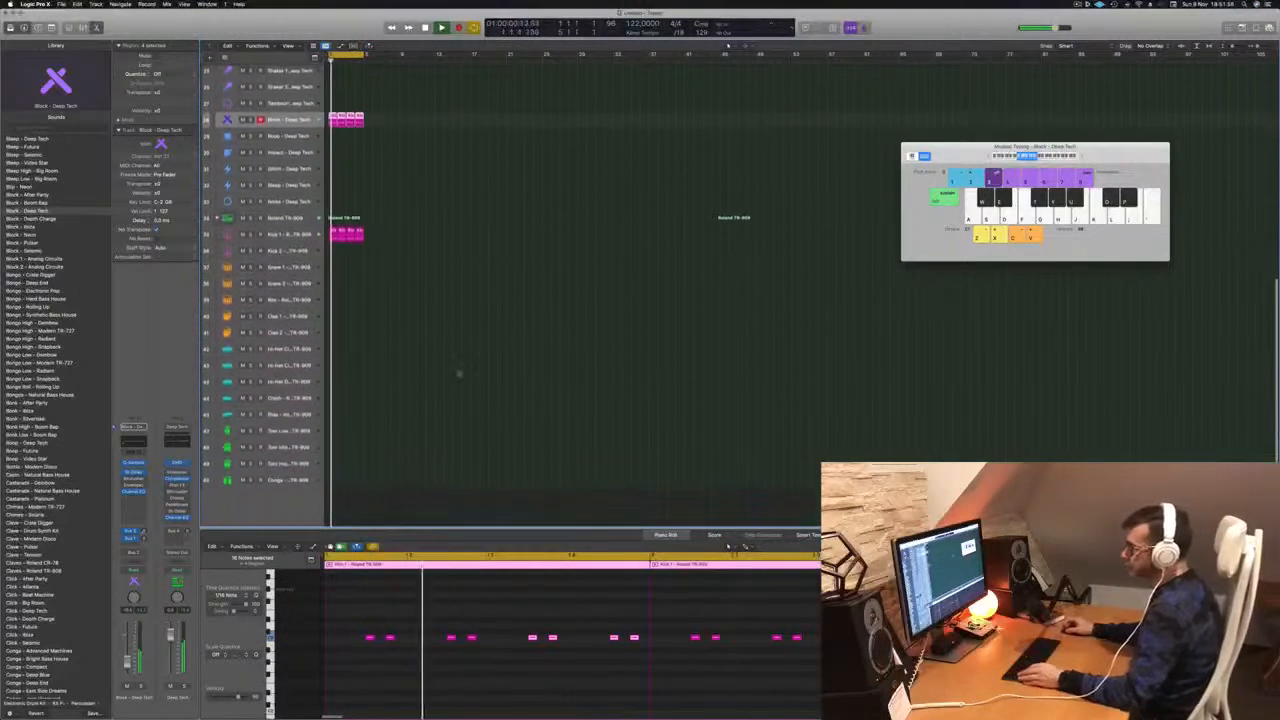
click(332, 237)
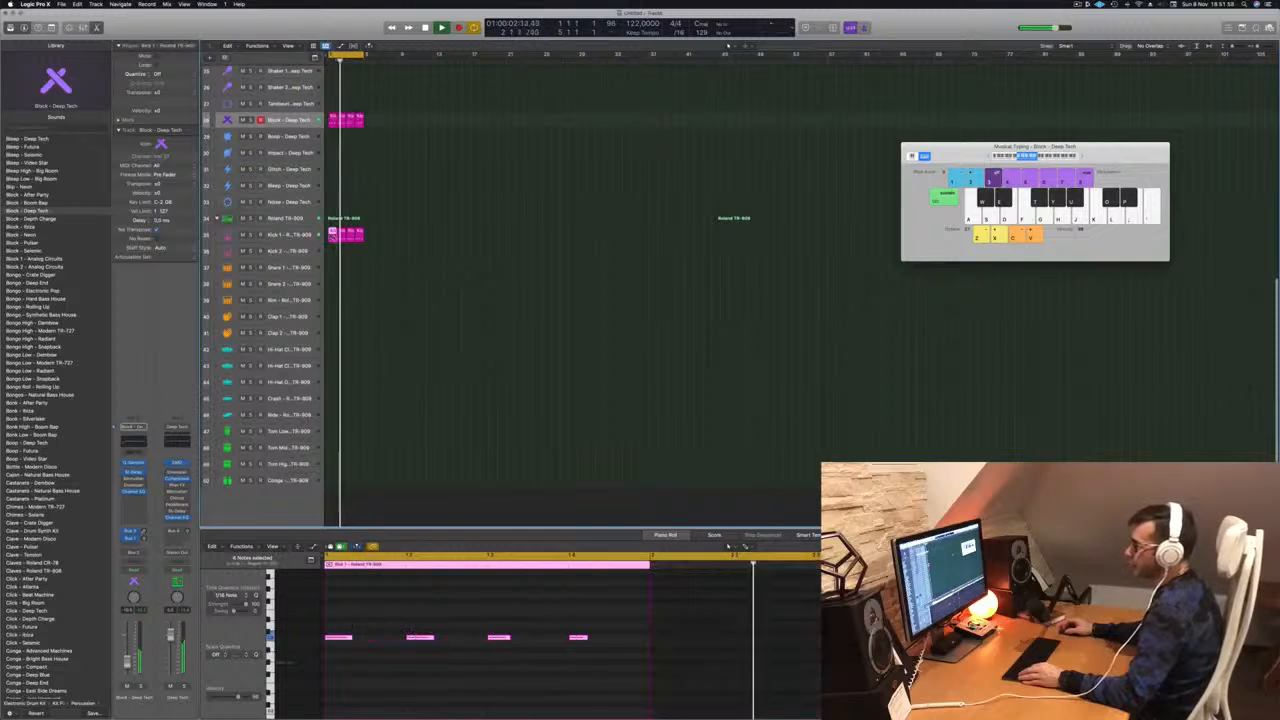
drag(330, 252, 331, 440)
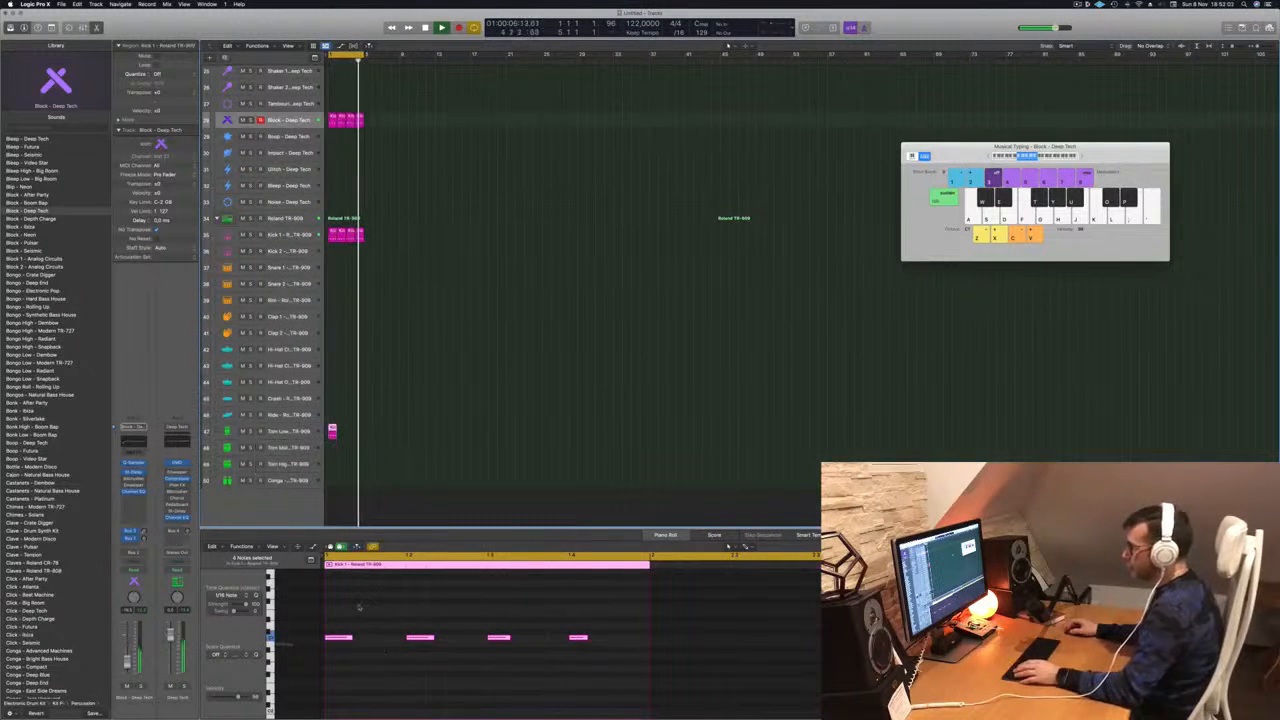
Delete the first and third notes of the Tom Low region and shift the remaining two notes later in the bar.
key(space)
drag(374, 612, 330, 662)
drag(452, 608, 512, 668)
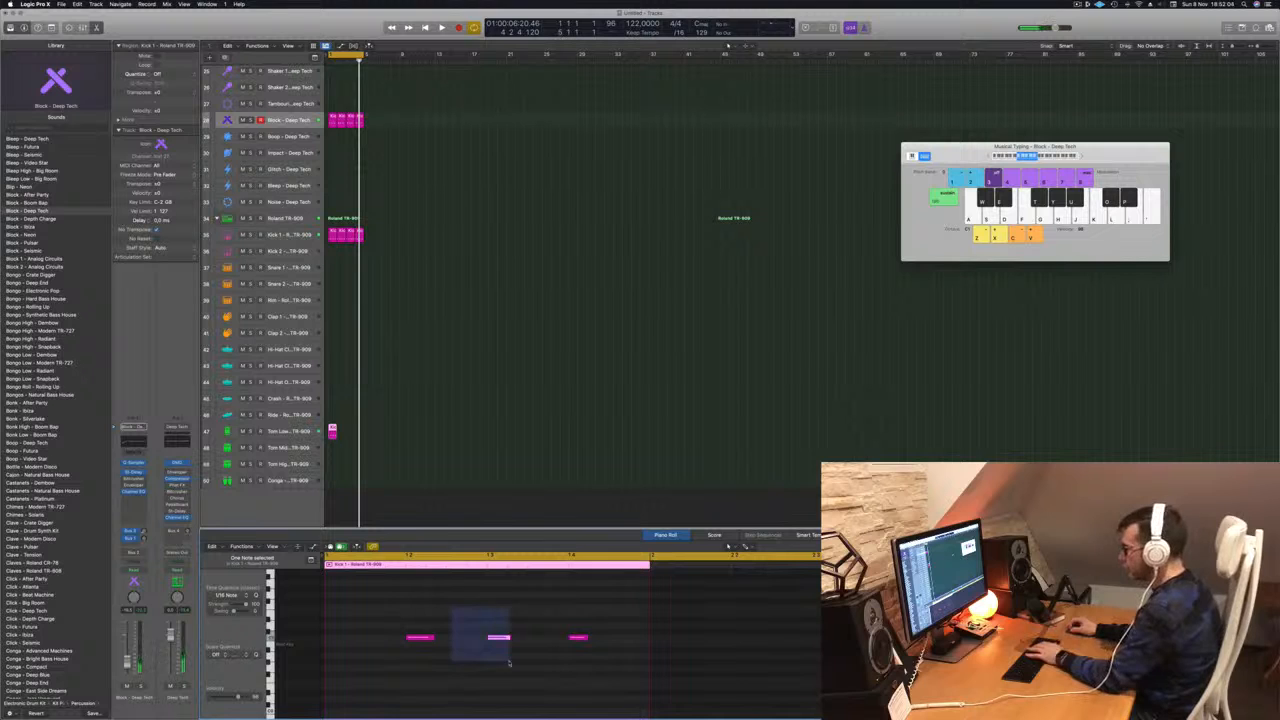
key(Delete)
drag(394, 598, 594, 711)
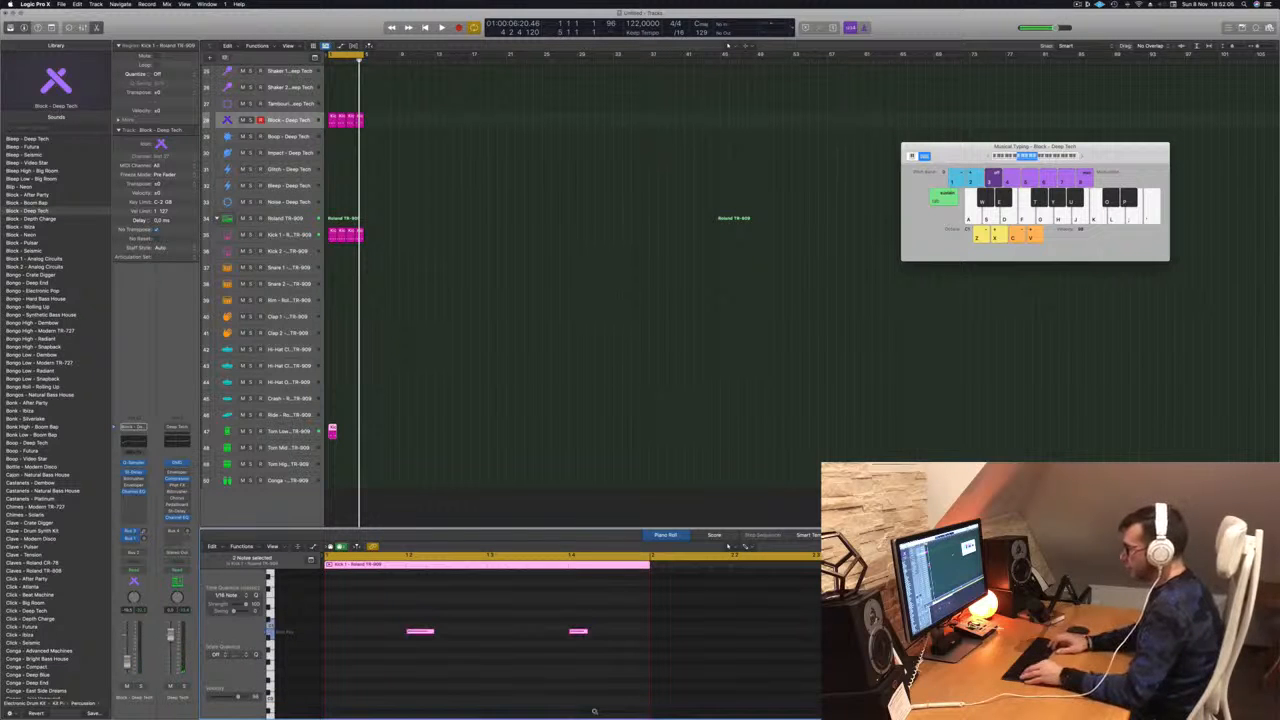
Play the loop with the tom pattern and duplicate the Tom Low region to fill bars 1 to 4.
key(space)
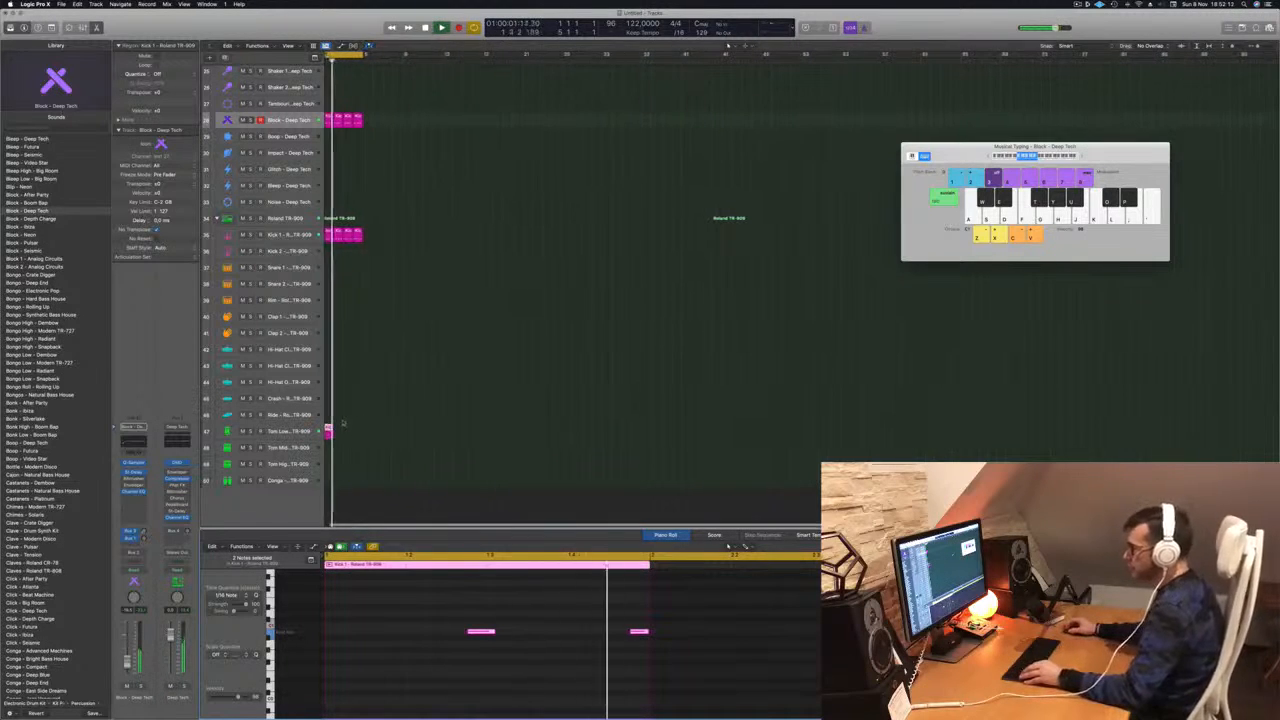
drag(333, 429, 362, 435)
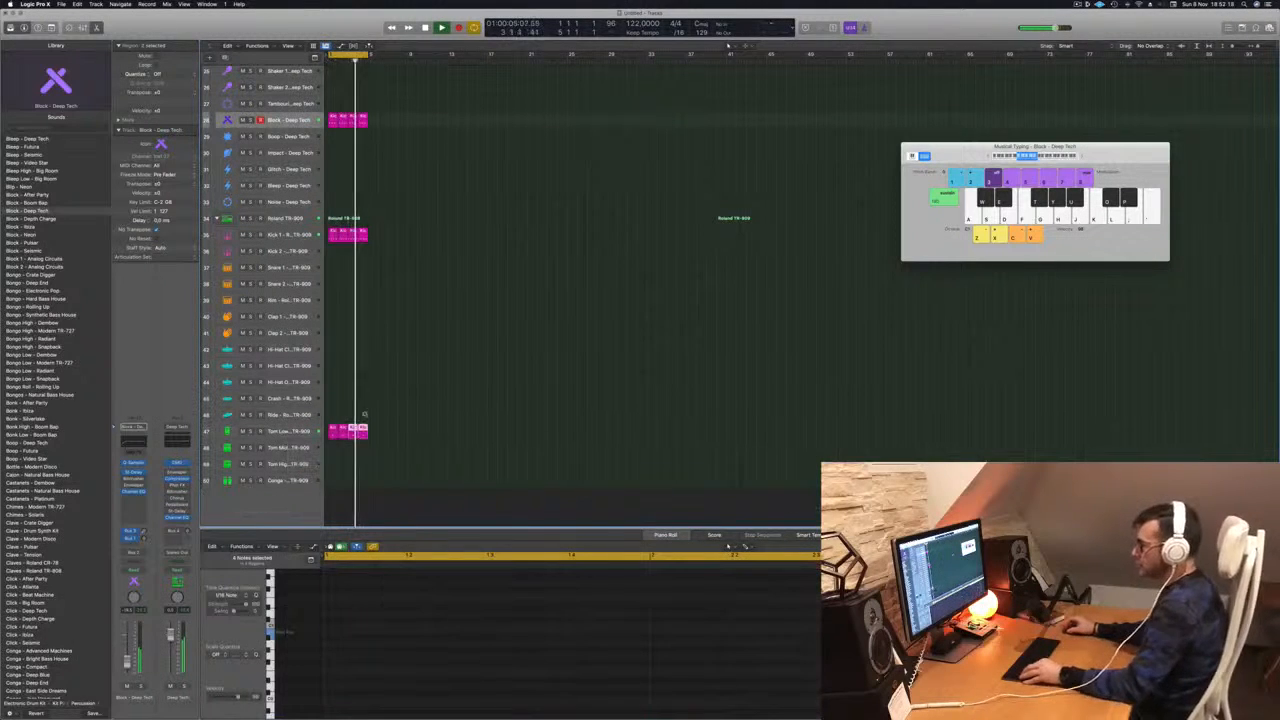
Copy the first open hi-hat region of the Deep Tech kit to bar 1 of the Shaker 2 - Deep Tech track.
scroll(401, 325, down, 1)
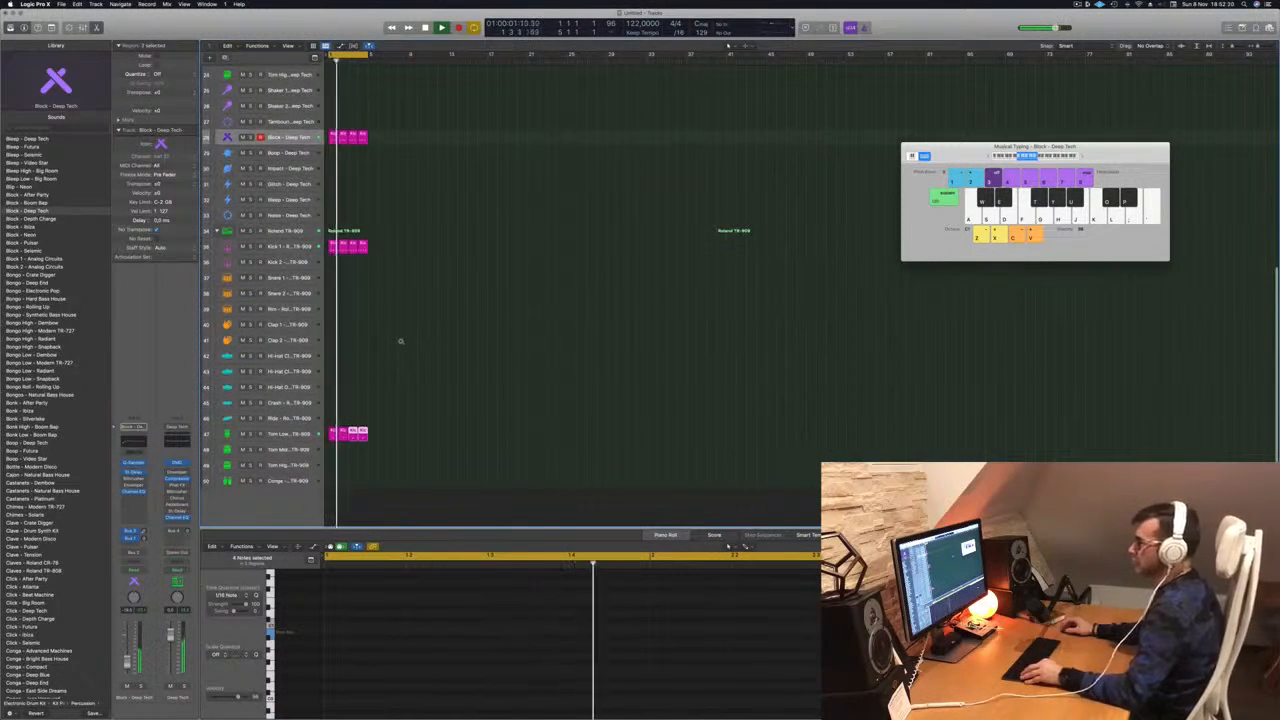
scroll(401, 341, up, 3)
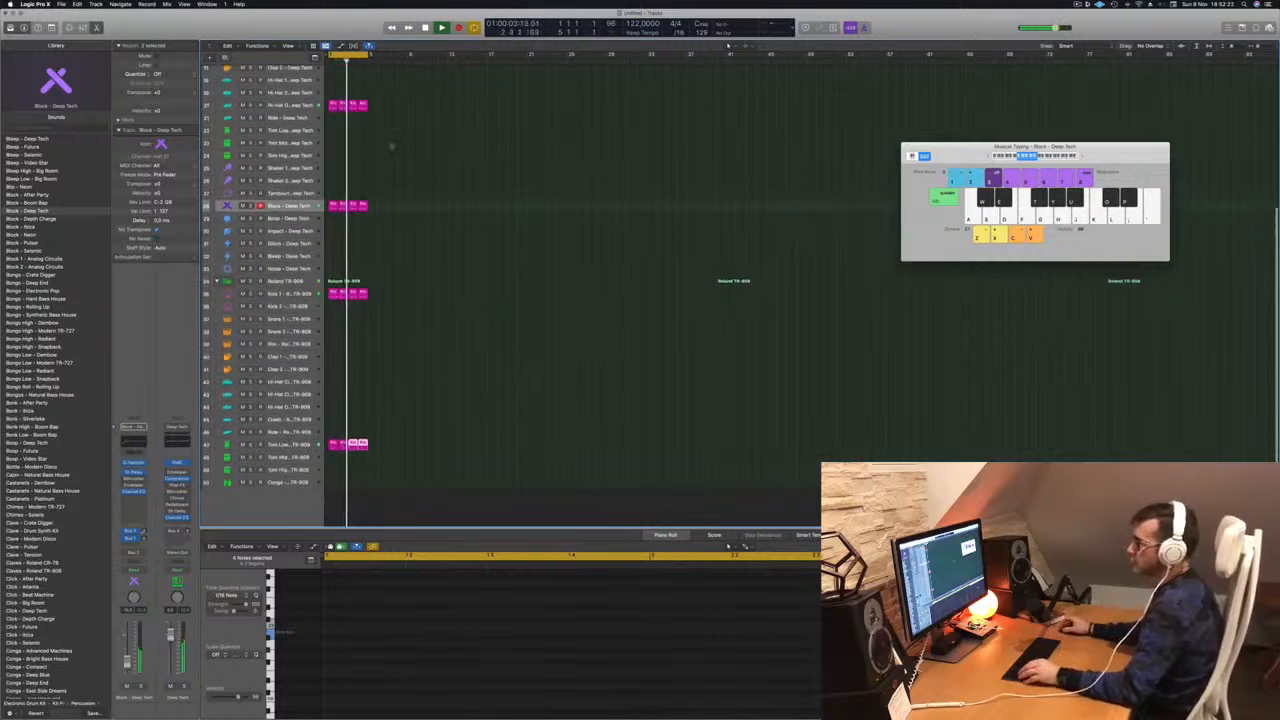
scroll(376, 143, up, 1)
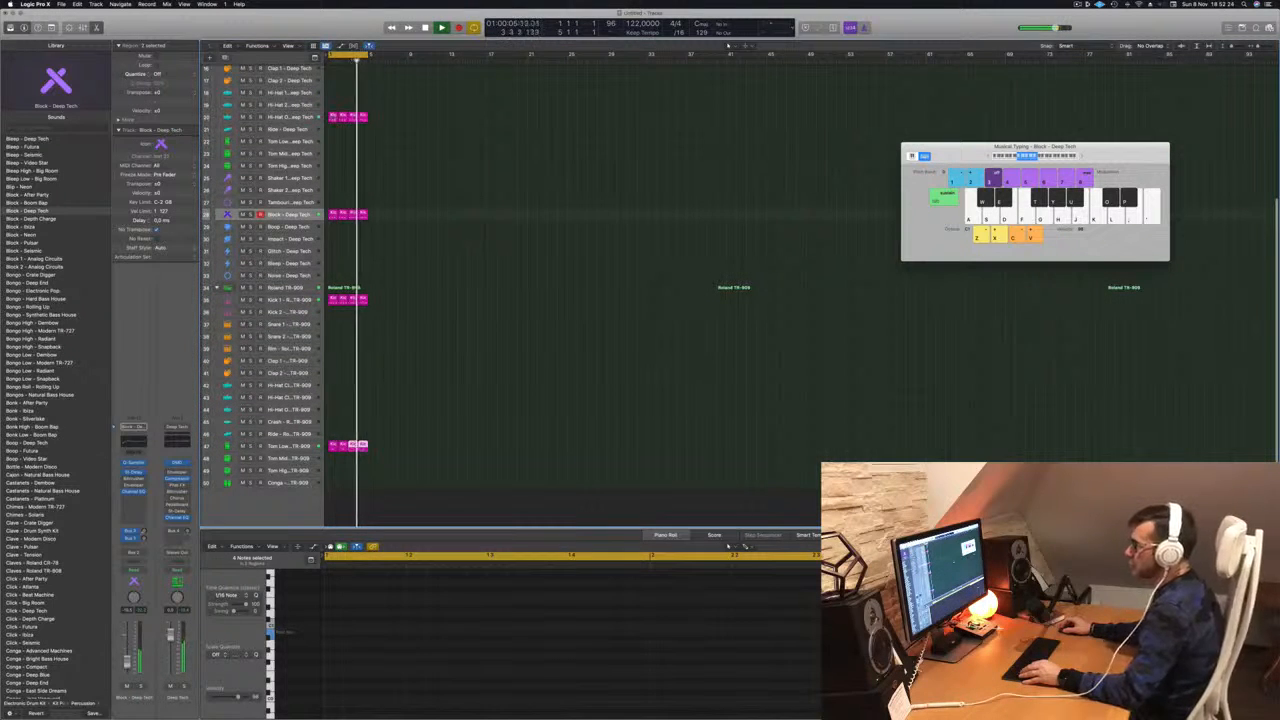
click(332, 117)
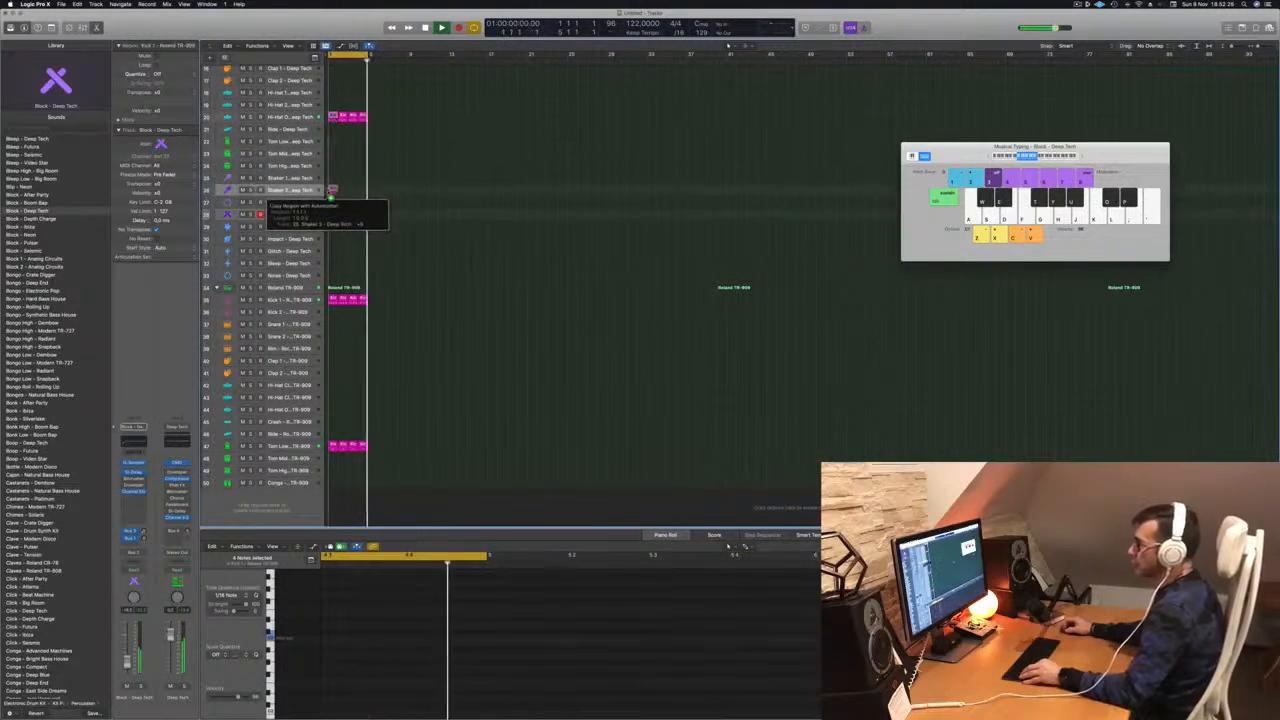
scroll(385, 594, down, 2)
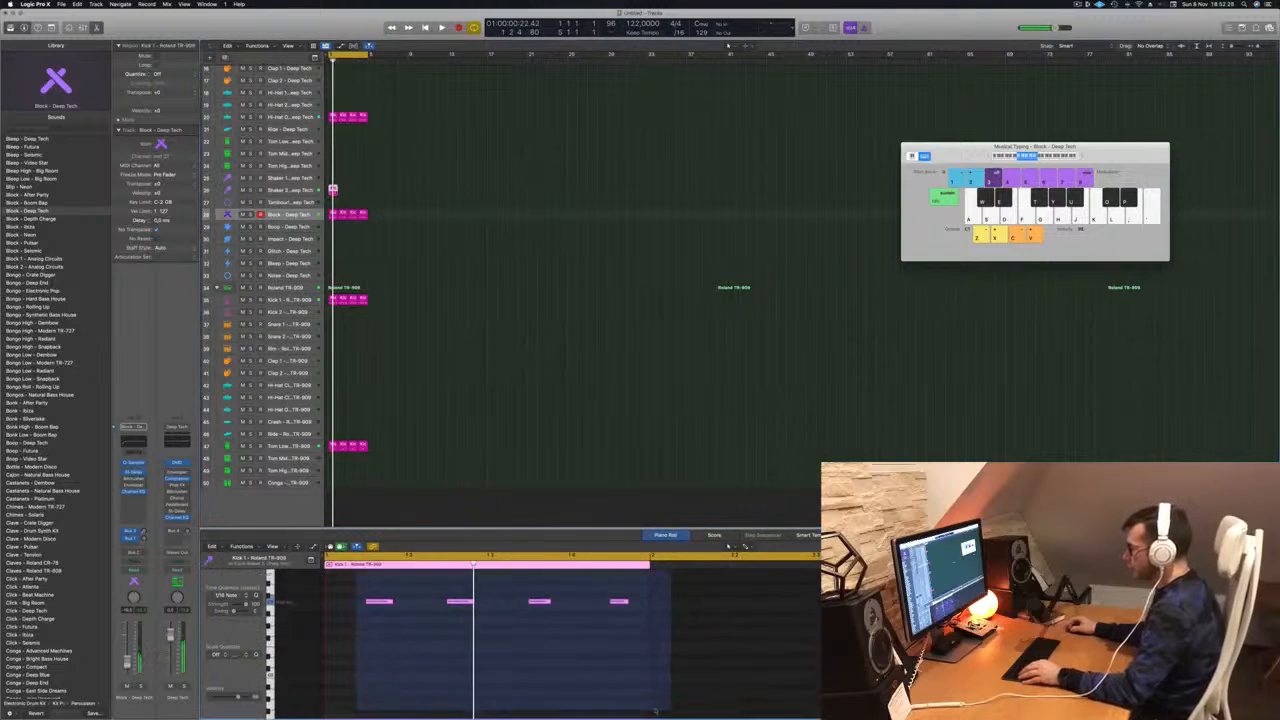
Duplicate the shaker notes within the one-bar region until it holds continuous sixteenth notes, checking the pattern during playback.
drag(391, 596, 335, 604)
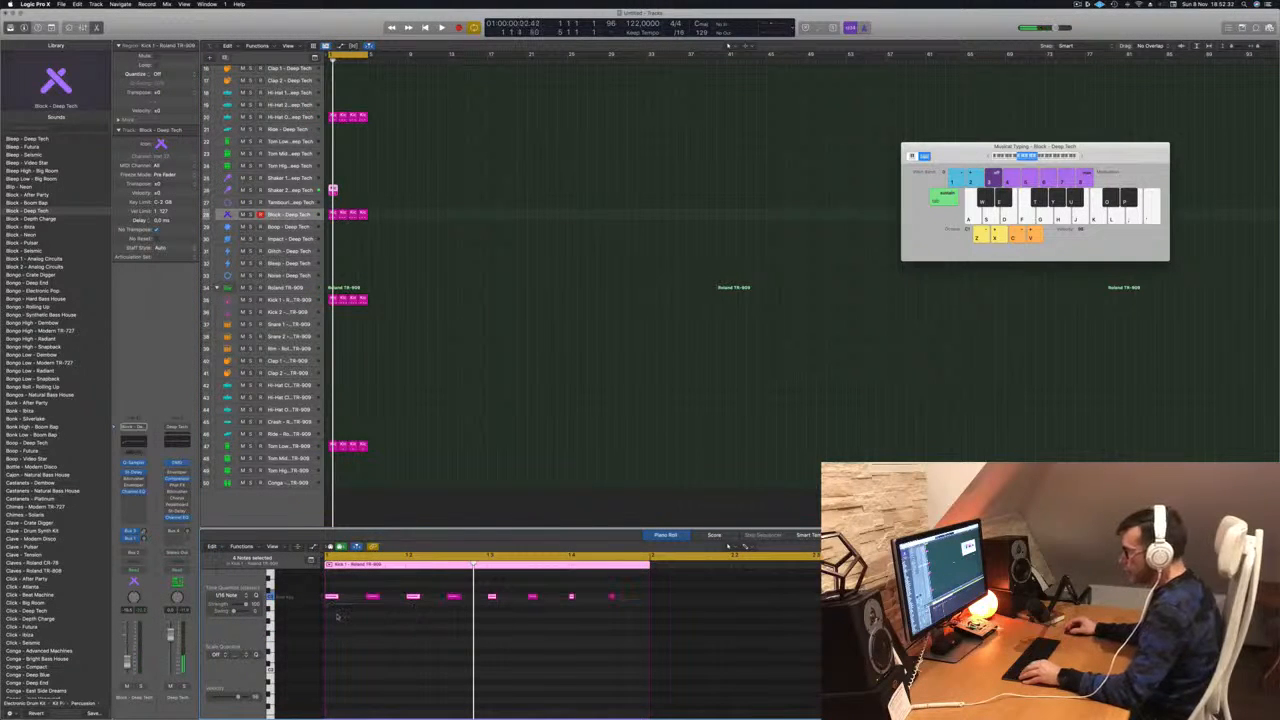
key(space)
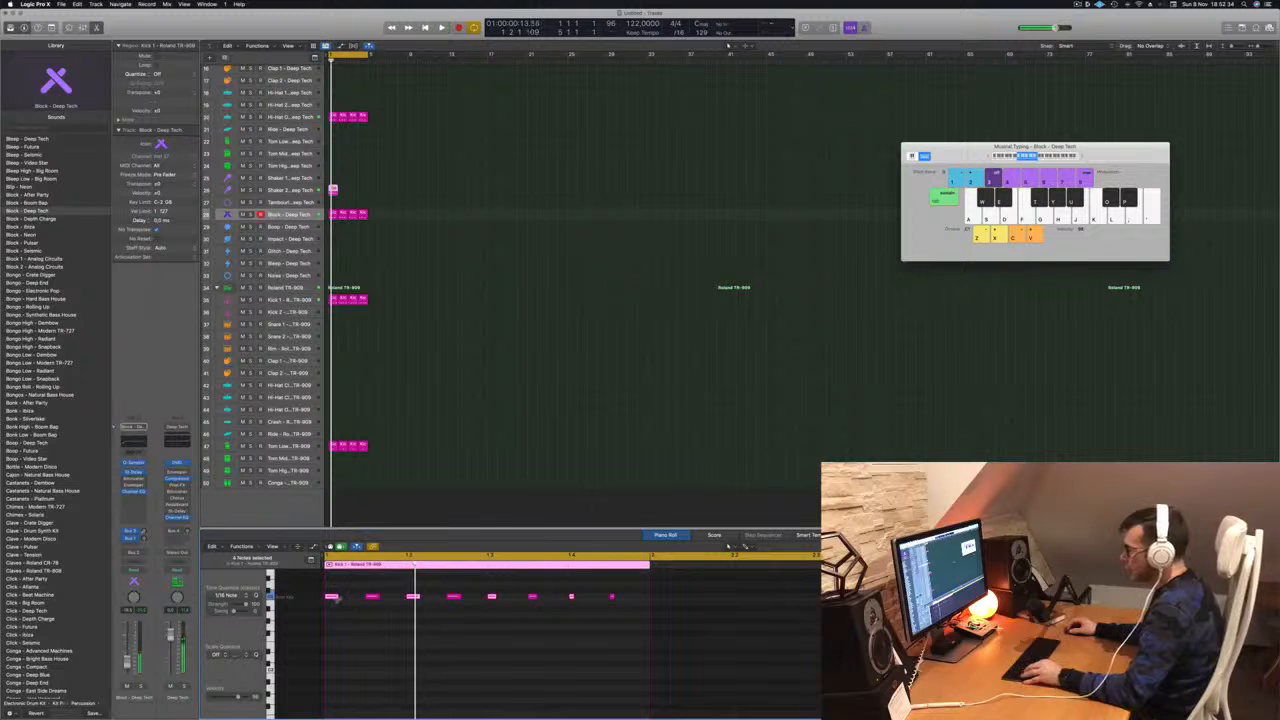
drag(348, 603, 356, 605)
key(space)
key(space)
key(space)
scroll(380, 600, left, 1)
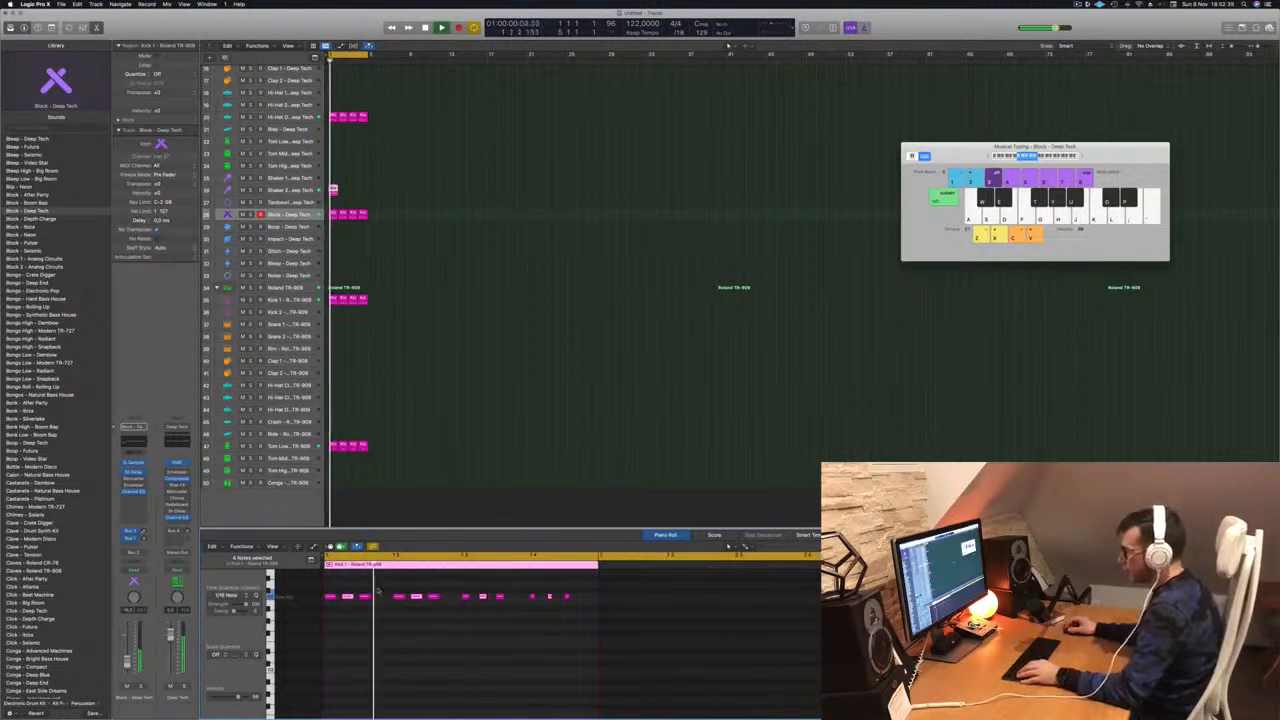
drag(380, 598, 381, 603)
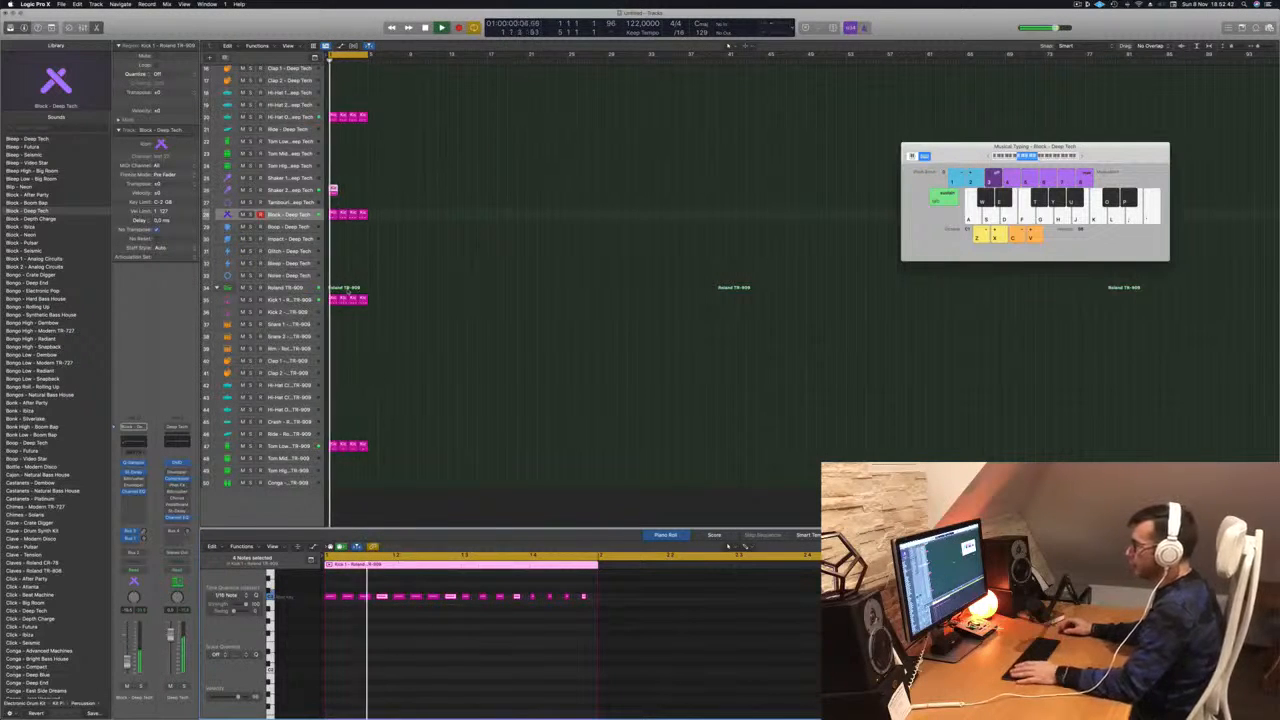
Insert a stereo Compressor on the Block - Deep Tech track and set its side chain to Kick 1 - Roland TR-909 (Inst 33).
click(288, 214)
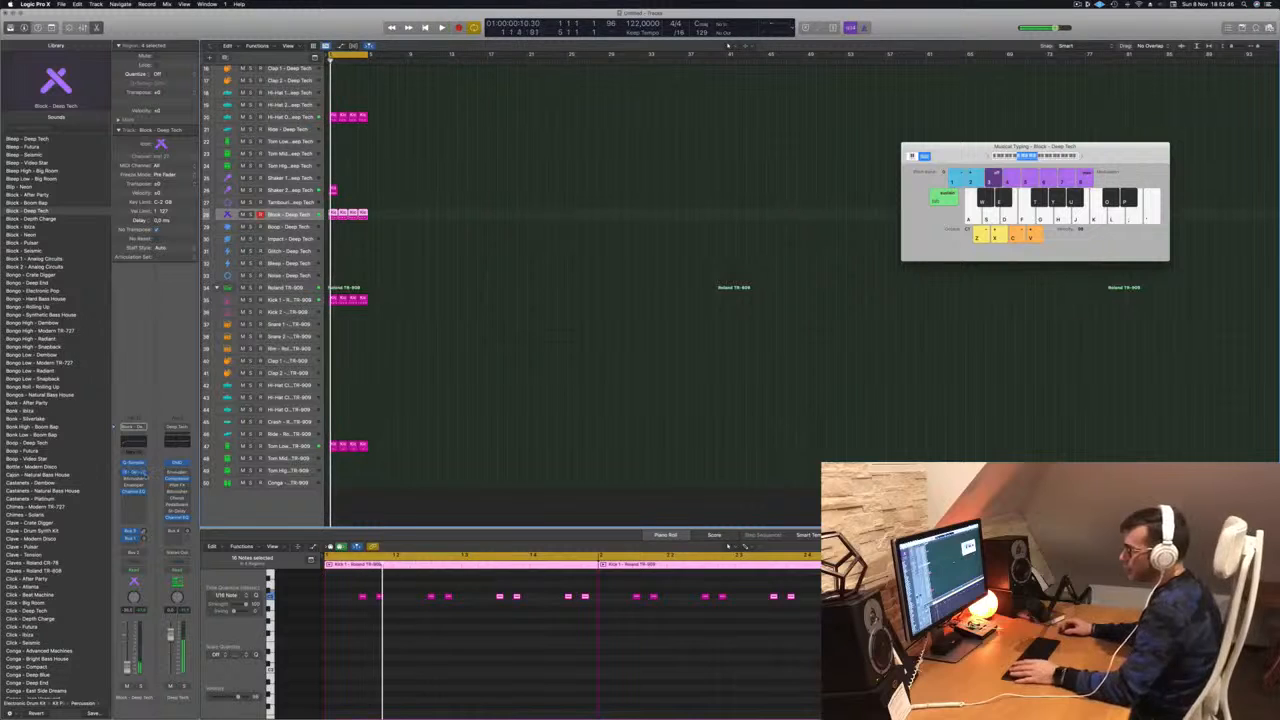
click(145, 498)
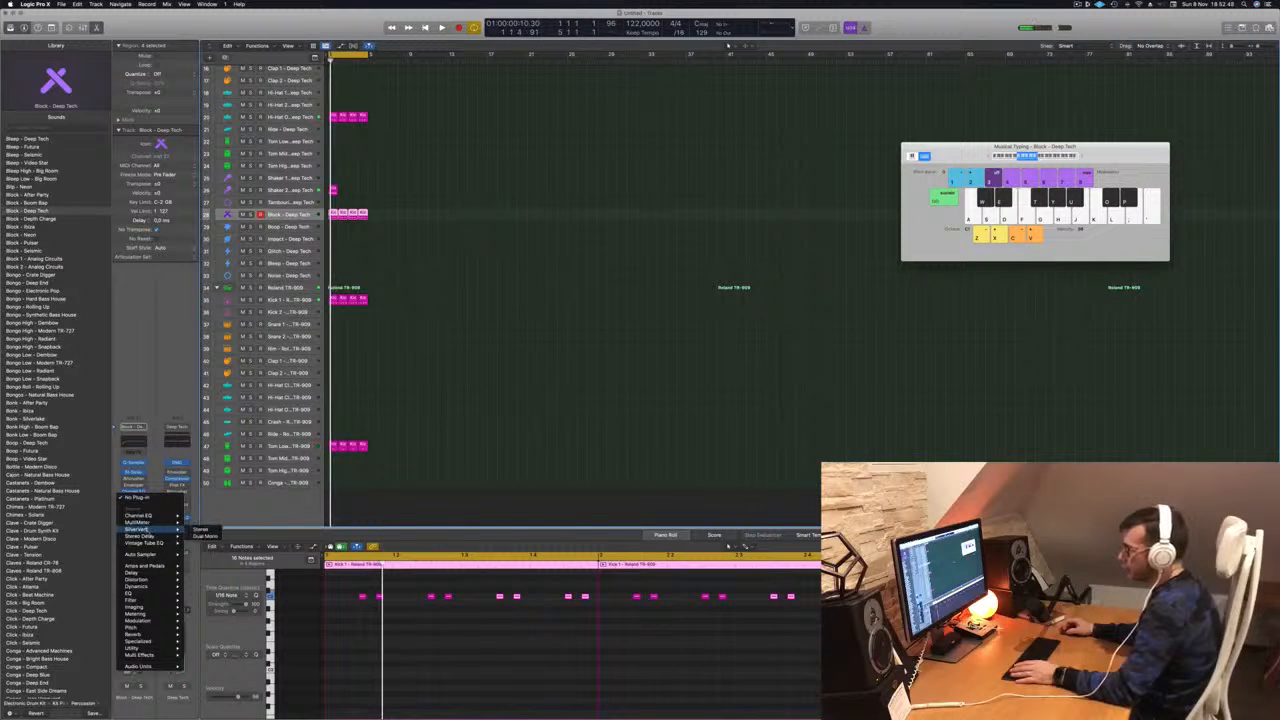
mouse_move(172, 586)
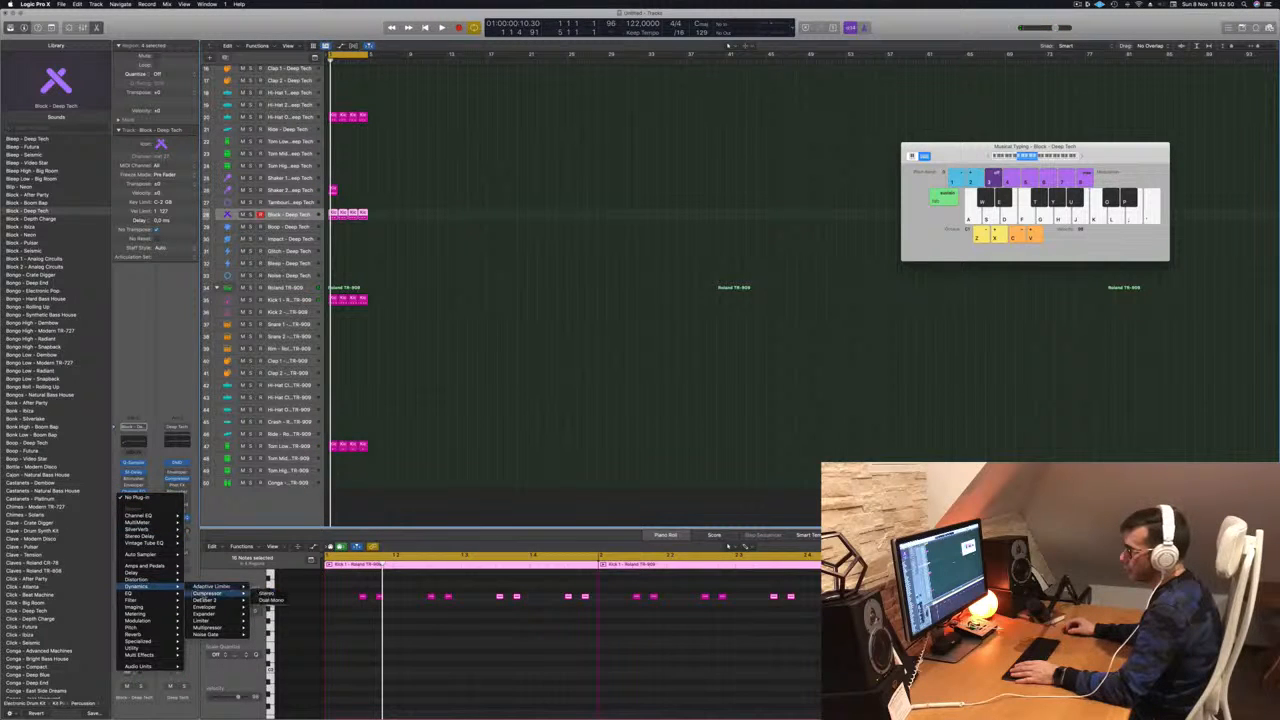
click(267, 594)
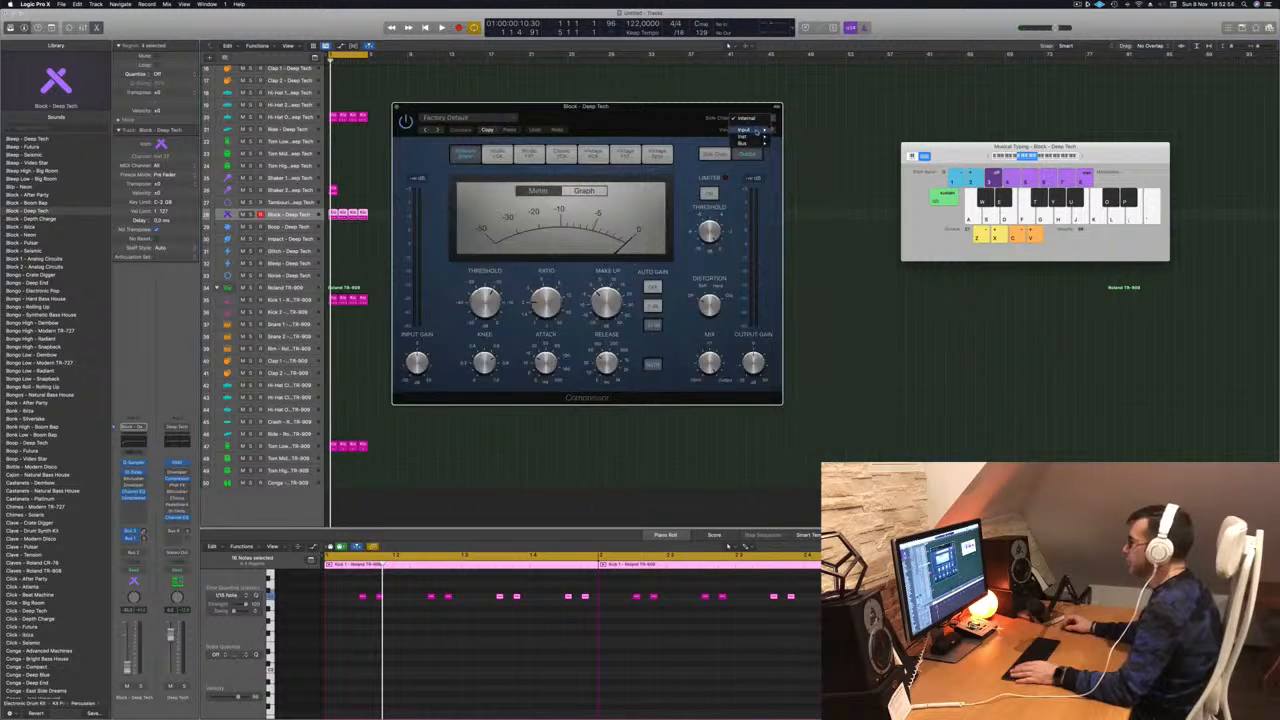
mouse_move(745, 136)
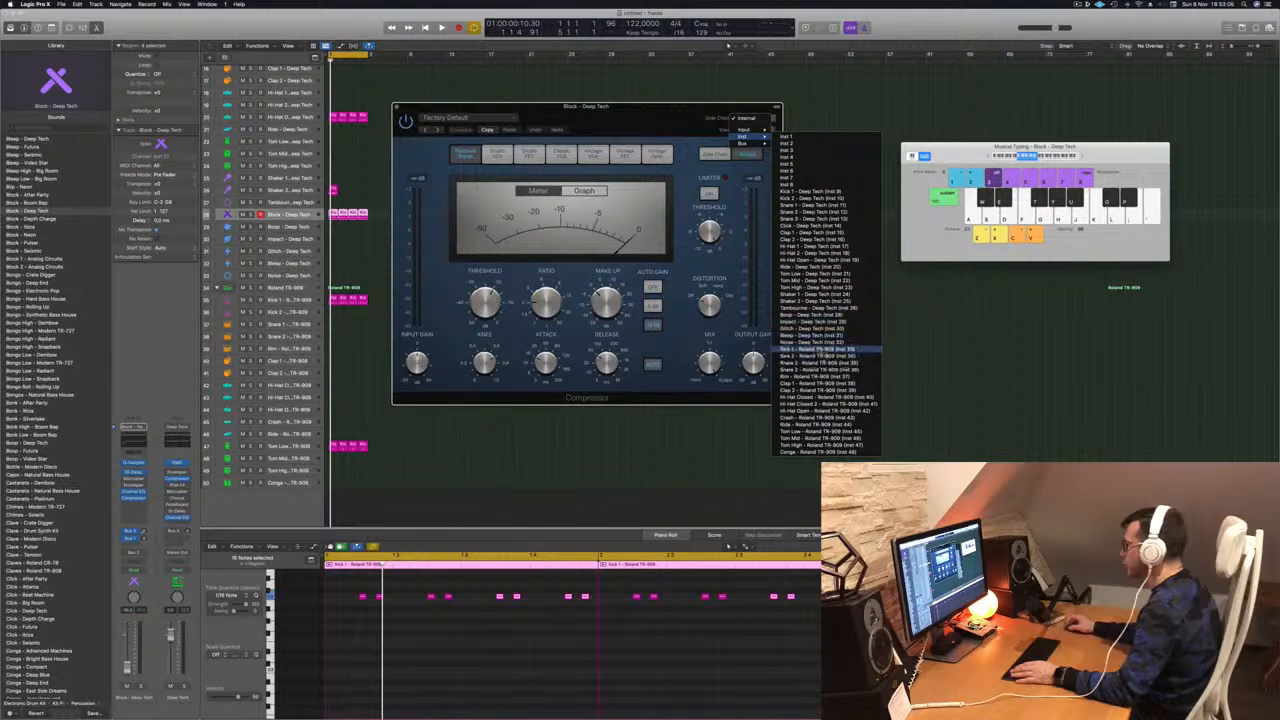
click(820, 349)
Audition the side-chained block percussion in the loop, soloing and unsoloing the Block - Deep Tech track to hear the ducking.
key(space)
drag(560, 106, 661, 101)
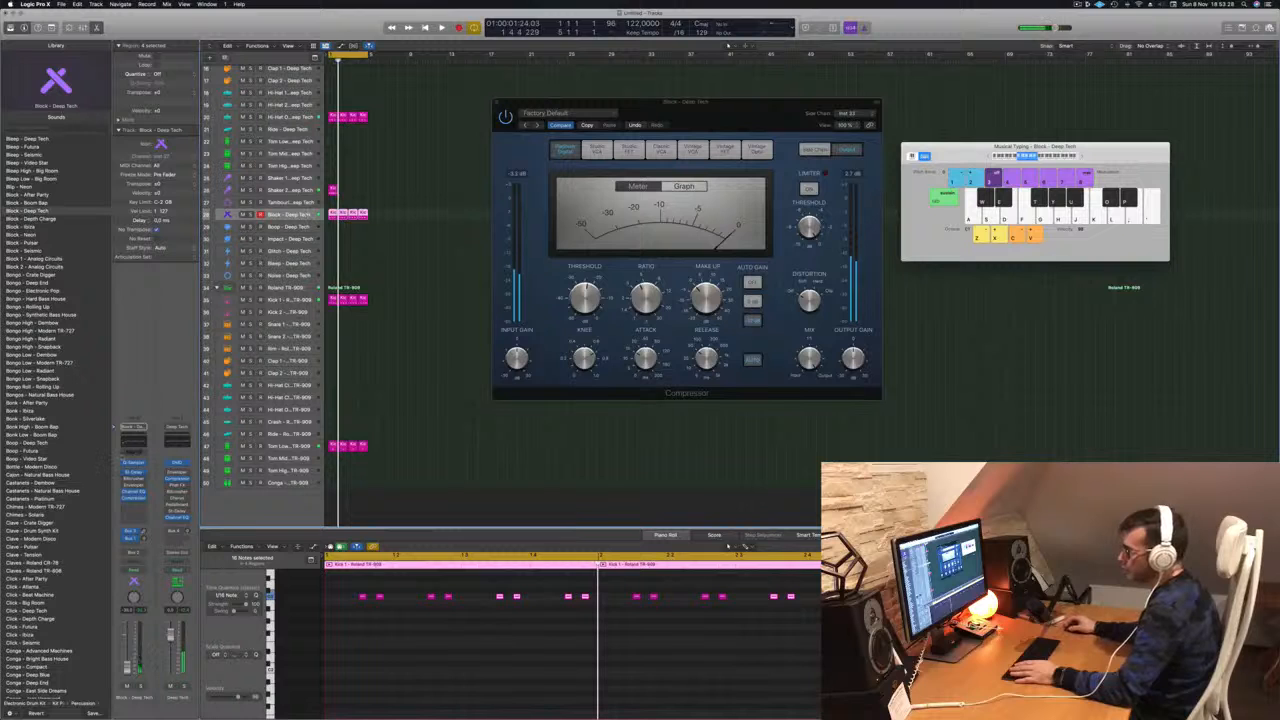
key(space)
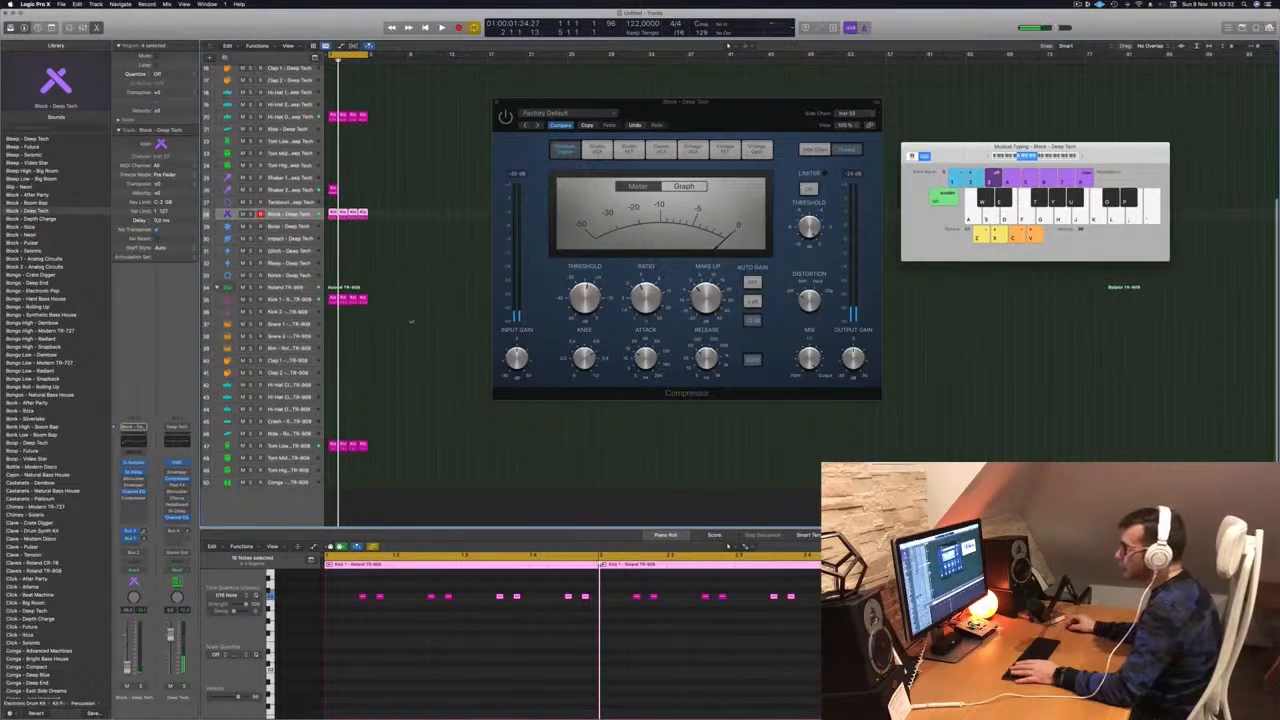
key(space)
scroll(461, 259, up, 5)
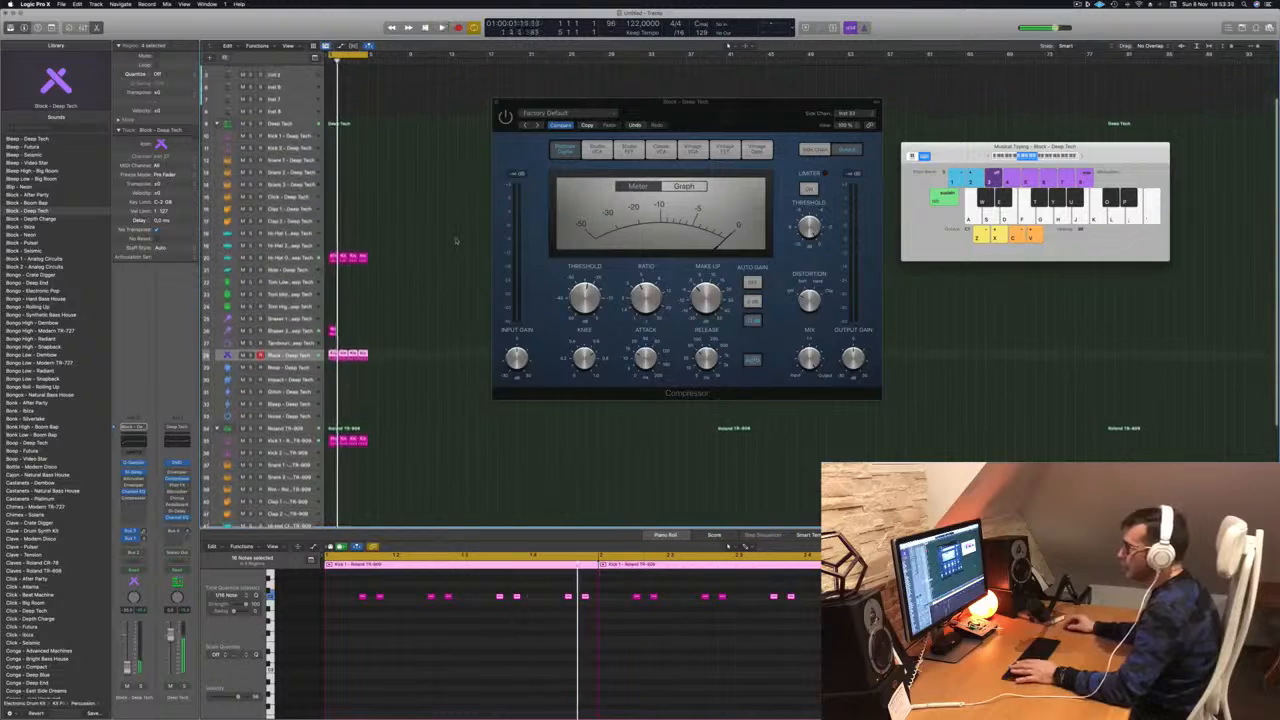
key(space)
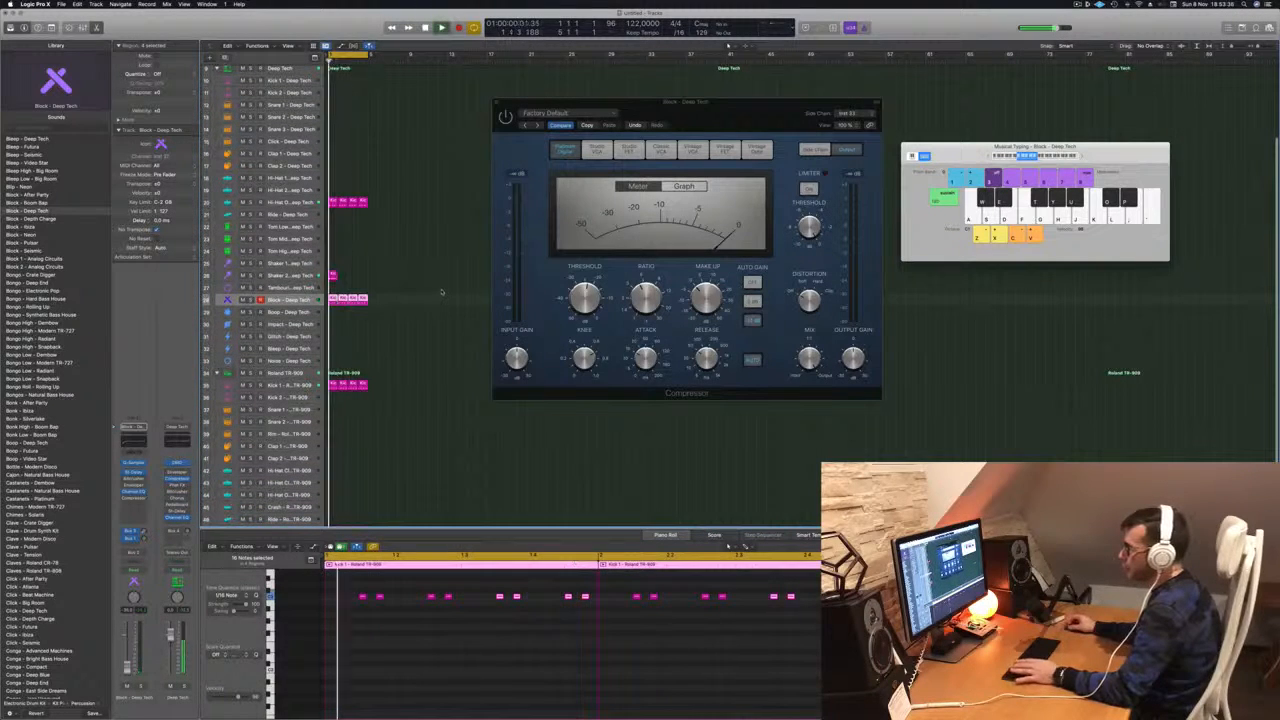
key(s)
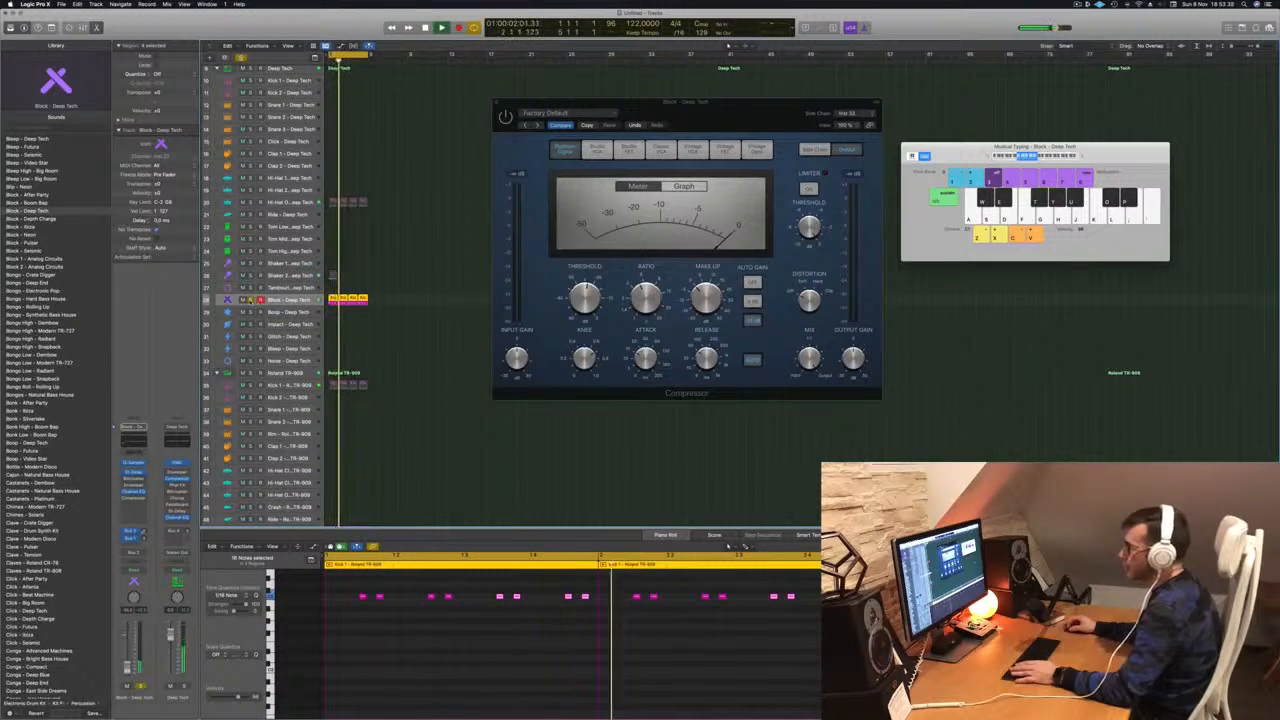
key(s)
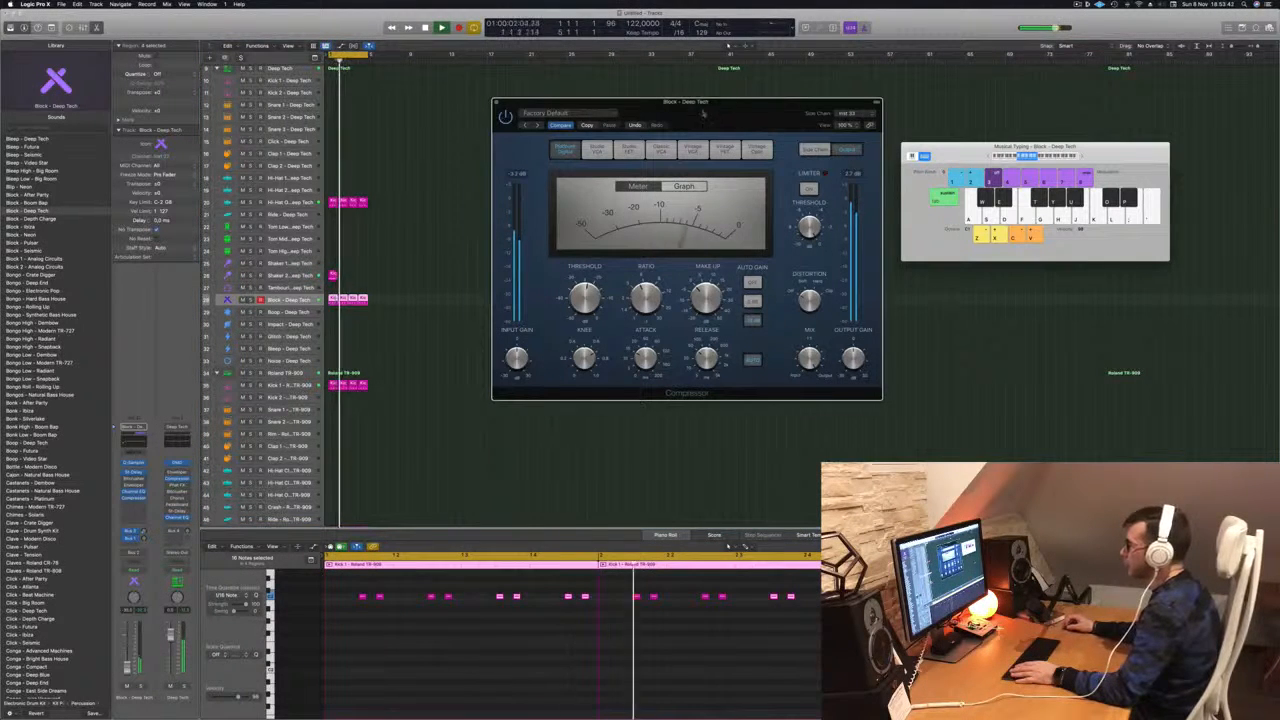
drag(705, 112, 676, 122)
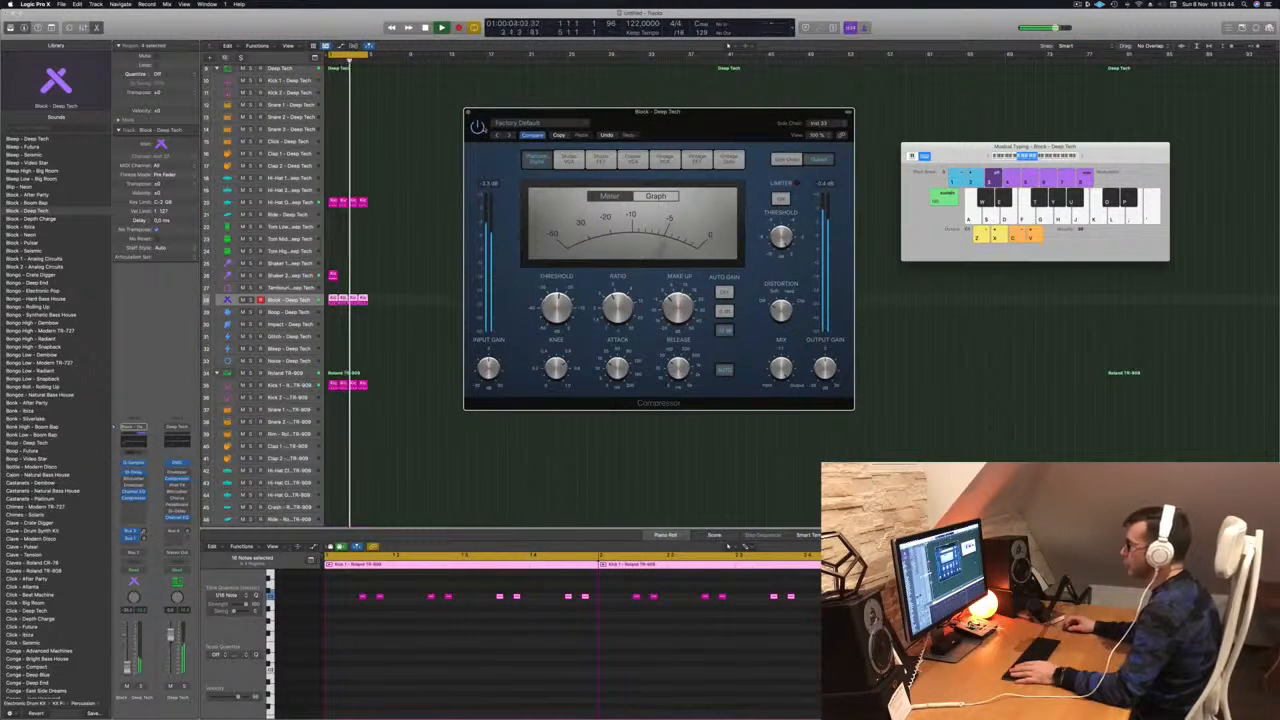
key(Return)
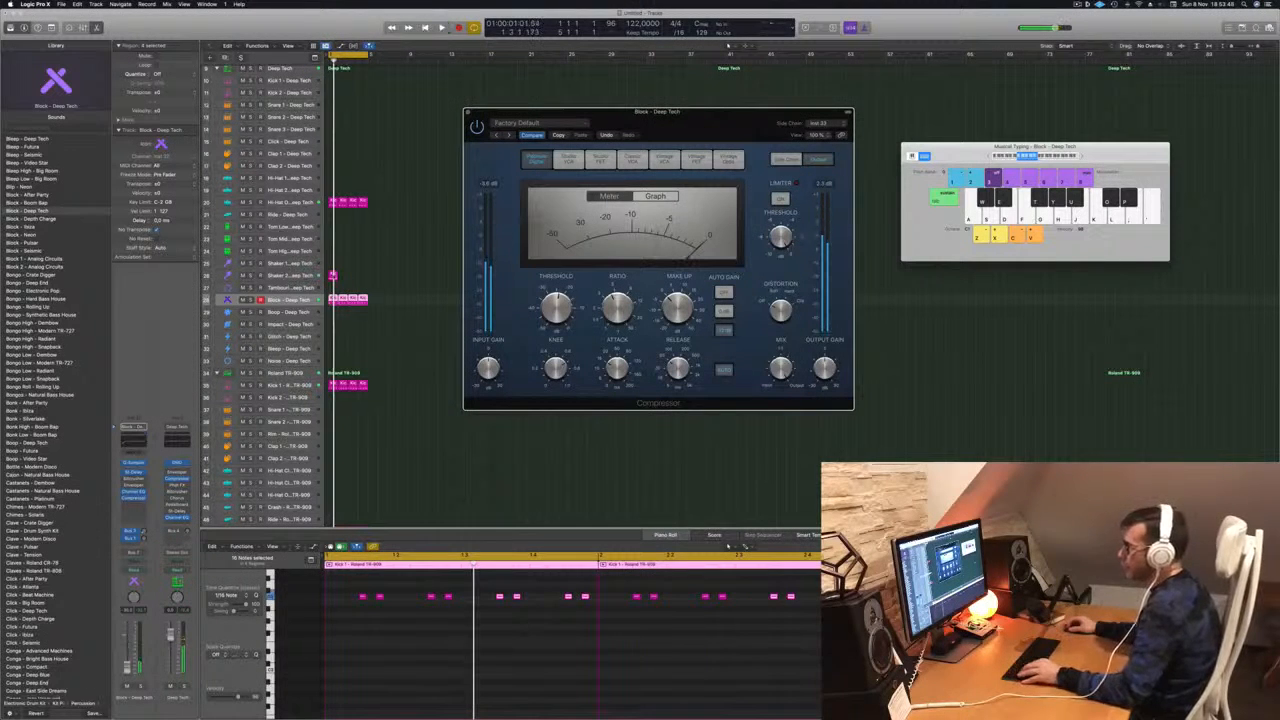
Duplicate the Shaker 2 region to fill bars 1 to 4, show the mixer and add the Compressor to the Shaker 2 track.
mouse_move(334, 276)
mouse_down()
mouse_move(345, 299)
mouse_move(354, 280)
mouse_up()
click(300, 276)
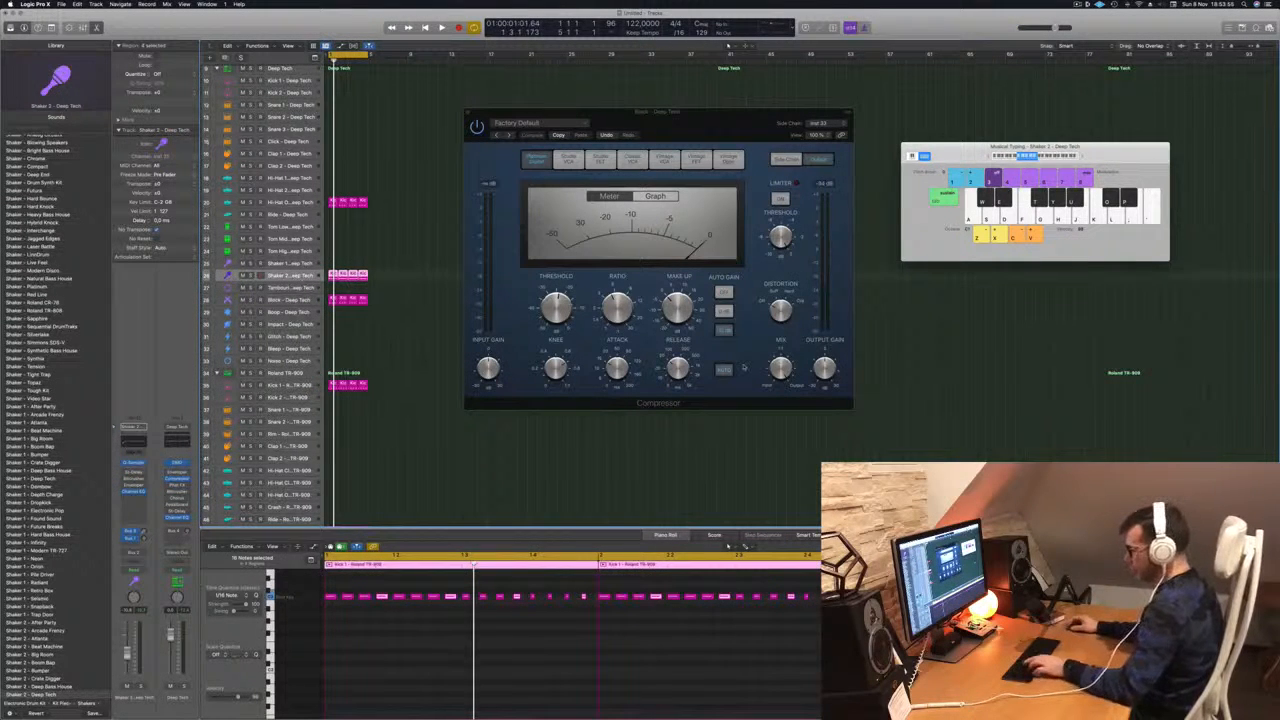
key(super+k)
key(x)
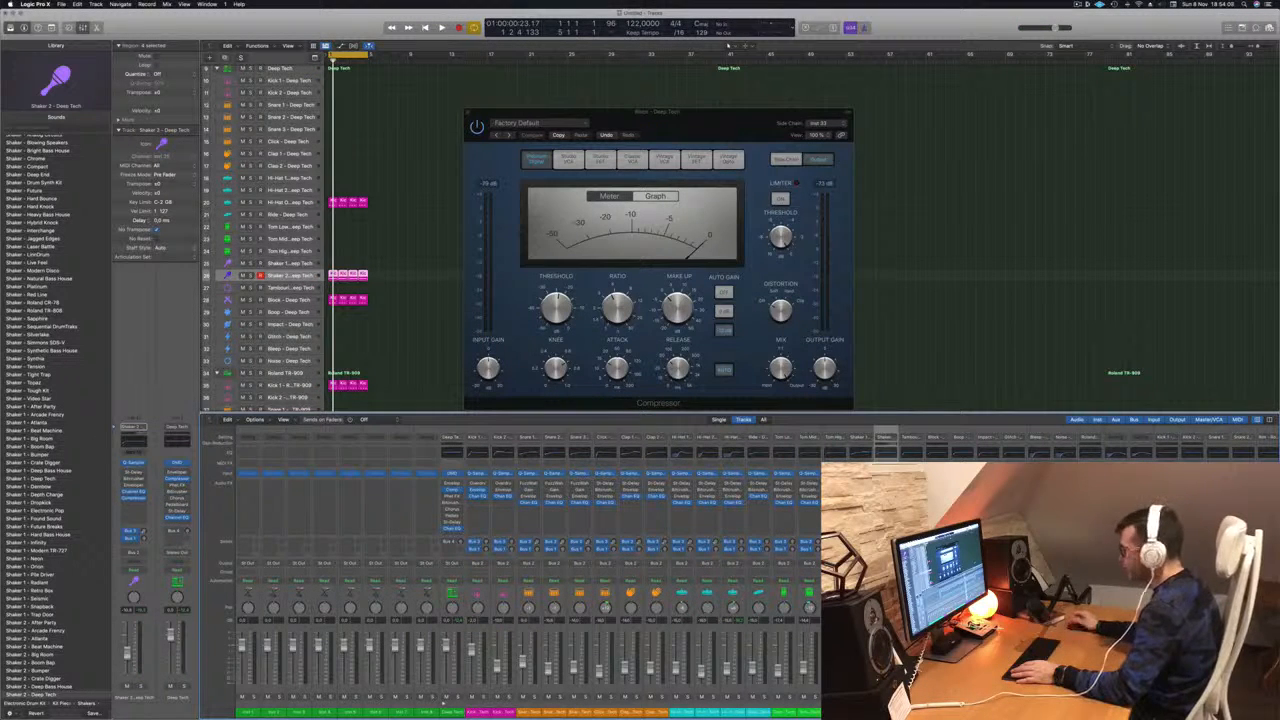
Play the loop and raise the output gain of the Block track's Compressor to about +0.5 dB.
key(space)
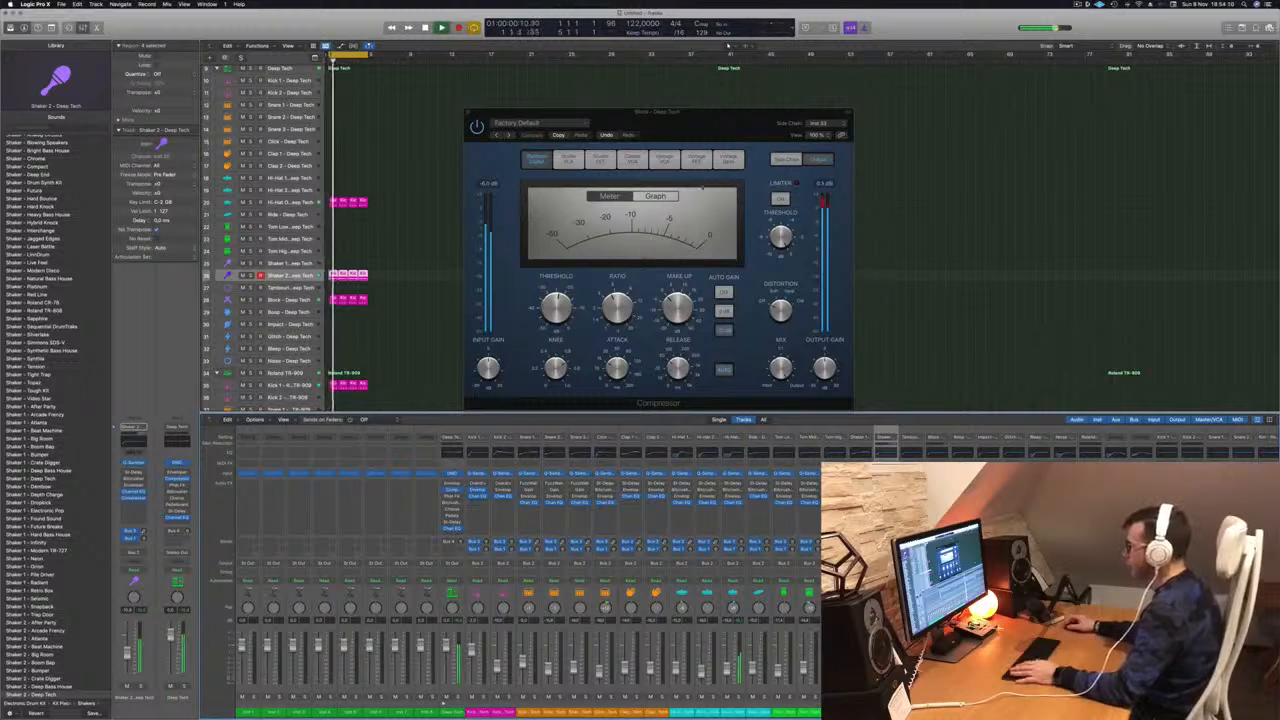
drag(724, 128, 751, 126)
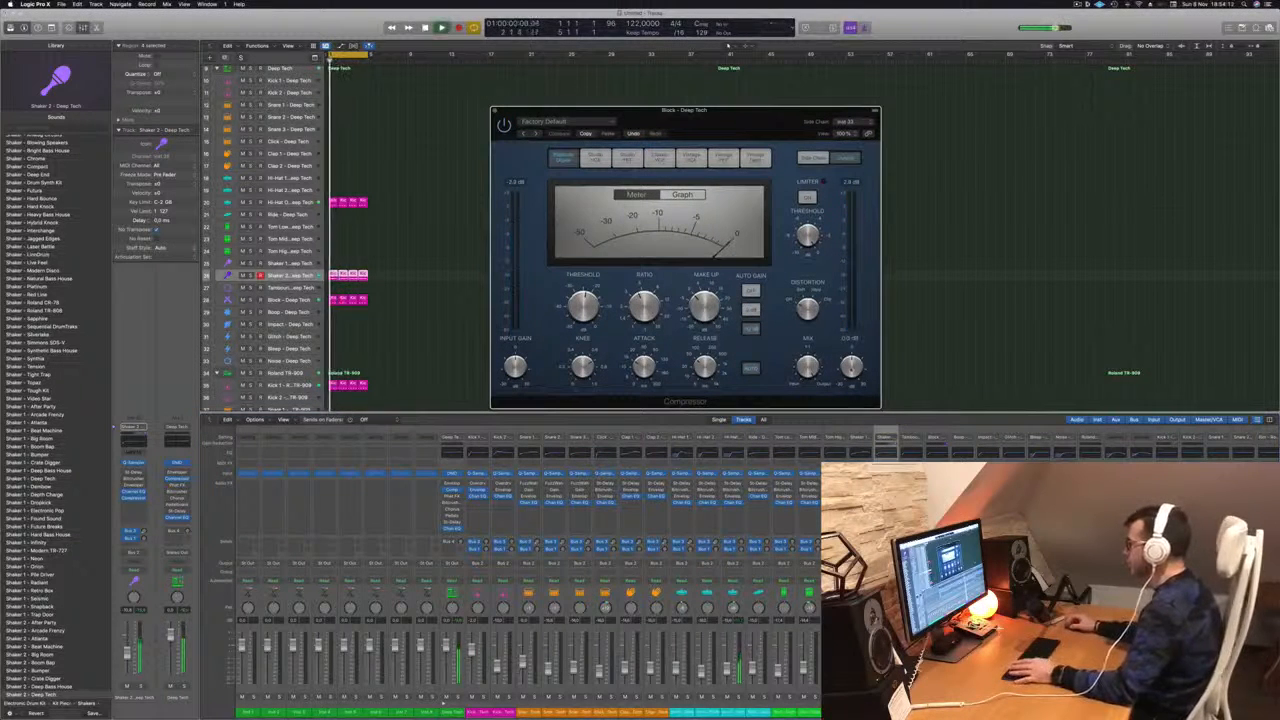
key(space)
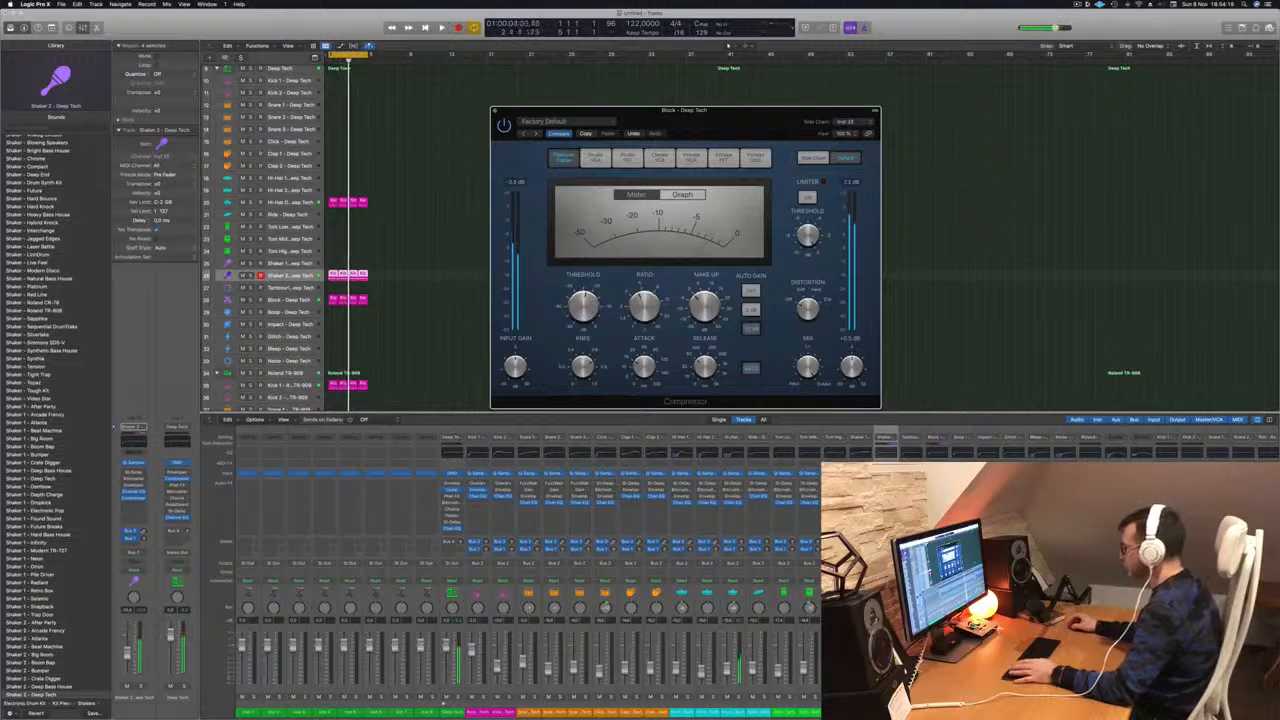
Audition the Shaker 2 track soloed in the loop, close the Block compressor window and unsolo the shaker.
key(space)
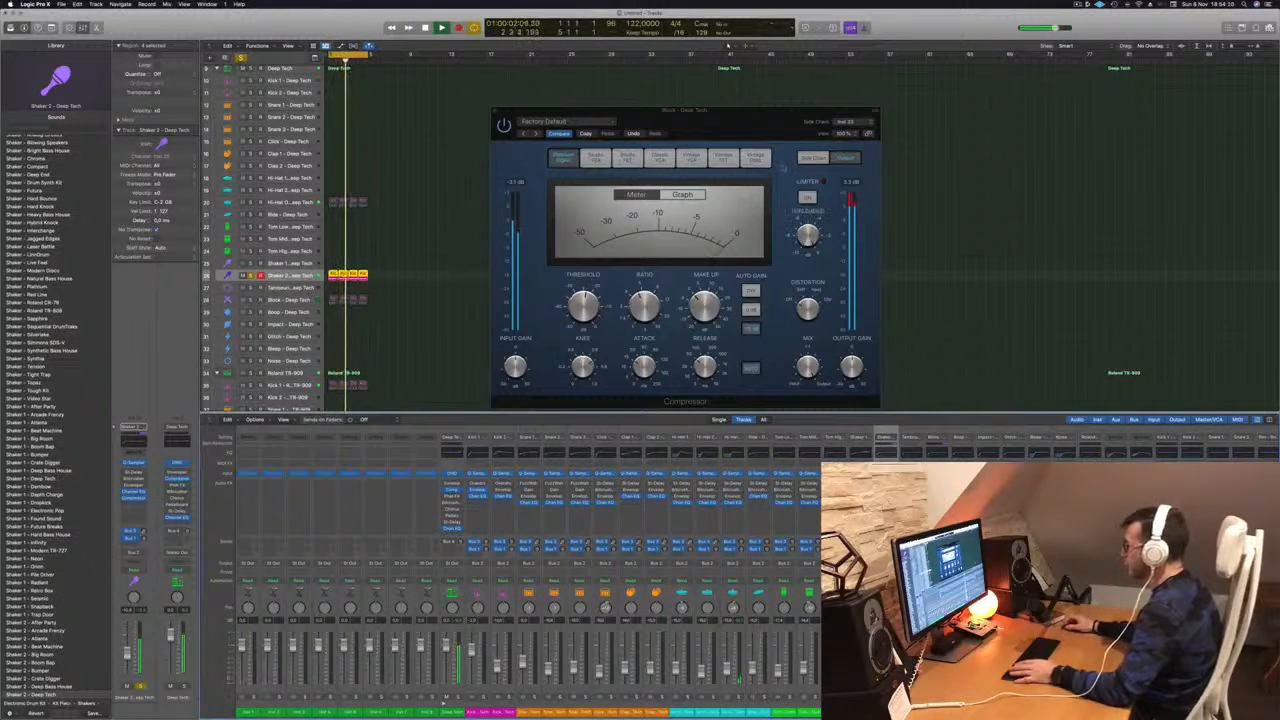
key(space)
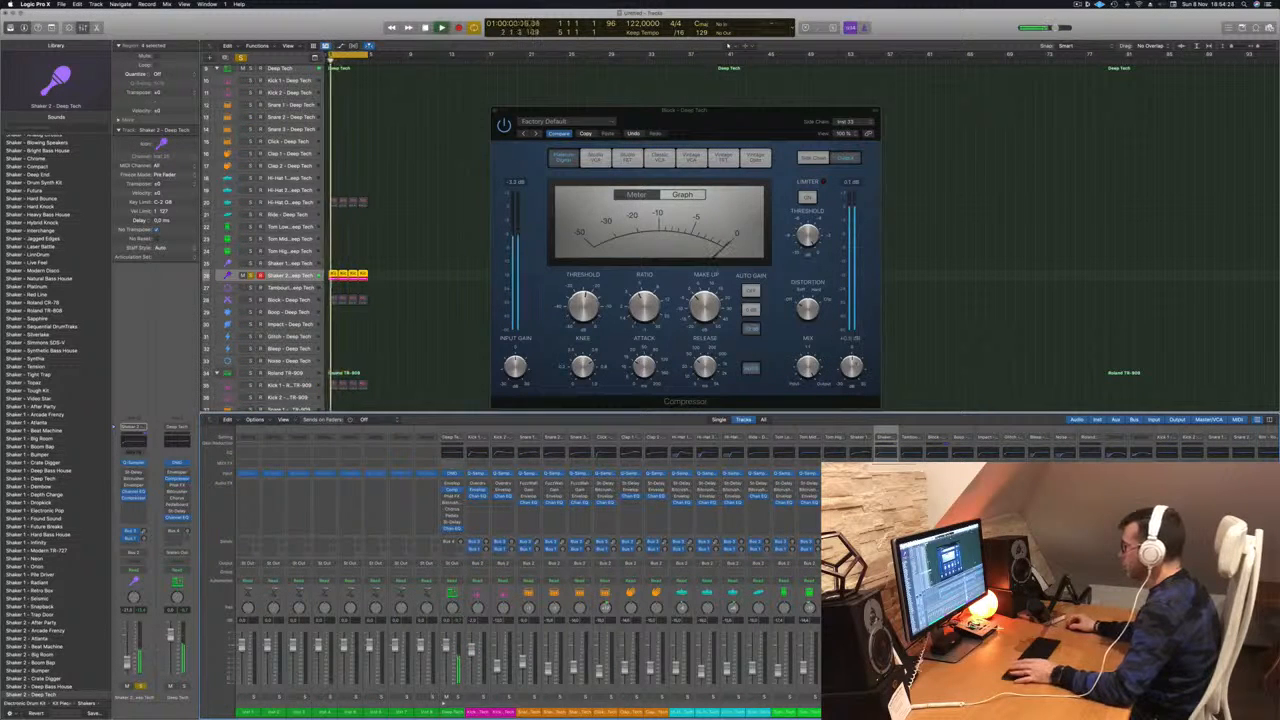
key(space)
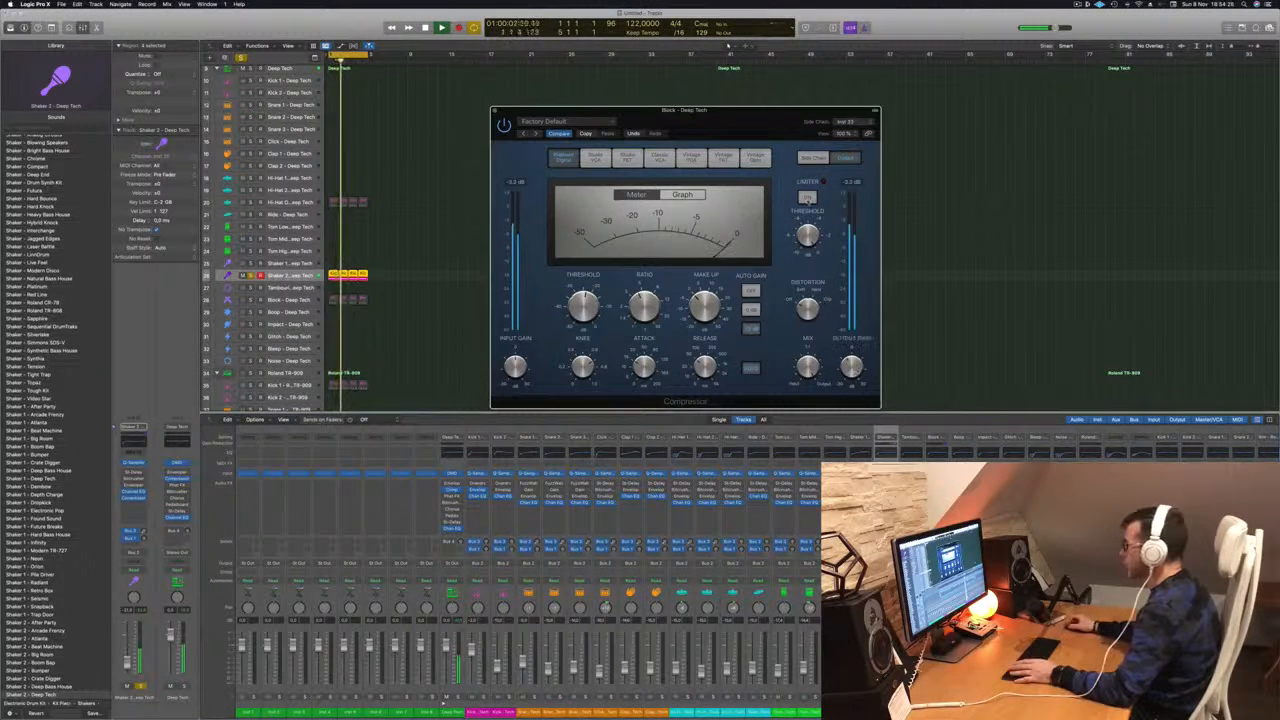
key(space)
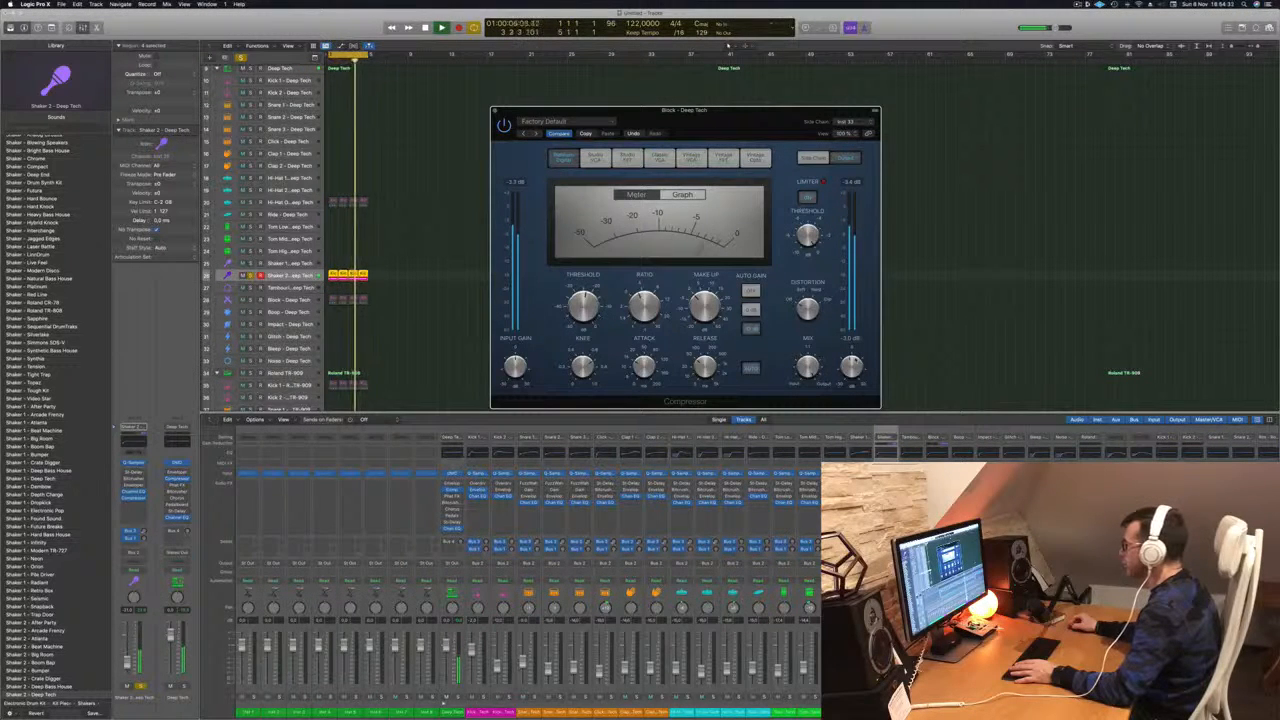
key(super+w)
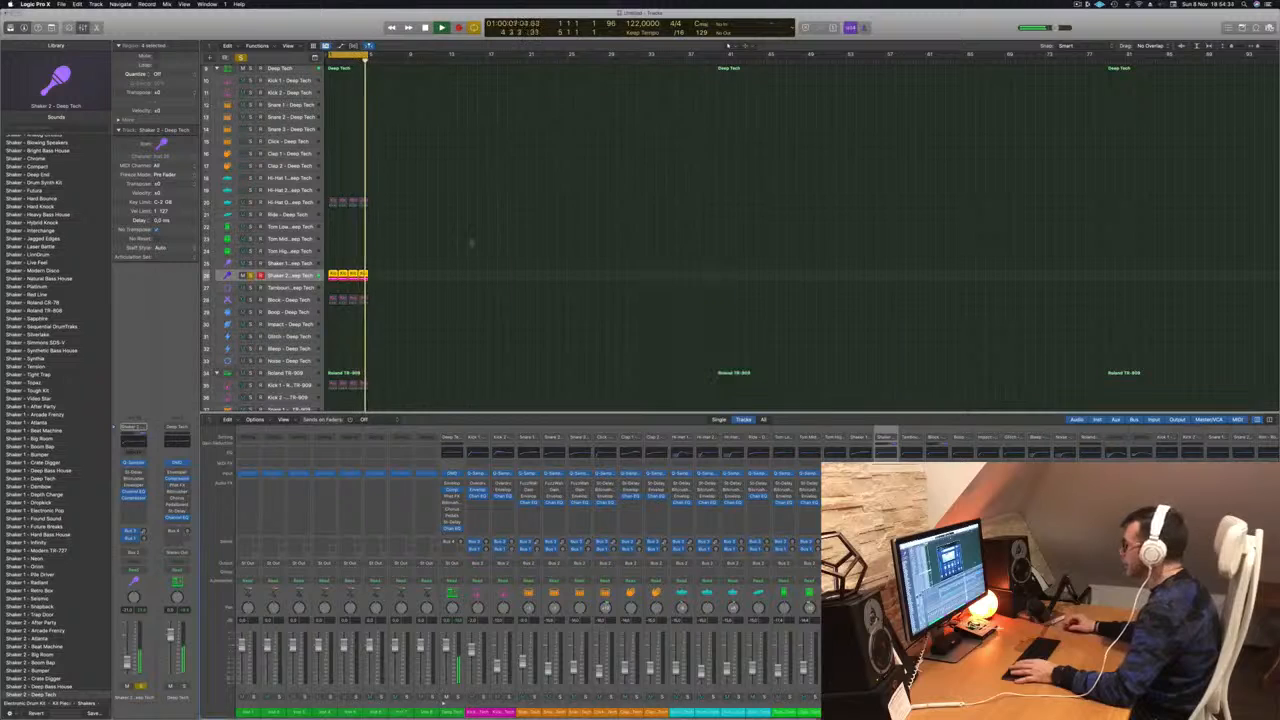
key(s)
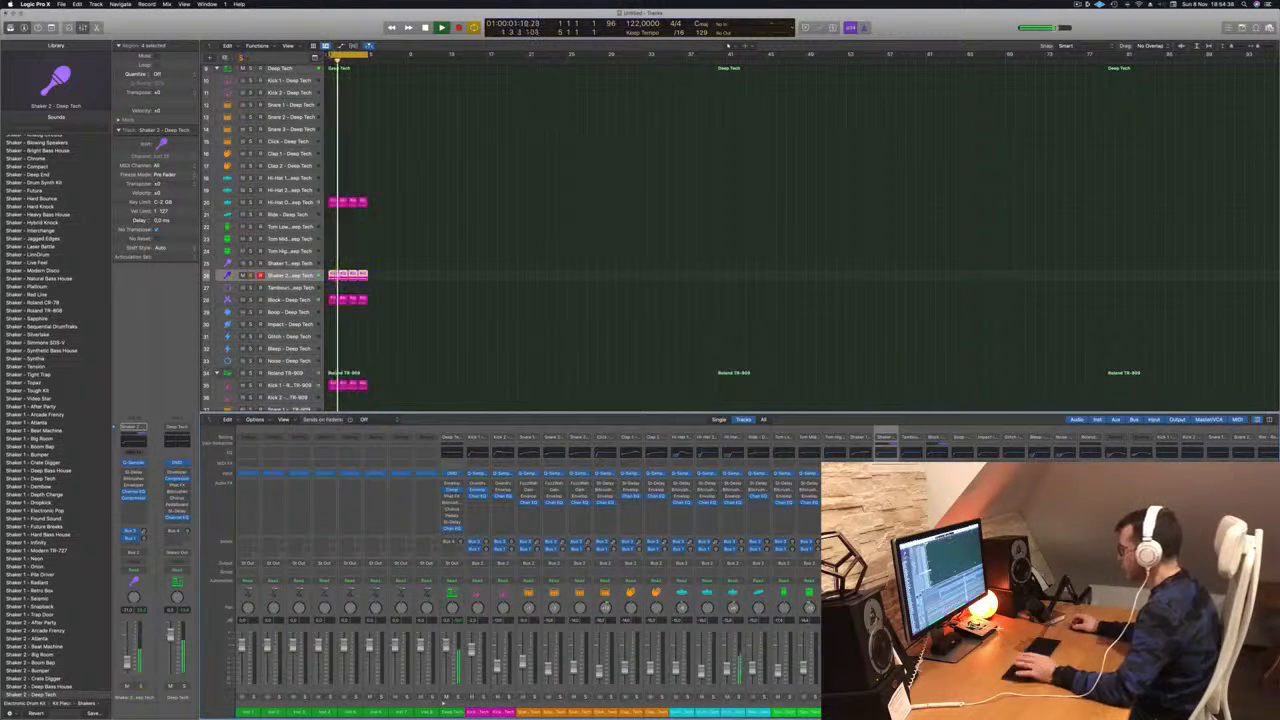
key(space)
key(space)
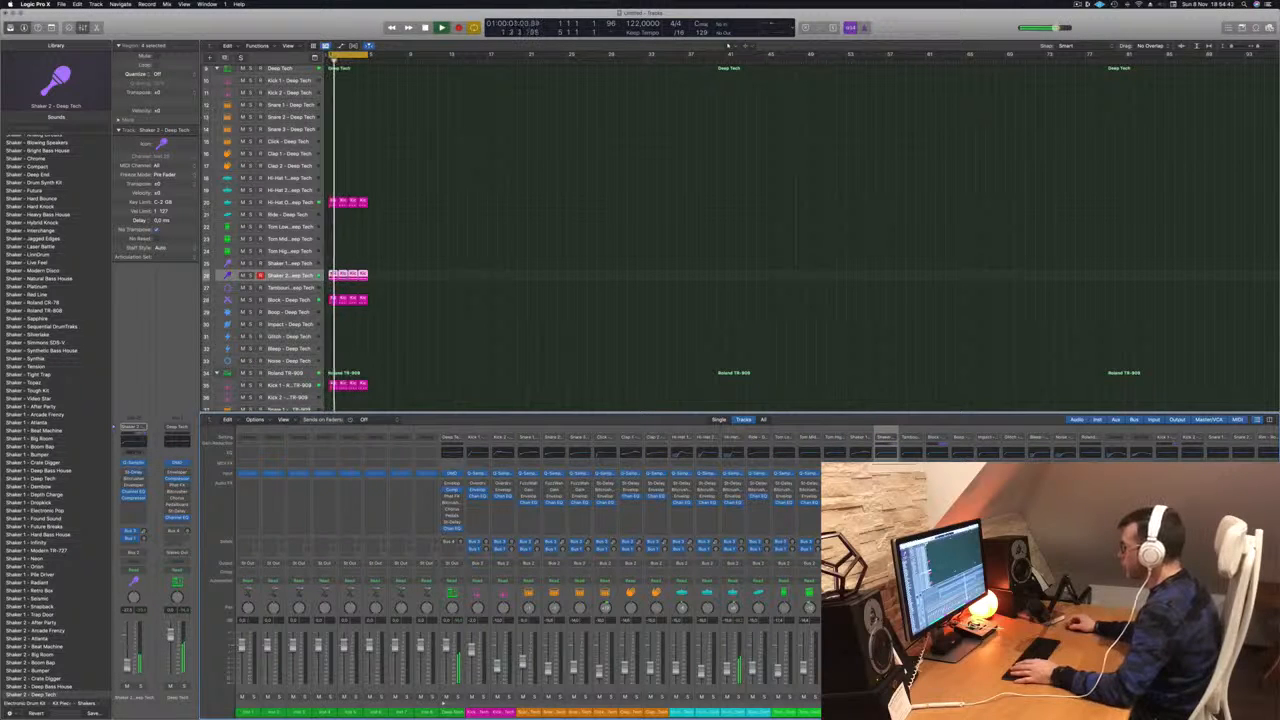
Set the output mix of the Shaker 2 track's Stereo Delay to 15% left and 26% right, and close the plug-in.
click(885, 483)
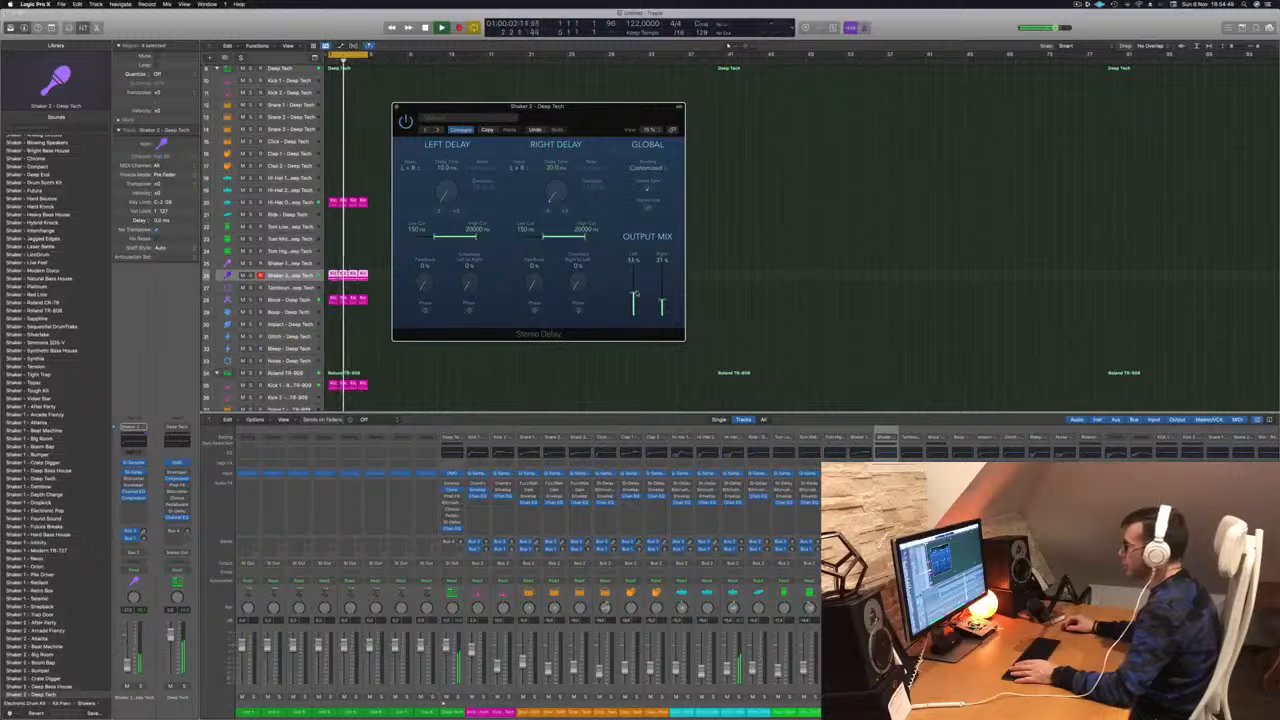
drag(635, 316, 634, 311)
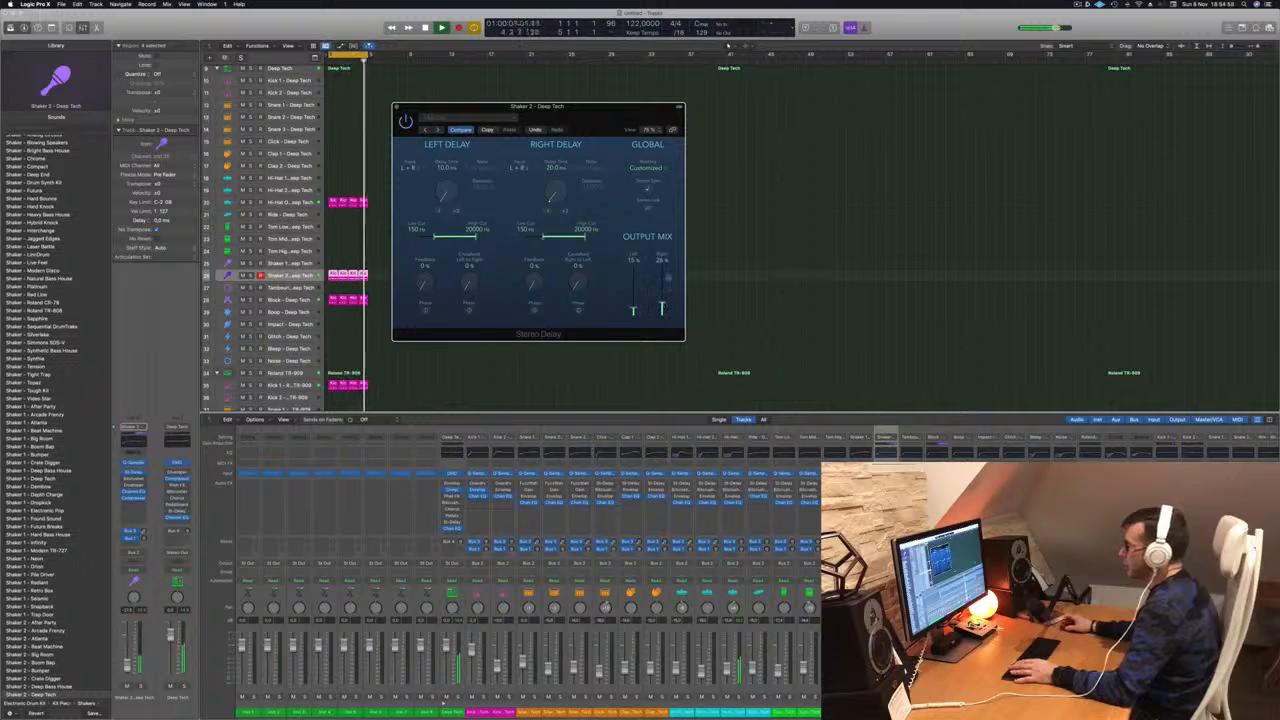
drag(617, 122, 773, 195)
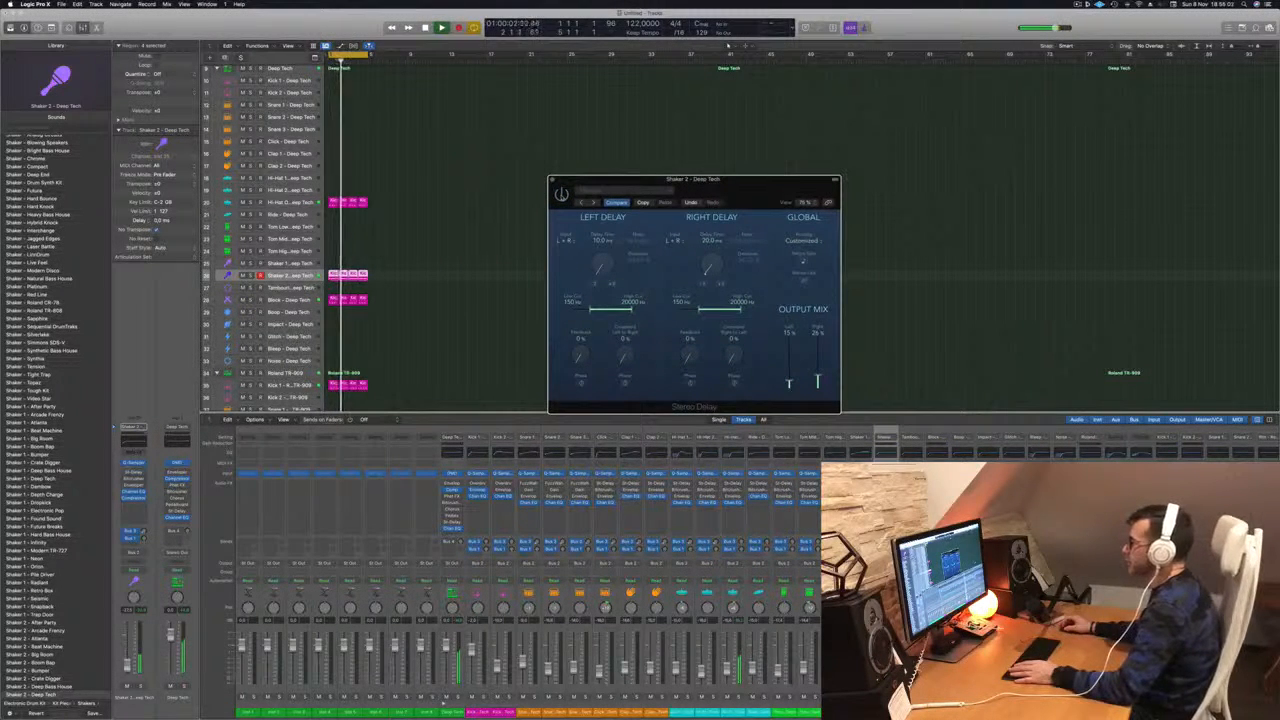
drag(774, 186, 793, 197)
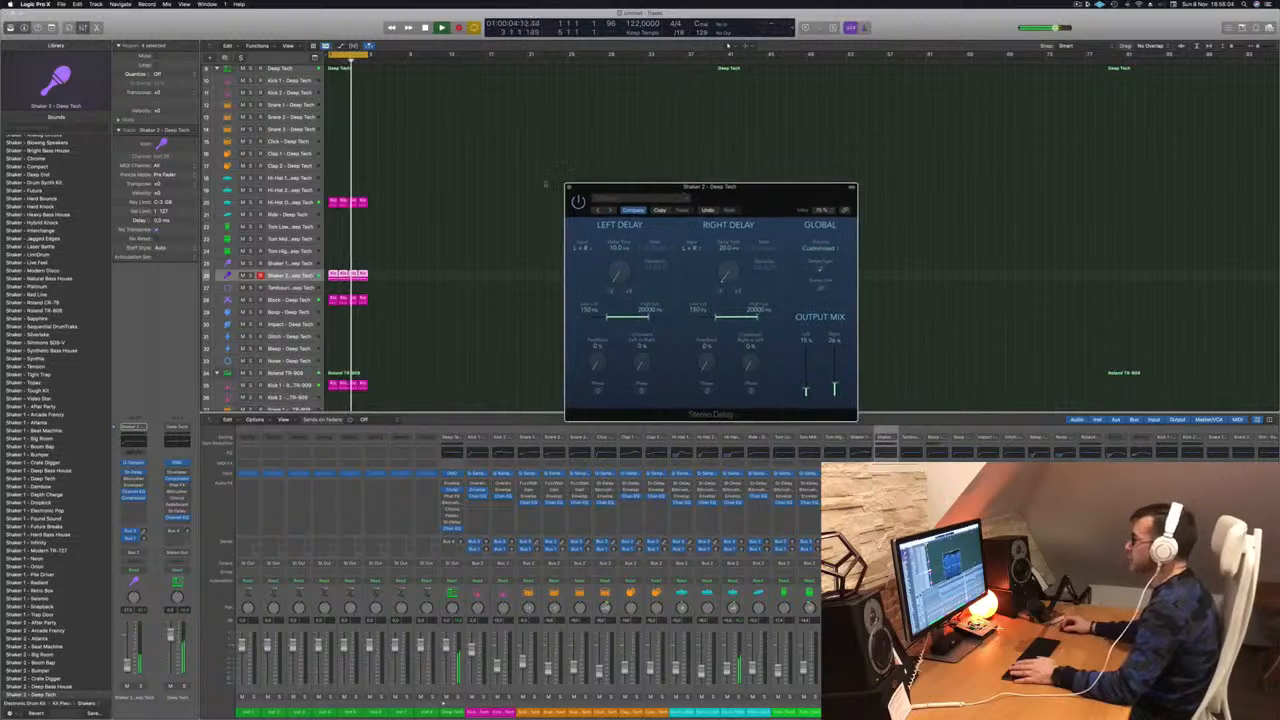
click(568, 187)
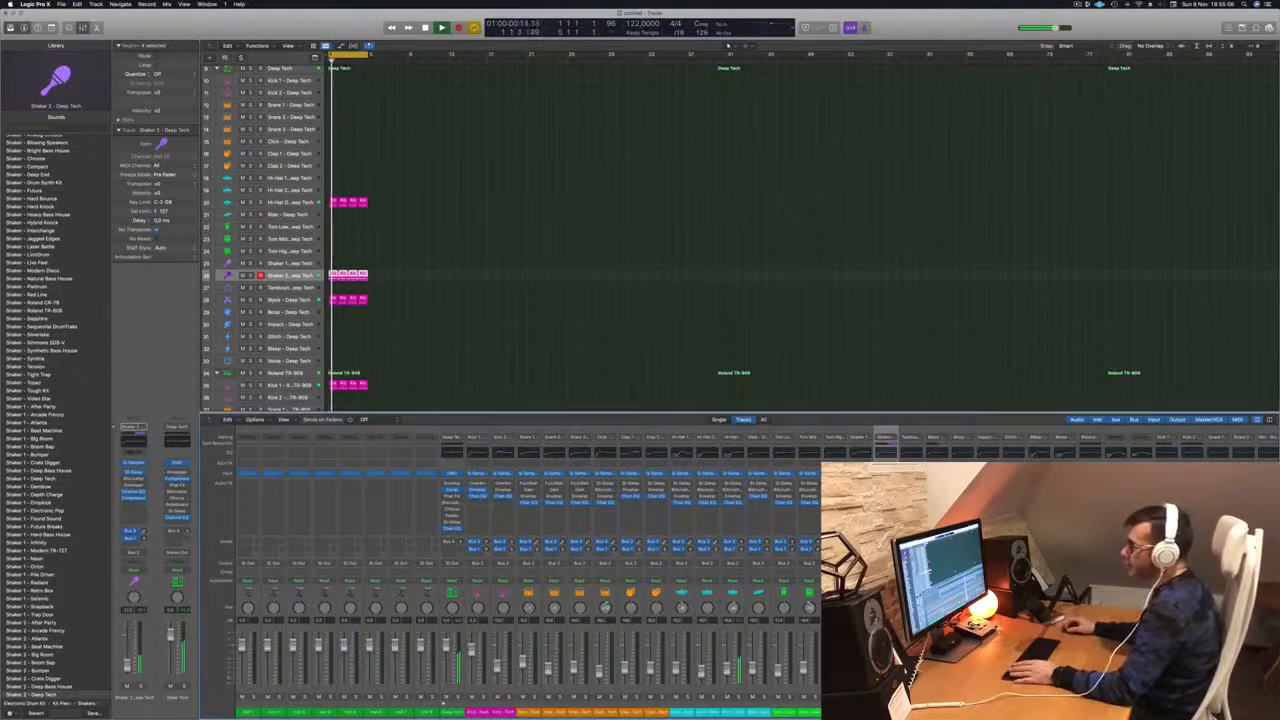
Turn on the analyzer in the Shaker 2 track's Channel EQ and raise the low-cut filter to about 2 kHz.
click(133, 491)
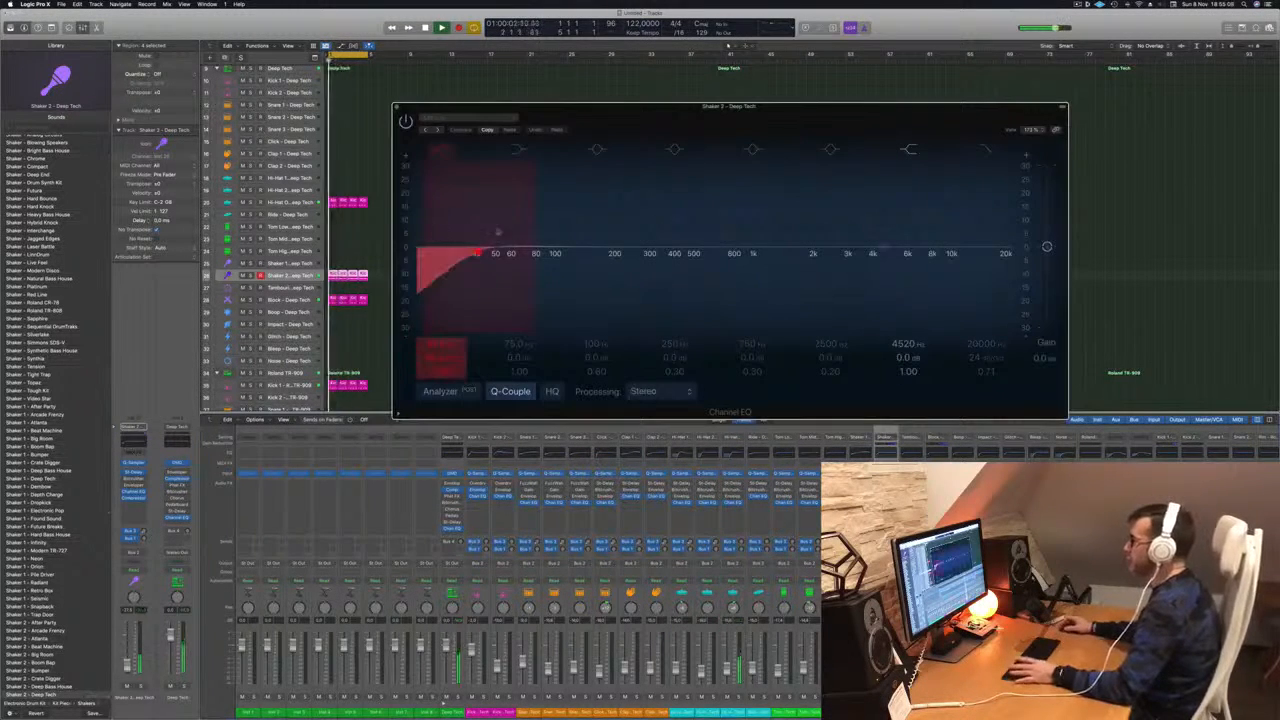
drag(474, 253, 851, 247)
click(432, 391)
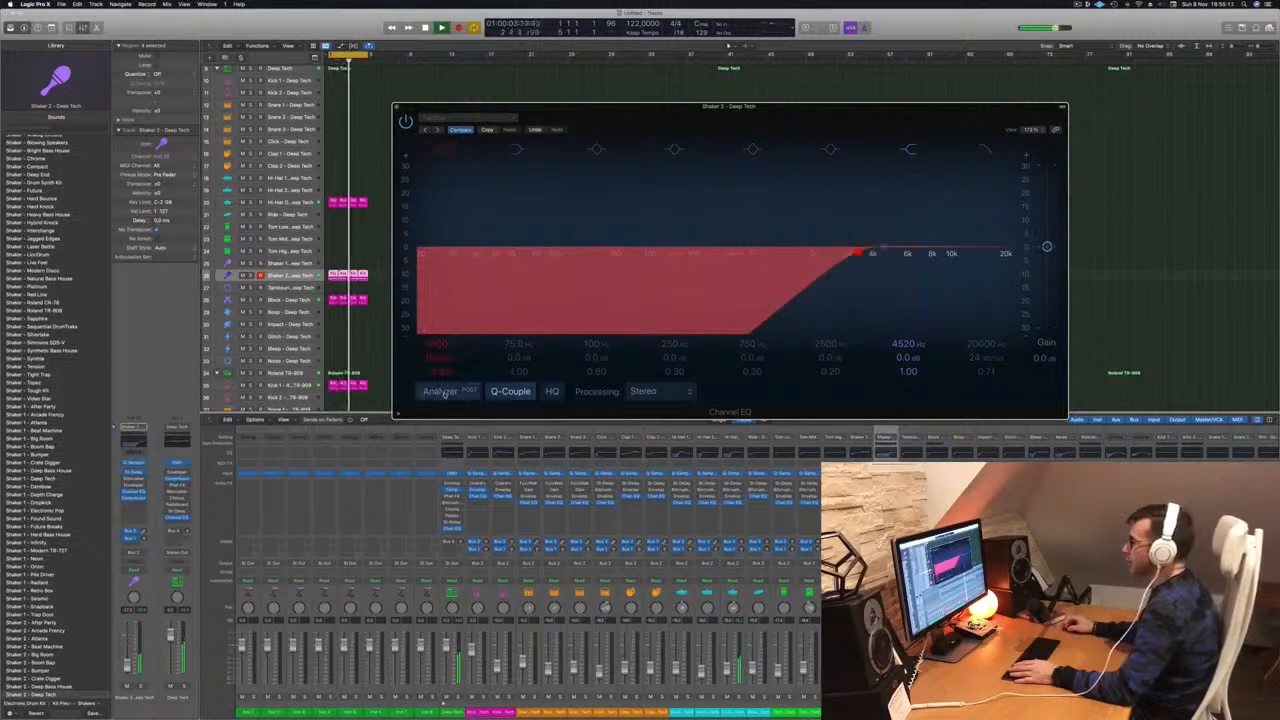
drag(858, 253, 710, 260)
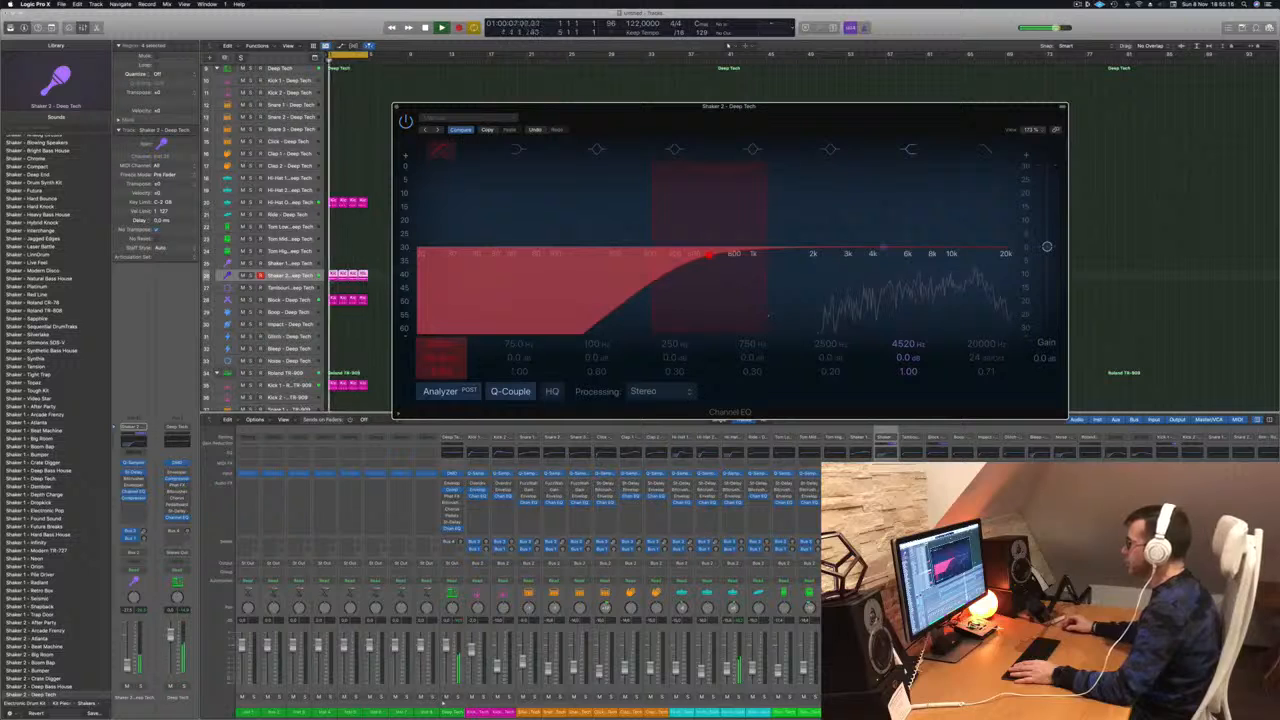
drag(710, 255, 814, 252)
key(super+w)
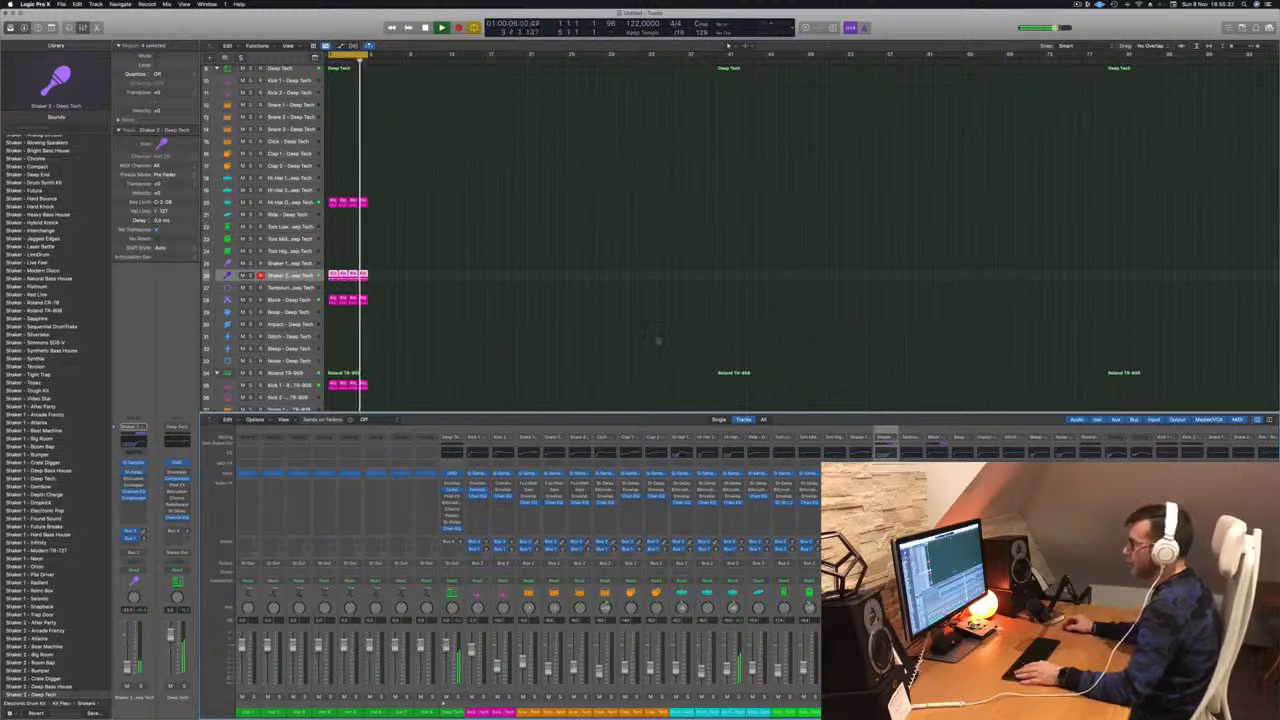
Copy the first Kick 1 region to the first Hi-Hat Closed - Roland TR-909 track and open the copy in the Piano Roll.
scroll(569, 326, up, 2)
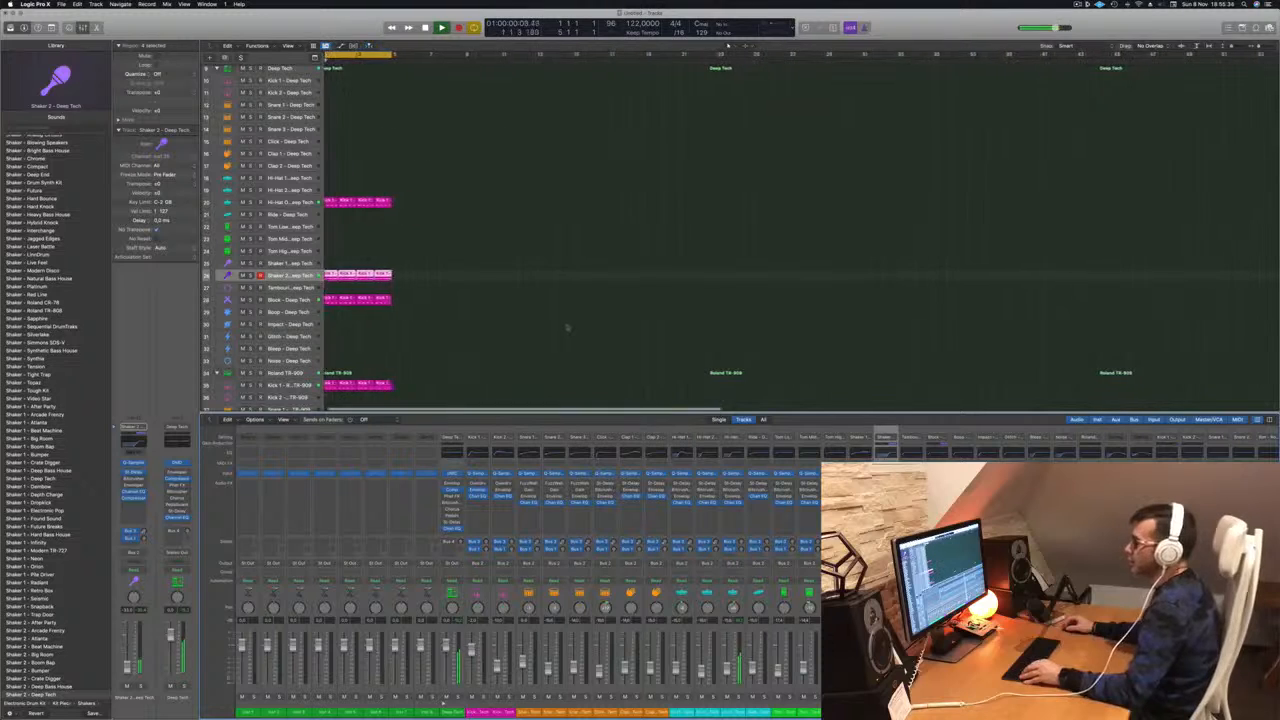
scroll(579, 339, down, 3)
scroll(579, 340, down, 3)
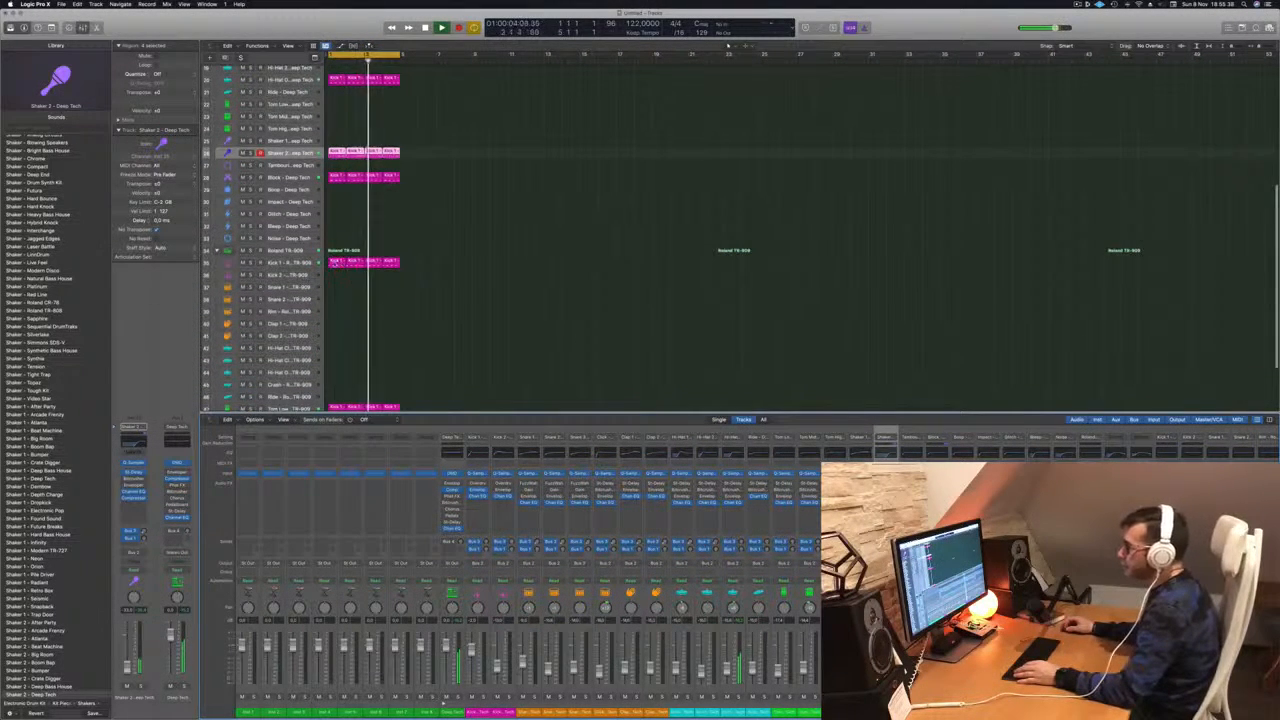
drag(340, 263, 336, 347)
key(space)
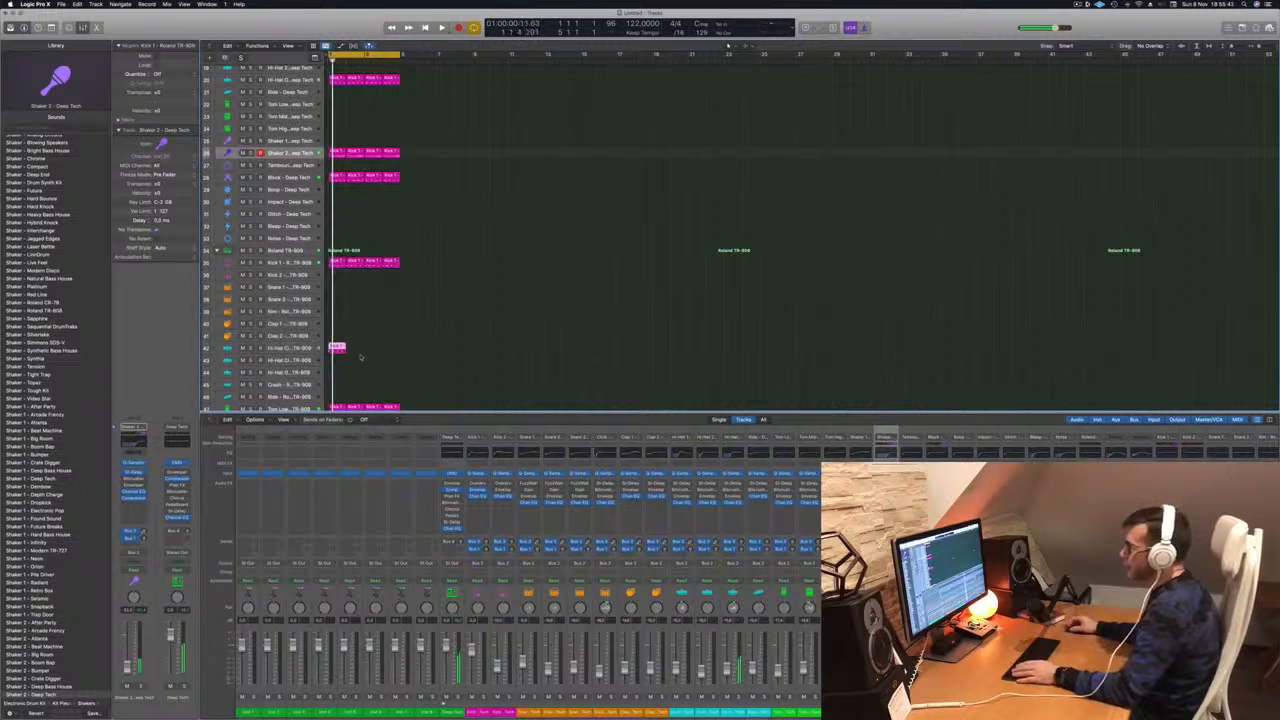
double_click(336, 347)
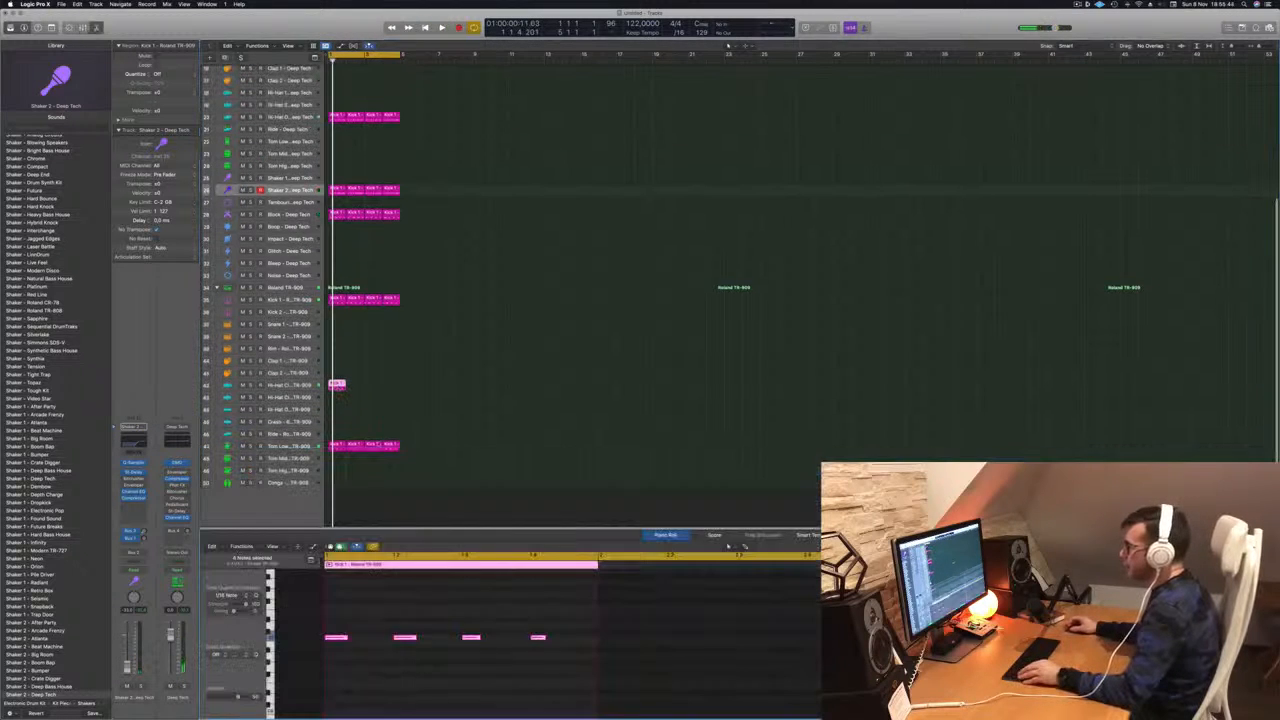
Move the copied notes to the hi-hat's pitch, duplicate them to fill every sixteenth of the bar, and play the loop.
drag(327, 621, 657, 668)
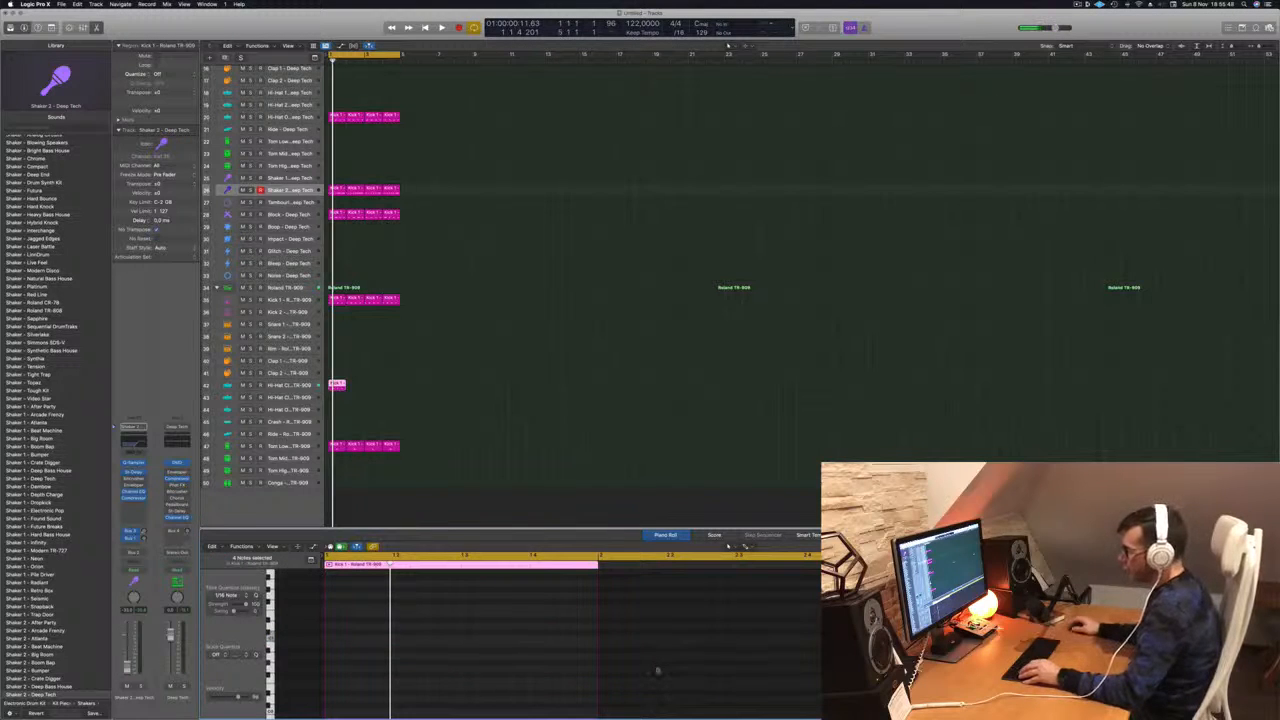
scroll(475, 687, up, 5)
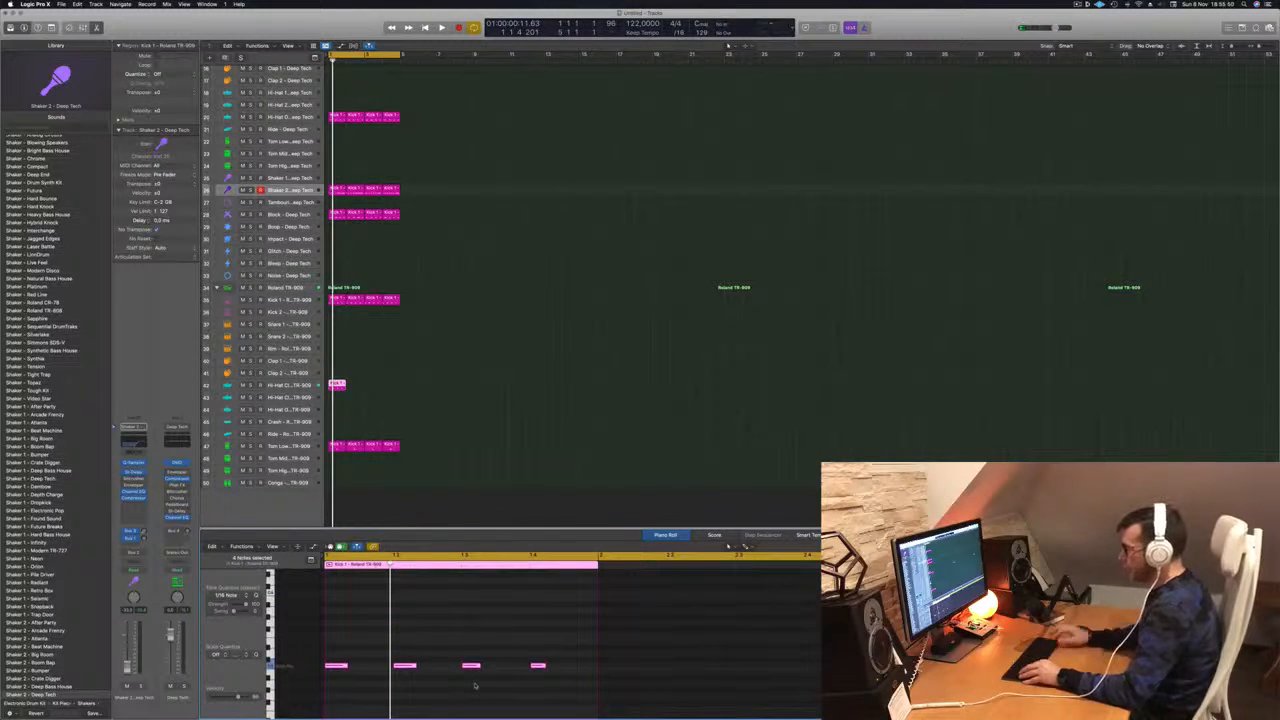
drag(346, 665, 384, 669)
key(space)
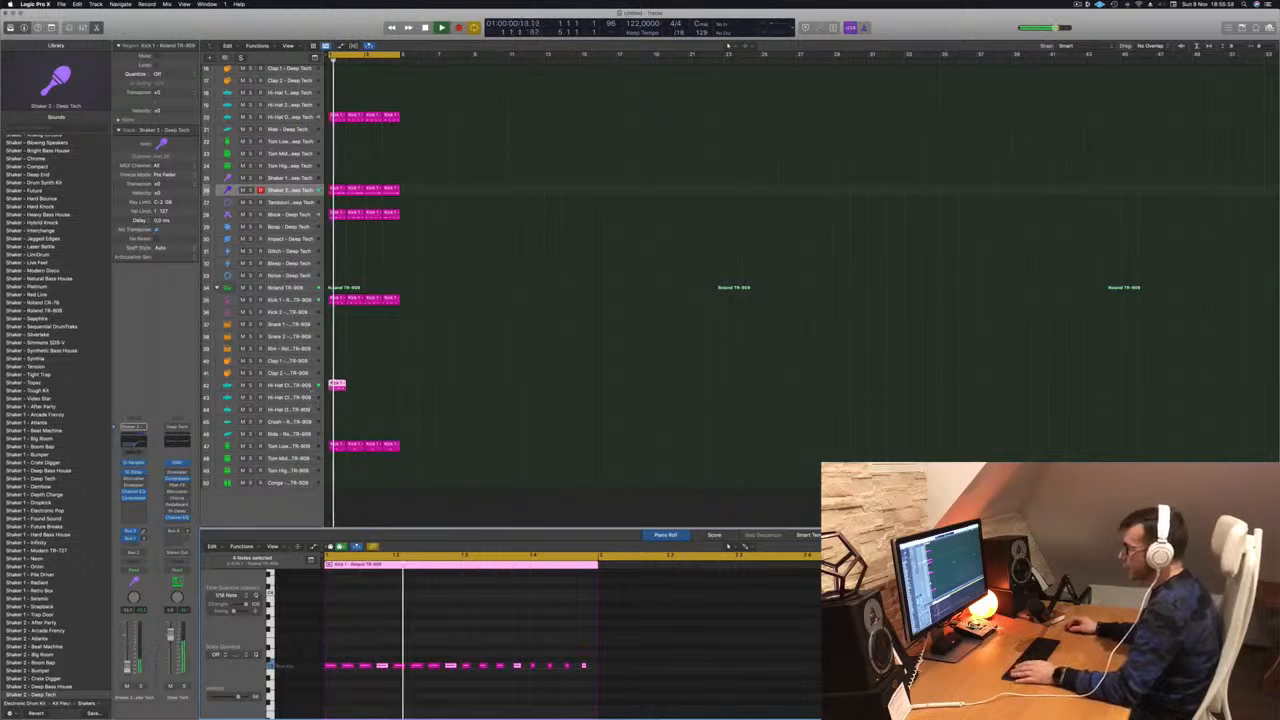
Duplicate the closed hi-hat region to fill four bars and move all four regions to the Hi-Hat Closed 2 - Roland TR-909 track.
click(343, 385)
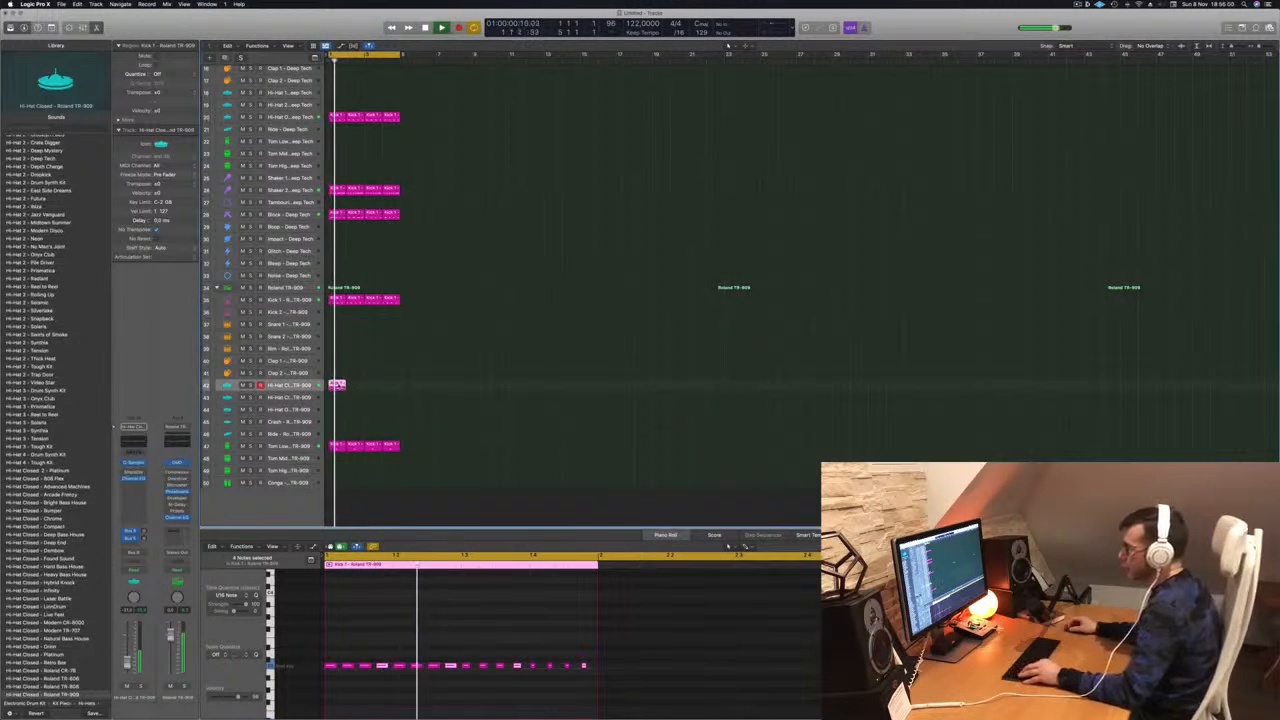
drag(349, 385, 374, 394)
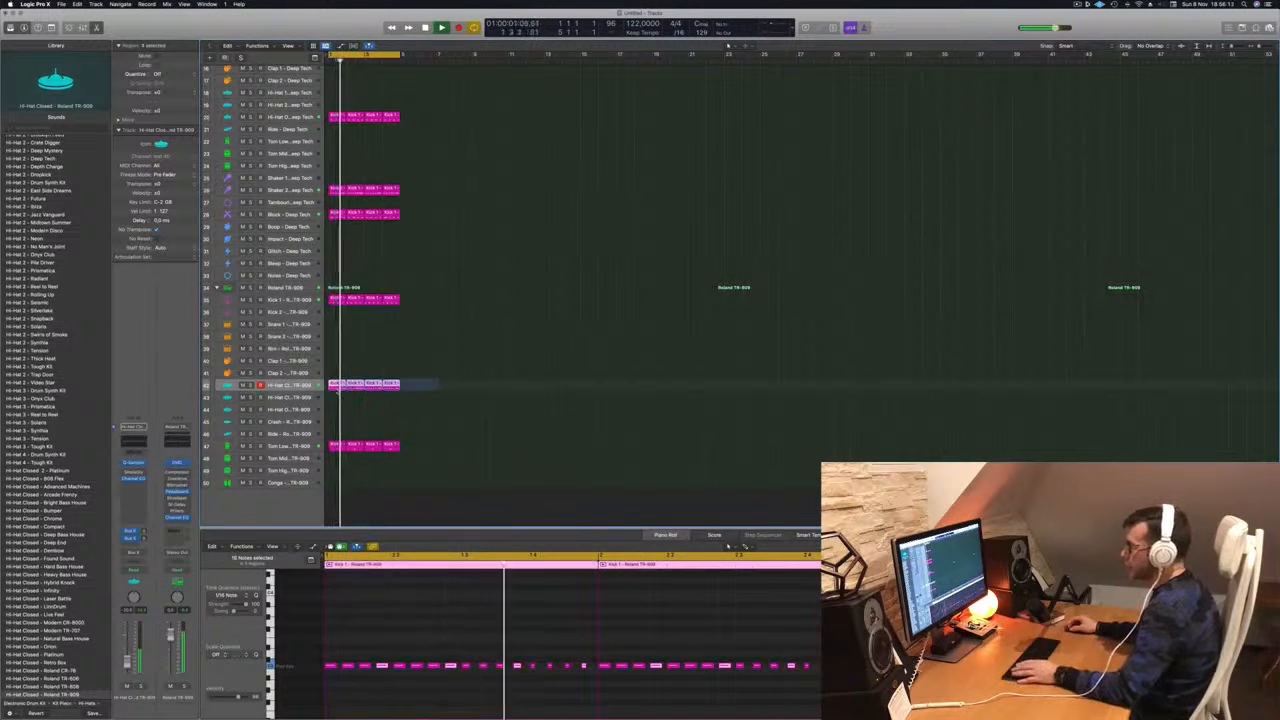
drag(340, 386, 342, 397)
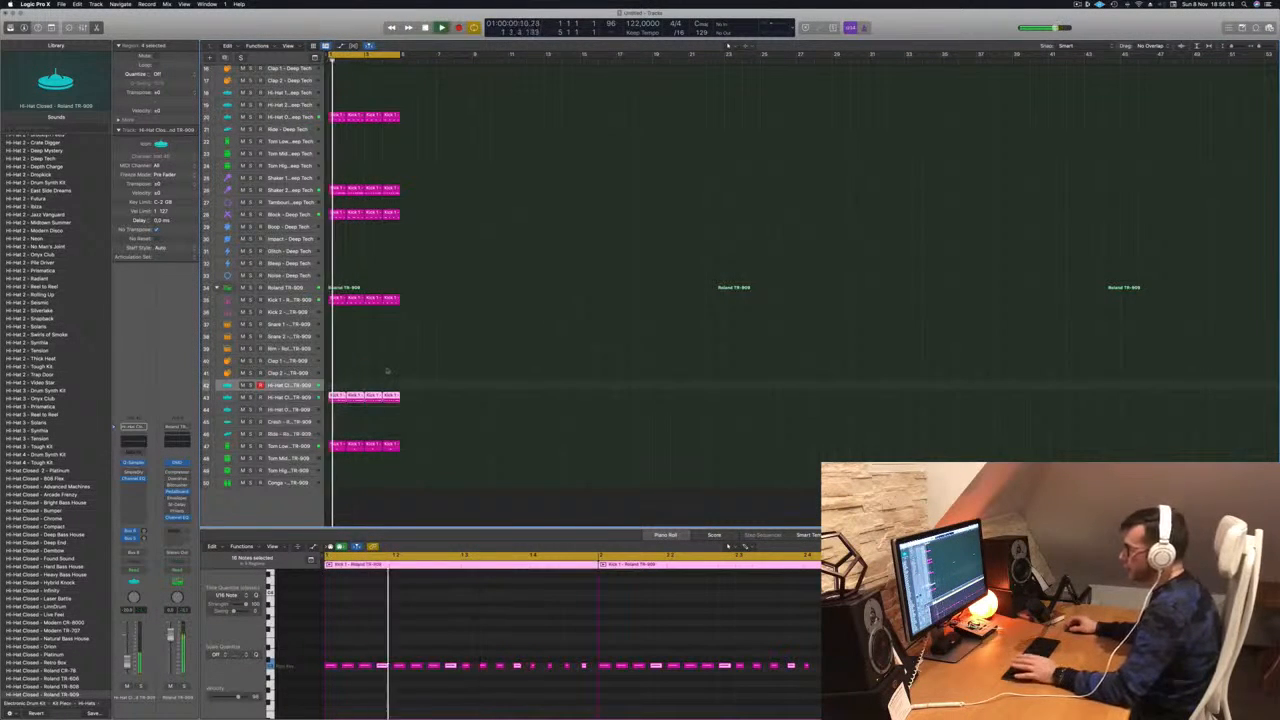
key(Down)
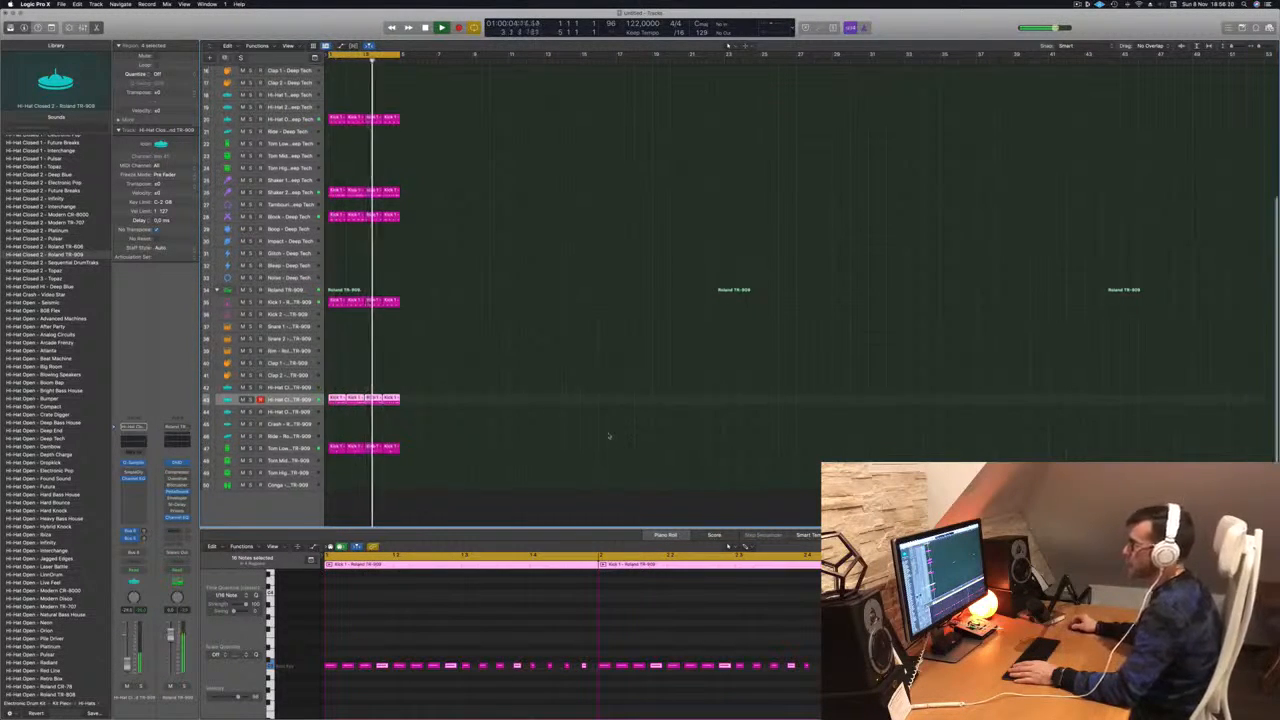
Stop playback and copy the first Kick 1 - Roland TR-909 region to the Snare 1 - Roland TR-909 track at bar 1.
scroll(608, 437, up, 8)
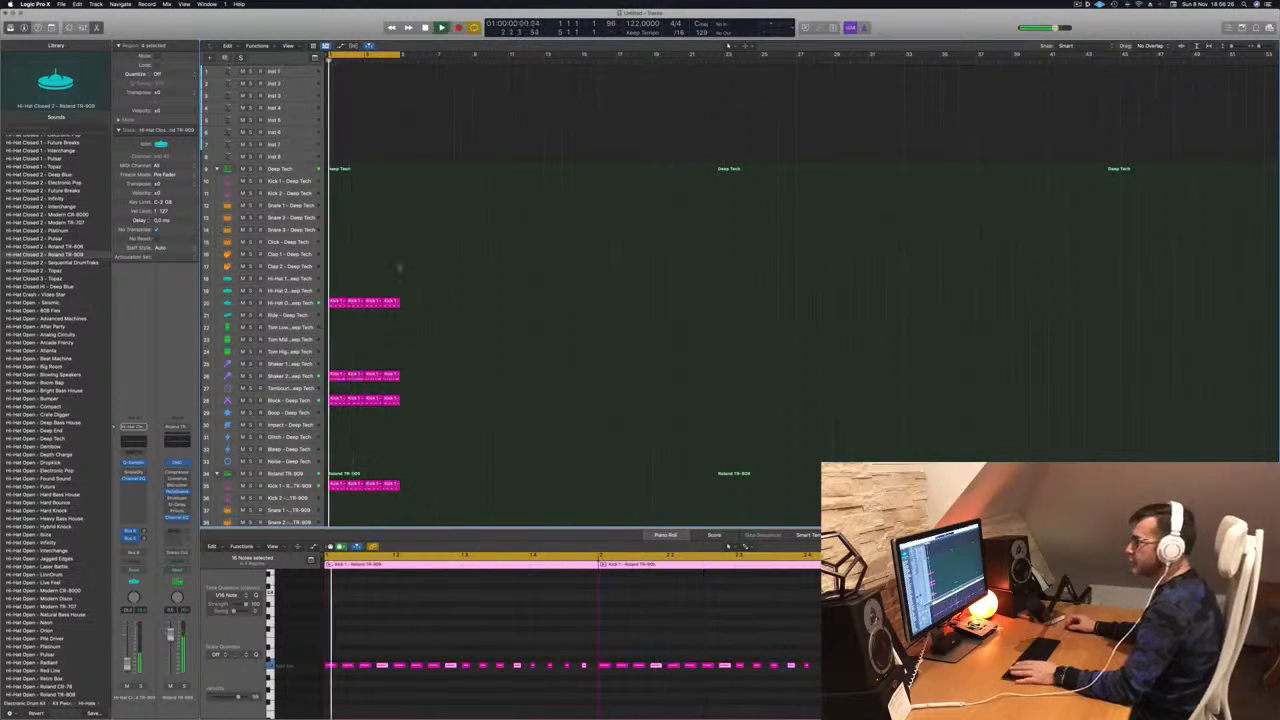
click(338, 302)
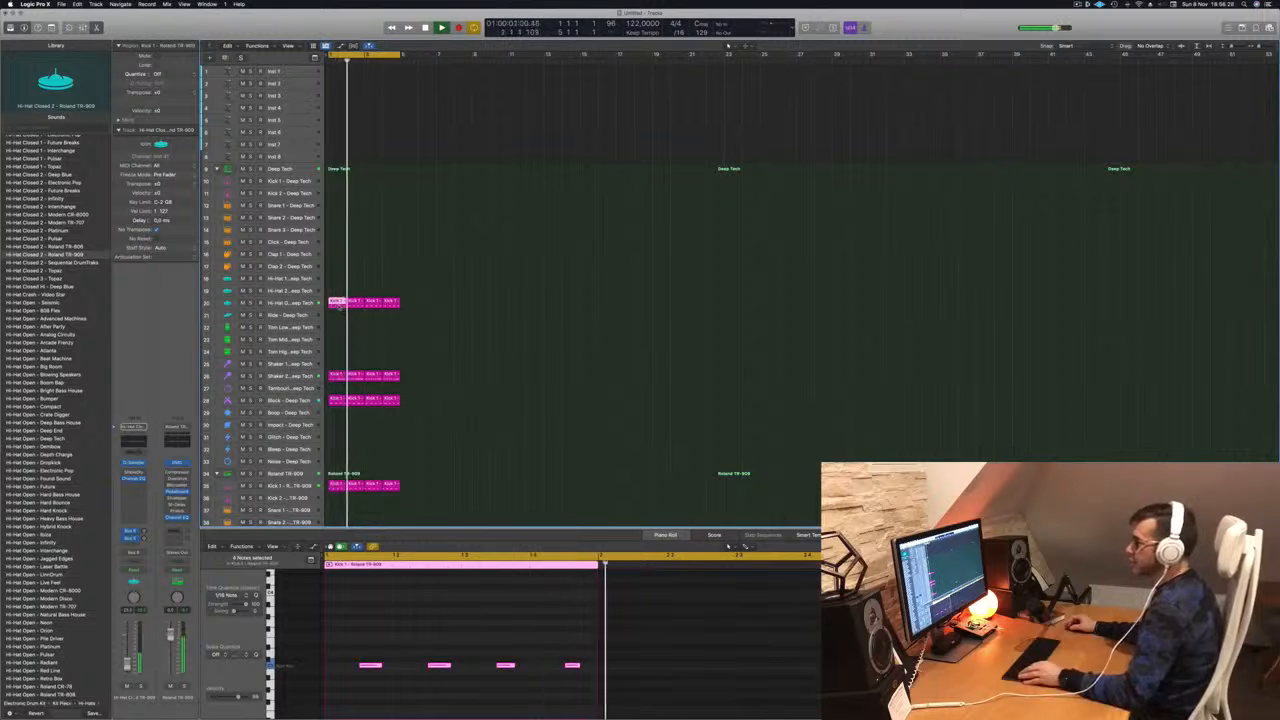
scroll(425, 370, down, 5)
key(space)
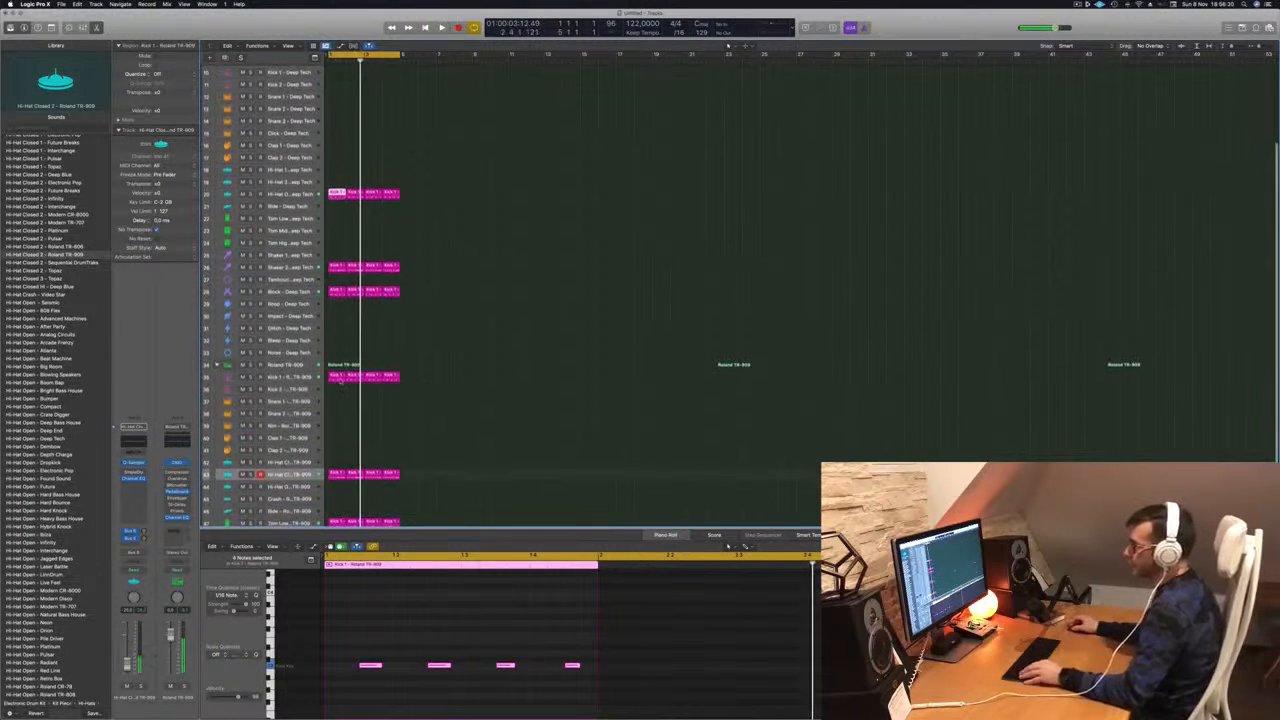
drag(340, 378, 339, 403)
Keep only the beat 2 and 4 notes in the snare region, move them to the snare's pitch and audition the Snare 1 track.
drag(384, 608, 333, 661)
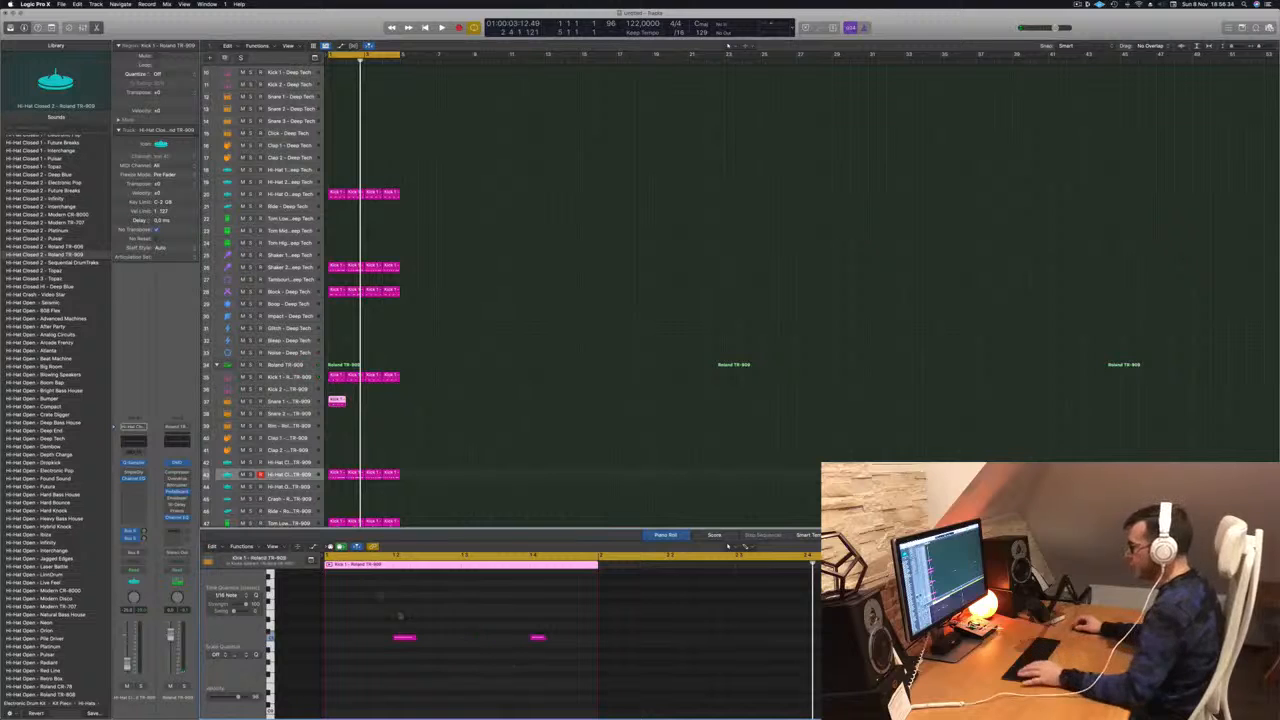
drag(380, 594, 559, 664)
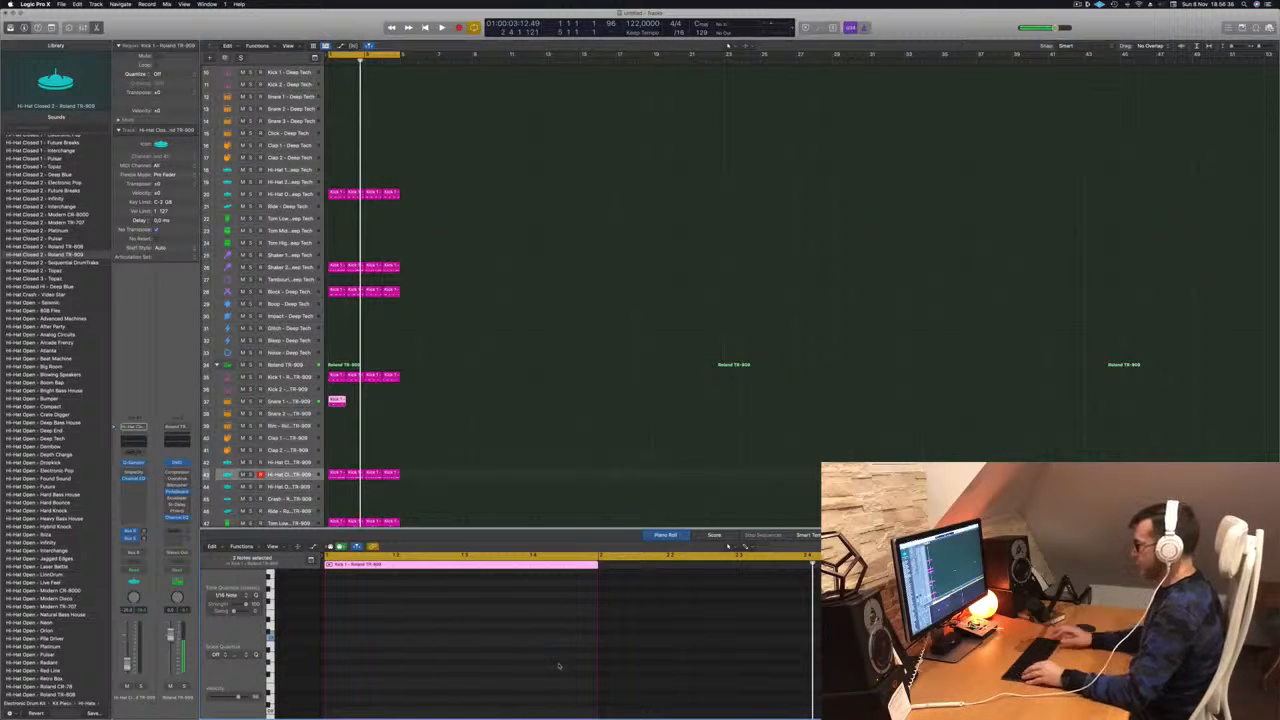
scroll(559, 666, up, 3)
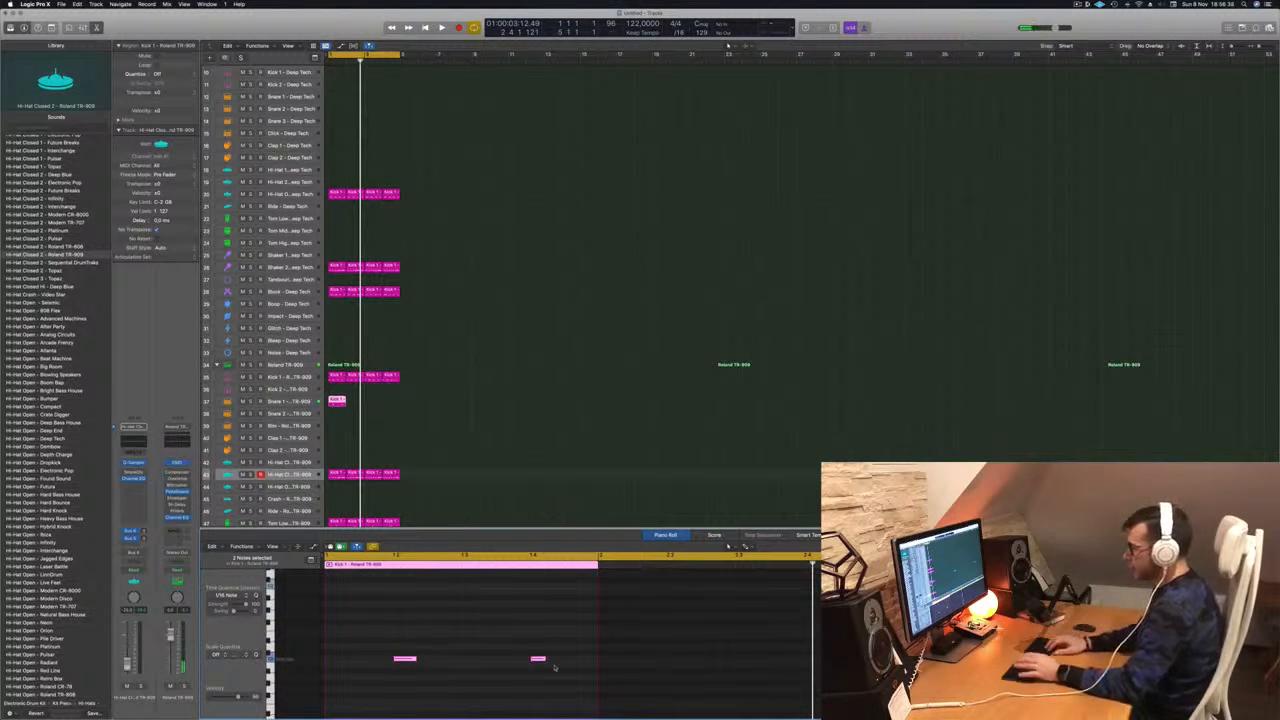
key(space)
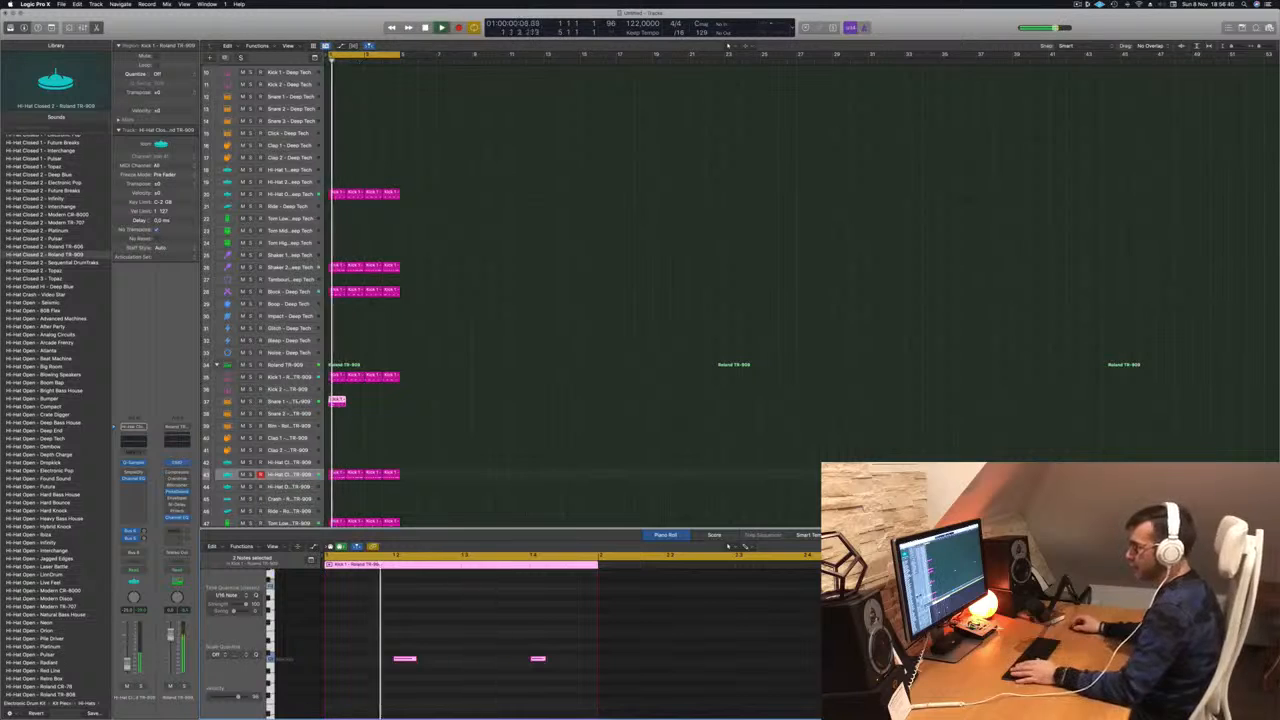
click(297, 401)
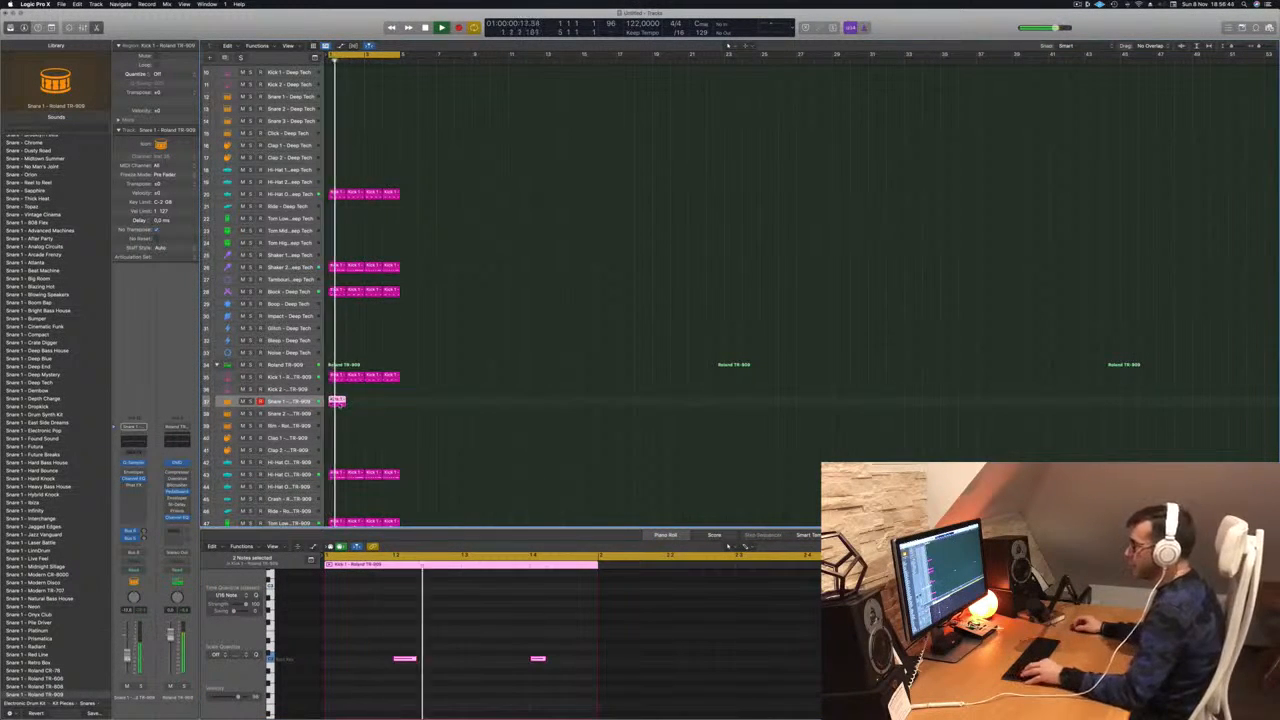
Duplicate the Snare 1 - Roland TR-909 region to fill four bars and play the loop.
drag(339, 404, 374, 405)
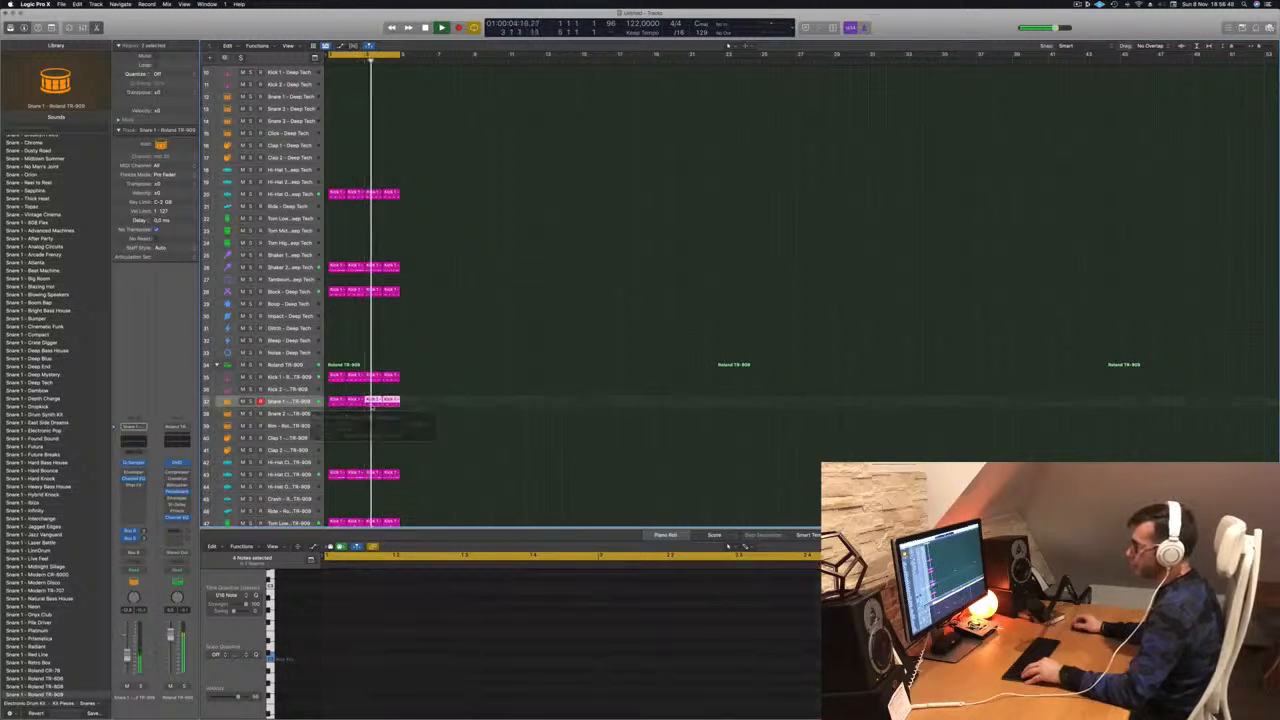
key(space)
click(291, 402)
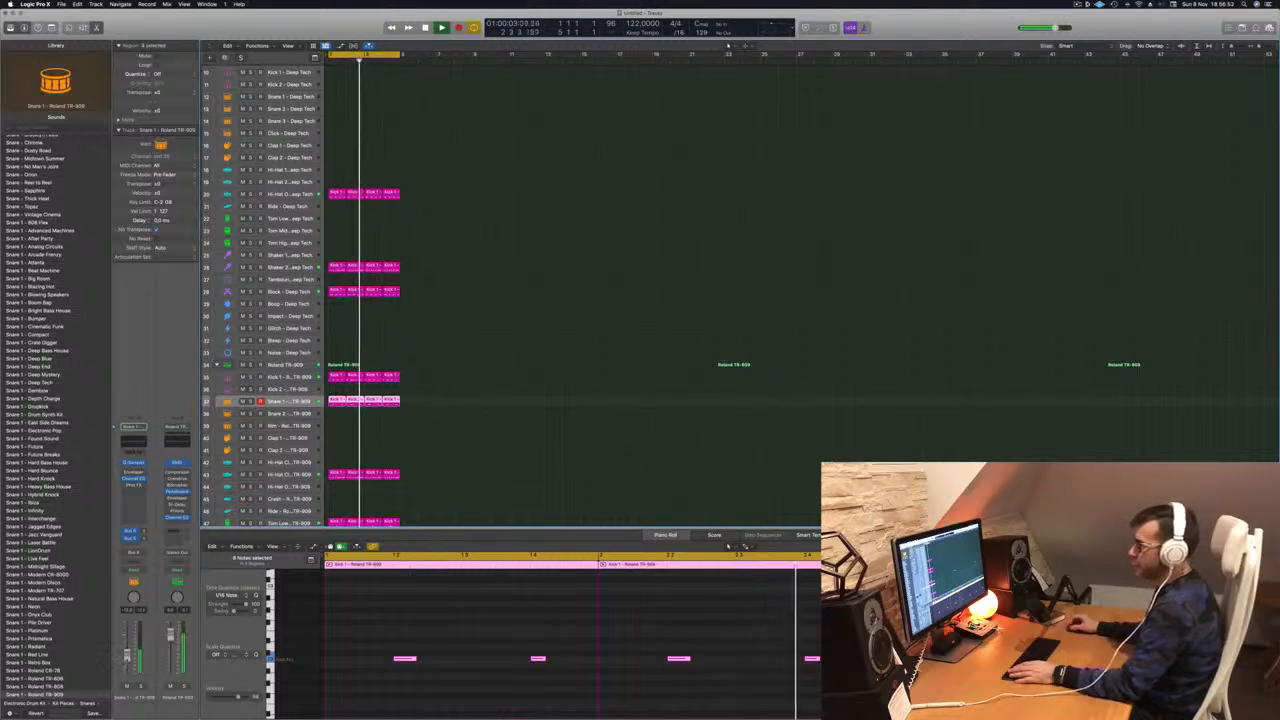
Copy the first open hi-hat region to the Kick 2 - Deep Tech track, move its notes onto the beats, lower their pitch and play it.
scroll(480, 300, up, 5)
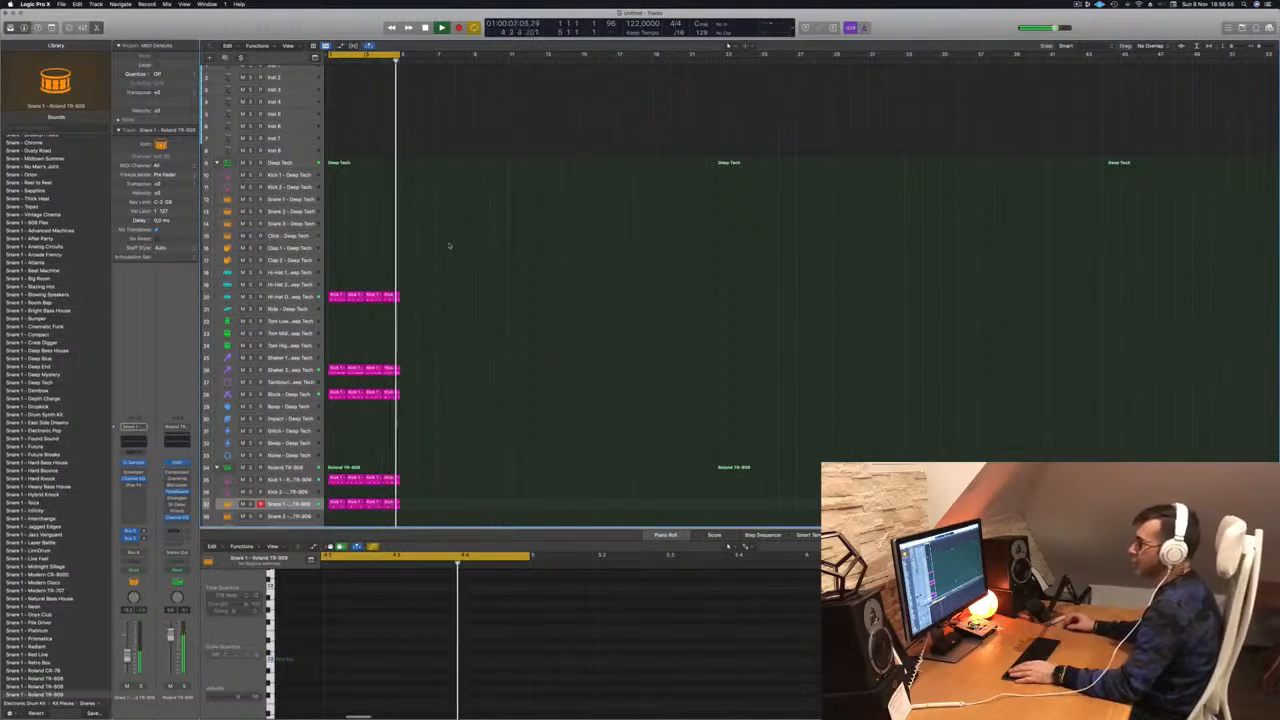
drag(332, 297, 333, 190)
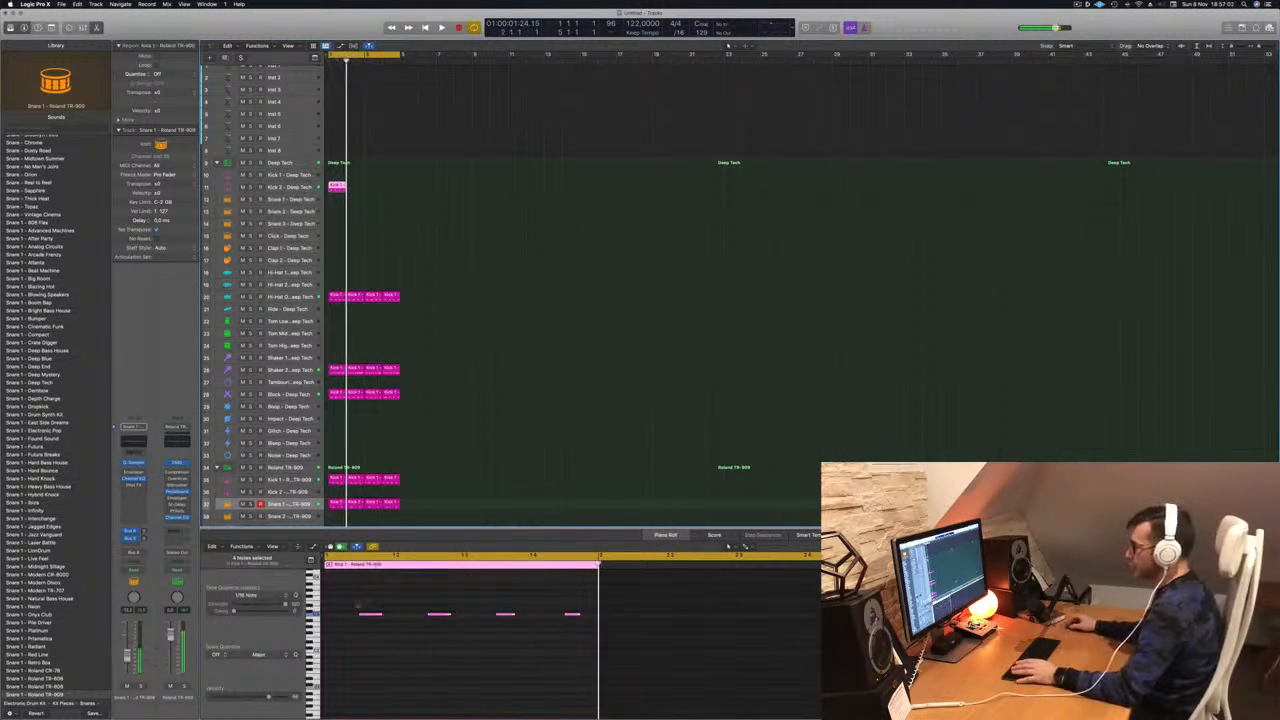
drag(340, 598, 641, 657)
key(alt+shift+Down)
key(alt+shift+Down)
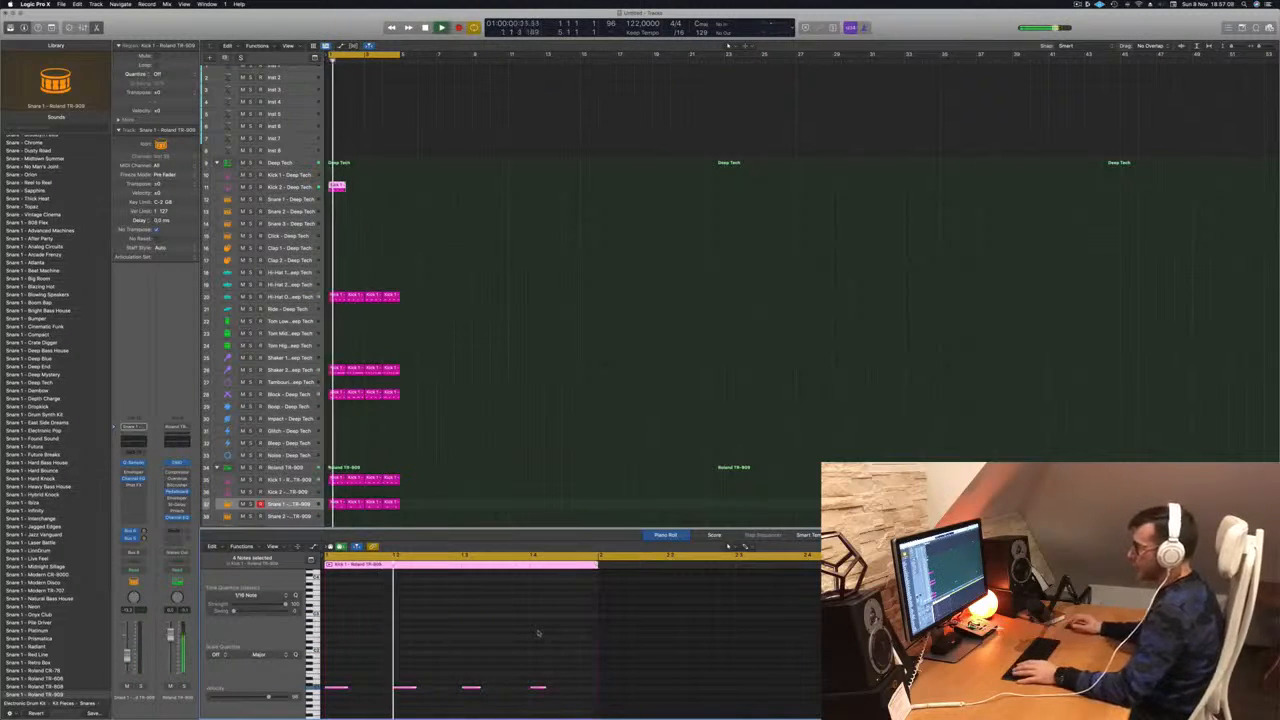
key(space)
key(space)
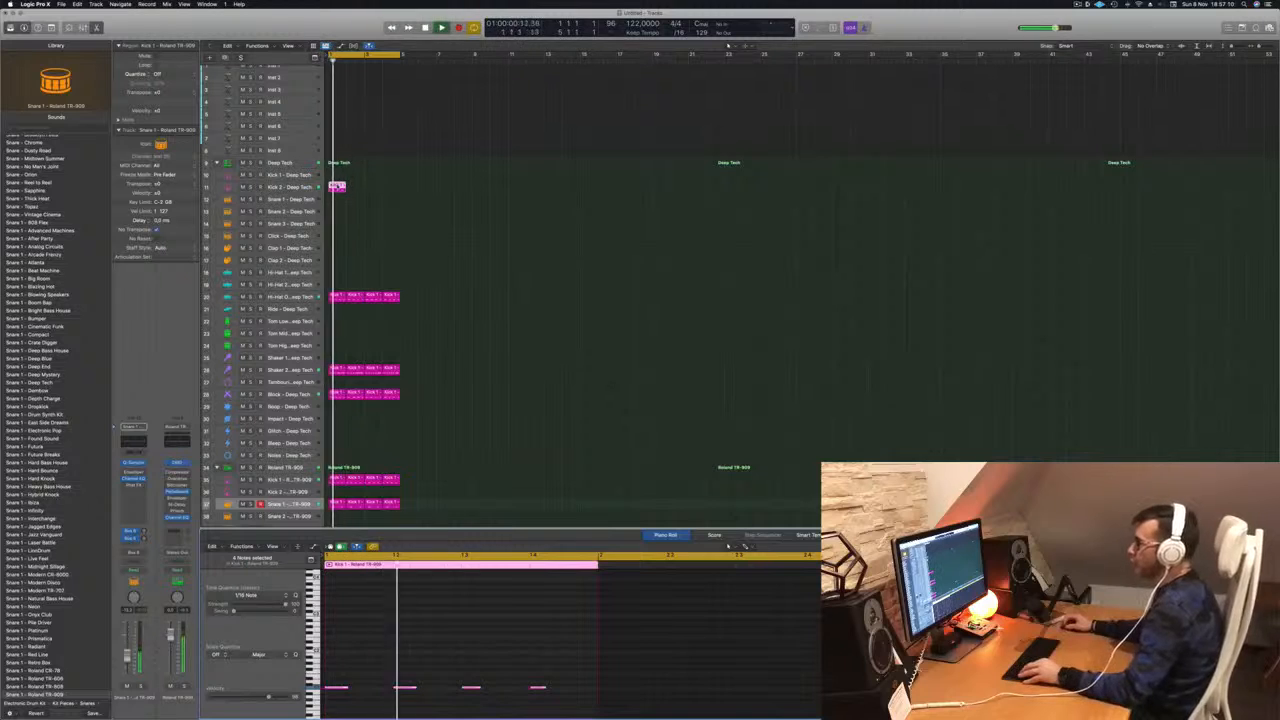
Duplicate the Kick 2 - Deep Tech region to fill four bars and move its notes to the kick's pitch while listening to the loop.
drag(341, 188, 356, 191)
mouse_move(376, 196)
mouse_down()
mouse_move(338, 187)
mouse_move(380, 196)
mouse_up()
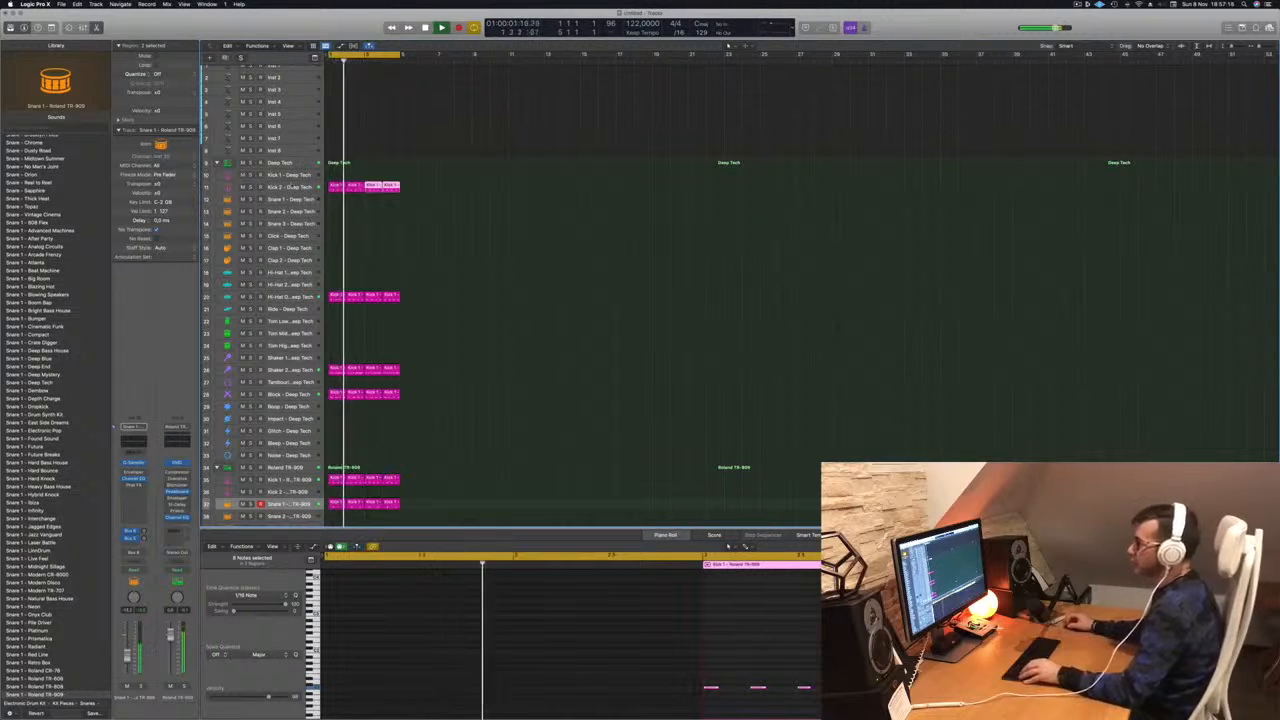
click(286, 187)
click(447, 644)
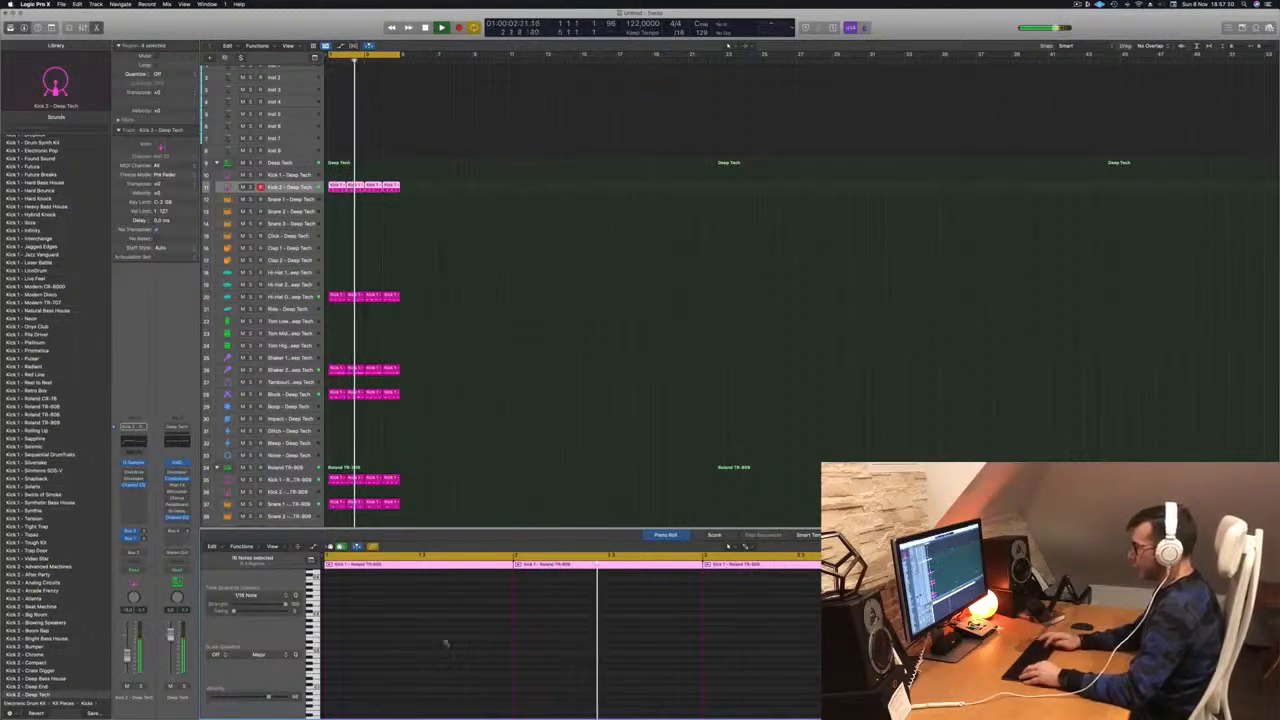
click(242, 187)
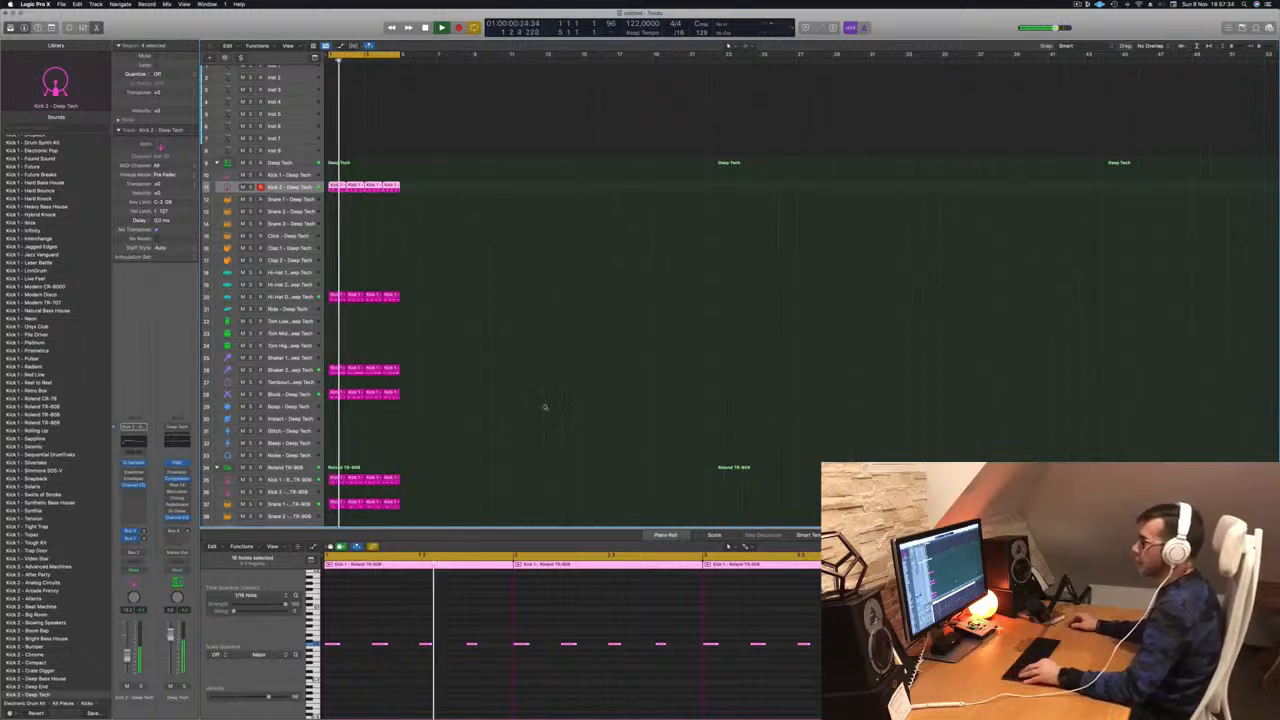
Repeat all drum regions three times to fill sixteen bars and extend the cycle range to bar 17.
scroll(511, 383, down, 3)
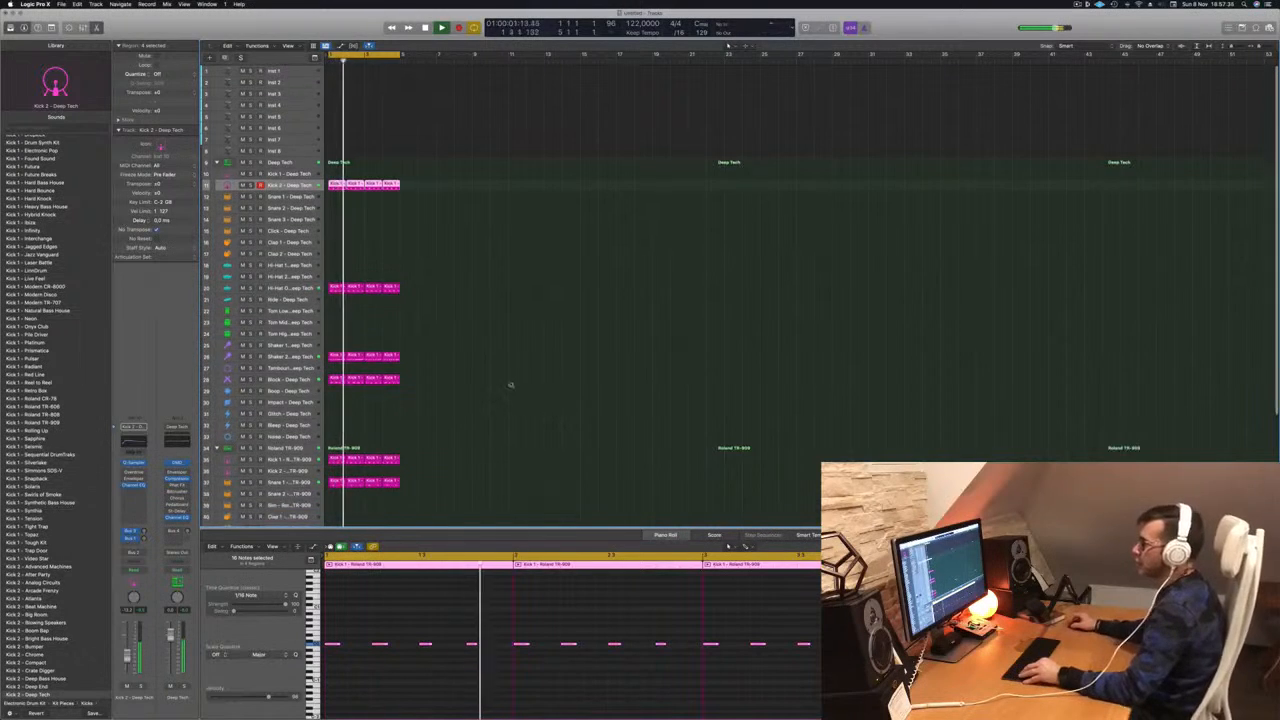
click(286, 70)
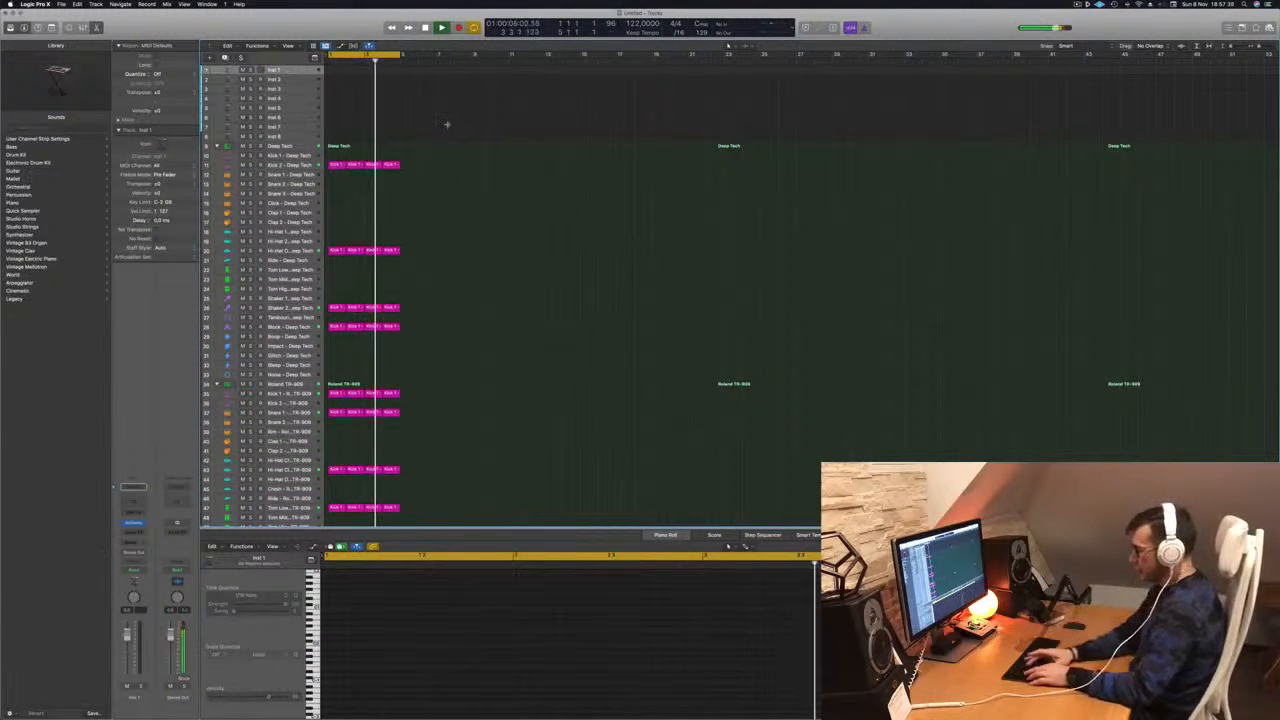
key(super+a)
key(super+r)
key(super+r)
key(super+r)
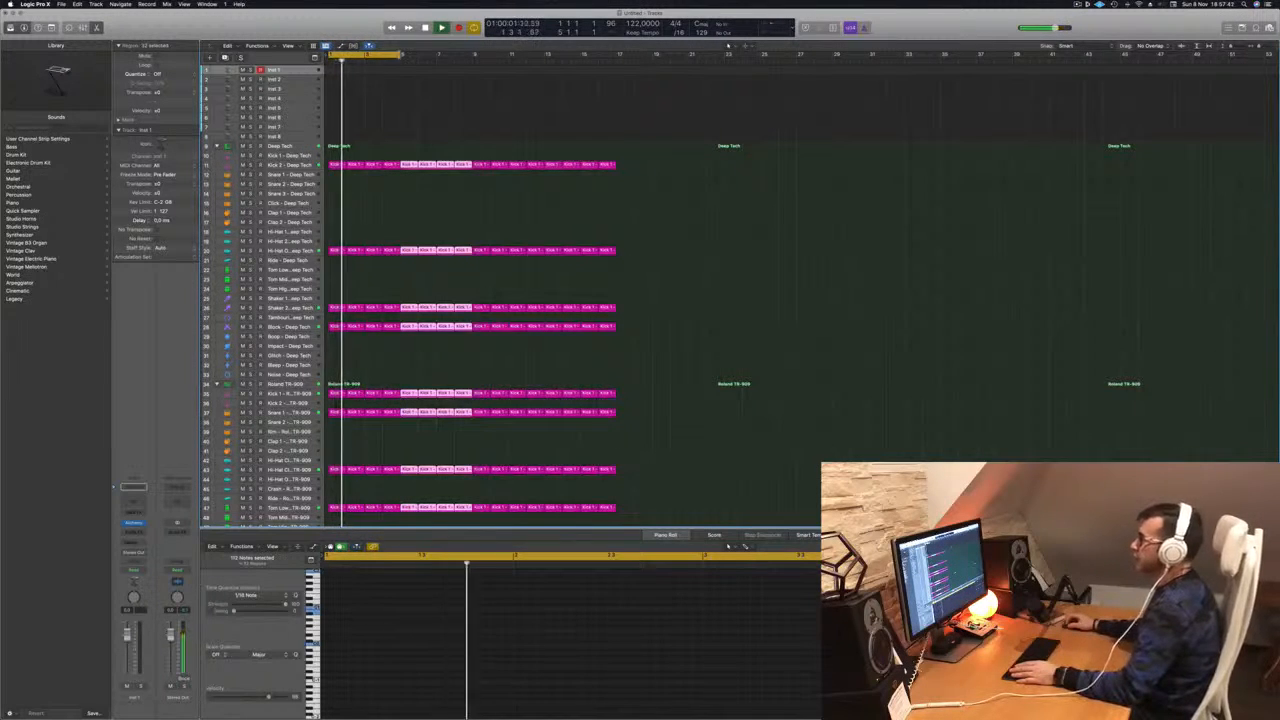
drag(400, 53, 616, 94)
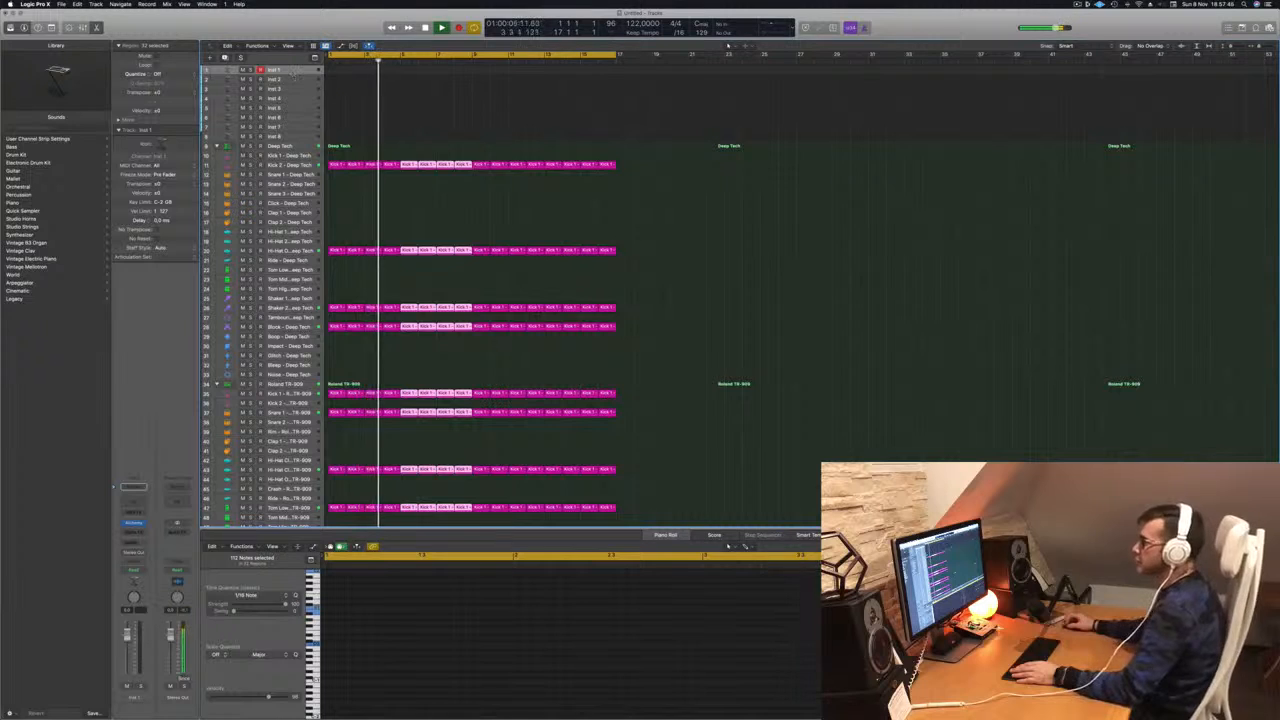
Enlarge the Inst 1 track and open its Alchemy synth with the presets filtered to Brass.
key(ctrl+z)
click(352, 200)
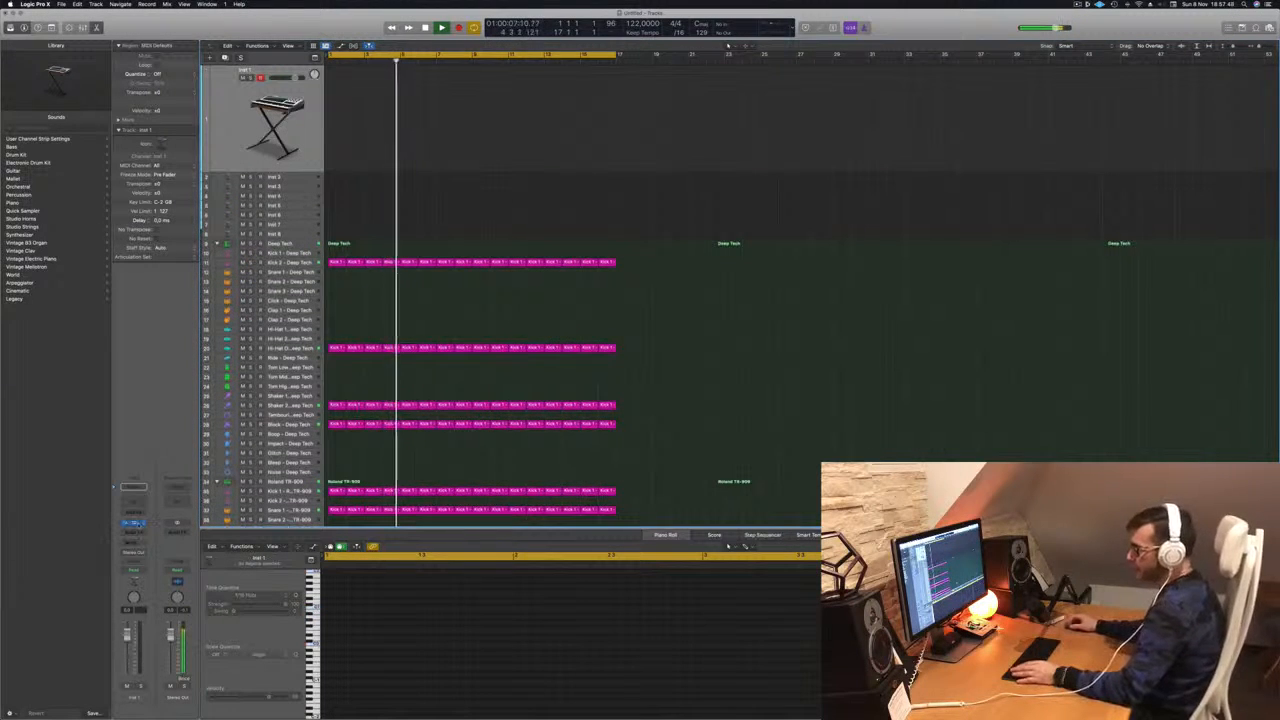
click(134, 522)
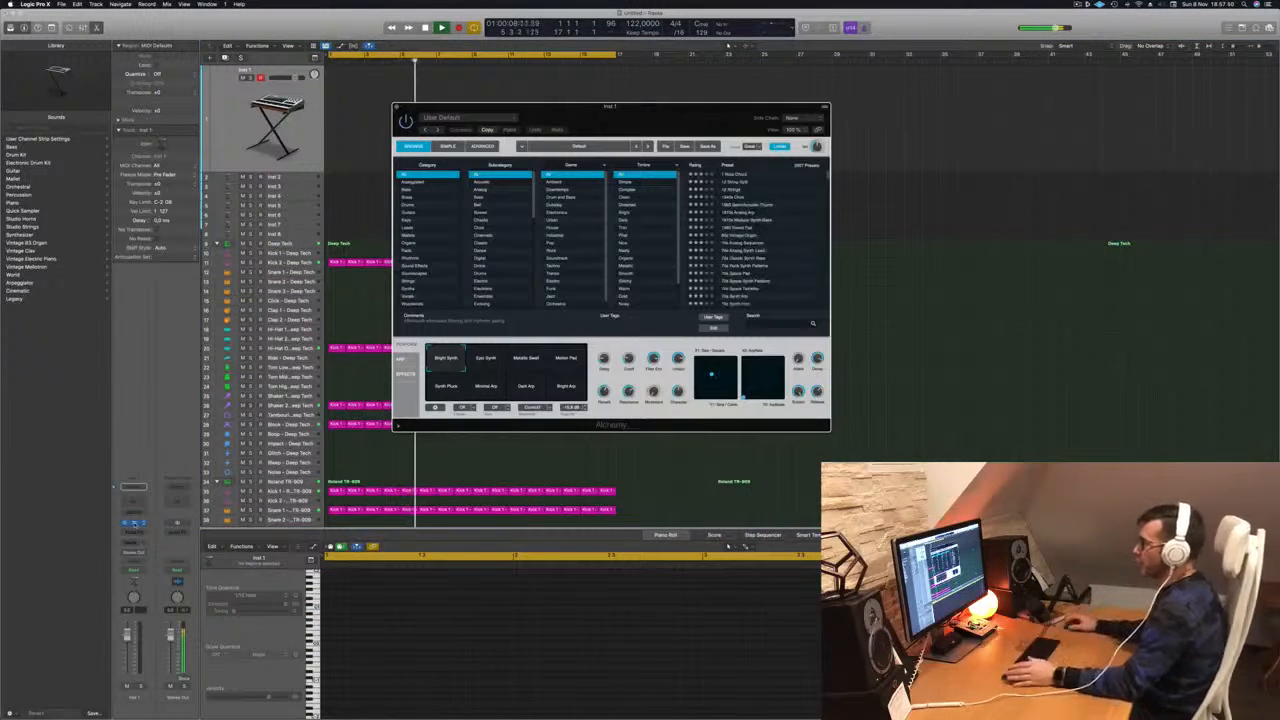
click(408, 197)
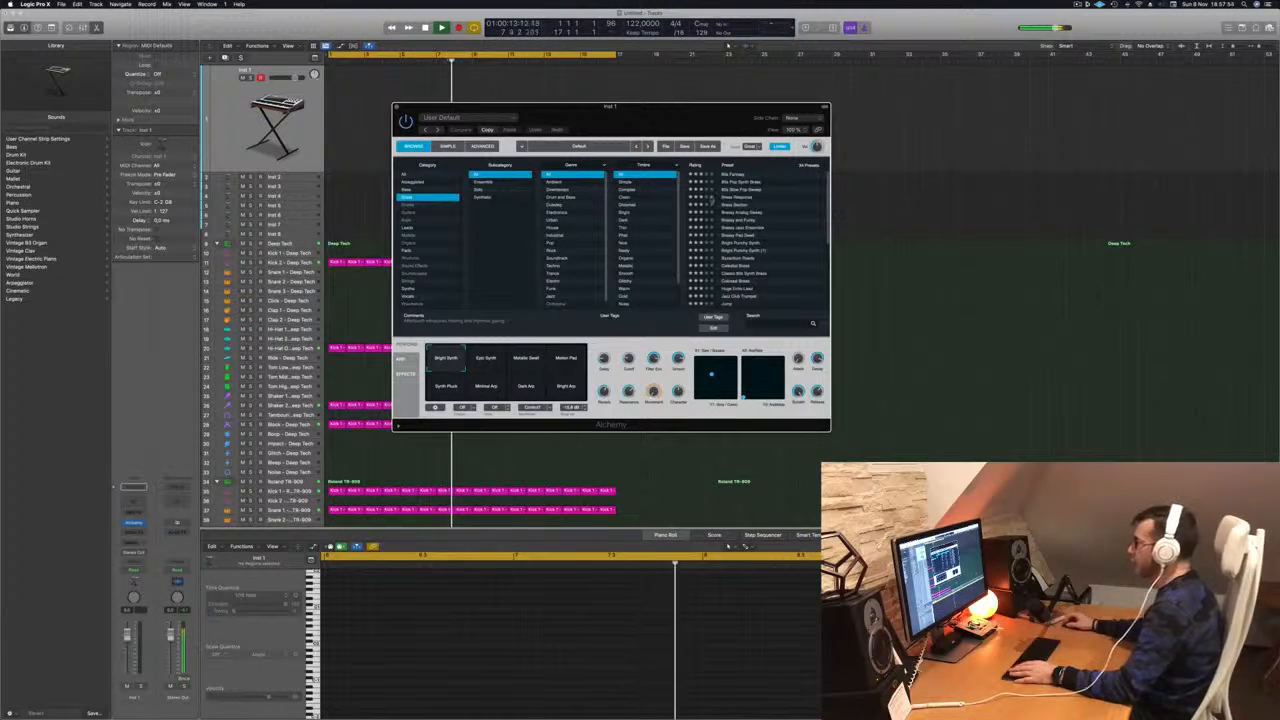
Load the Brass Response preset in Alchemy and turn on Musical Typing for playing it.
click(737, 175)
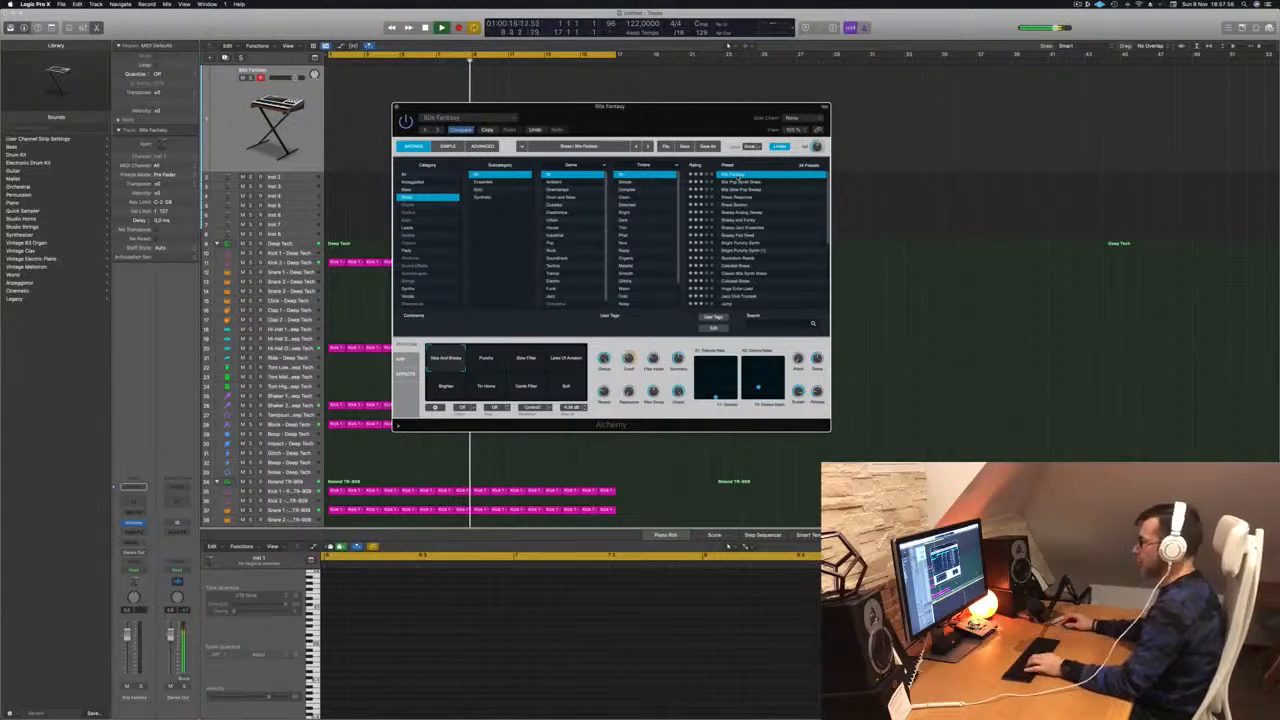
click(737, 197)
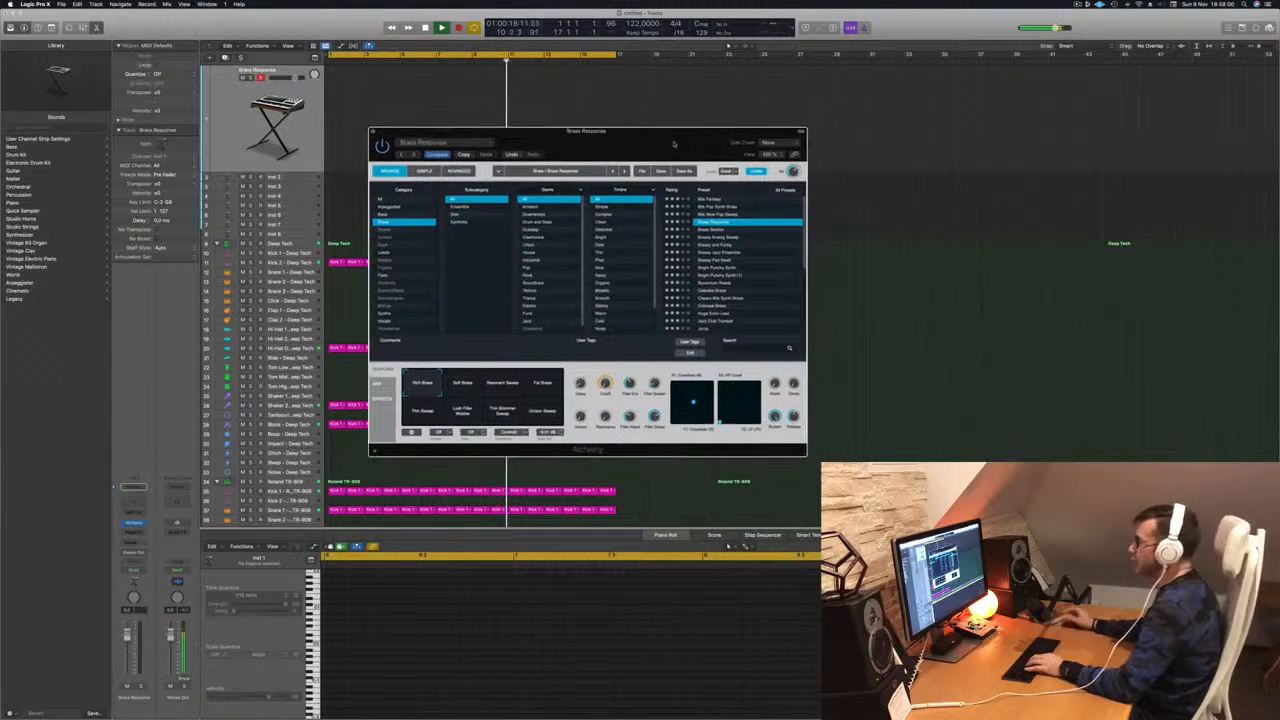
drag(703, 120, 679, 144)
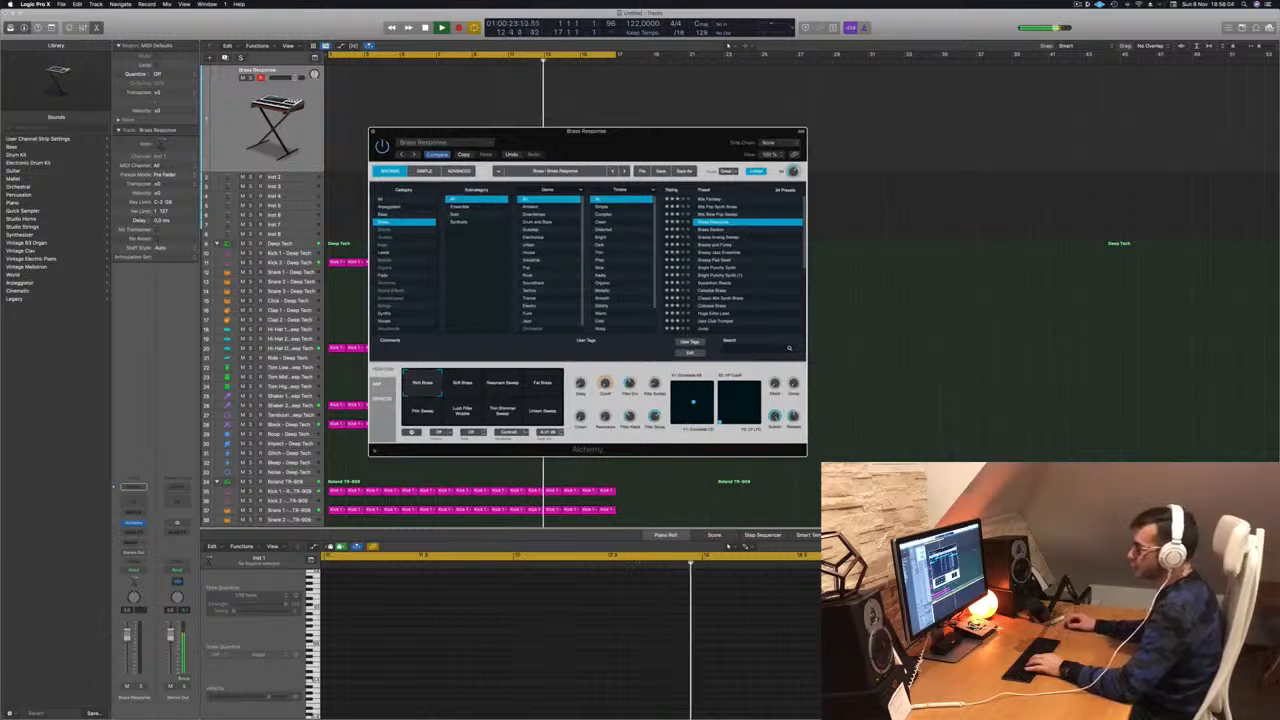
key(g)
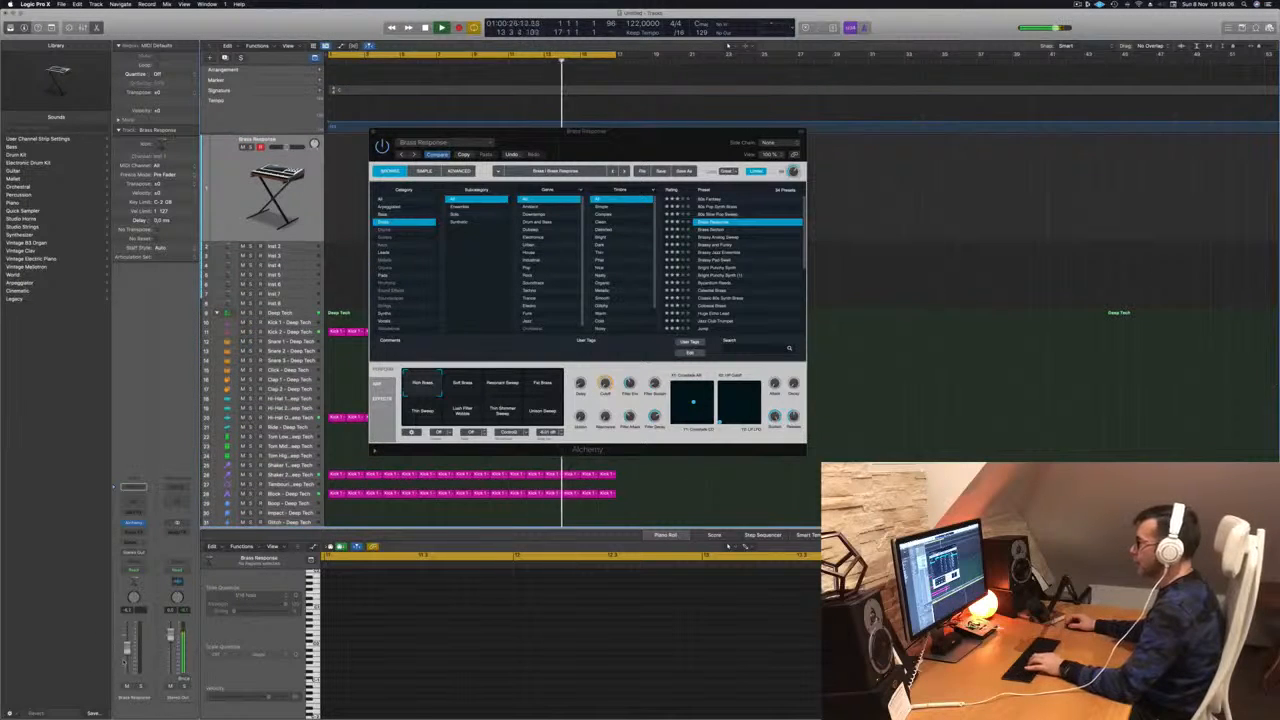
key(g)
key(super+k)
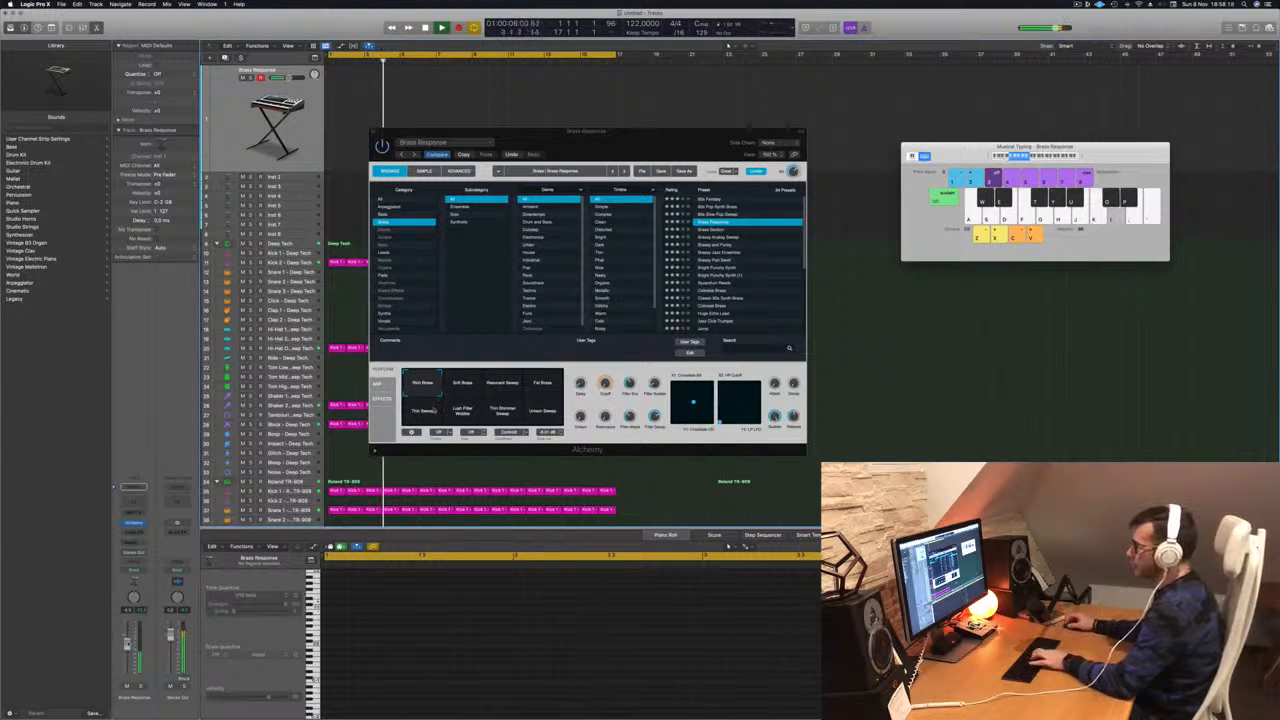
Audition the Soft Brass, Resonant Sweep, Fat Brass and Thin Sweep variations of Brass Response.
click(456, 386)
click(508, 392)
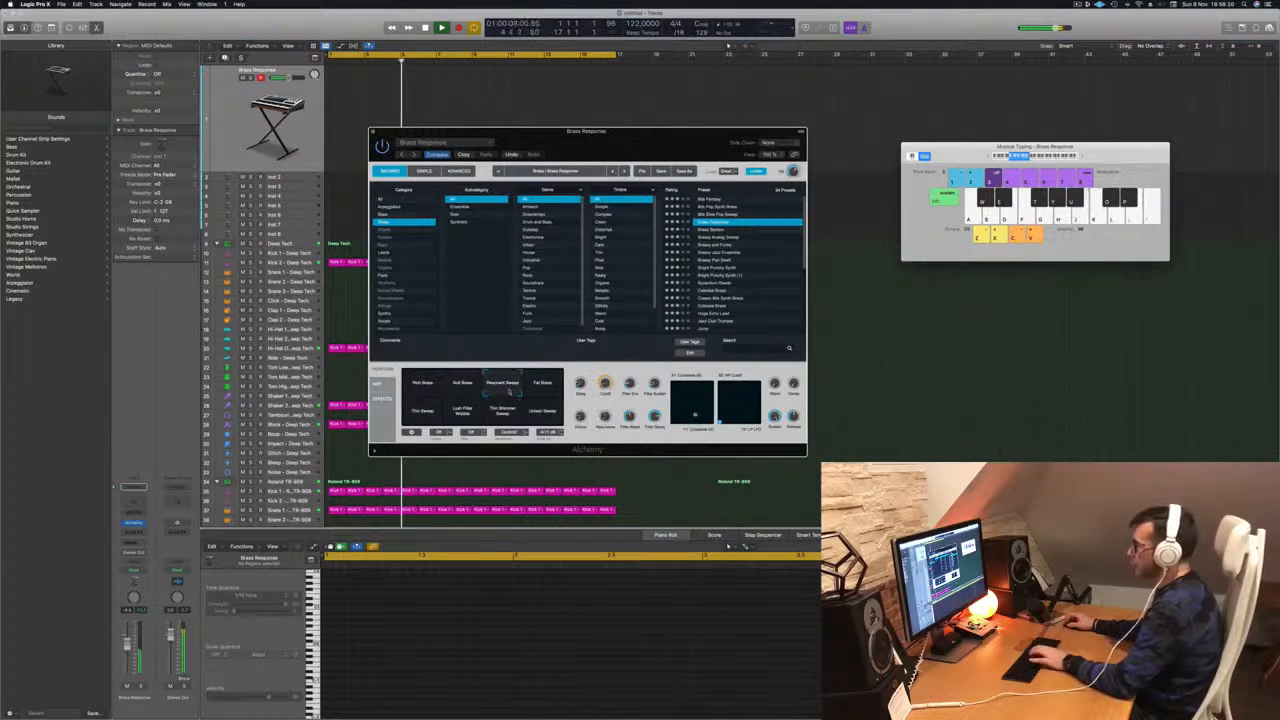
click(546, 389)
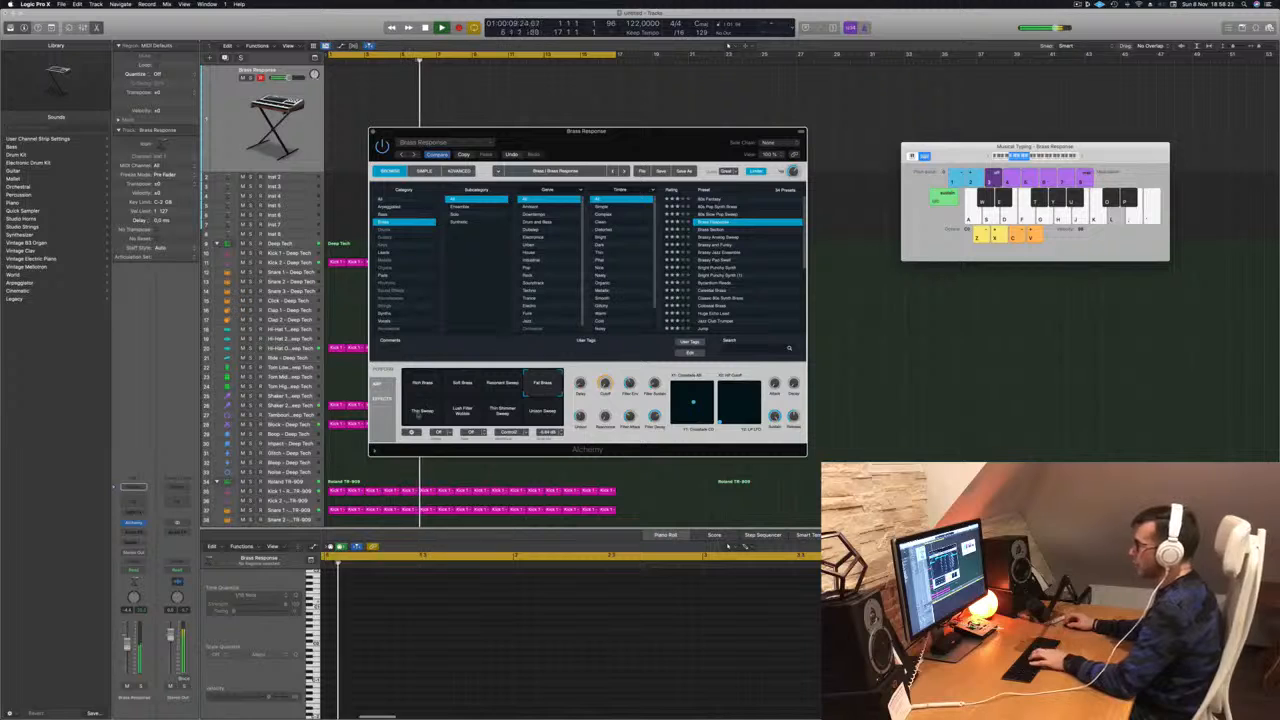
click(417, 412)
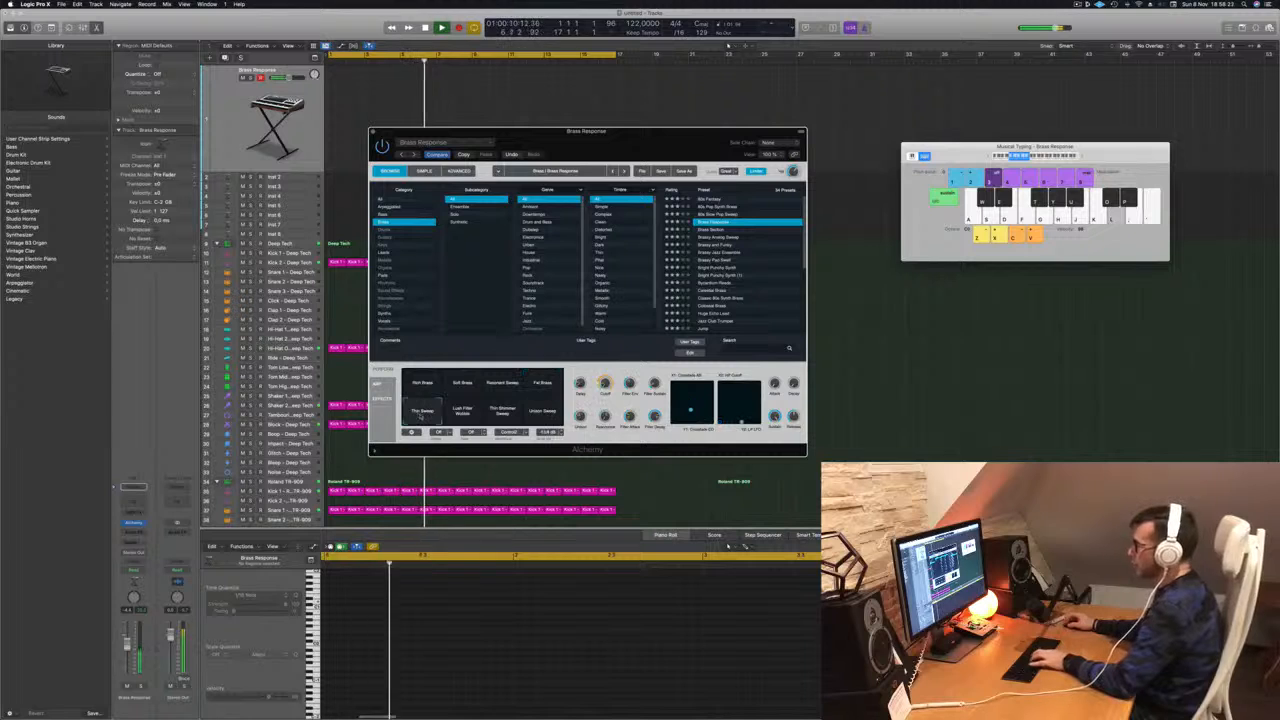
Audition the brass presets one after another from 80s Fantasy to Brassy and Funky.
click(713, 200)
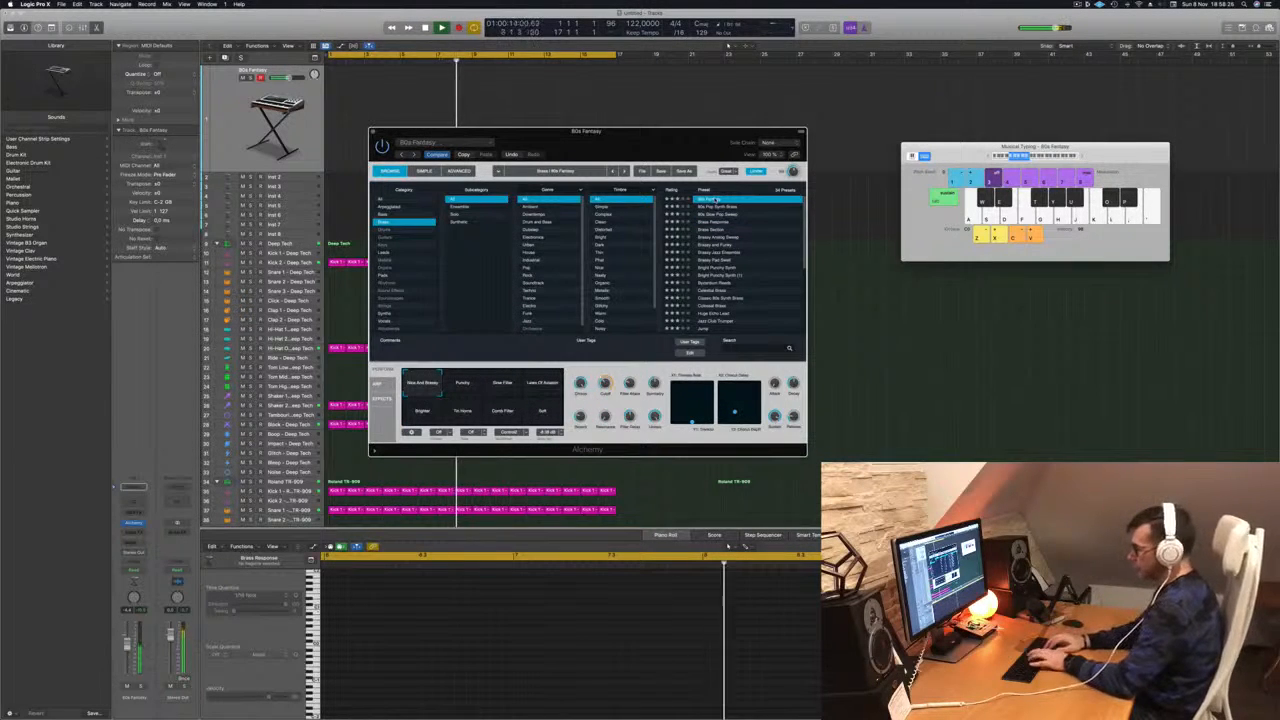
key(Down)
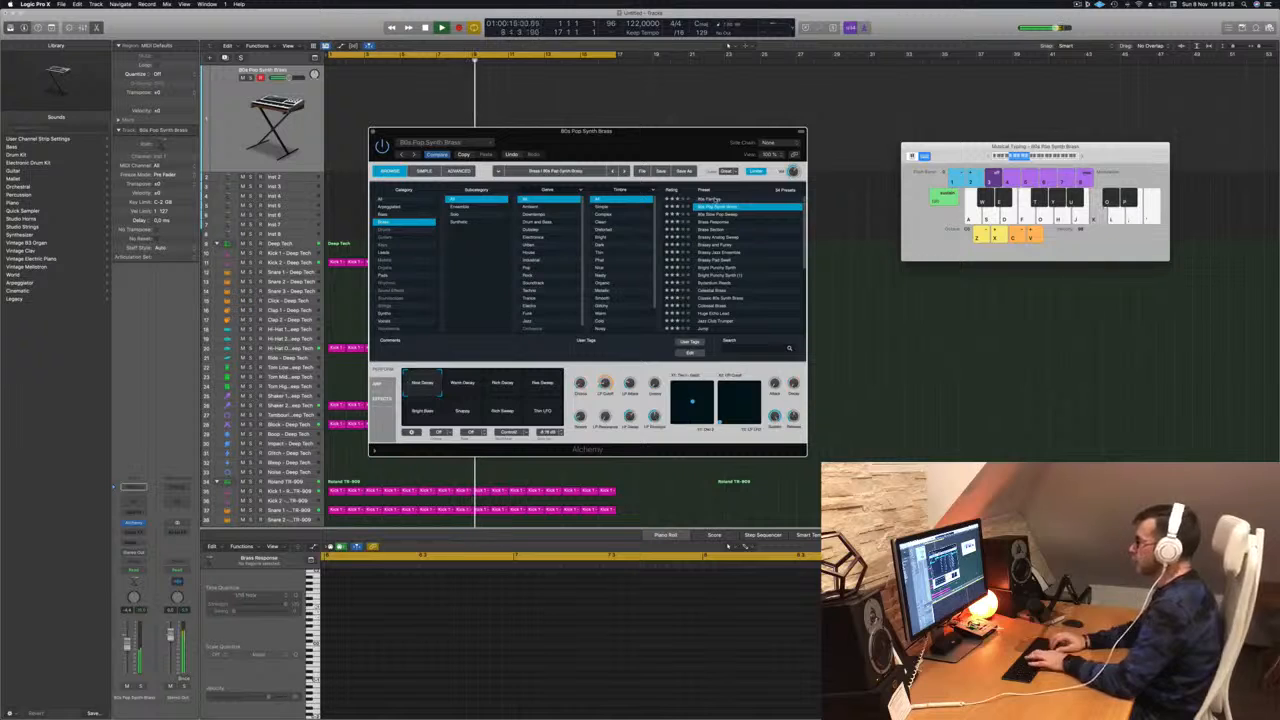
key(Down)
key(Down)
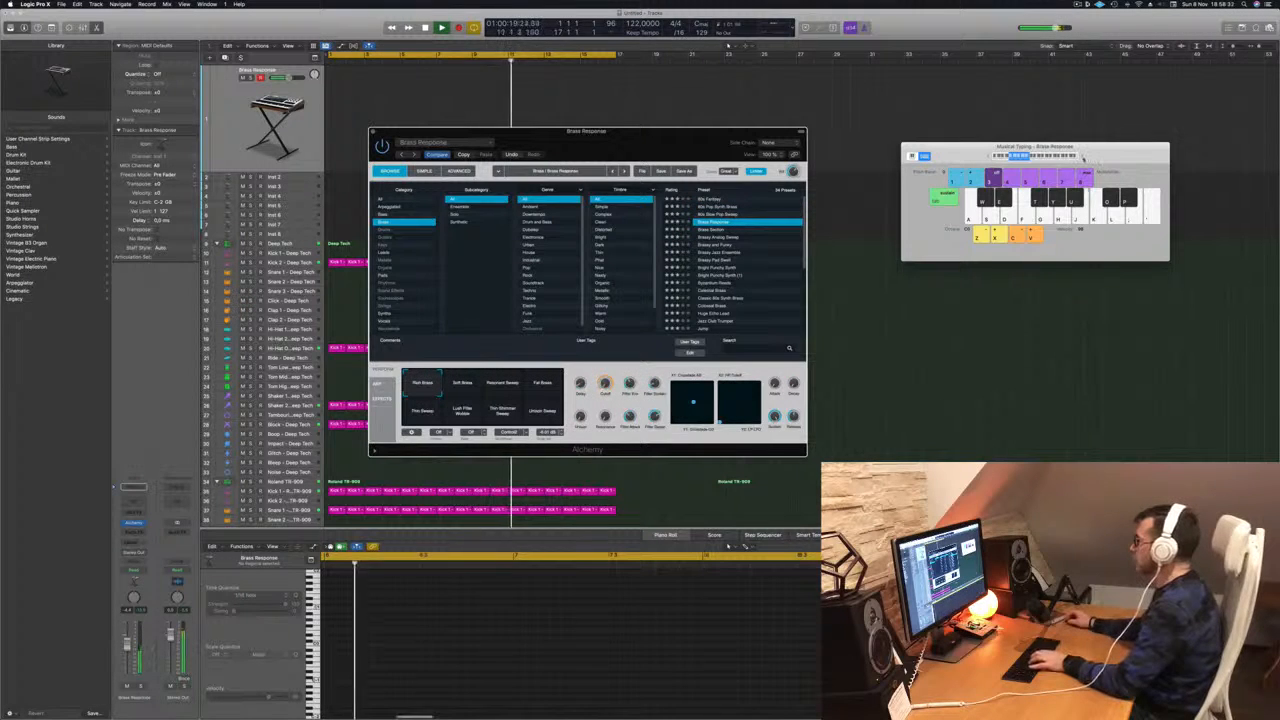
key(Down)
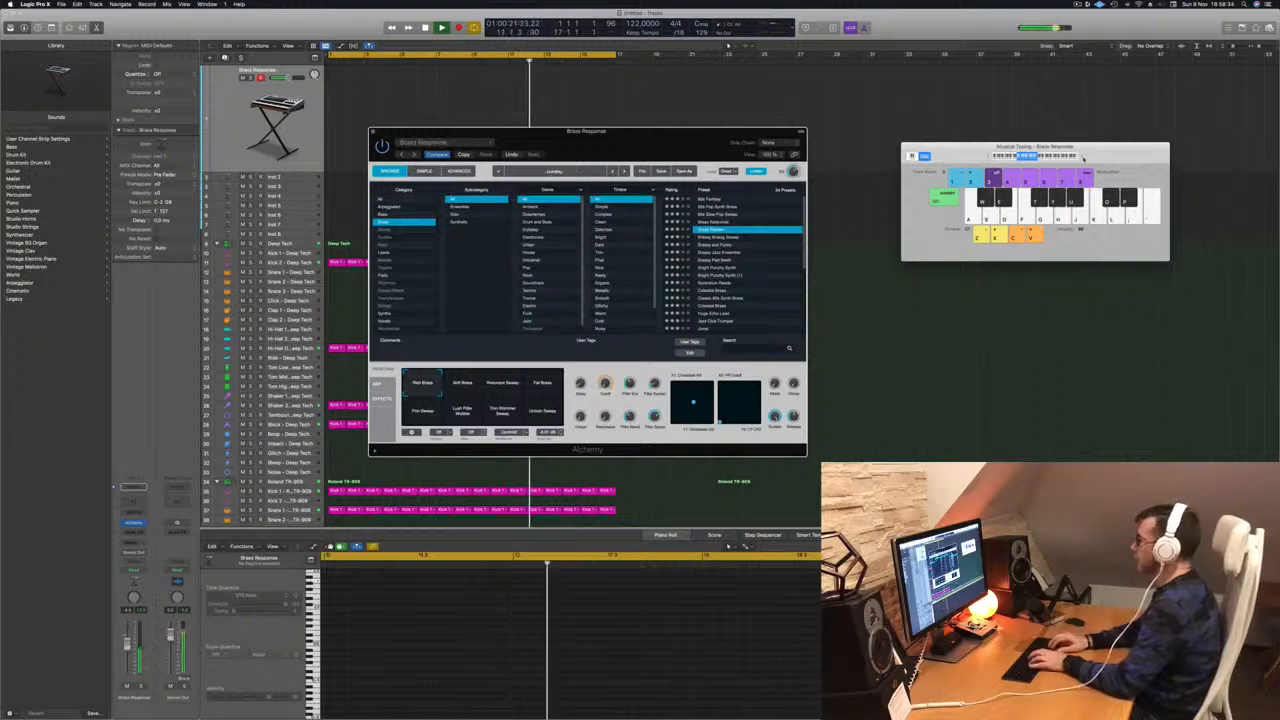
key(Down)
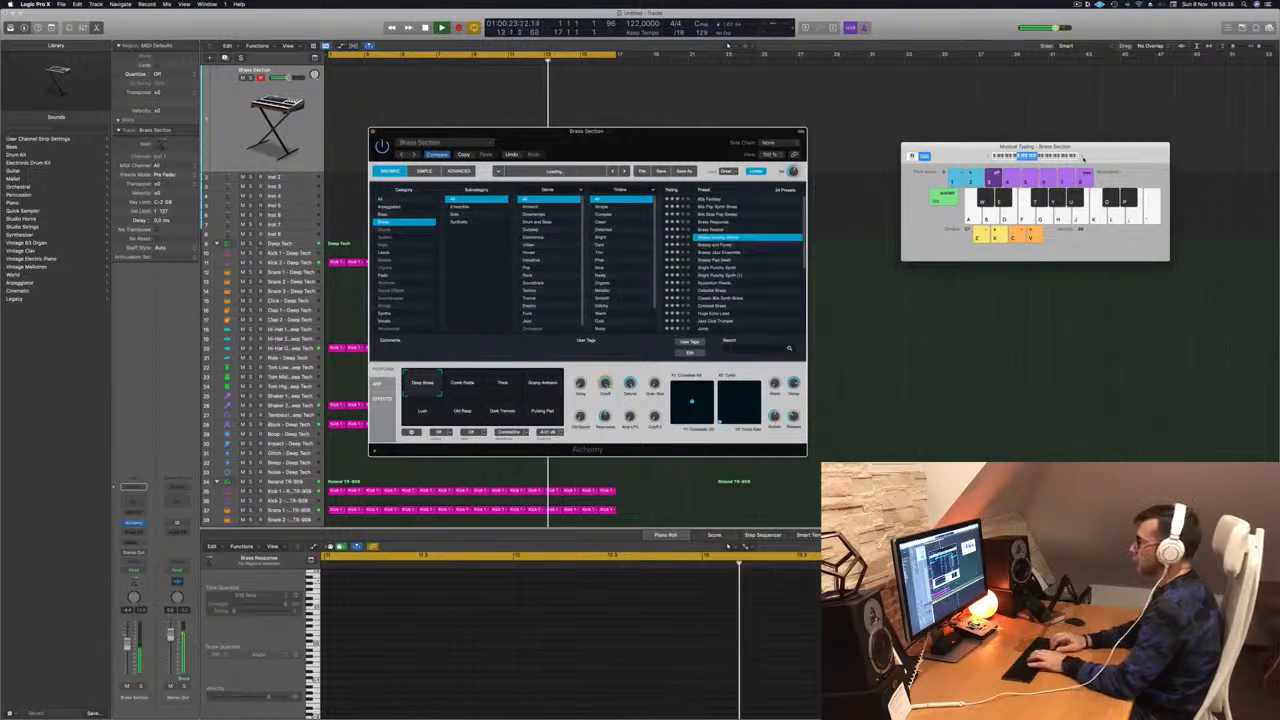
key(Down)
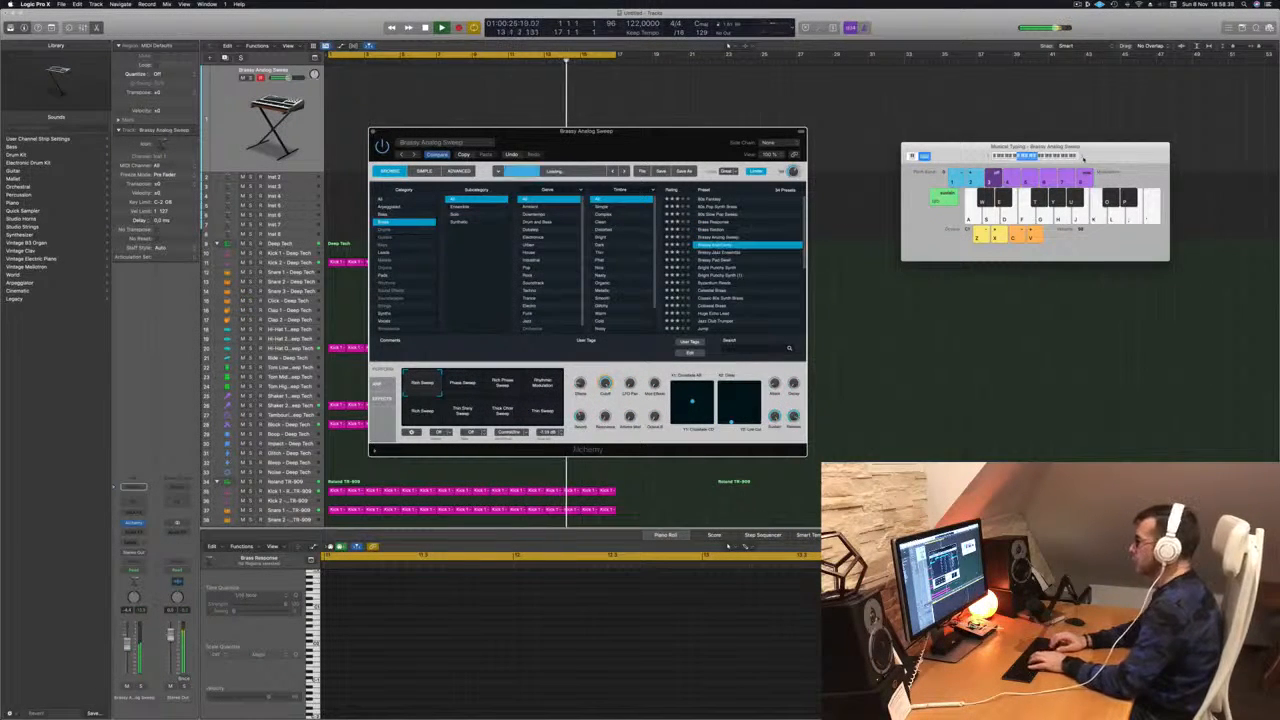
Play notes with Brassy and Funky and compare its Sweep Wobble, Dark and Octave Up A variations.
key(f)
key(g)
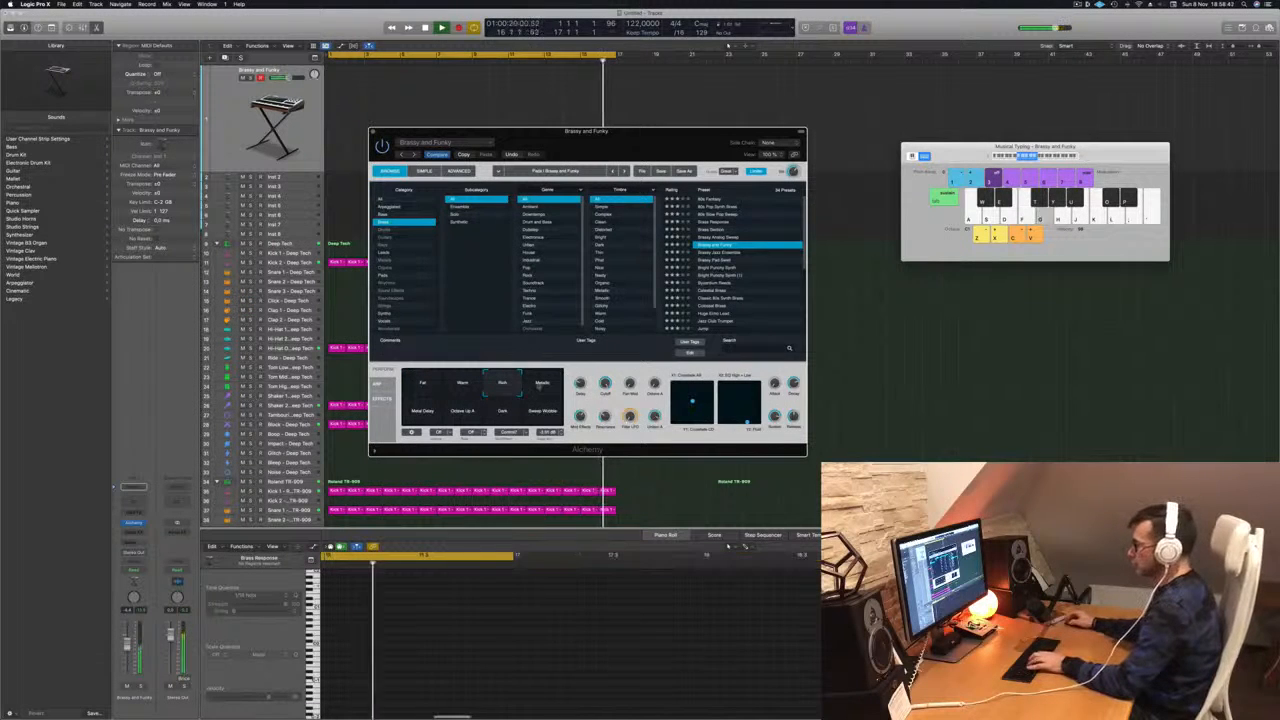
click(544, 415)
click(503, 416)
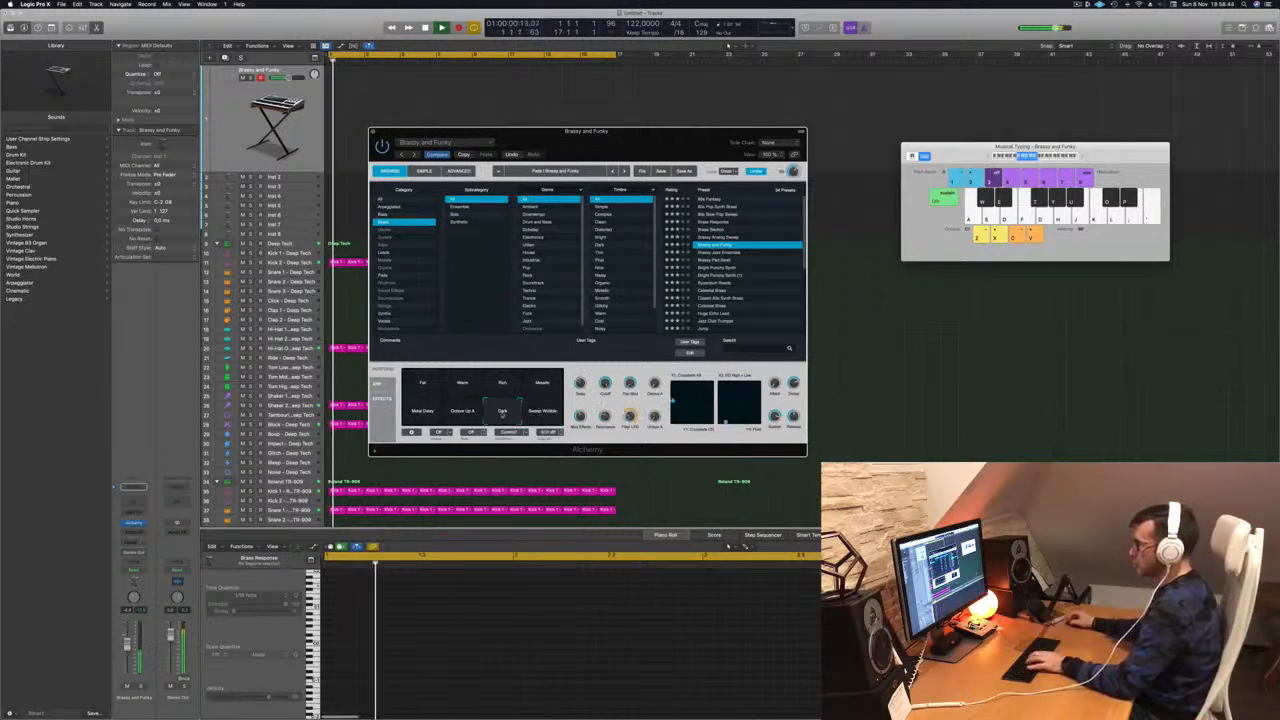
click(460, 419)
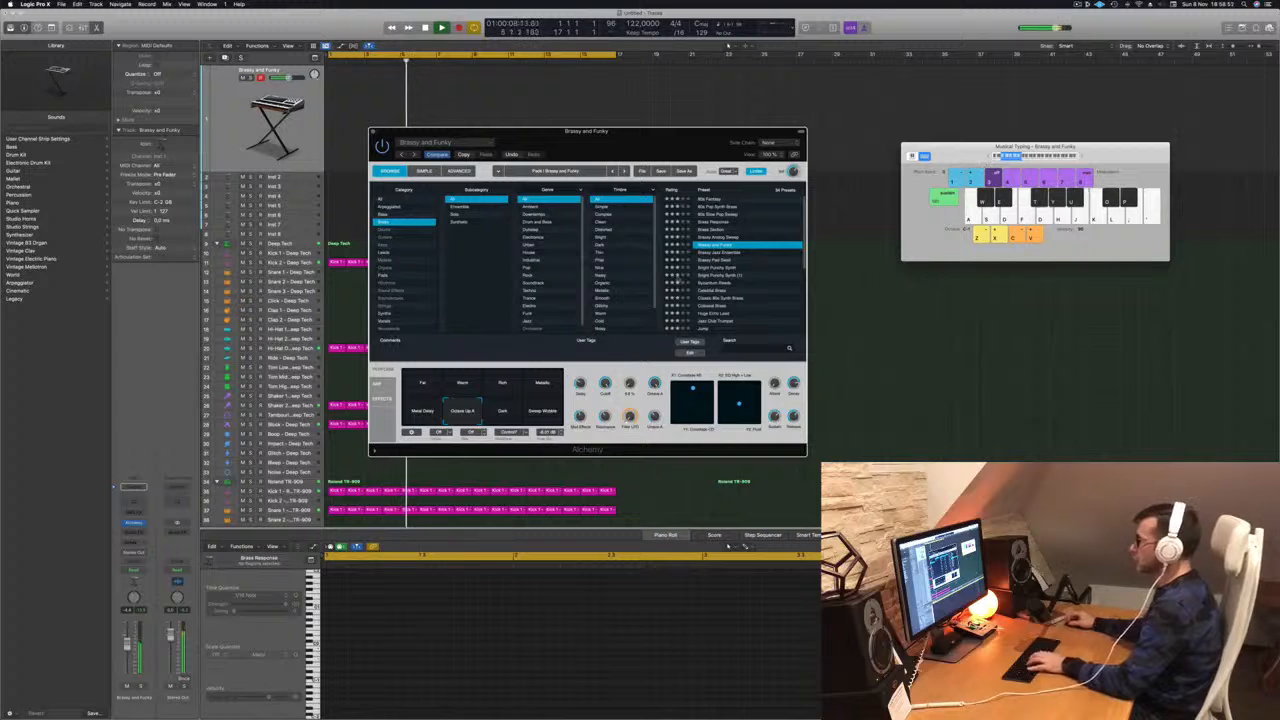
Try the Brassy Jazz Ensemble preset, load Brassy Pad Swell in its place and play a few notes with it.
click(717, 253)
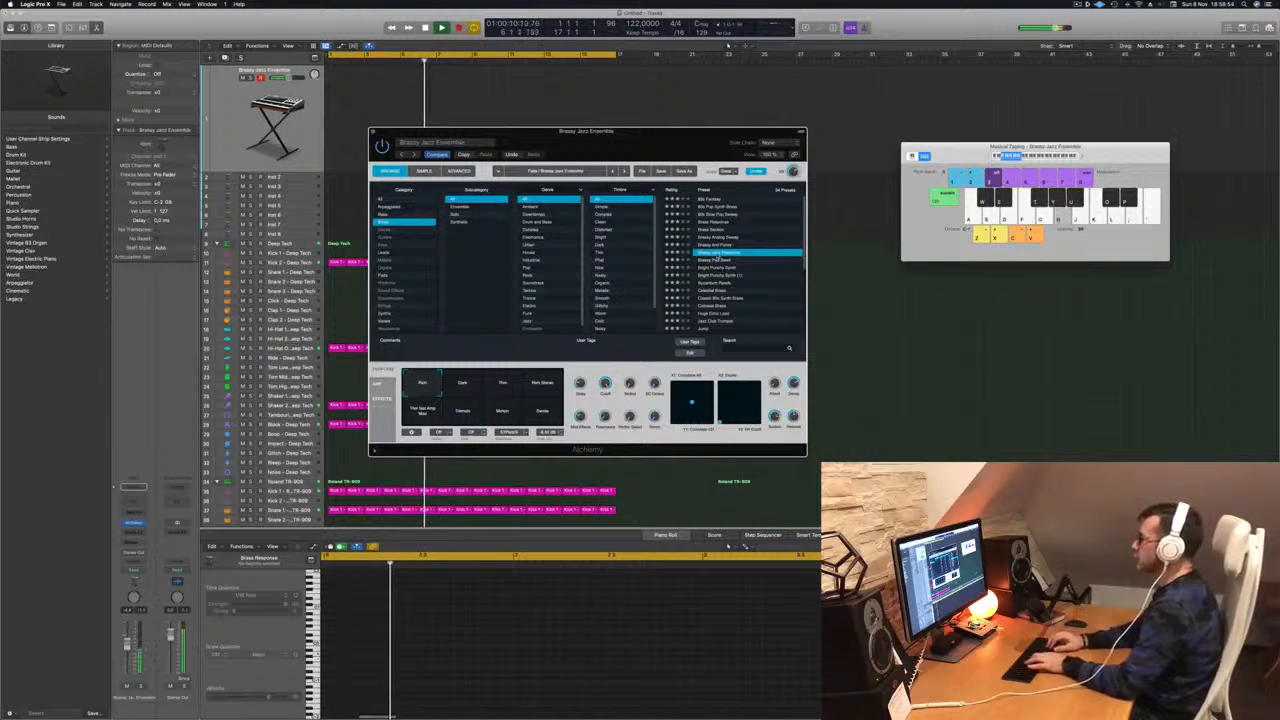
click(717, 260)
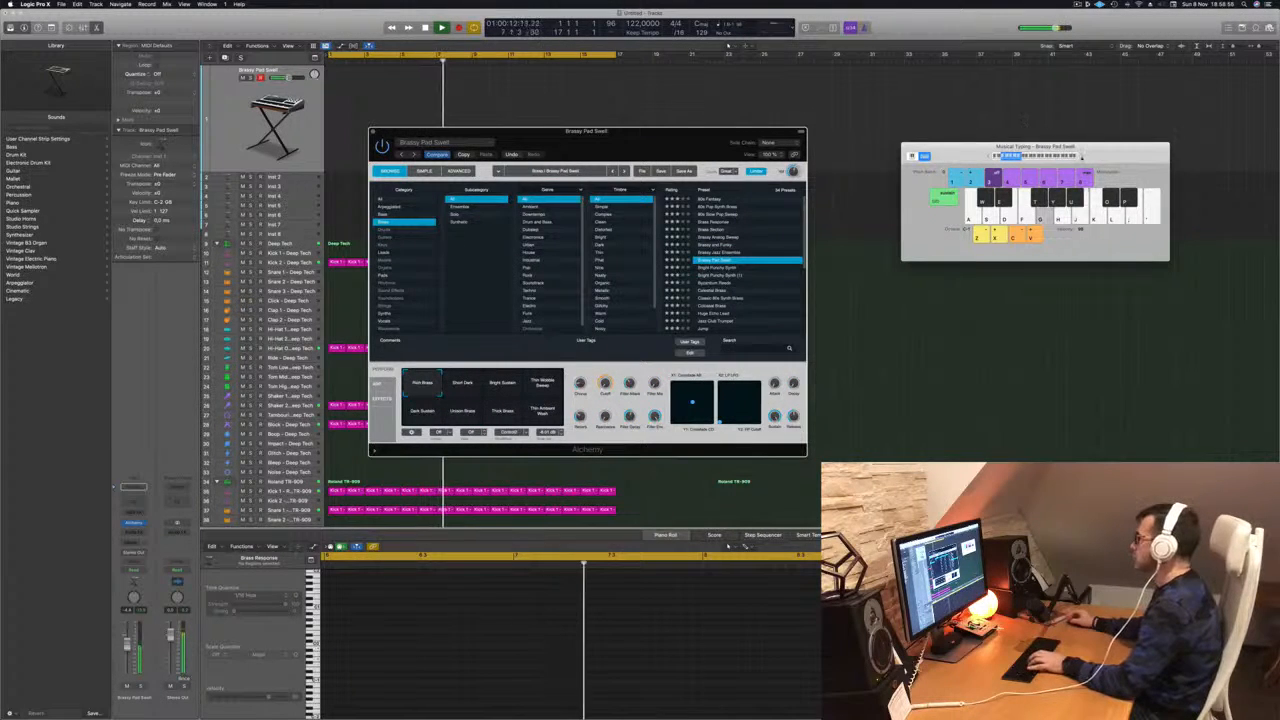
key(h)
key(g)
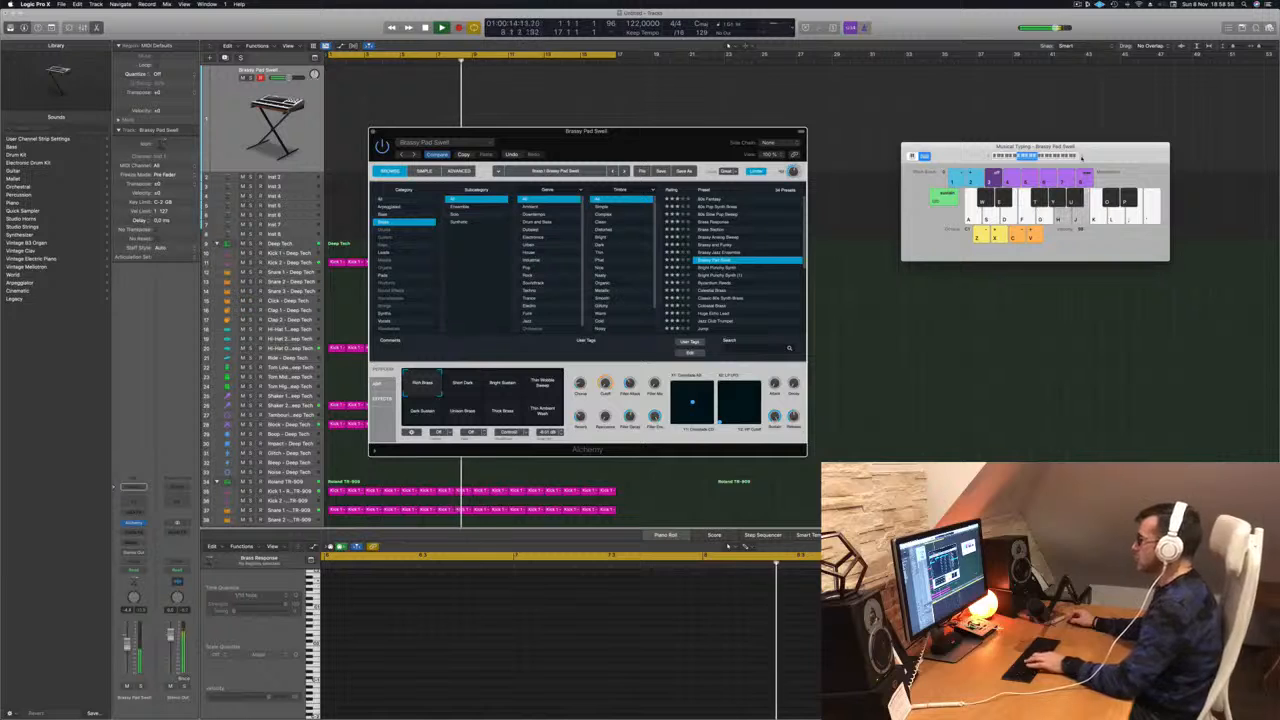
key(f)
key(d)
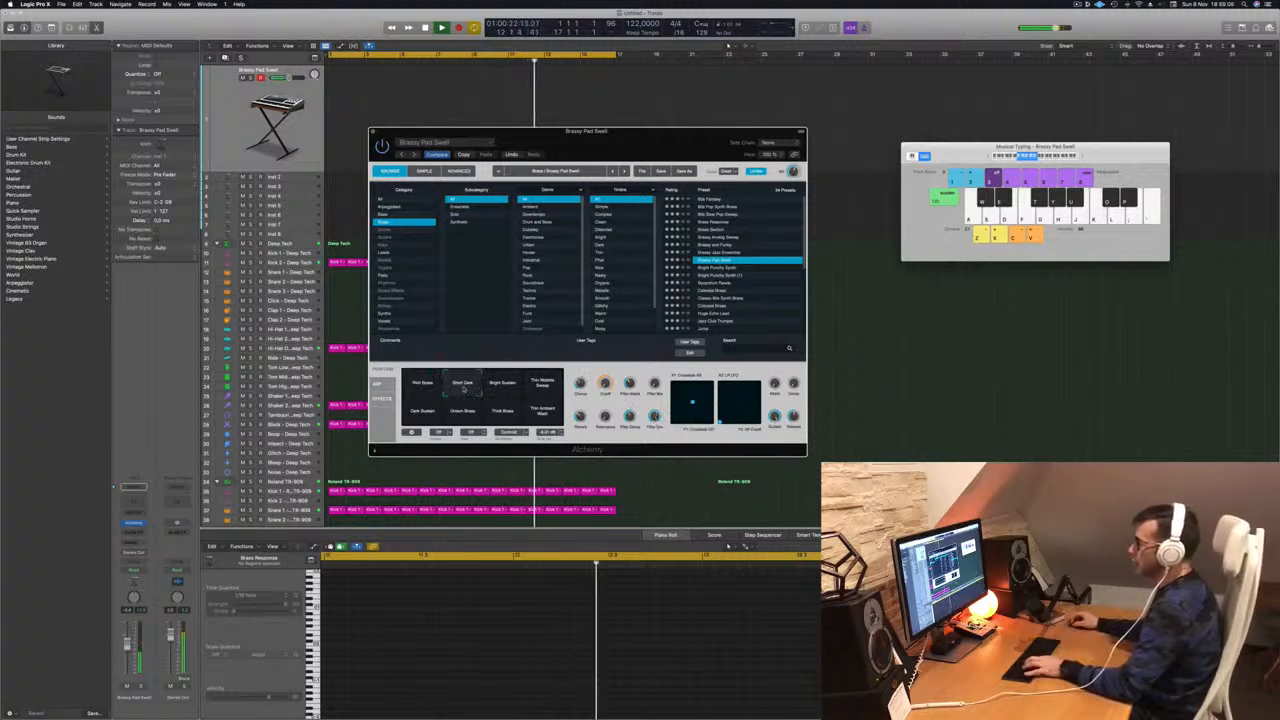
Audition the Bright Sustain, Thick Brass, Unison Brass and Dark Sustain variations of Brassy Pad Swell.
click(508, 387)
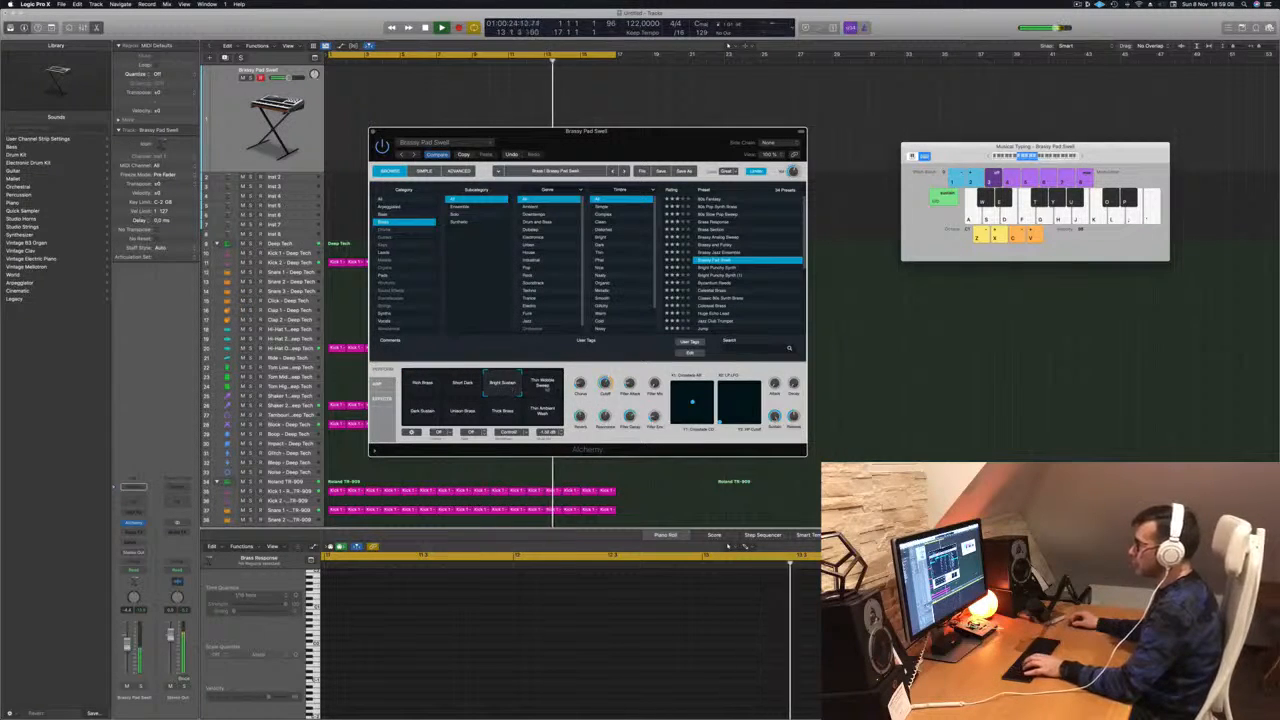
click(530, 416)
click(500, 412)
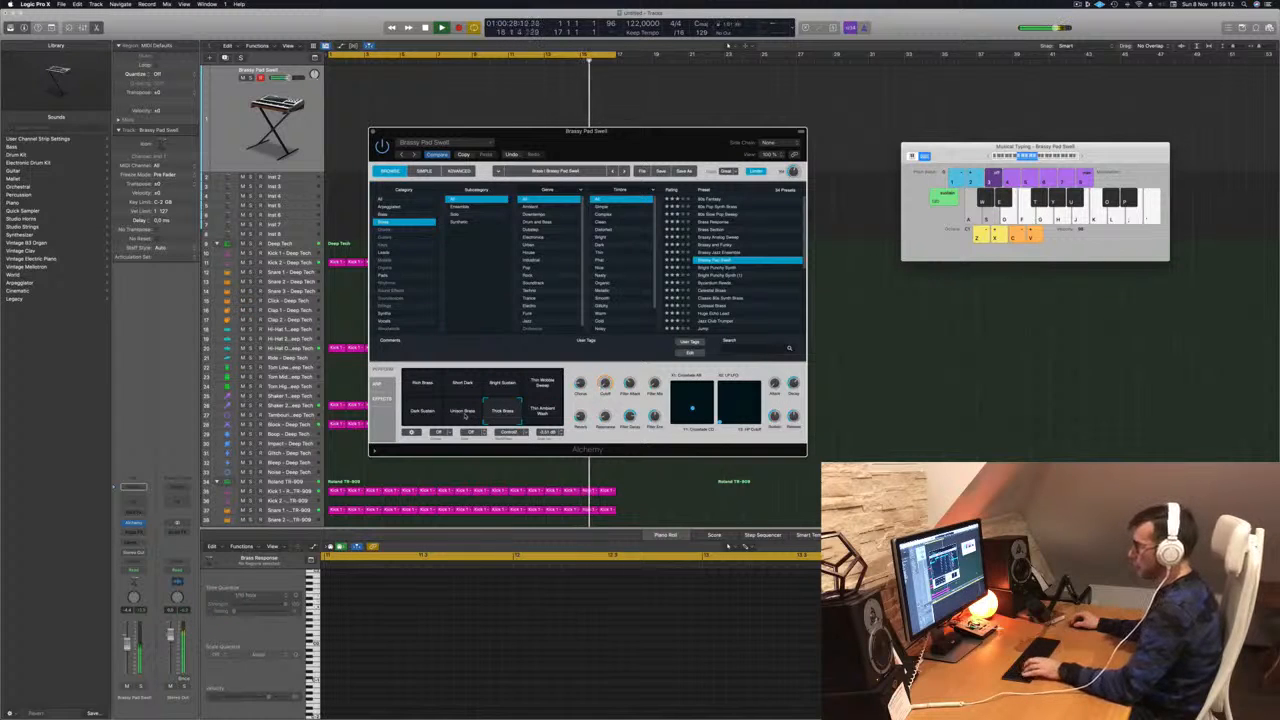
click(463, 415)
click(429, 412)
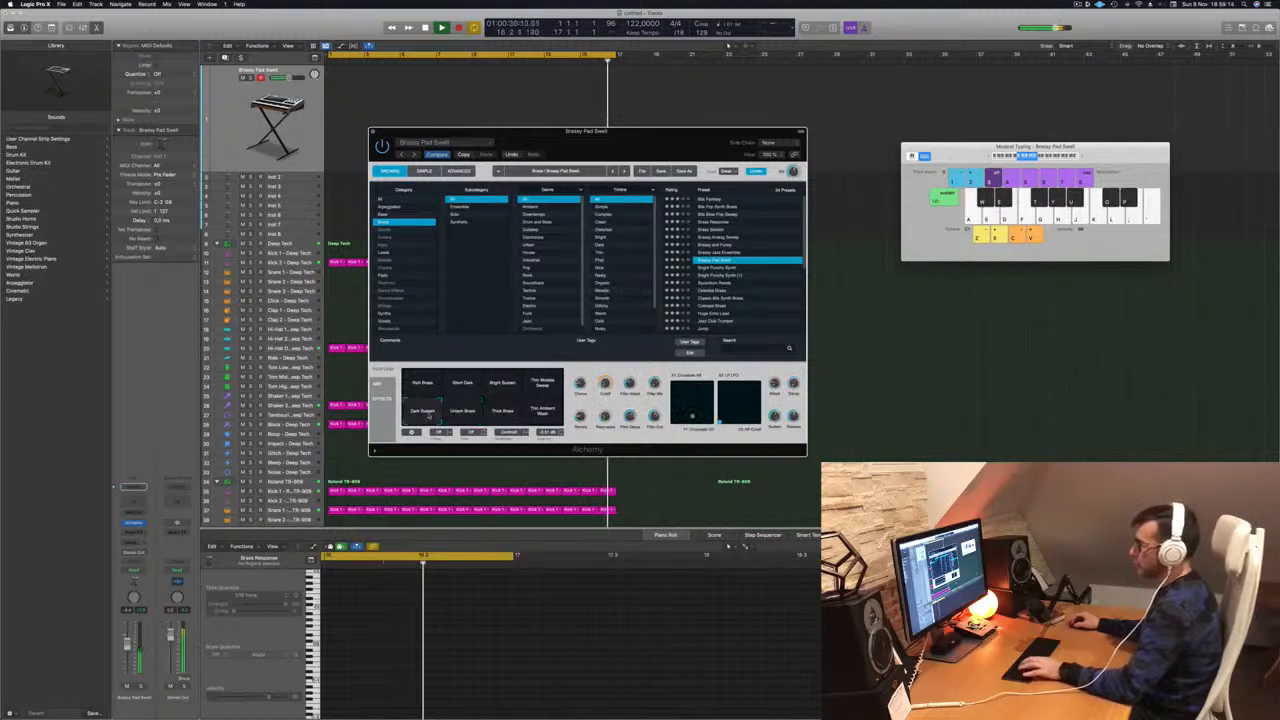
Compare Short Dark, Bright Sustain, Rich Brass and the other variations once more and select Thick Brass.
click(462, 386)
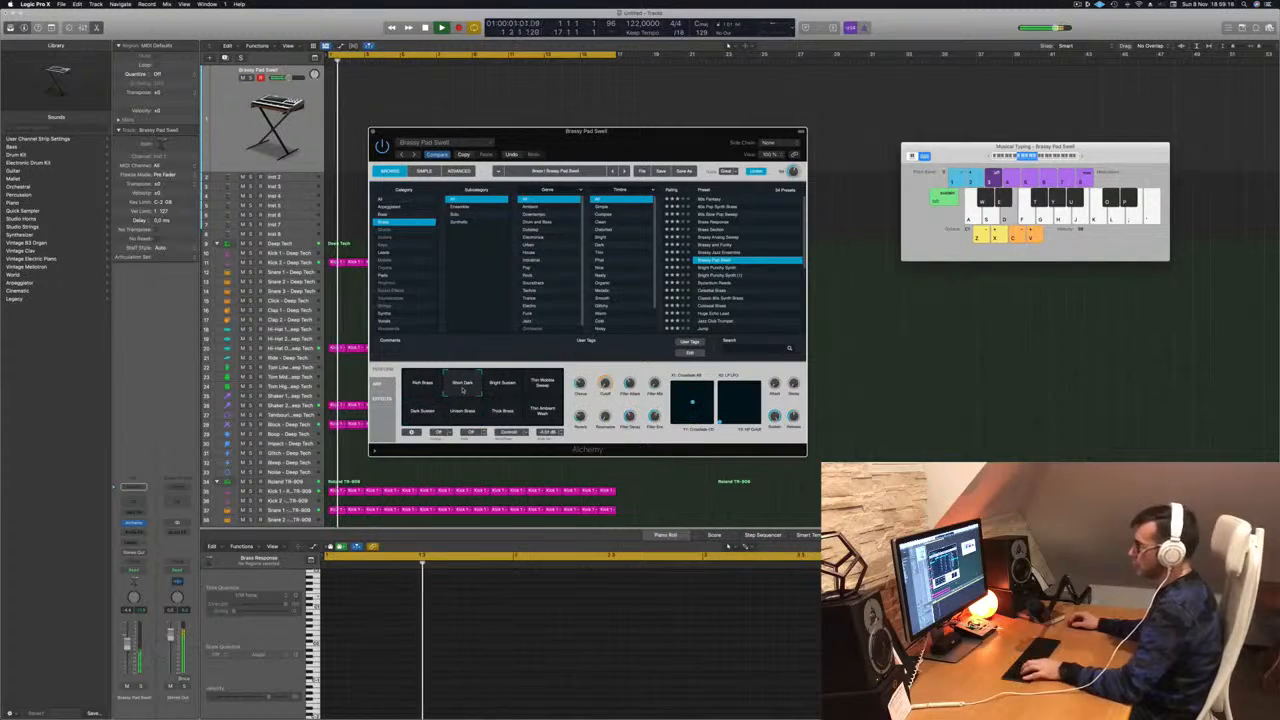
click(500, 388)
click(542, 386)
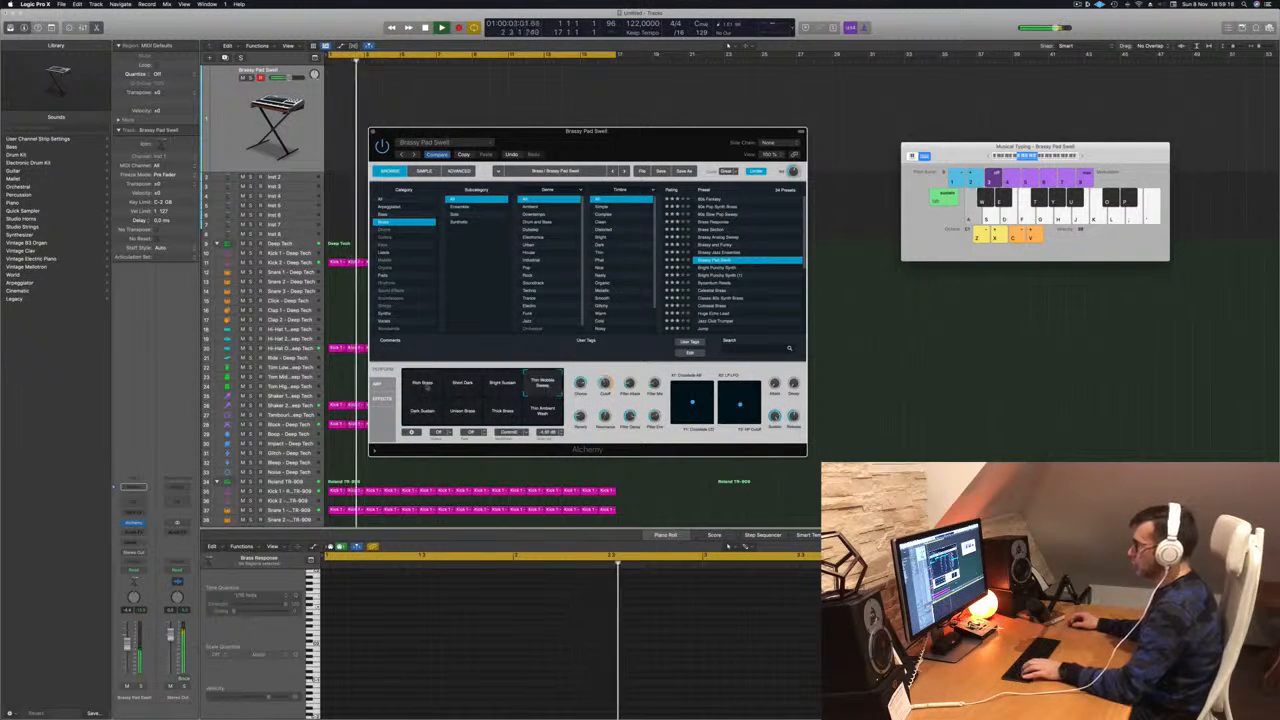
click(422, 386)
click(459, 411)
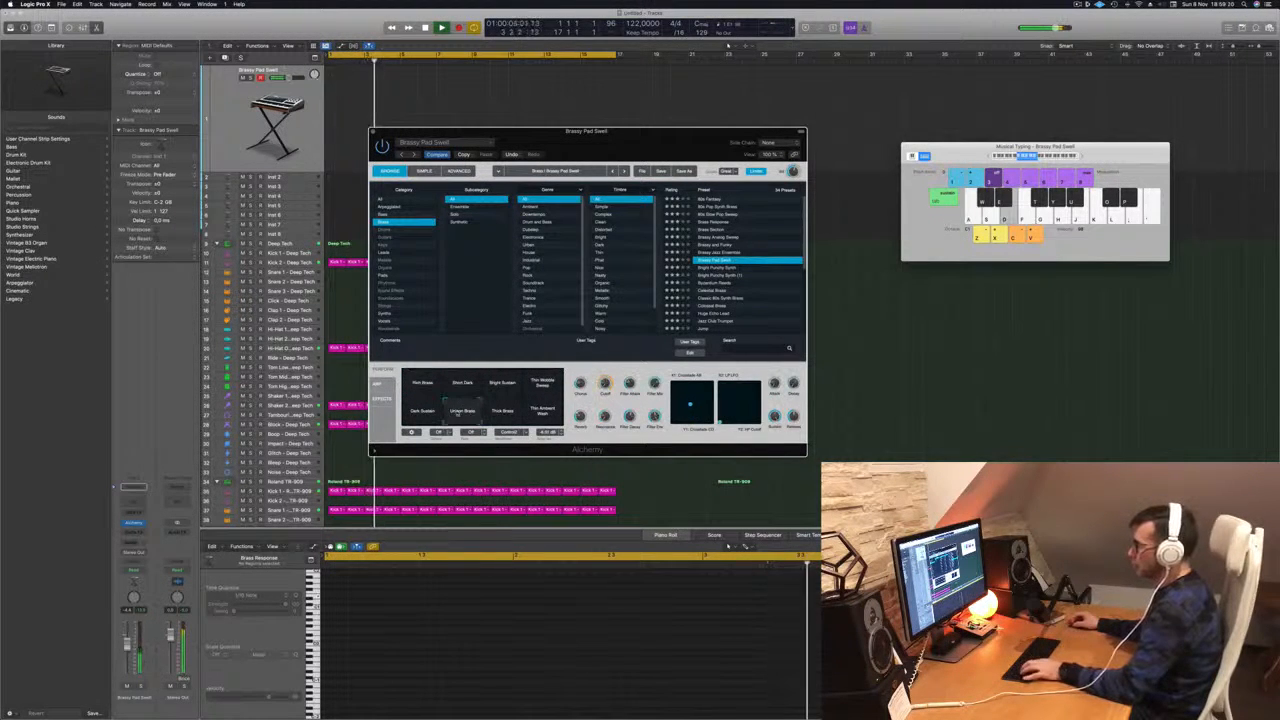
click(419, 413)
click(500, 413)
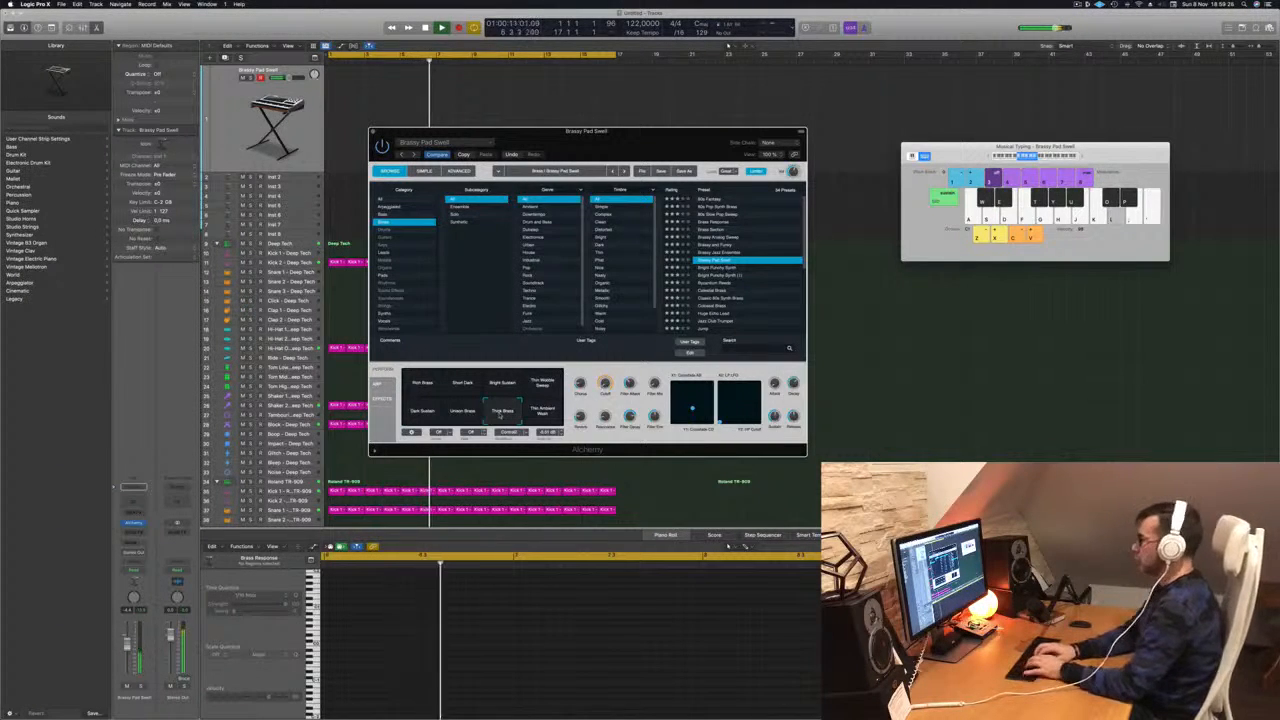
Rehearse a descending brass melody with Thick Brass over the looping drums.
key(k)
key(h)
key(g)
key(f)
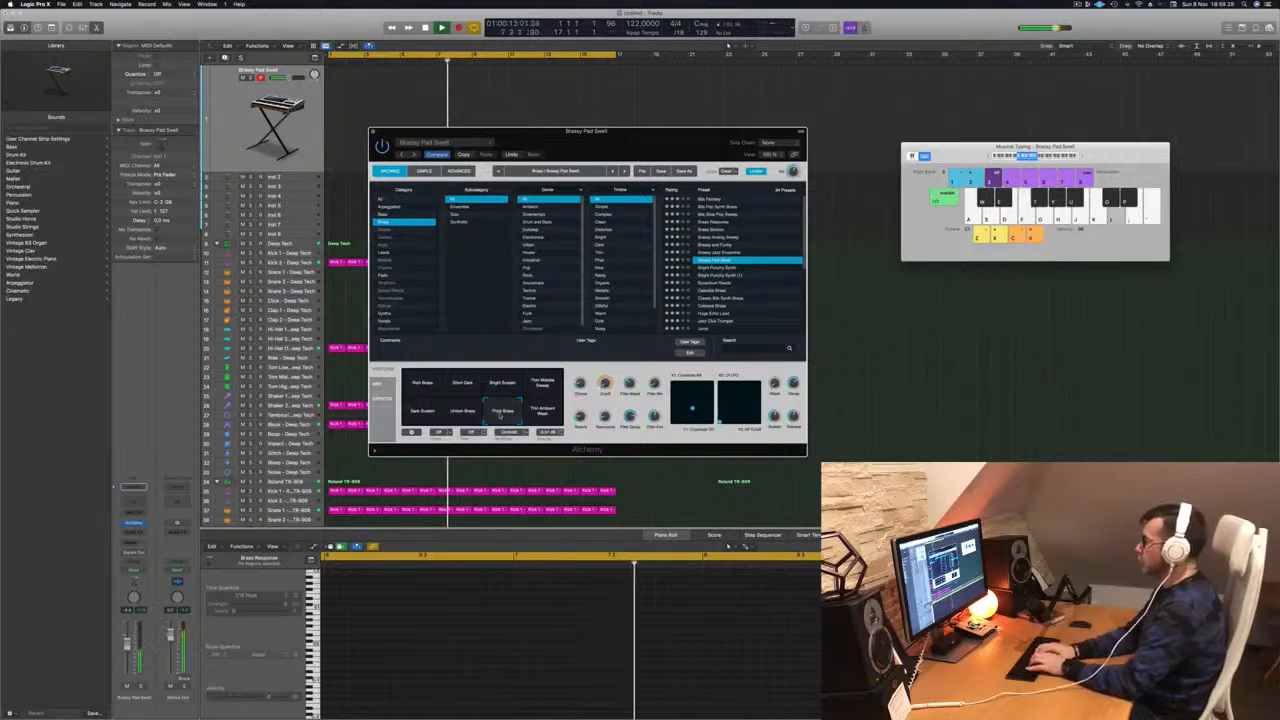
key(semicolon)
key(l)
key(k)
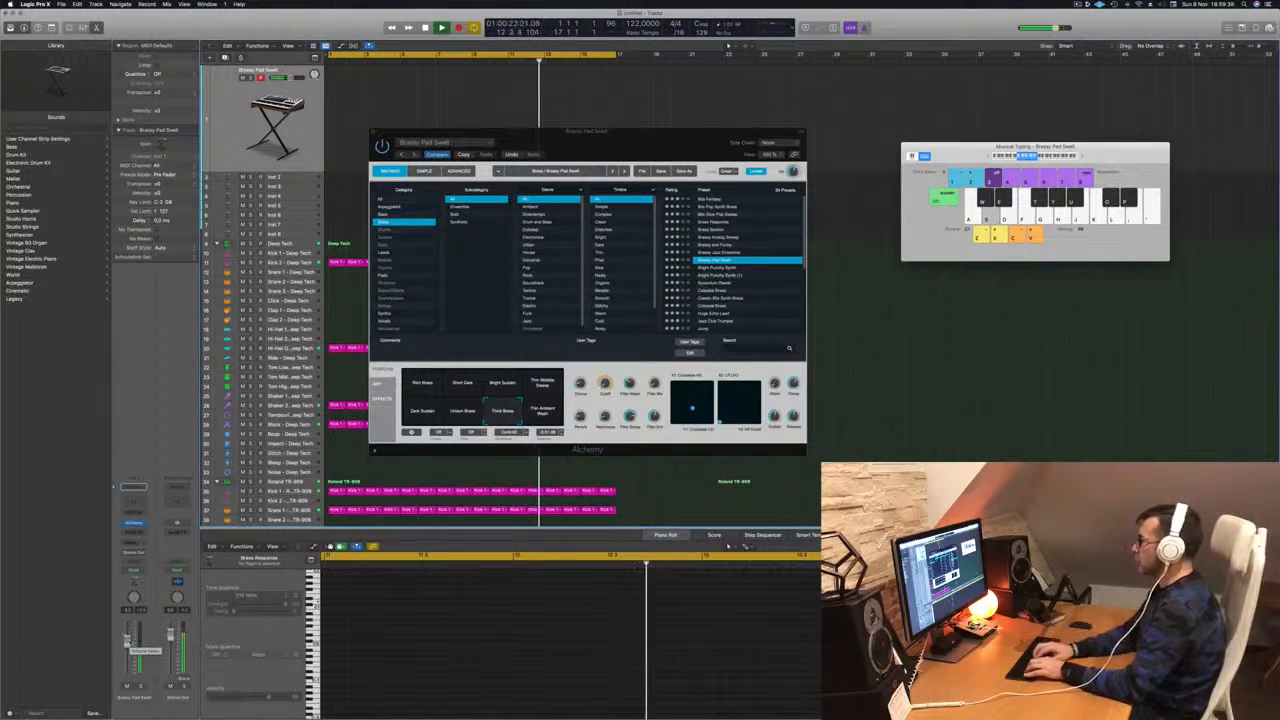
key(k)
key(apostrophe)
key(l)
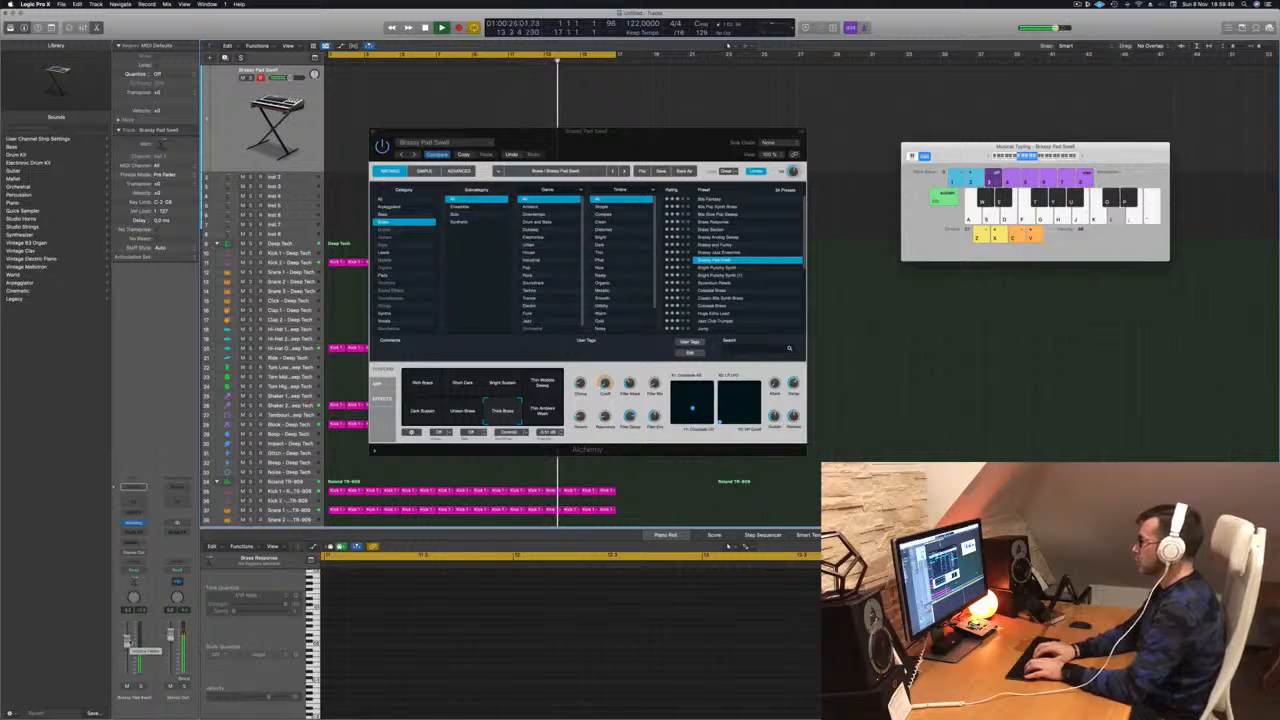
key(k)
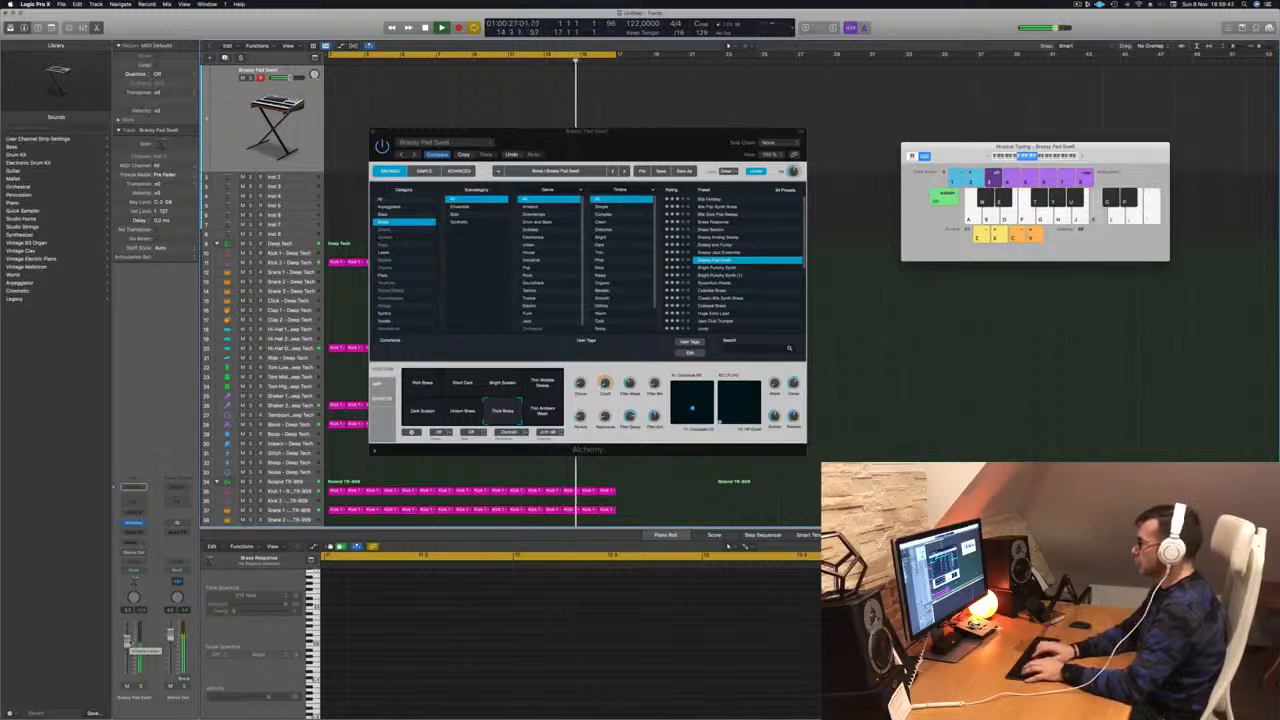
Start recording on the brass track and play the descending melody with held low notes across bars 1 to 4.
key(r)
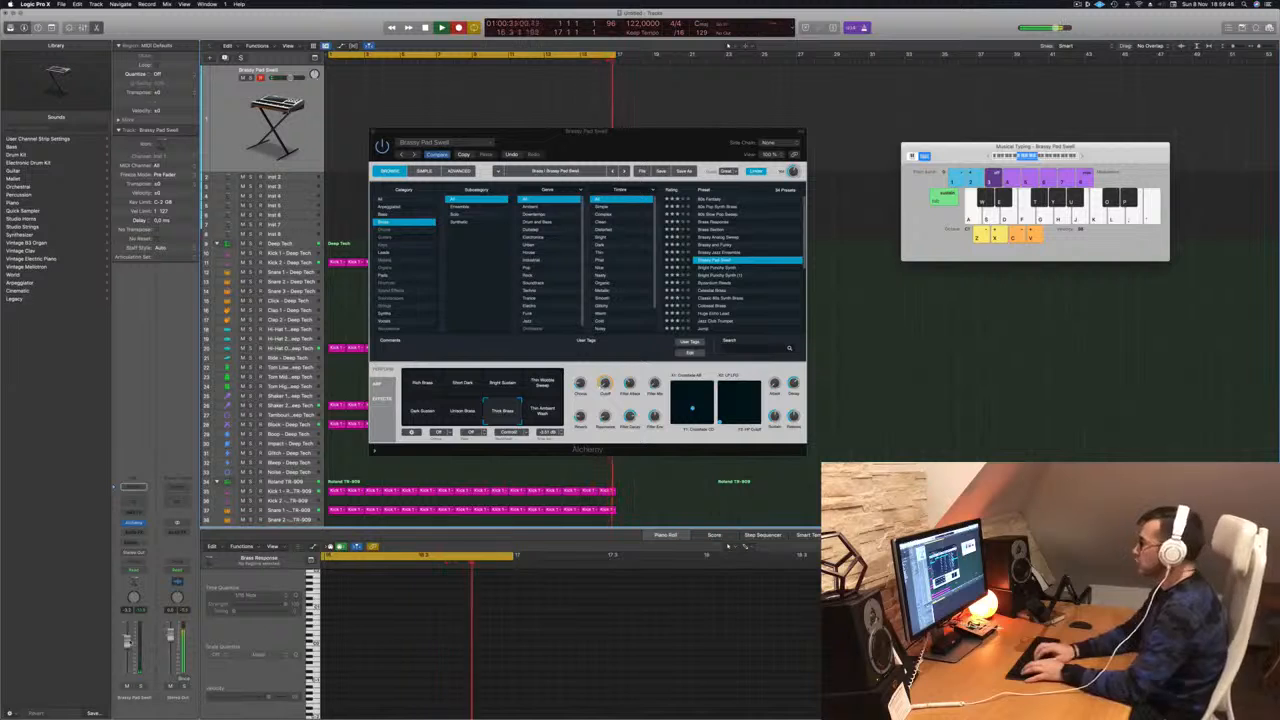
key(apostrophe)
key(l)
key(k)
key(j)
key(s)
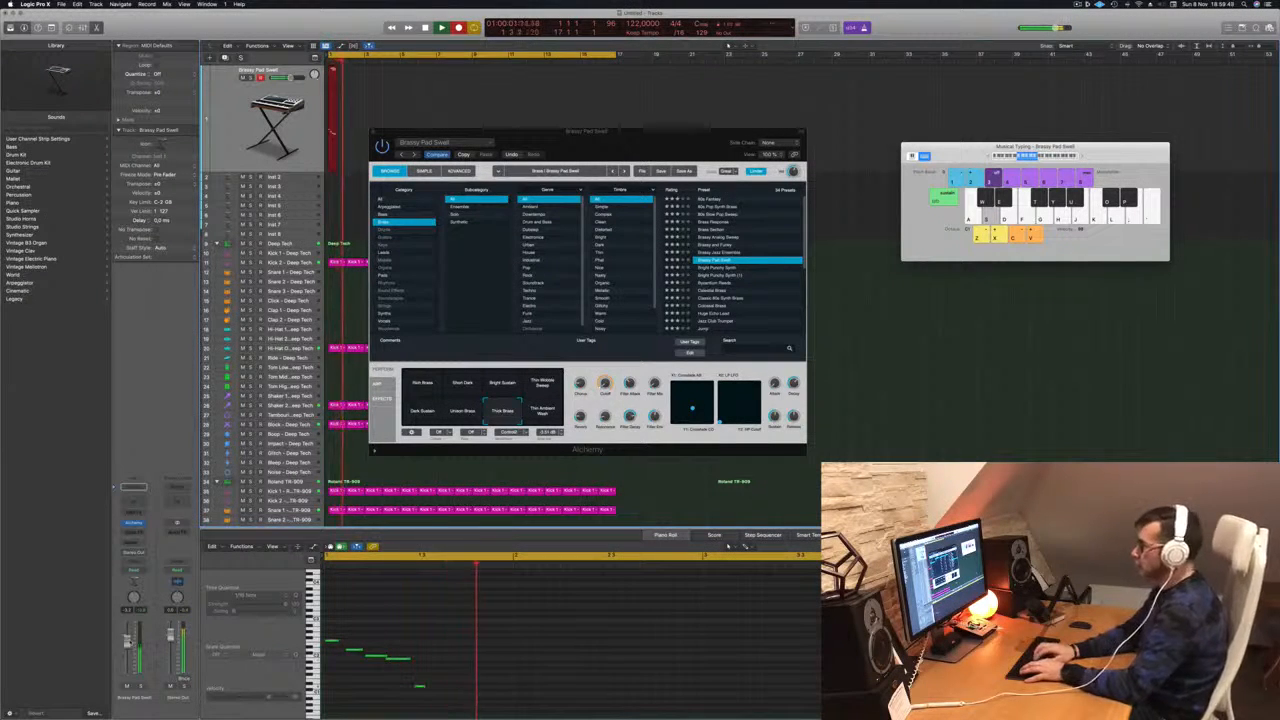
key(j)
key(k)
key(s)
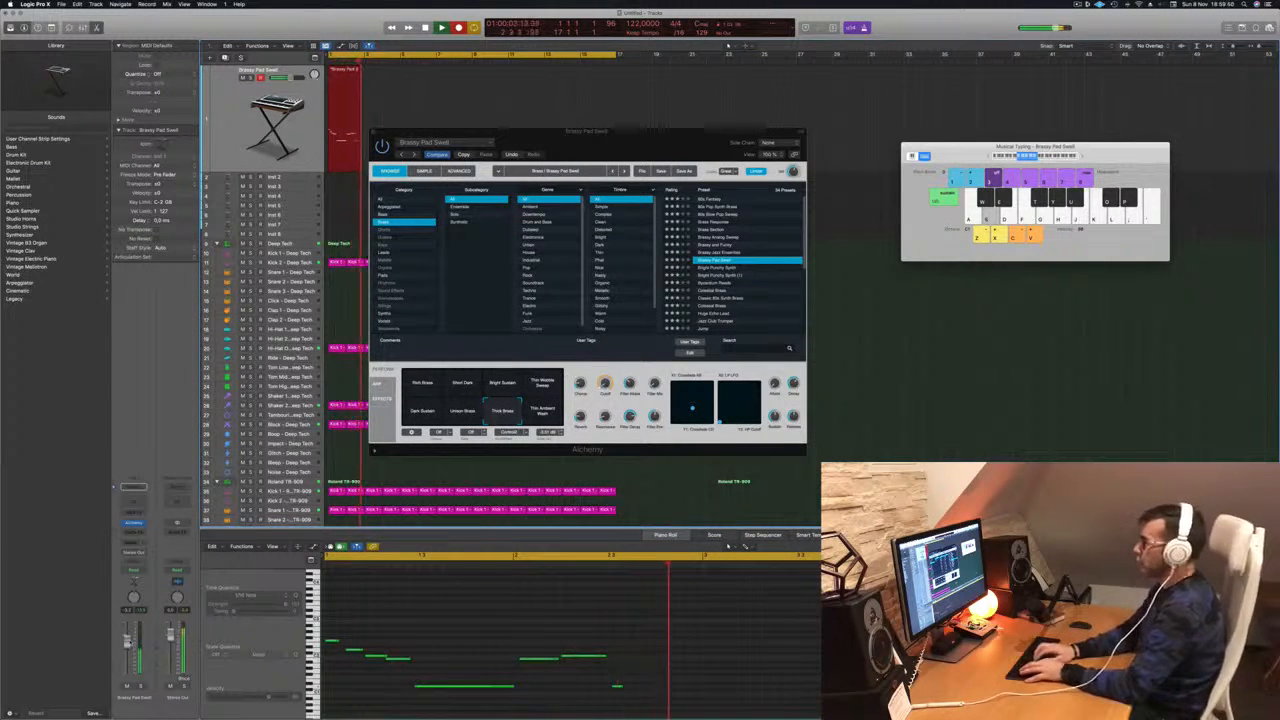
key(apostrophe)
key(l)
key(k)
key(j)
key(s)
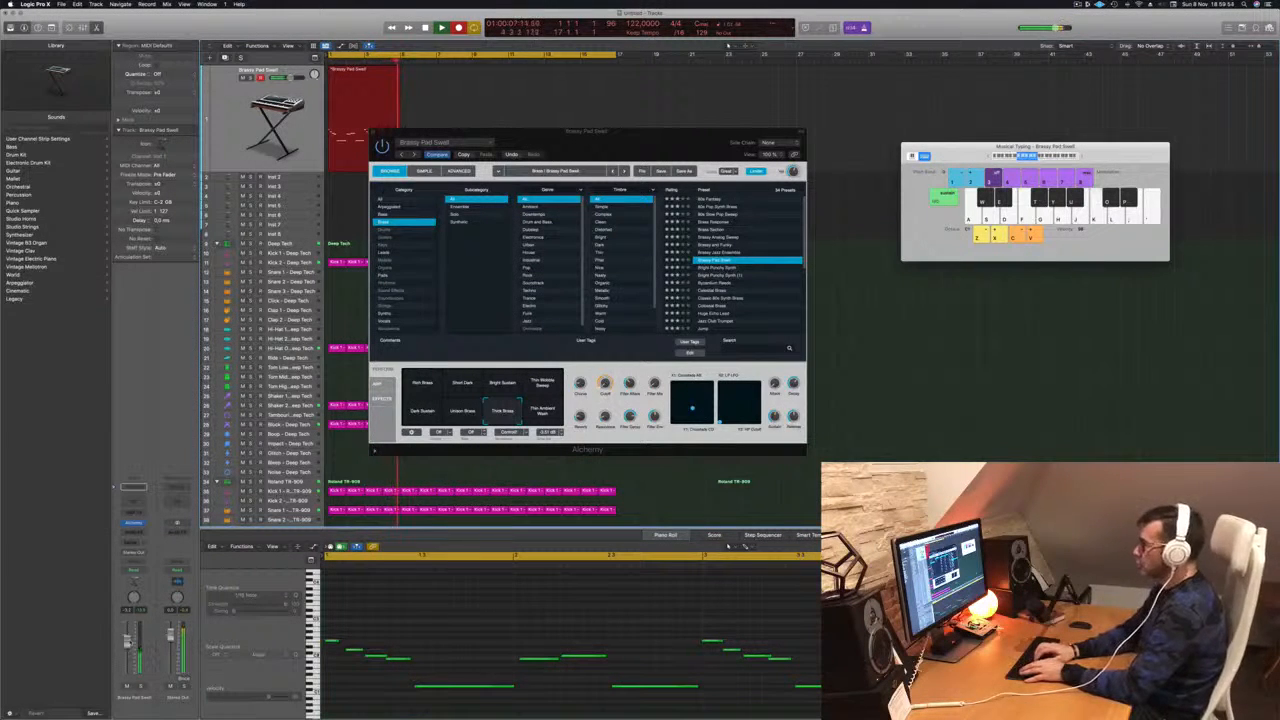
key(l)
key(k)
key(j)
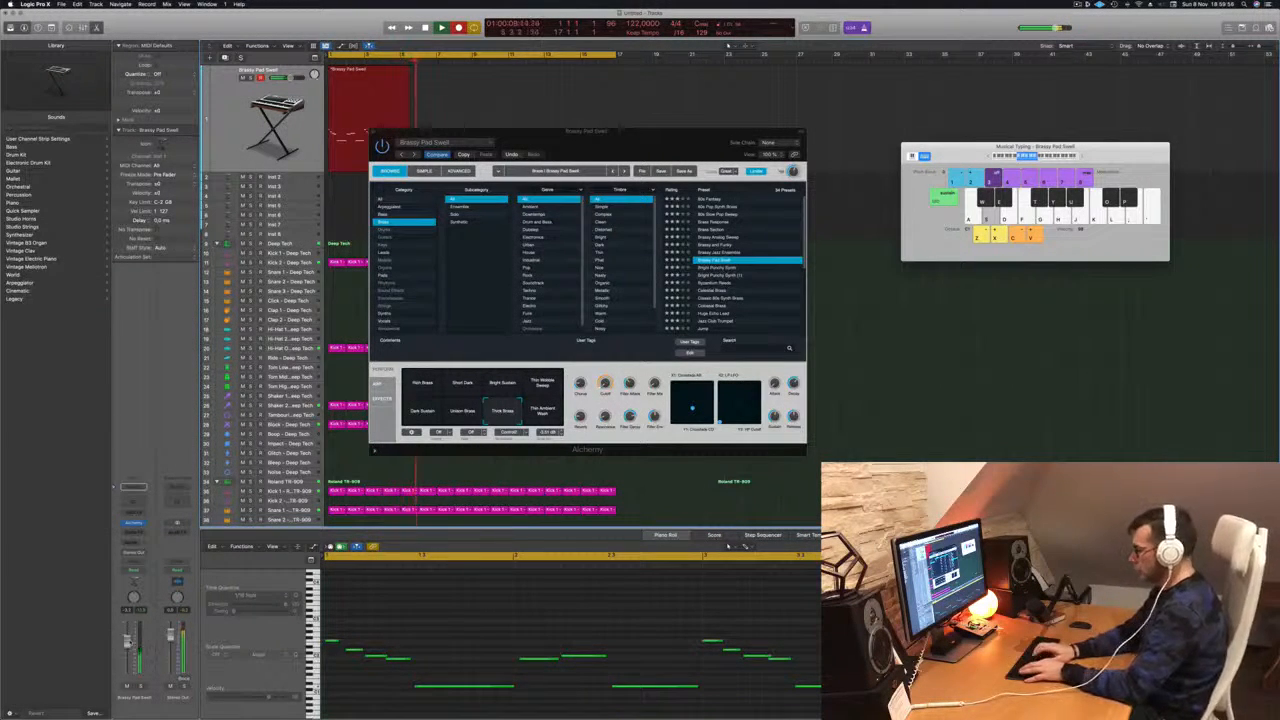
Continue recording the brass melody through bars 5 to 8 with varied low notes ending the phrases.
key(j)
key(a)
key(s)
key(d)
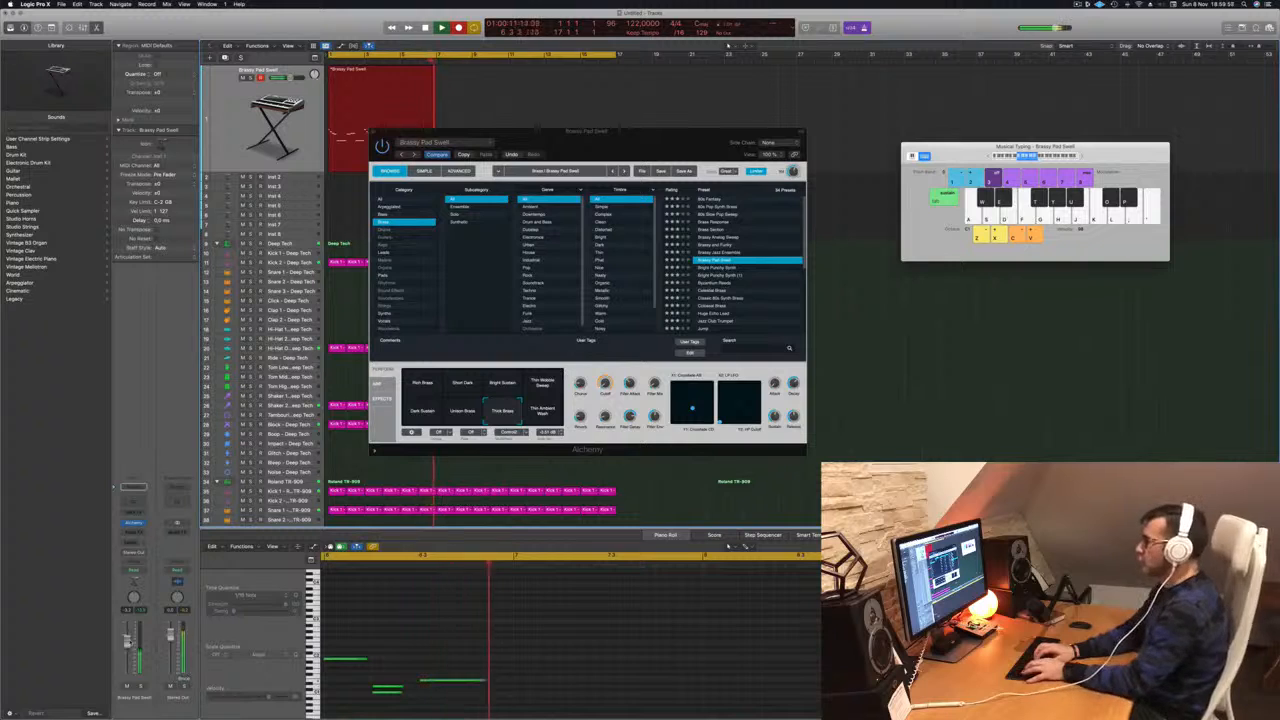
key(apostrophe)
key(l)
key(k)
key(j)
key(d)
key(s)
key(s)
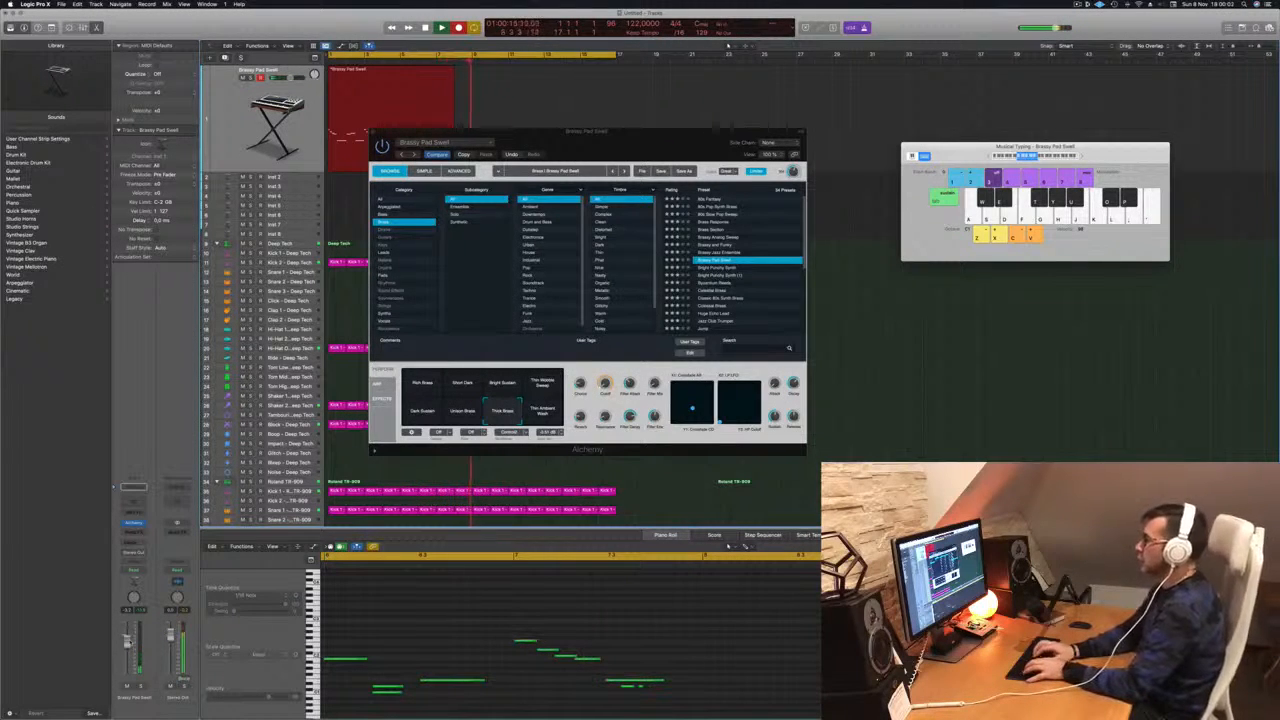
Record further variations of the descending brass melody across bars 9 to 16 to complete the take.
key(apostrophe)
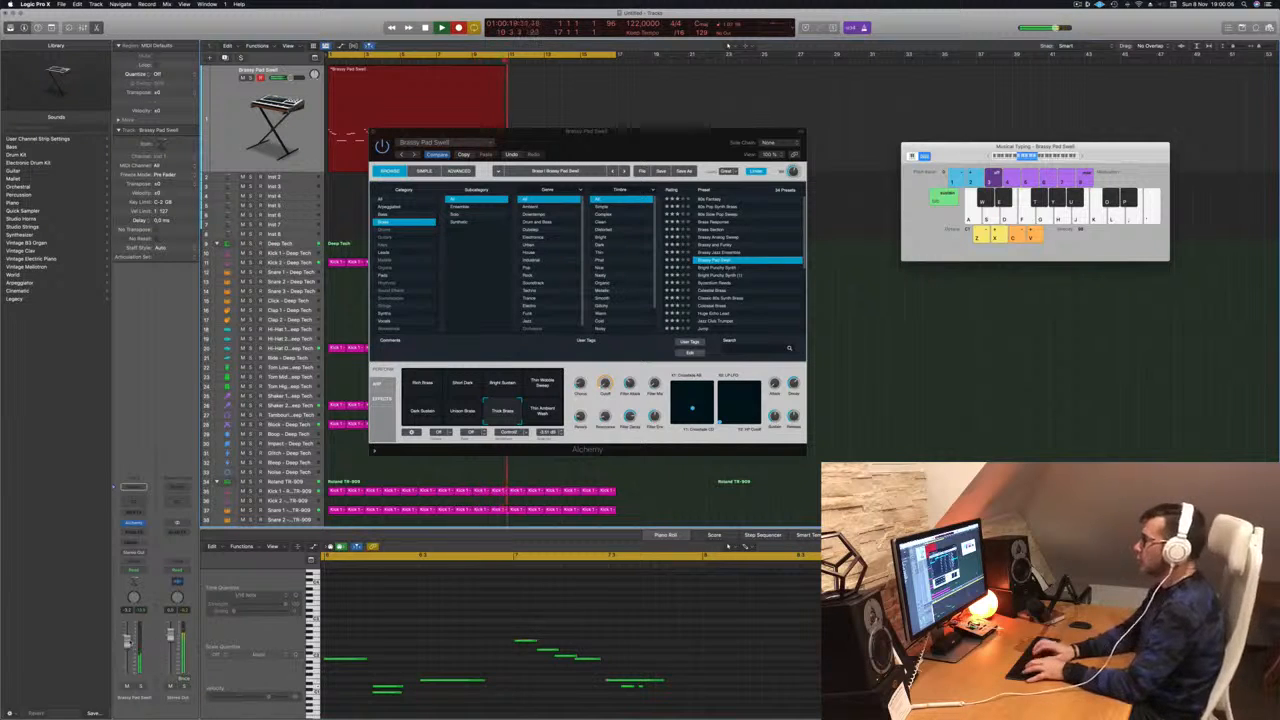
key(apostrophe)
key(l)
key(semicolon)
key(k)
key(j)
key(d)
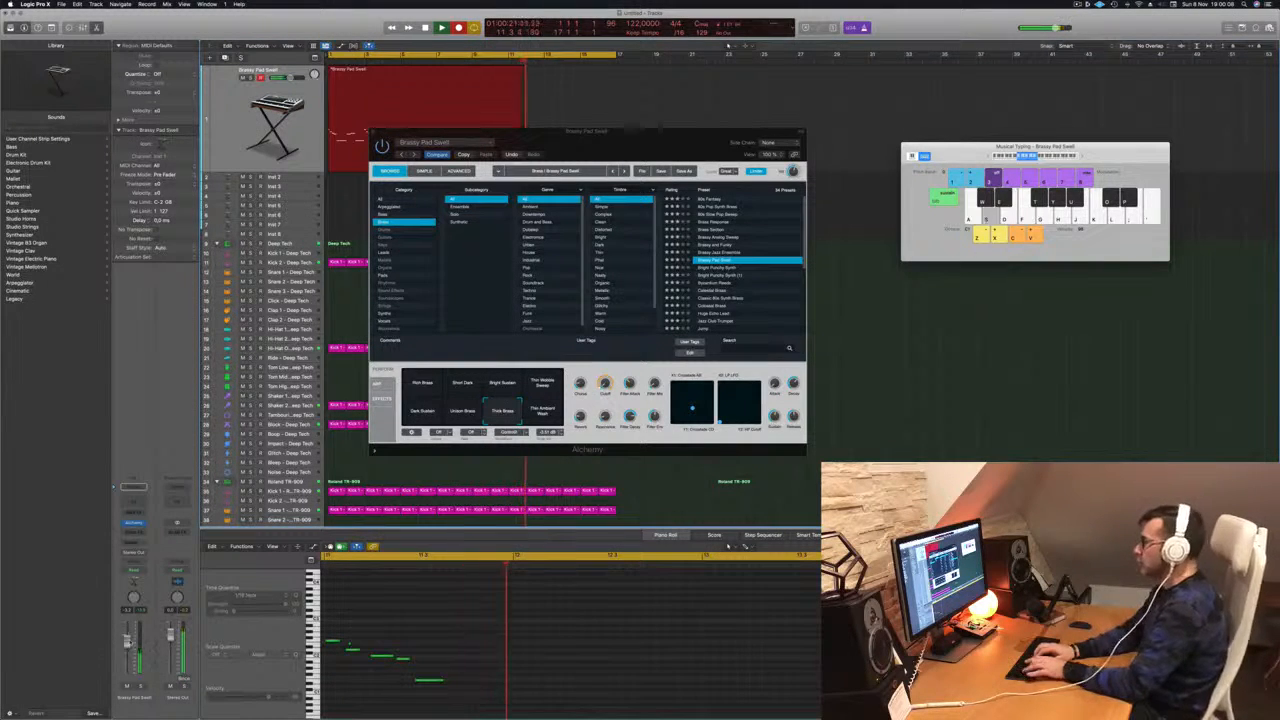
key(d)
key(j)
key(apostrophe)
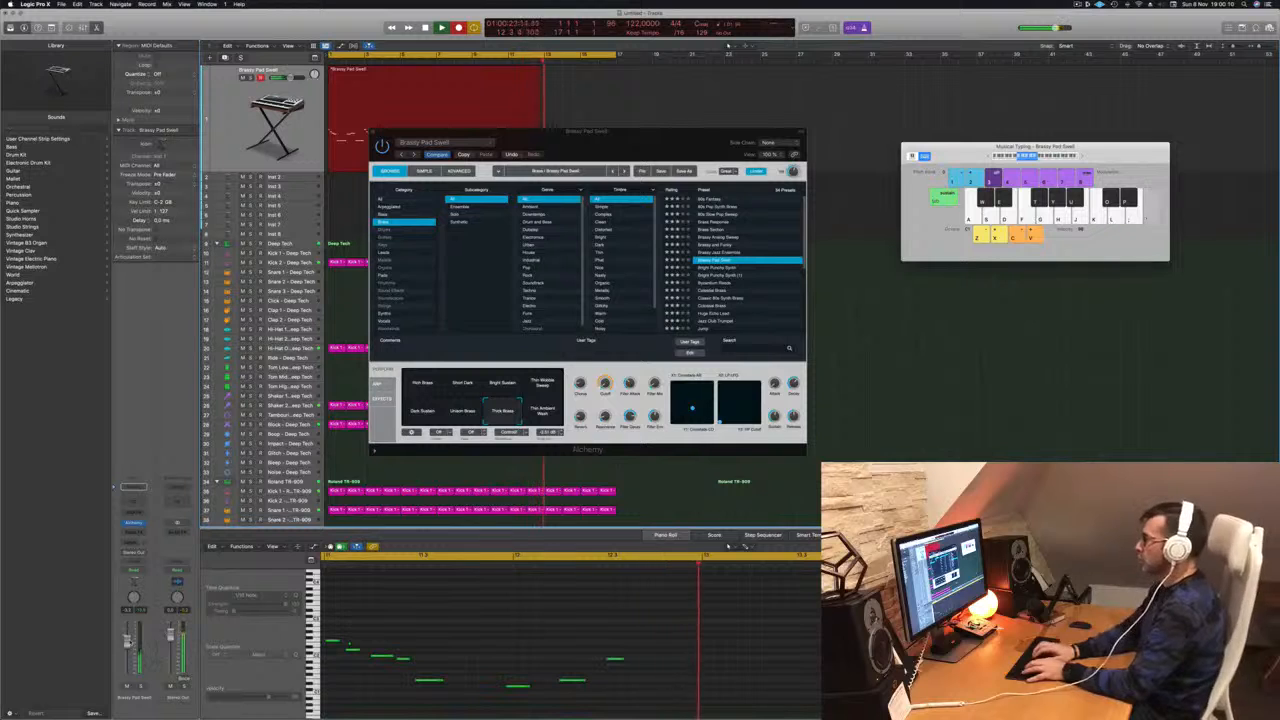
key(l)
key(k)
key(j)
key(d)
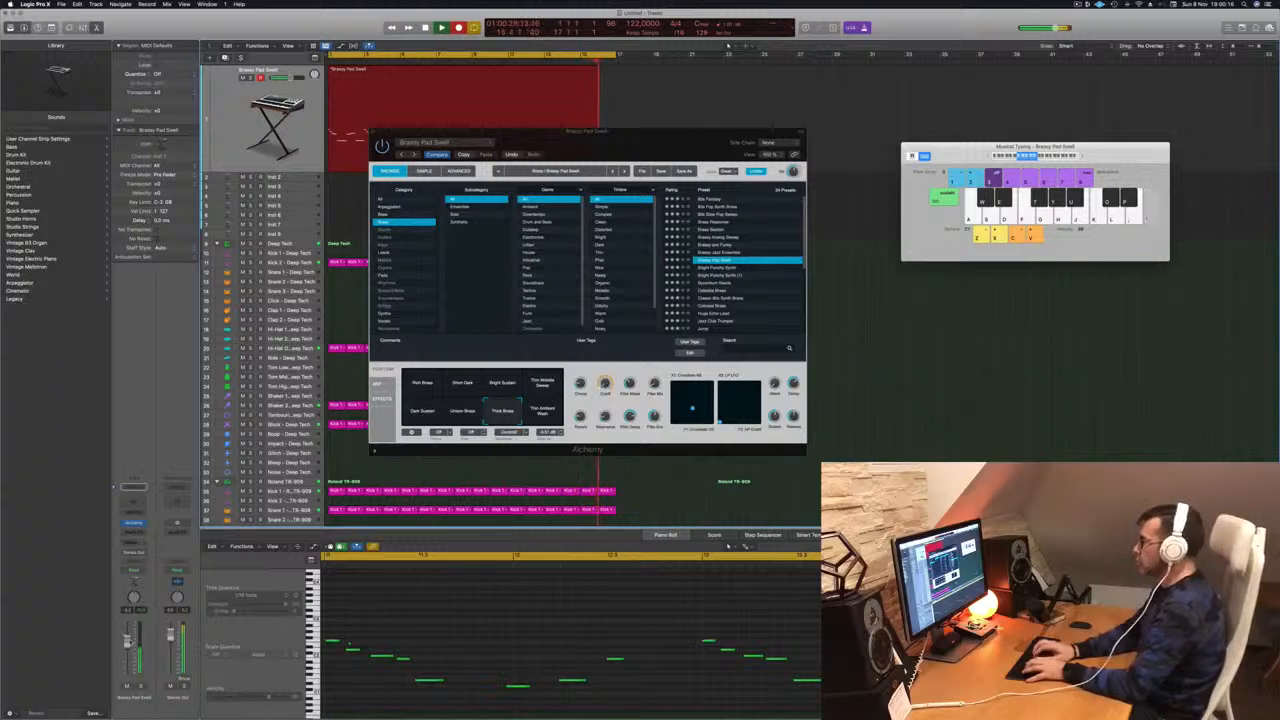
key(l)
key(k)
key(j)
key(d)
key(l)
key(d)
key(k)
key(d)
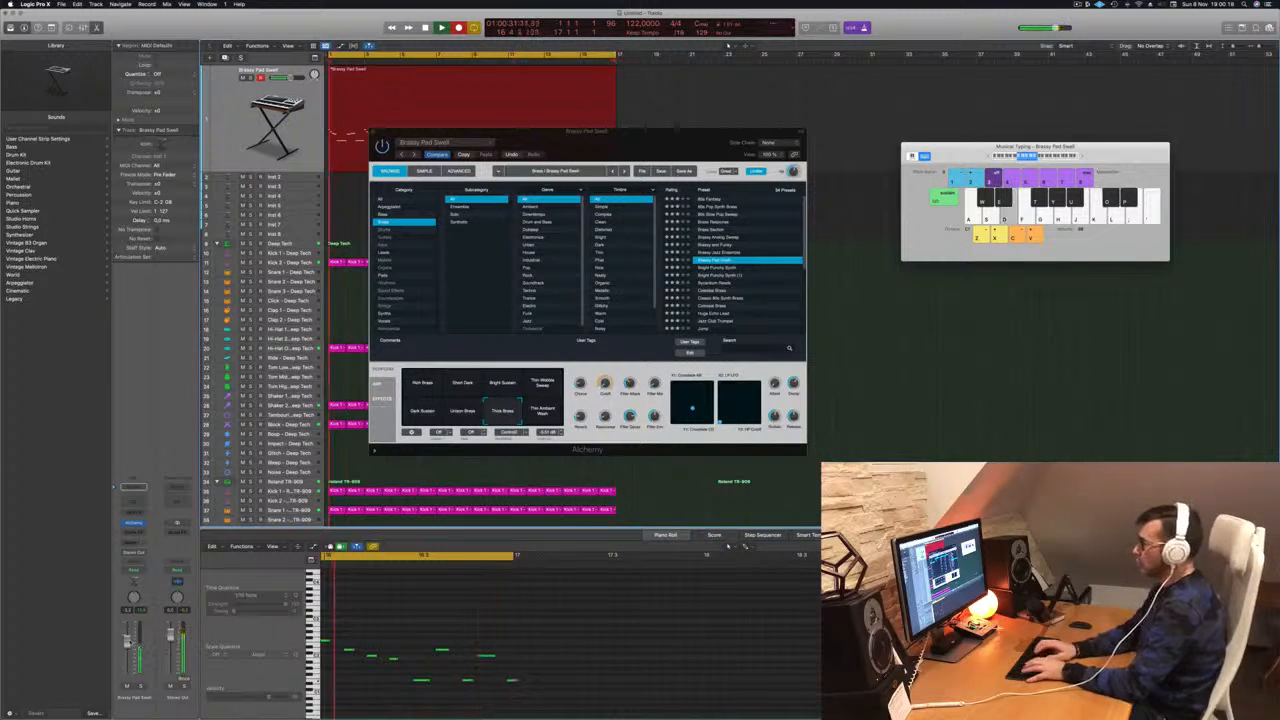
Move the Alchemy window clear of the recorded brass region and quantize the recording to 1/16 notes.
drag(712, 134, 1094, 24)
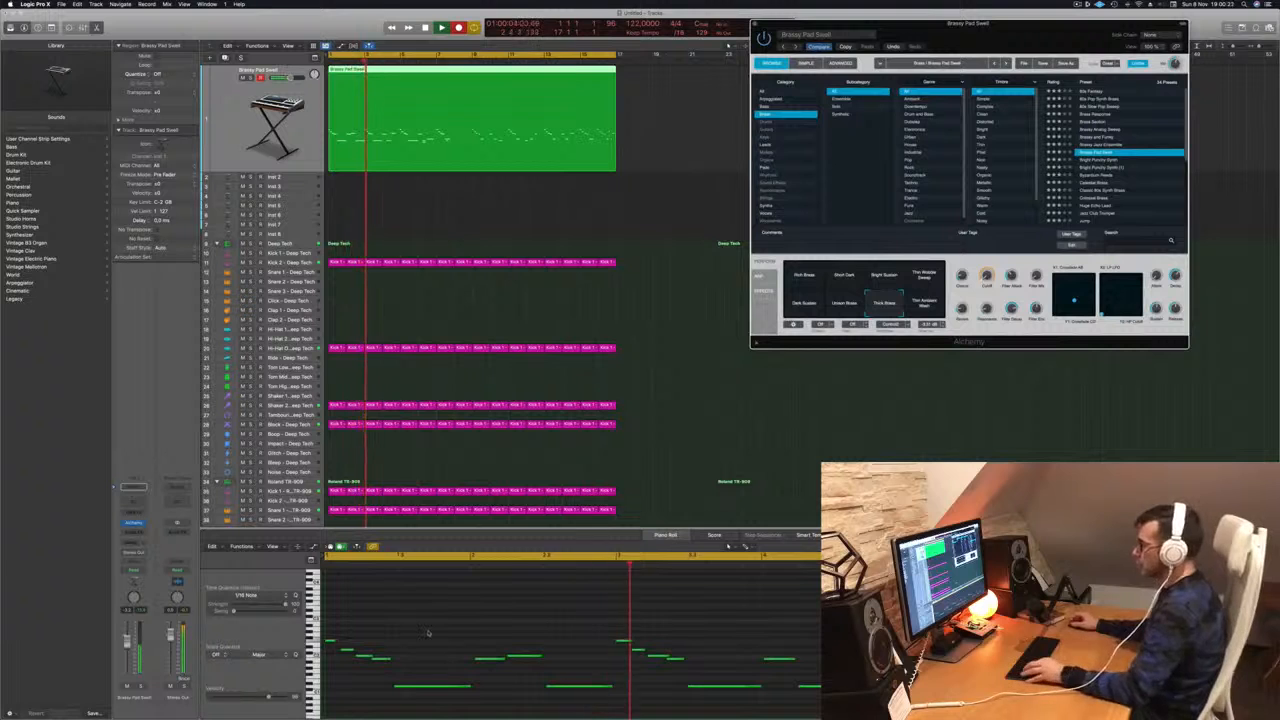
key(space)
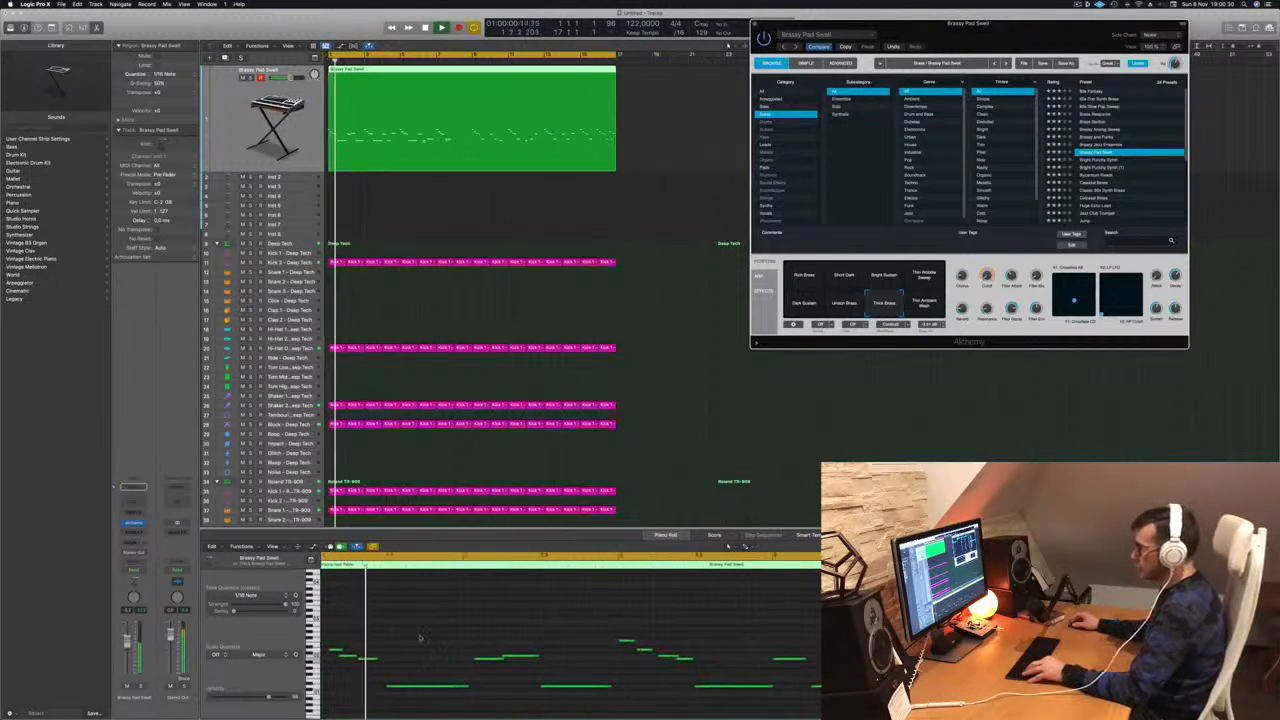
key(space)
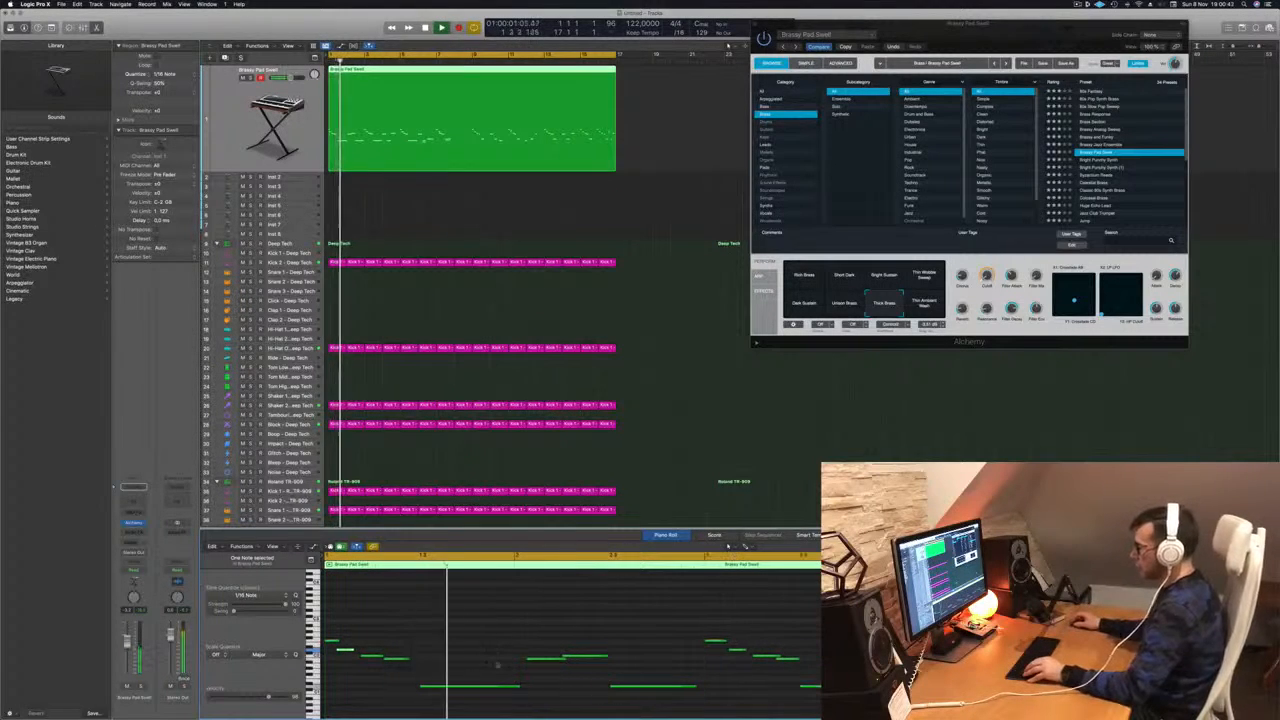
Shorten the first long low note to end just before bar 2 and adjust the bar 2 notes, replaying the phrase to check.
drag(518, 686, 509, 686)
key(space)
key(space)
drag(527, 638, 619, 670)
key(space)
key(space)
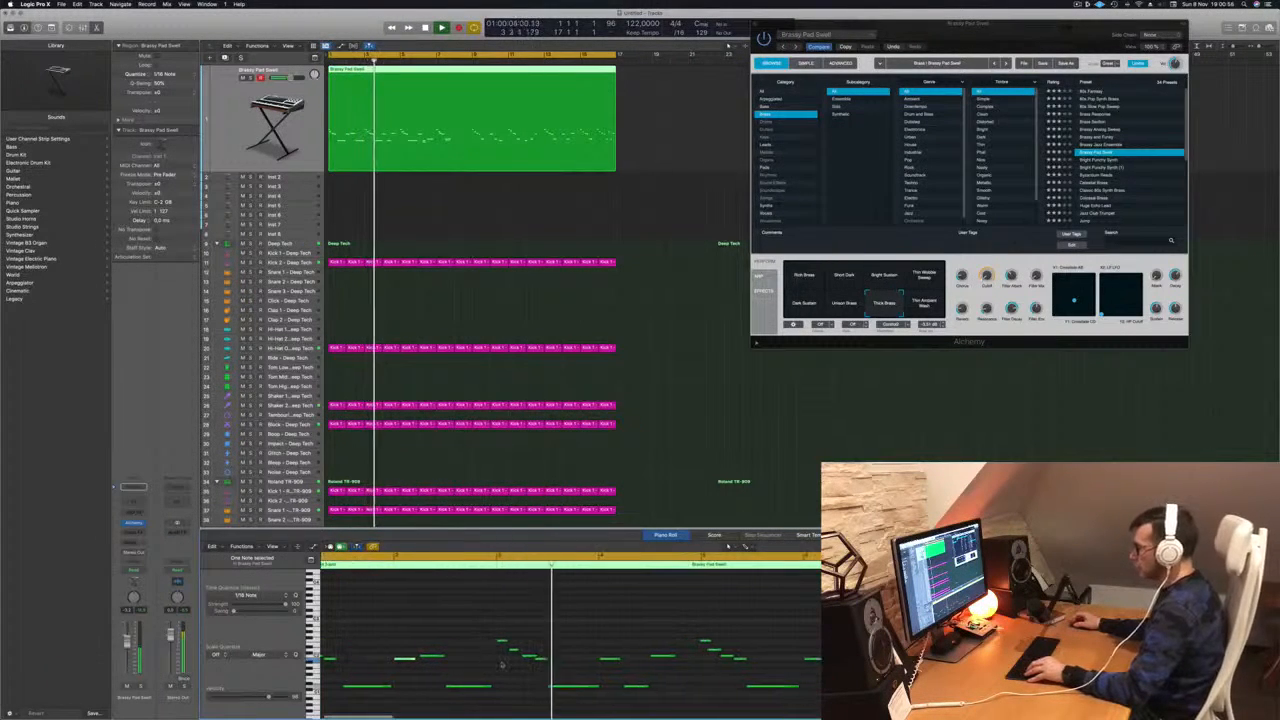
key(Return)
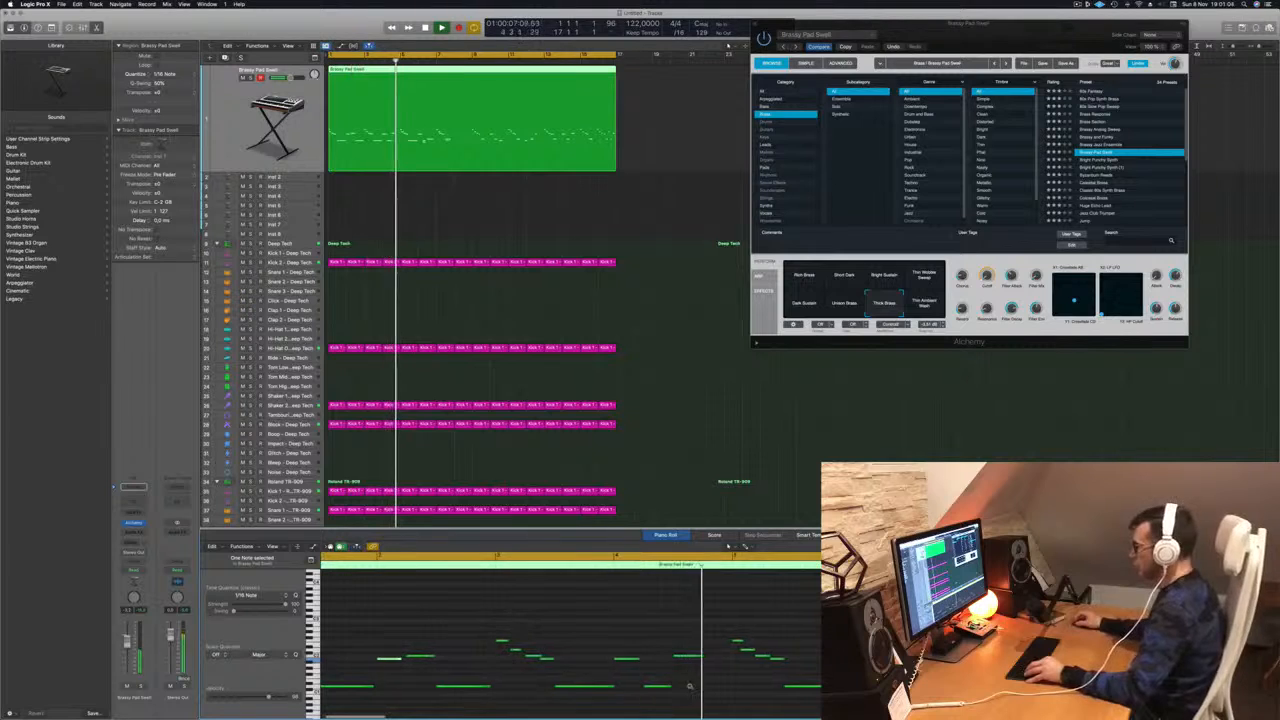
key(Return)
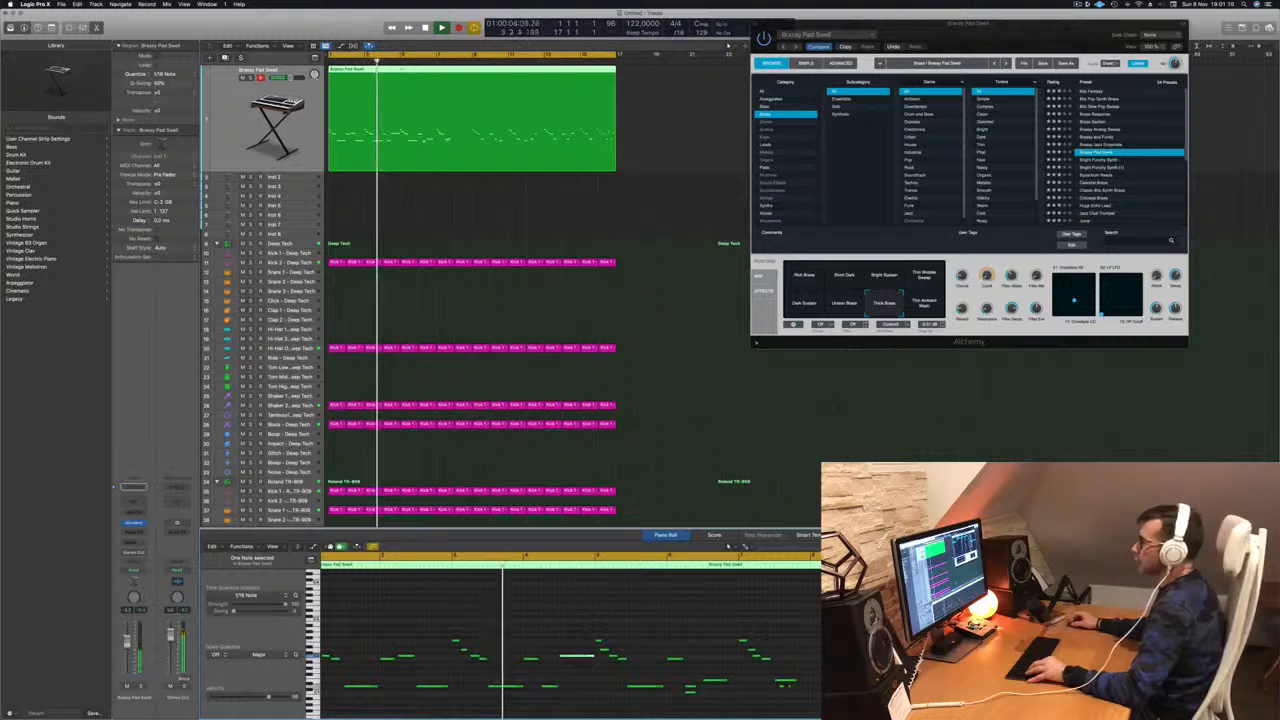
Split the recorded brass region at bar 5, separating the first four bars from the rest of the take.
drag(400, 178, 400, 70)
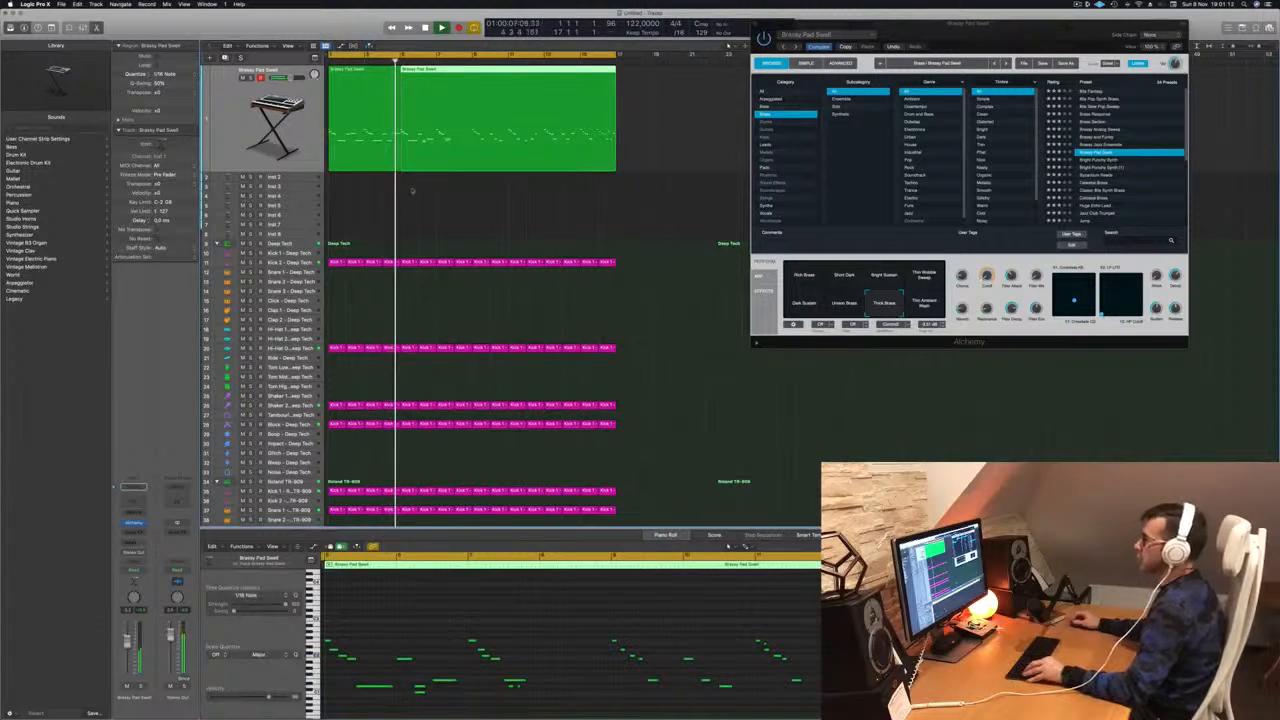
key(super+Left)
key(super+Left)
key(super+Left)
key(super+Left)
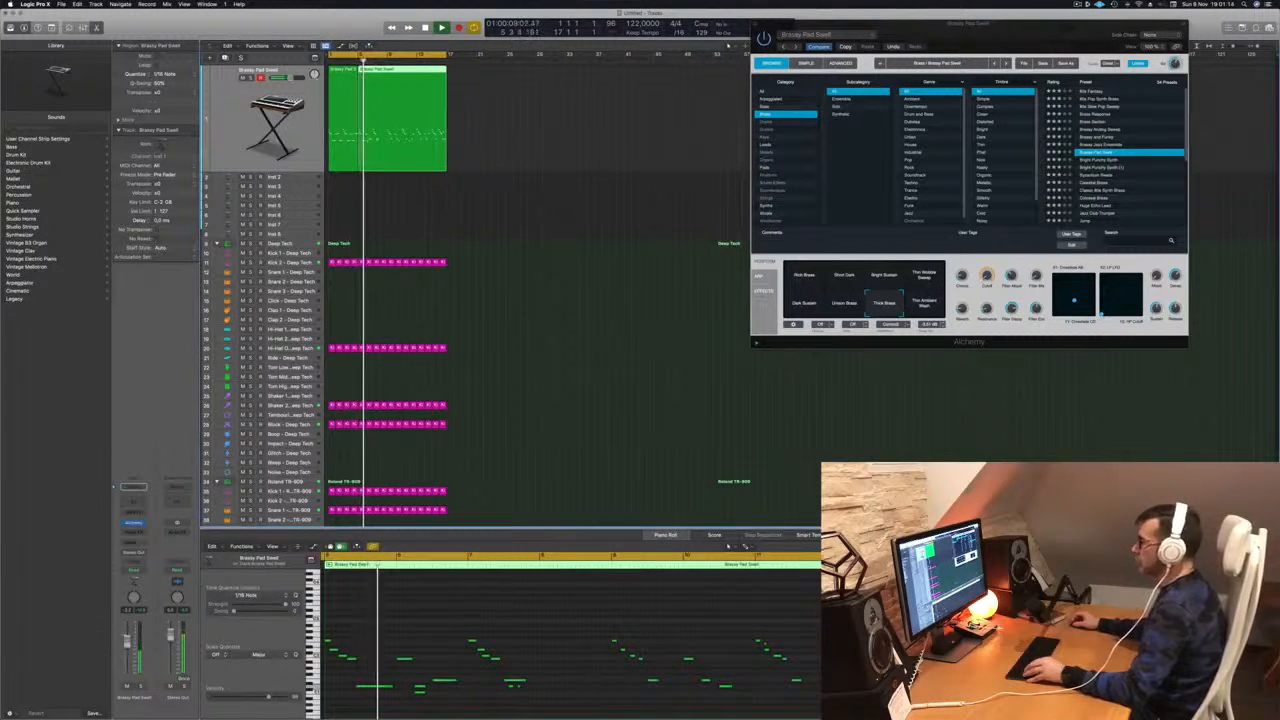
Delete the part of the brass take after bar 5 and show the remaining four-bar region's notes in the Piano Roll.
key(Delete)
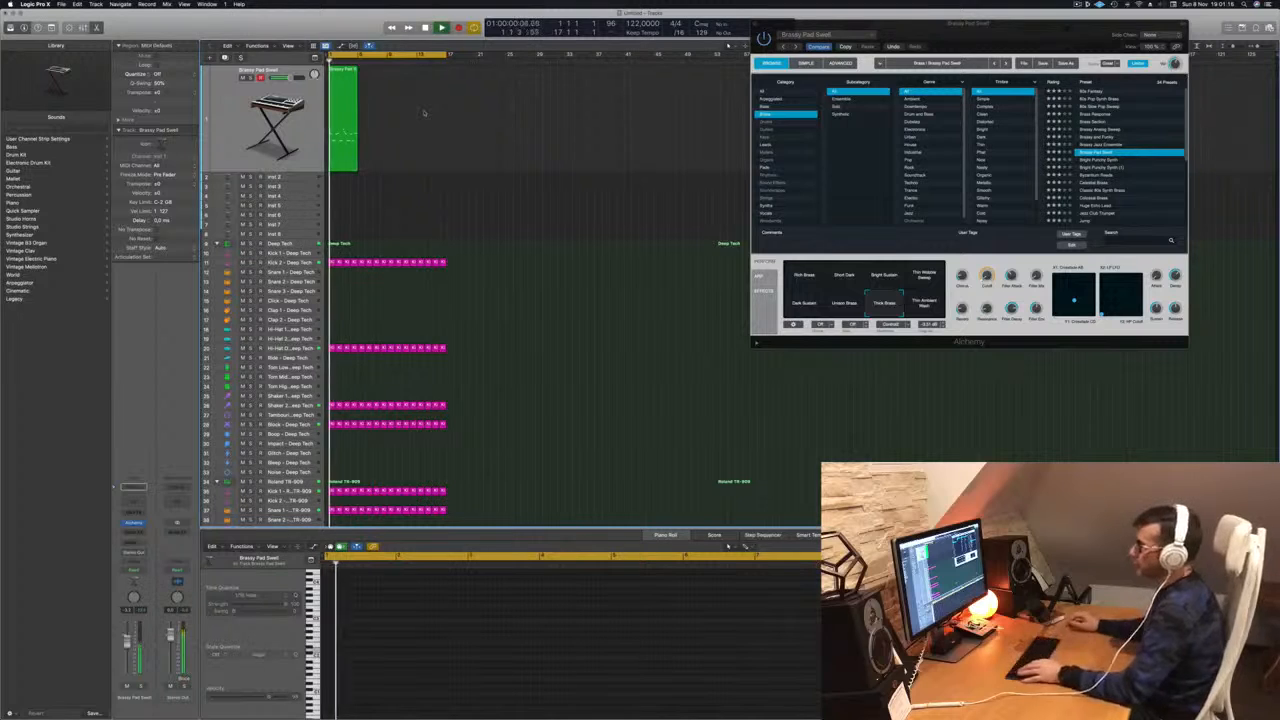
click(350, 115)
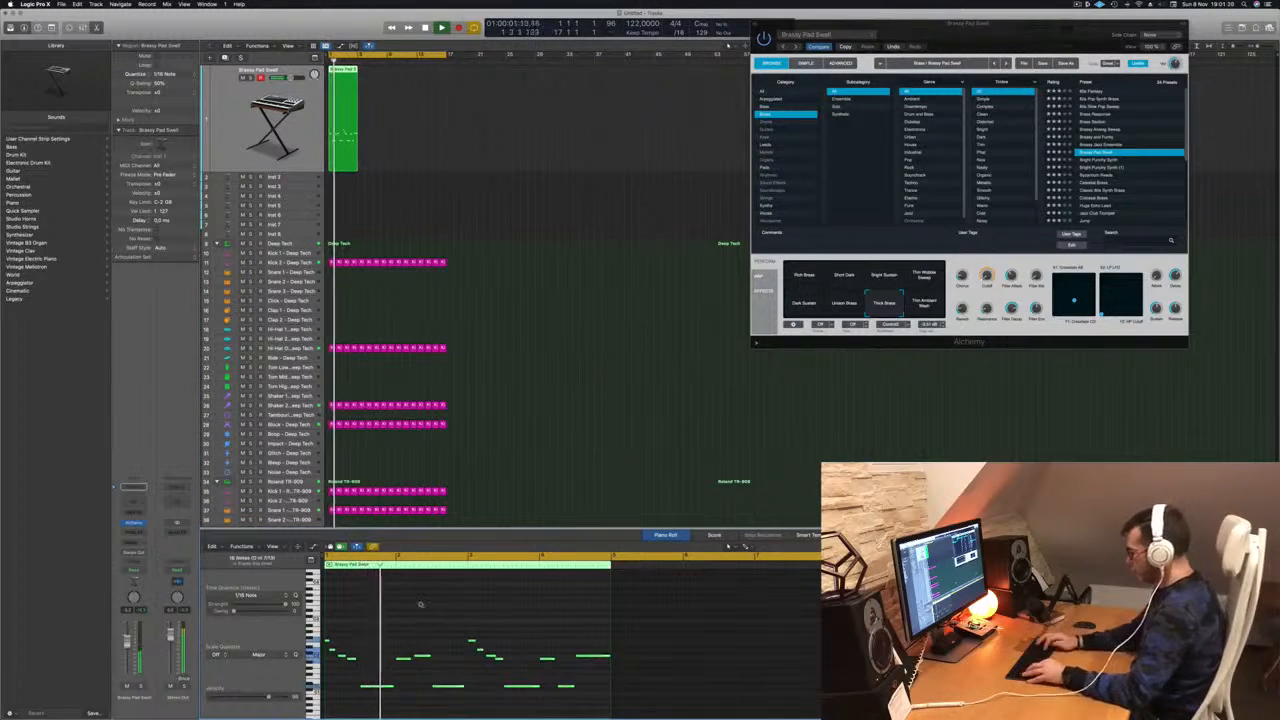
scroll(420, 606, up, 2)
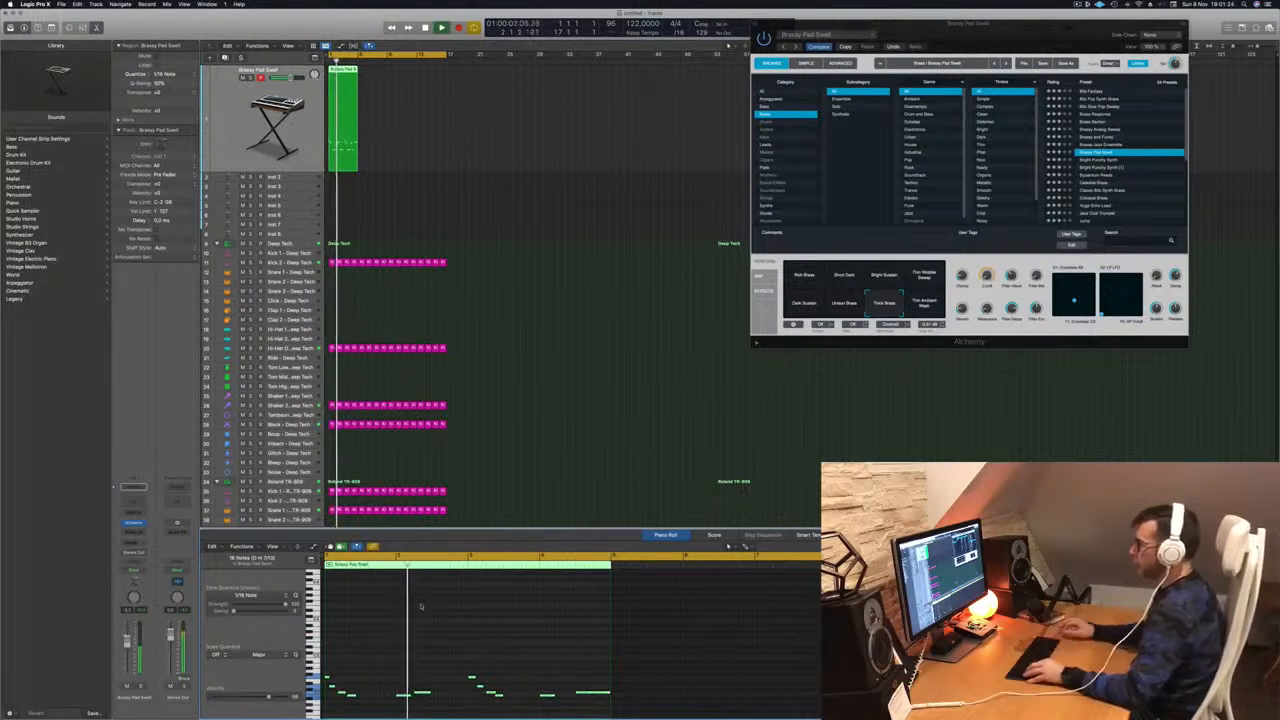
scroll(379, 150, down, 2)
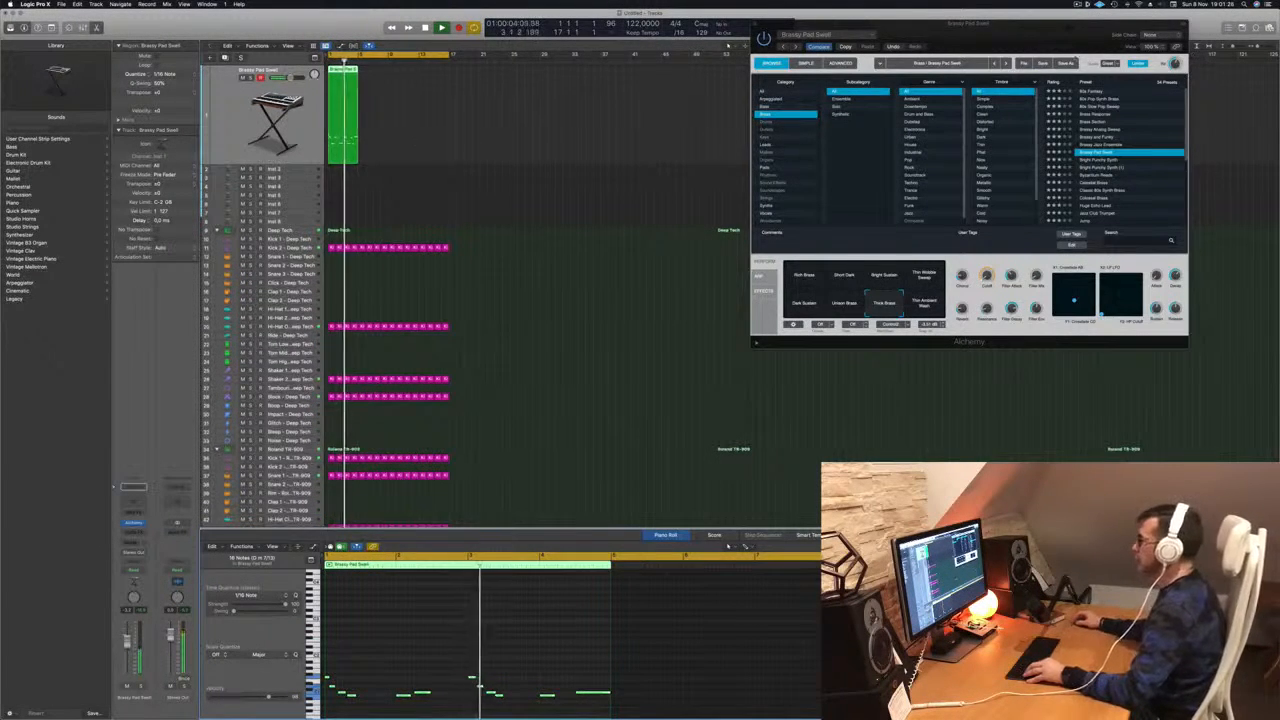
Show the Musical Typing keyboard and move the Alchemy window, set to its Rich Brass variation, clear of the brass region.
key(super+k)
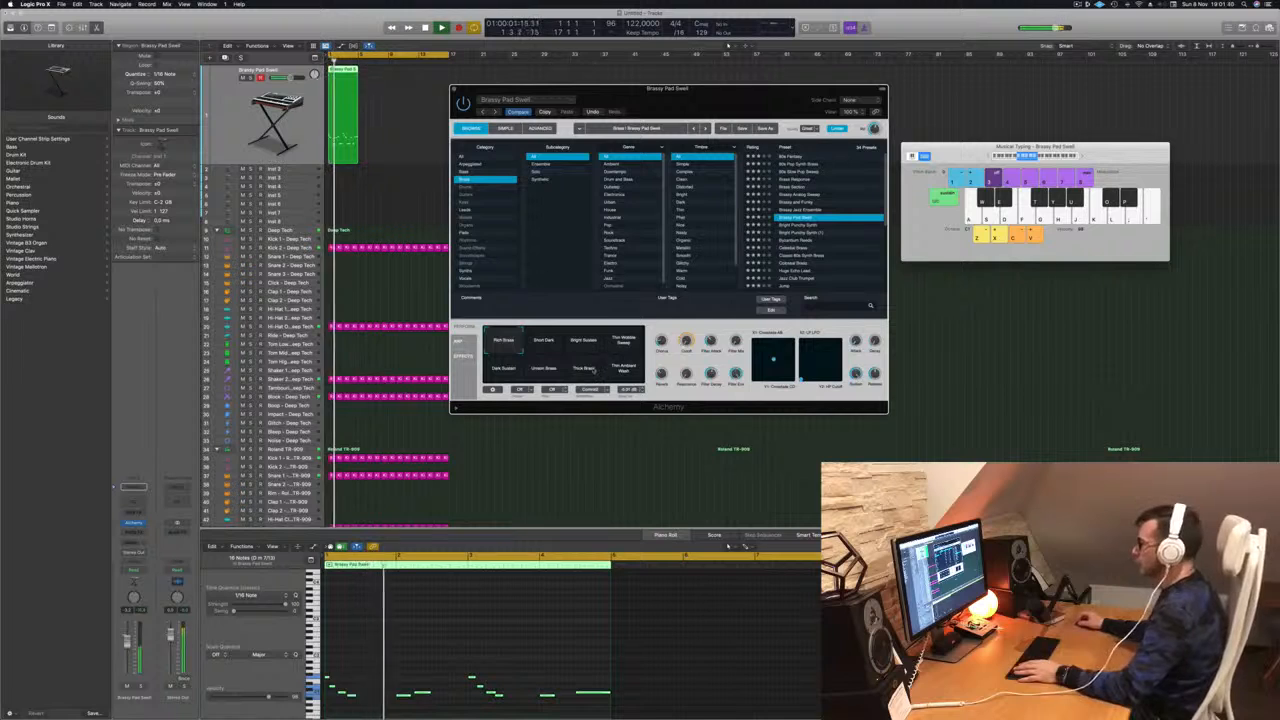
drag(749, 101, 786, 174)
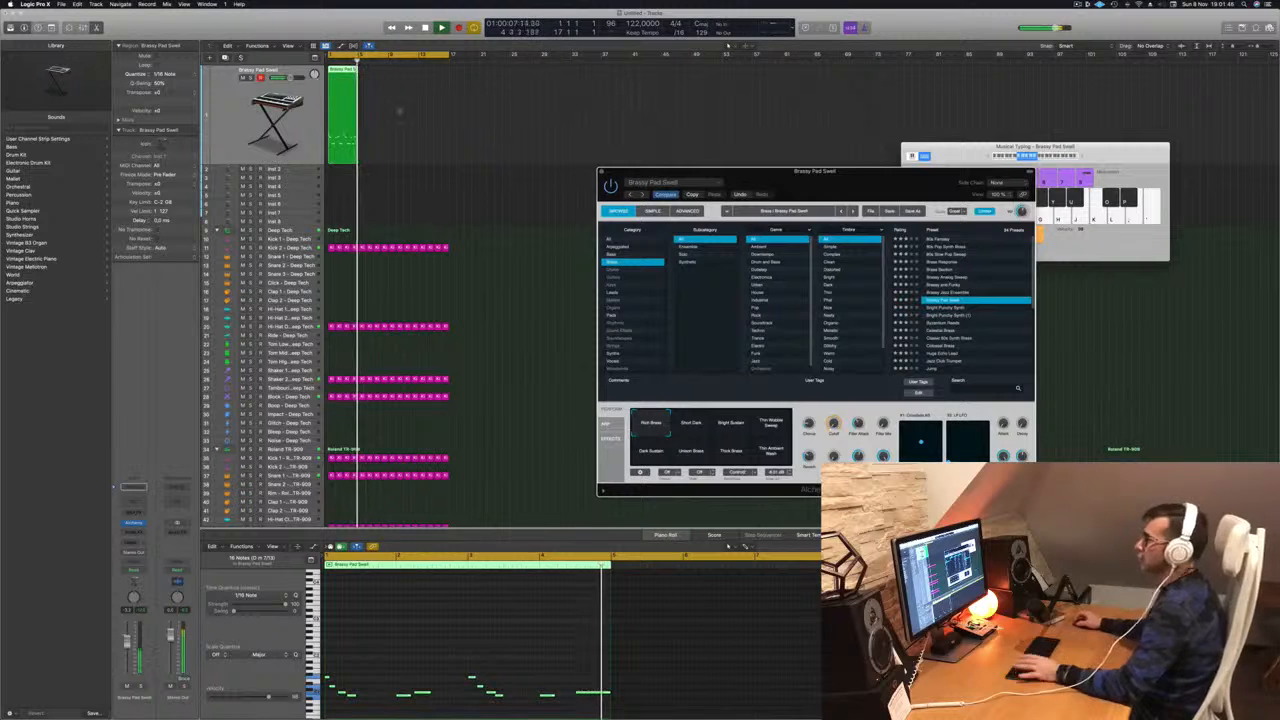
Copy the four-bar brass region three times so it fills all sixteen bars, and play it from the start.
drag(341, 70, 376, 80)
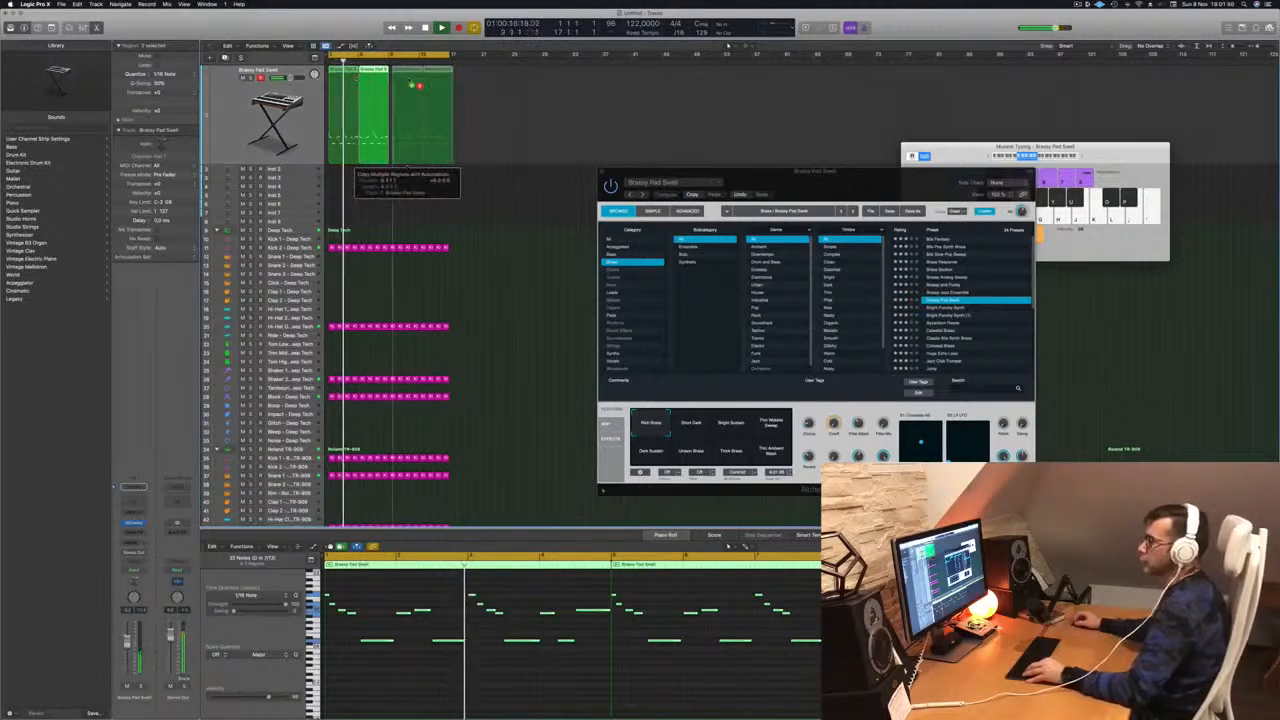
key(super+r)
drag(773, 176, 656, 125)
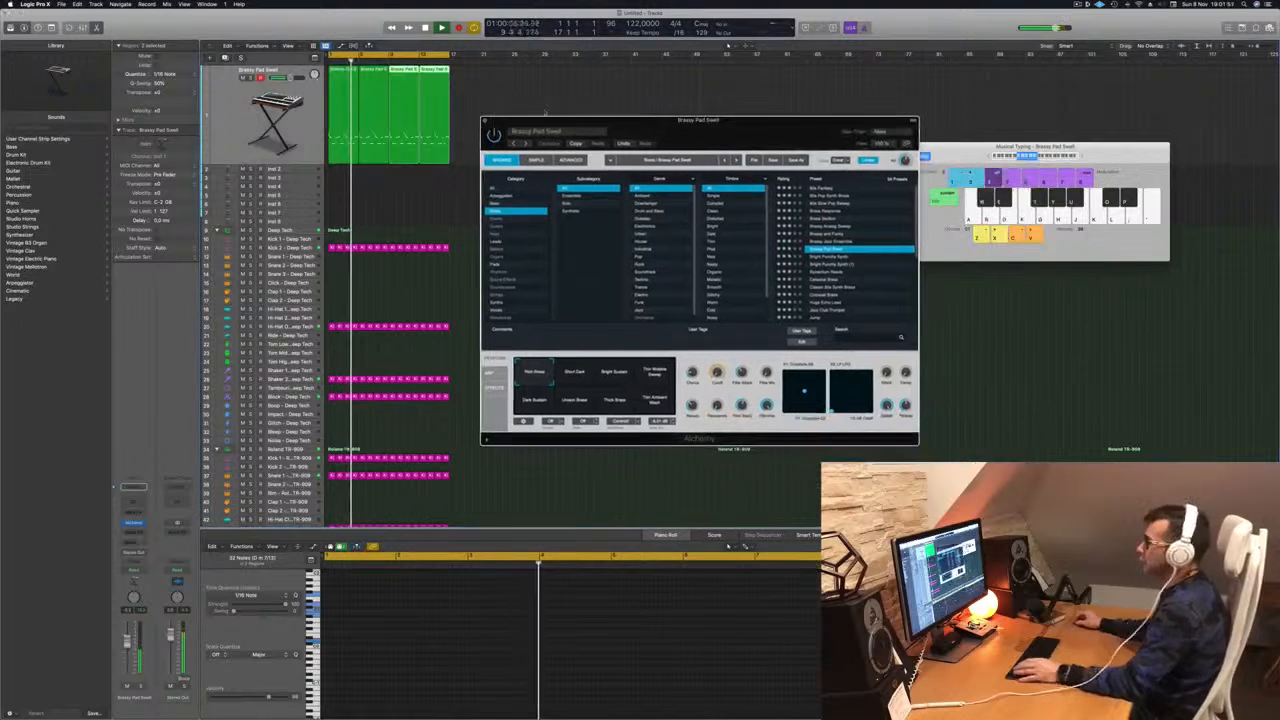
click(225, 114)
key(Return)
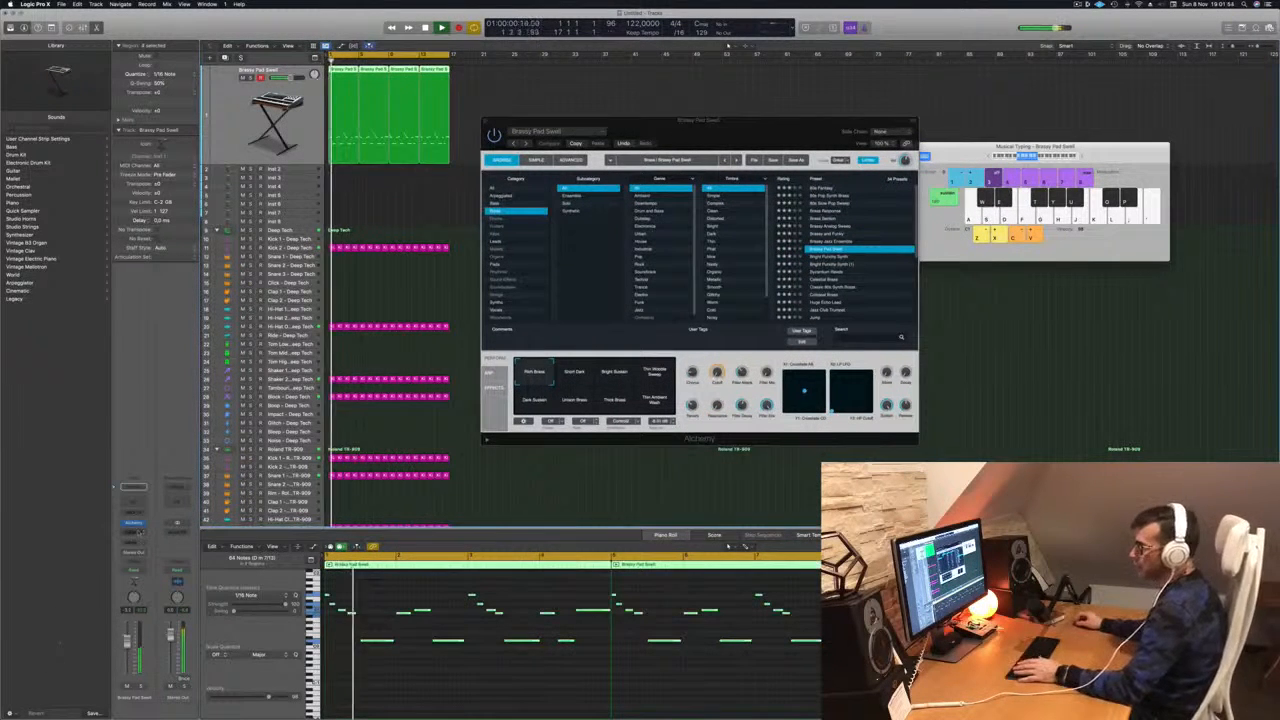
Insert a stereo Compressor on the brass track with Kick 1 of the Roland TR-909 as side chain, then close its window.
click(134, 532)
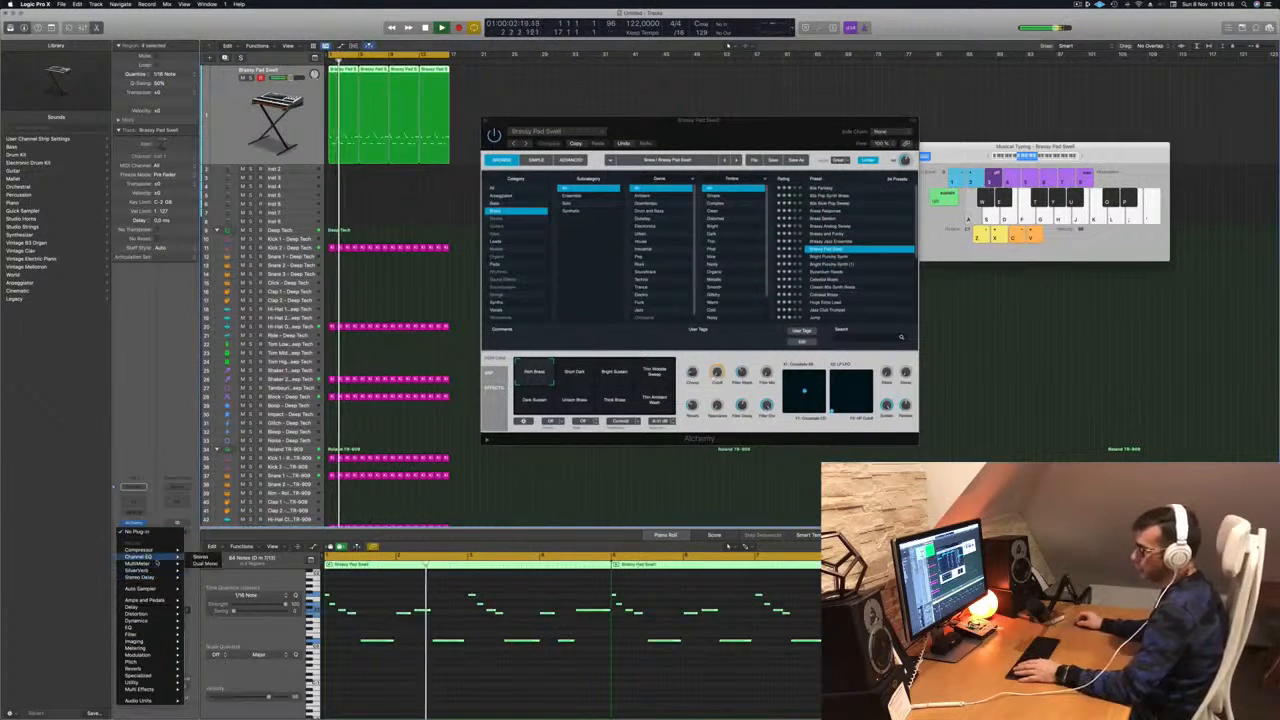
click(201, 549)
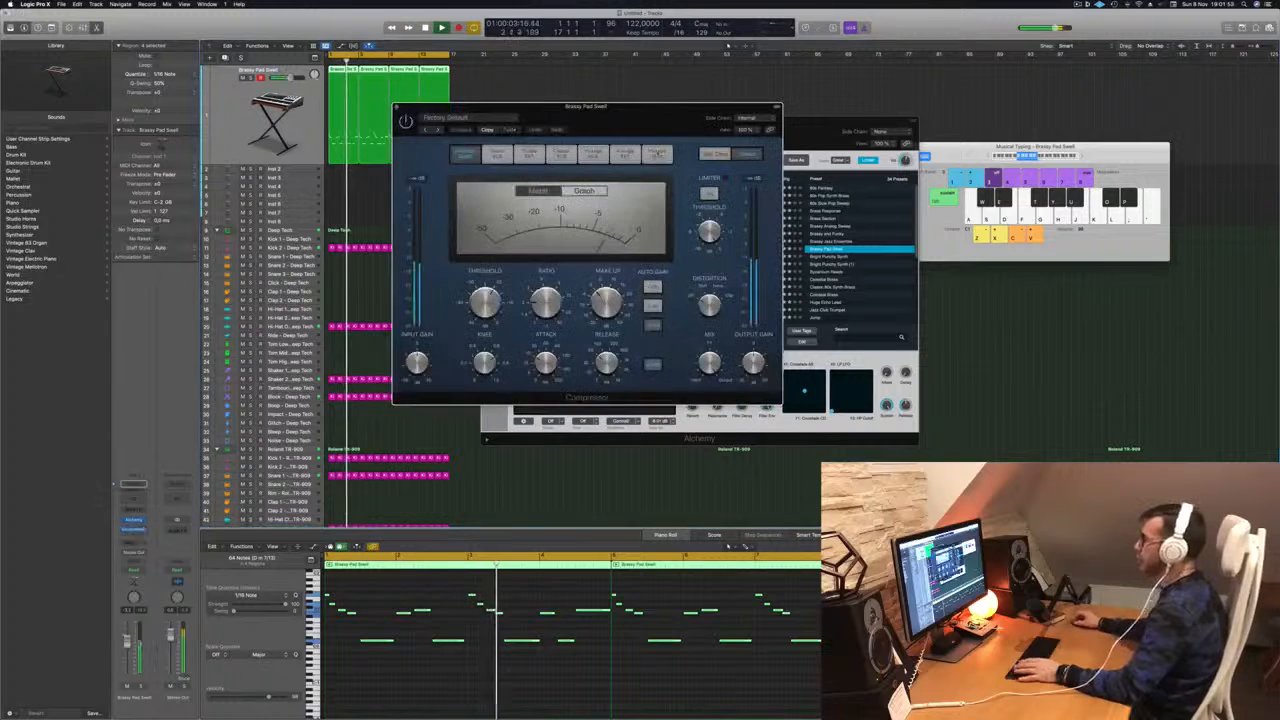
click(748, 117)
mouse_move(755, 137)
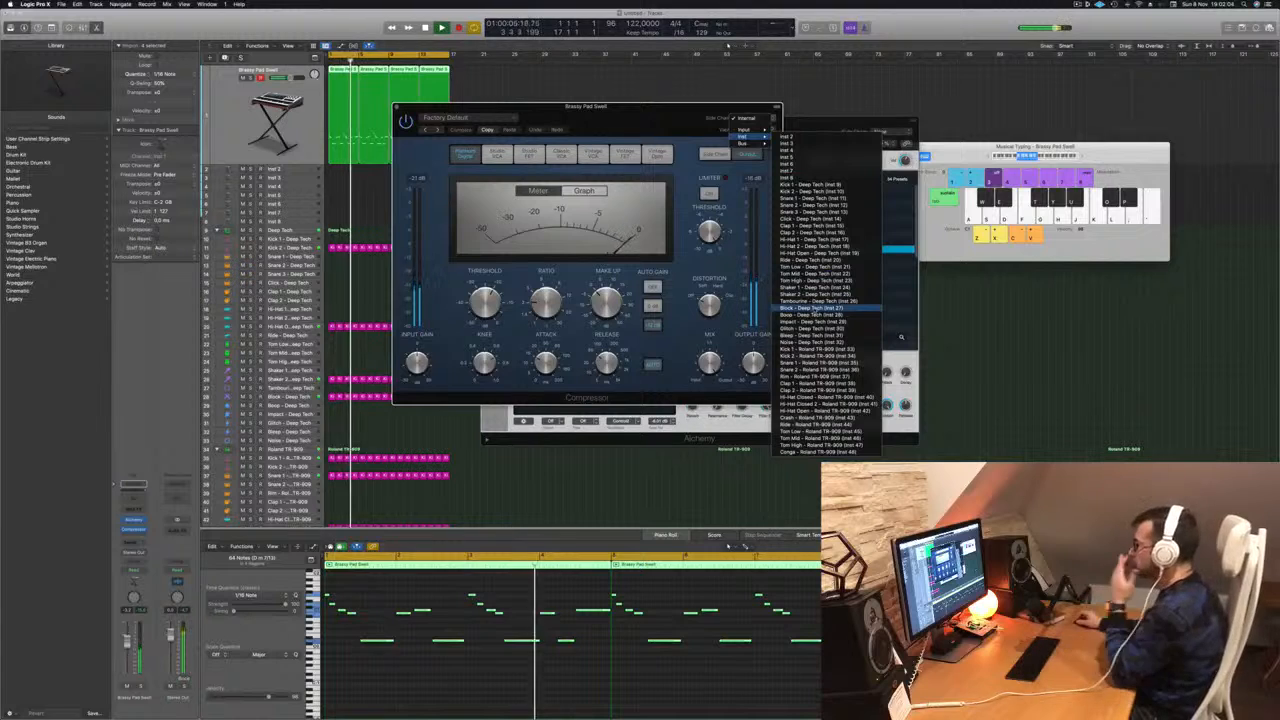
click(810, 349)
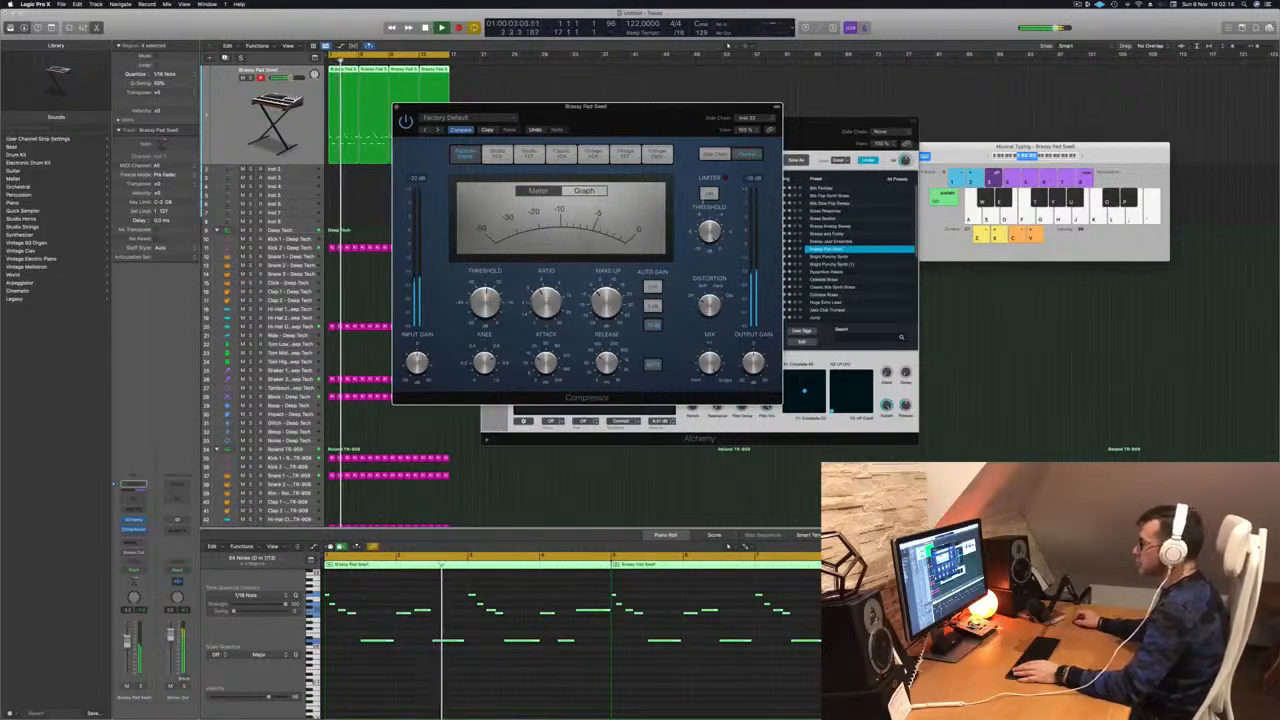
drag(632, 116, 781, 189)
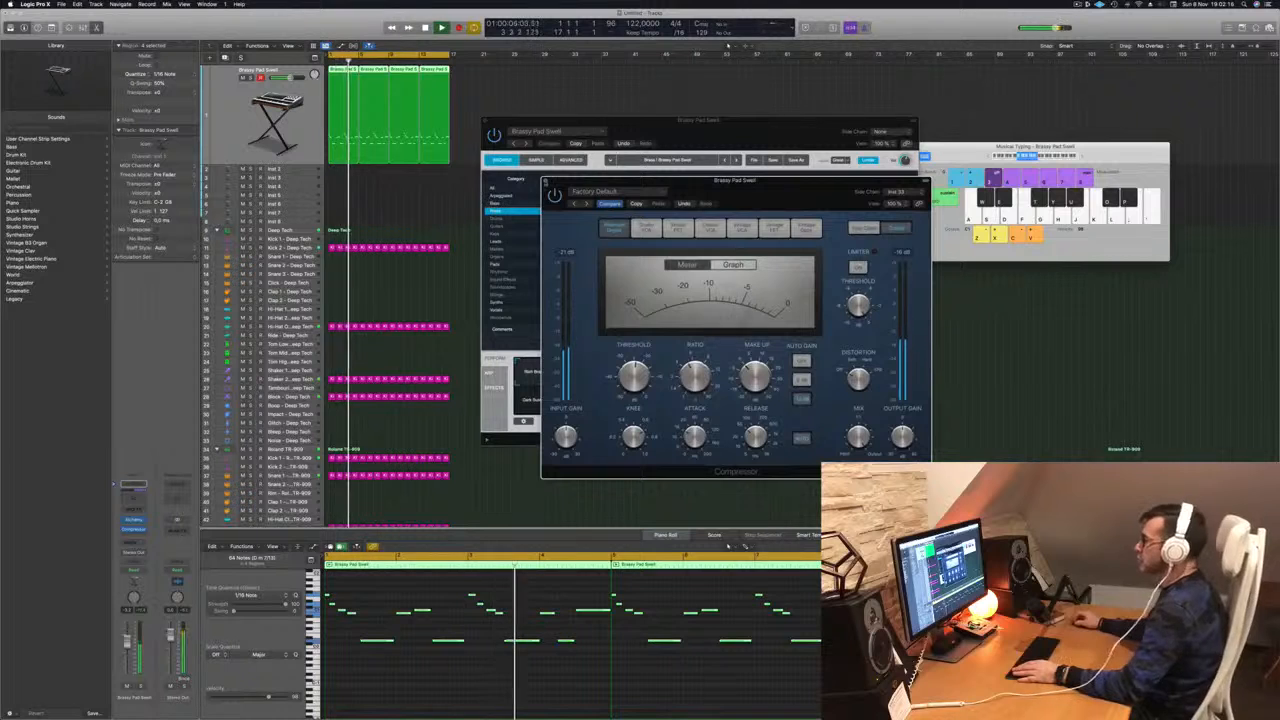
click(546, 182)
Replay the brass from the start and add a send to Bus 7 on its channel strip.
drag(694, 136, 714, 133)
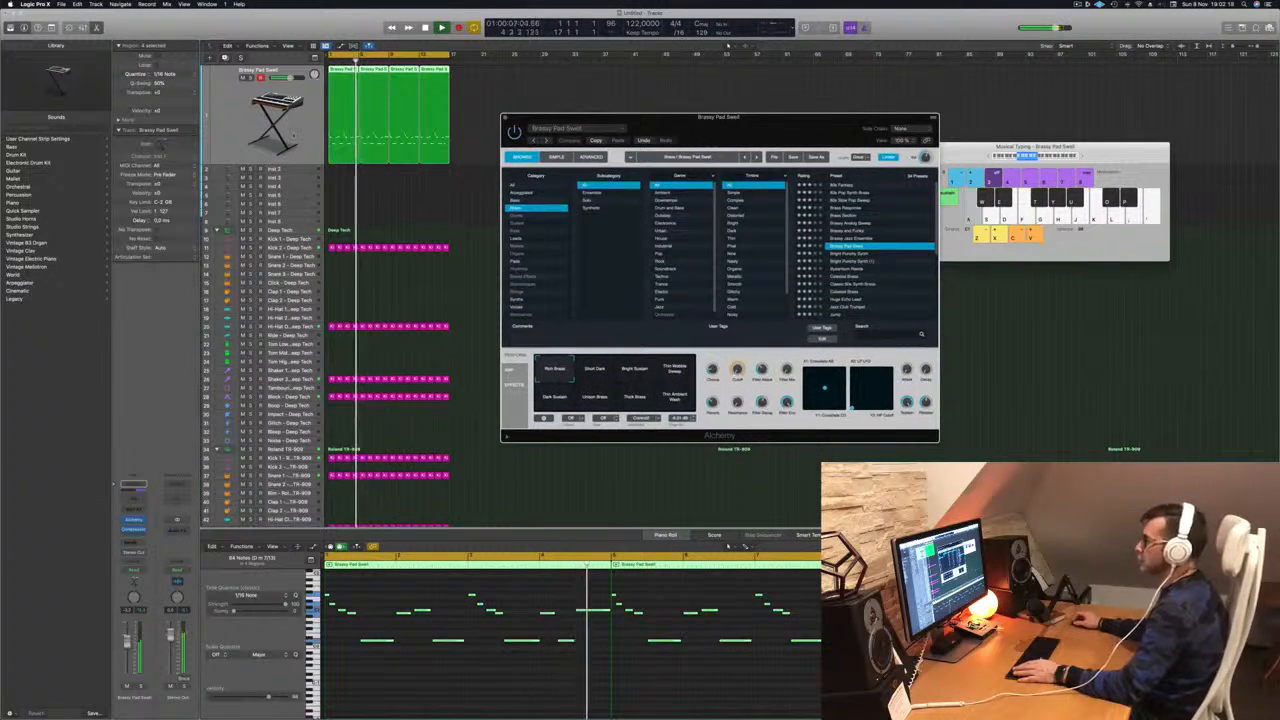
key(Return)
key(Return)
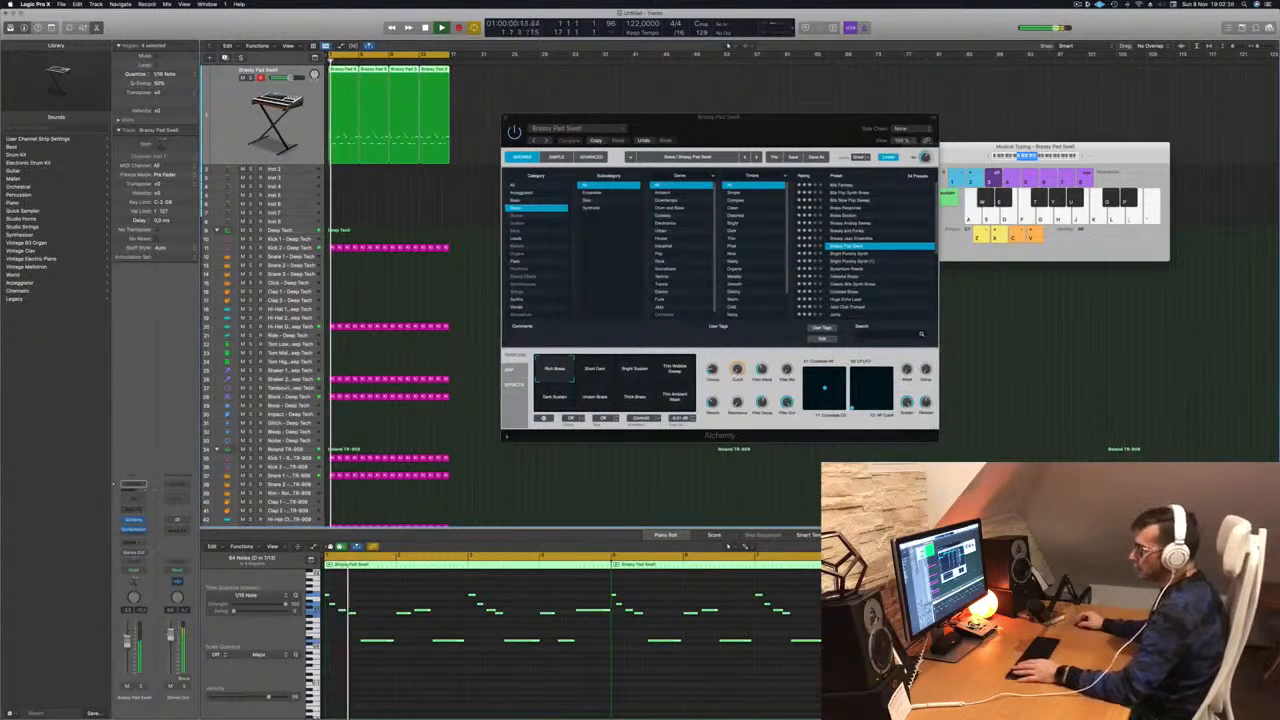
click(130, 542)
mouse_move(130, 553)
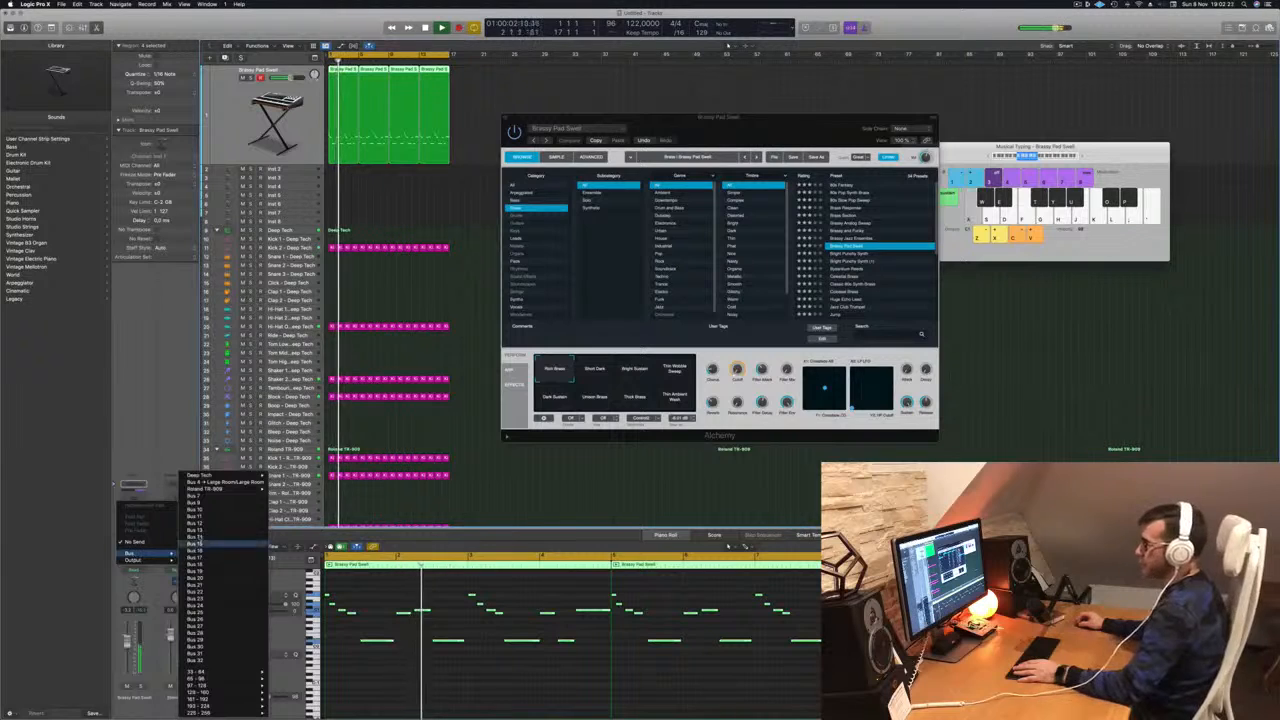
click(215, 497)
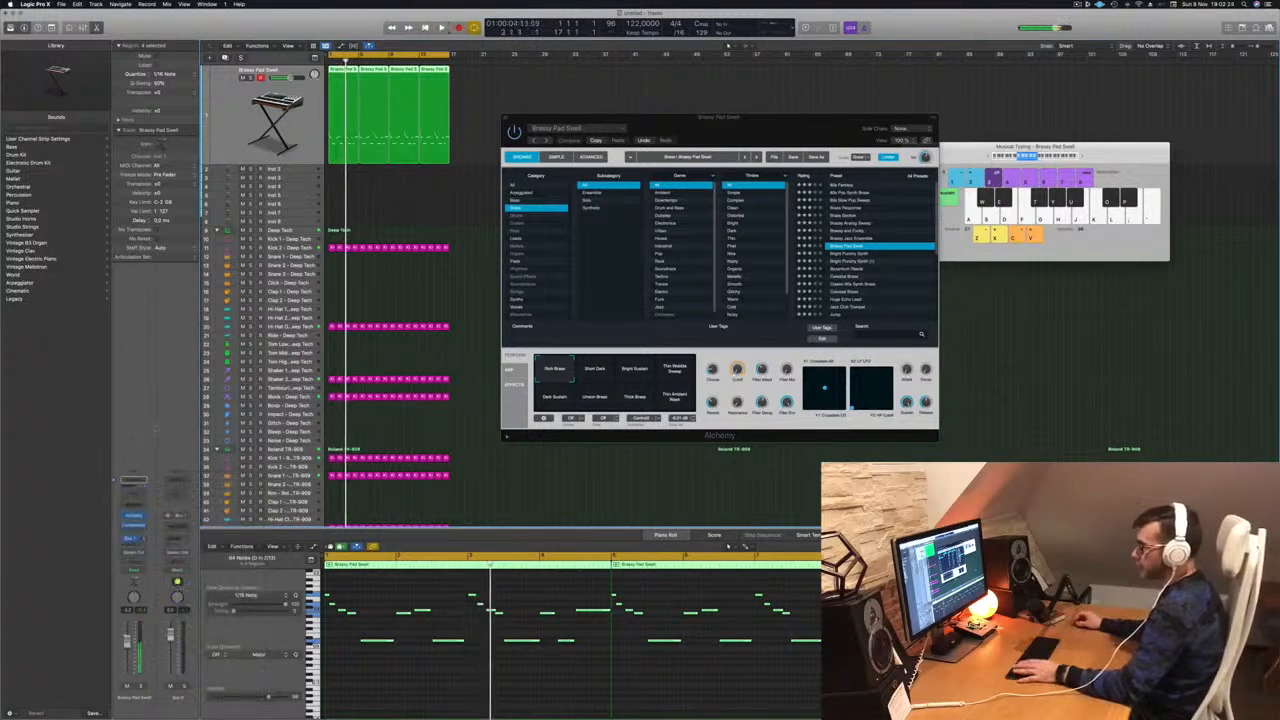
Insert a stereo ChromaVerb reverb on the Bus 7 aux channel and move its window aside.
click(187, 526)
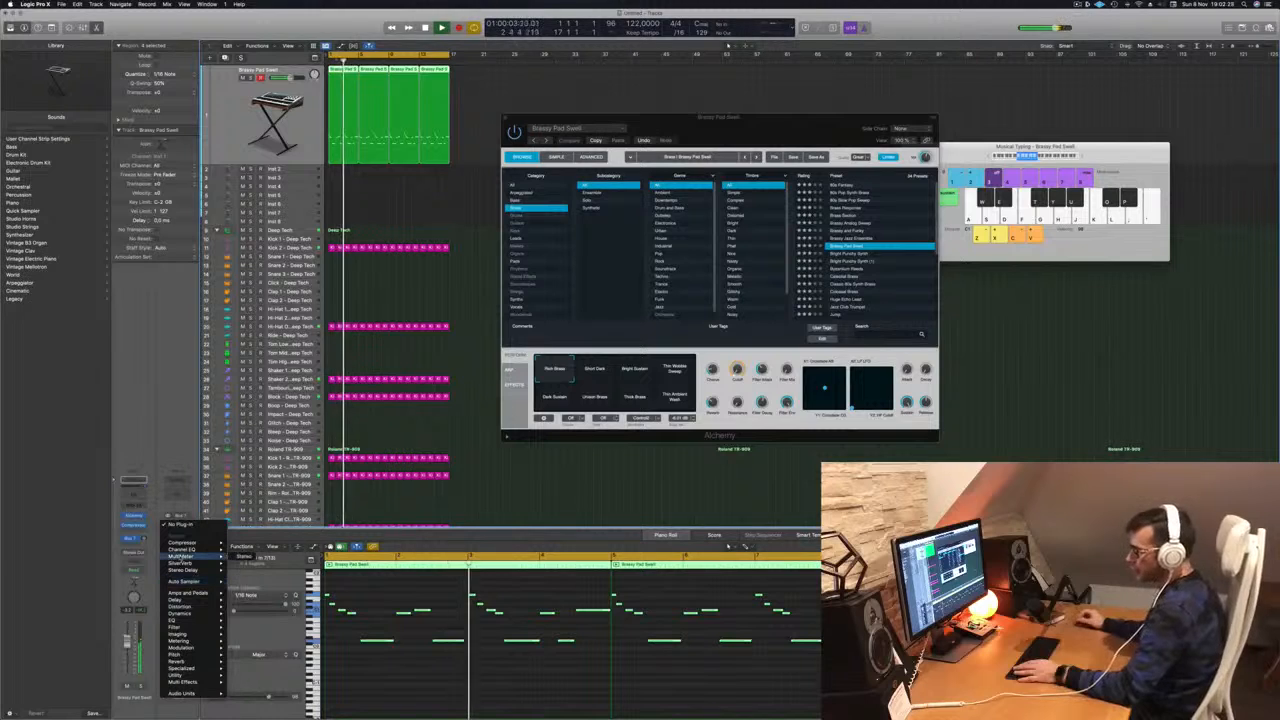
mouse_move(185, 661)
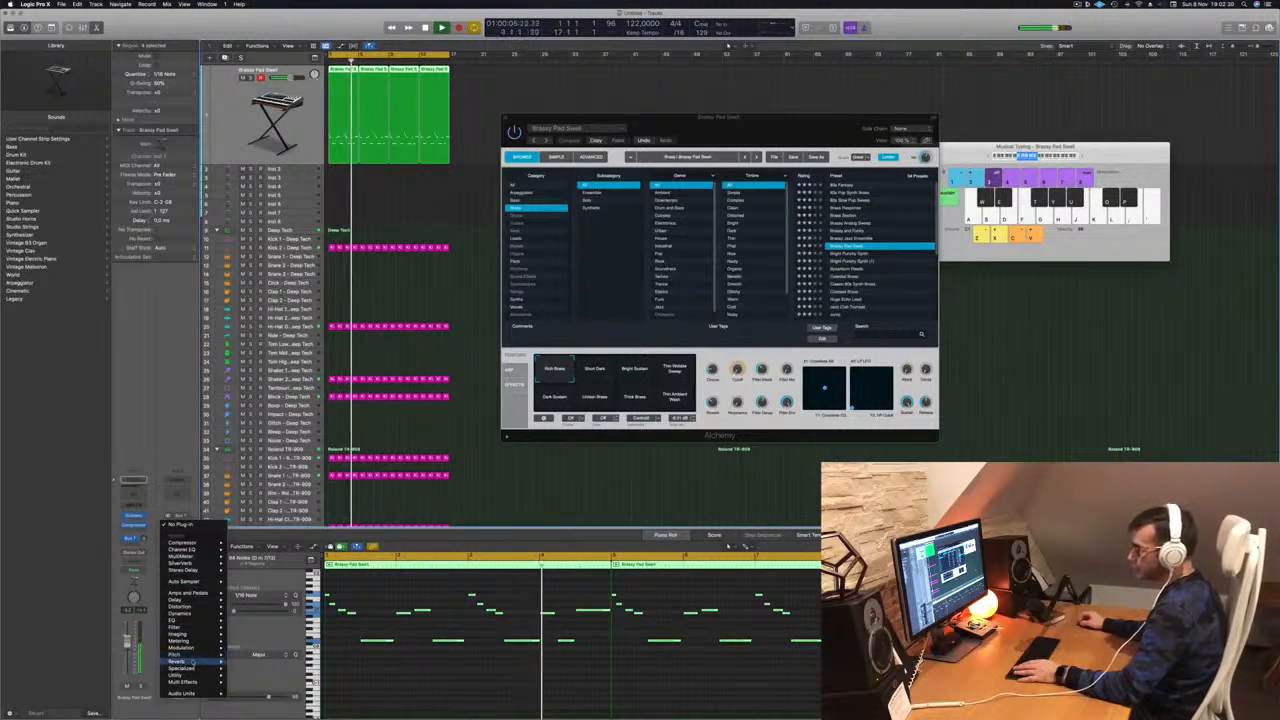
mouse_move(245, 663)
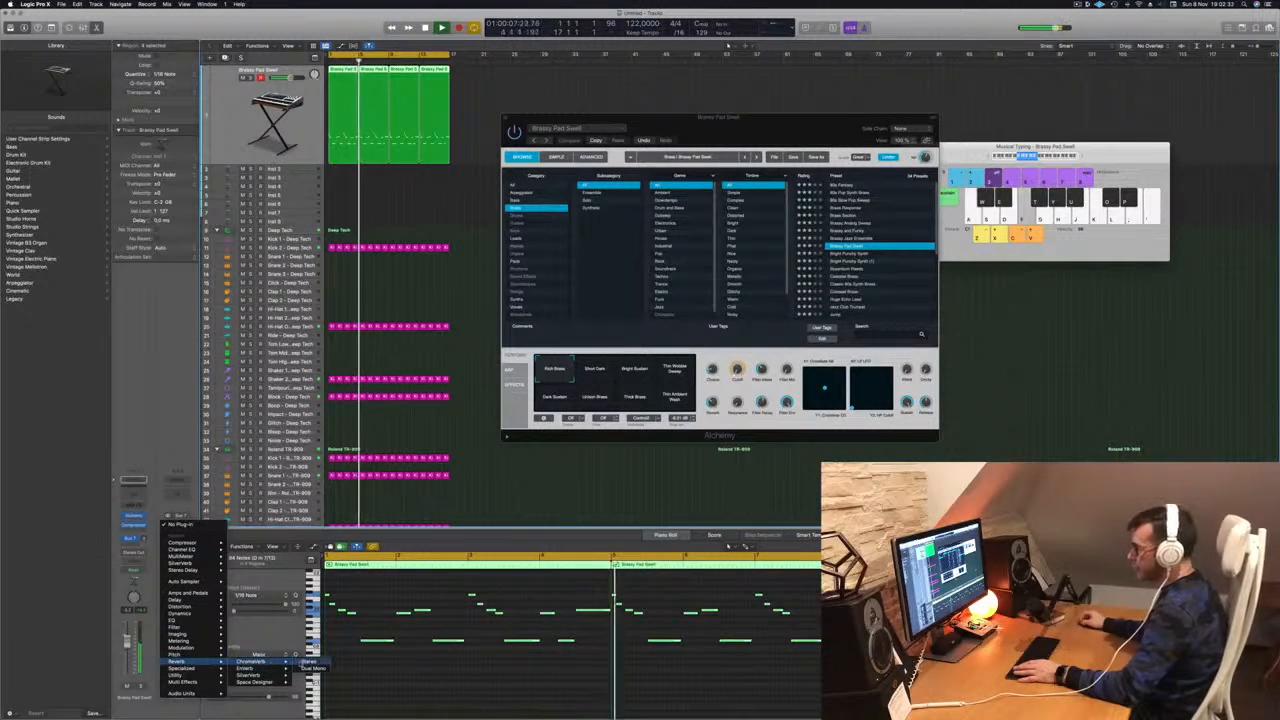
click(307, 661)
drag(622, 113, 696, 125)
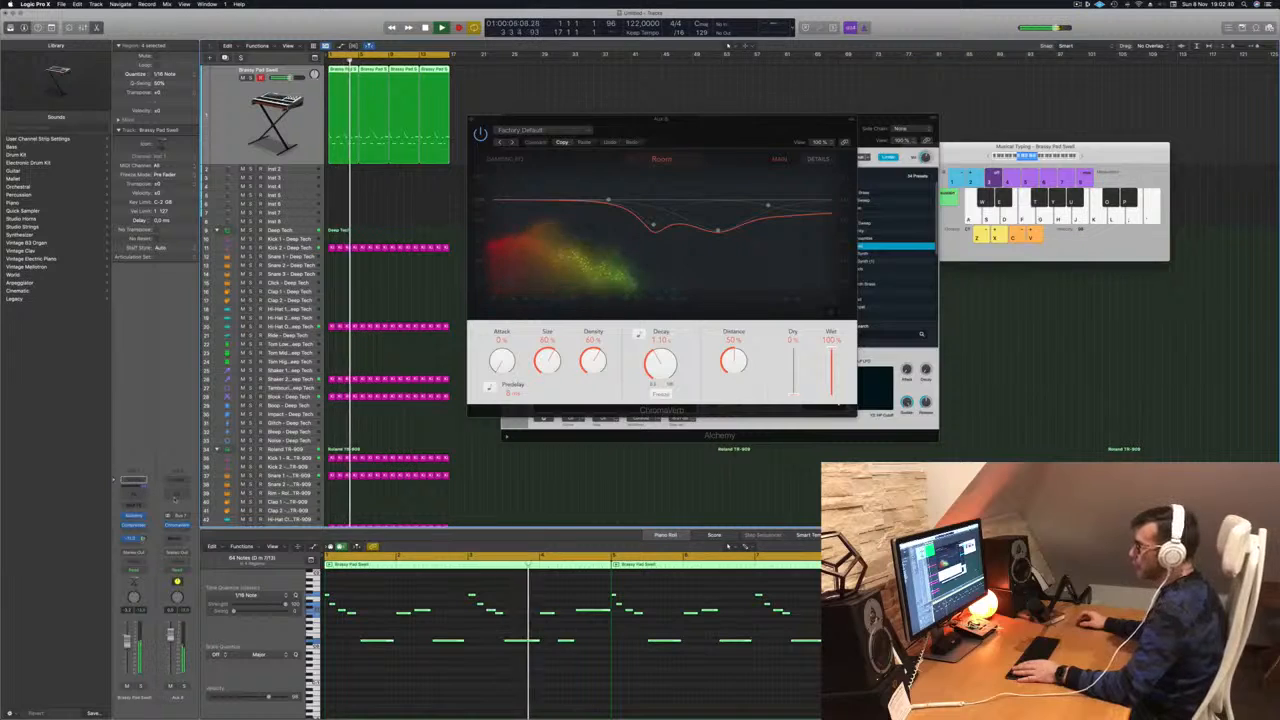
Add a Channel EQ after the reverb on the aux channel with a low cut at 169 Hz, and close its window.
double_click(175, 498)
key(Return)
click(441, 149)
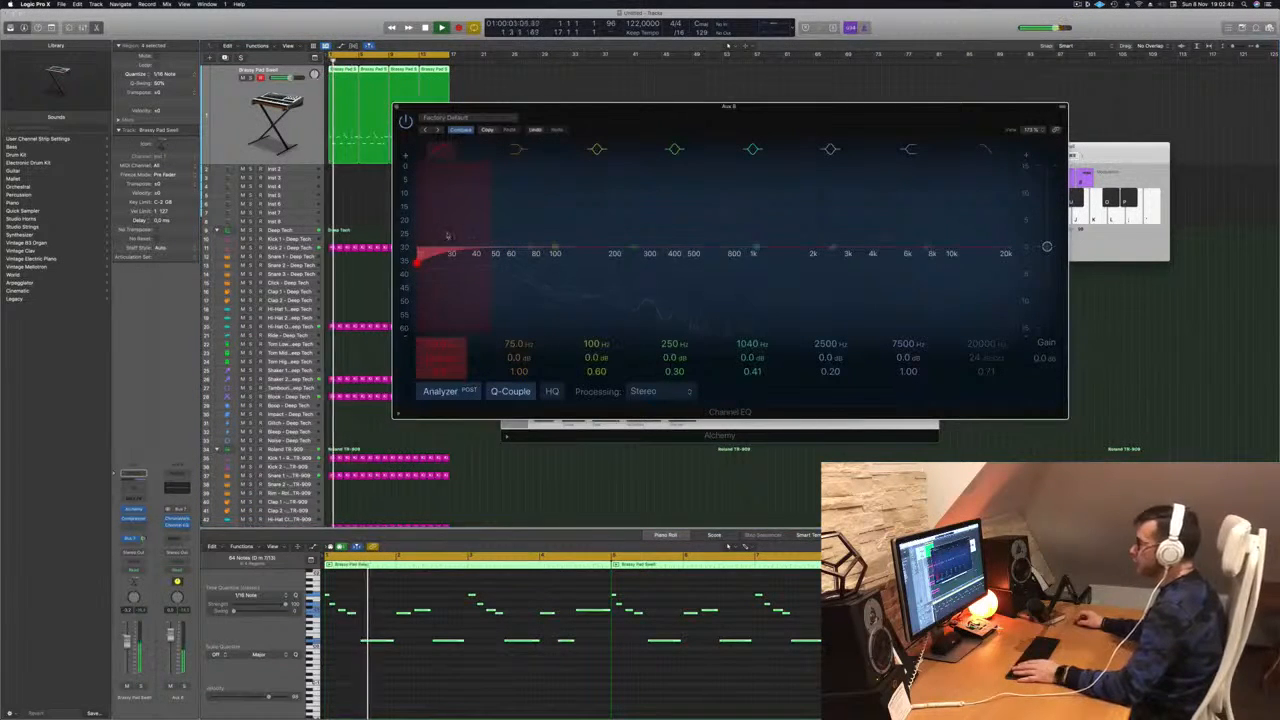
drag(505, 226, 619, 216)
drag(588, 262, 599, 259)
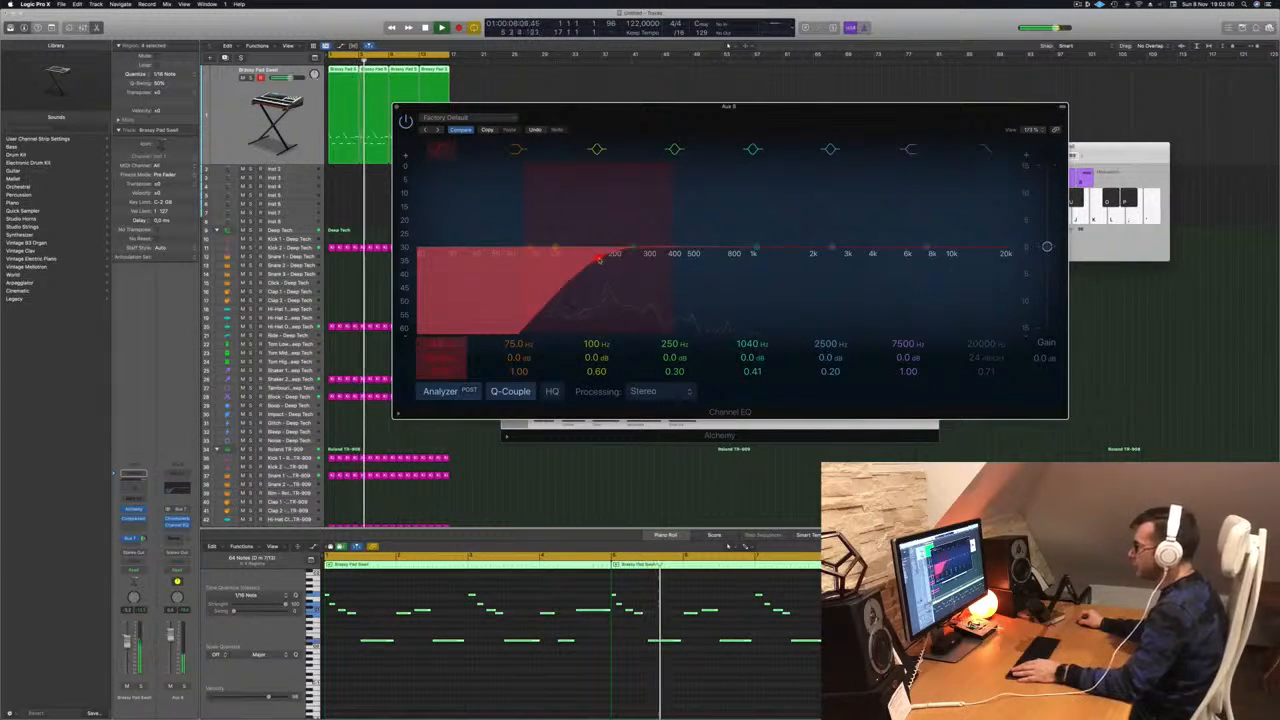
key(Return)
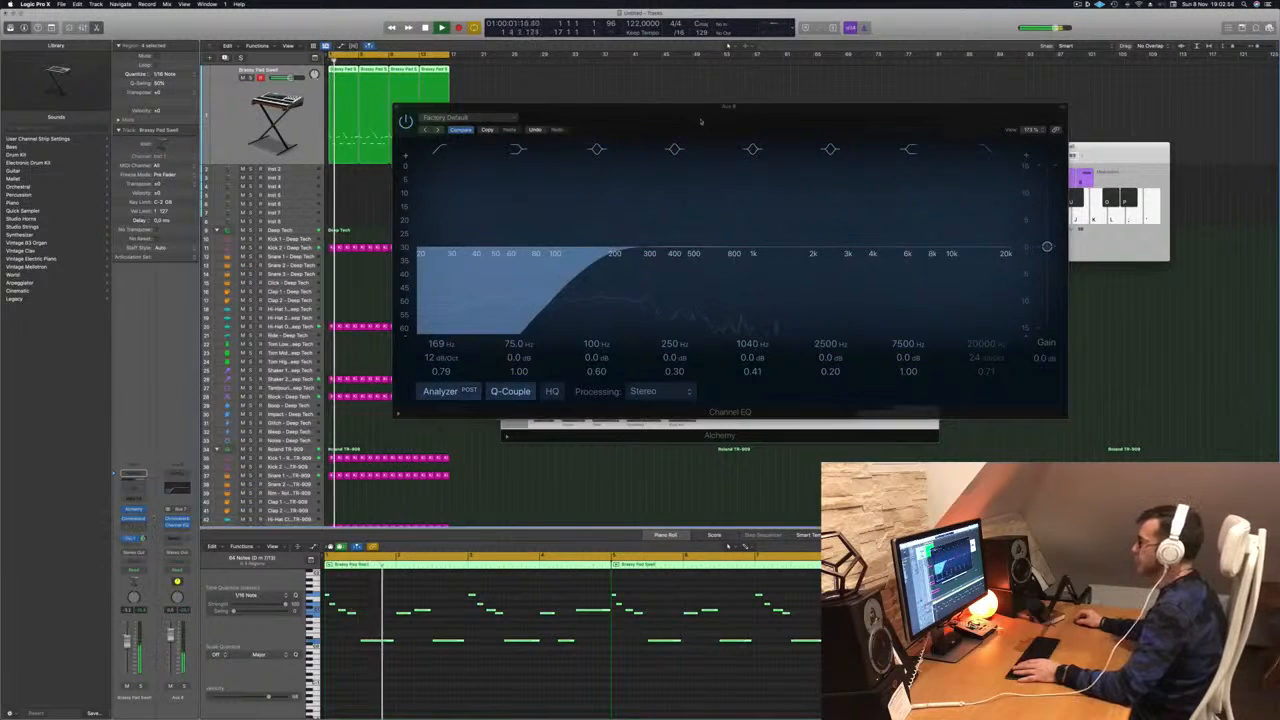
drag(700, 117, 869, 128)
click(566, 118)
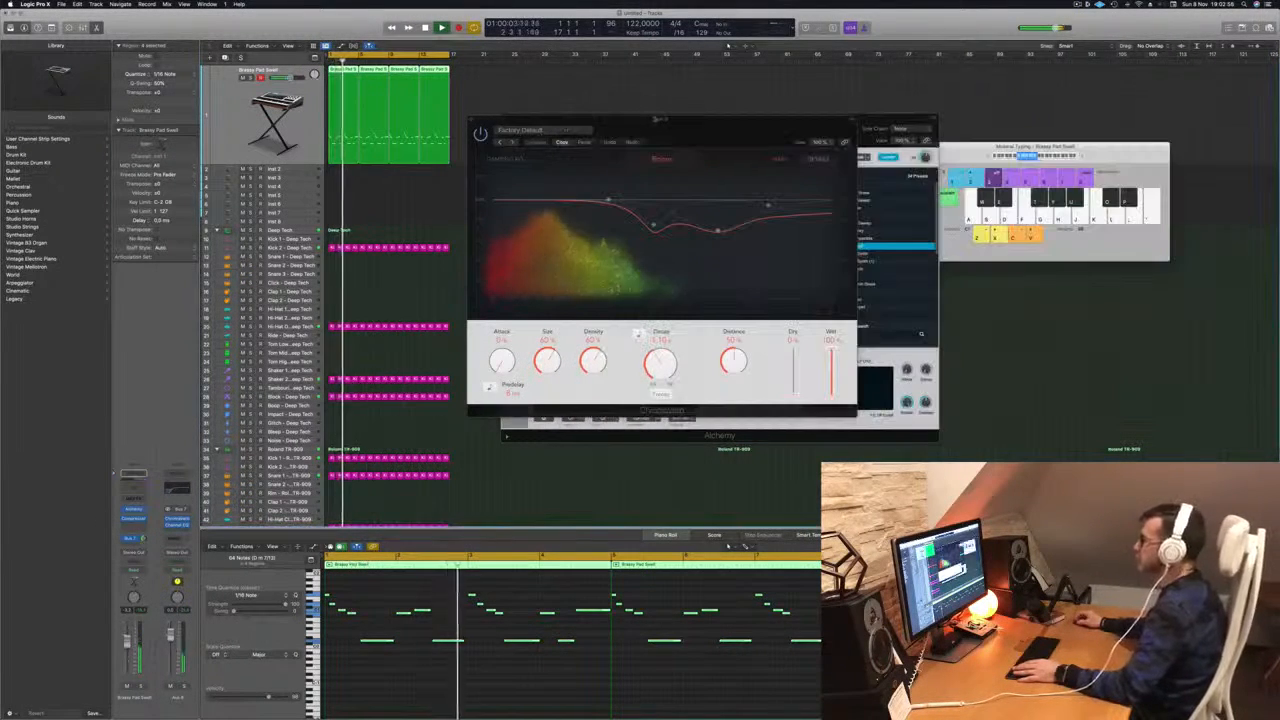
Step through the ChromaVerb presets to Large Ambience, close the reverb window and replay the arrangement from the start.
drag(660, 119, 529, 172)
click(475, 171)
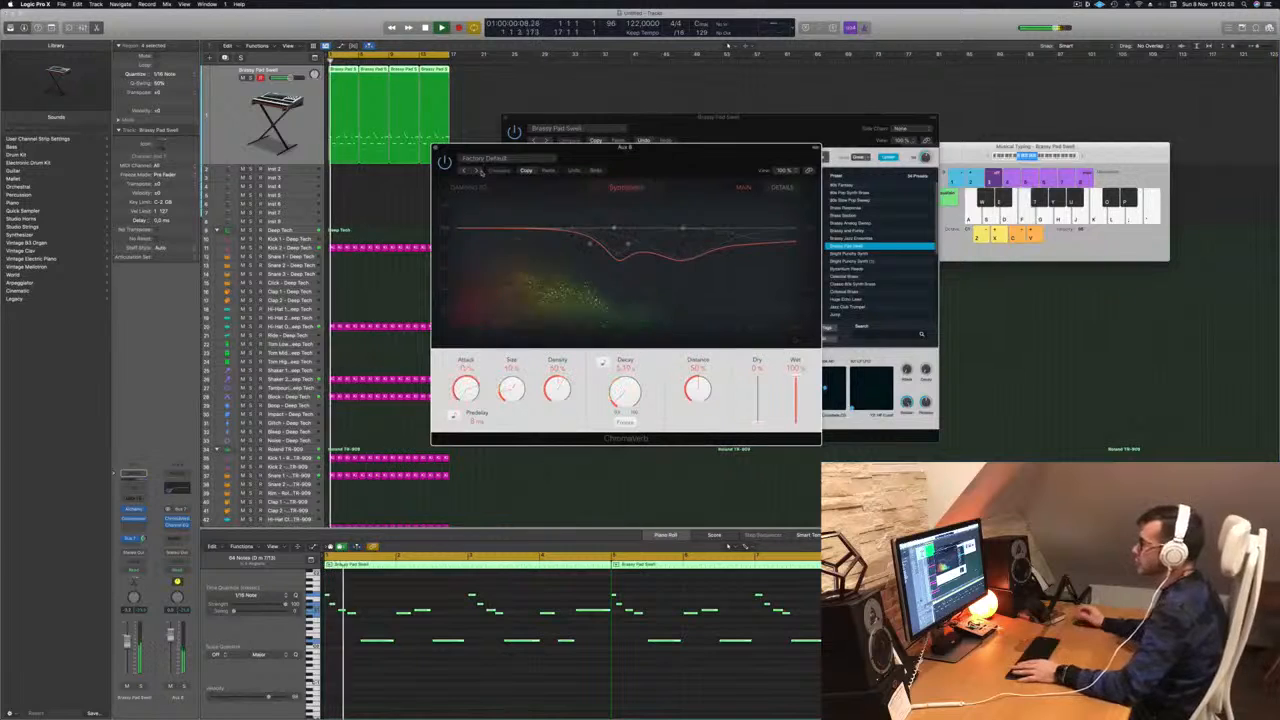
click(475, 171)
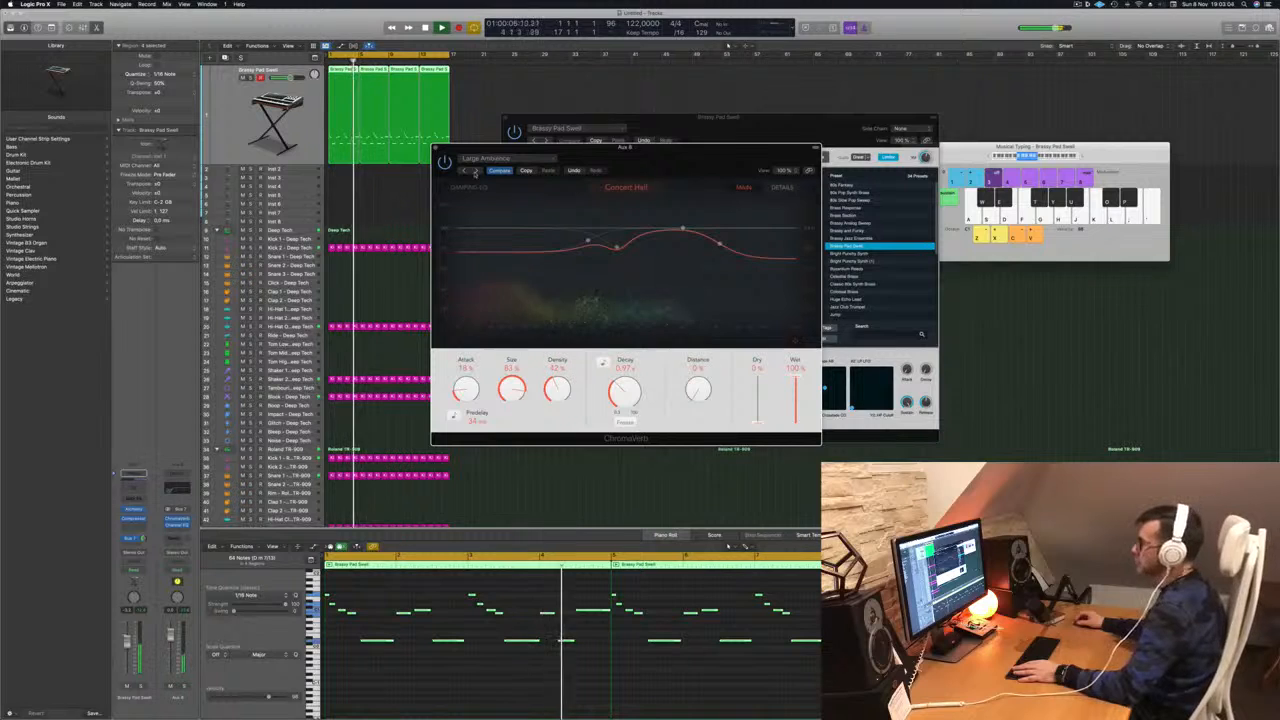
click(475, 171)
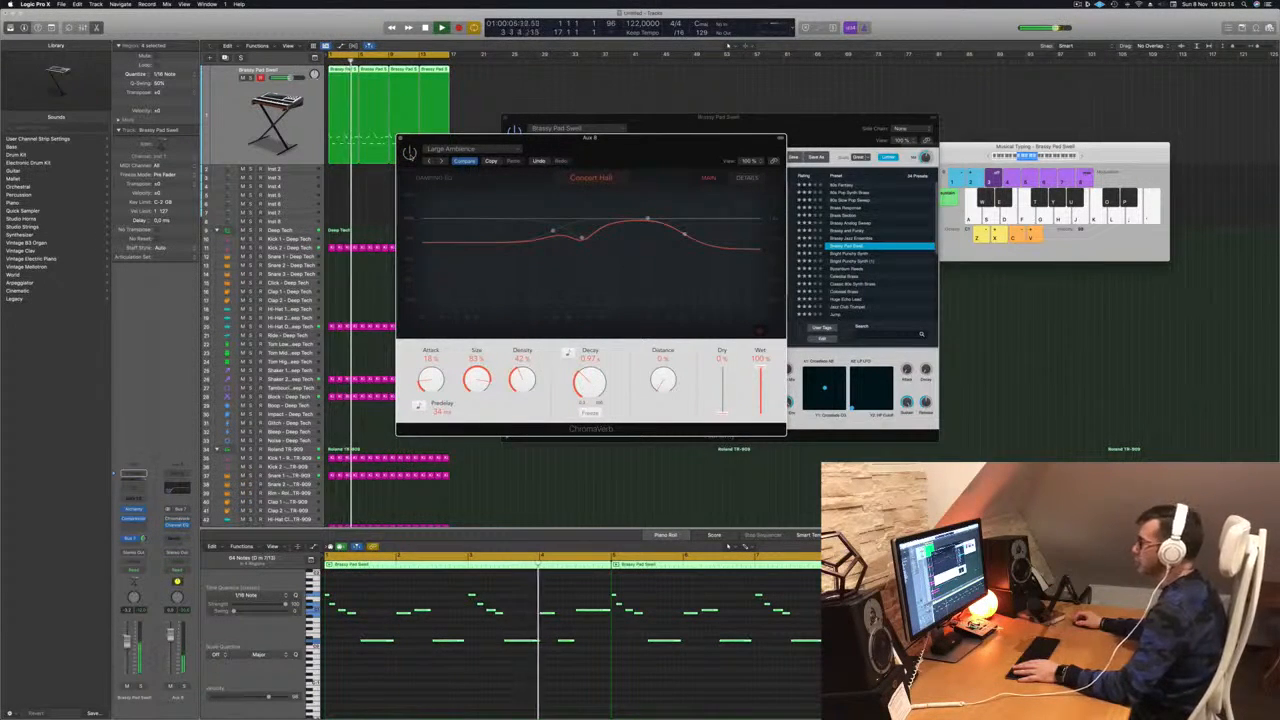
drag(441, 137, 457, 141)
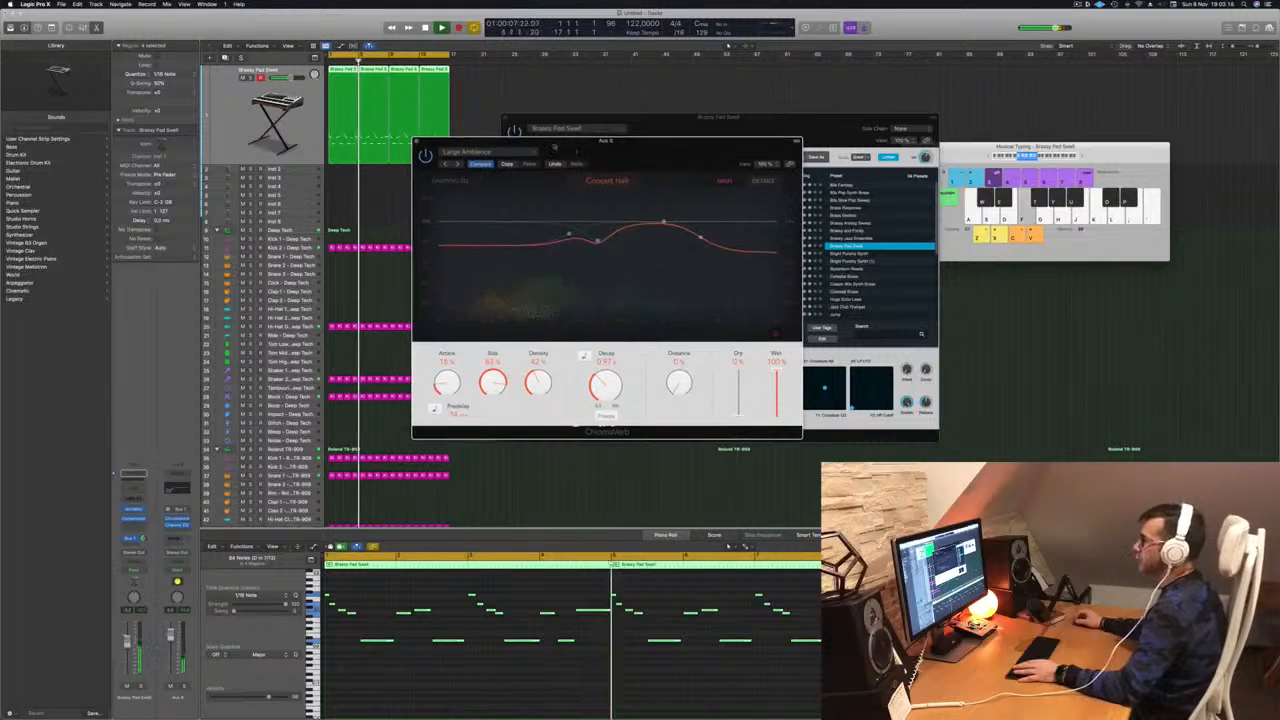
click(417, 141)
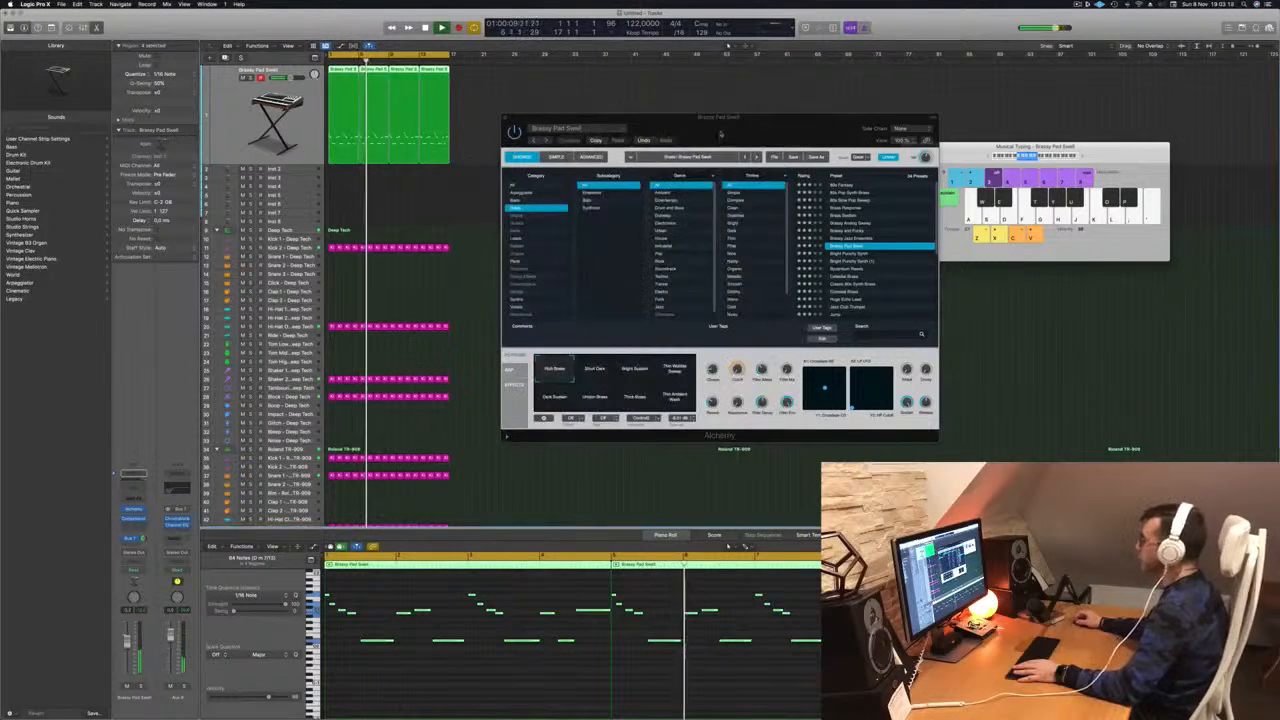
drag(654, 124, 680, 120)
key(Return)
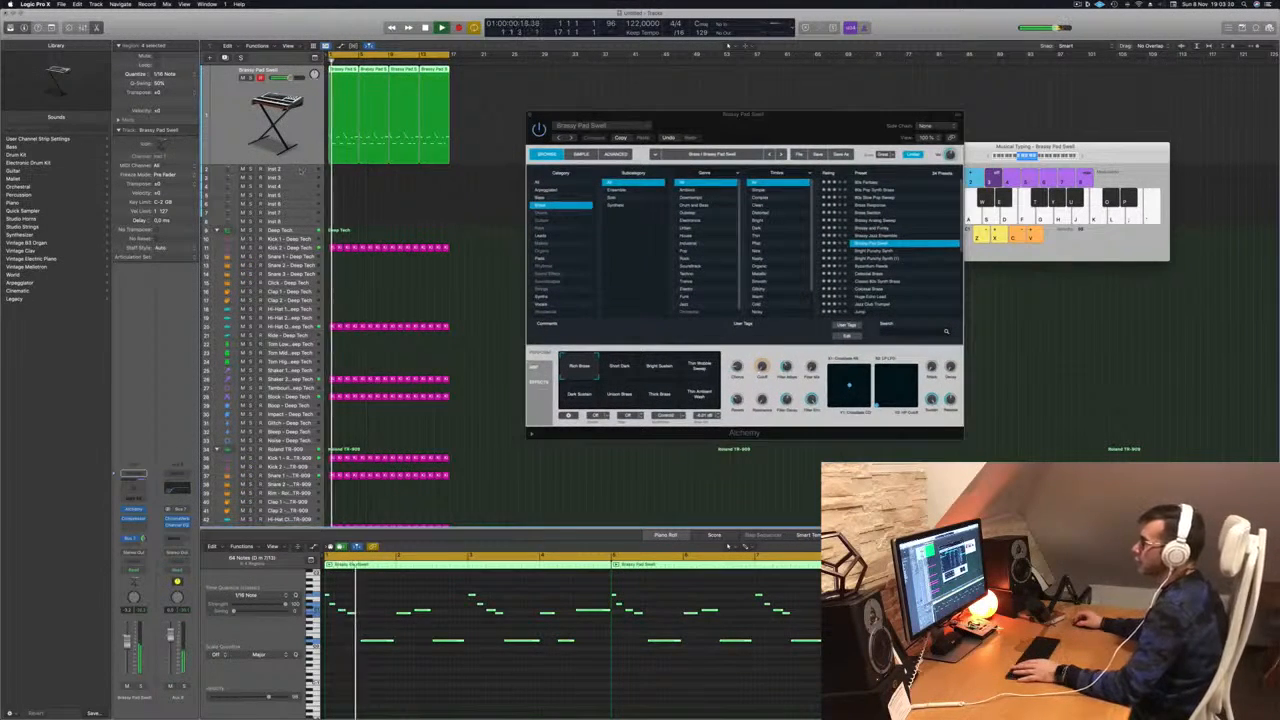
Select the Inst 2 track, increase its height and open its Alchemy instrument.
click(274, 169)
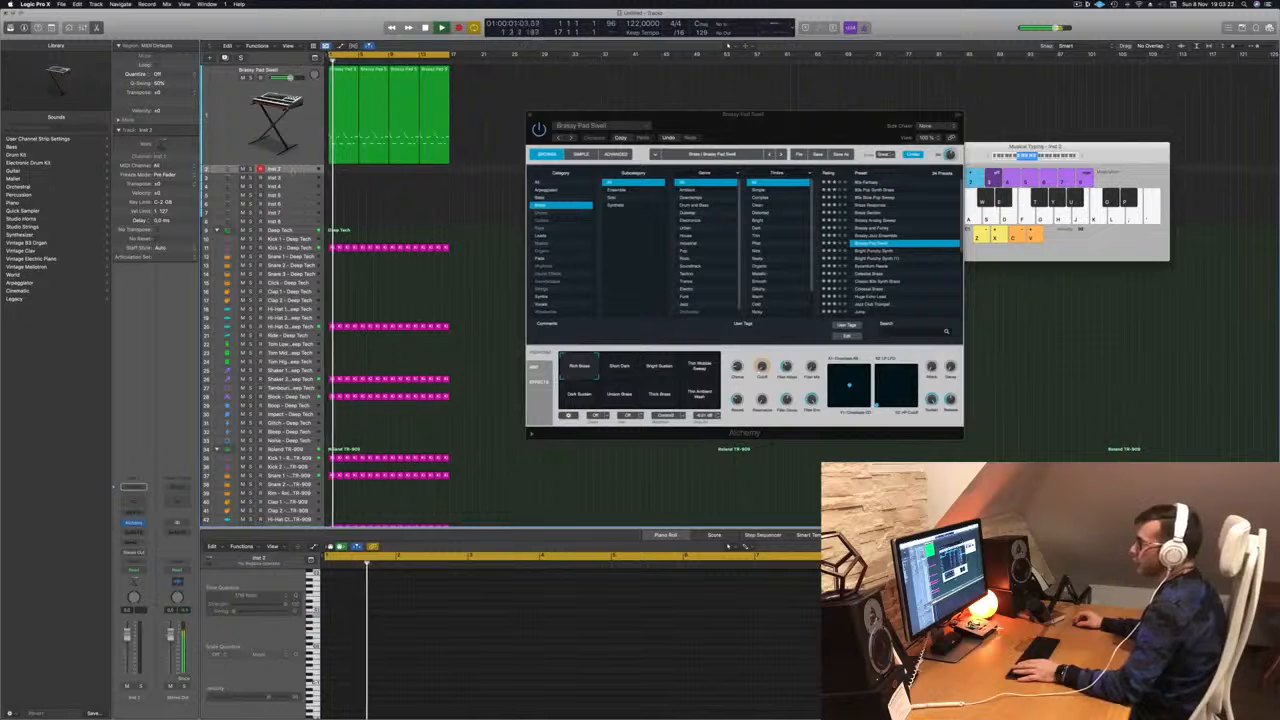
drag(282, 173, 289, 200)
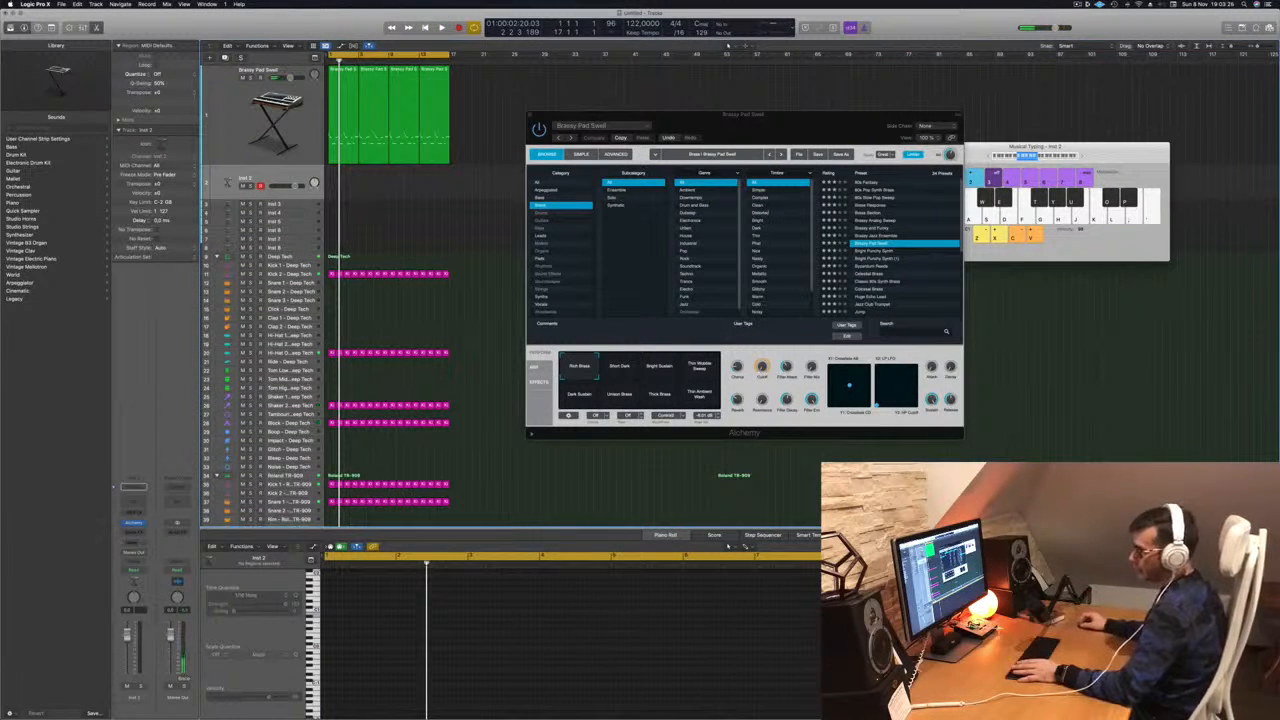
click(133, 523)
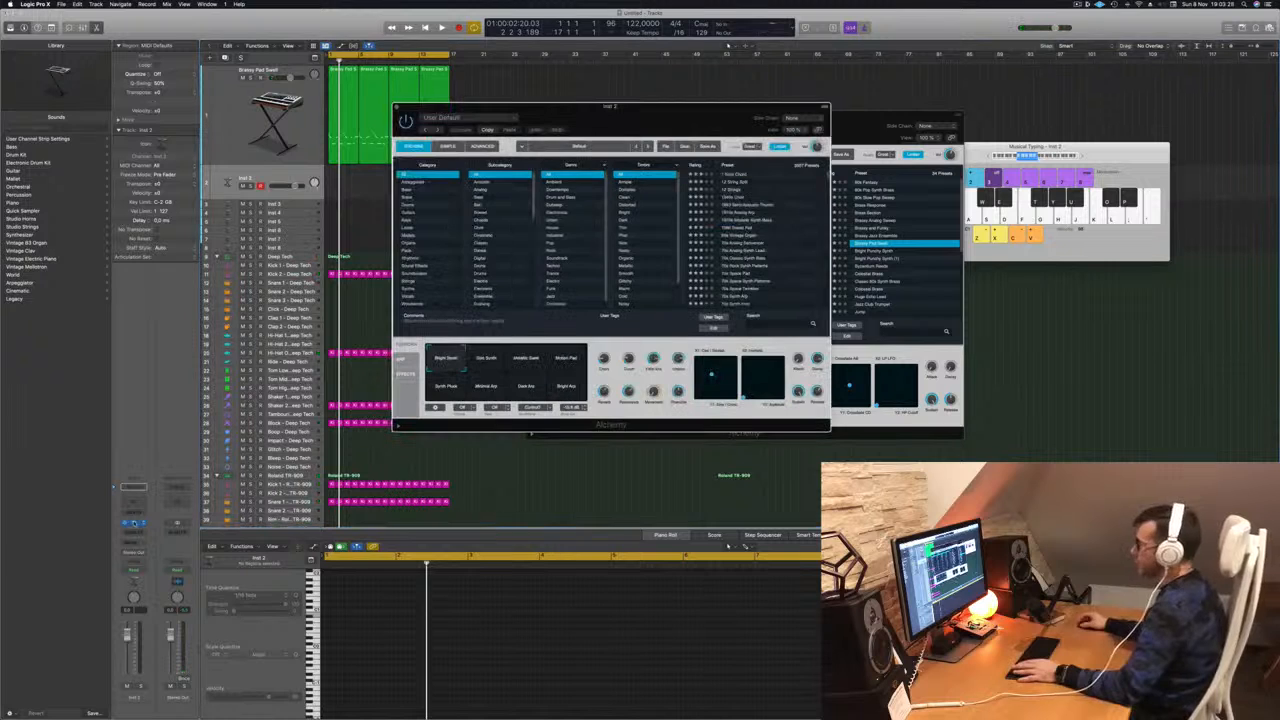
Search the Alchemy presets for "acid", load Classic Acid Patterns and move the instrument window aside.
drag(669, 124, 713, 130)
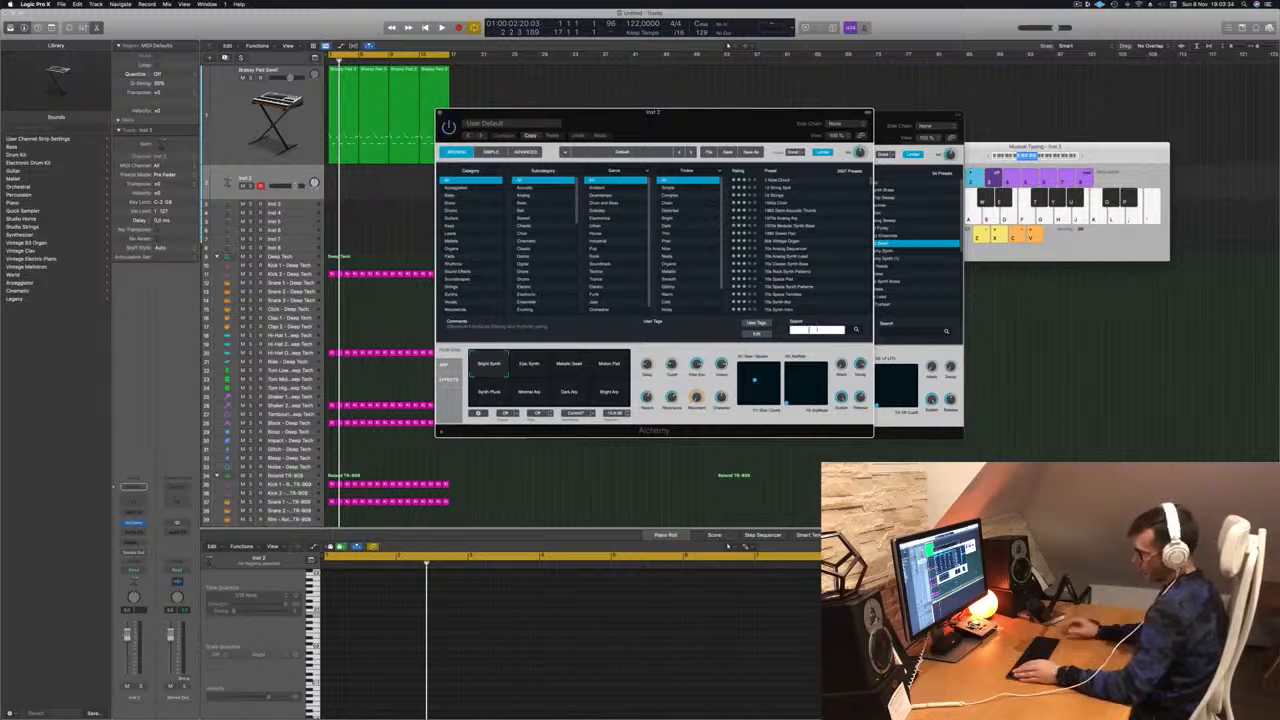
text(accord)
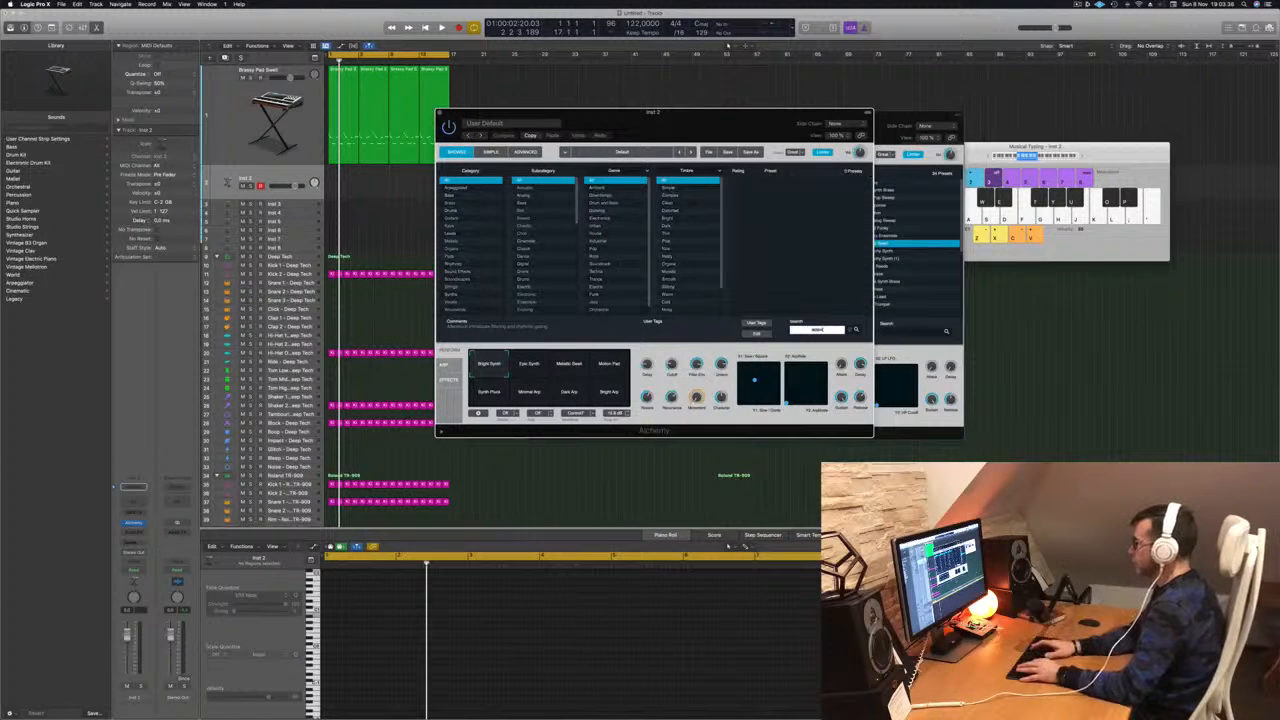
text(d)
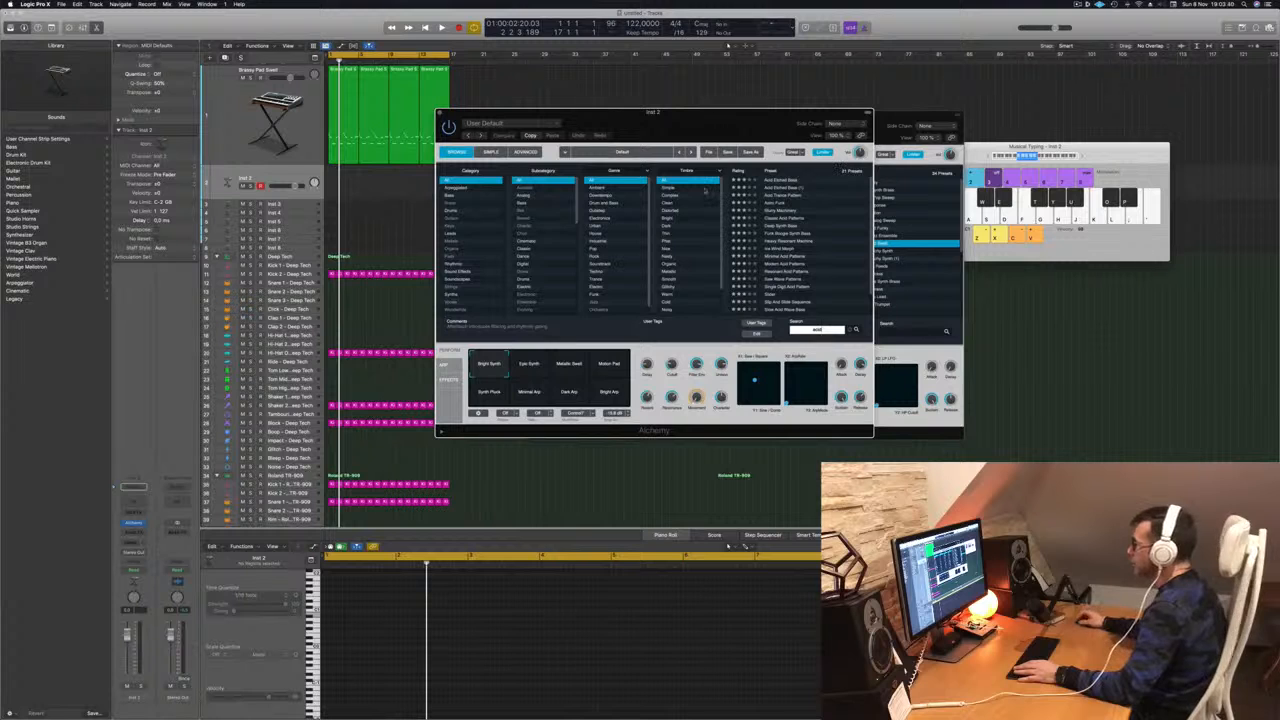
click(780, 218)
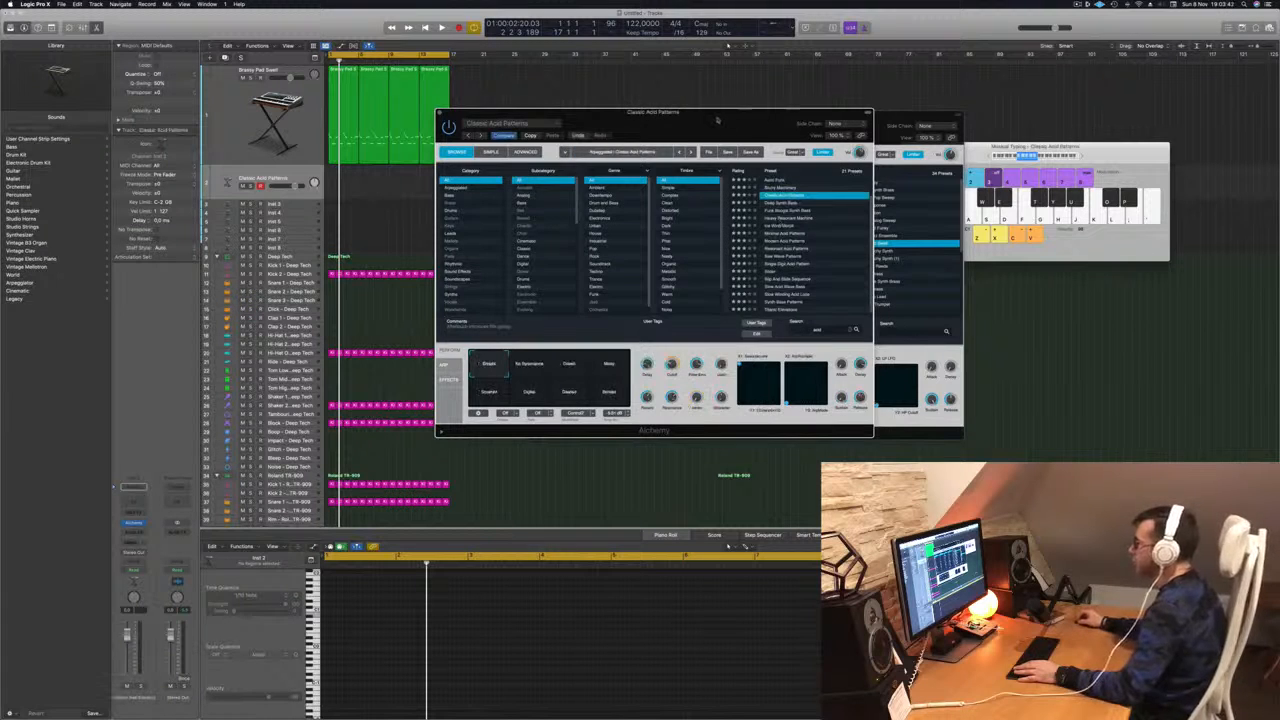
drag(717, 120, 817, 152)
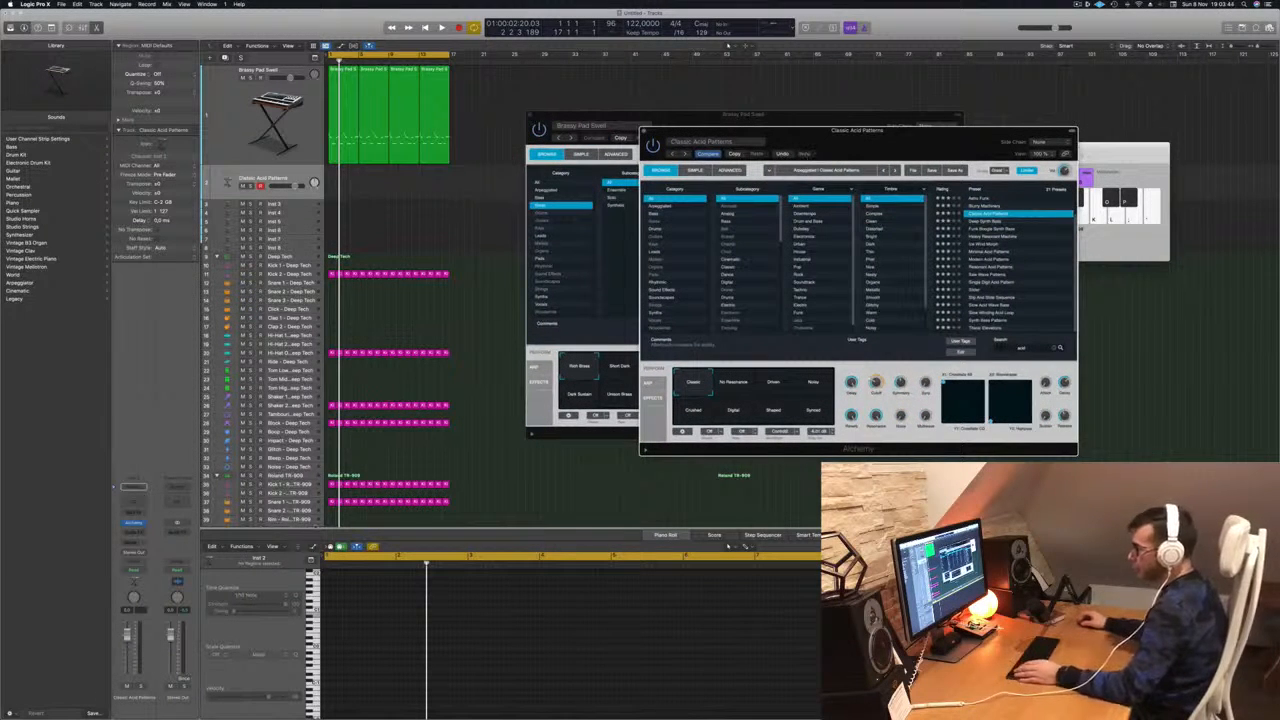
Lower the Classic Acid Patterns track's volume and play the arrangement with the Musical Typing keyboard brought to the front.
click(127, 640)
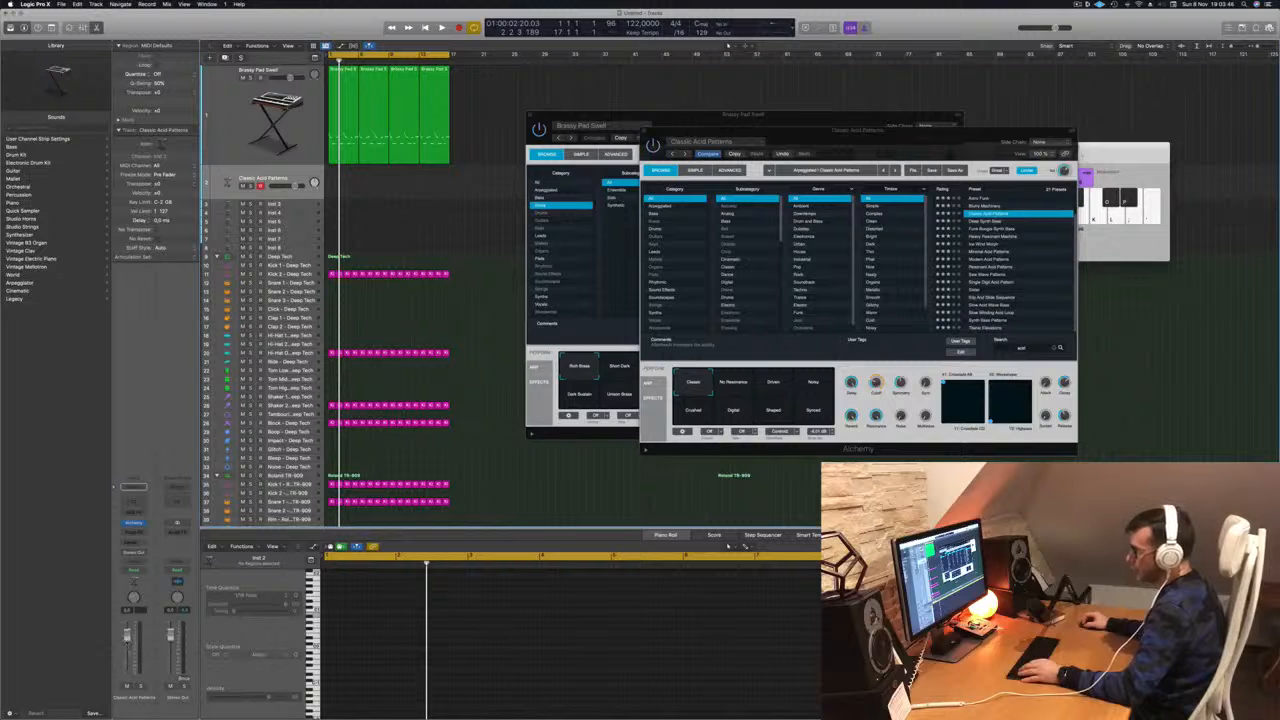
key(space)
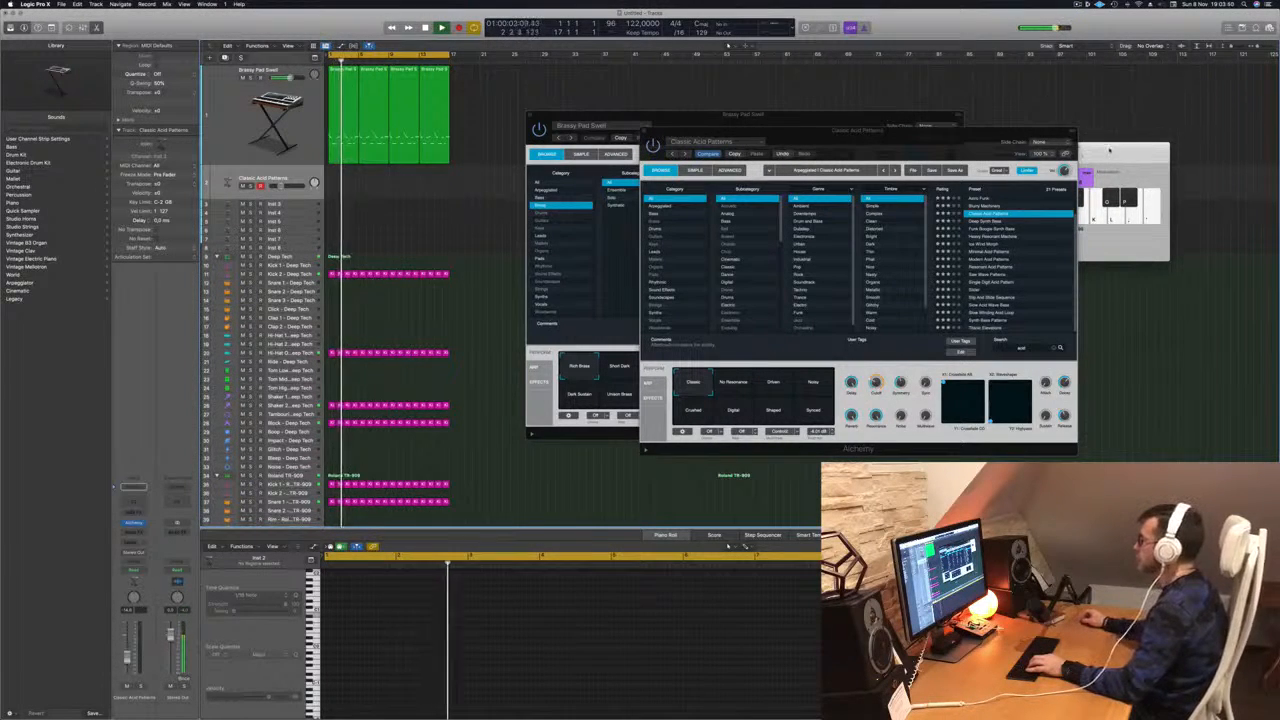
drag(1111, 156, 1091, 200)
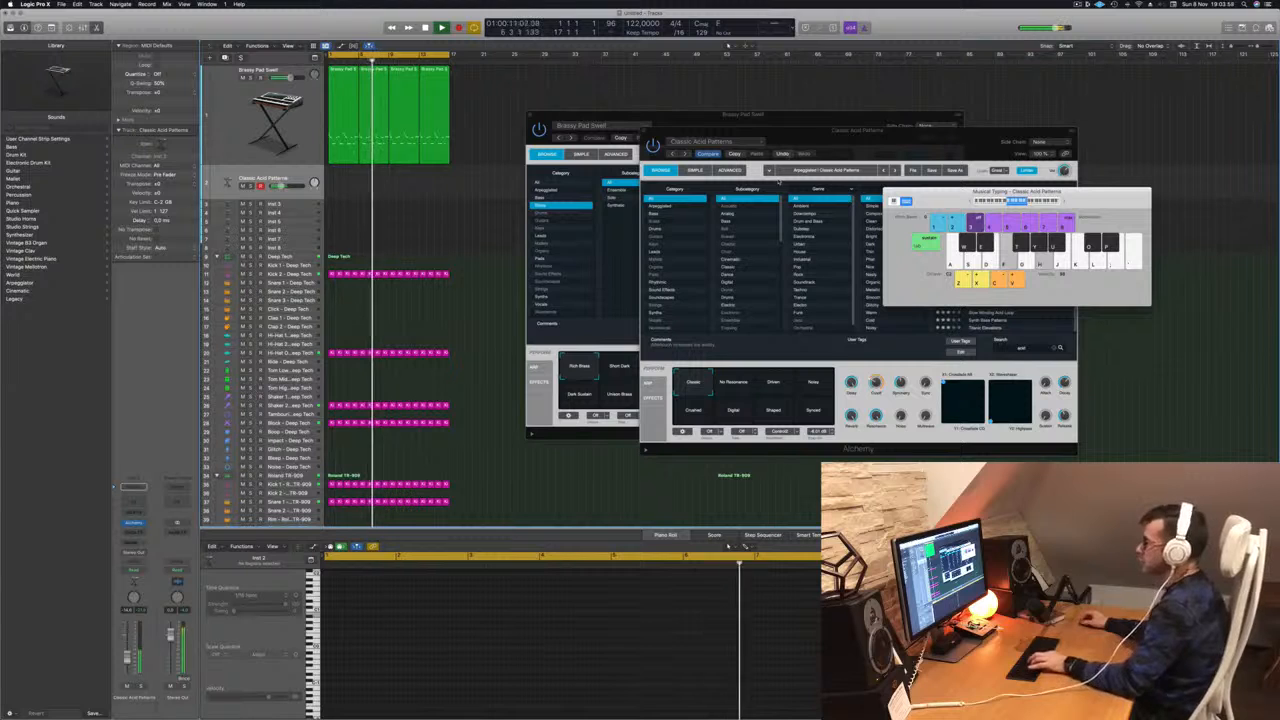
Copy the first Brassy Pad Swell region onto the Classic Acid Patterns track and delete all its notes except the four lowest ones.
drag(341, 105, 341, 184)
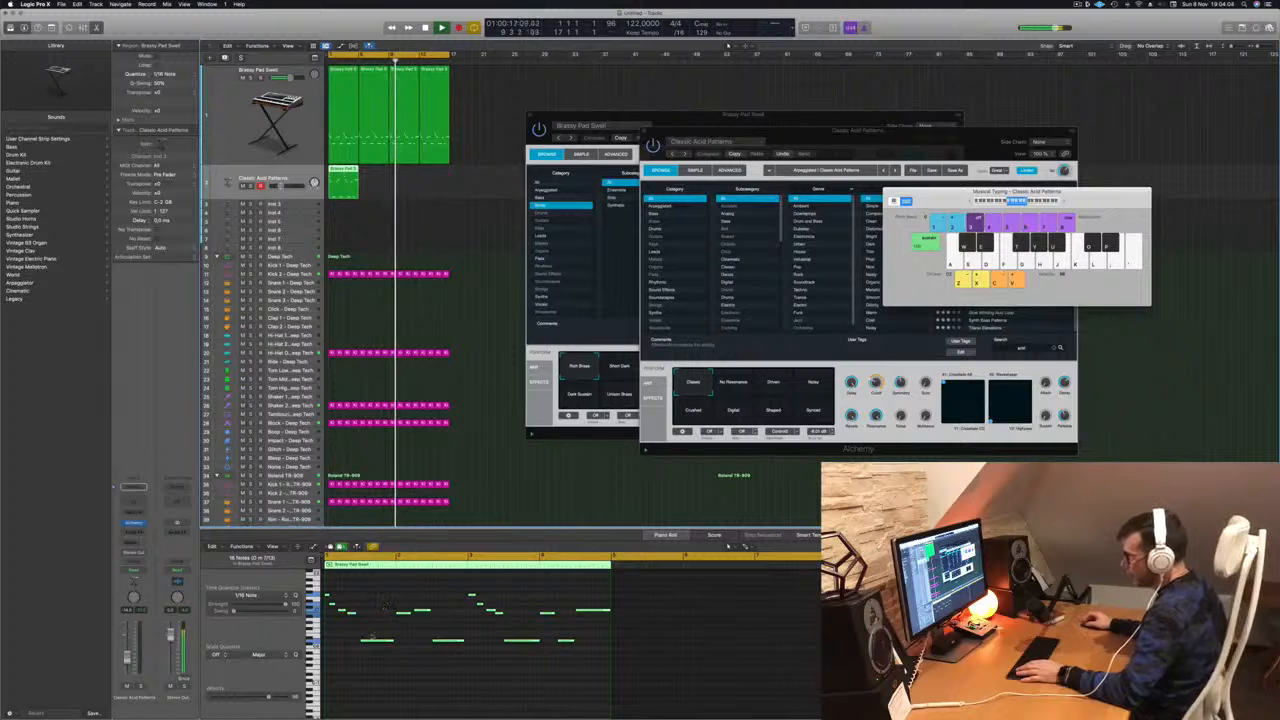
drag(343, 628, 636, 586)
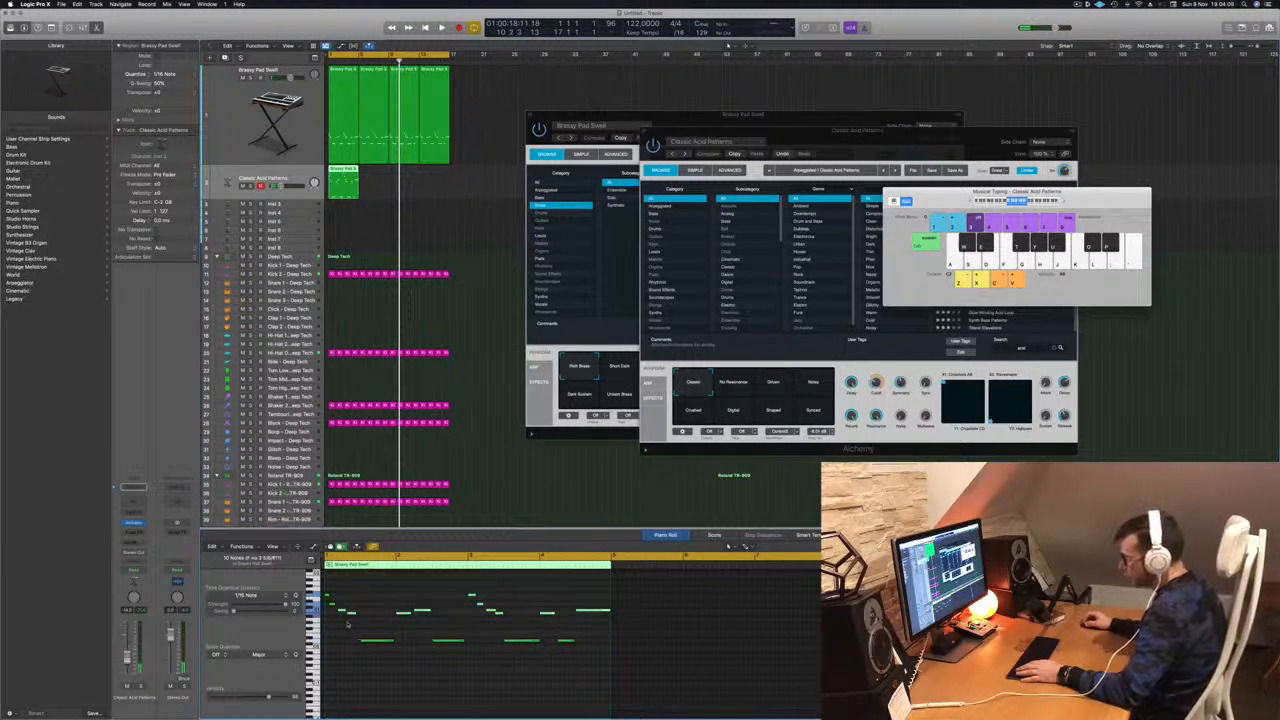
drag(331, 625, 636, 583)
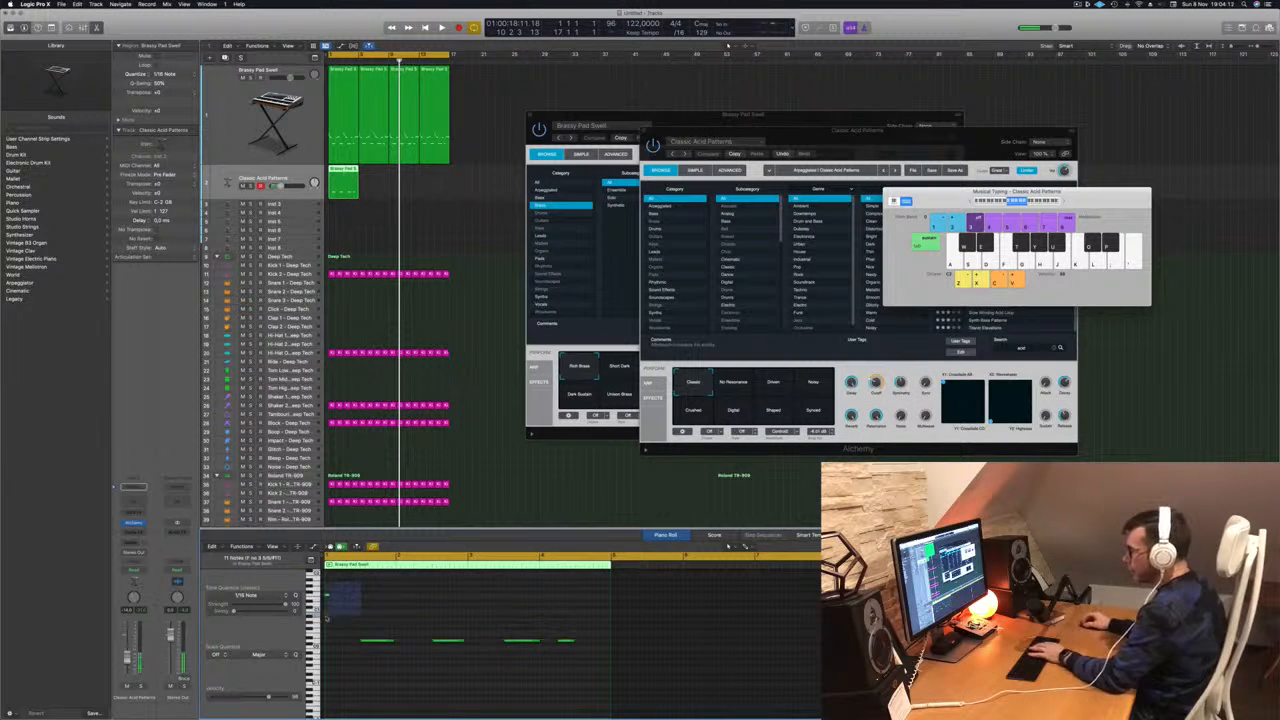
drag(375, 611, 690, 688)
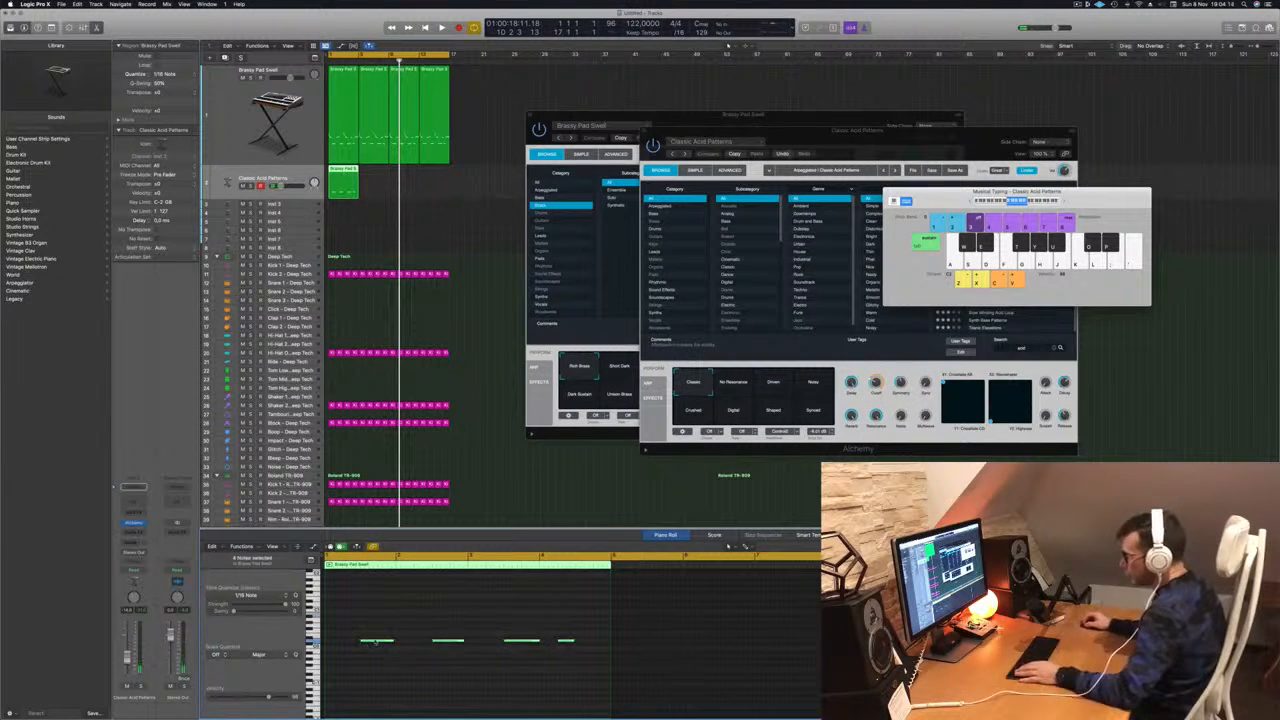
Shift the four remaining notes to the start of the region and delete the last two of them during playback.
drag(376, 642, 340, 645)
key(space)
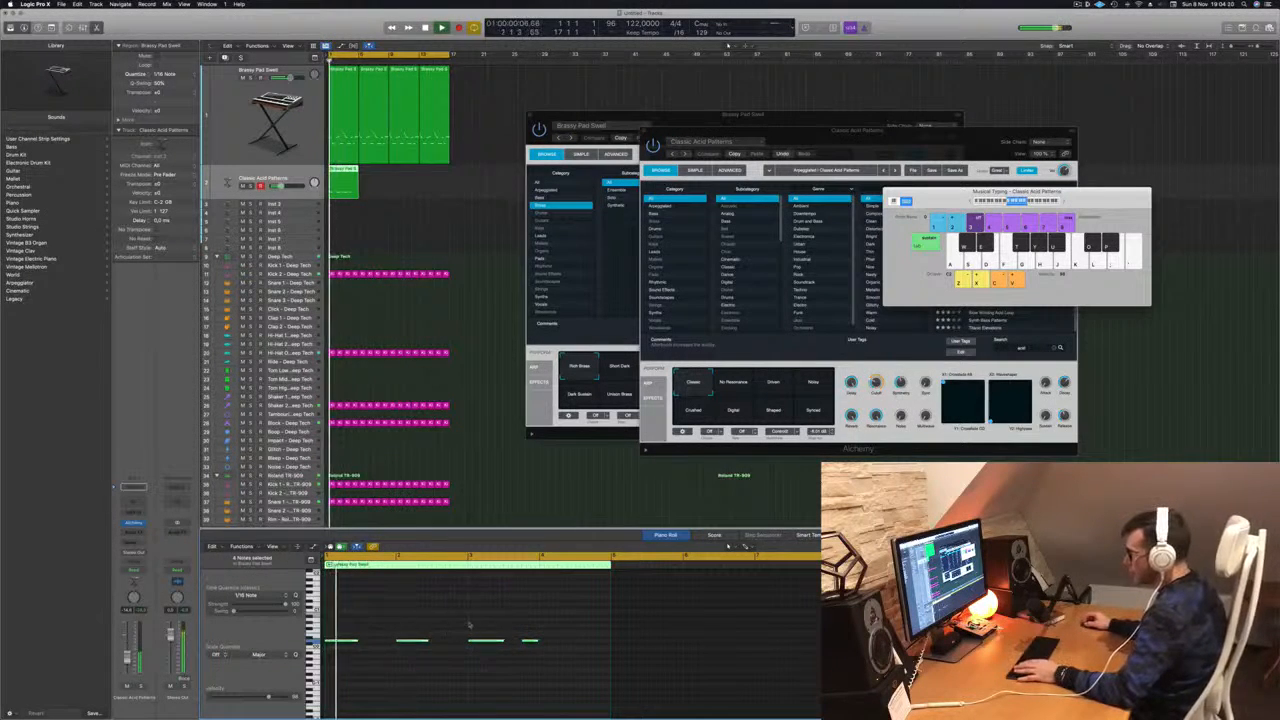
drag(469, 624, 553, 659)
key(BackSpace)
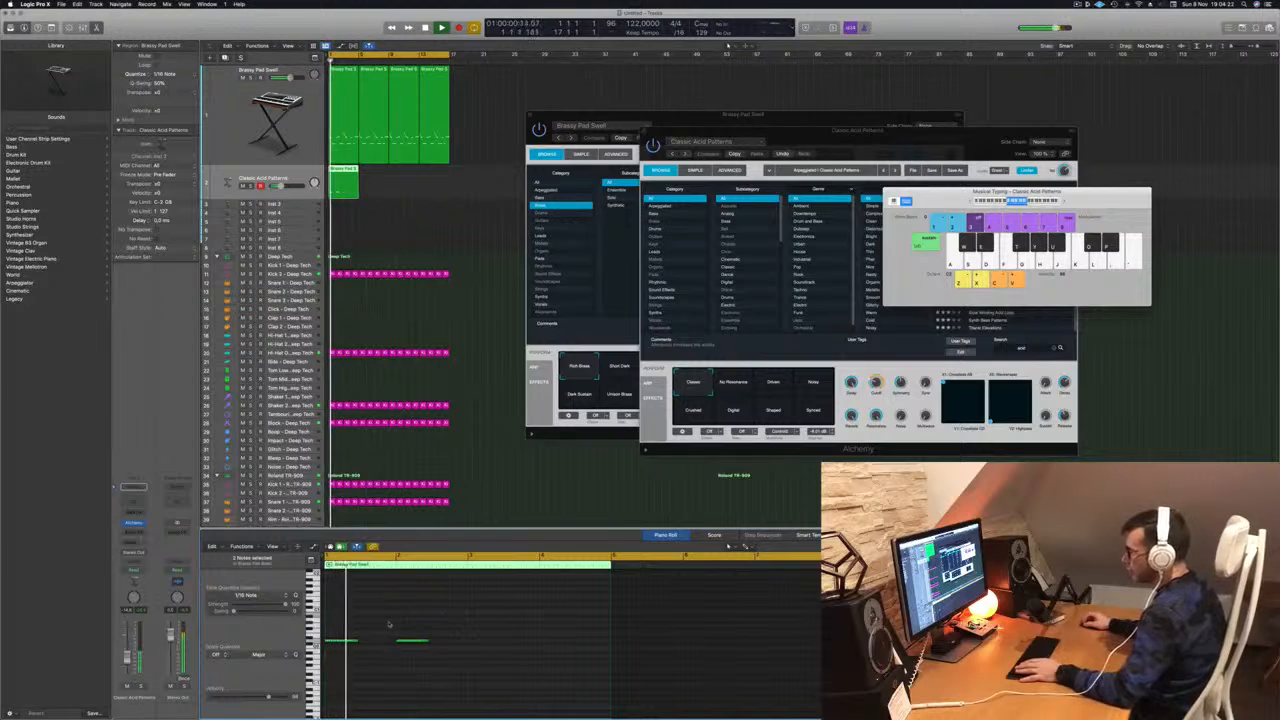
Lengthen the two notes to one bar each and duplicate them so four one-bar notes fill the four-bar region.
drag(356, 639, 396, 643)
key(space)
key(space)
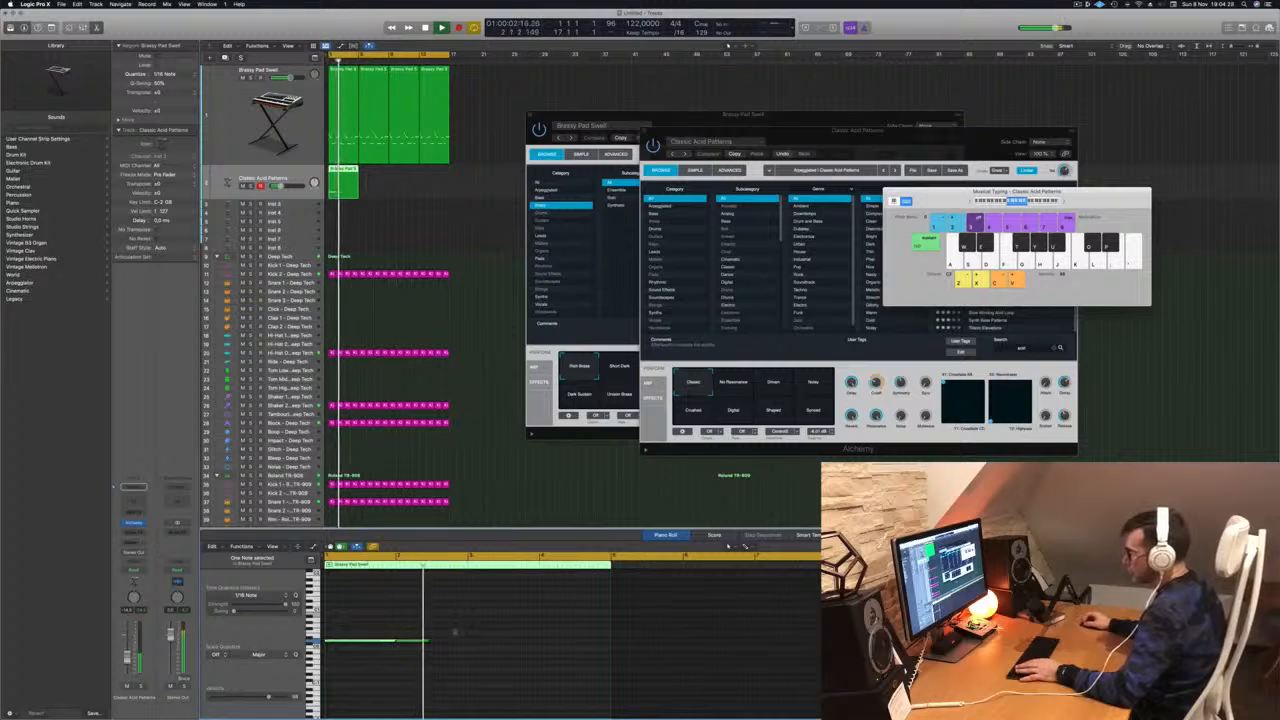
drag(425, 641, 466, 644)
click(446, 640)
key(space)
Transpose all four long notes up two octaves and play the arrangement from the start.
drag(355, 627, 633, 657)
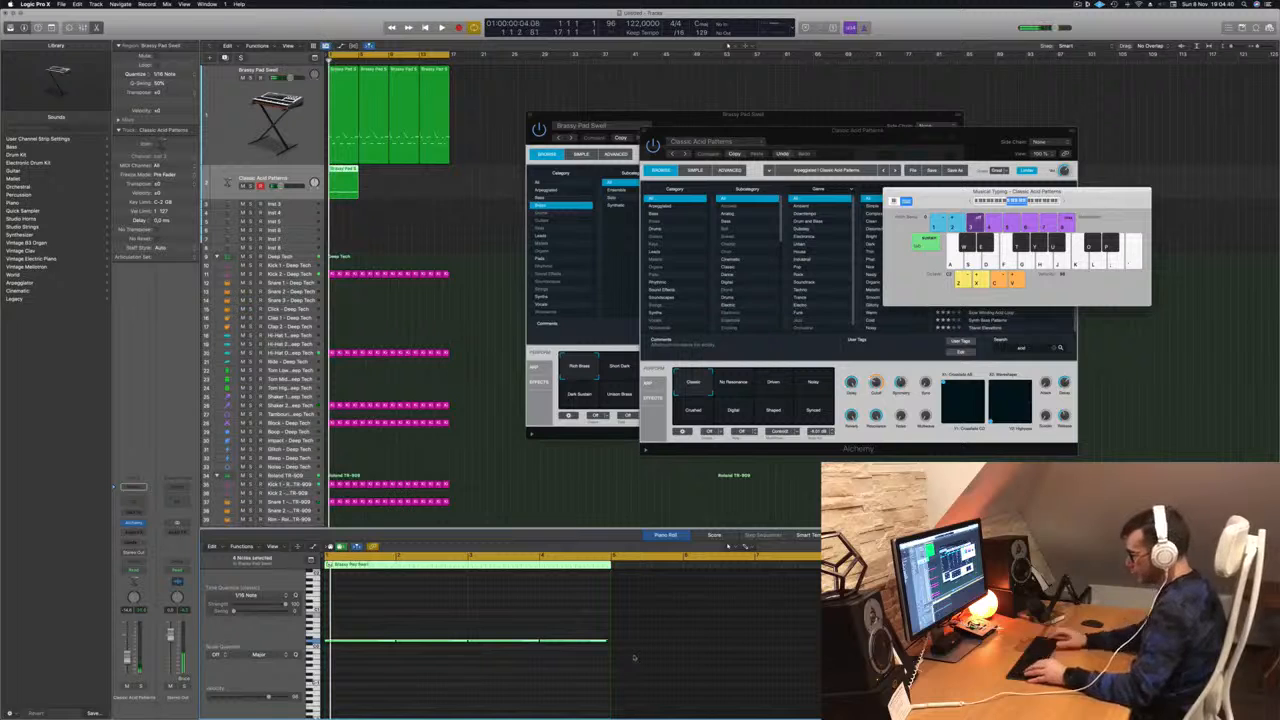
click(557, 696)
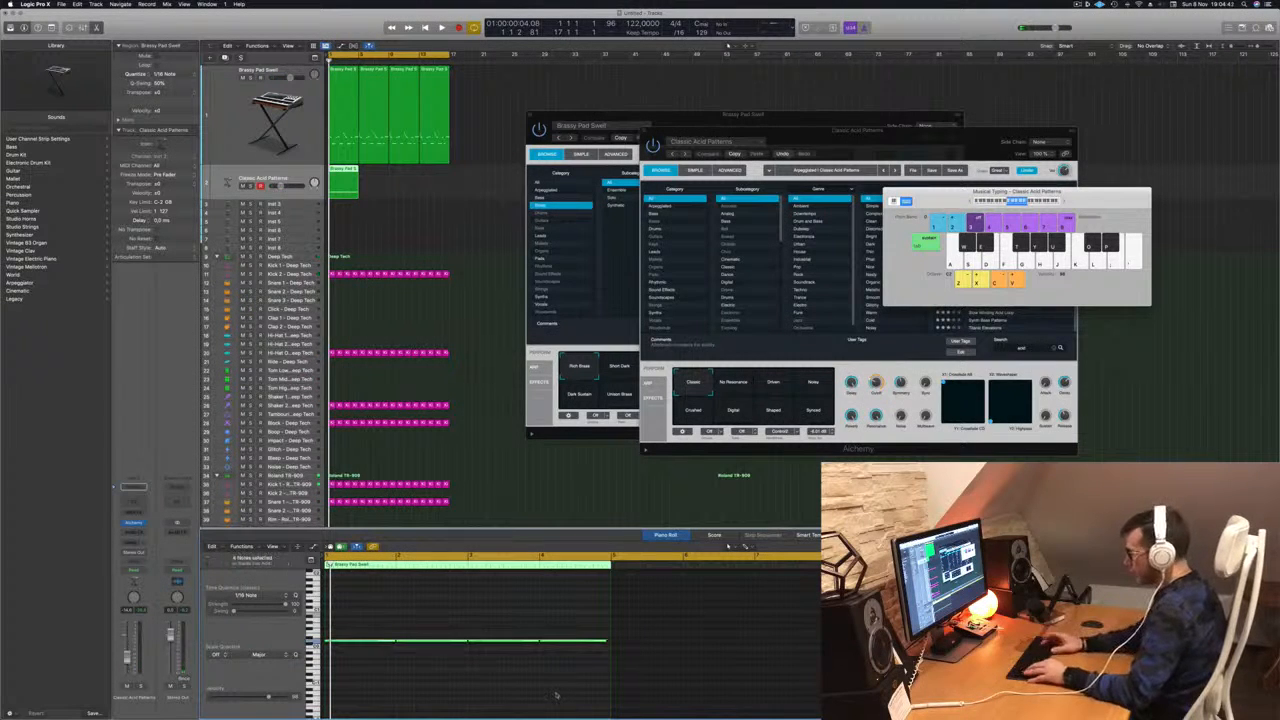
key(alt+shift+Up)
key(alt+shift+Up)
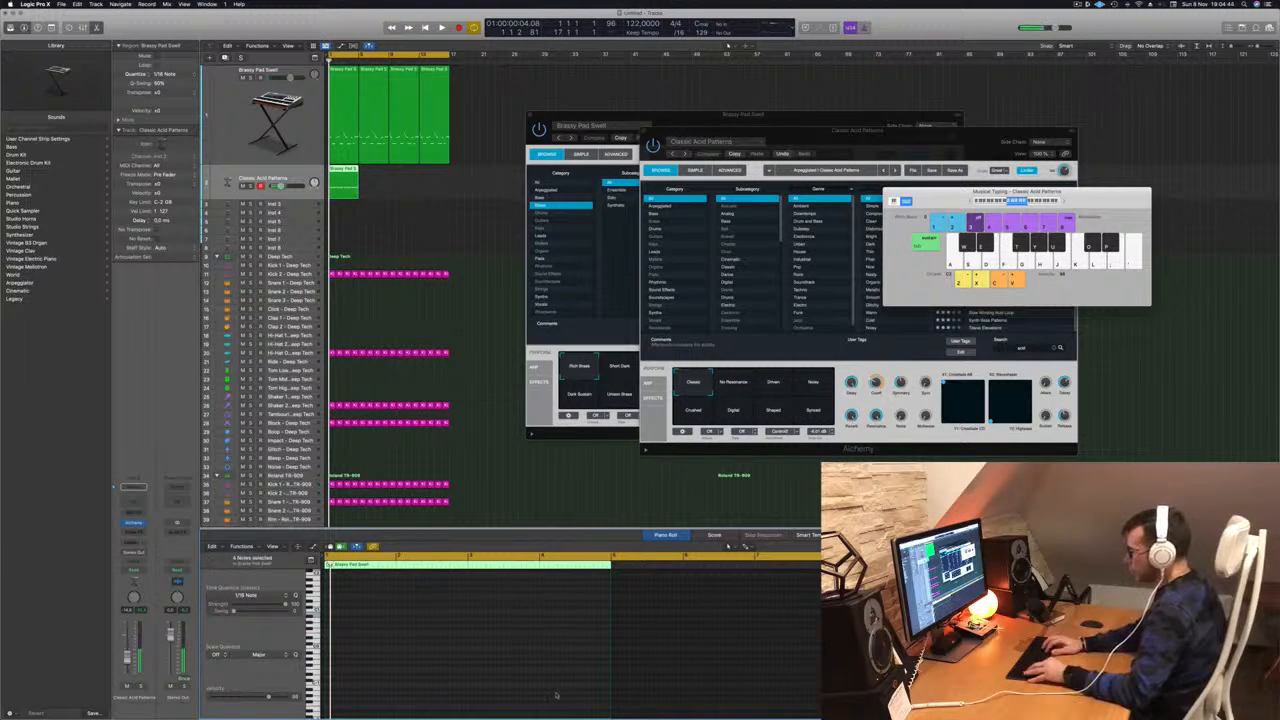
key(space)
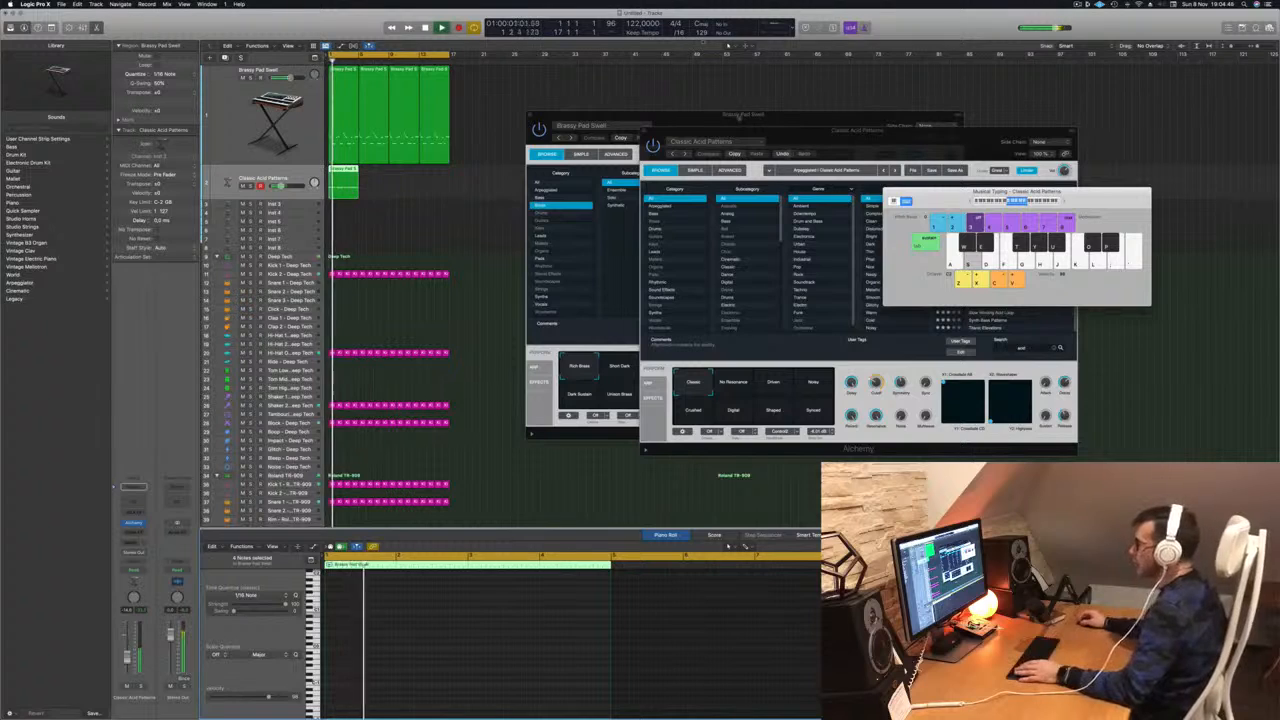
Switch the Classic Acid Patterns sound to its No Resonance variation and raise the track's volume slightly.
drag(781, 134, 726, 154)
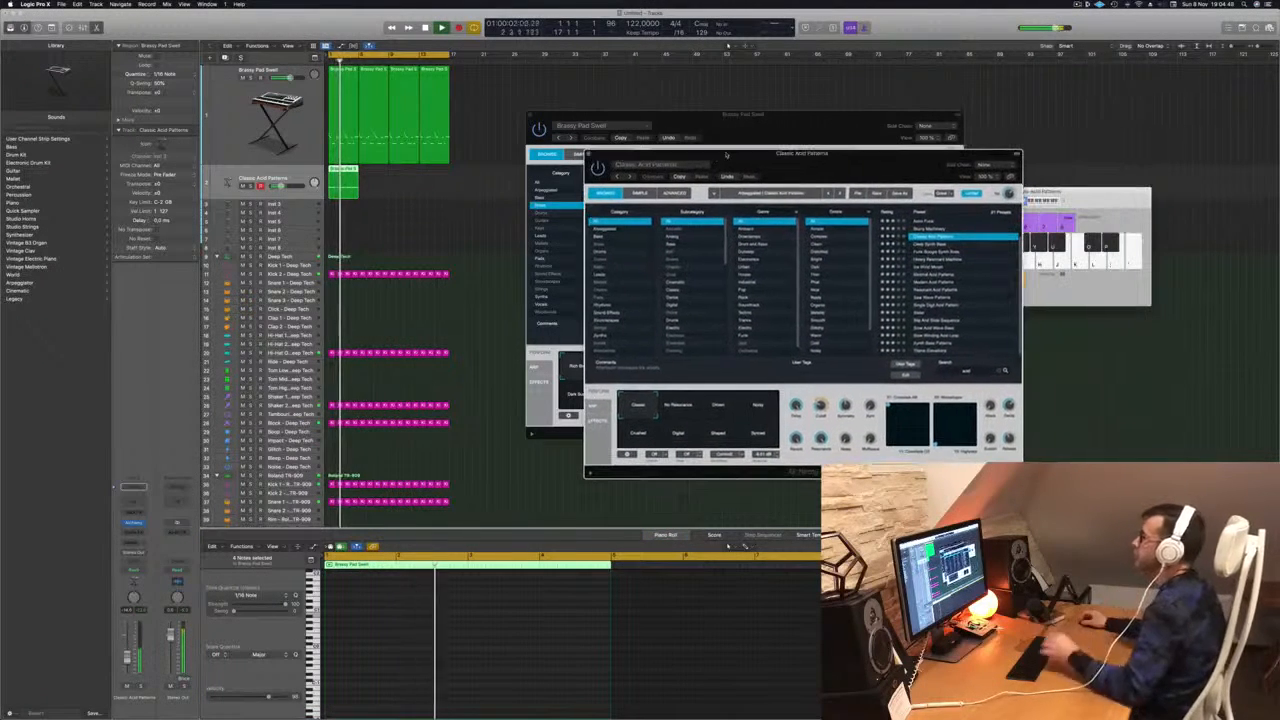
click(677, 410)
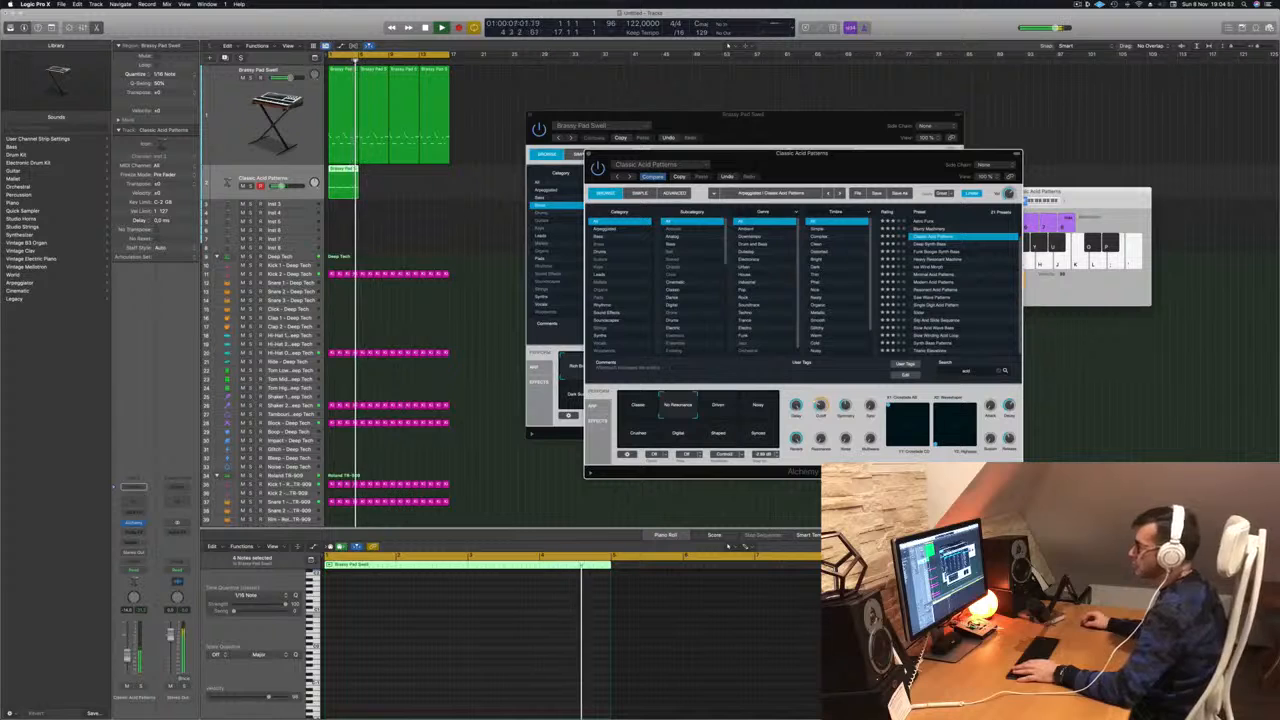
drag(127, 657, 127, 654)
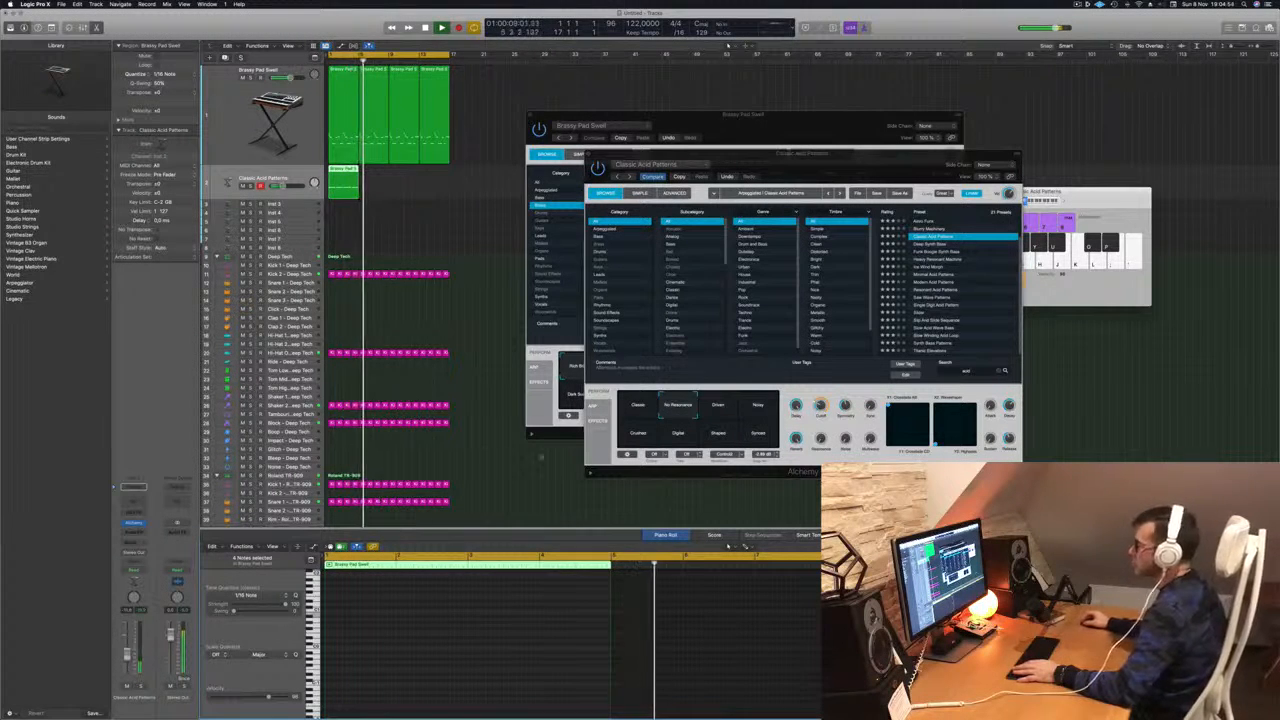
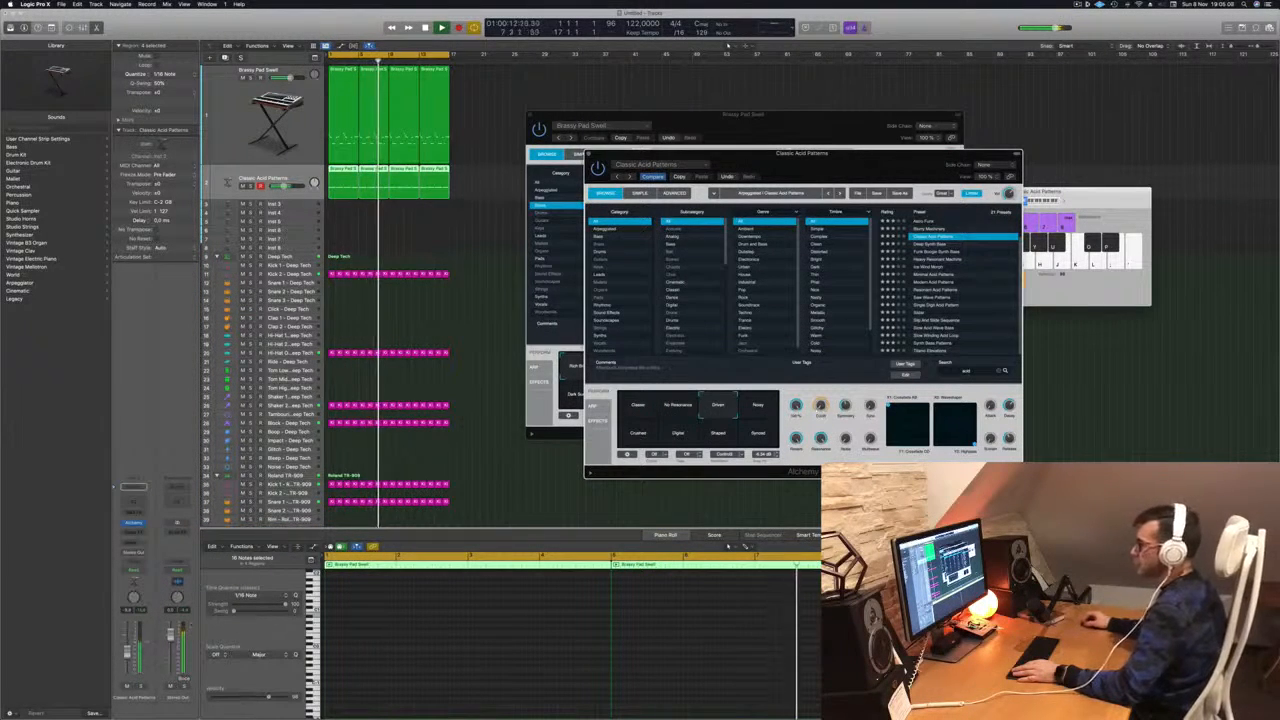
Audition the Classic Acid Patterns performance snapshots during playback, settle on No Resonance, and slightly raise the track volume.
click(762, 405)
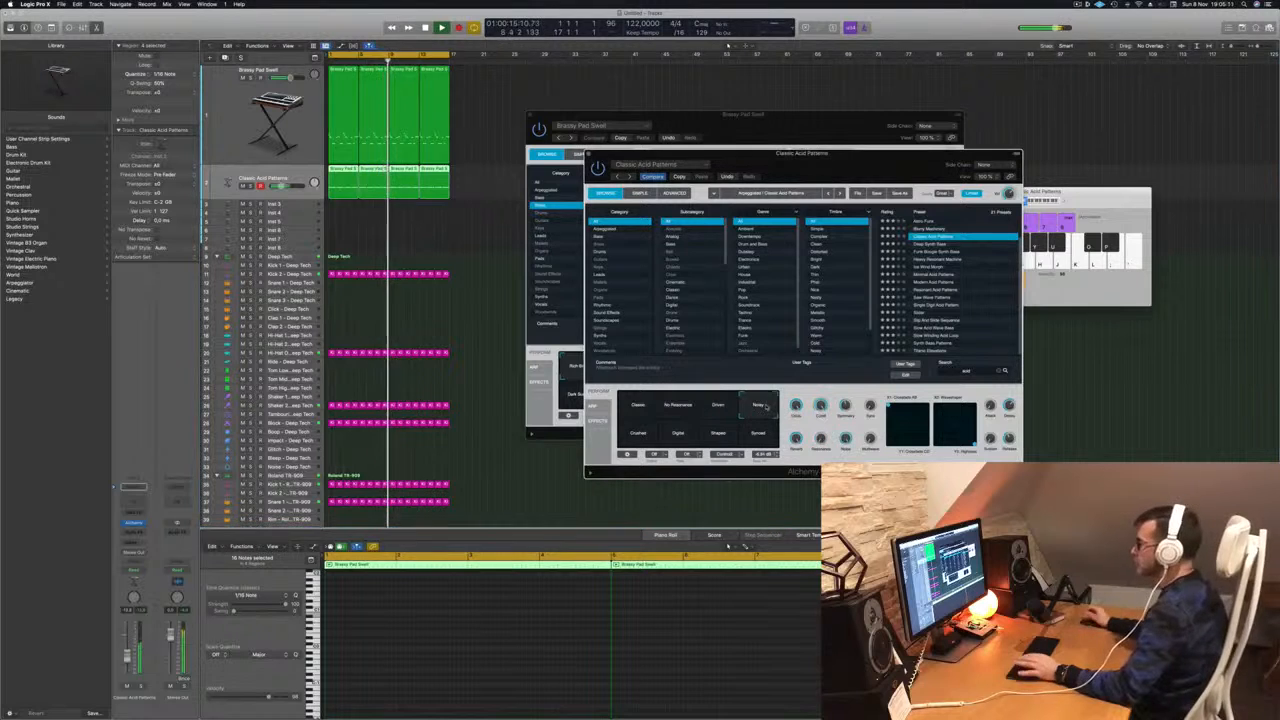
click(634, 432)
click(678, 433)
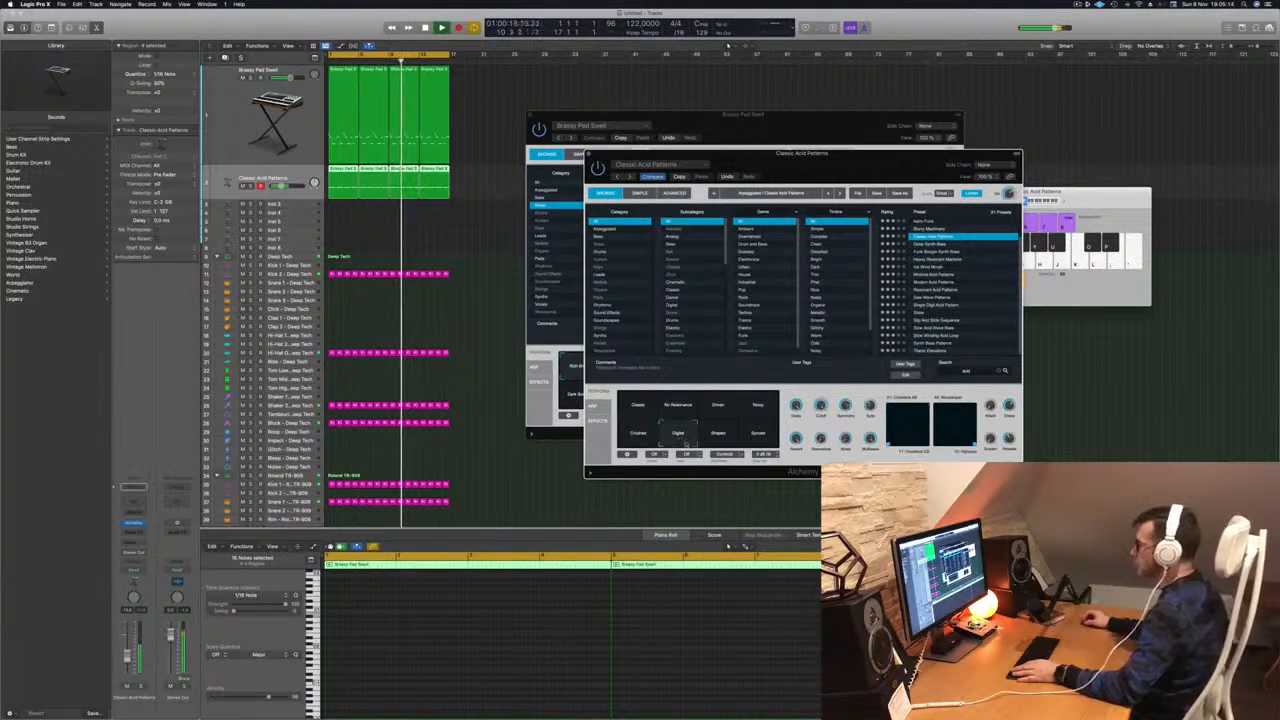
click(726, 438)
click(759, 436)
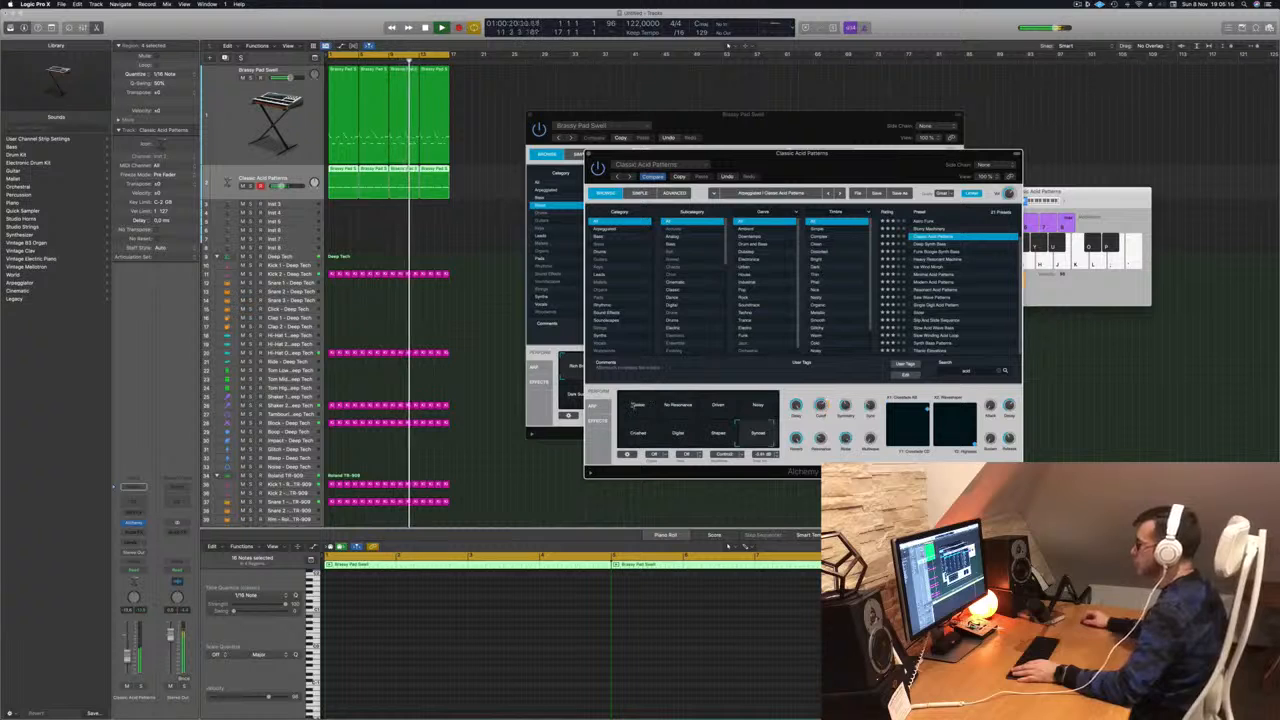
click(646, 412)
click(677, 407)
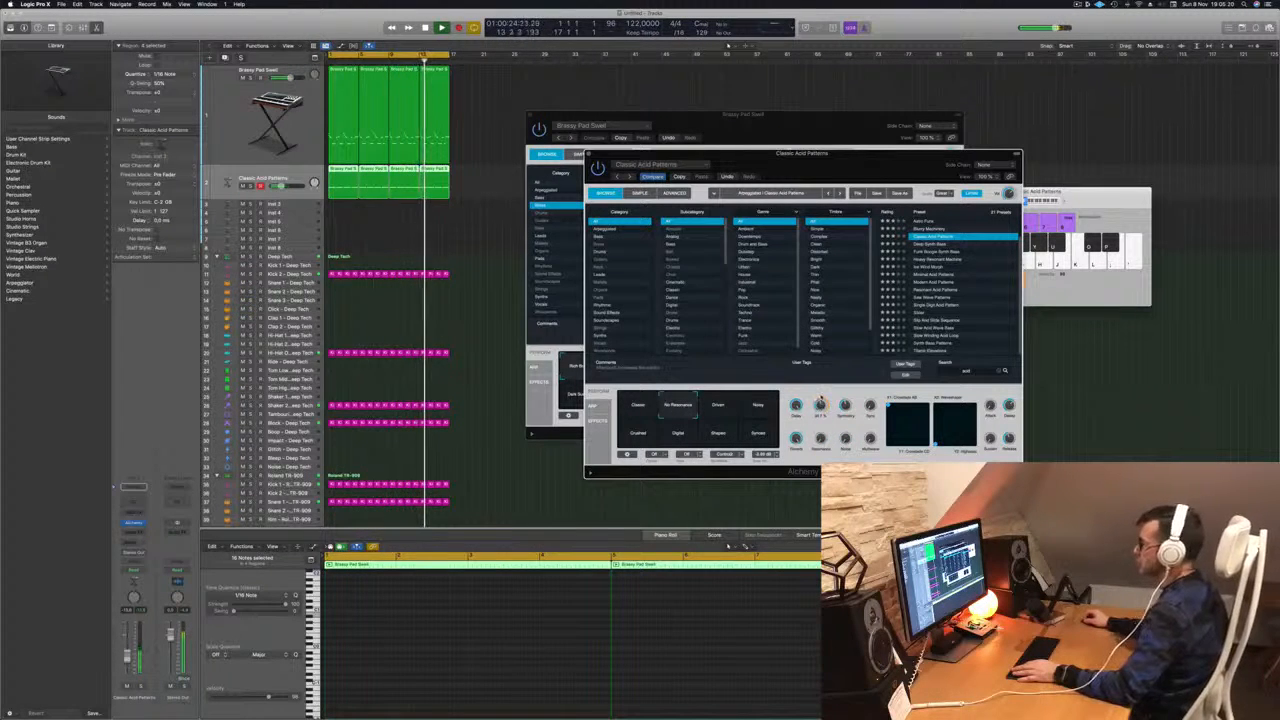
click(718, 405)
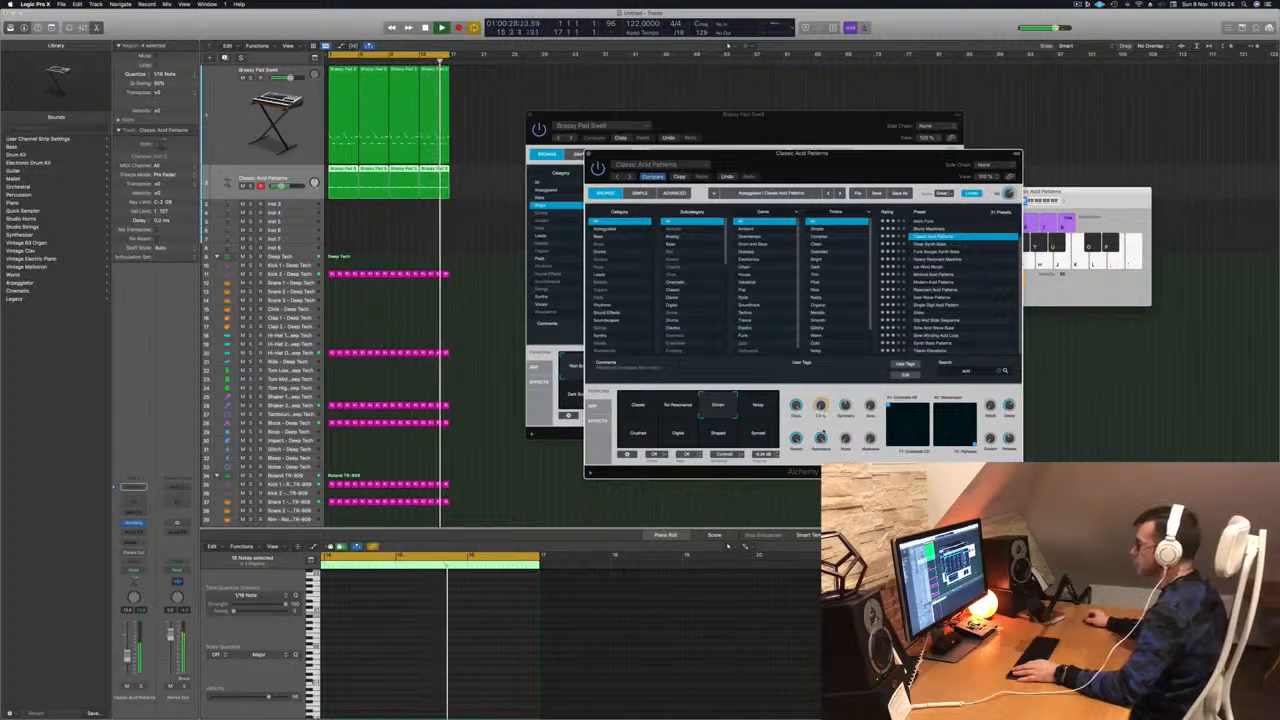
click(678, 405)
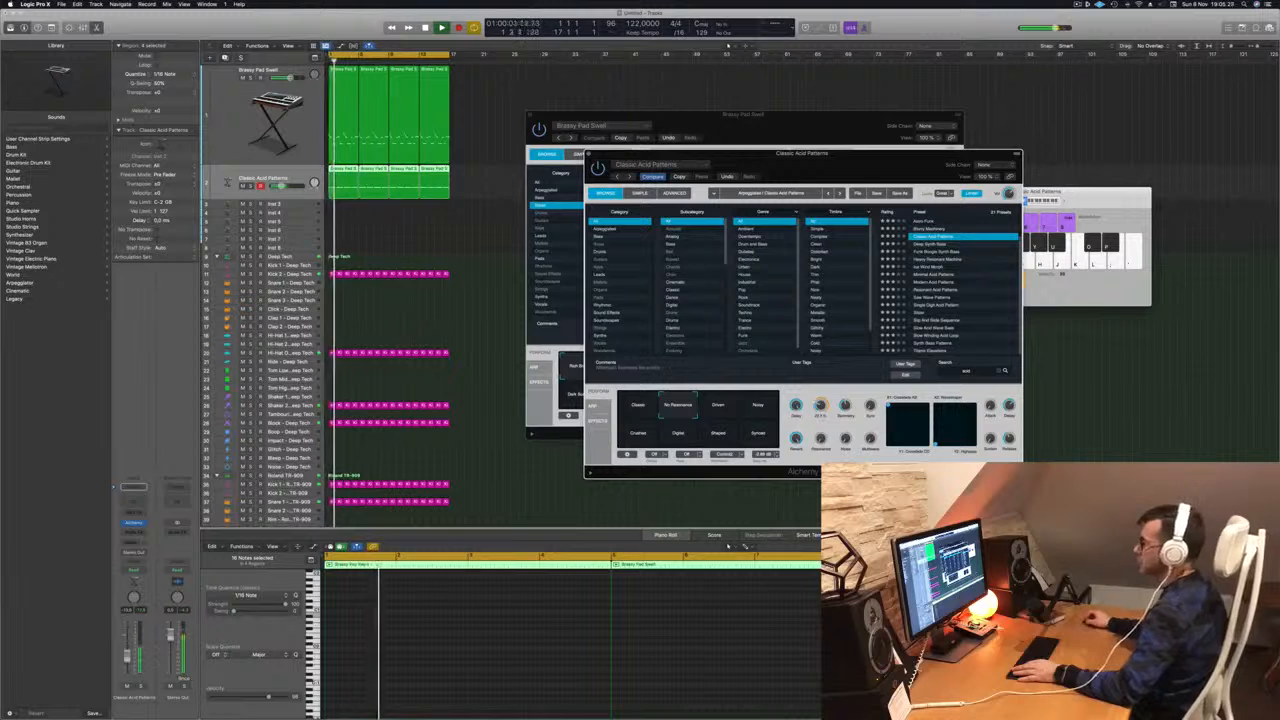
drag(281, 186, 285, 186)
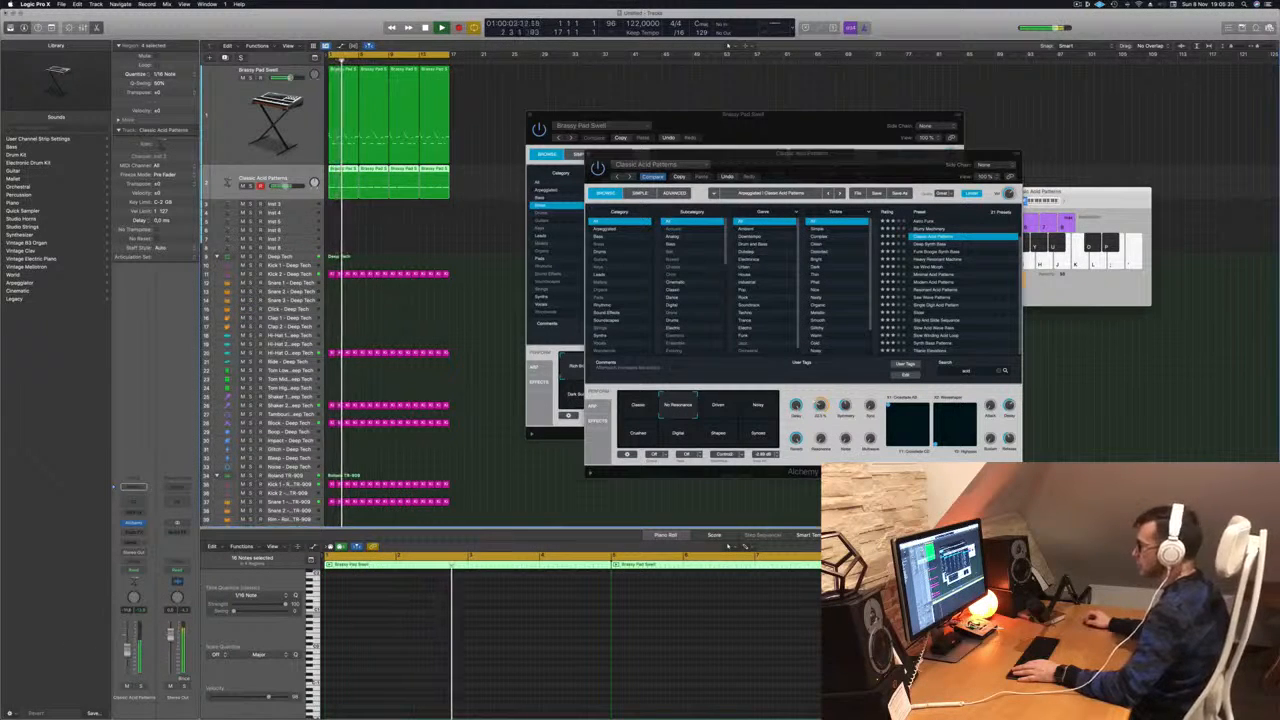
Adjust the Pattern and Length settings of Alchemy's arpeggiator for the Classic Acid Patterns sound.
click(591, 407)
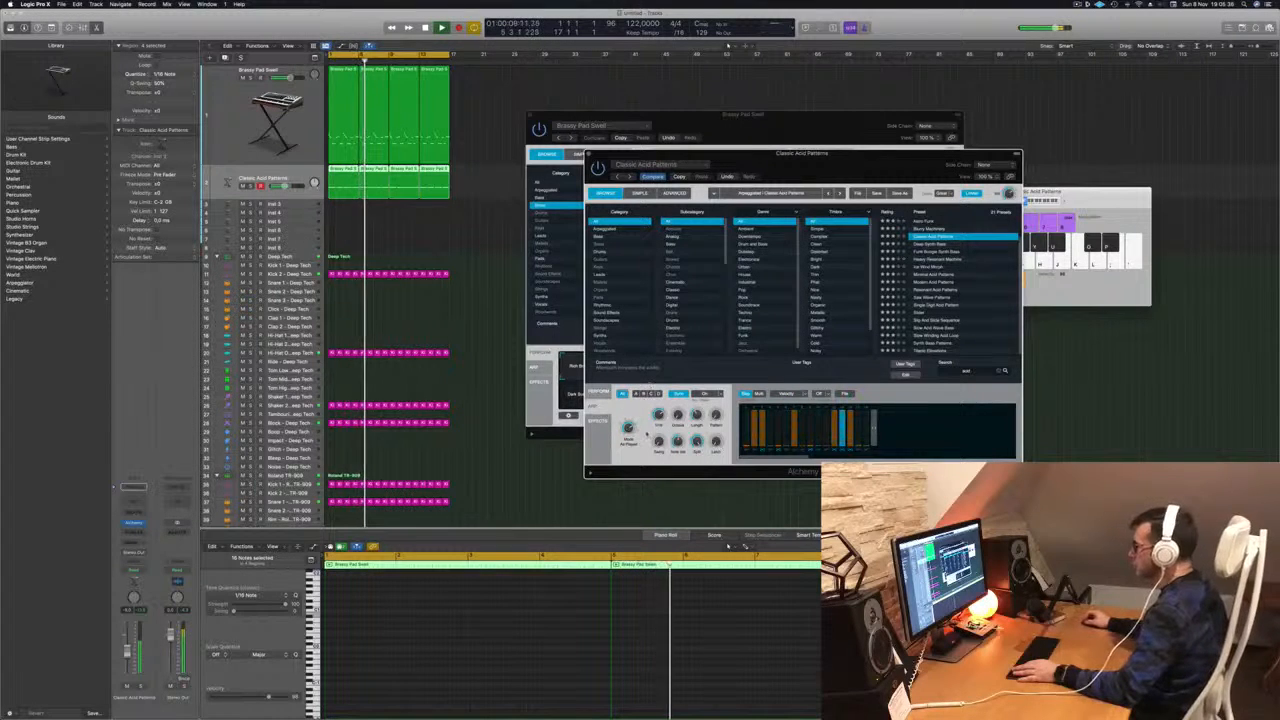
drag(719, 423, 717, 413)
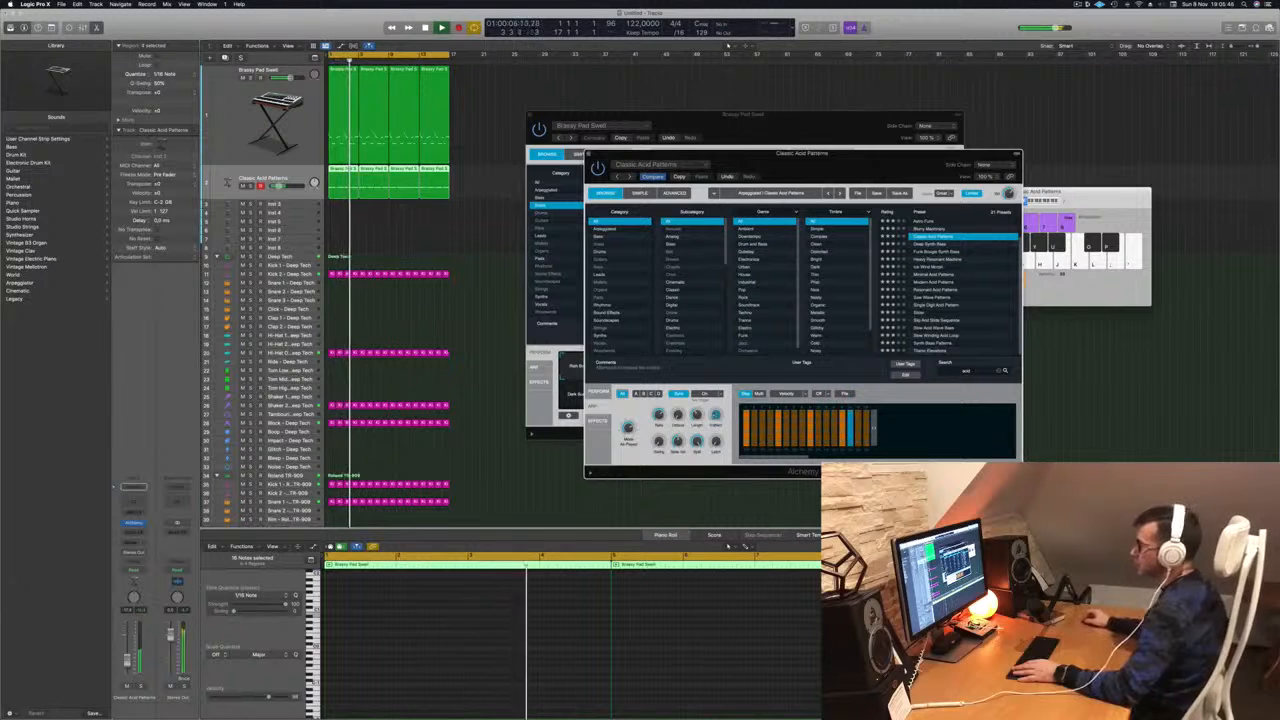
click(745, 546)
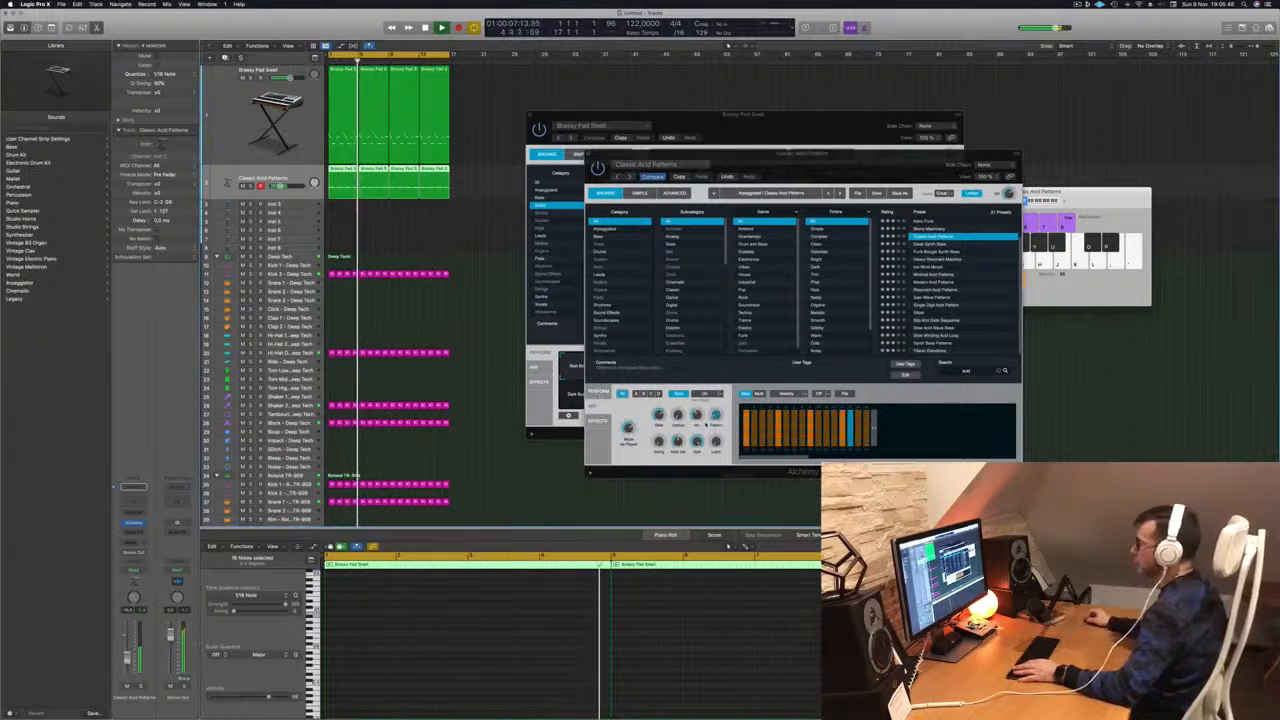
click(716, 414)
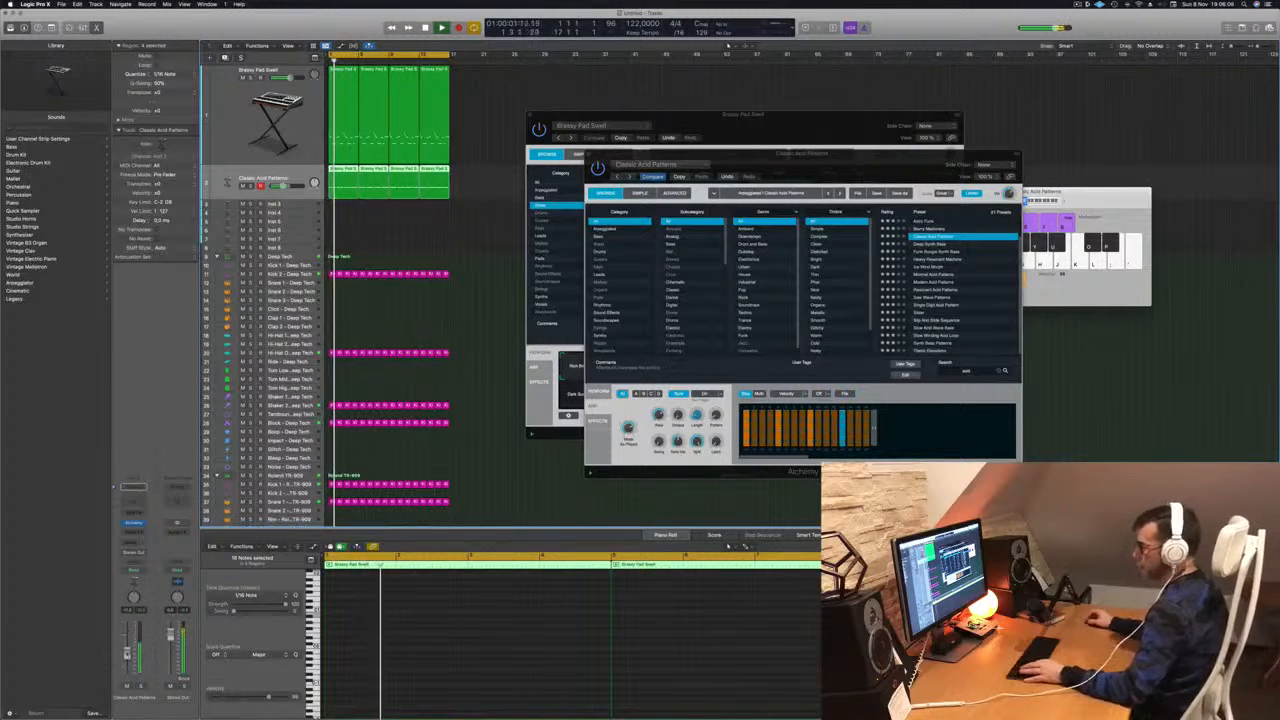
Deselect the regions, close the Musical Typing keyboard, and show the mixer.
click(482, 475)
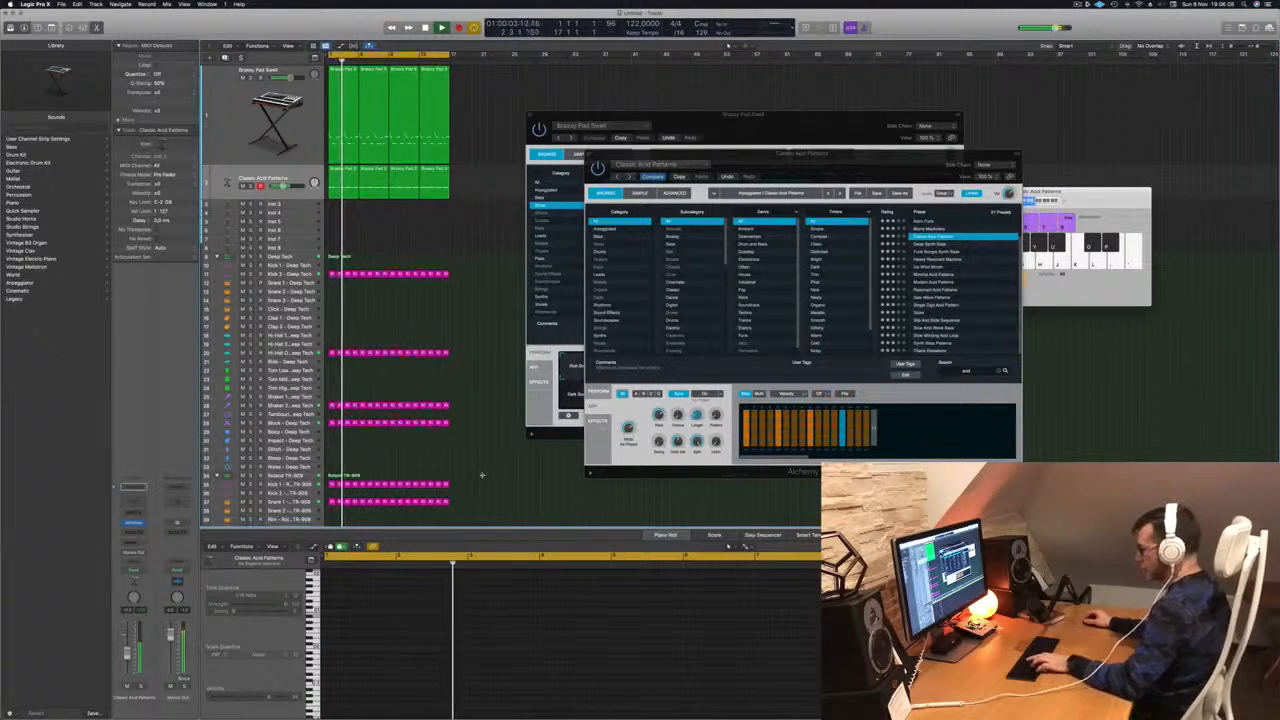
key(super+k)
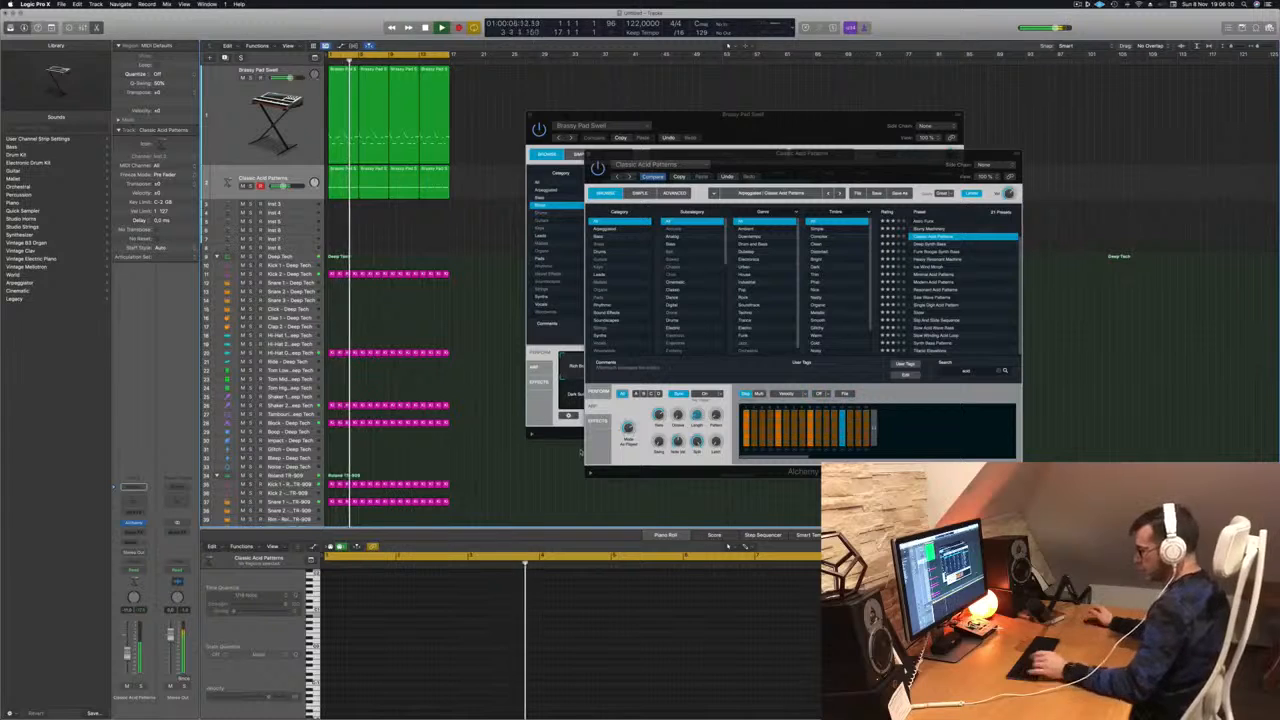
key(x)
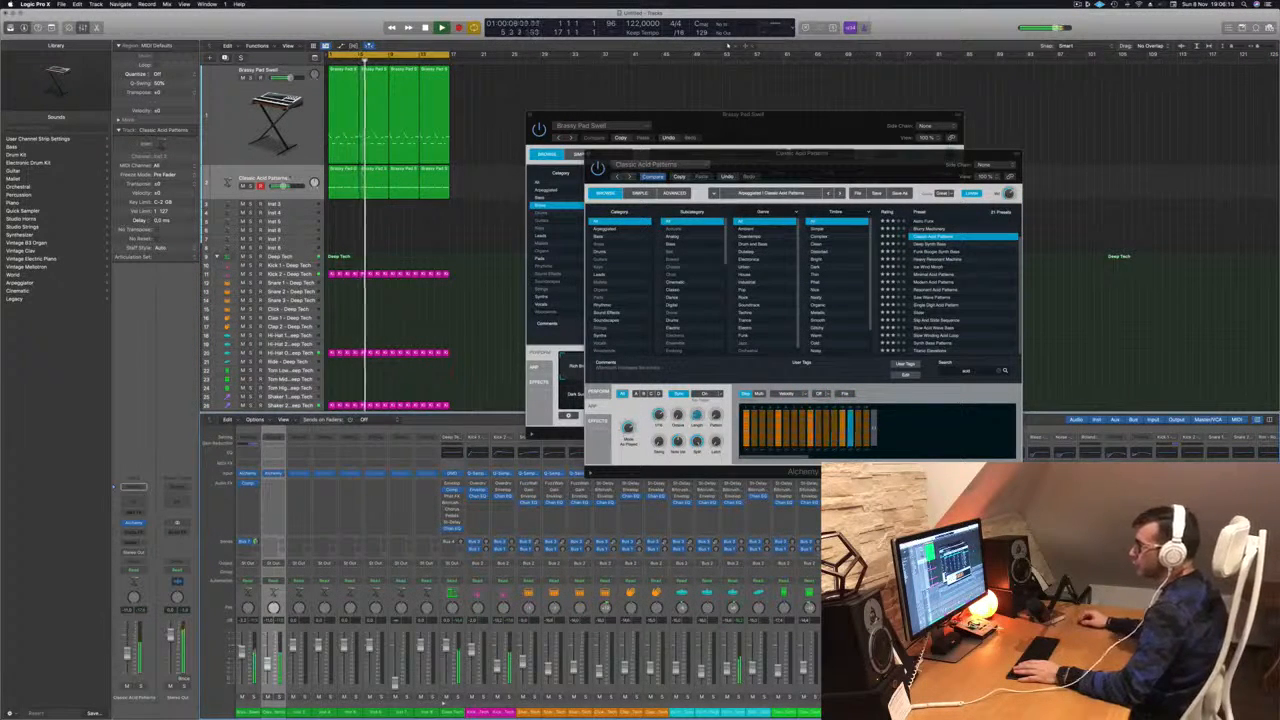
Copy the Compressor from the Brassy Pad Swell channel to the Classic Acid Patterns channel and check its settings.
click(290, 177)
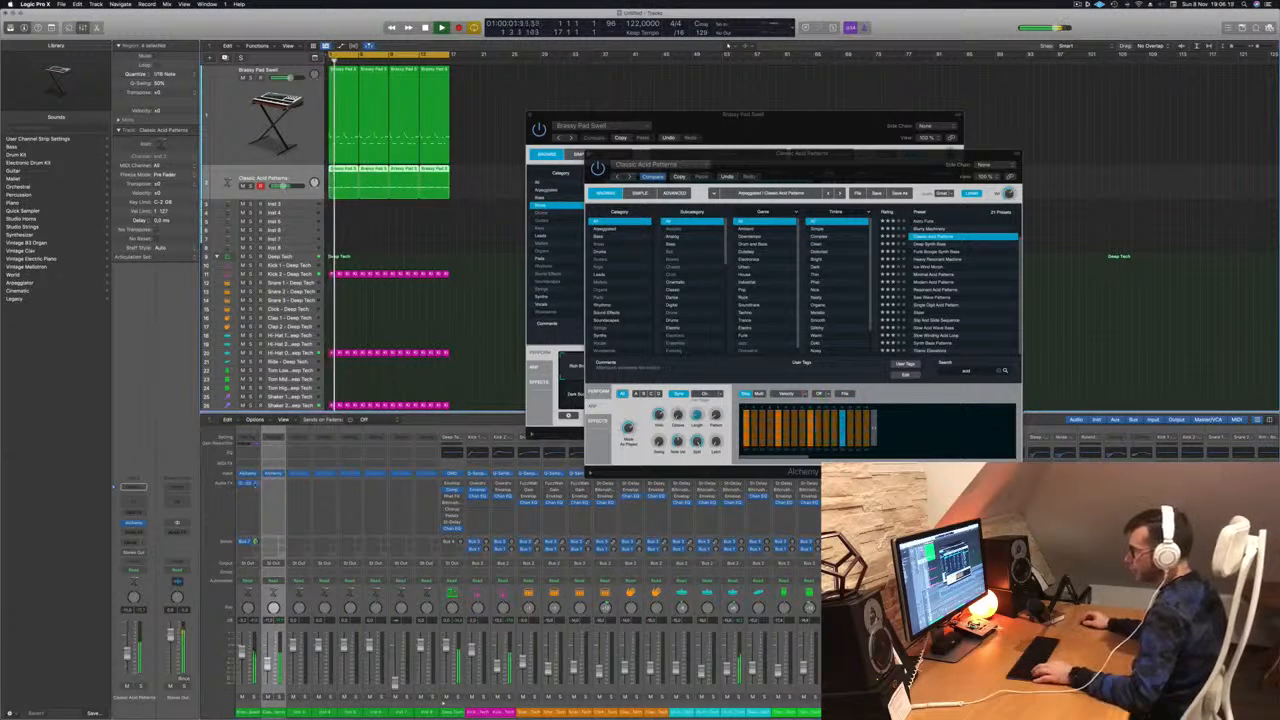
drag(249, 485, 258, 487)
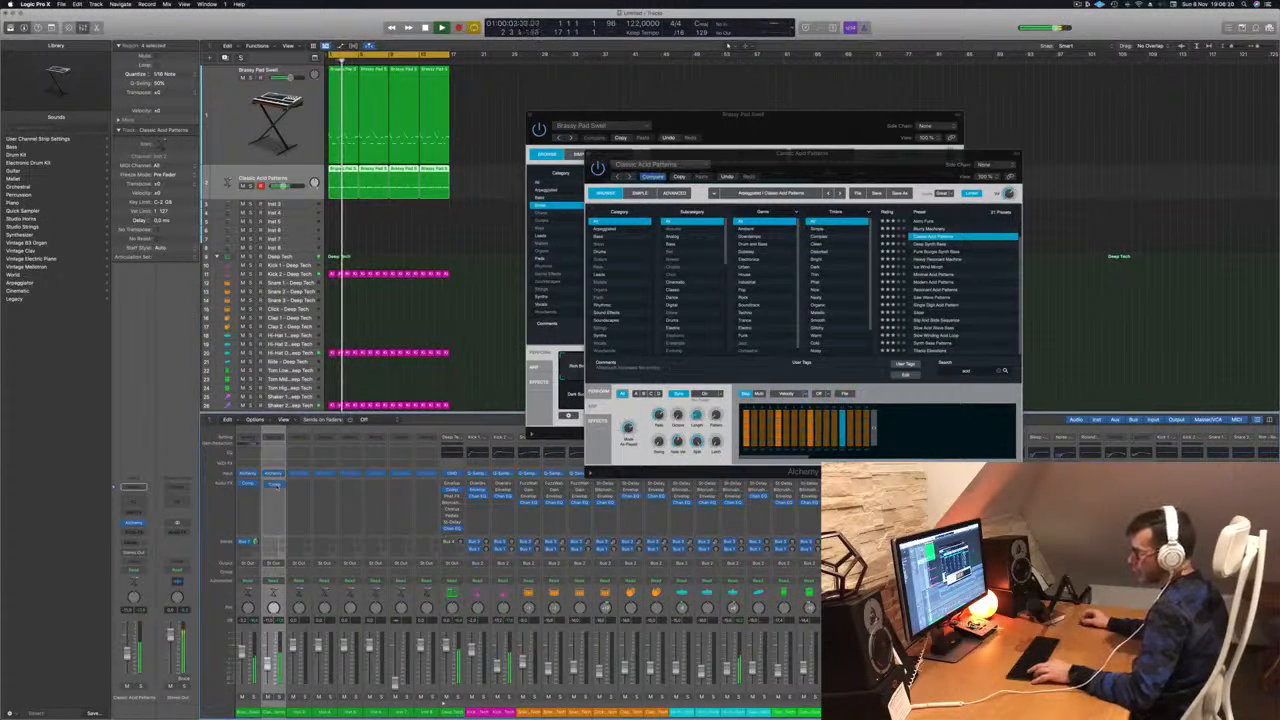
click(273, 484)
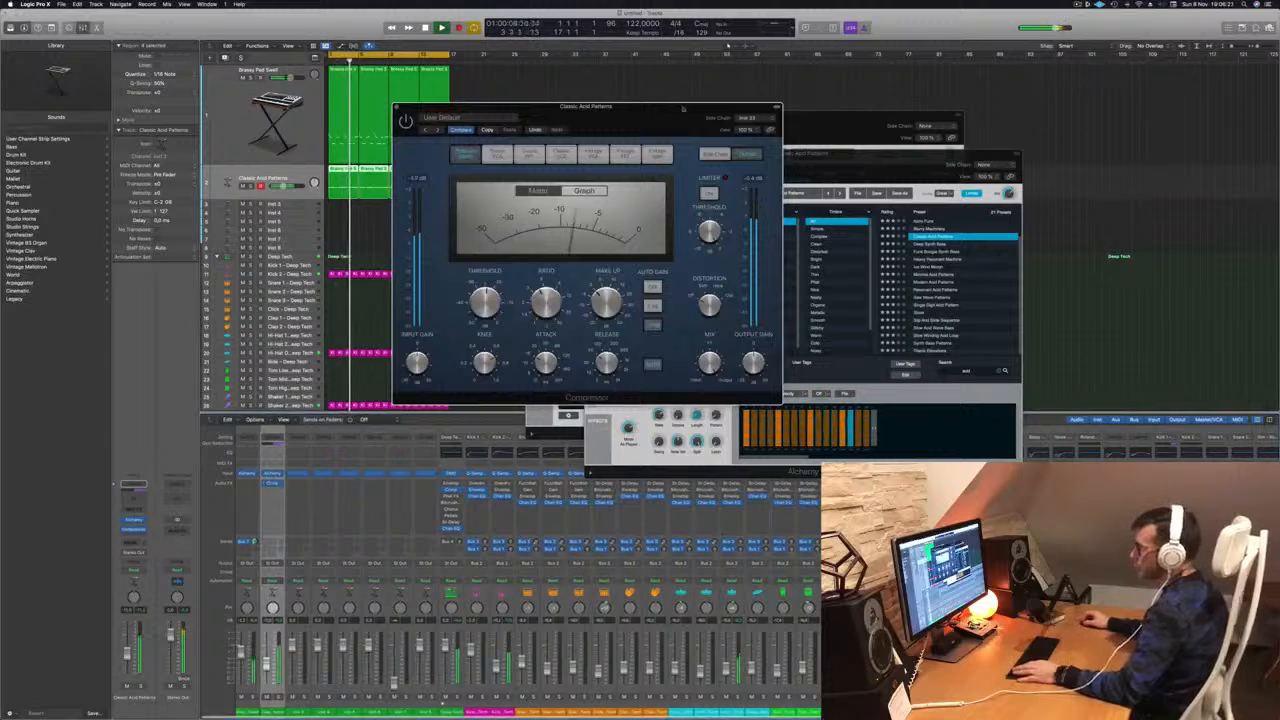
drag(682, 108, 721, 183)
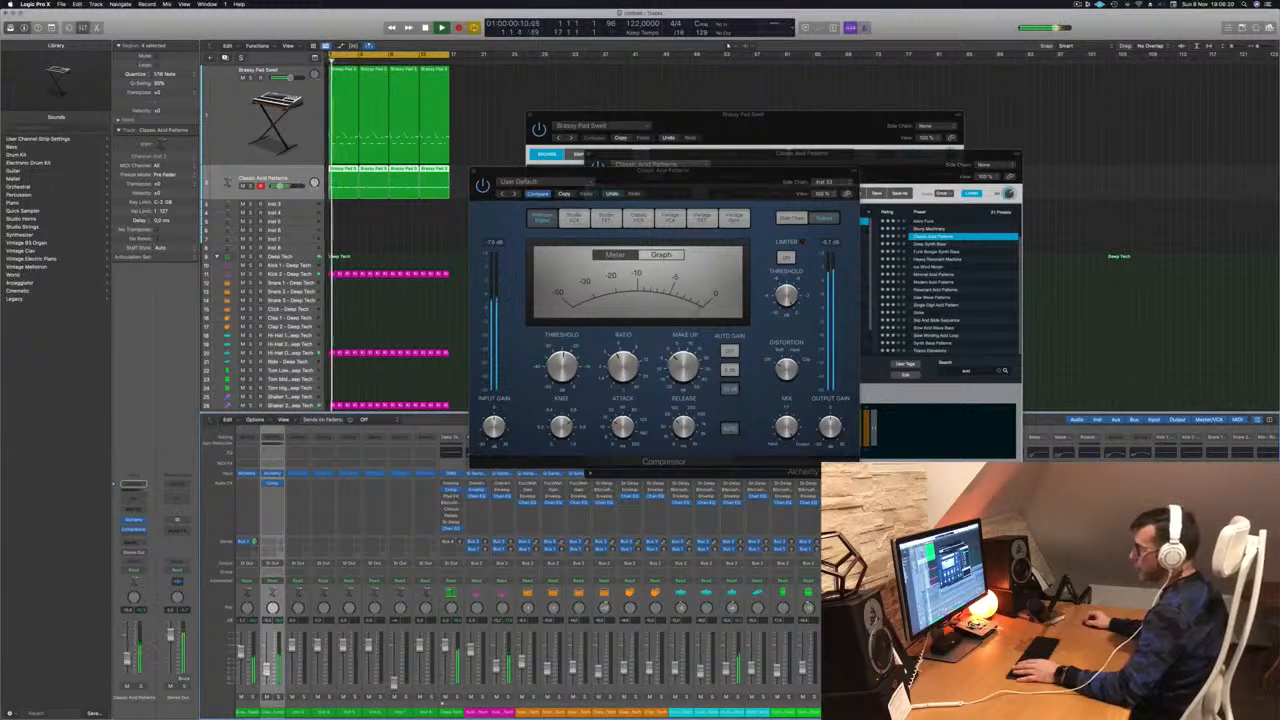
drag(726, 178, 704, 350)
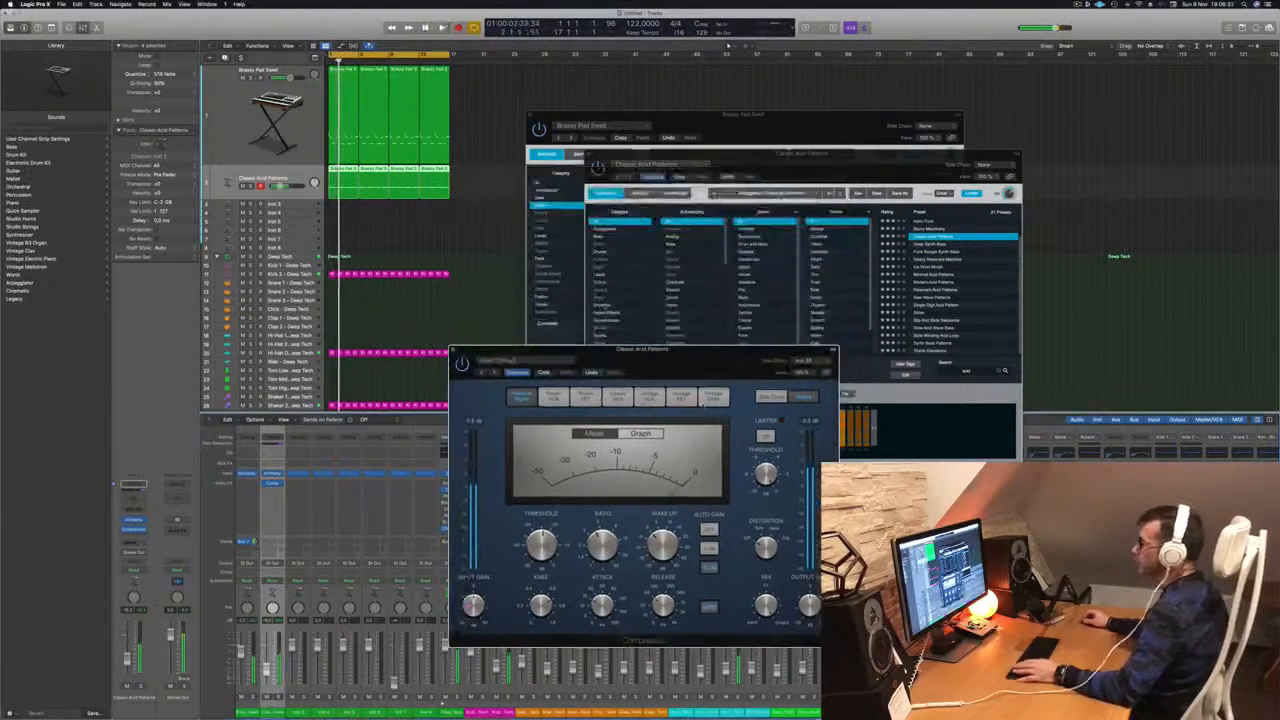
click(455, 352)
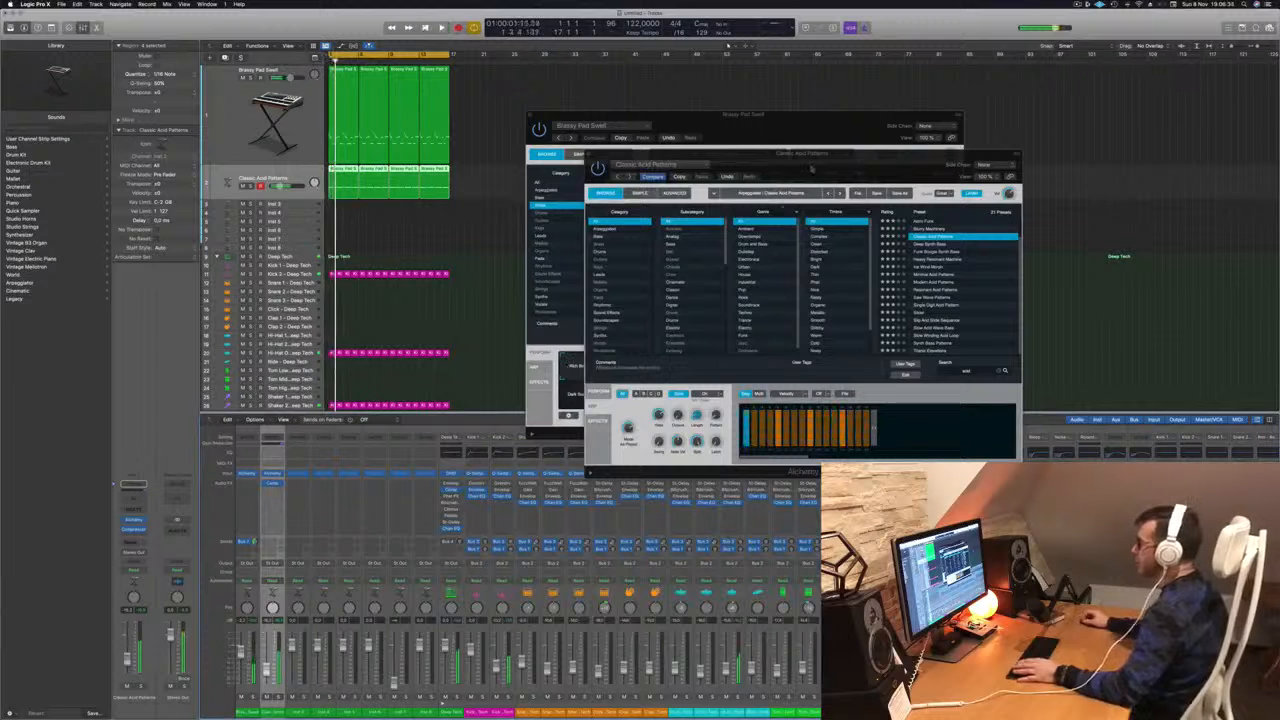
Resume playback and select the Driven snapshot in Alchemy's performance controls.
key(space)
drag(812, 169, 777, 190)
click(586, 397)
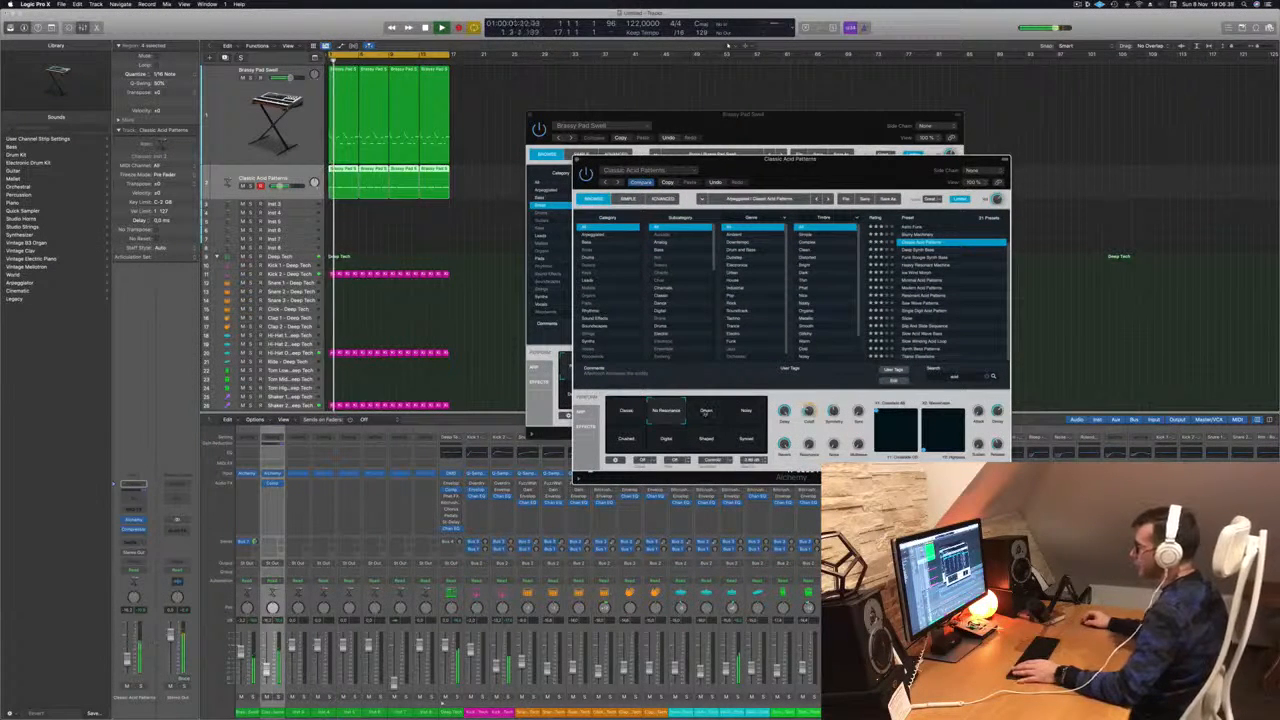
click(706, 413)
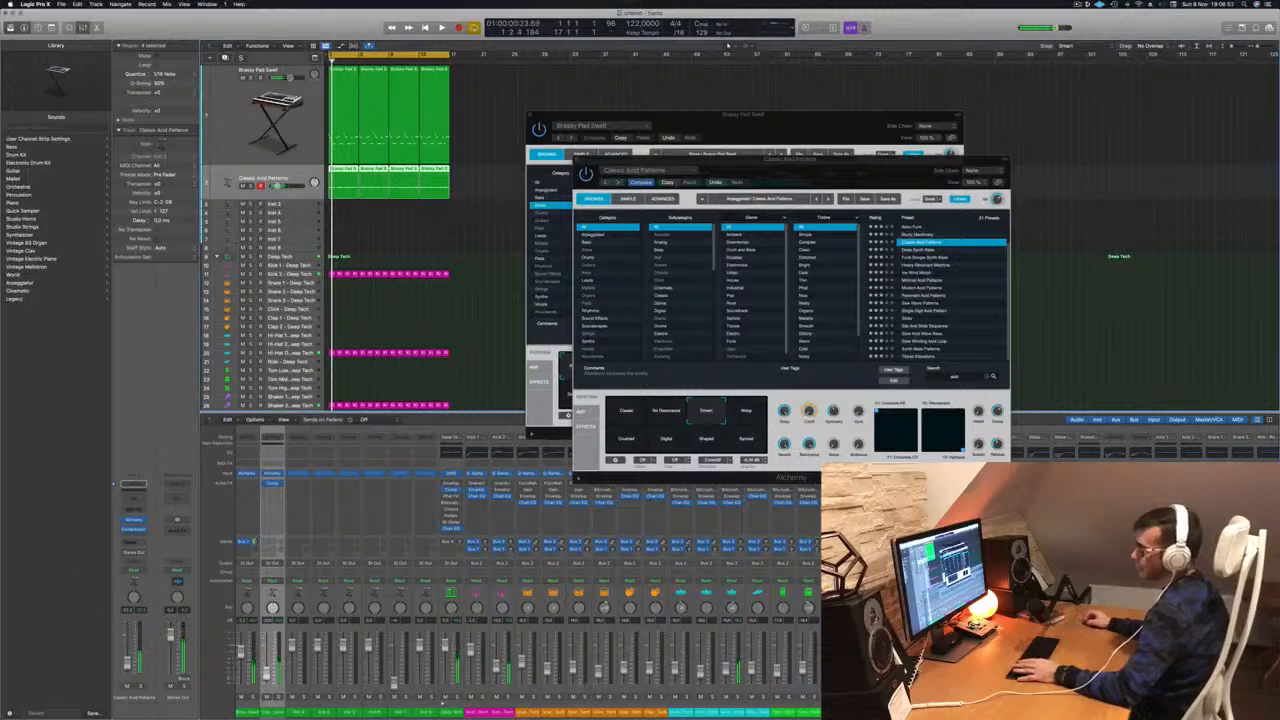
Set the Classic Acid Patterns channel to Touch automation and record a pass of Alchemy cutoff movement.
click(133, 571)
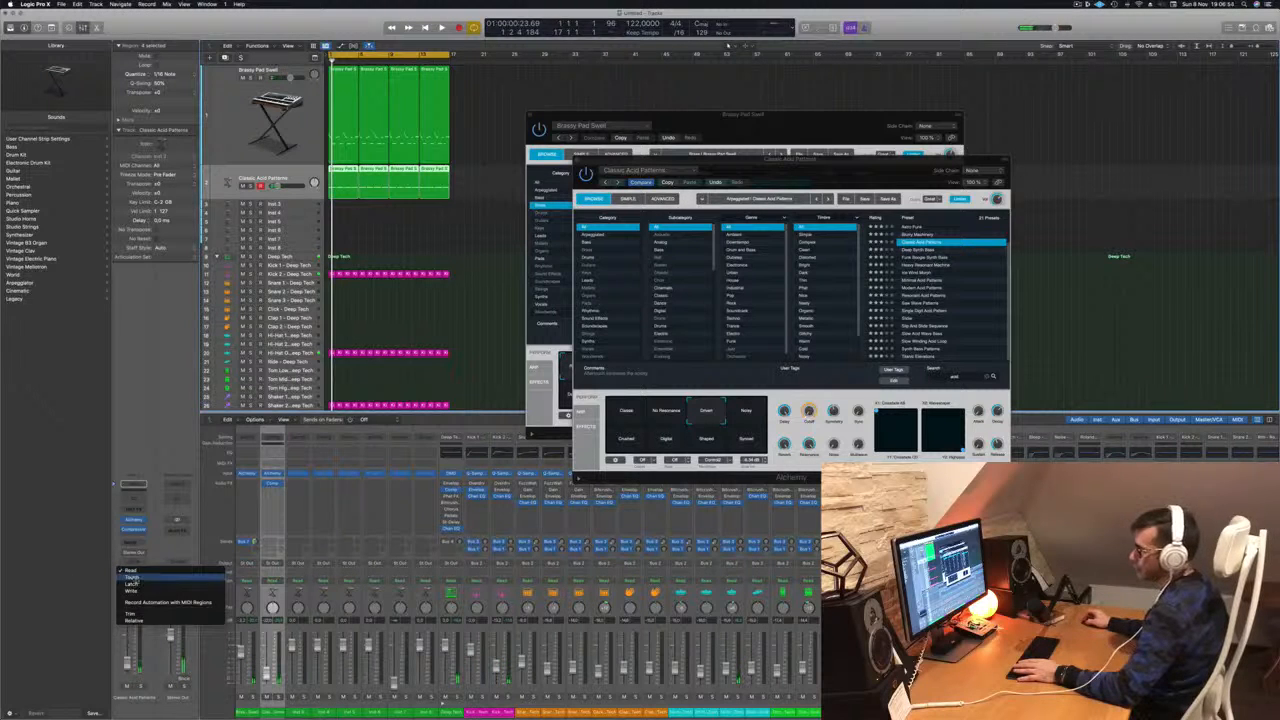
click(132, 577)
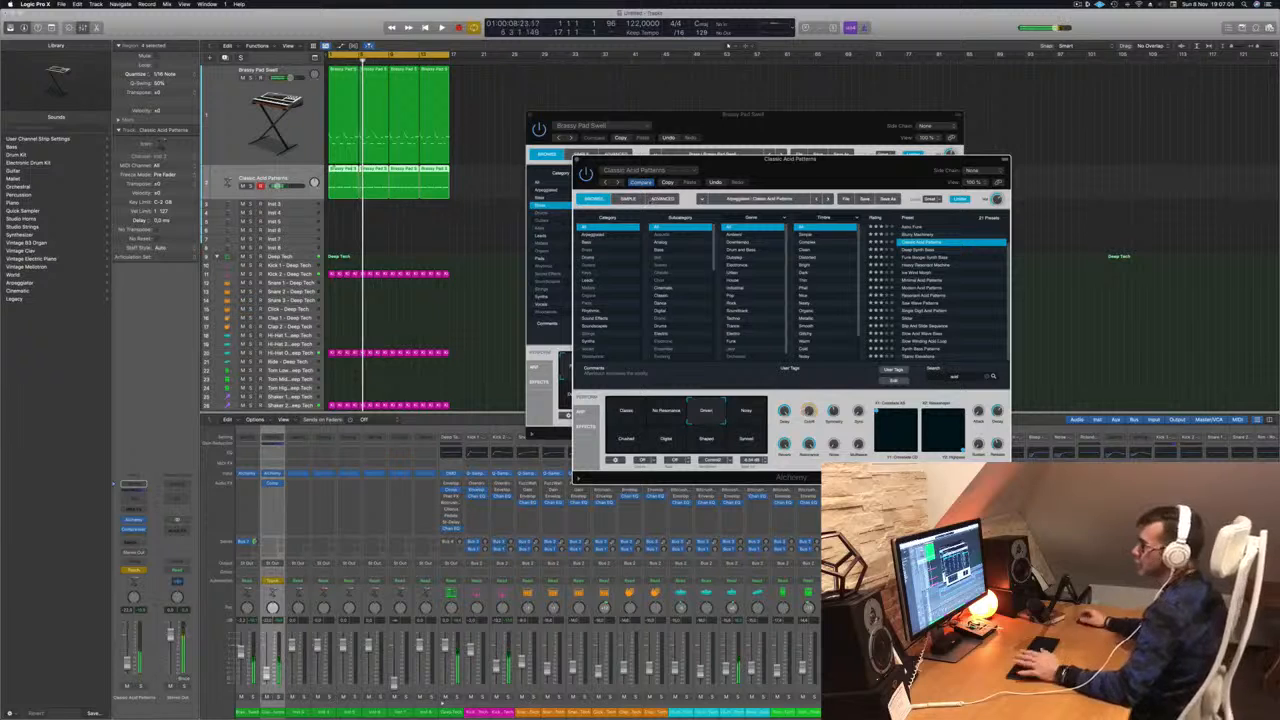
key(space)
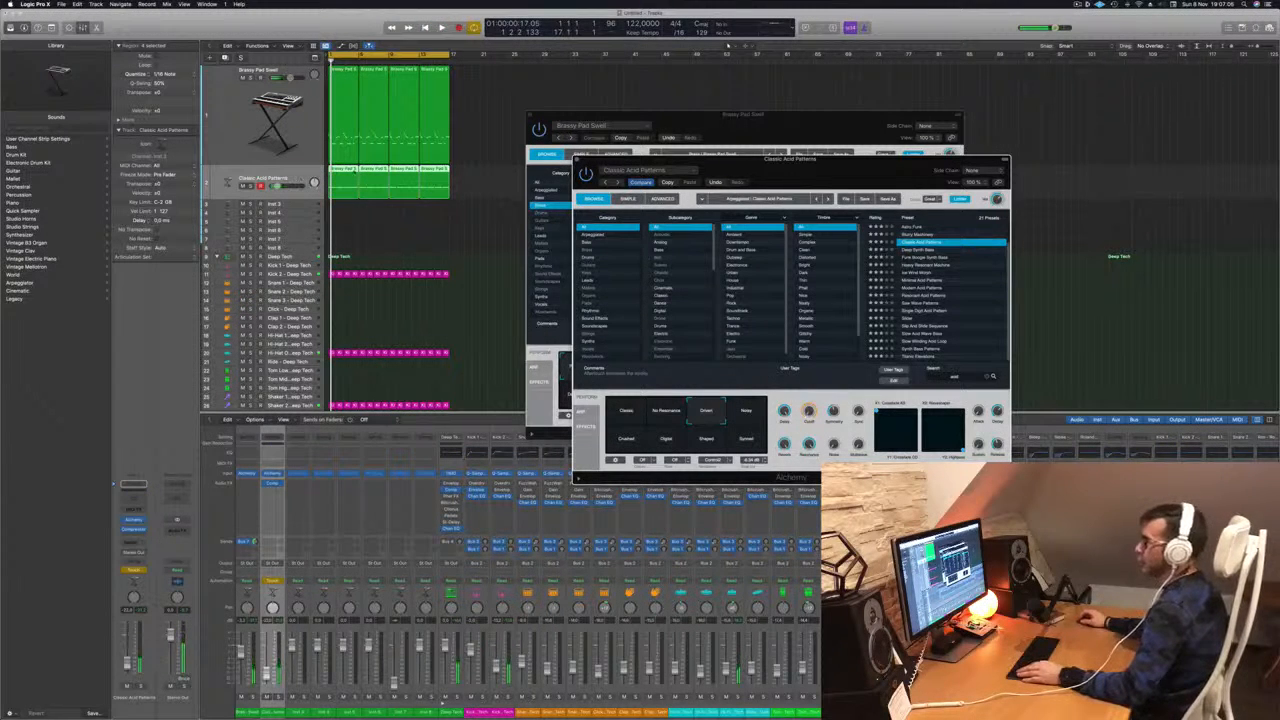
Show track automation, return Classic Acid Patterns to Read mode, and expand its lanes to reveal the Alchemy cutoff curve.
key(a)
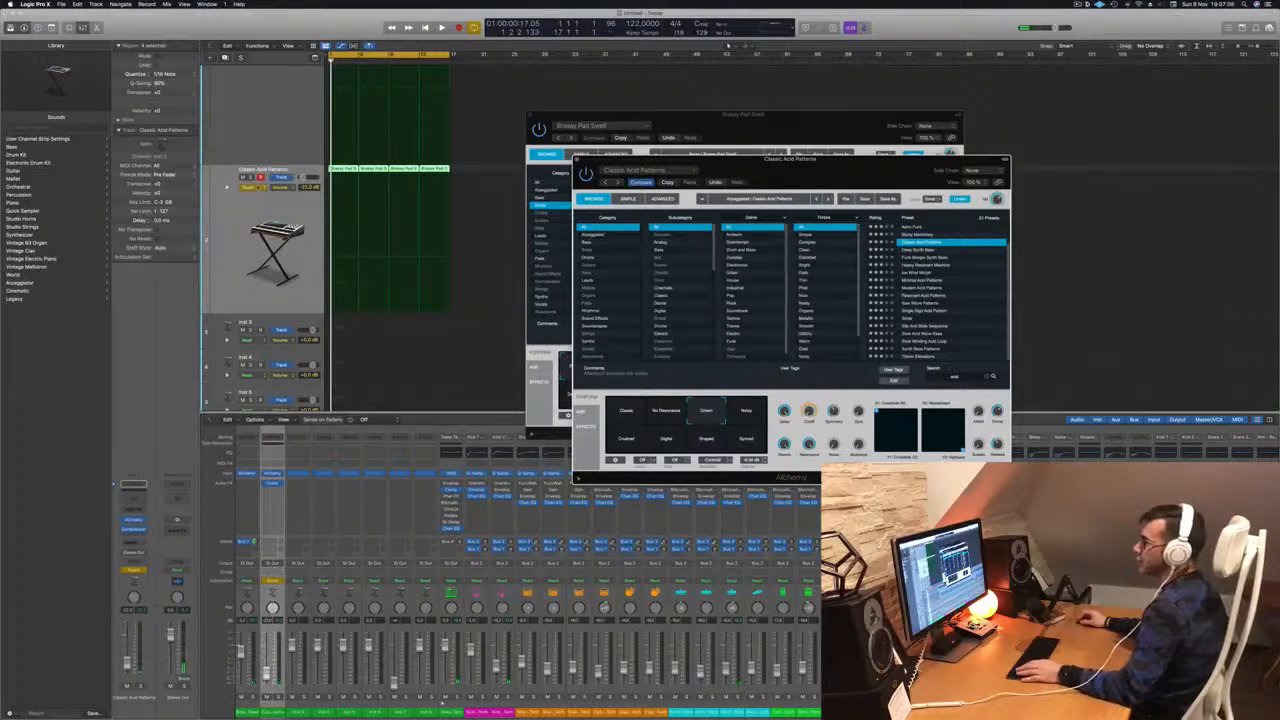
click(249, 186)
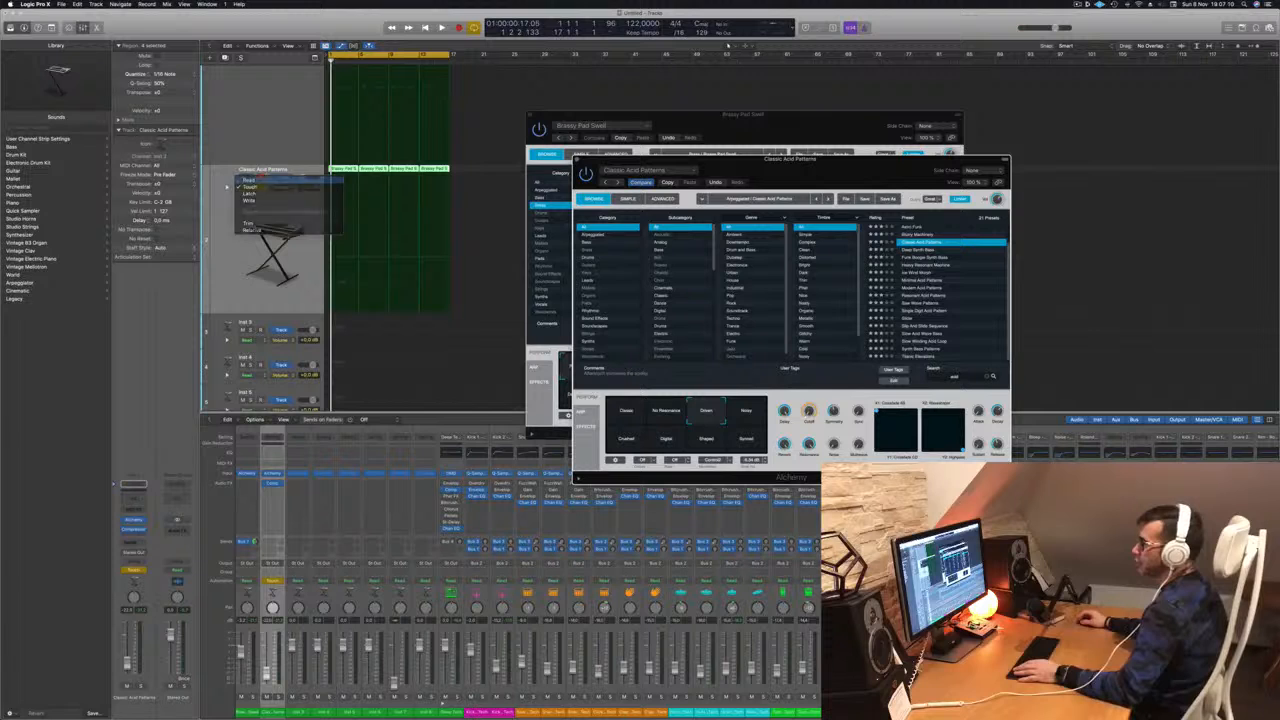
click(252, 180)
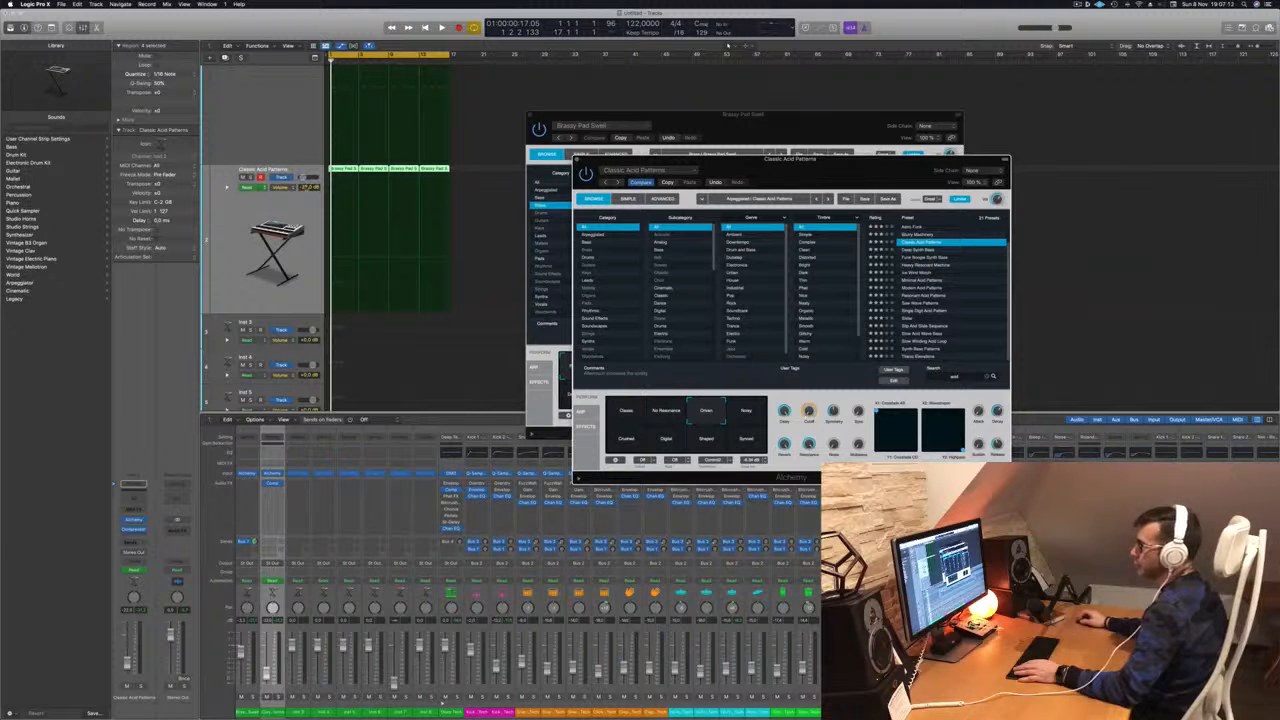
click(227, 187)
scroll(283, 340, down, 5)
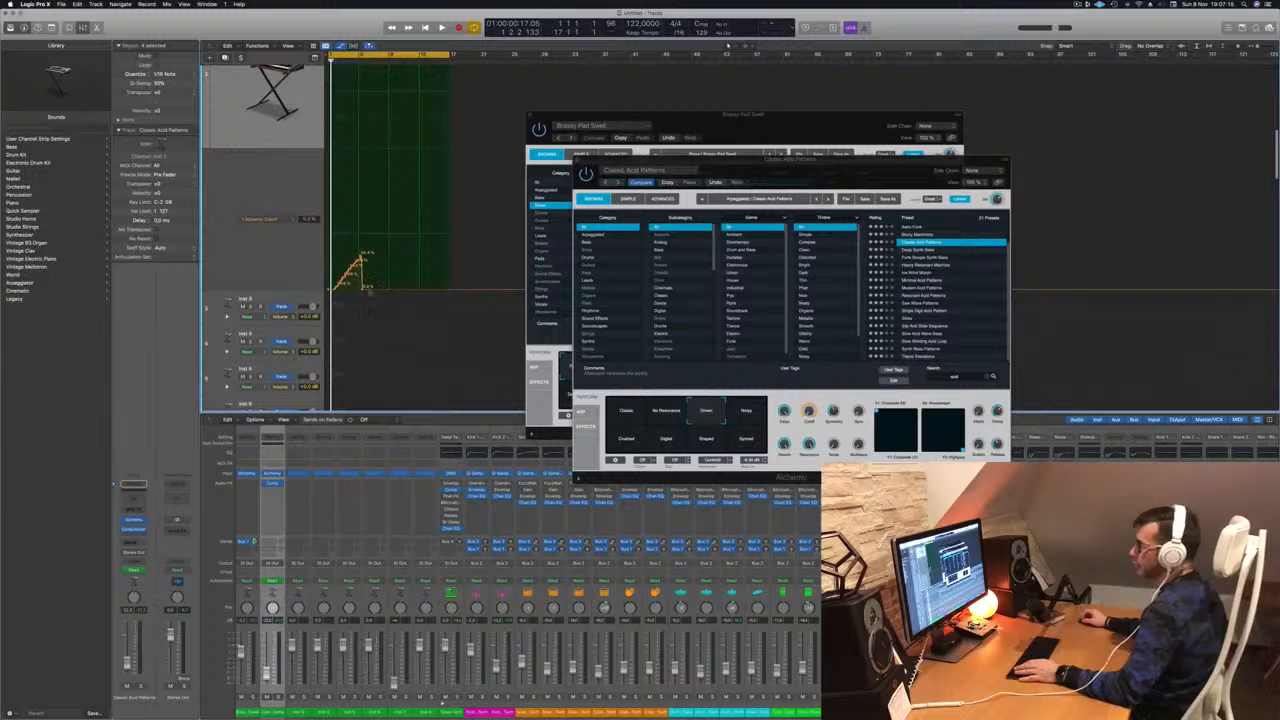
Replace the recorded cutoff curve with two rising-and-falling ramps that peak at bars 5 and 13 and end at bar 17.
key(Delete)
key(space)
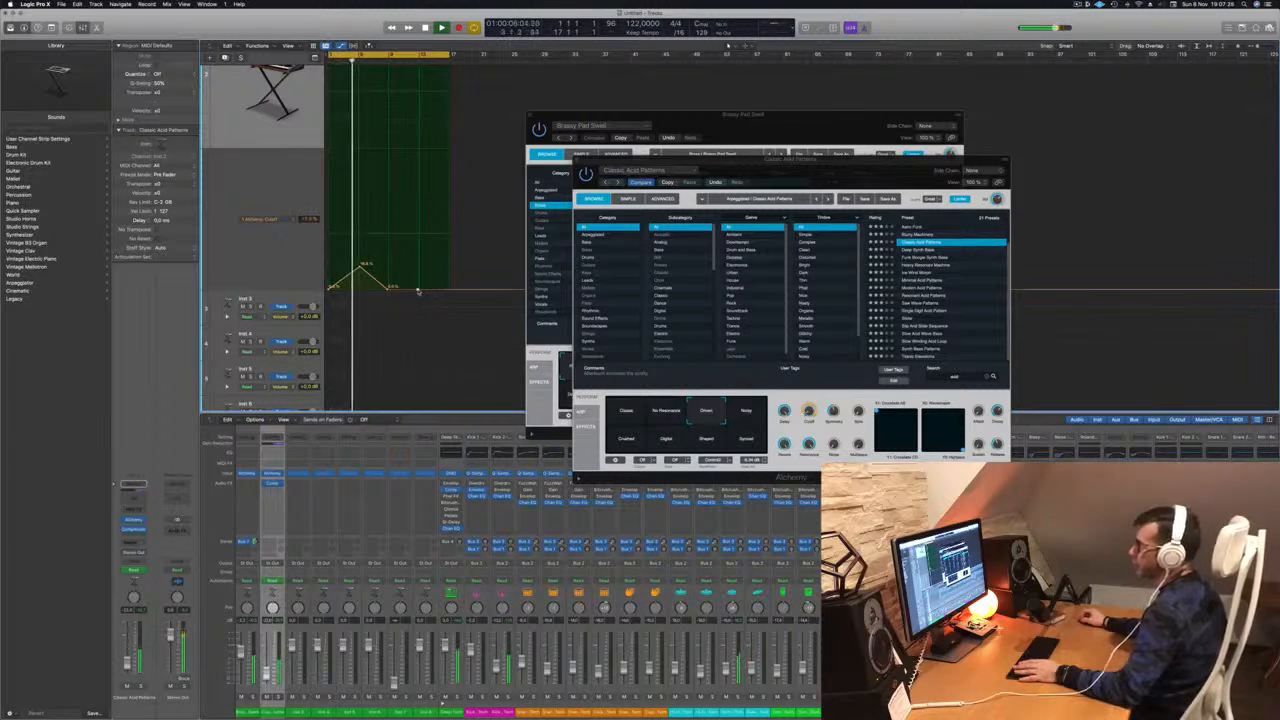
drag(418, 291, 451, 287)
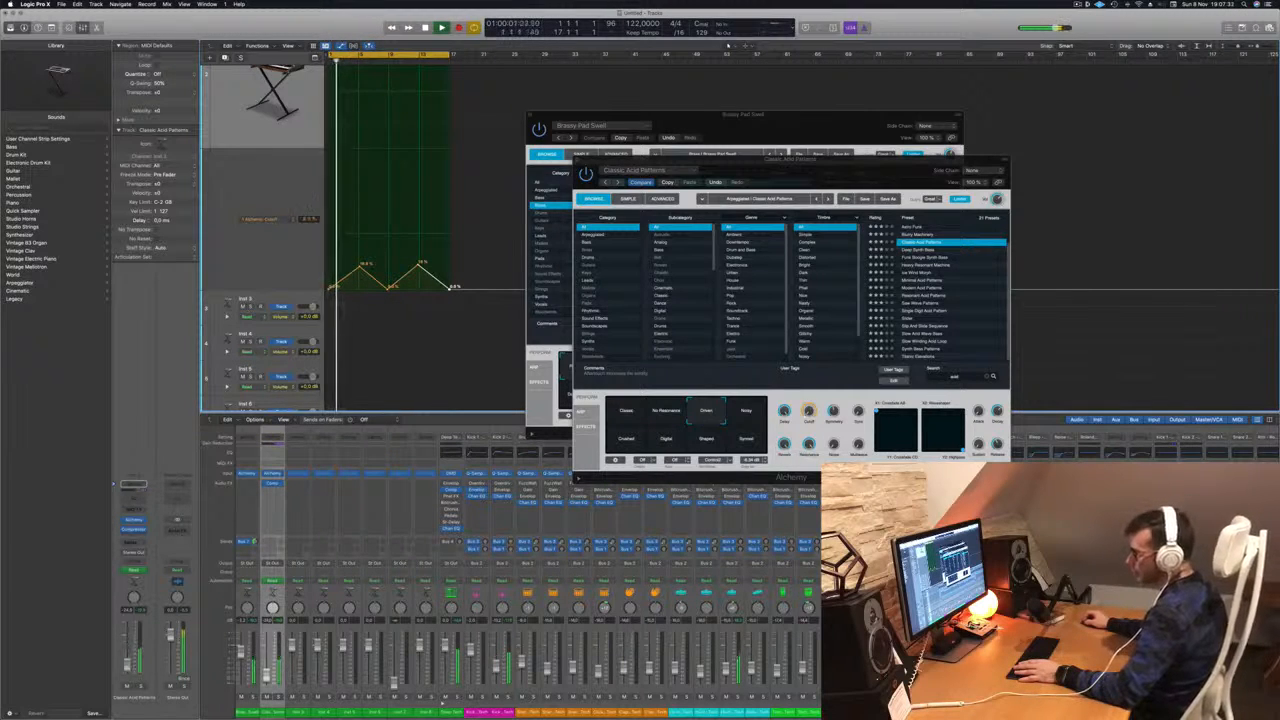
Add a Channel EQ to Classic Acid Patterns and enable its low-cut band at about 108 Hz with a Q of 0.88.
click(127, 503)
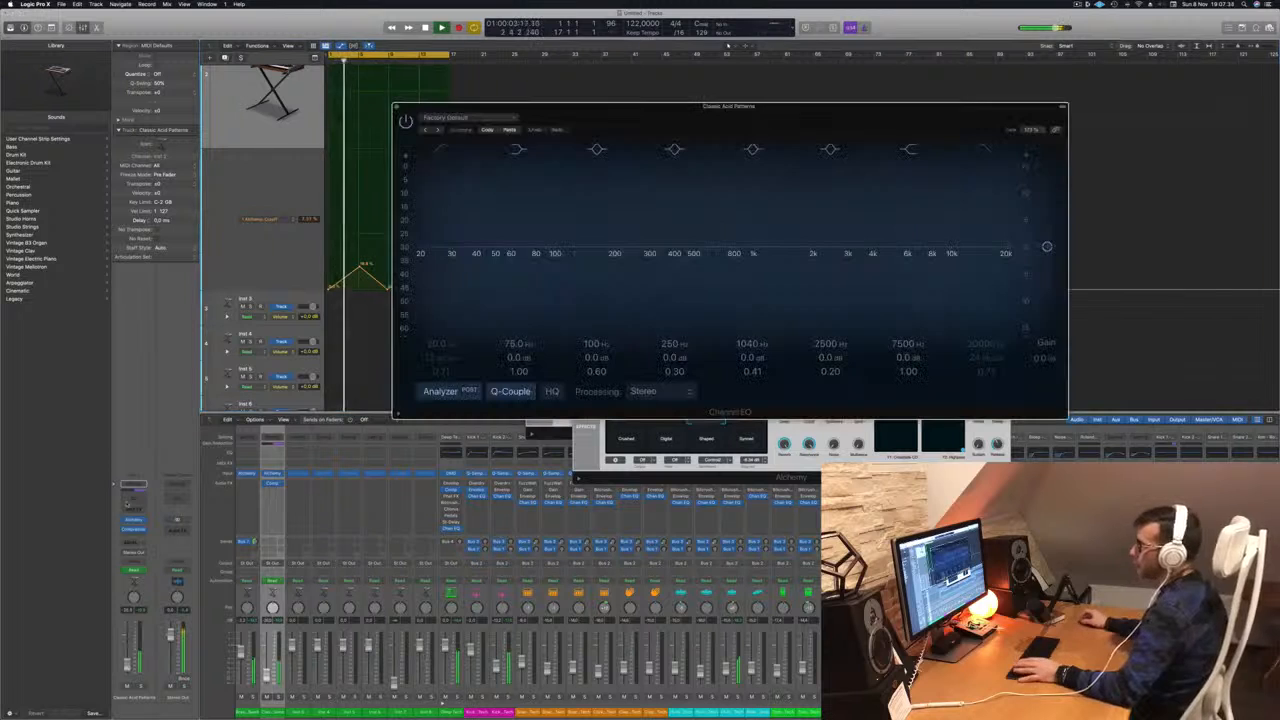
click(443, 151)
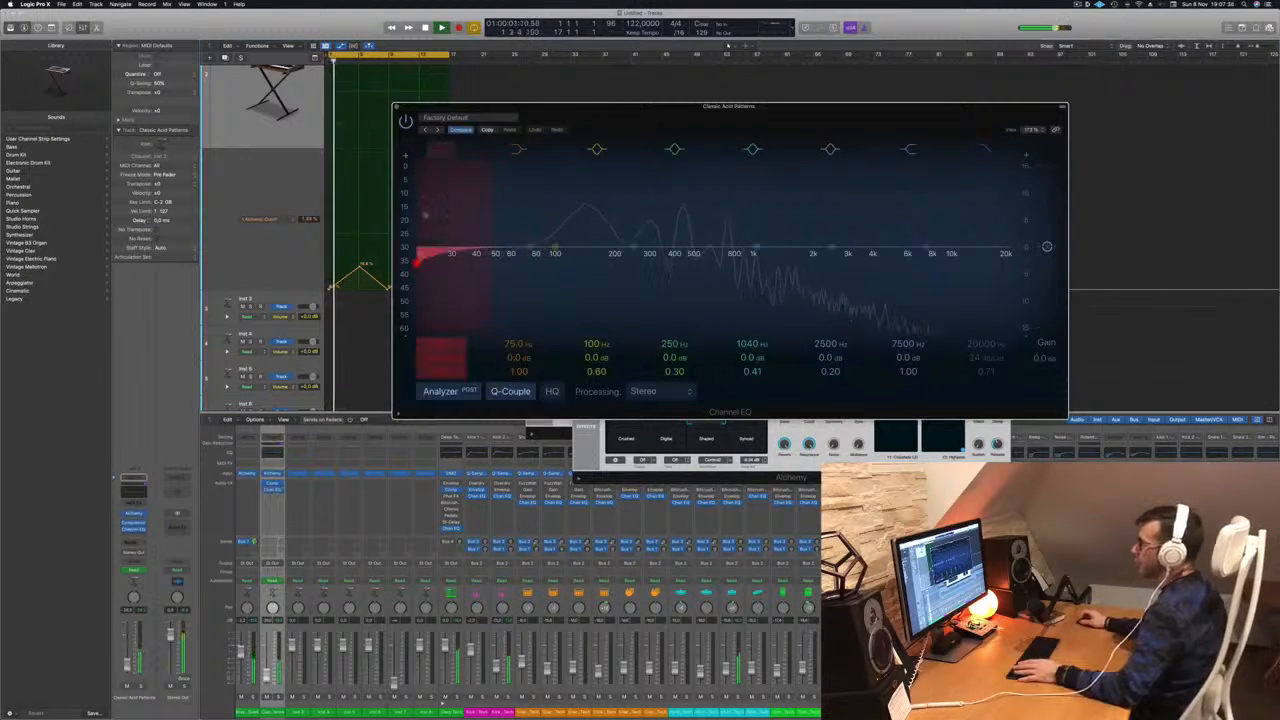
drag(440, 216, 563, 216)
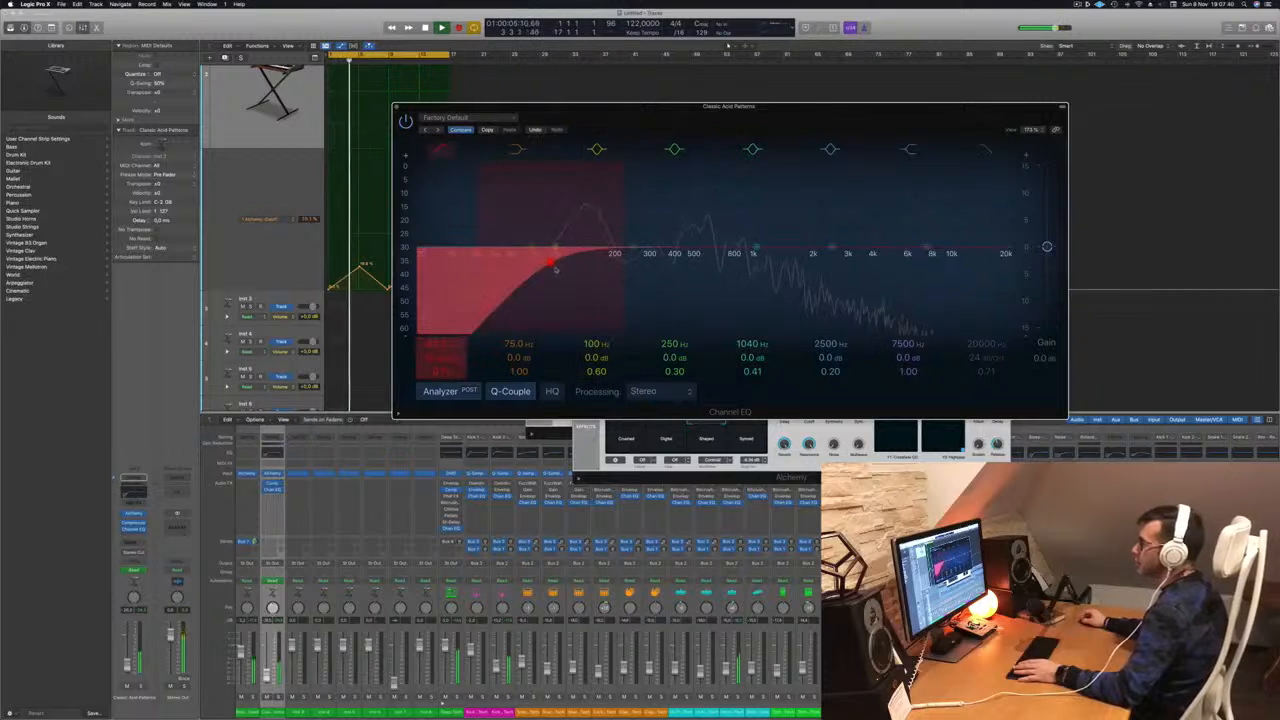
drag(553, 262, 562, 250)
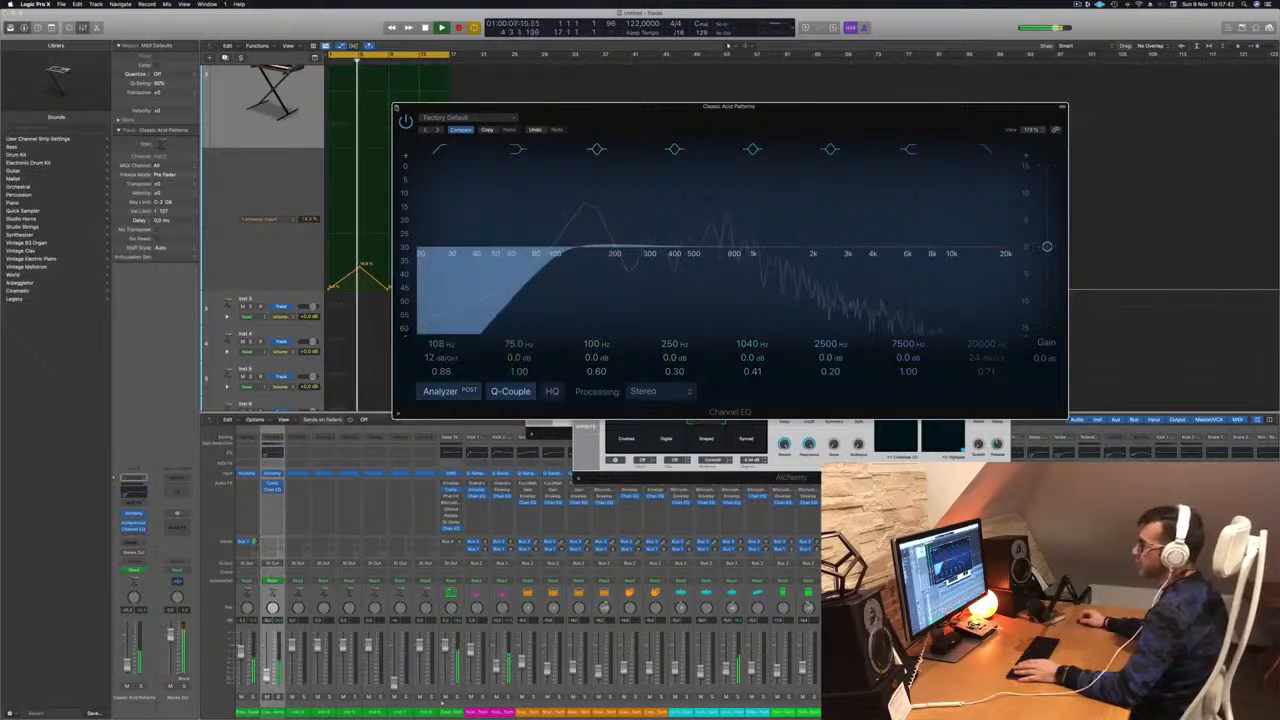
Close the Channel EQ and select the Brassy Pad Swell track.
key(super+w)
scroll(466, 226, down, 3)
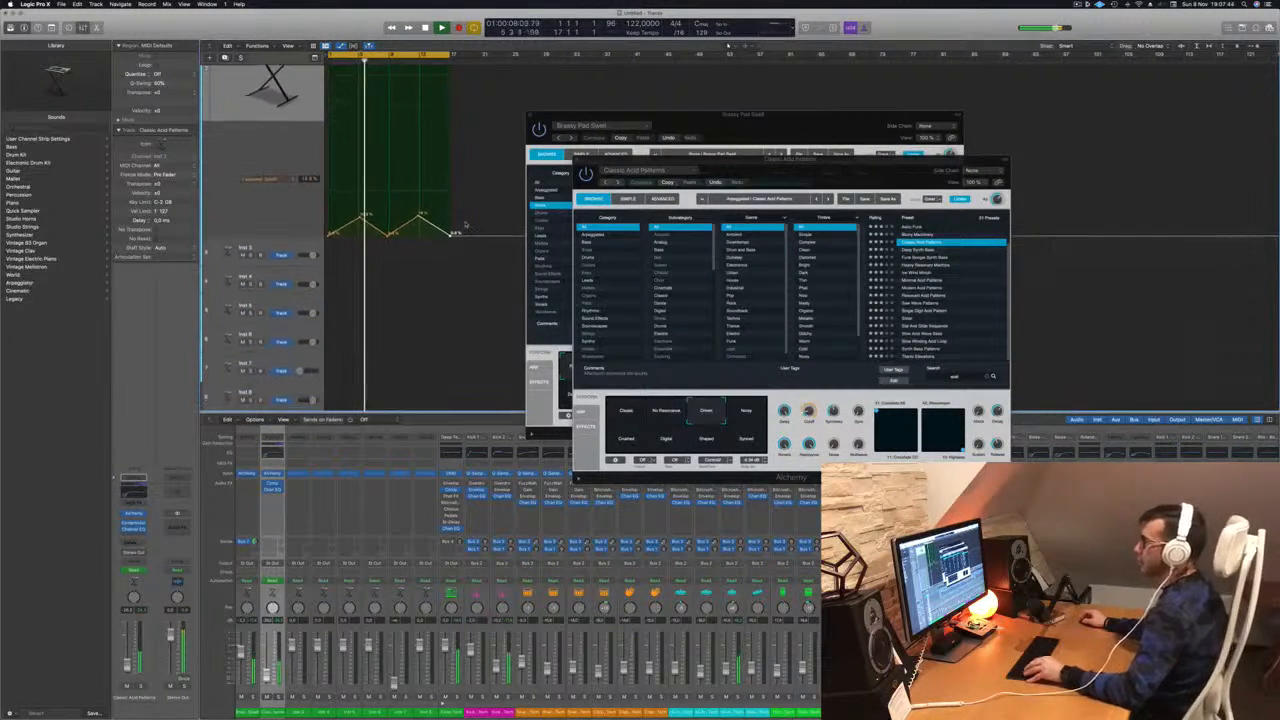
scroll(474, 217, up, 8)
click(282, 142)
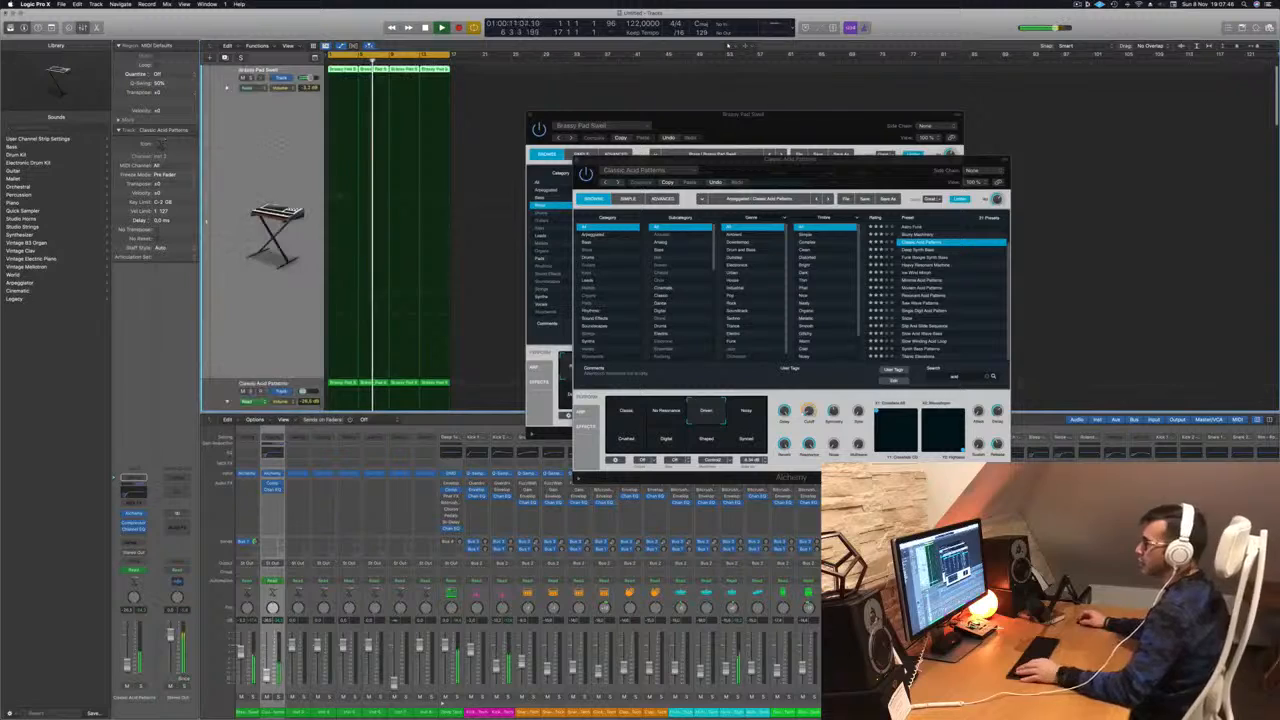
scroll(282, 142, down, 3)
scroll(282, 142, down, 4)
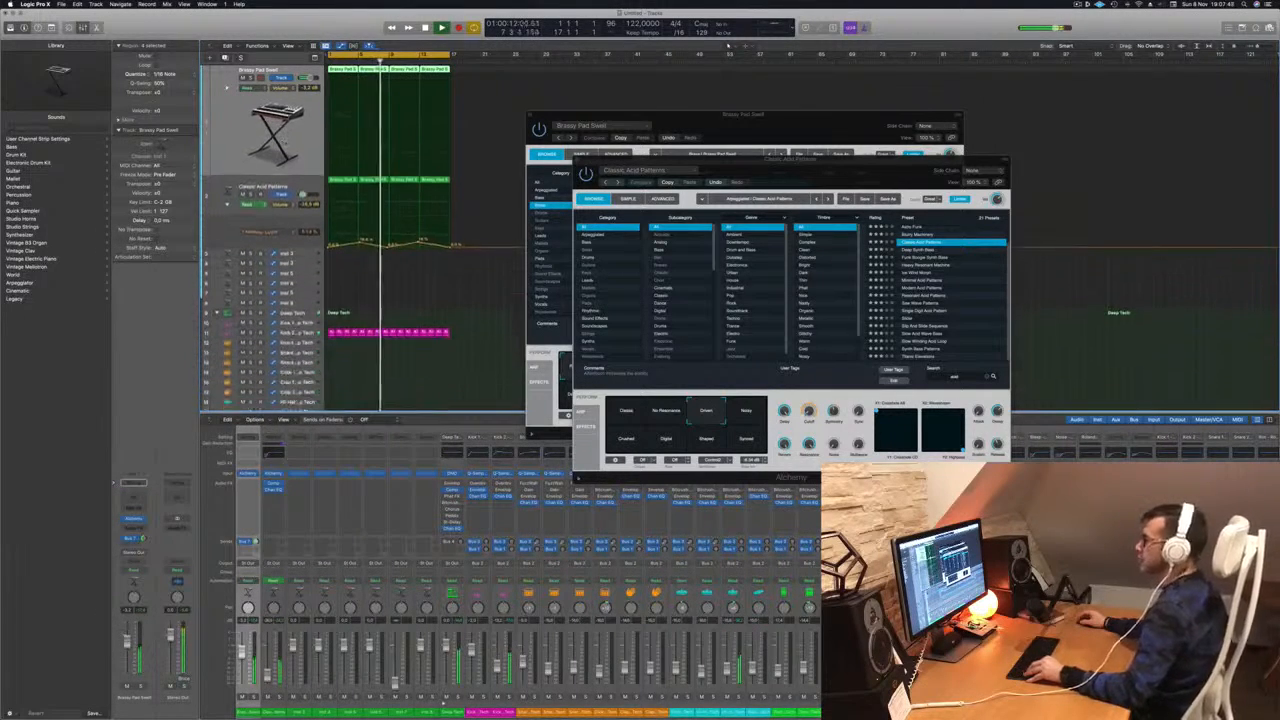
Move the Classic Acid Patterns and Brassy Pad Swell Alchemy windows aside to clear the arrangement.
drag(733, 167, 1125, 163)
drag(831, 116, 919, 141)
drag(1223, 162, 1065, 104)
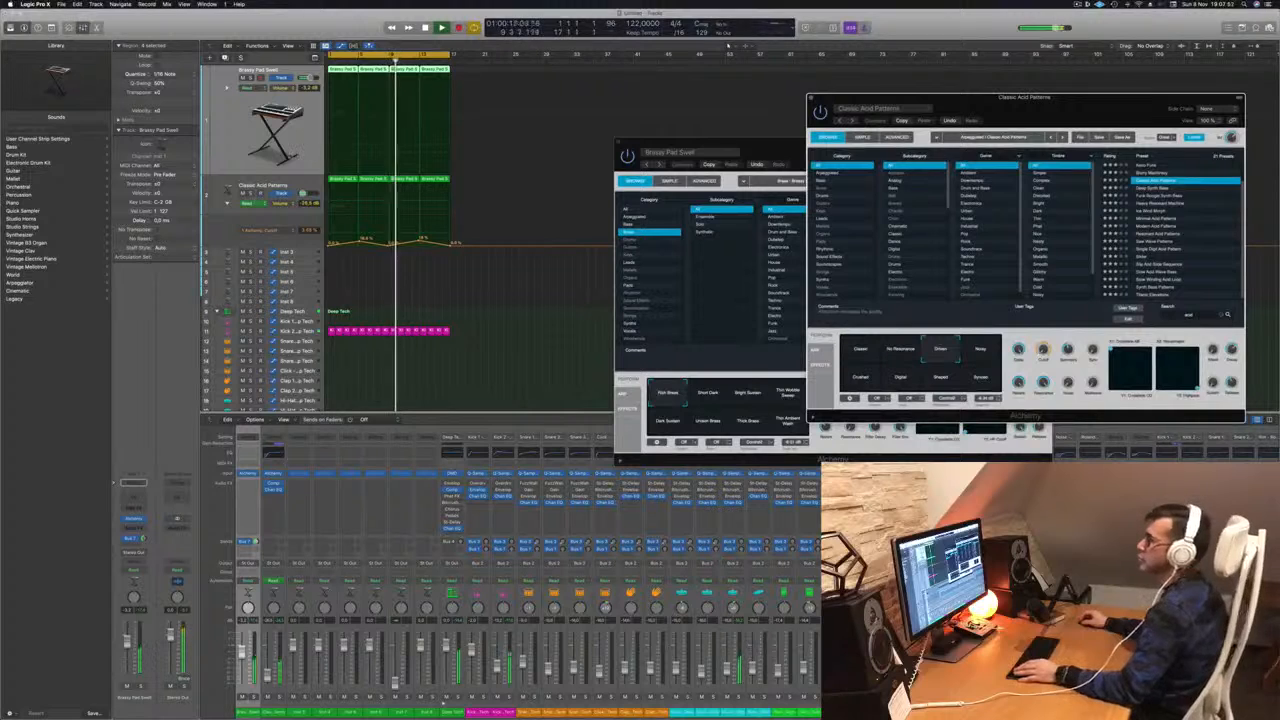
Duplicate the Brassy Pad Swell track and copy its first region onto the new track at bar 1.
key(Return)
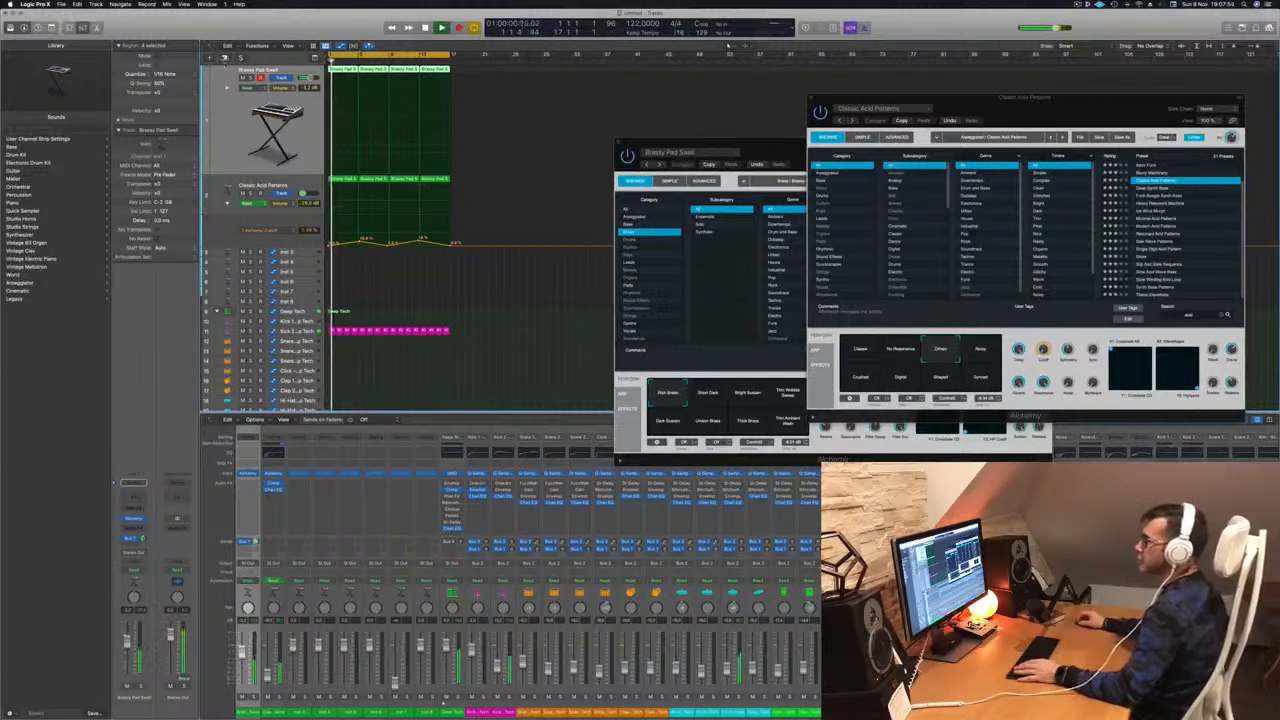
key(super+d)
key(space)
key(space)
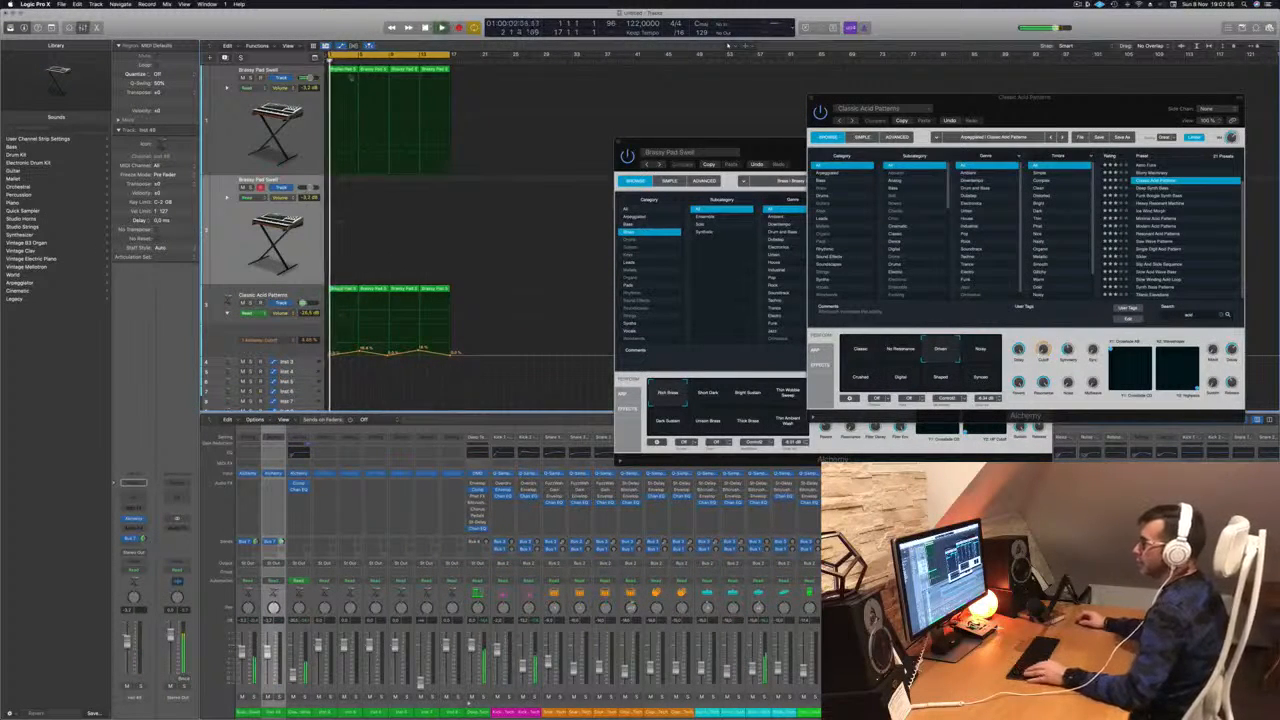
click(349, 72)
alt+drag(333, 115, 341, 187)
Open the copied region in the Piano Roll and delete all upper notes, keeping only the four lowest long notes.
key(space)
key(p)
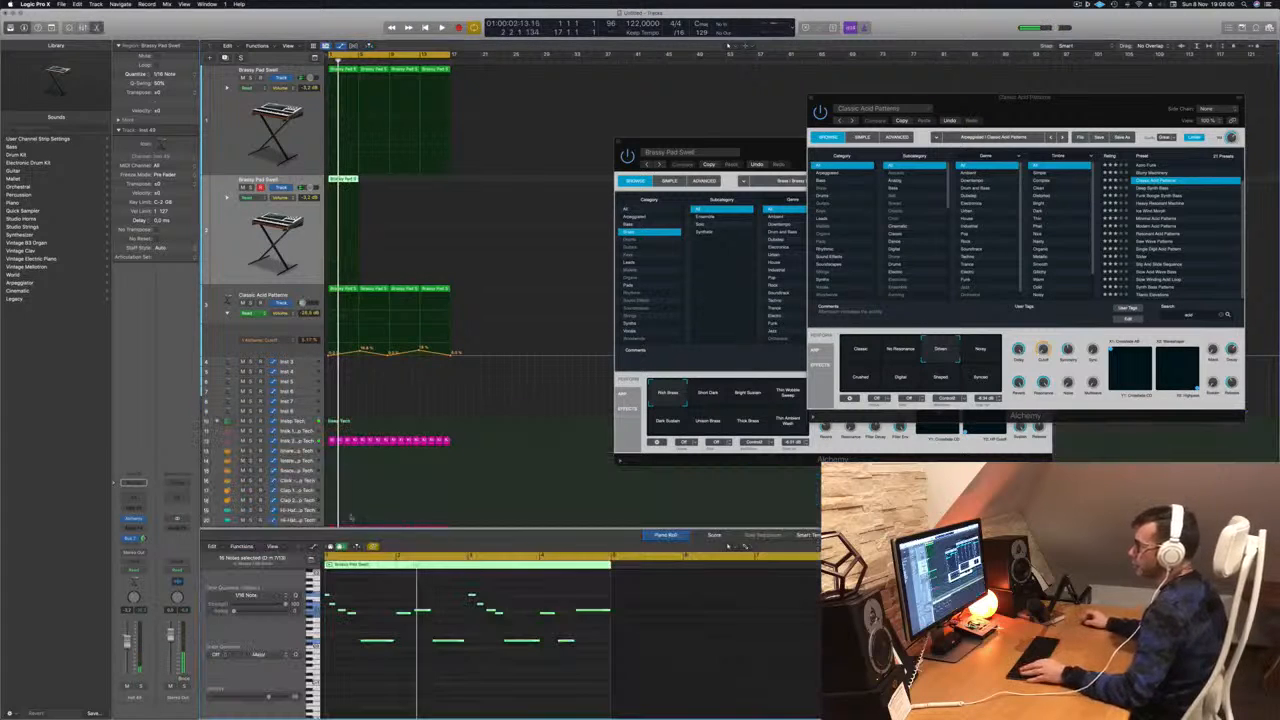
scroll(411, 655, right, 1)
drag(350, 630, 337, 631)
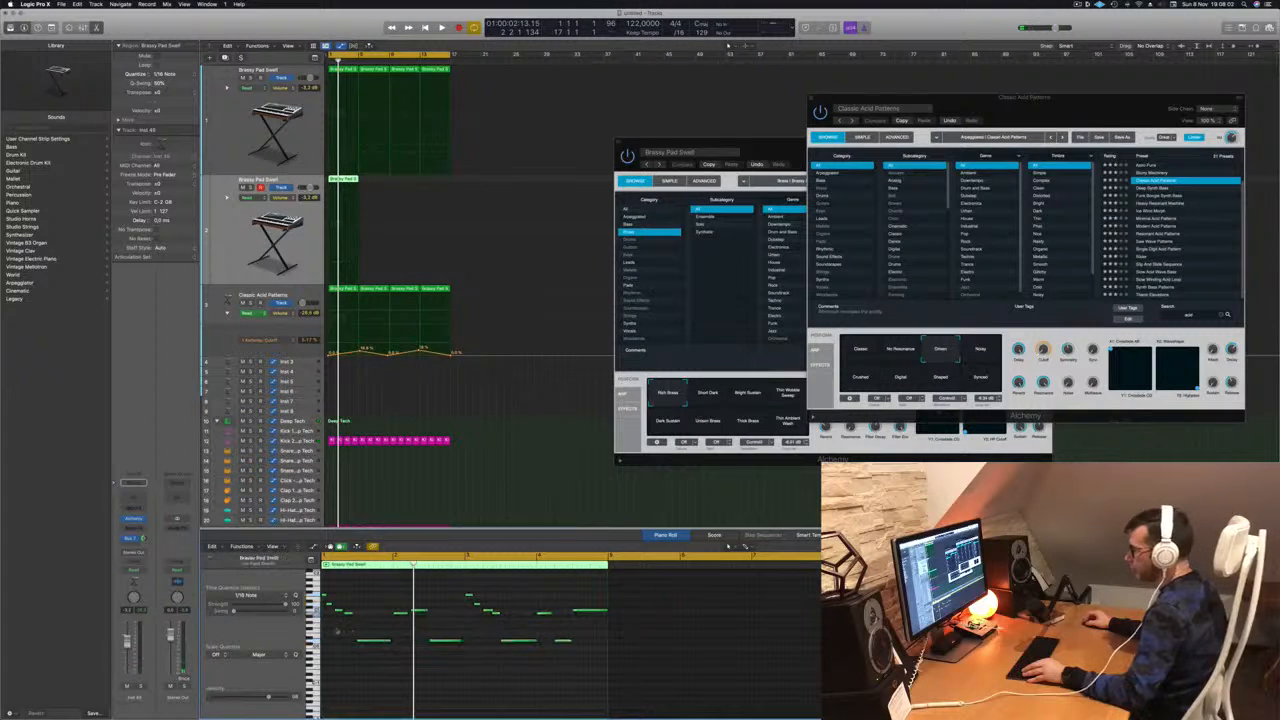
drag(470, 623, 610, 594)
key(BackSpace)
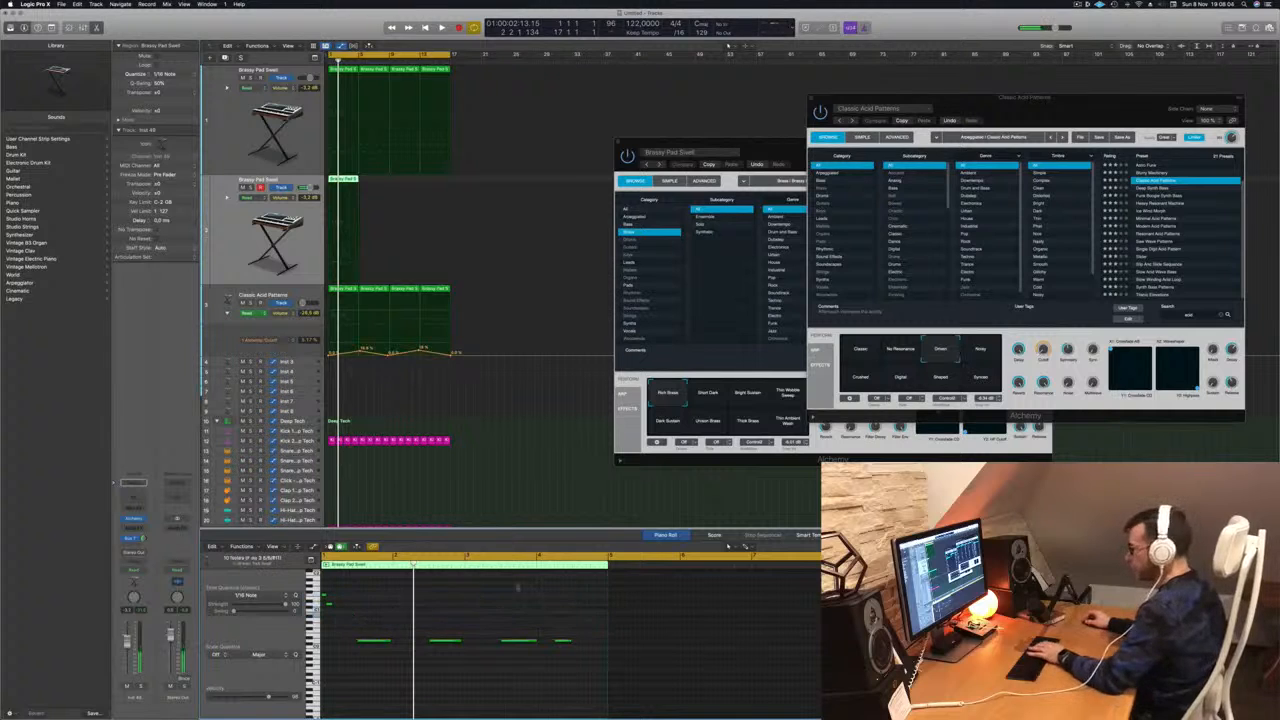
drag(385, 615, 306, 578)
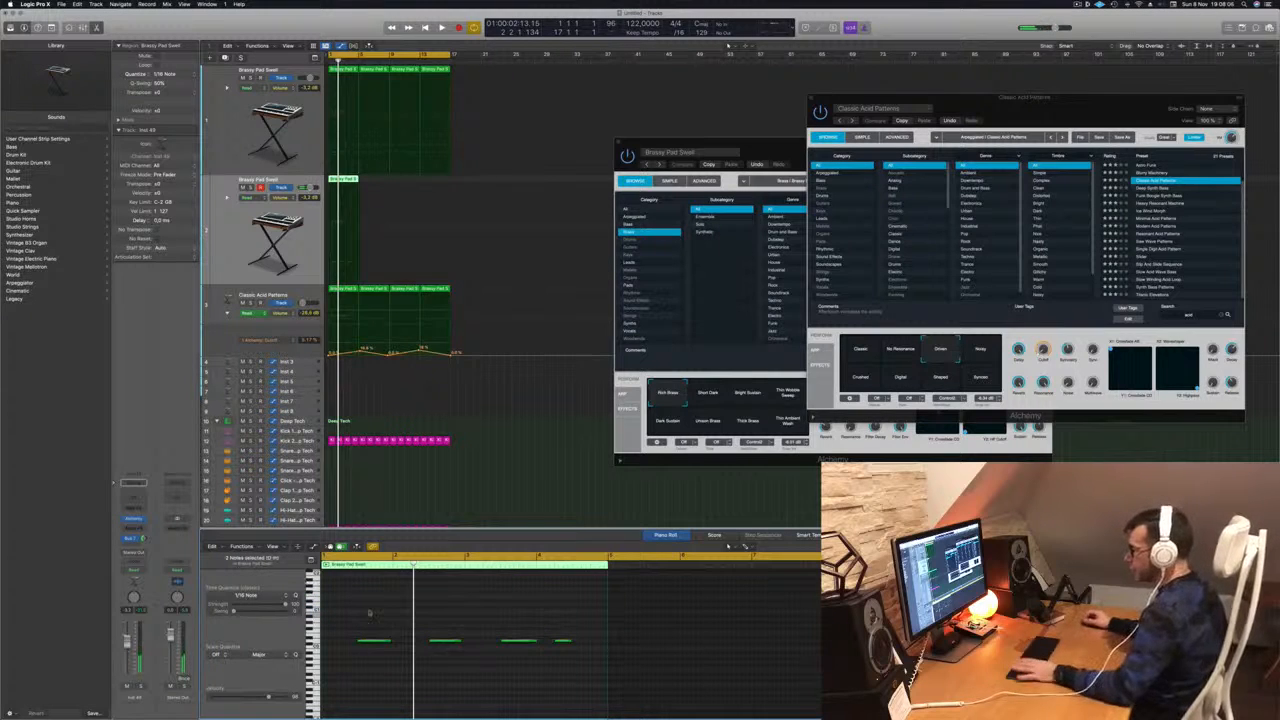
Transpose the four remaining notes of the copied region up one octave and play the result.
key(space)
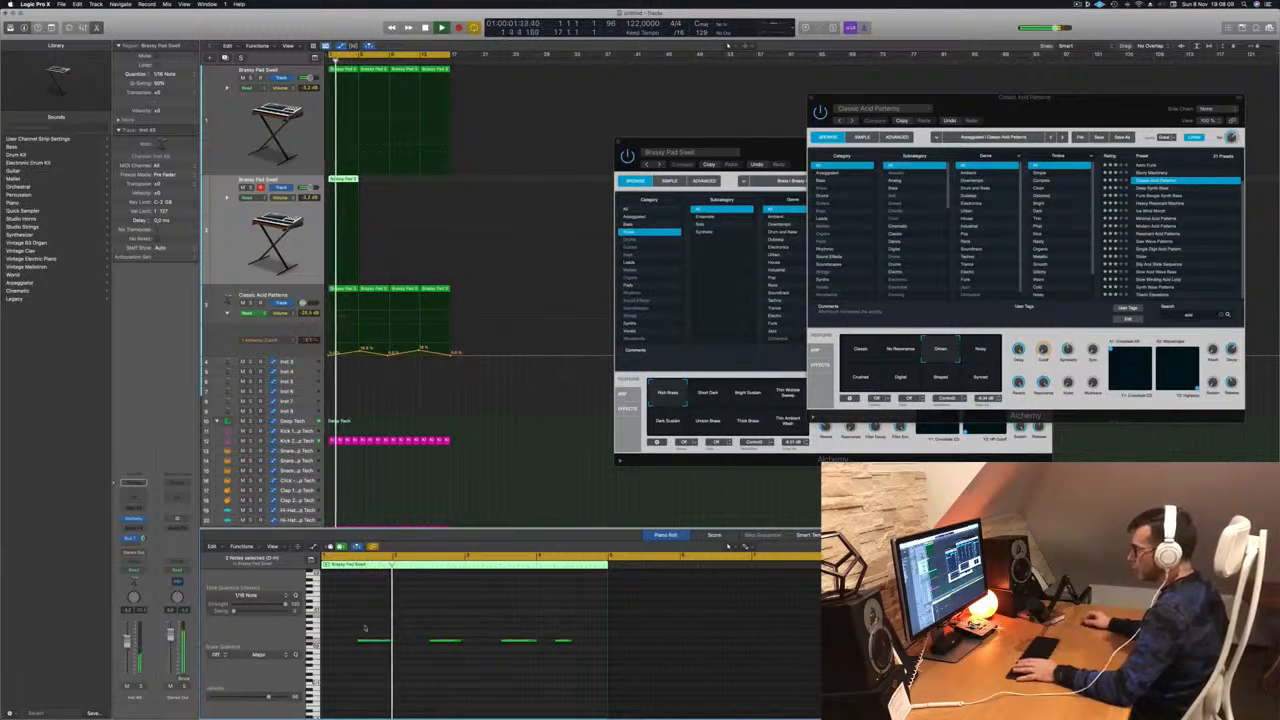
key(space)
drag(355, 626, 569, 651)
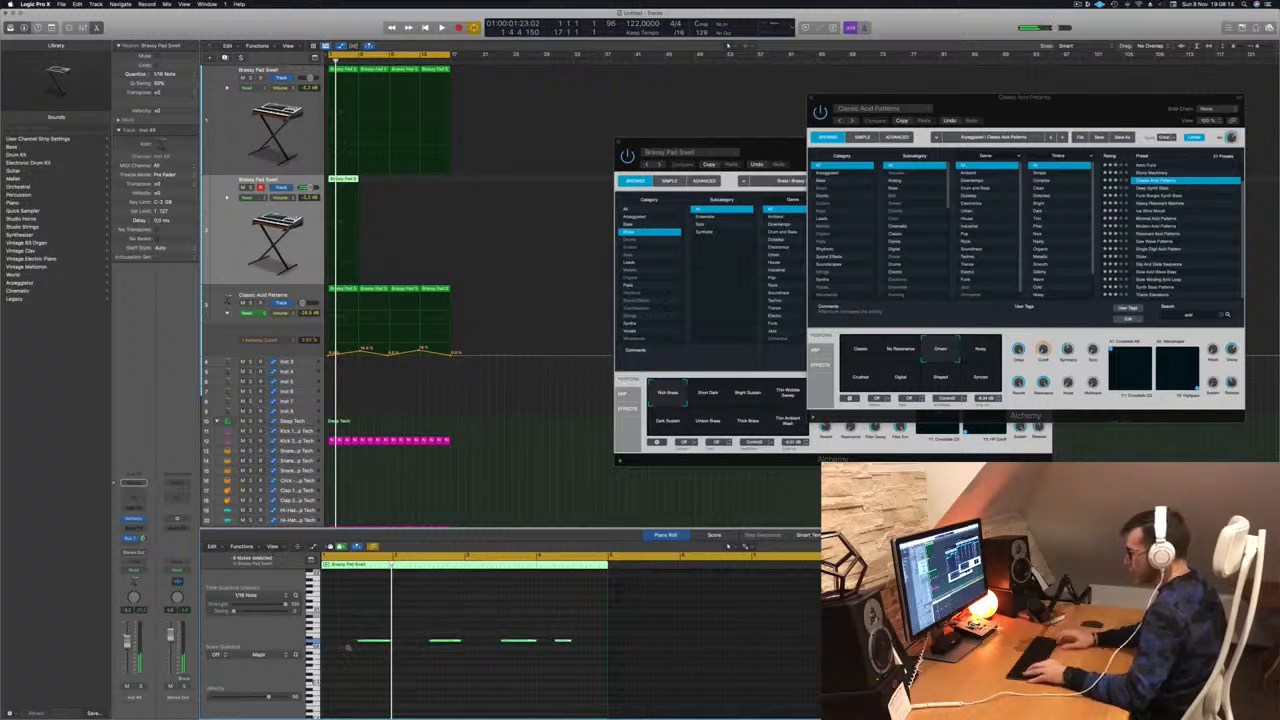
key(alt+shift+Up)
key(space)
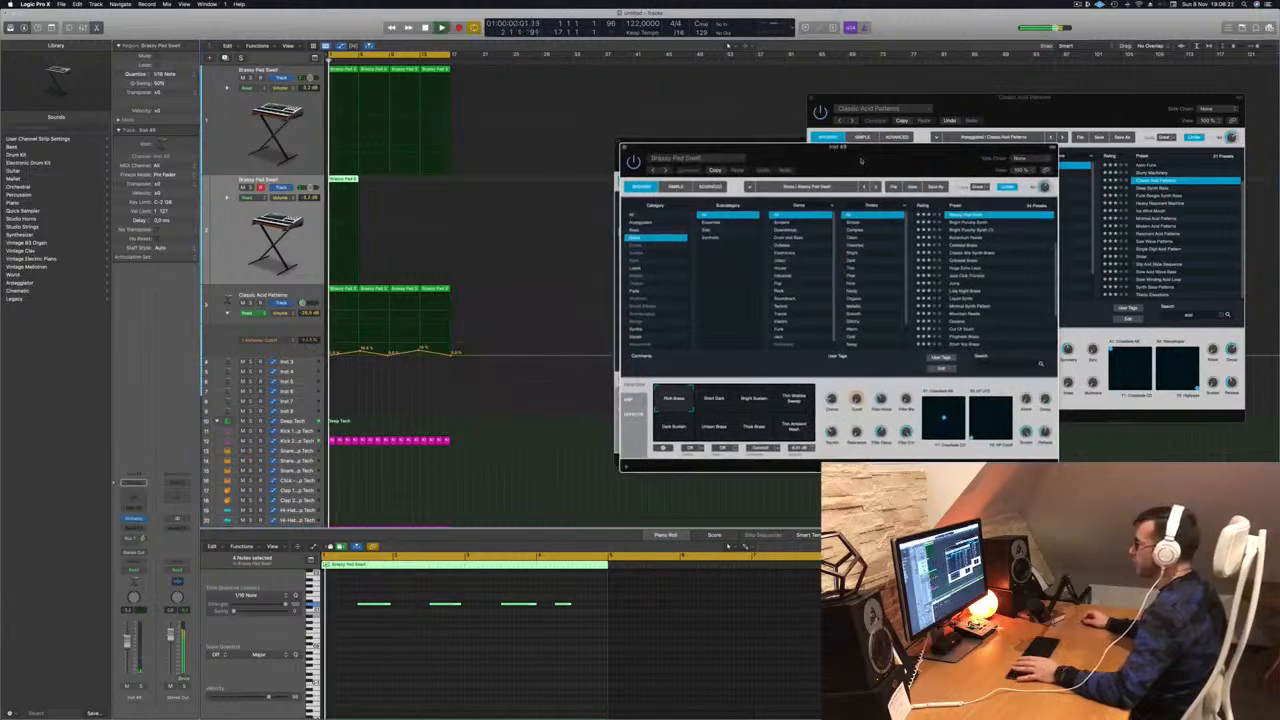
Filter the duplicated track's Alchemy presets to Bass and copy its region along the track to fill up to bar 17.
click(627, 229)
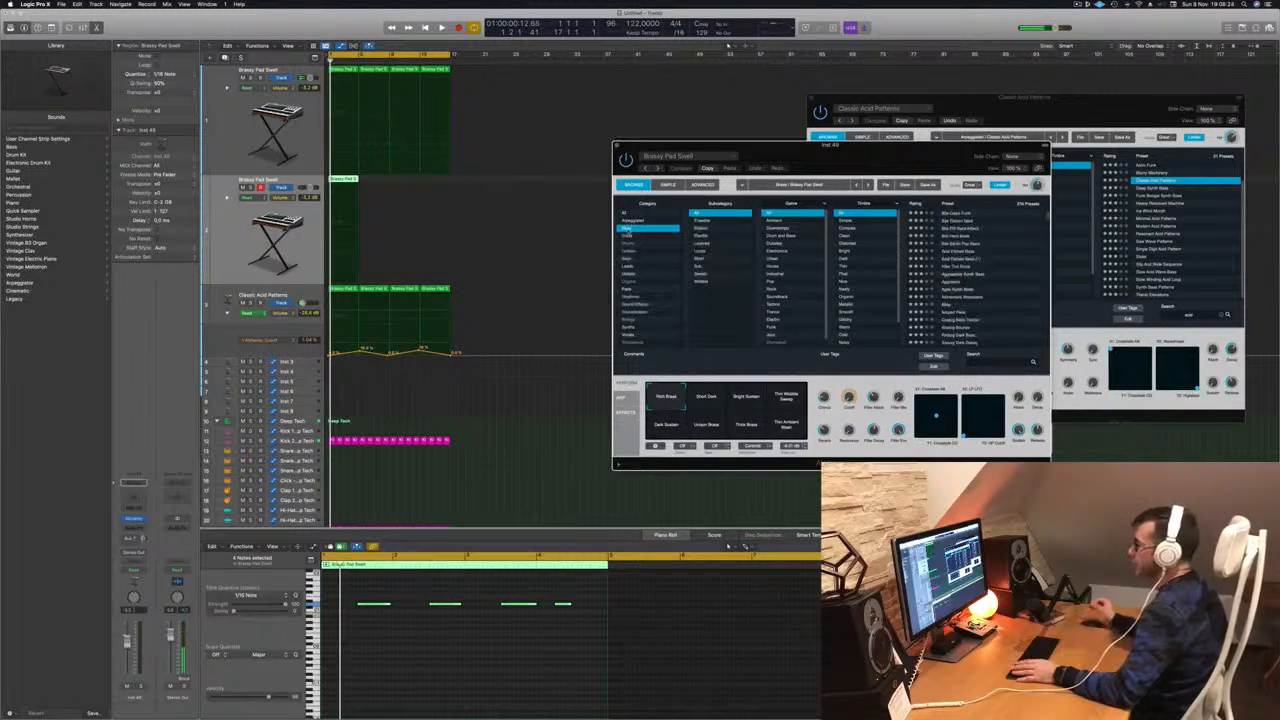
scroll(342, 165, down, 1)
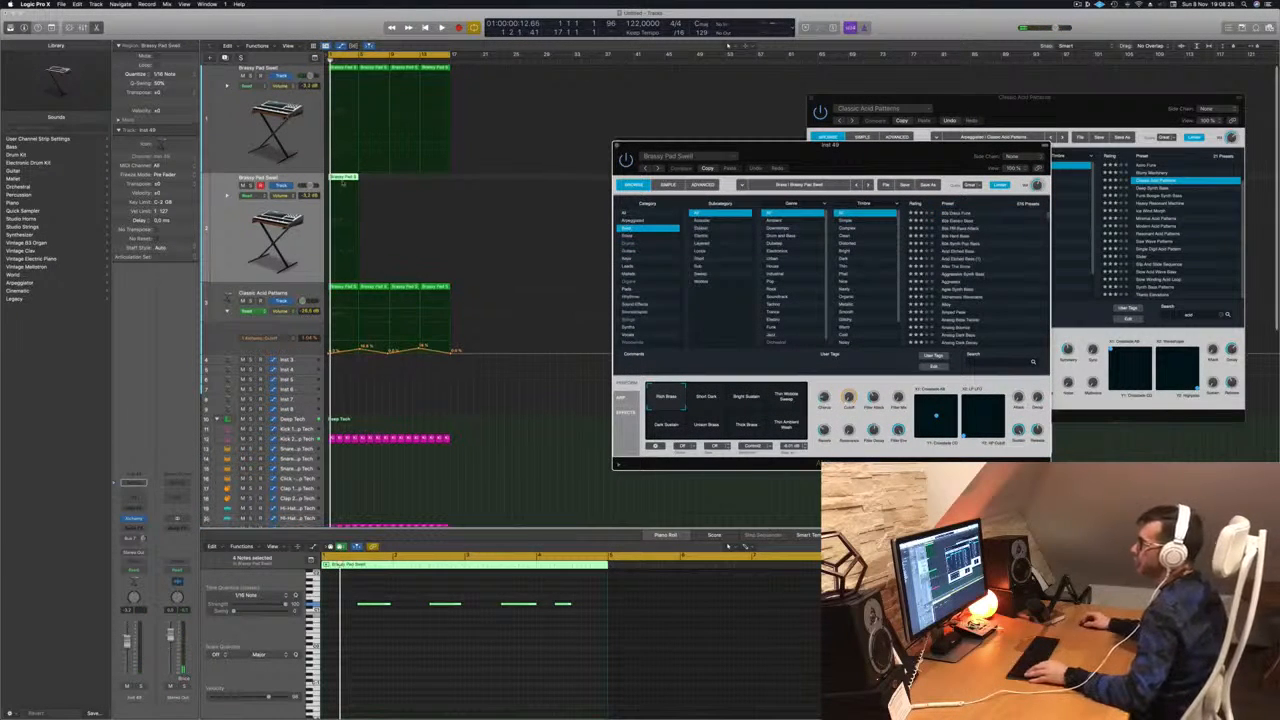
drag(350, 186, 373, 182)
drag(404, 230, 401, 182)
mouse_move(814, 151)
mouse_down()
mouse_move(765, 153)
mouse_move(811, 163)
mouse_up()
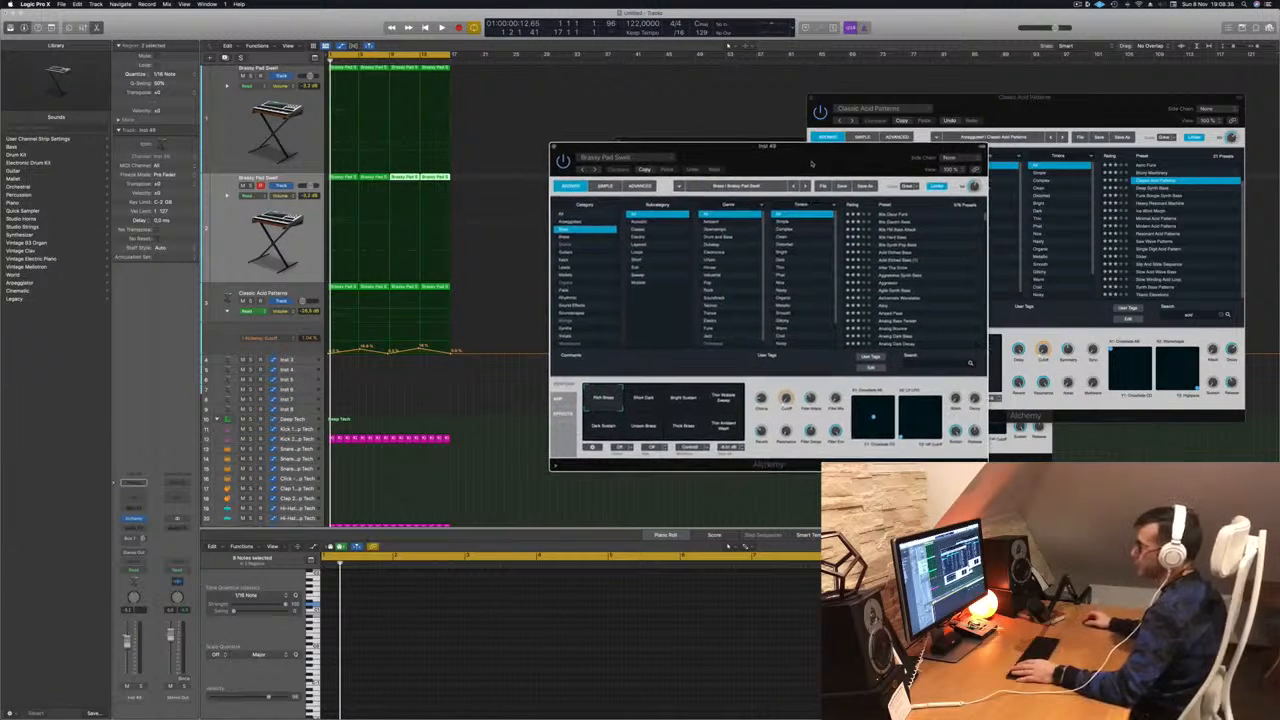
Audition Alchemy bass presets during playback, load Analog Sub Sonic on the duplicated track, and lower the track's volume.
key(space)
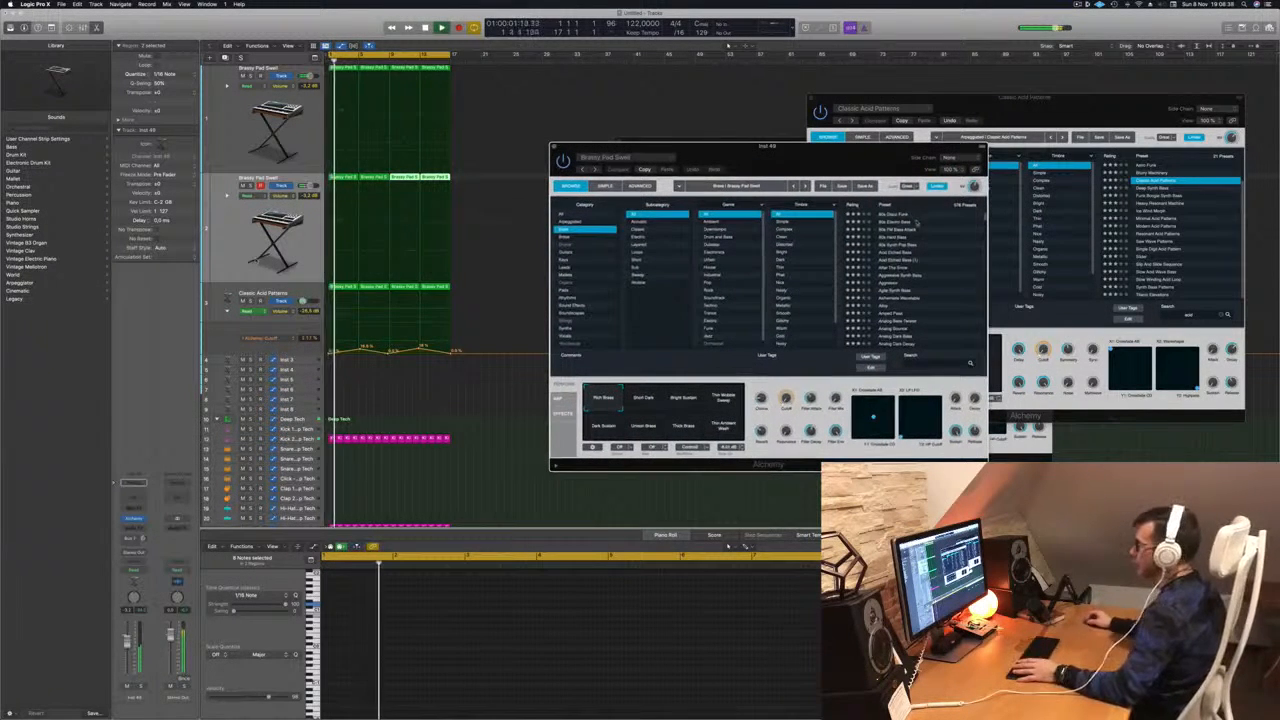
click(896, 237)
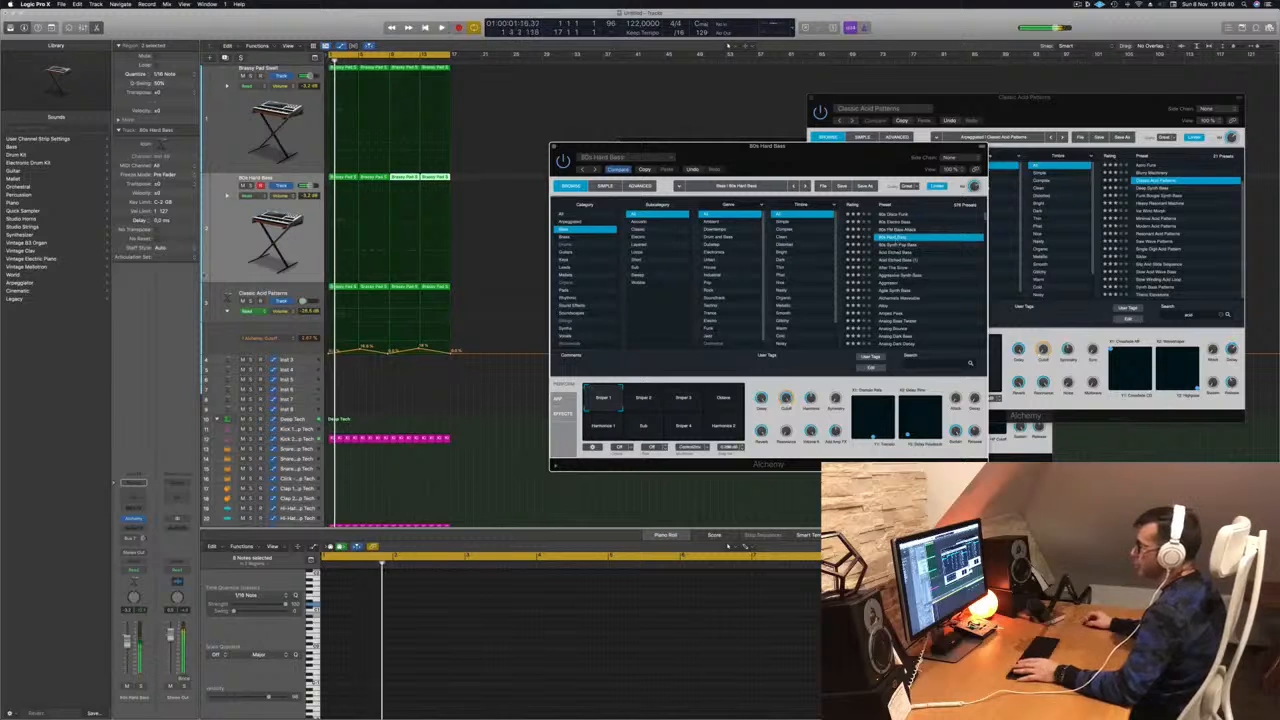
click(920, 252)
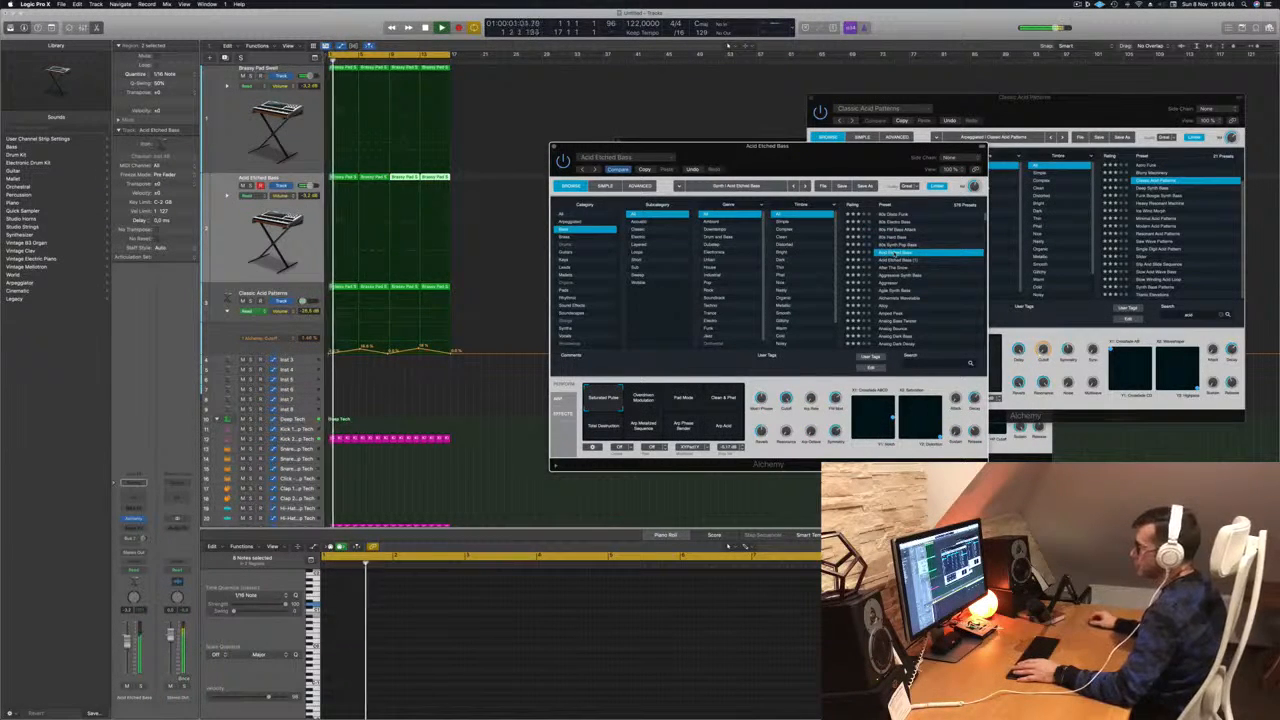
click(904, 280)
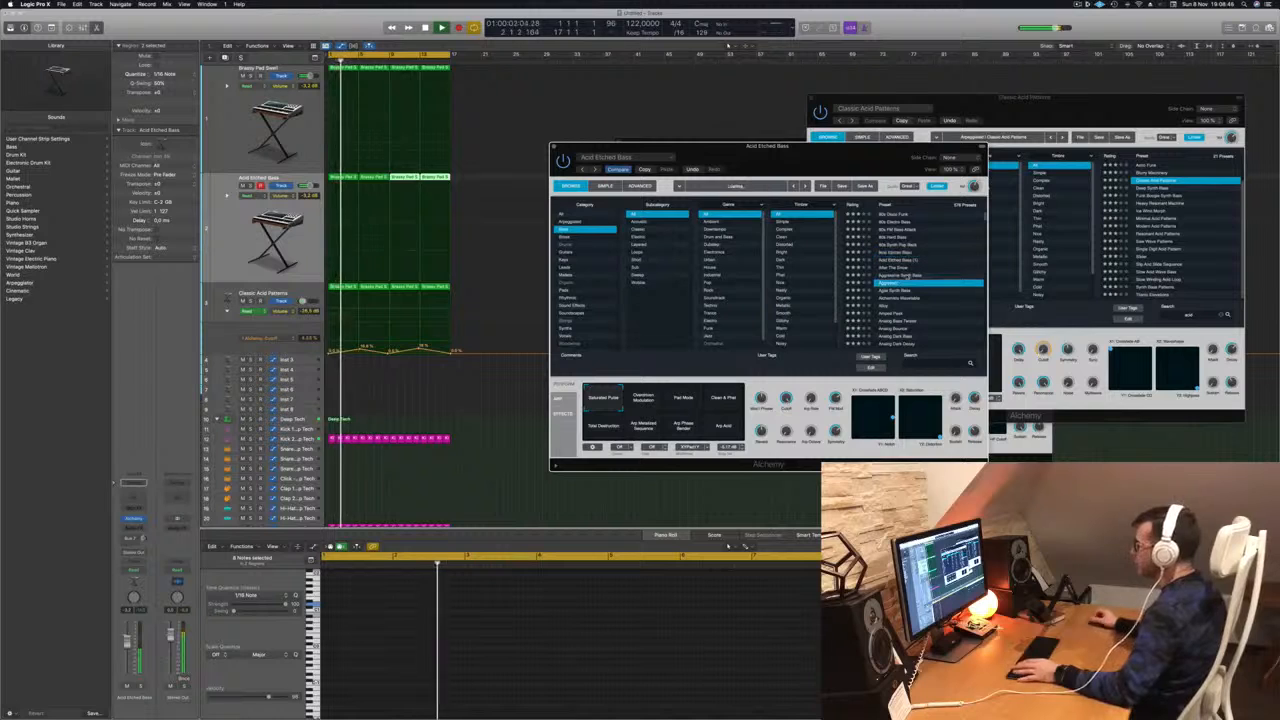
scroll(930, 285, down, 3)
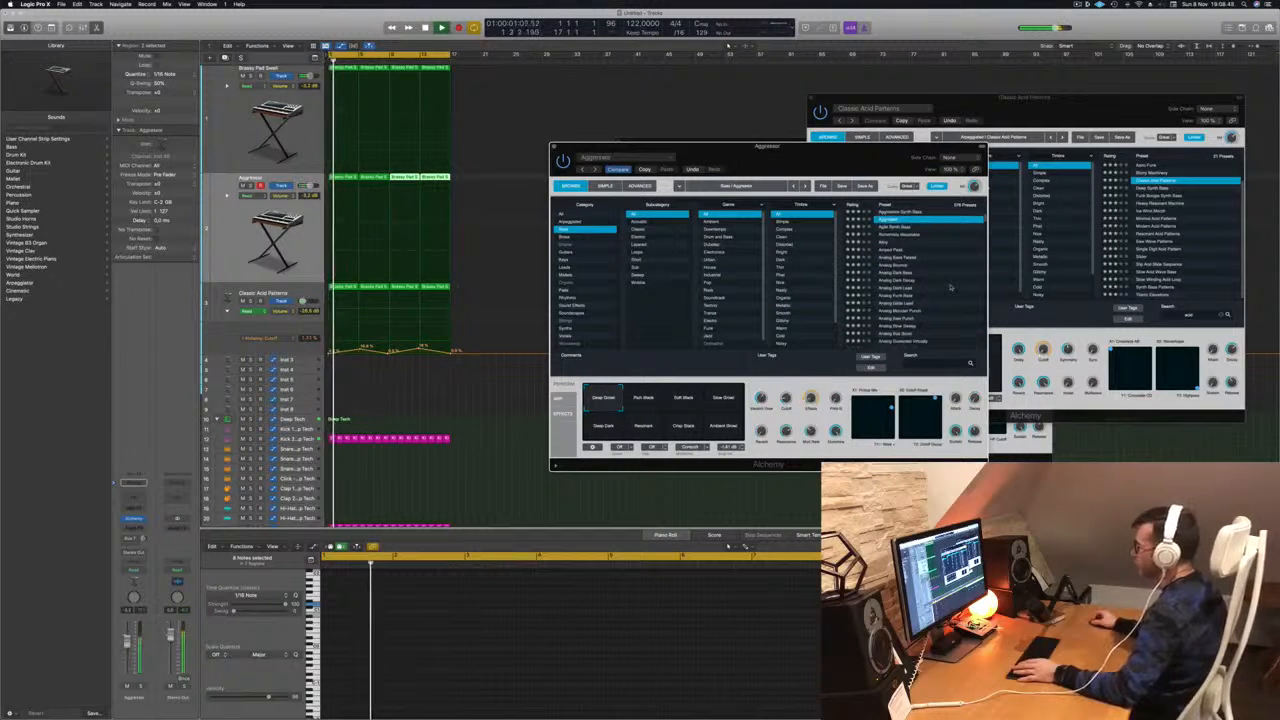
scroll(950, 288, down, 3)
click(905, 287)
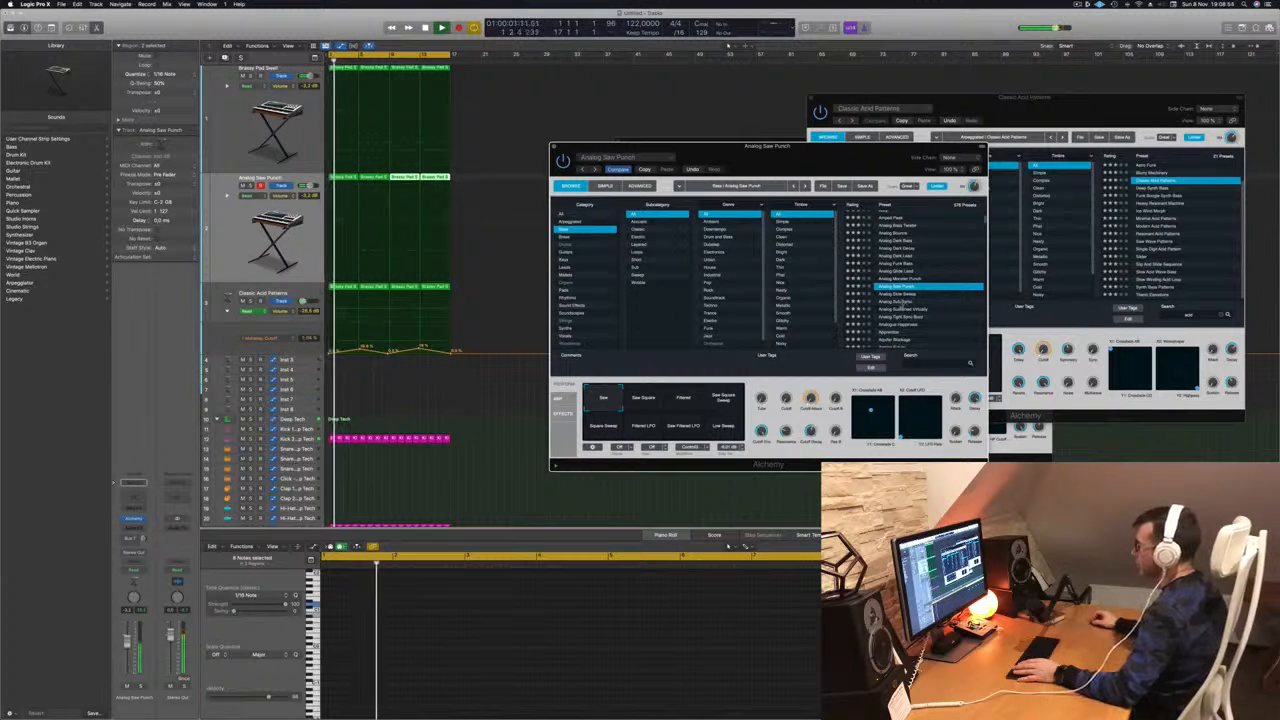
click(902, 301)
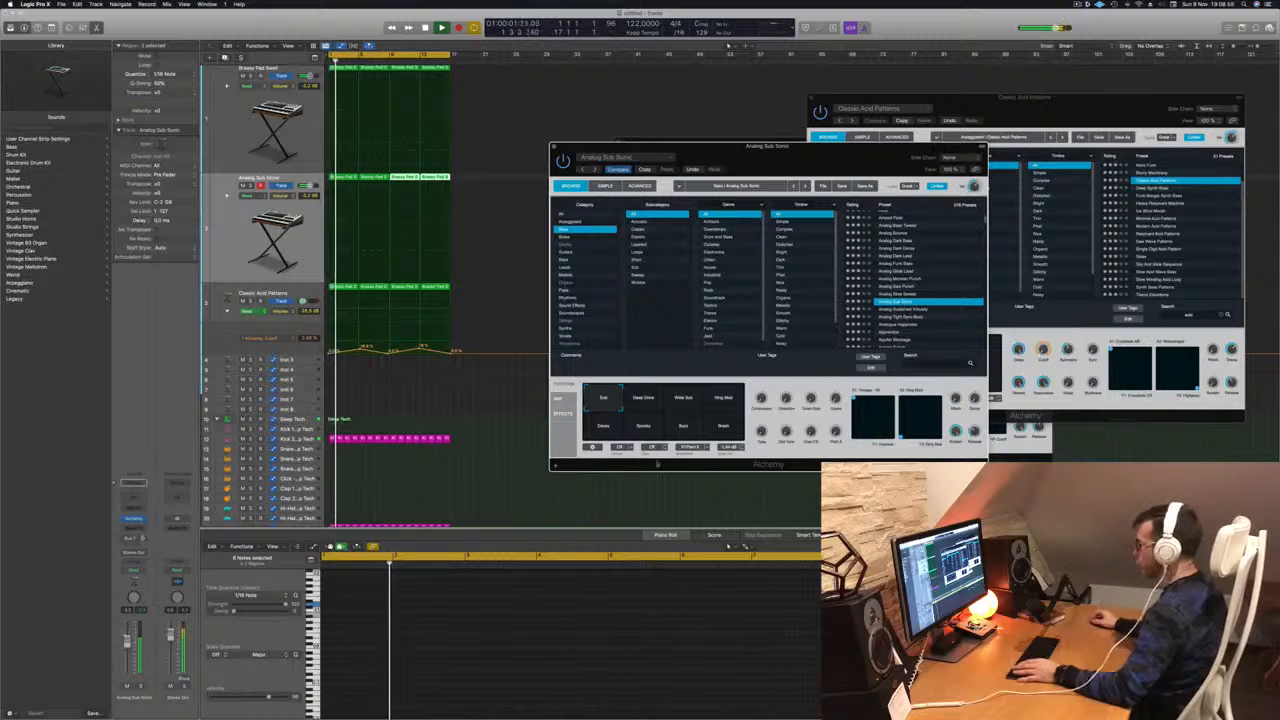
drag(850, 154, 776, 169)
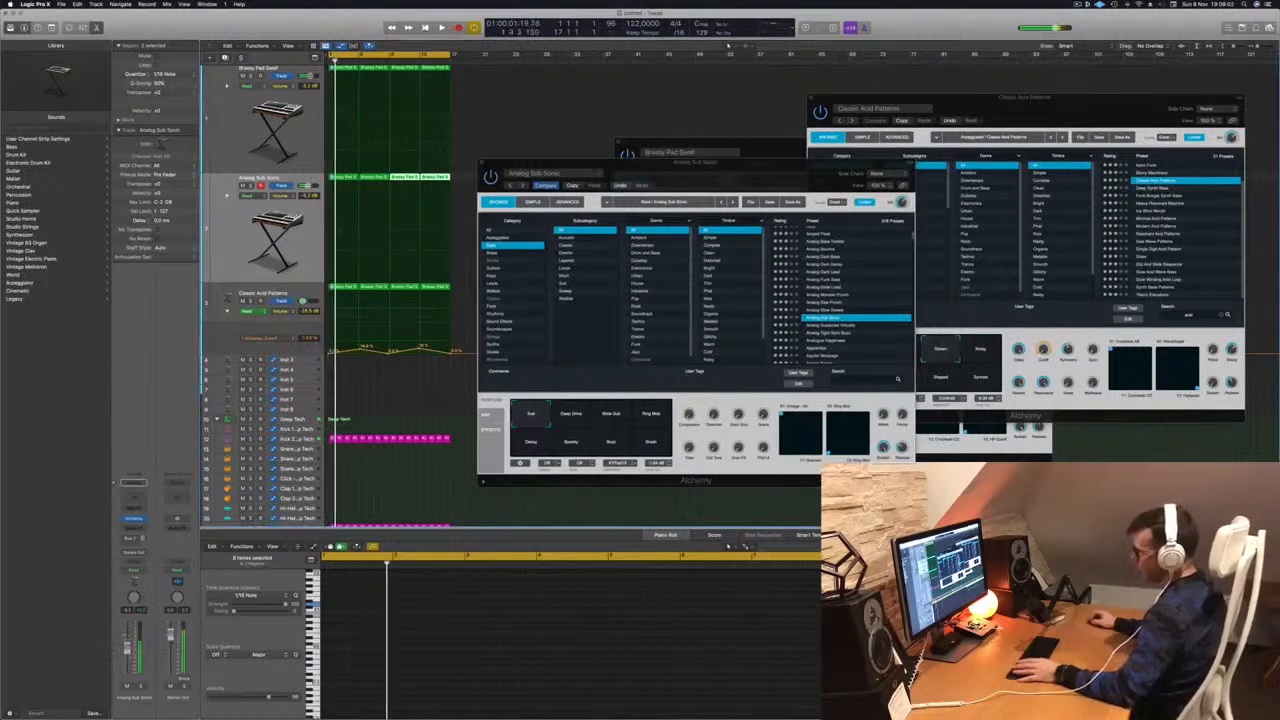
click(140, 686)
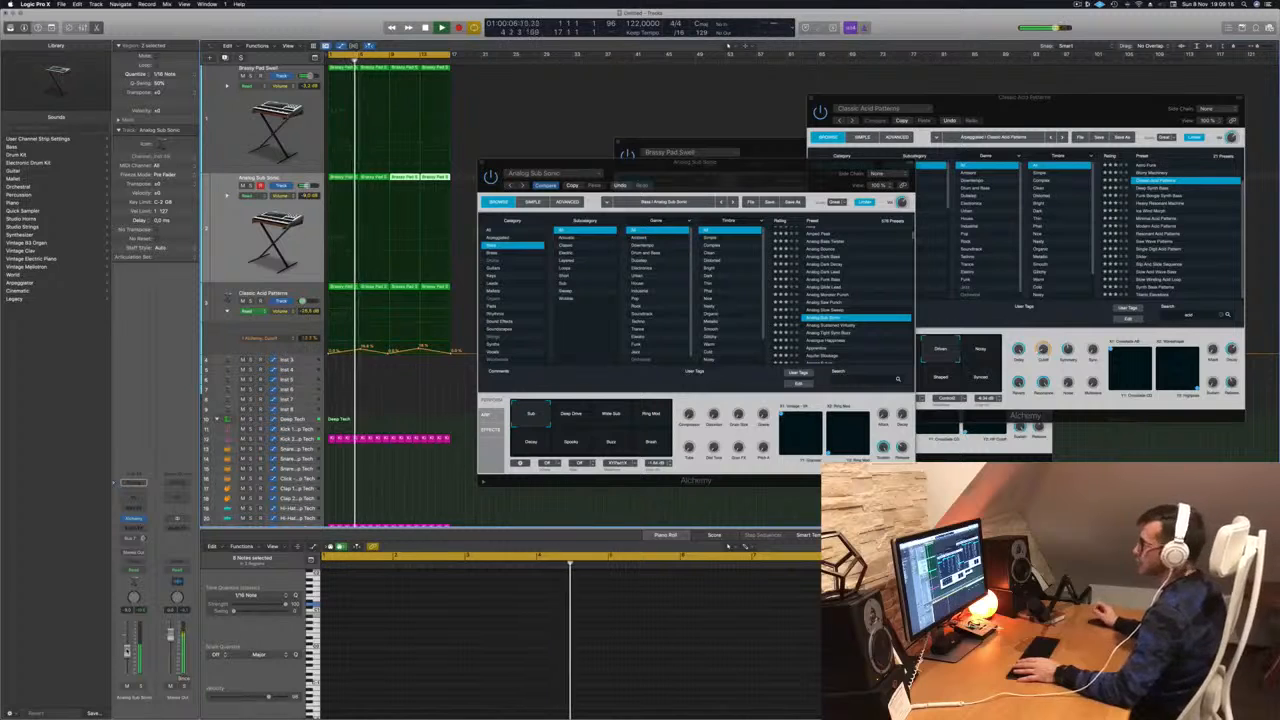
Close all three open Alchemy windows and widen the arrangement's bars 1 to 17.
drag(600, 163, 576, 178)
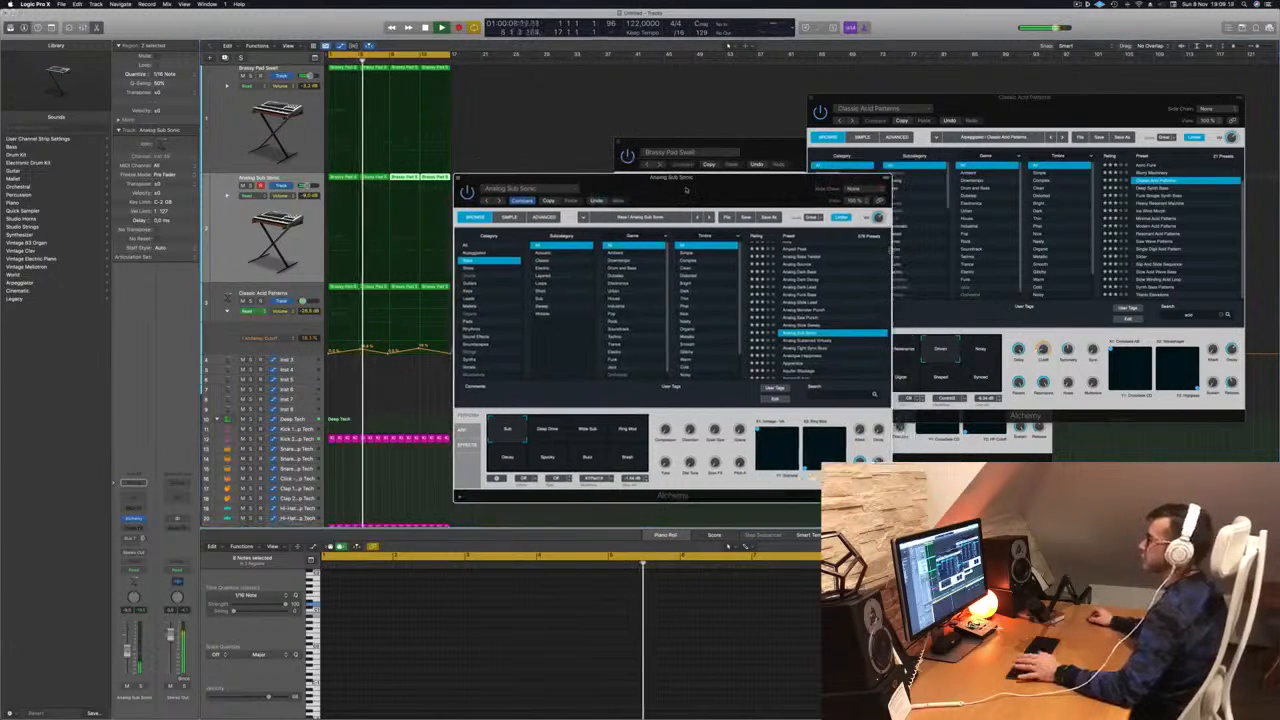
click(458, 178)
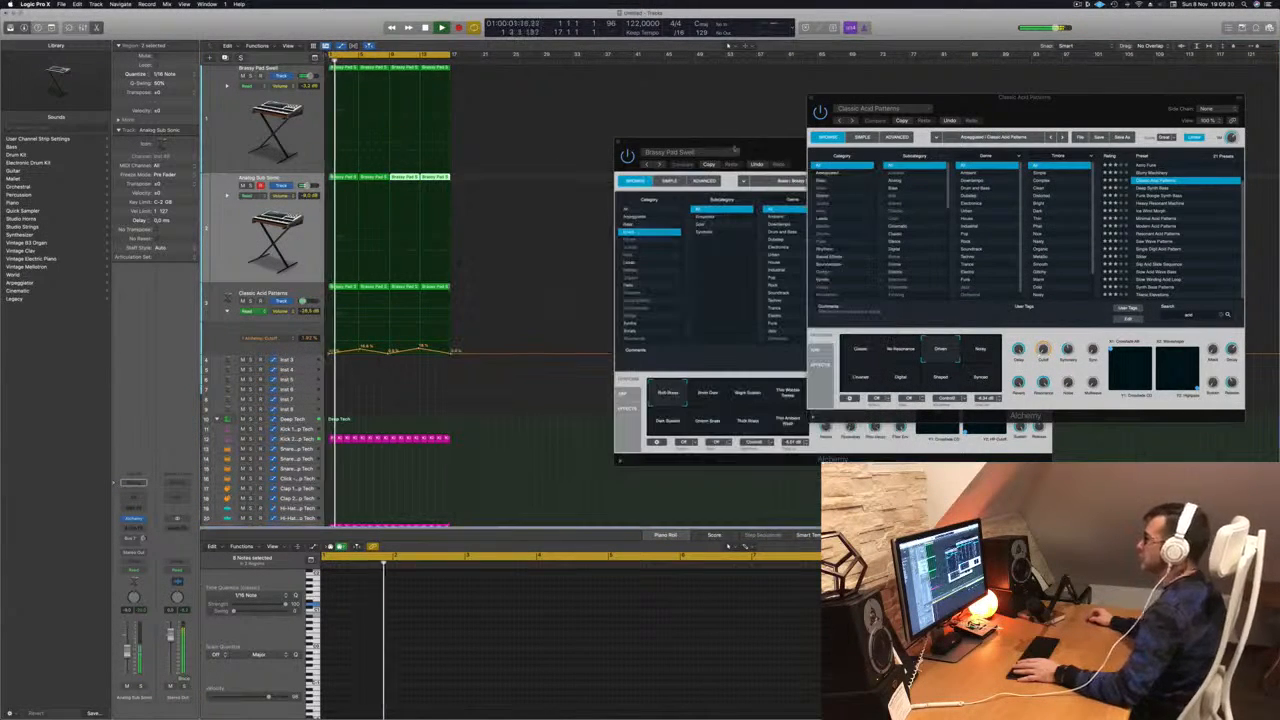
drag(709, 150, 601, 159)
click(509, 151)
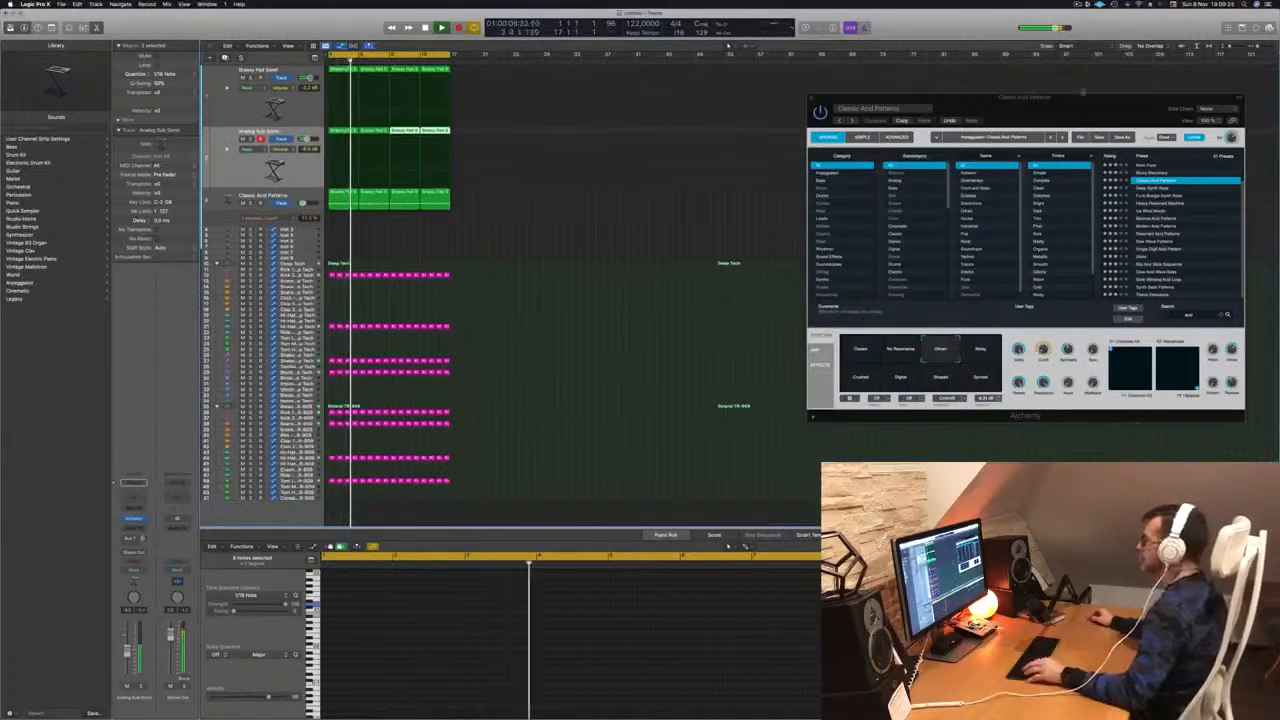
drag(1070, 101, 797, 143)
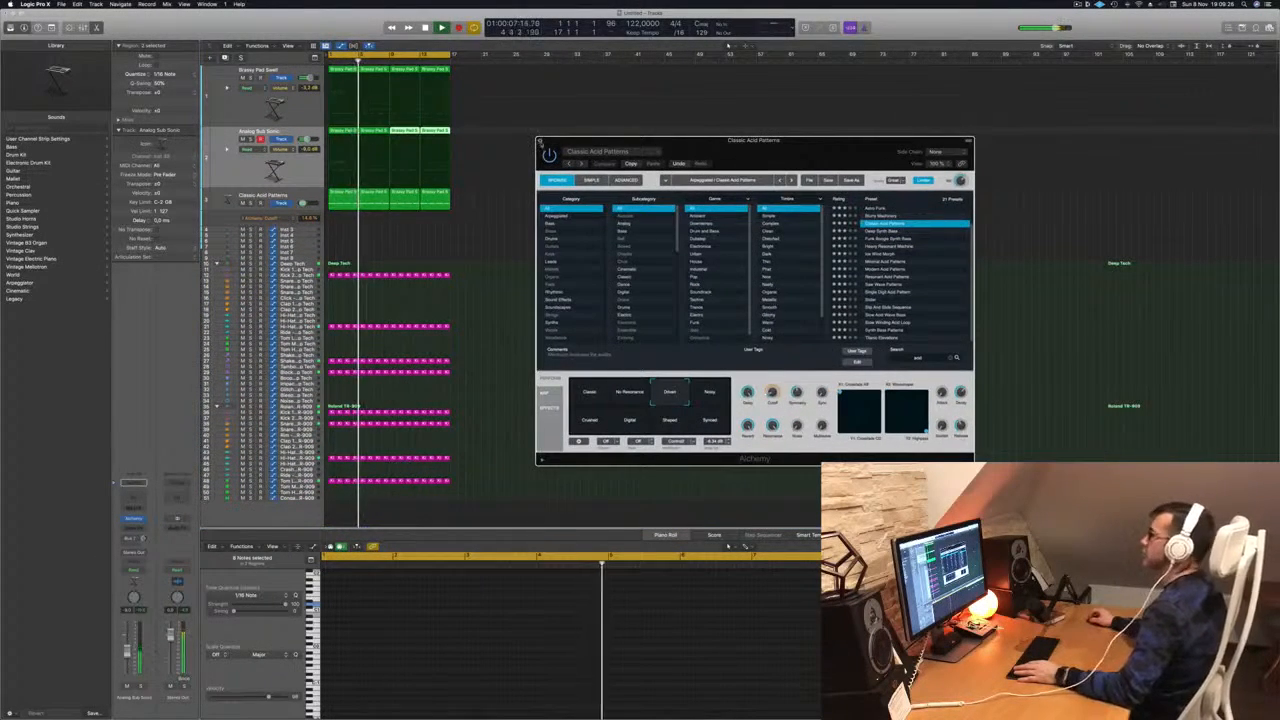
click(541, 142)
scroll(504, 229, right, 3)
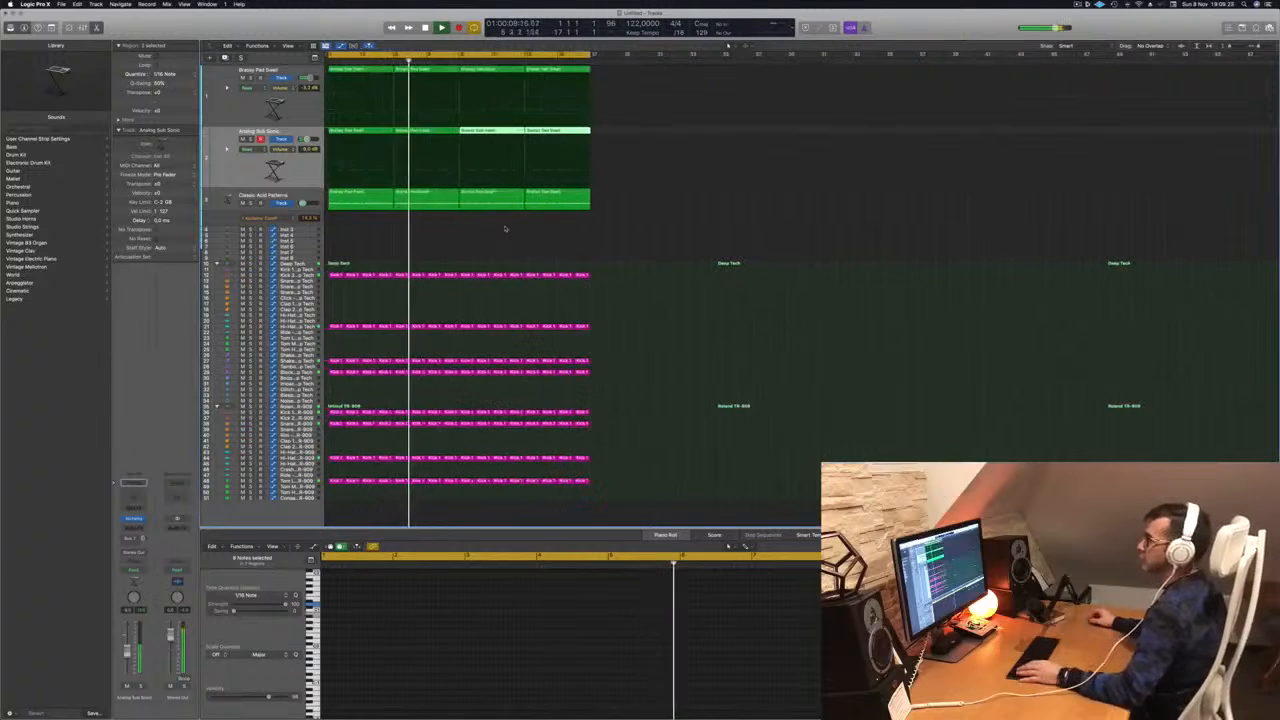
Open Alchemy on the Brassy Pad Swell track and switch its snapshot to Thick Brass while playing from the start.
click(258, 99)
key(Return)
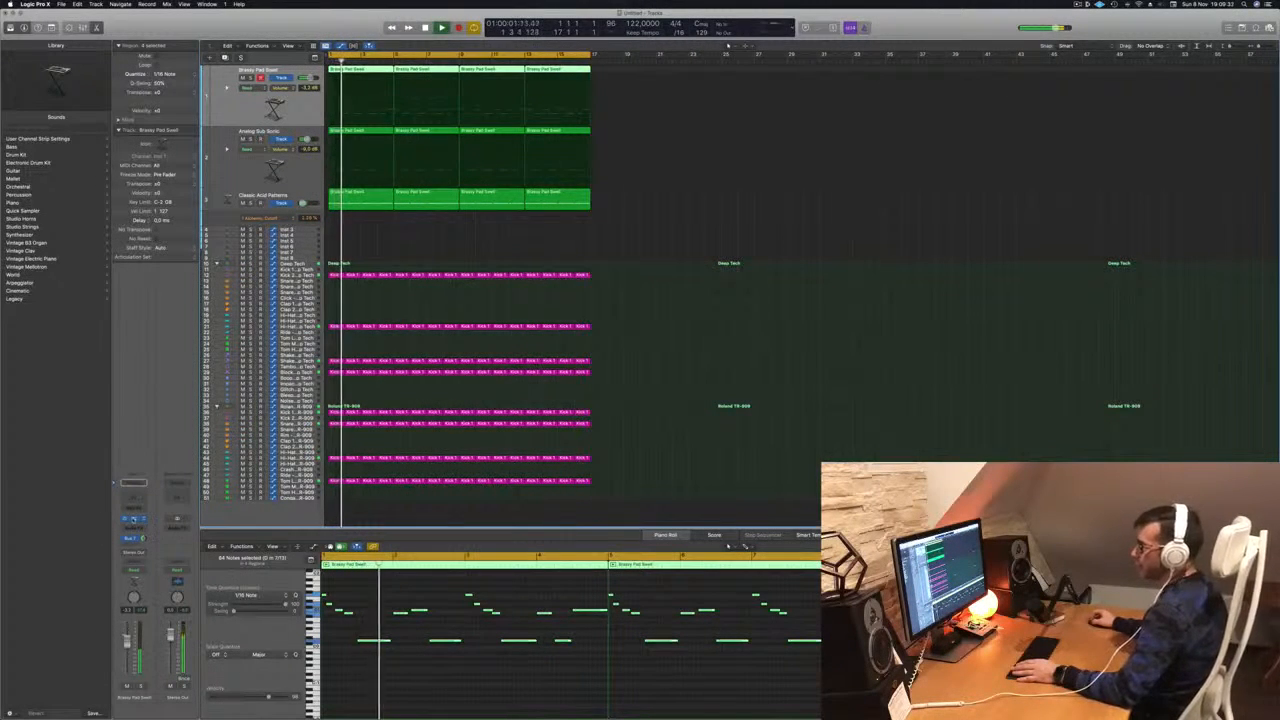
key(Return)
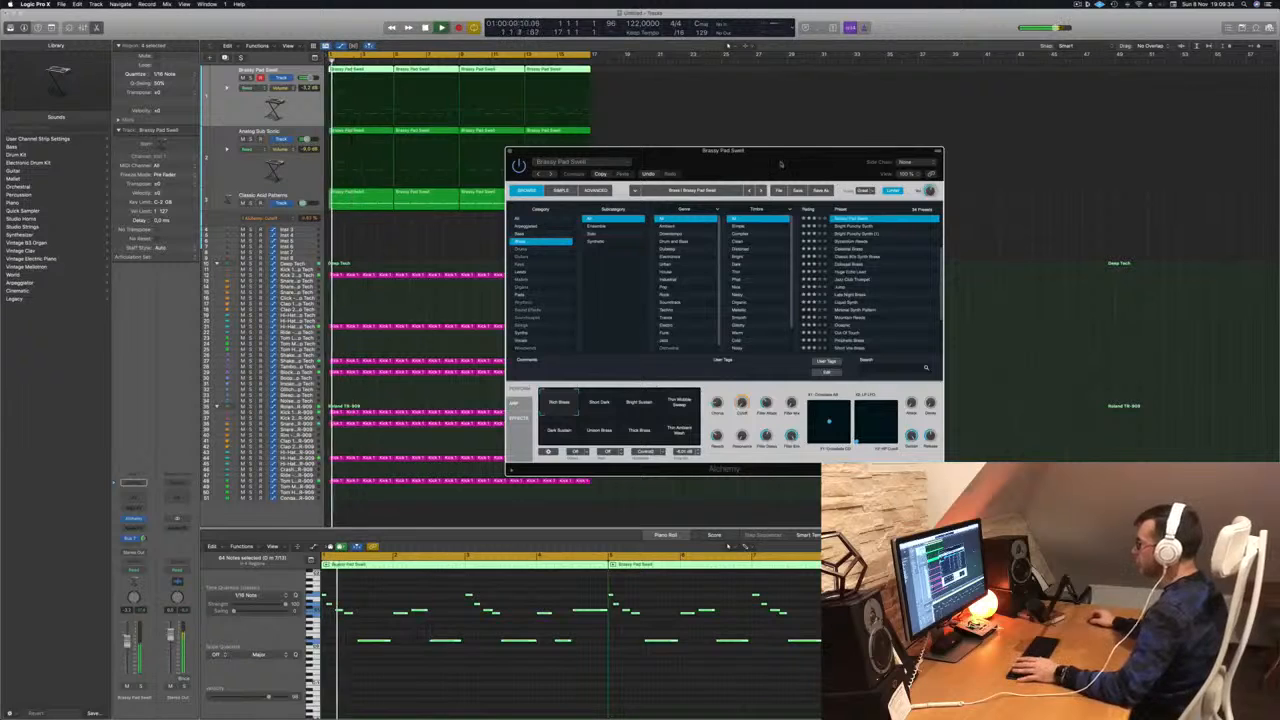
drag(780, 163, 820, 164)
key(Return)
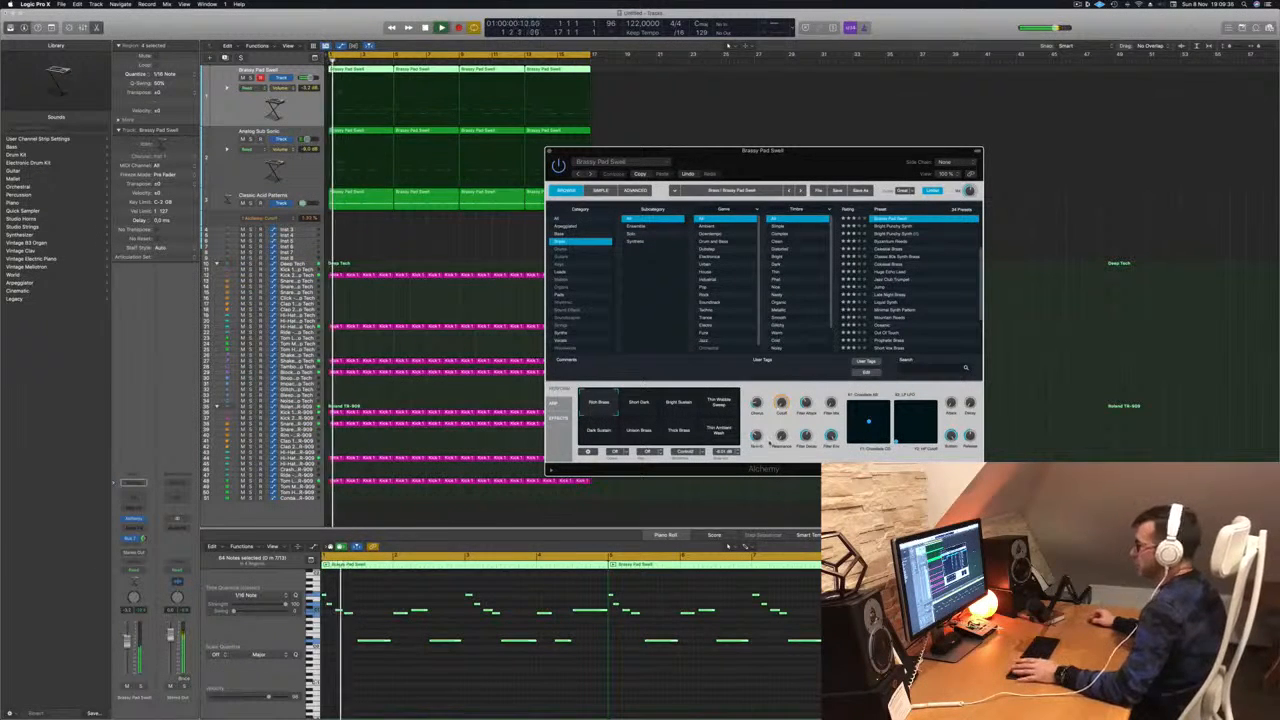
key(Return)
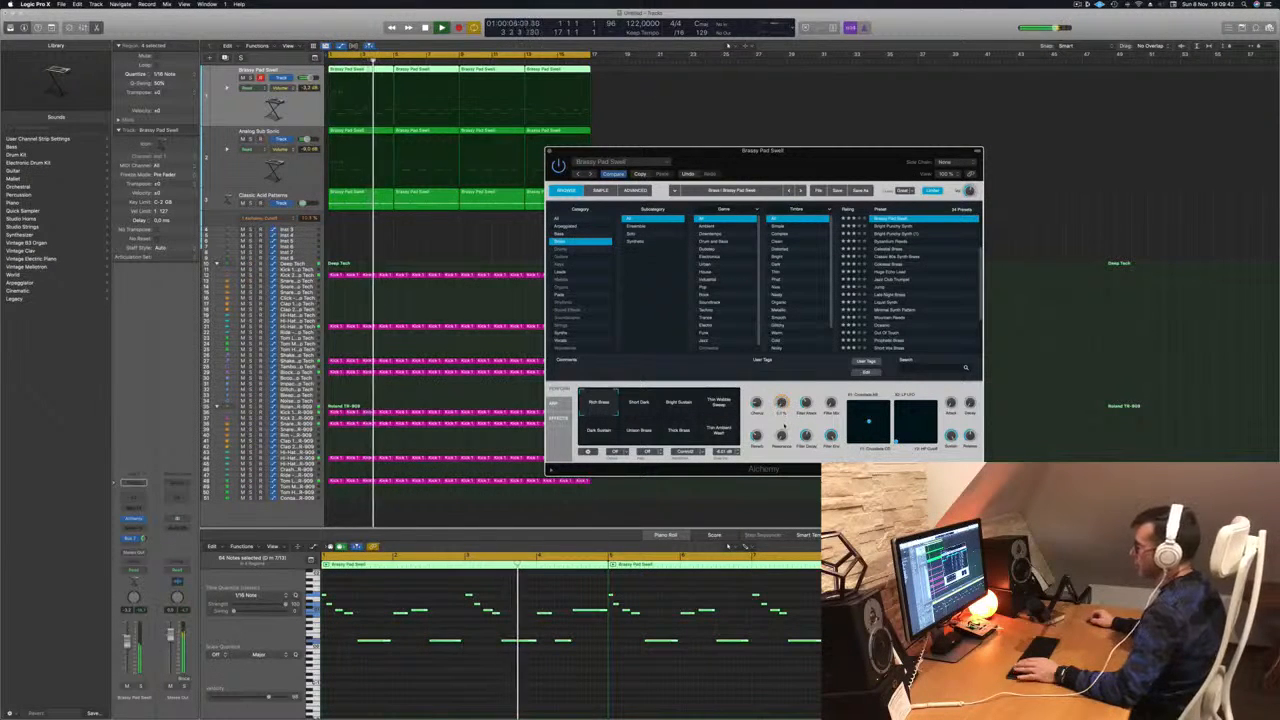
click(679, 434)
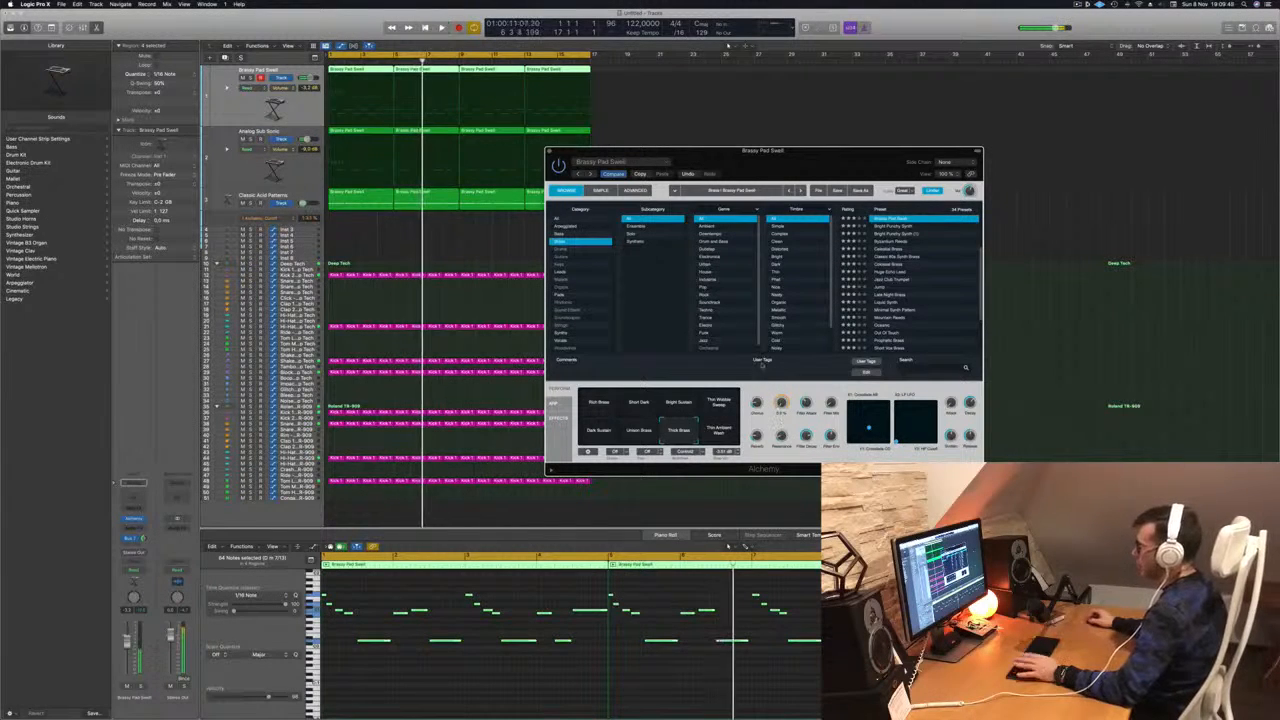
Switch the Brassy Pad Swell snapshot to Rich Brass, play from the start, and move the Alchemy window clear of the regions.
key(Return)
click(598, 402)
key(Return)
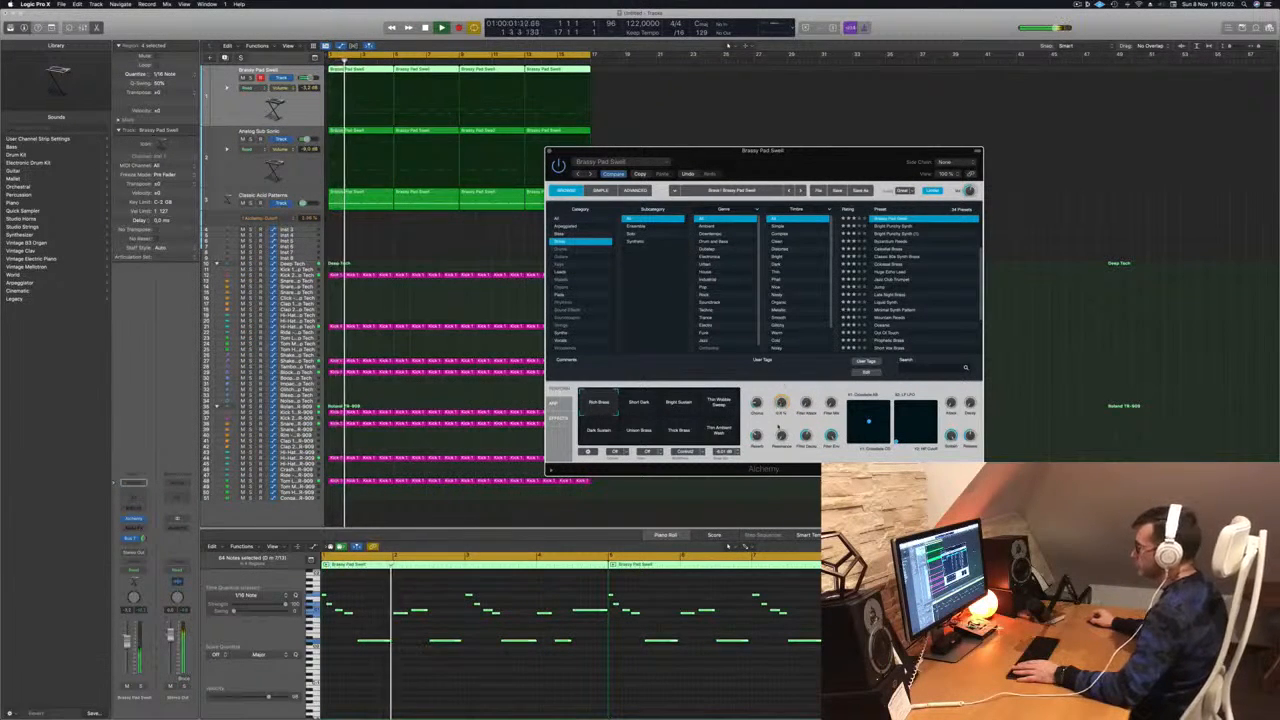
drag(811, 164, 936, 142)
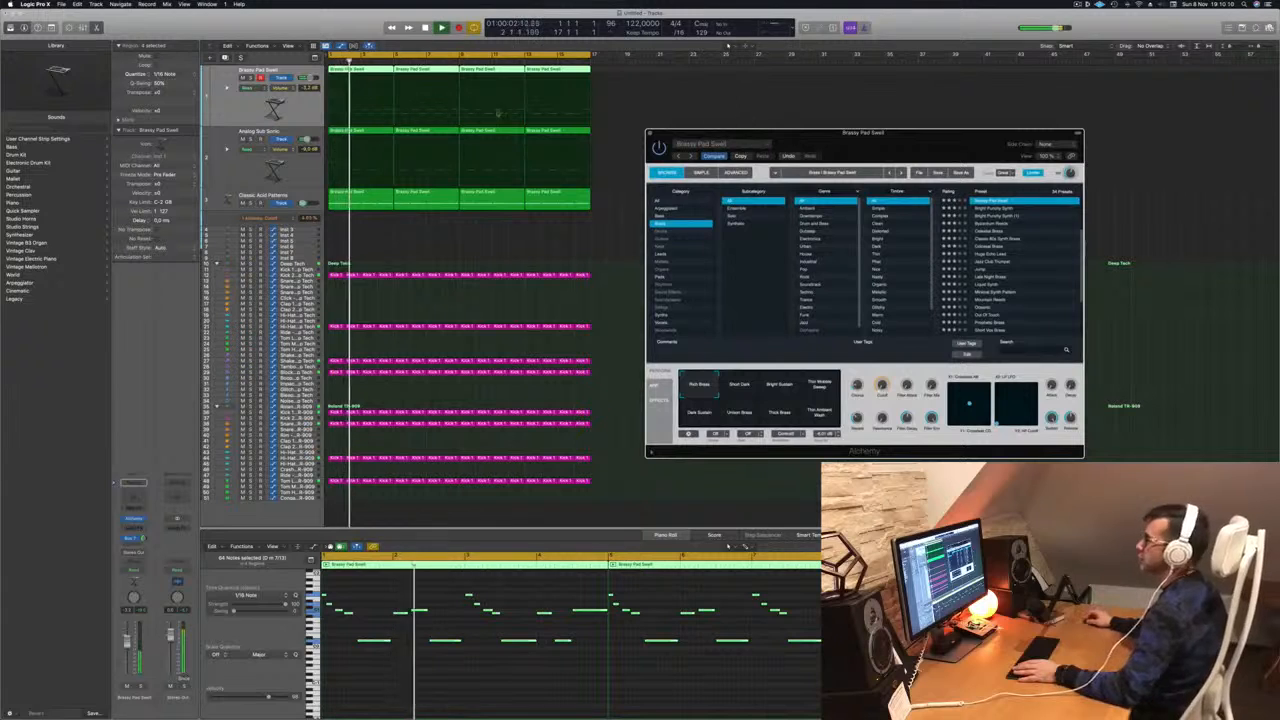
Lower the Analog Sub Sonic track's volume during playback and hide the open Alchemy window.
click(258, 169)
key(space)
key(space)
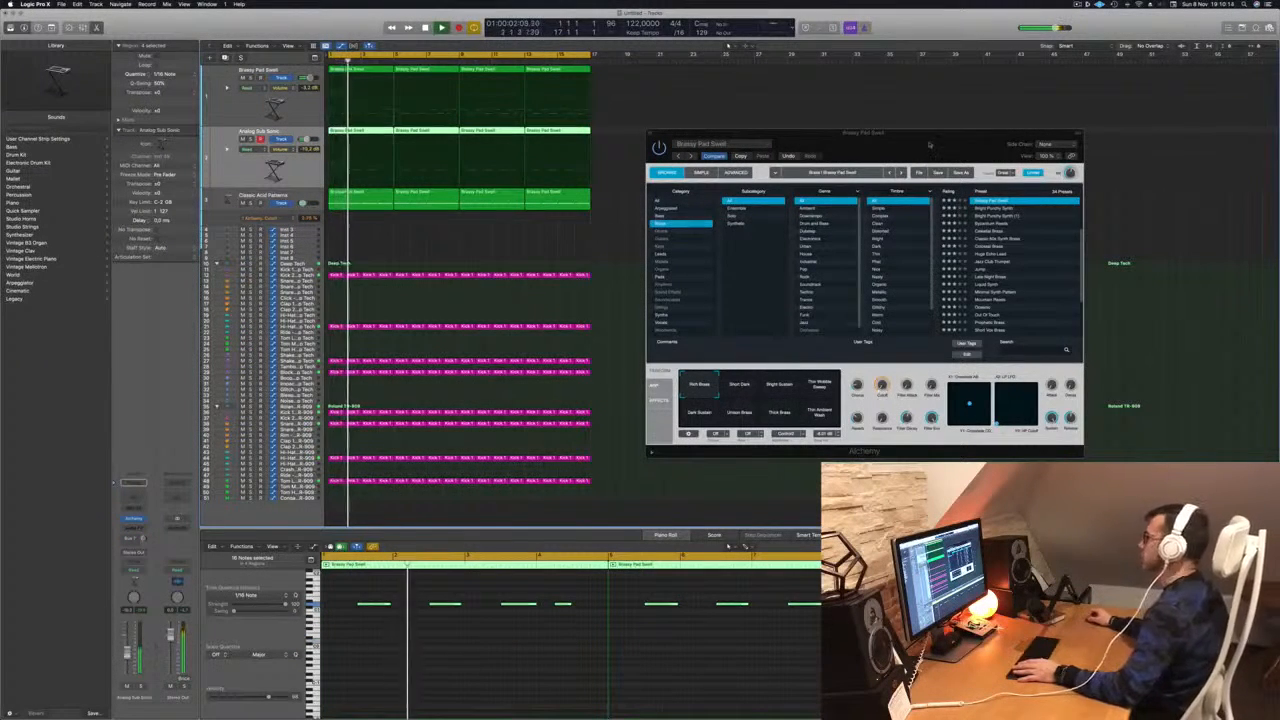
drag(693, 132, 663, 141)
key(v)
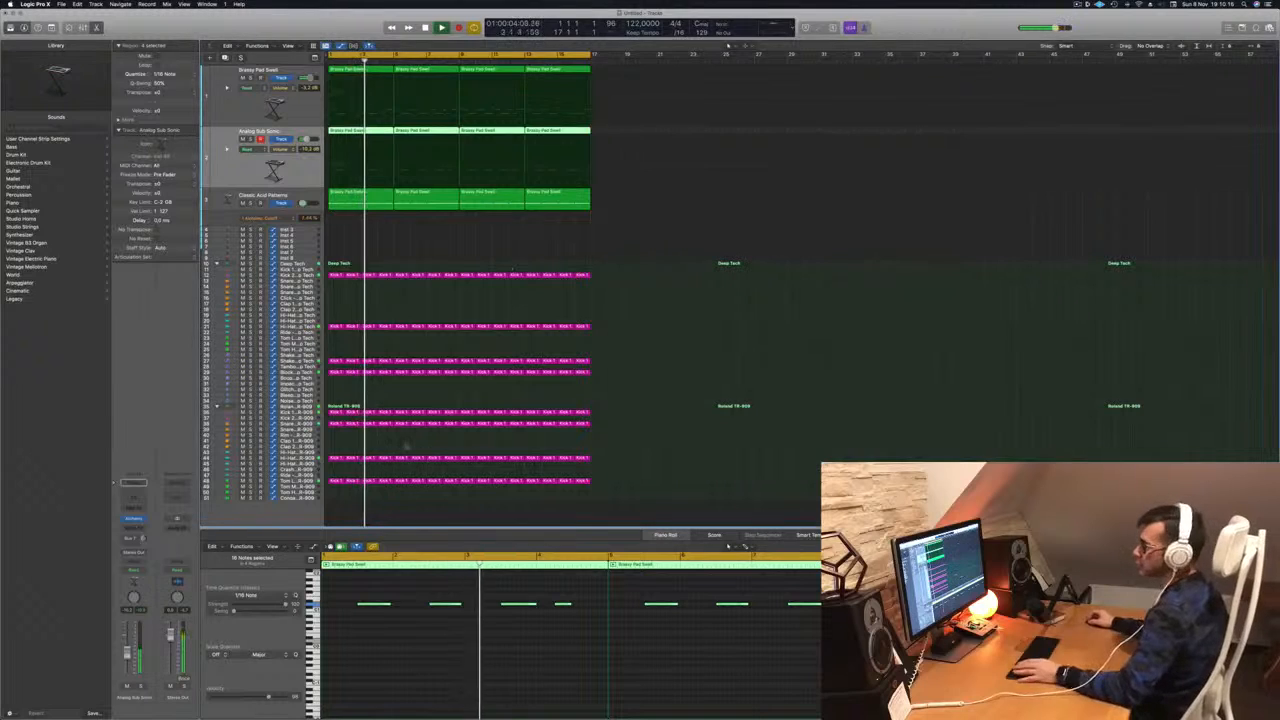
Restart playback to listen to the arrangement and select the Block – Deep Tech percussion track.
key(space)
key(space)
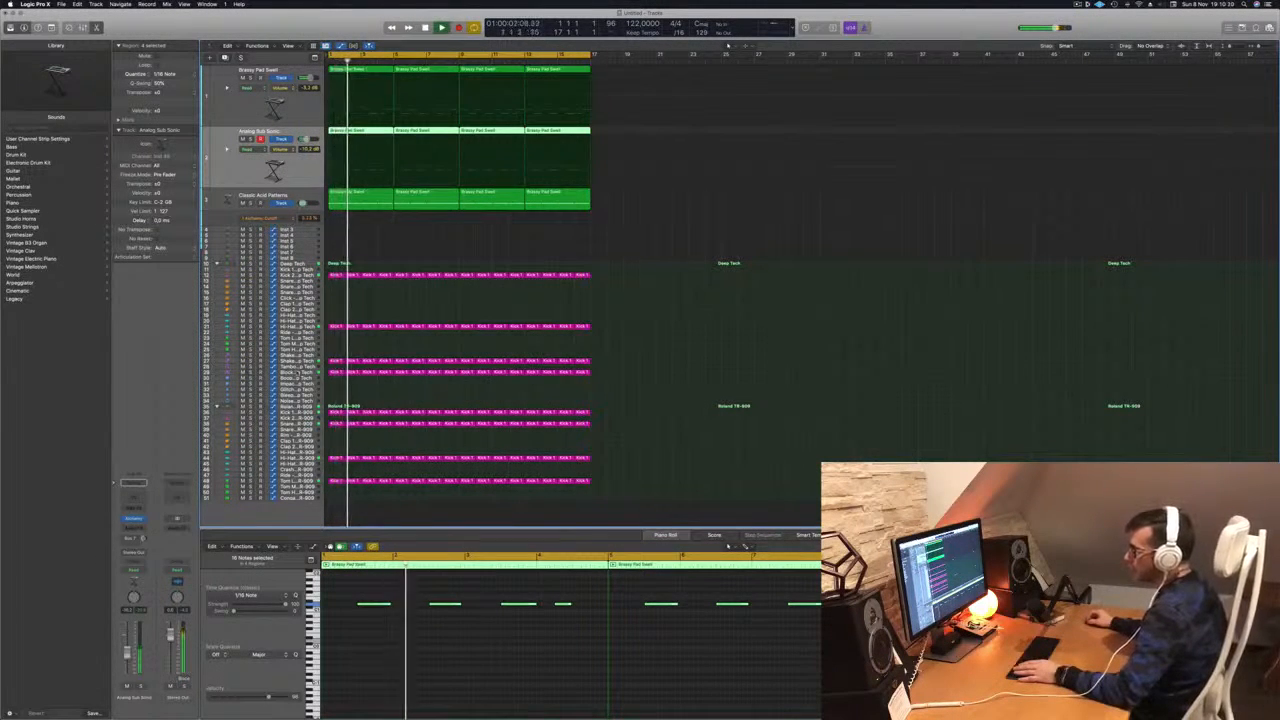
click(295, 371)
key(space)
key(space)
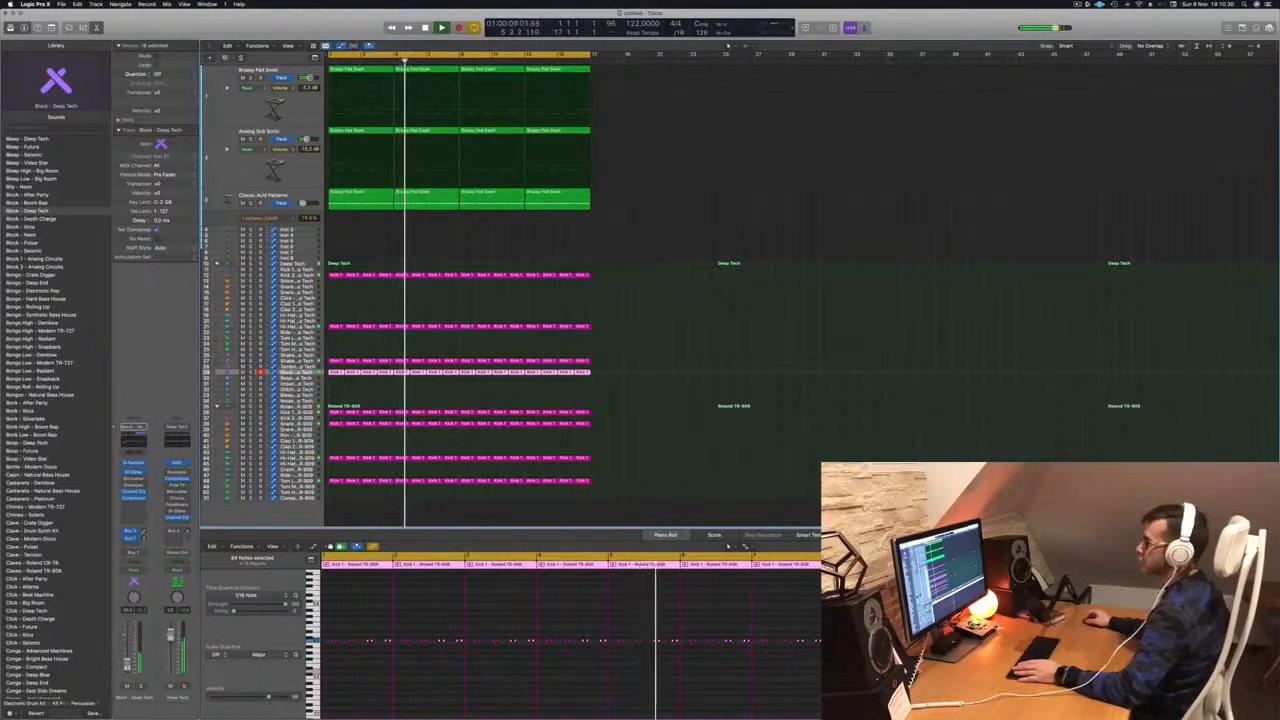
In the first Classic Acid Patterns region, delete all notes except the first and stretch that note across the full four bars.
click(361, 192)
key(Return)
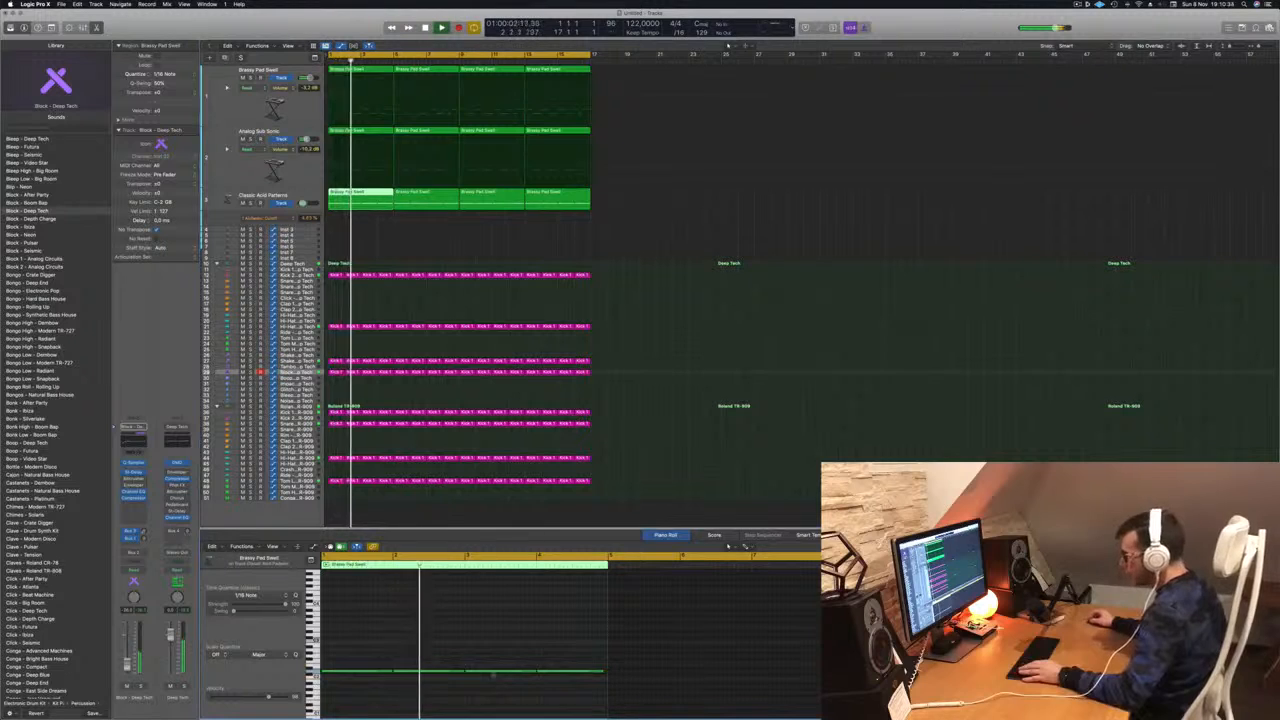
drag(493, 675, 594, 686)
key(BackSpace)
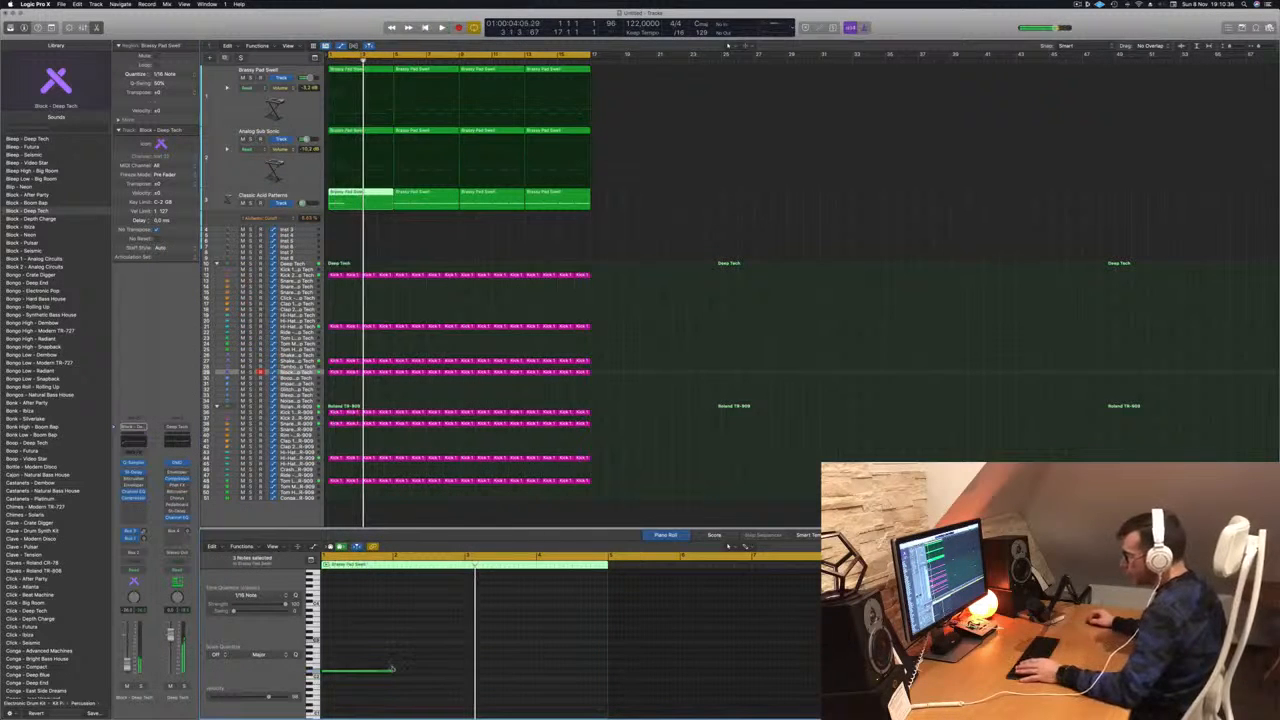
drag(393, 669, 606, 678)
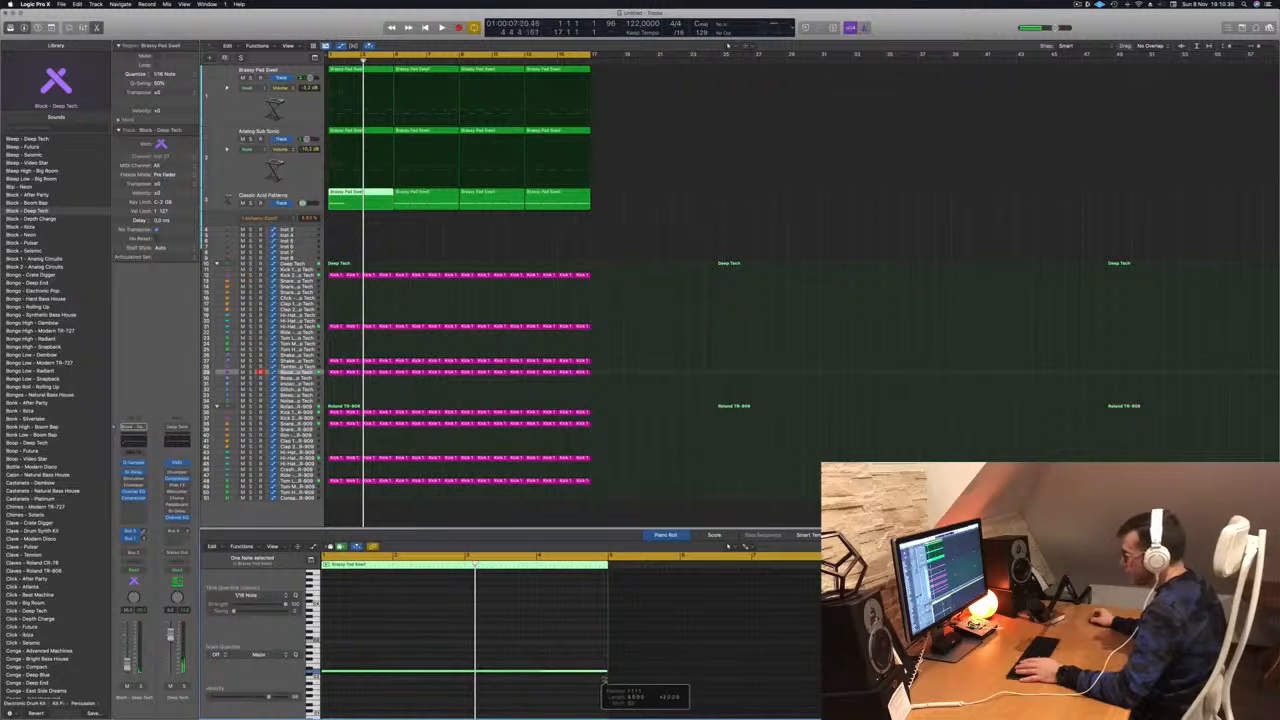
Replace the other three Classic Acid Patterns regions with copies of the edited first region up to bar 17 and enlarge the track.
click(424, 206)
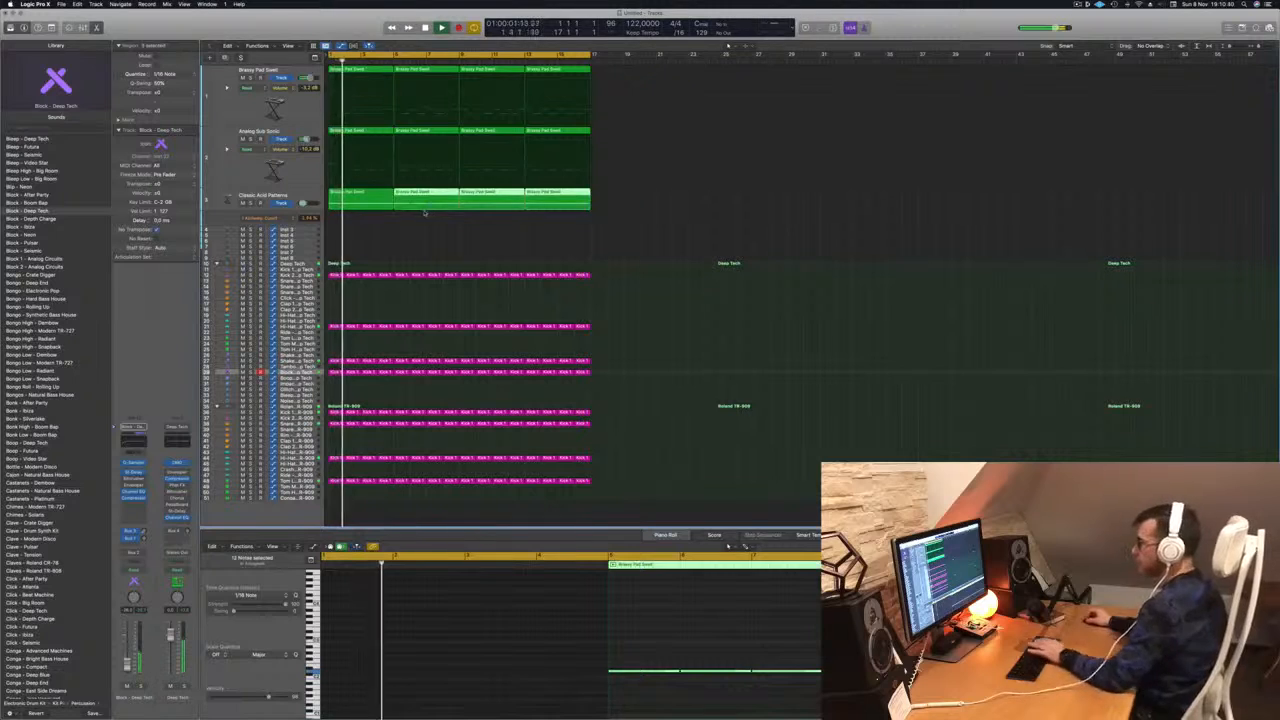
key(BackSpace)
click(372, 204)
click(270, 200)
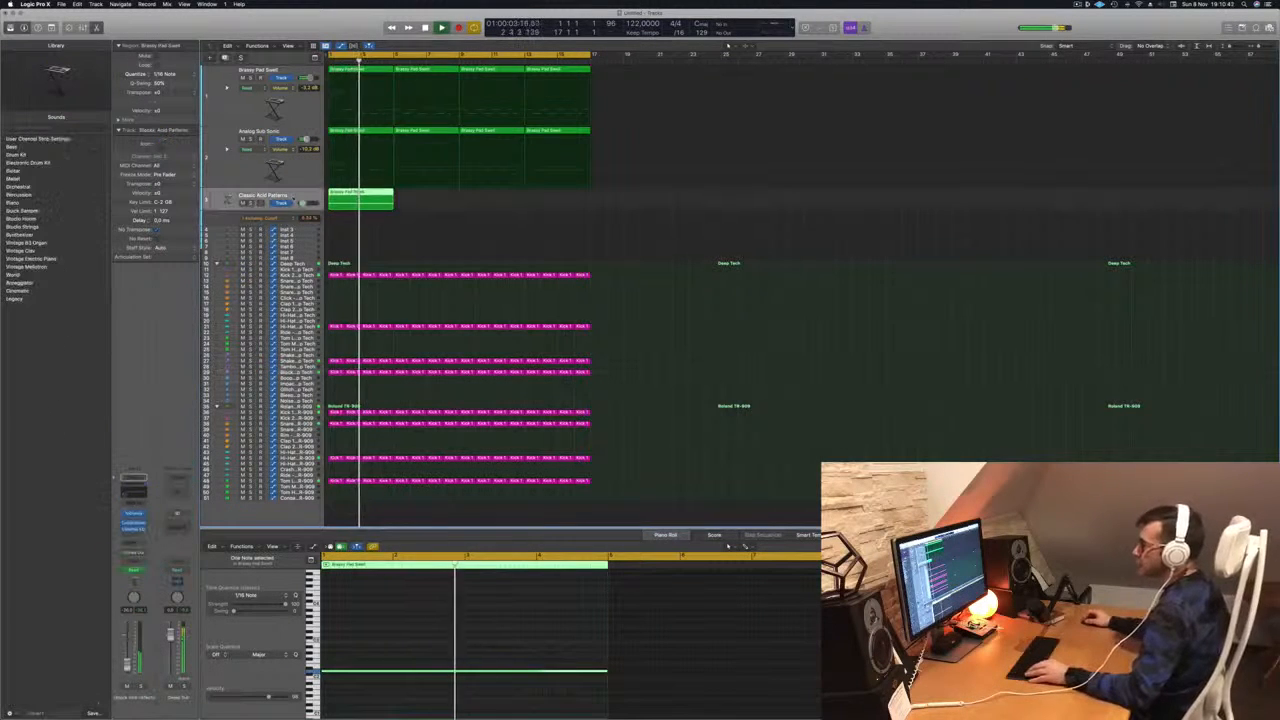
drag(280, 228, 280, 252)
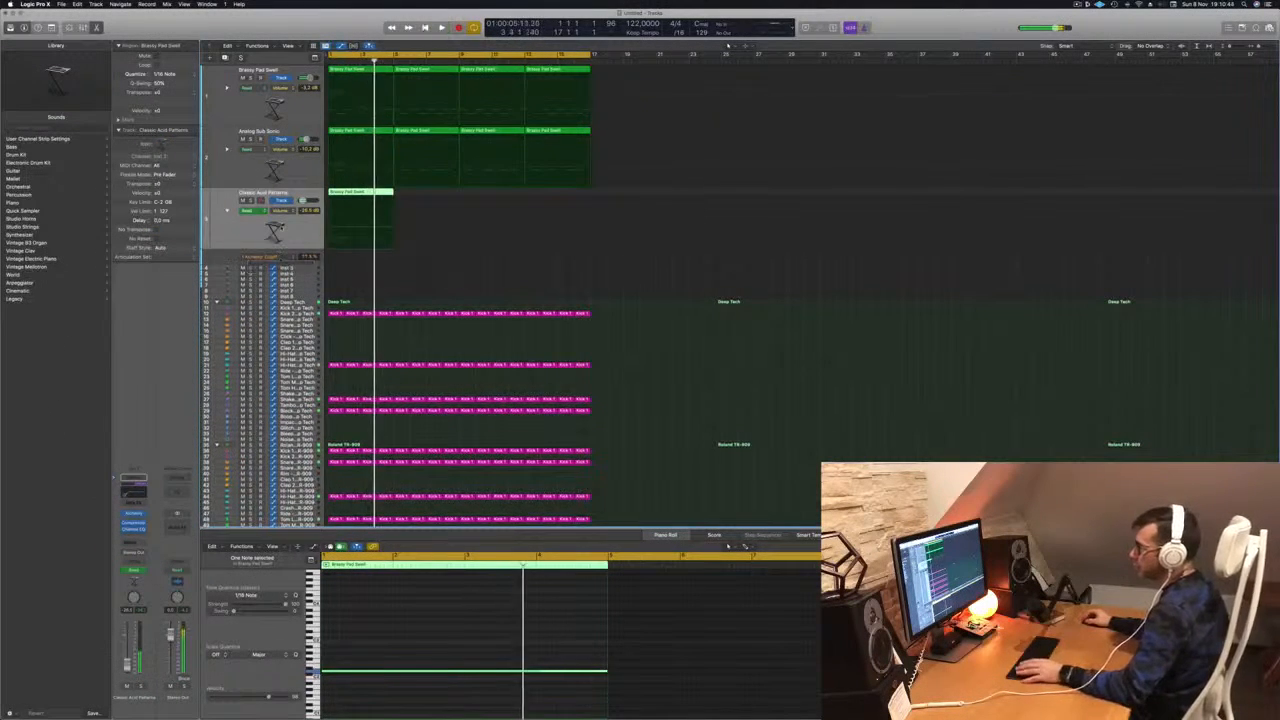
drag(367, 194, 477, 193)
shift+click(370, 195)
click(294, 231)
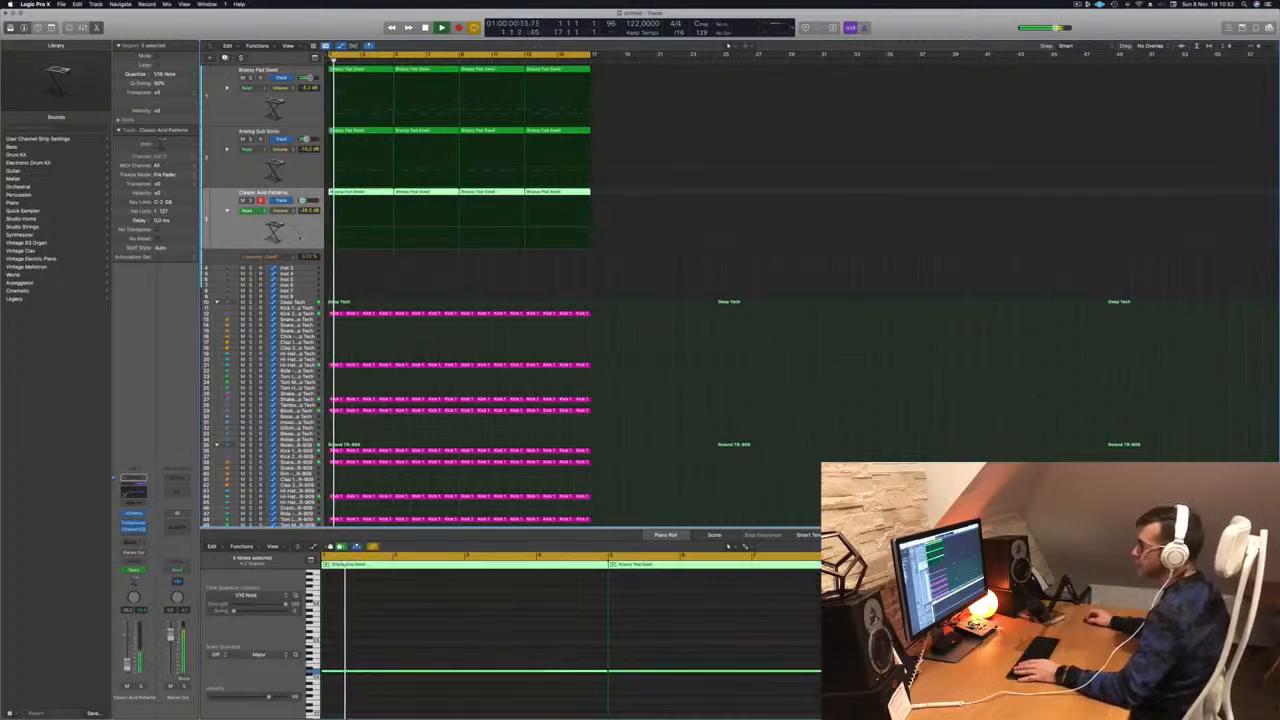
Reveal the Alchemy cutoff automation lane on the Classic Acid Patterns track and adjust the ramp's peak just before bar 5.
drag(295, 247, 293, 265)
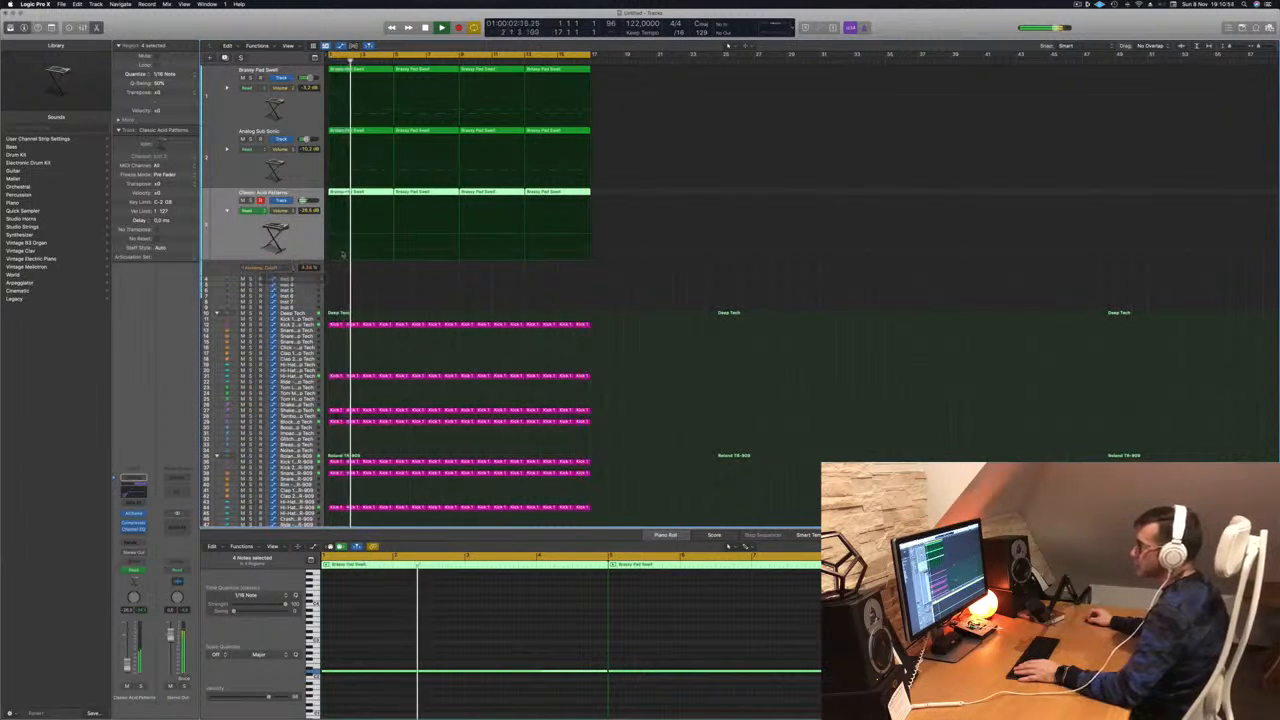
click(330, 250)
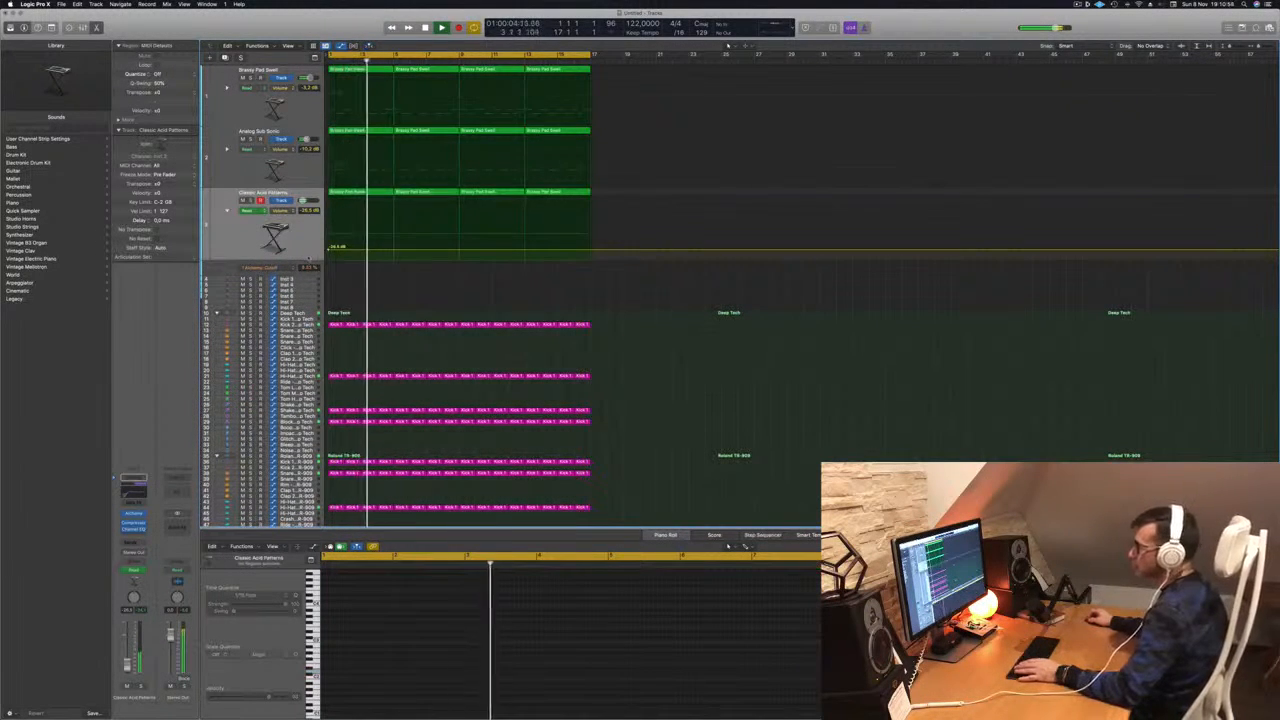
click(228, 210)
double_click(329, 251)
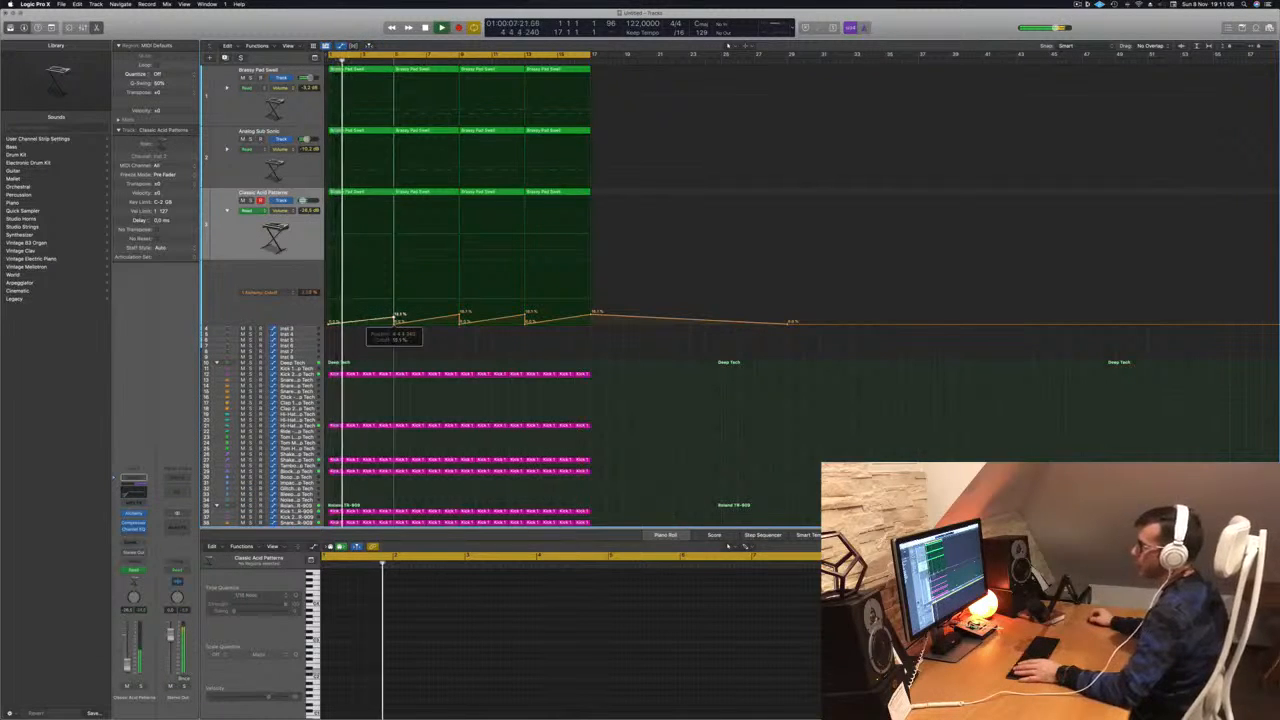
scroll(384, 315, left, 4)
scroll(385, 310, down, 3)
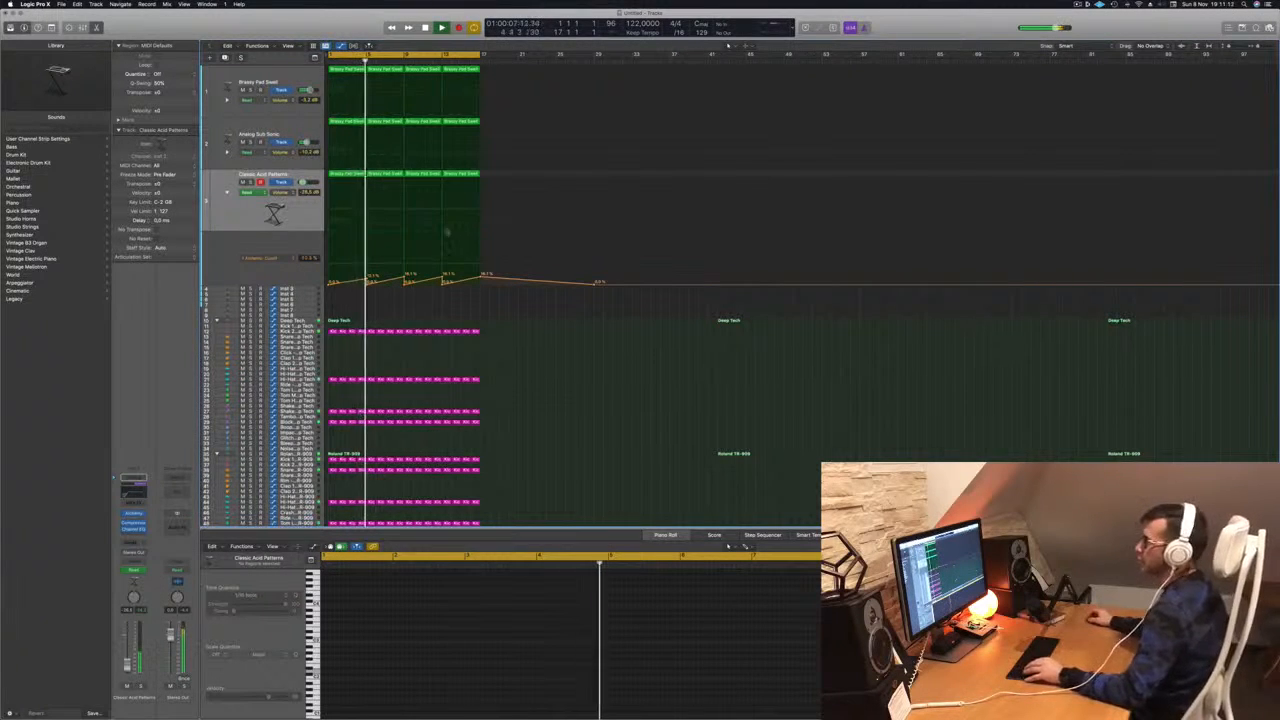
Lengthen the last note of the first Analog Sub Sonic region to about the same length as the notes before it.
click(283, 131)
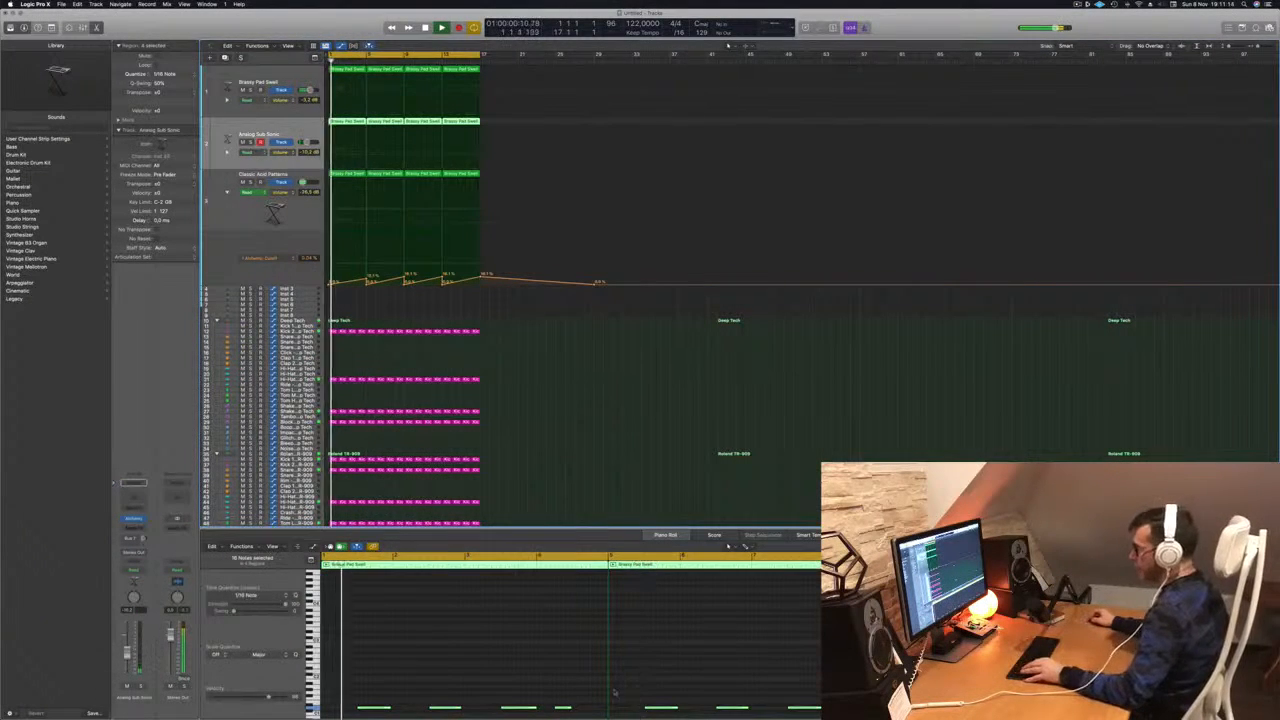
click(575, 708)
drag(572, 709, 598, 663)
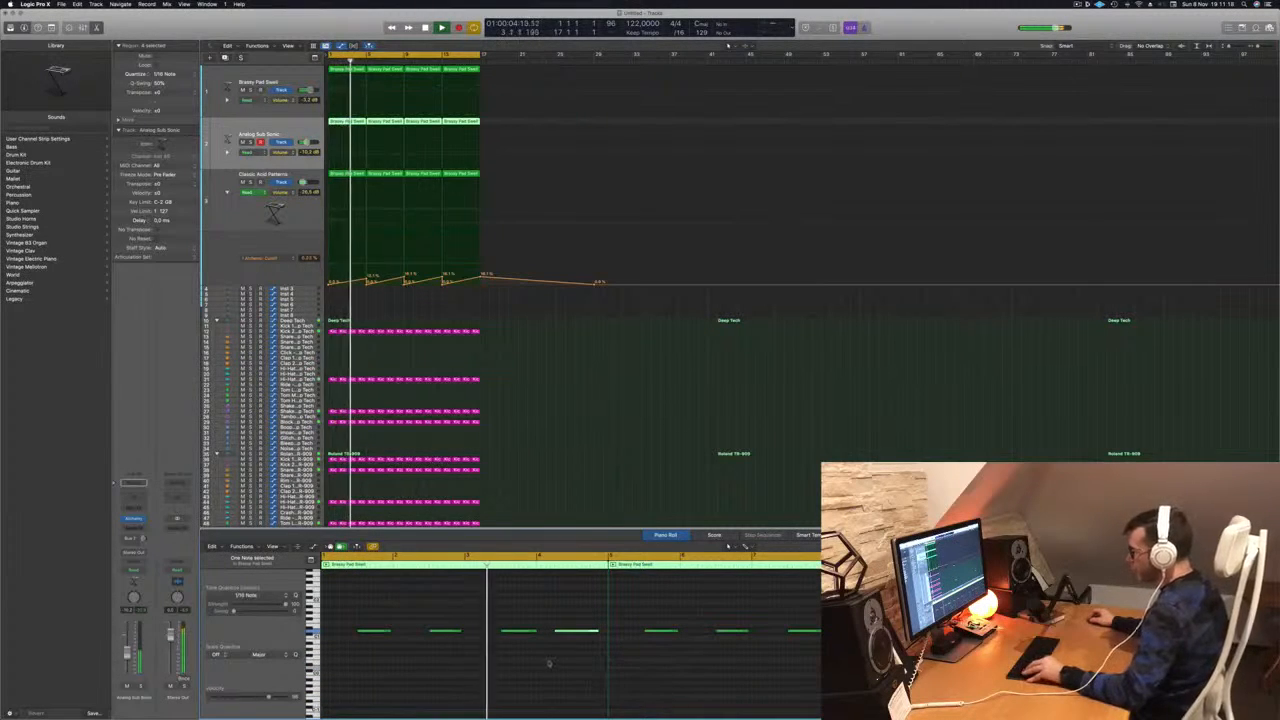
scroll(549, 664, down, 1)
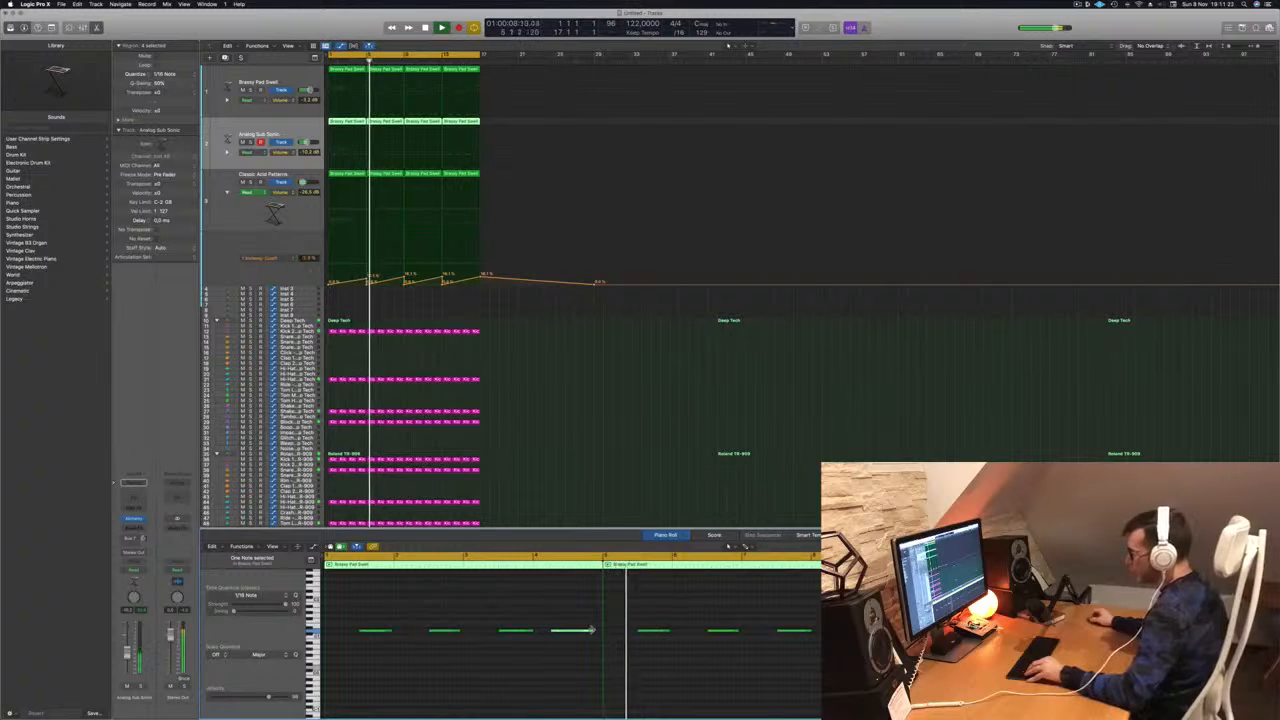
drag(592, 630, 584, 630)
key(space)
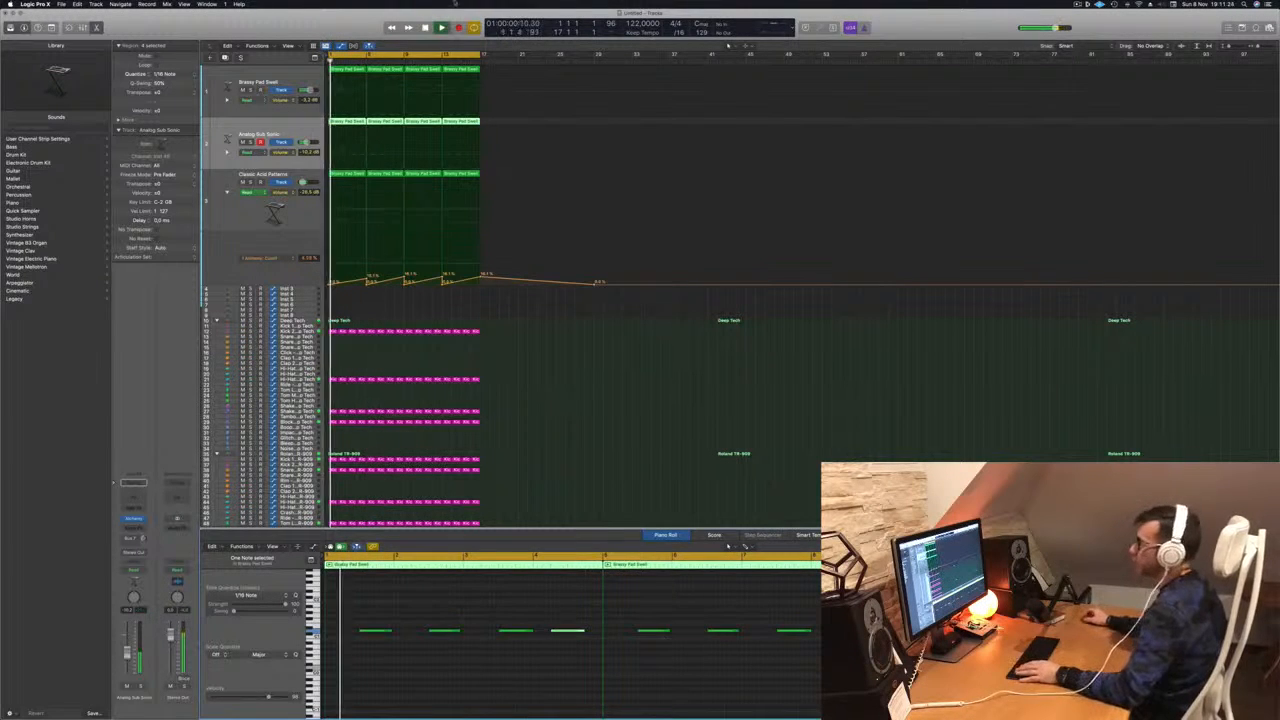
Replace the other three Analog Sub Sonic regions with copies of the edited first region, filling the track up to bar 17.
drag(510, 122, 386, 127)
key(BackSpace)
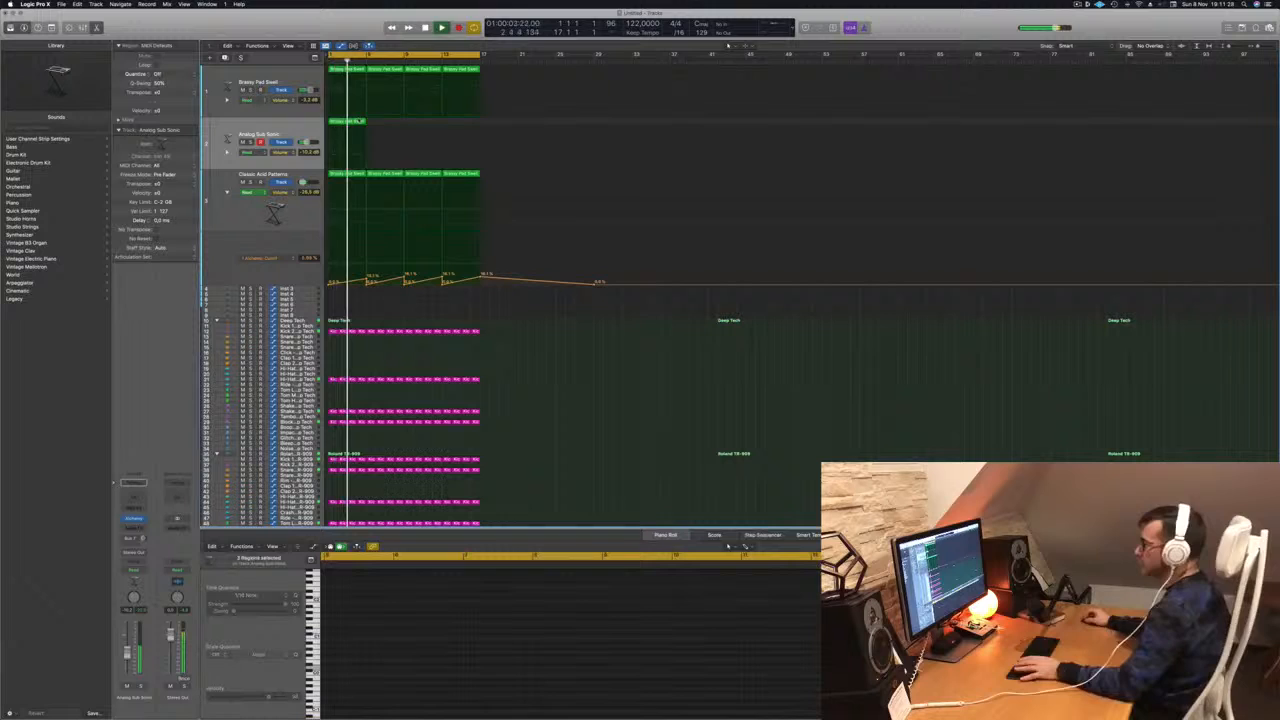
click(349, 122)
drag(352, 122, 423, 130)
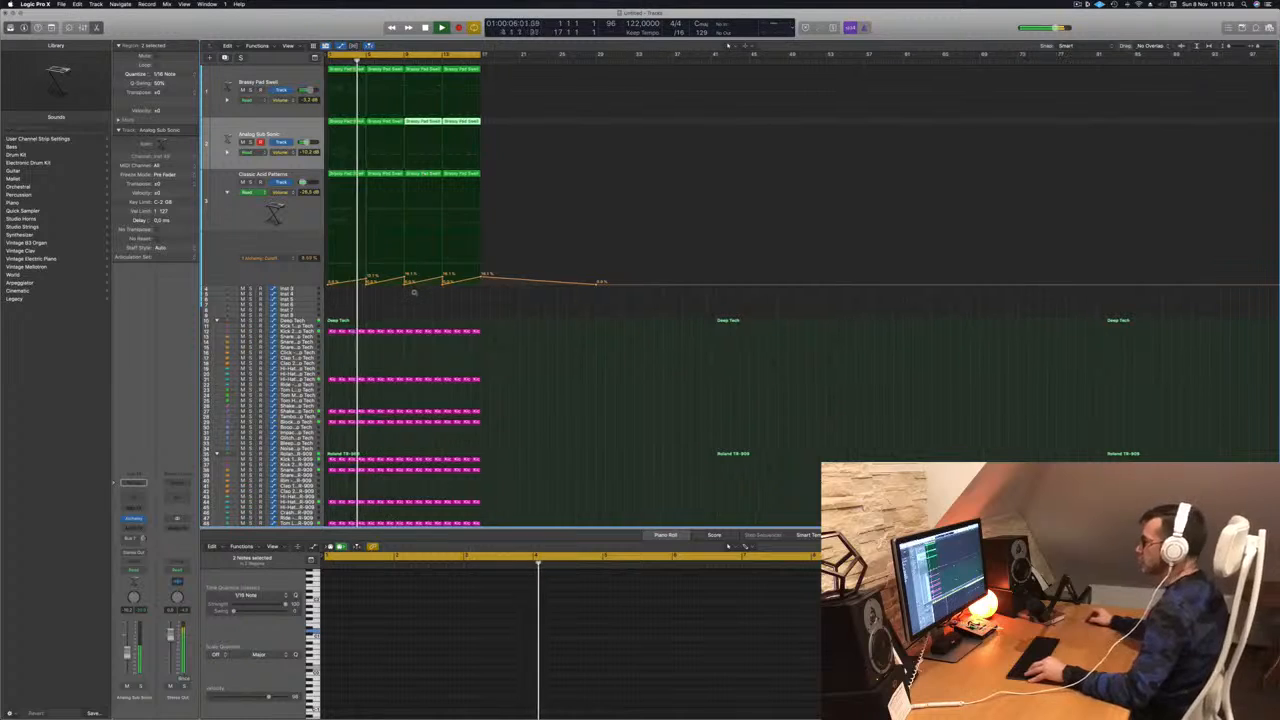
Collapse the cutoff automation lane of the Classic Acid Patterns track and restart playback from the beginning.
click(451, 309)
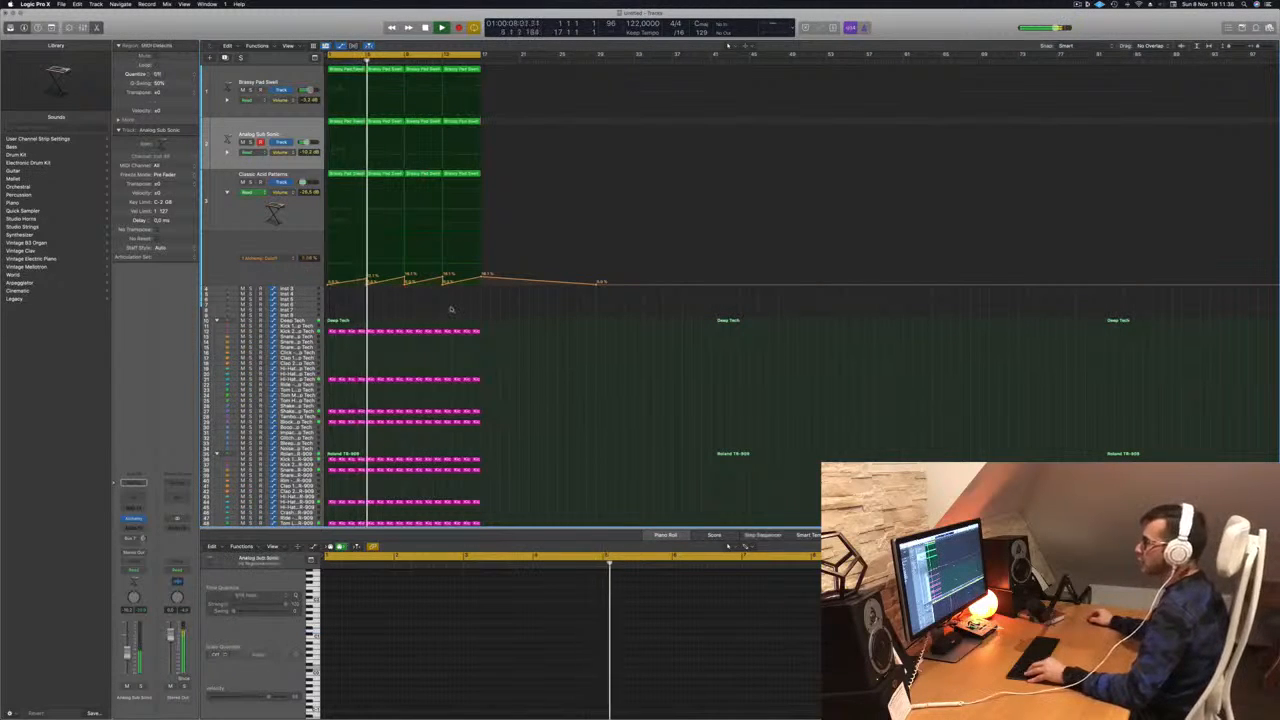
click(228, 188)
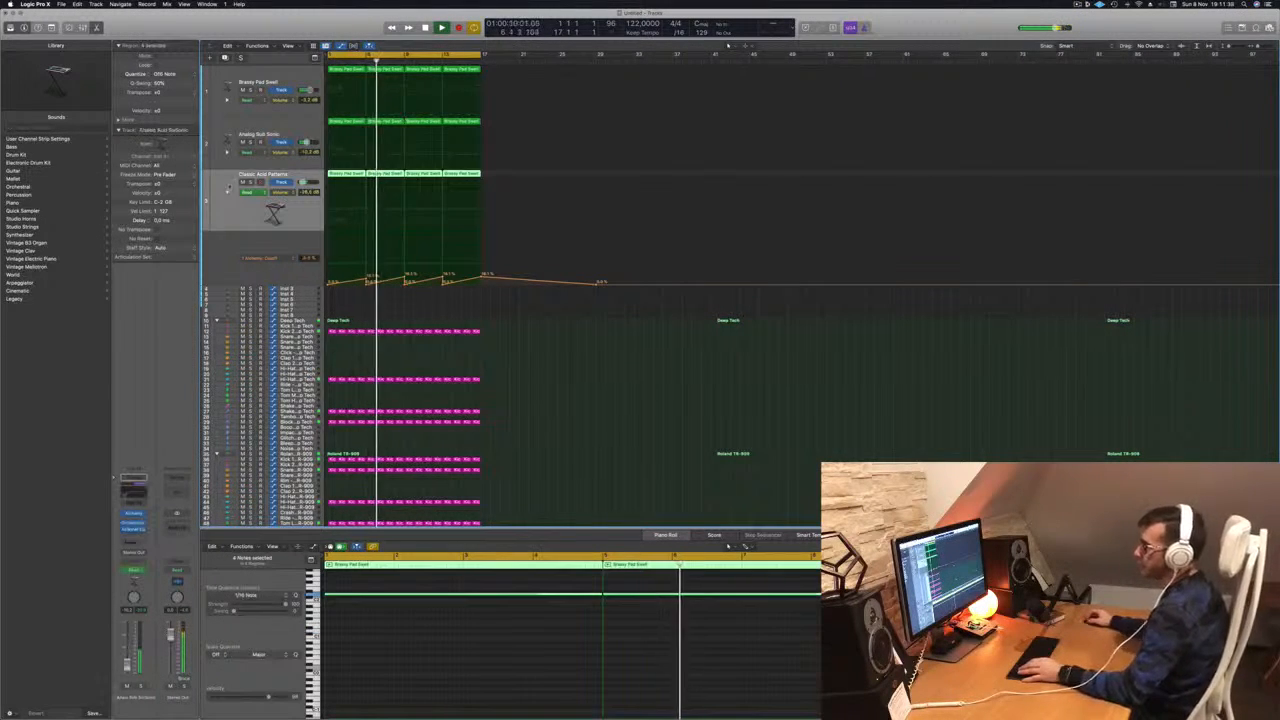
key(a)
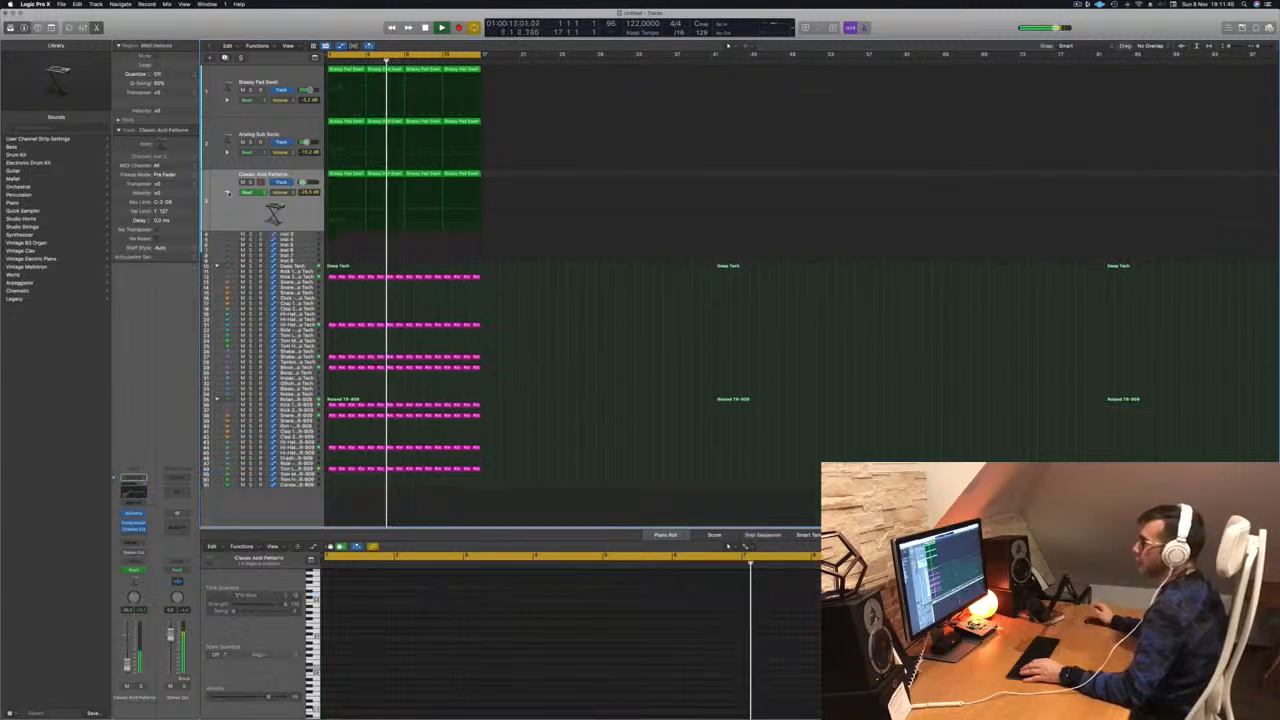
key(Return)
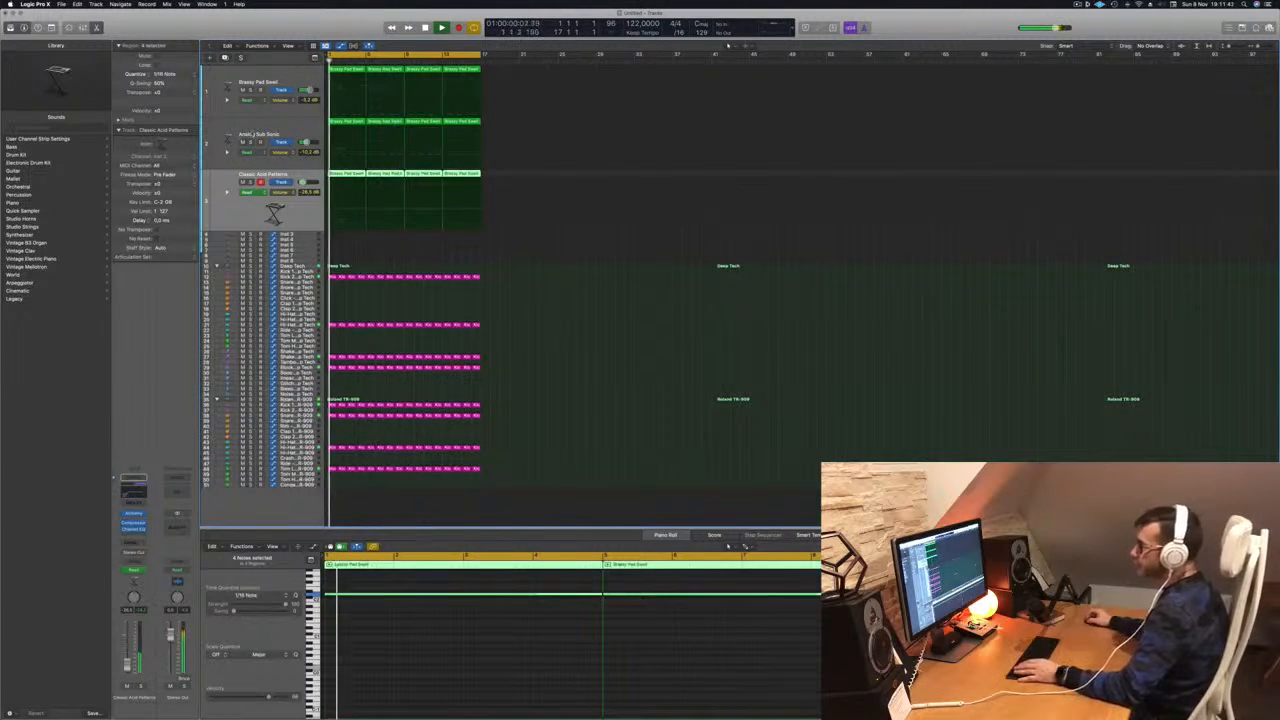
Duplicate the Analog Sub Sonic track and load the Brassy and Funky preset from Alchemy's Brass category on the copy.
key(Up)
key(super+d)
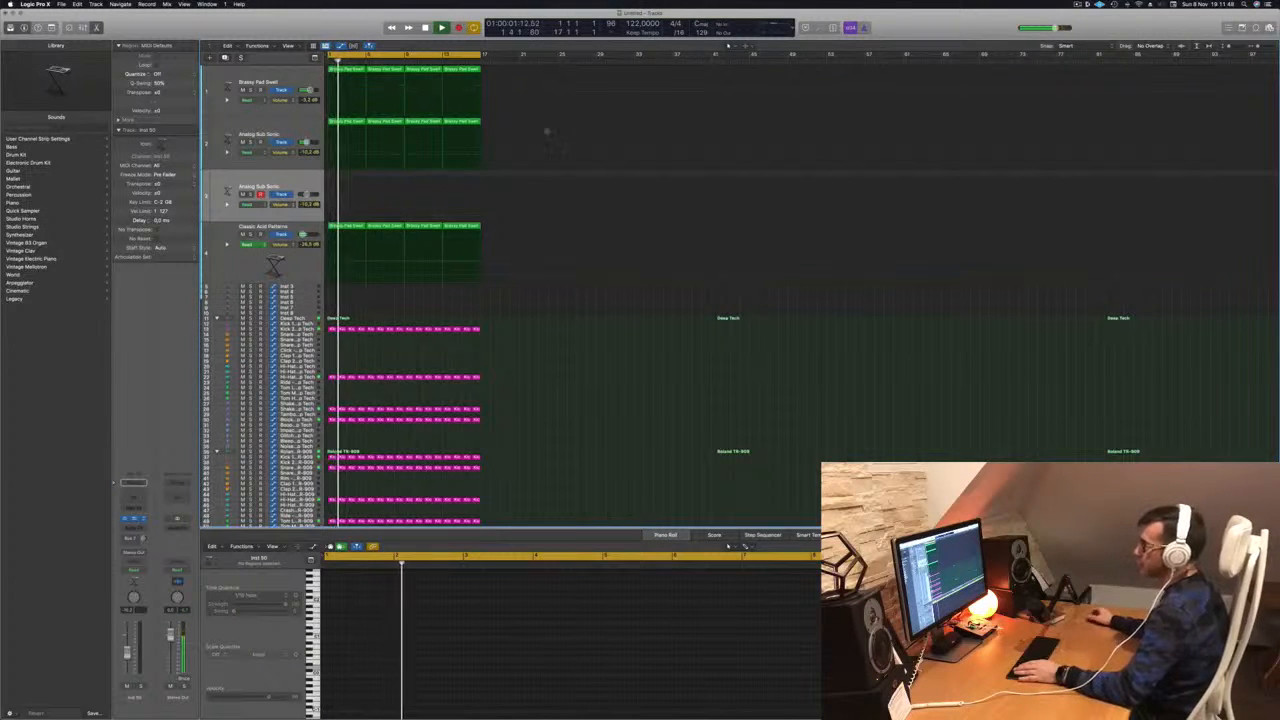
key(v)
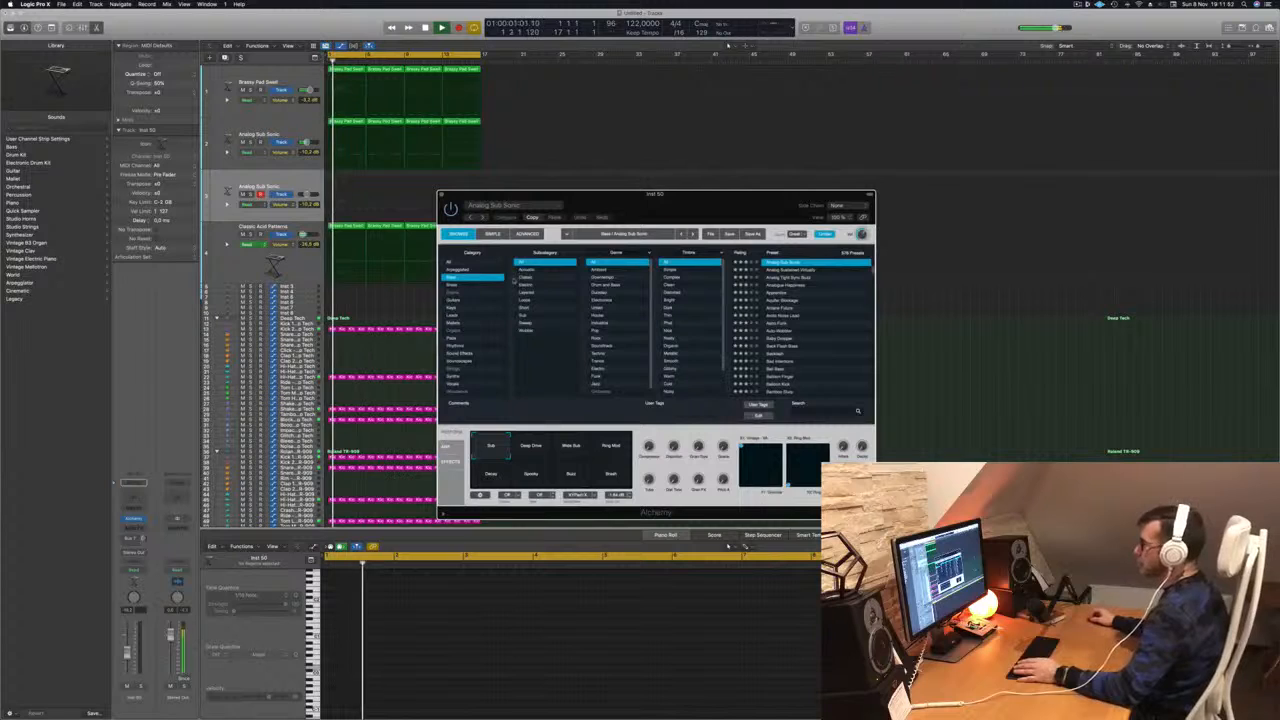
click(451, 286)
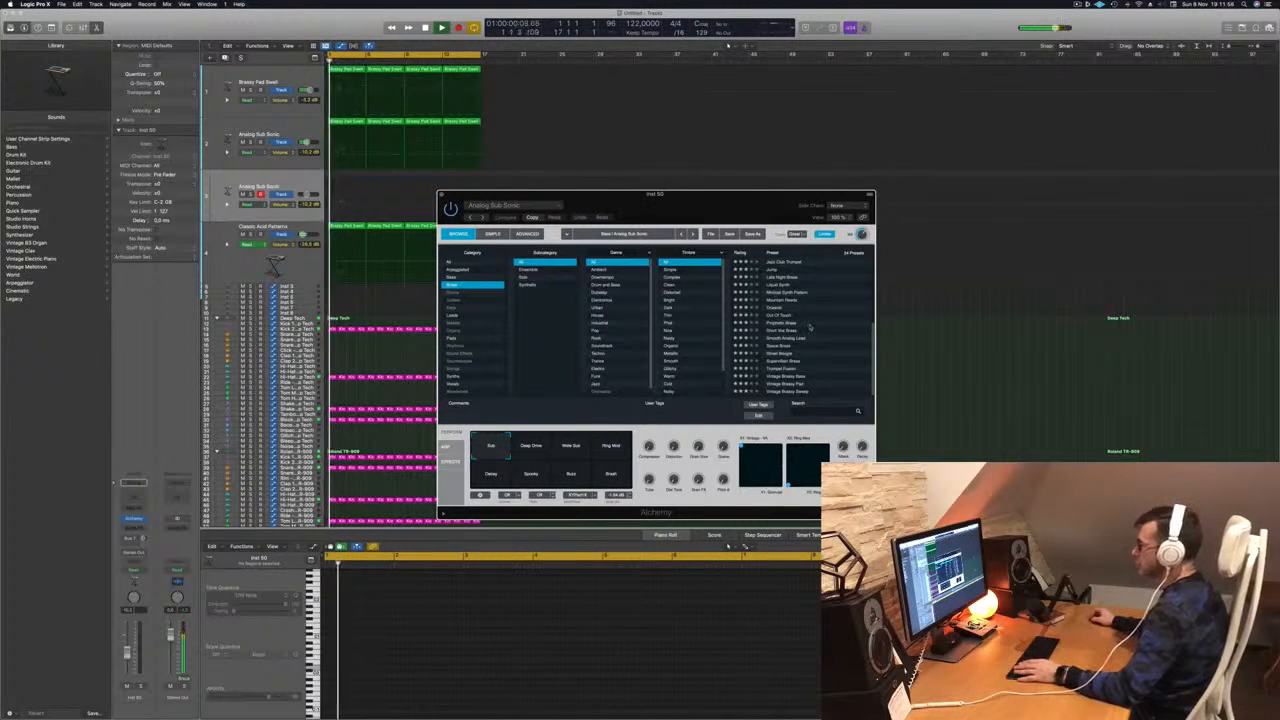
scroll(810, 326, up, 5)
click(782, 308)
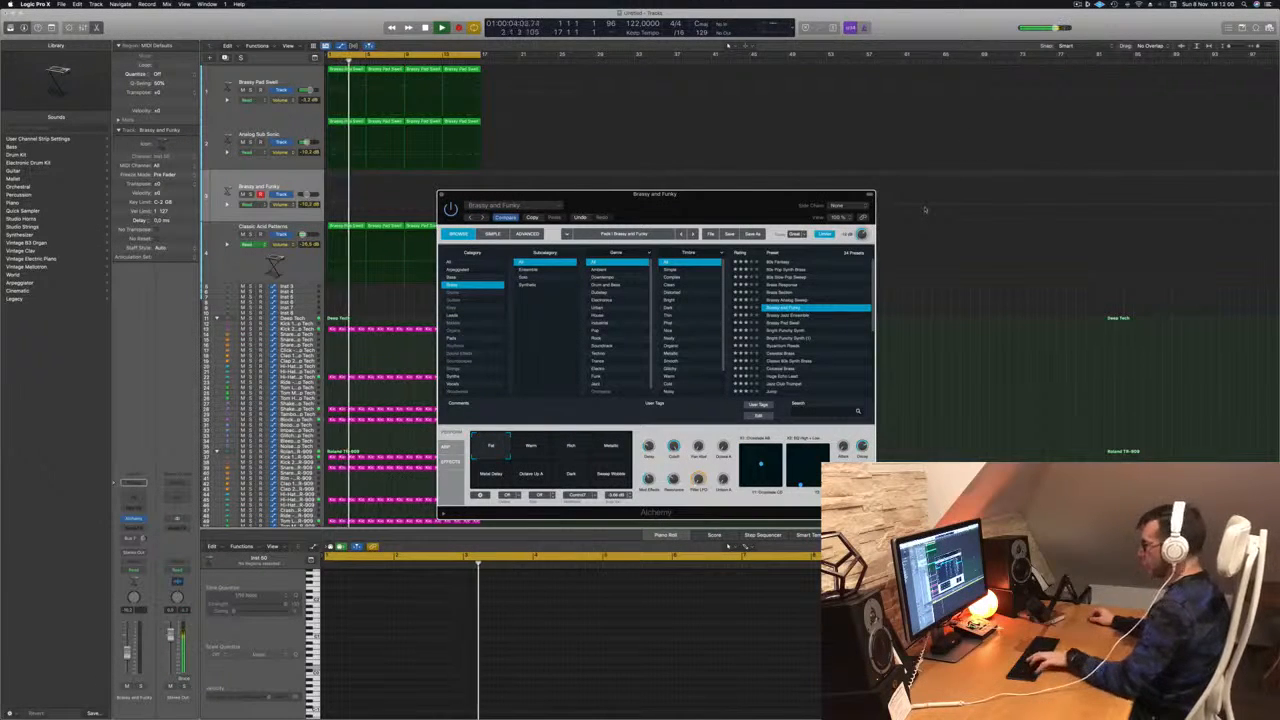
Open Musical Typing and audition the Brassy and Funky sound with notes in different octaves during playback.
key(super+k)
key(f)
key(g)
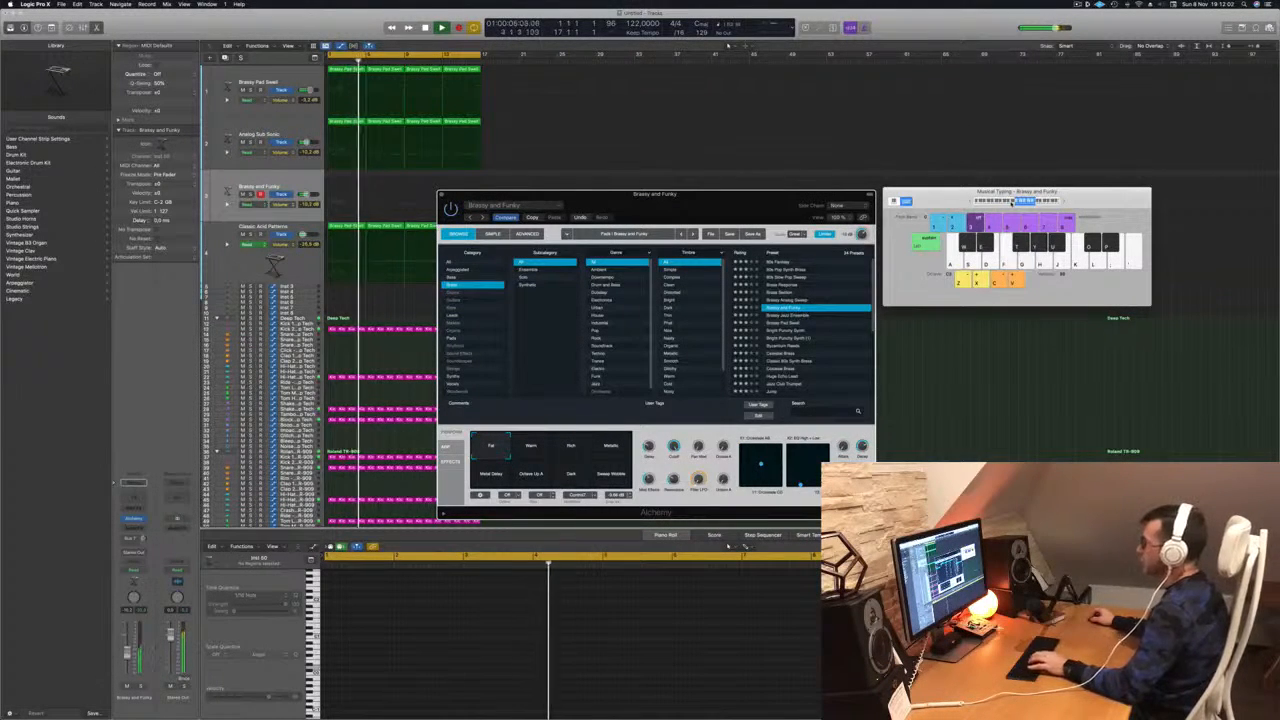
click(1009, 204)
key(h)
click(1005, 204)
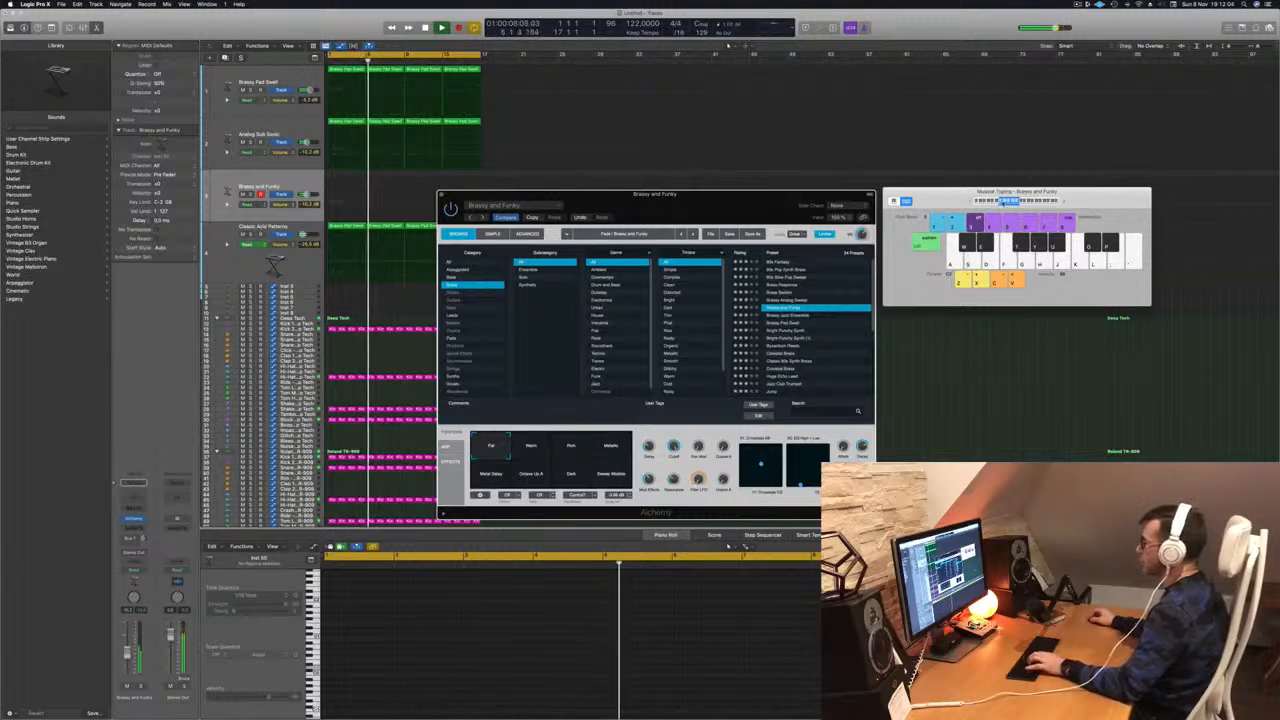
key(g)
click(1056, 203)
key(h)
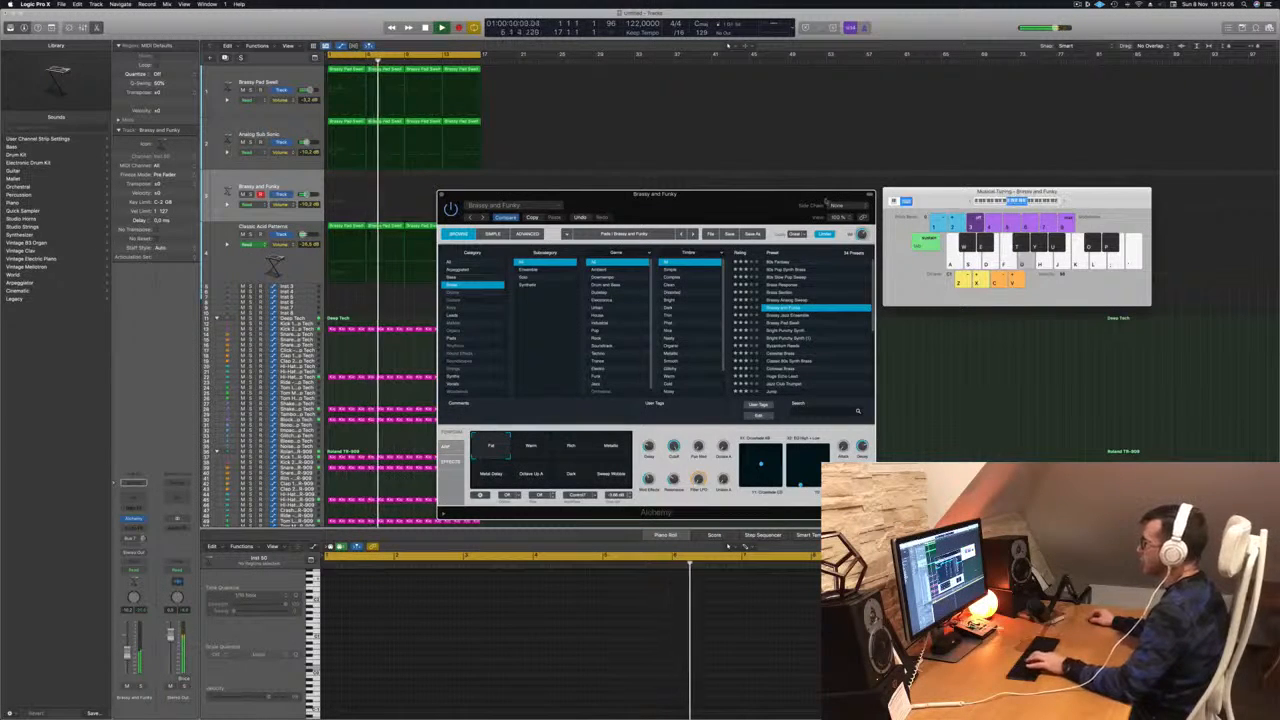
drag(700, 194, 776, 127)
key(d)
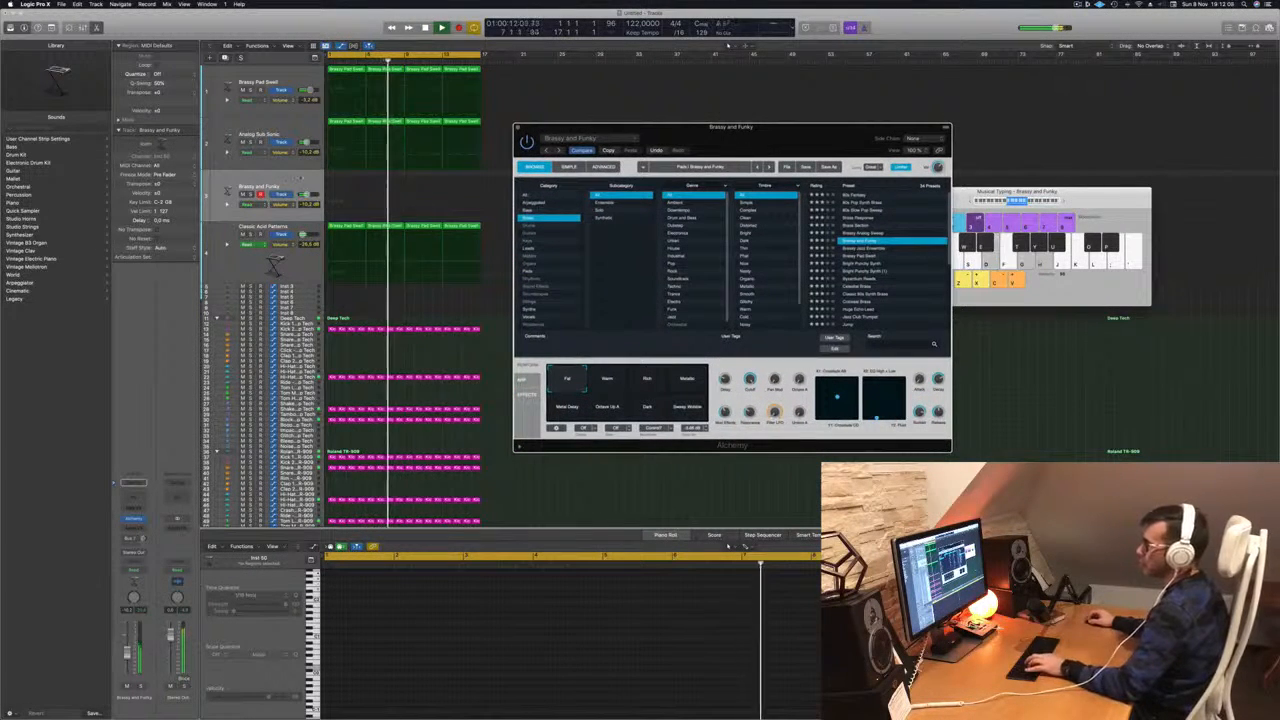
Audition the Brassy and Funky sound with more notes during playback while adjusting the track's volume.
key(h)
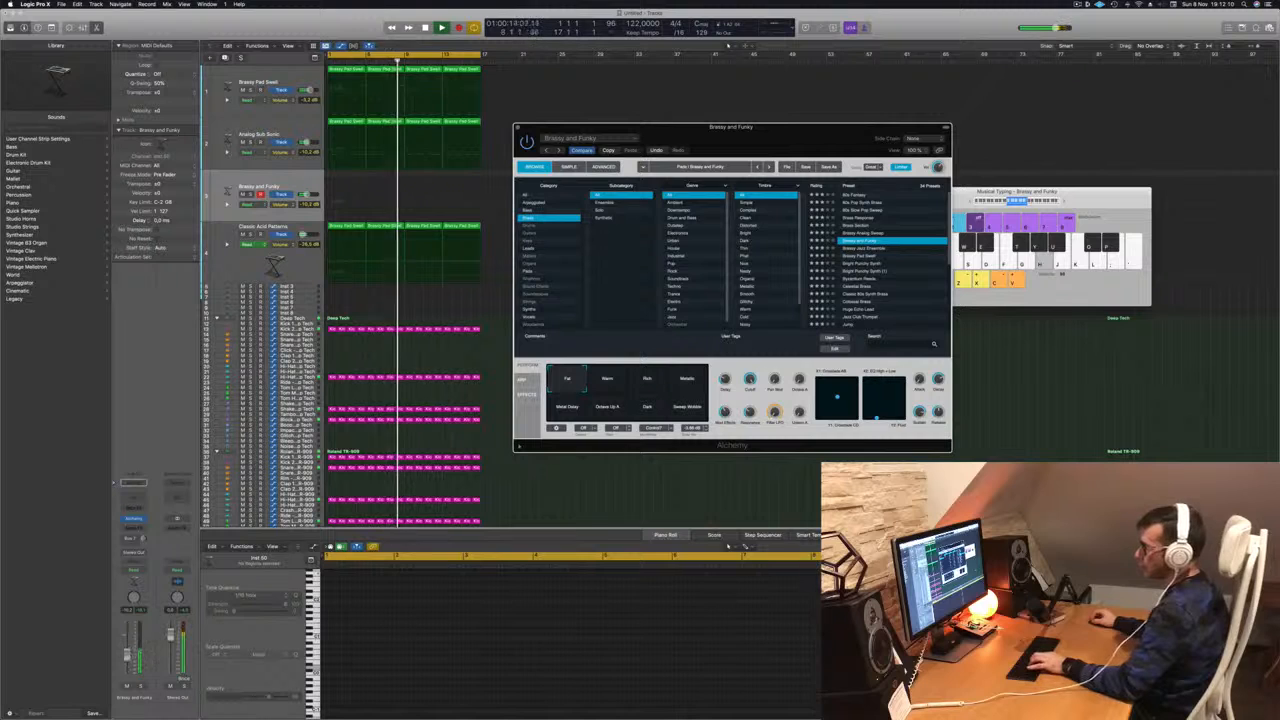
drag(126, 652, 126, 656)
key(g)
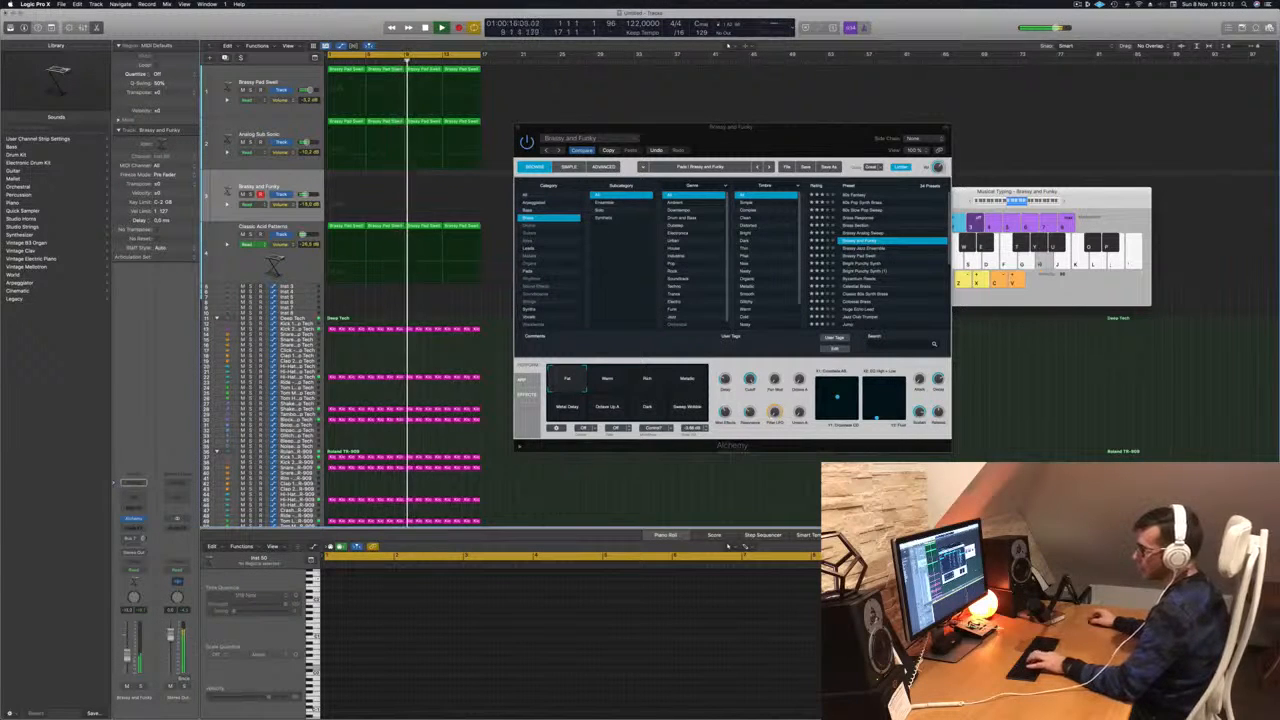
key(g)
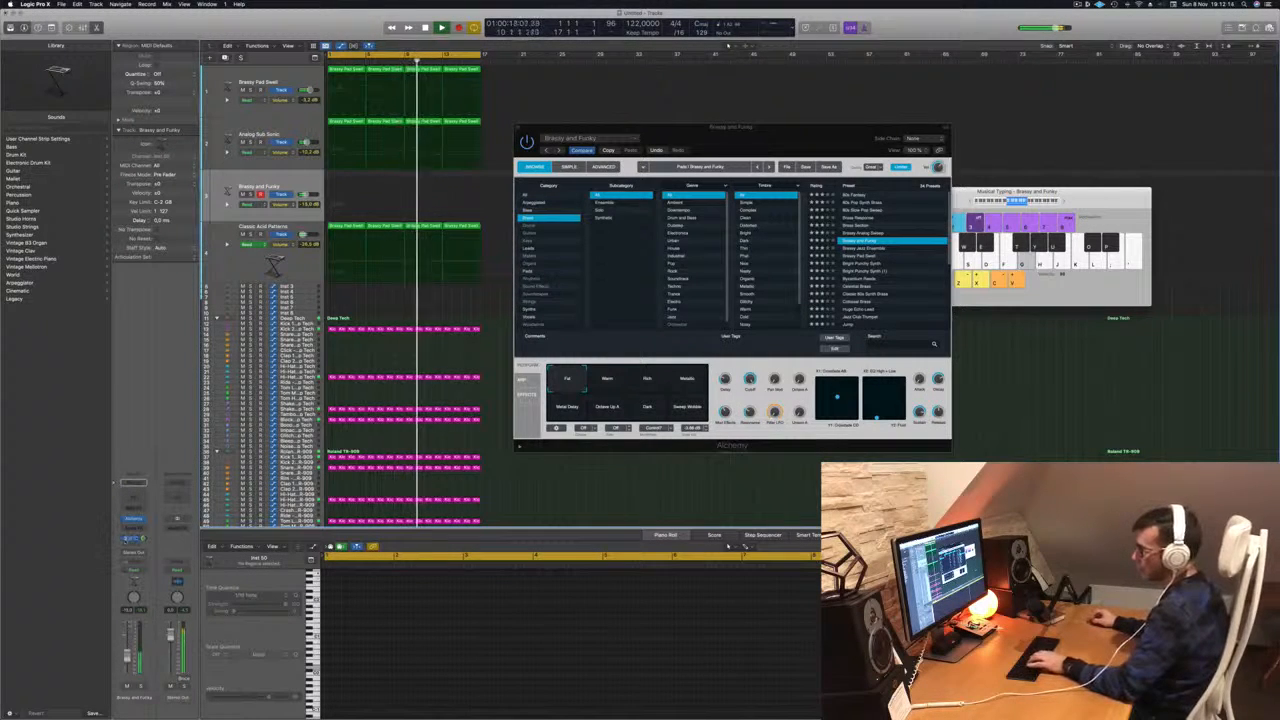
drag(126, 656, 126, 652)
key(h)
key(f)
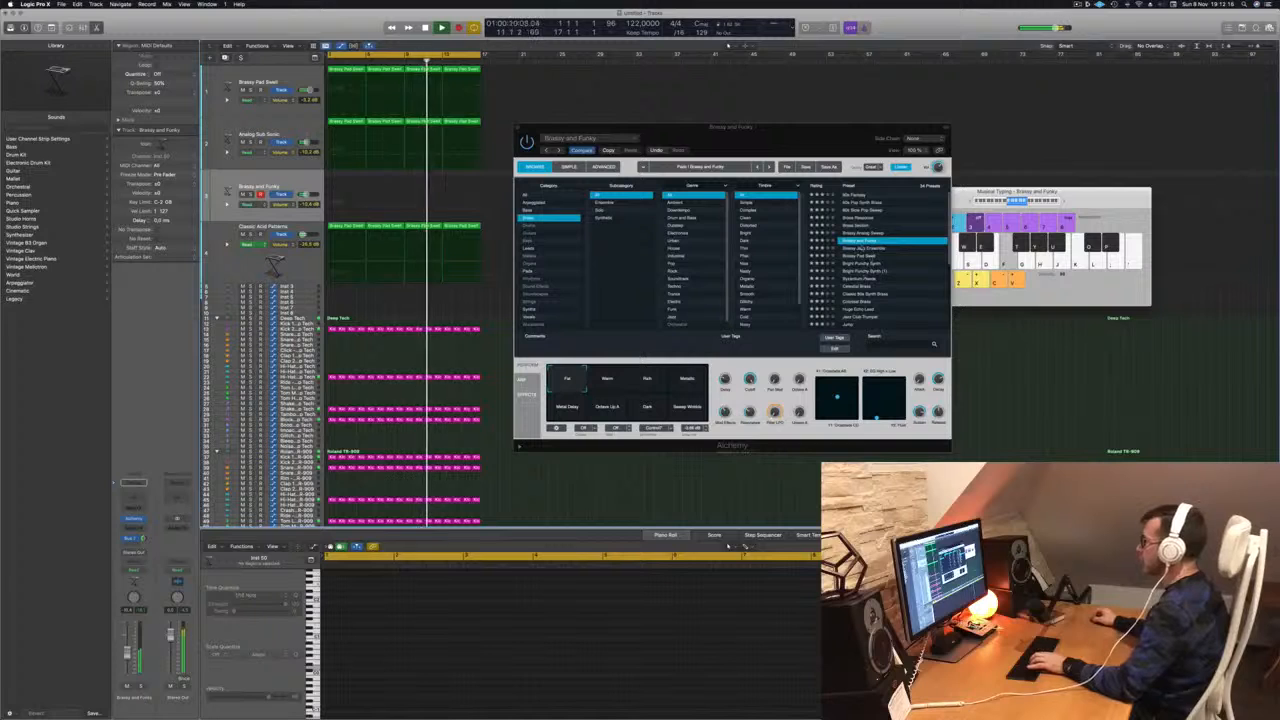
Load and audition Brassy Jazz Ensemble, Brassy Pad Swell and both Bright Punchy Synth presets from Alchemy's Brass category.
click(862, 248)
key(g)
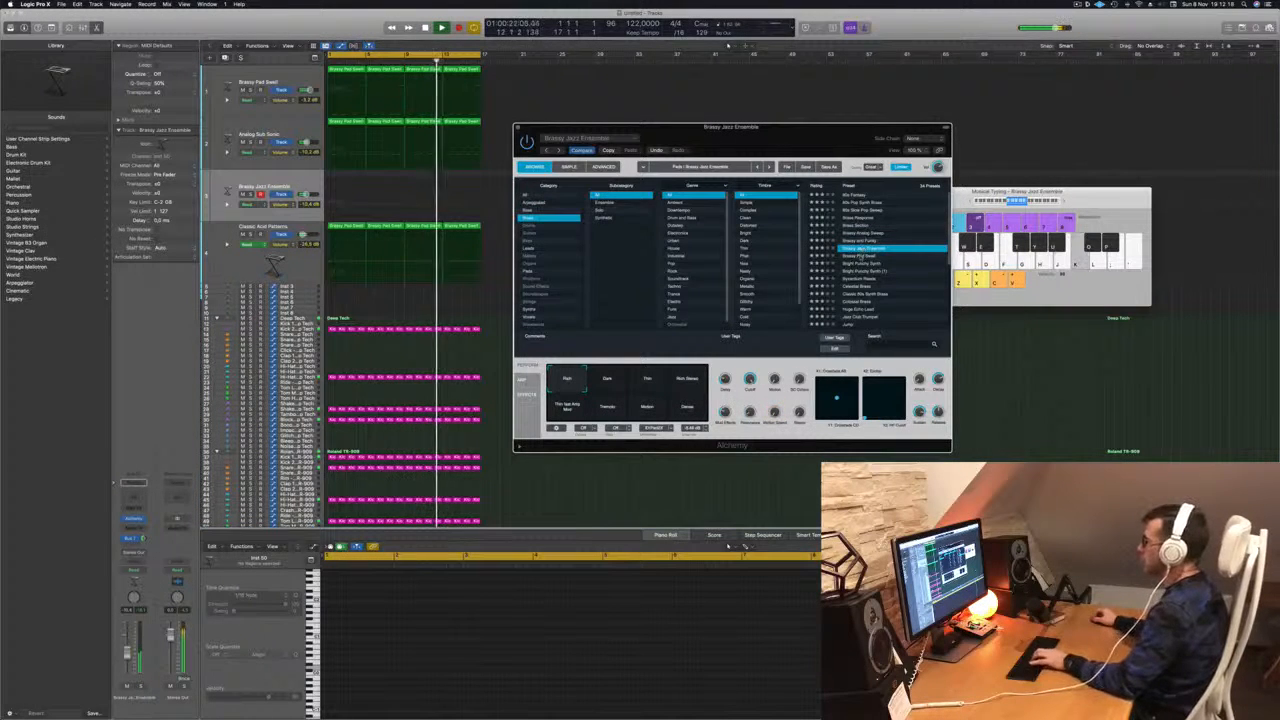
click(862, 256)
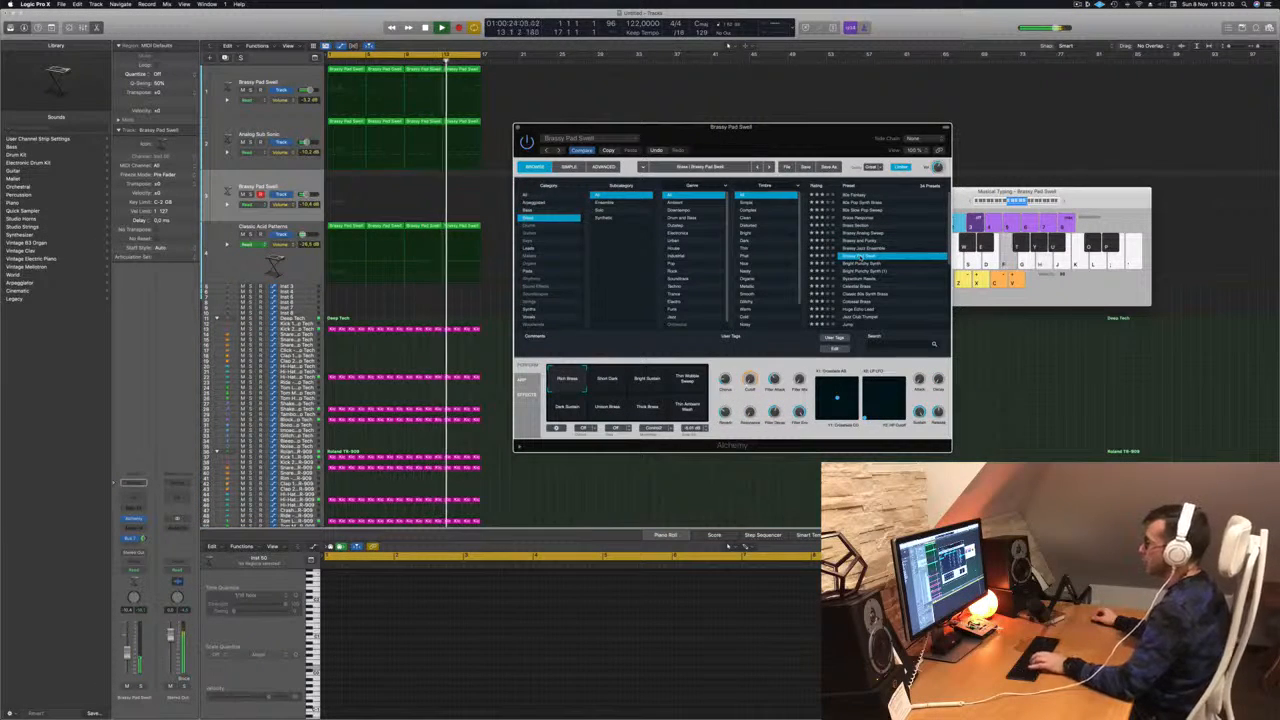
key(g)
click(860, 264)
key(g)
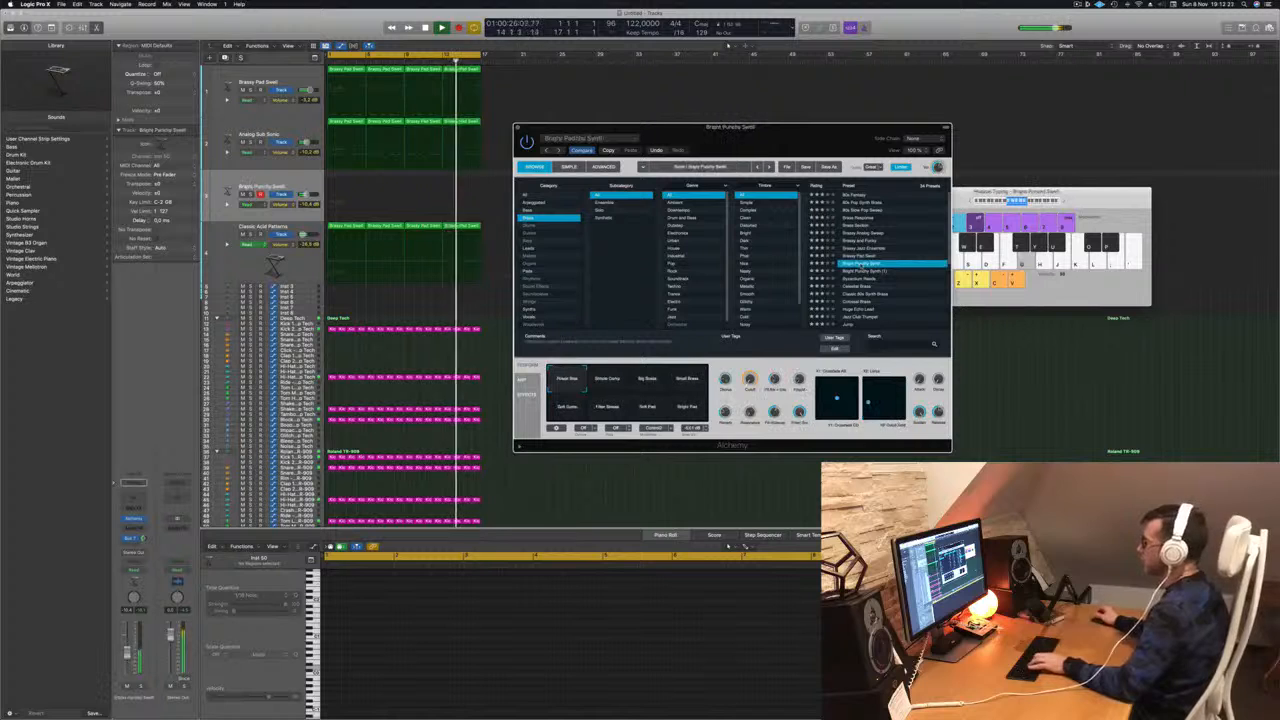
key(h)
click(858, 271)
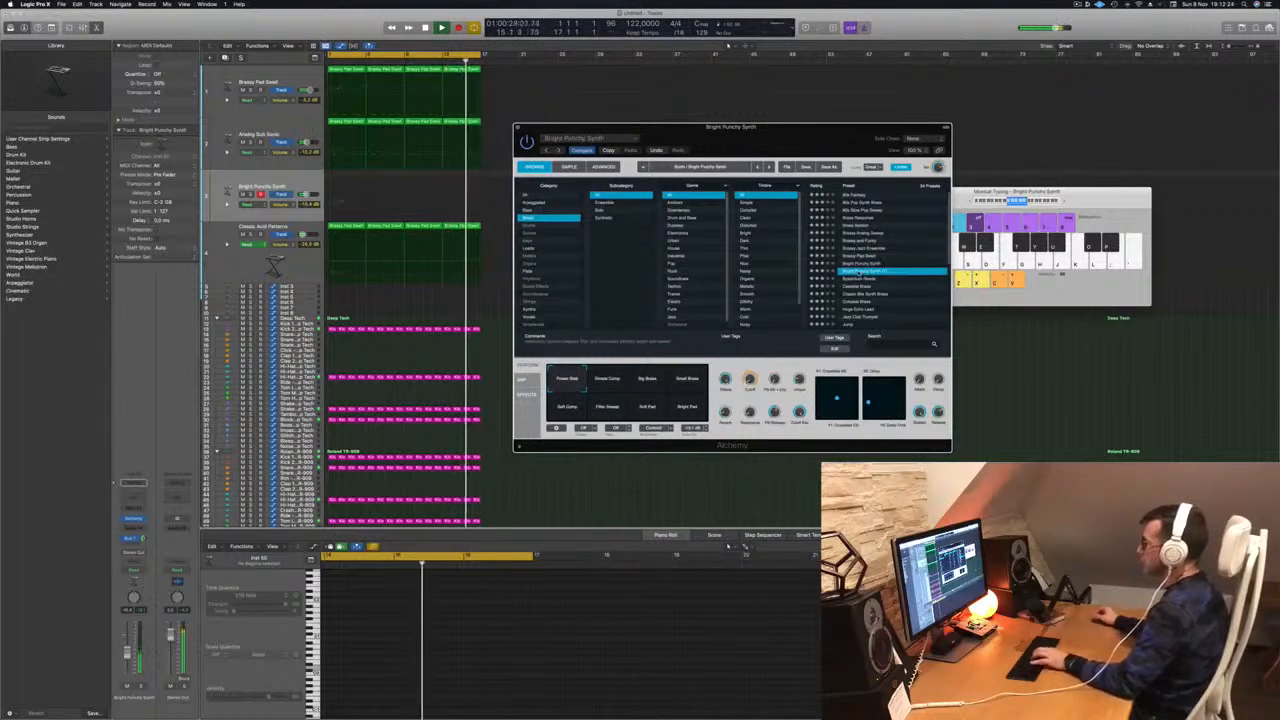
Load the Byzantium Reeds preset and audition its snapshots, including Chopper and Bright Delay Lead, moving Musical Typing clear of Alchemy's browser.
click(858, 278)
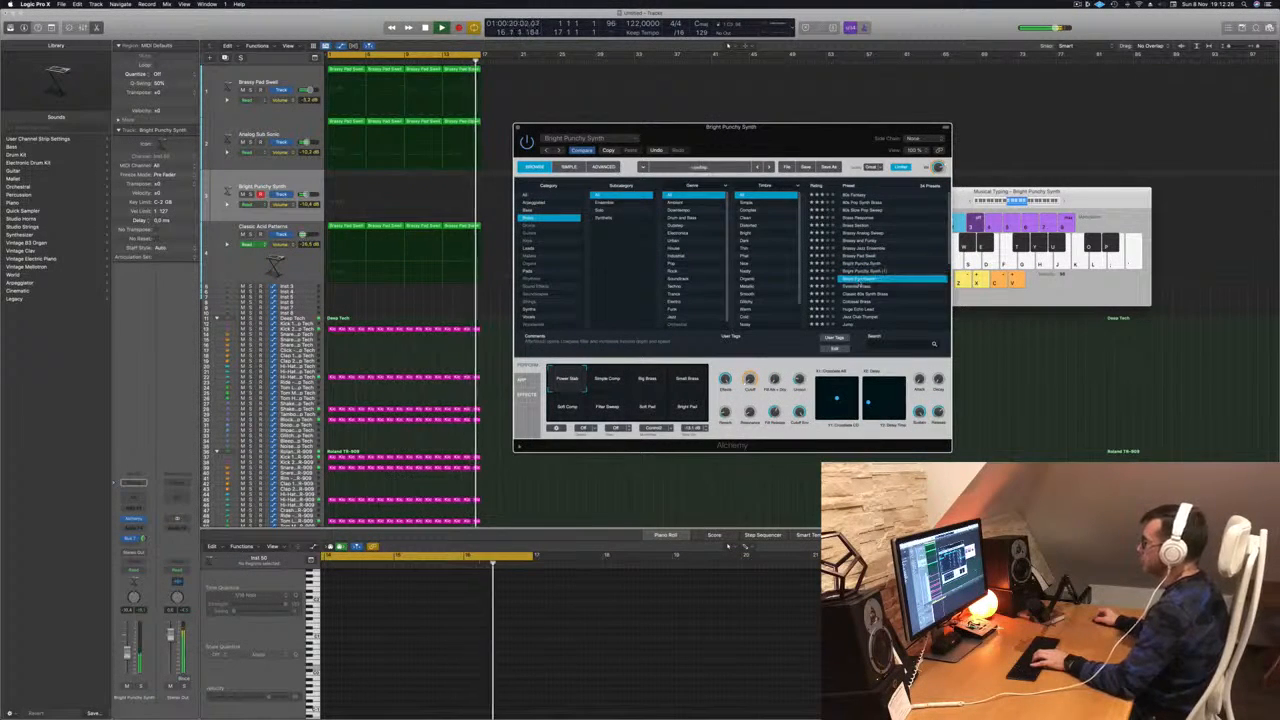
key(h)
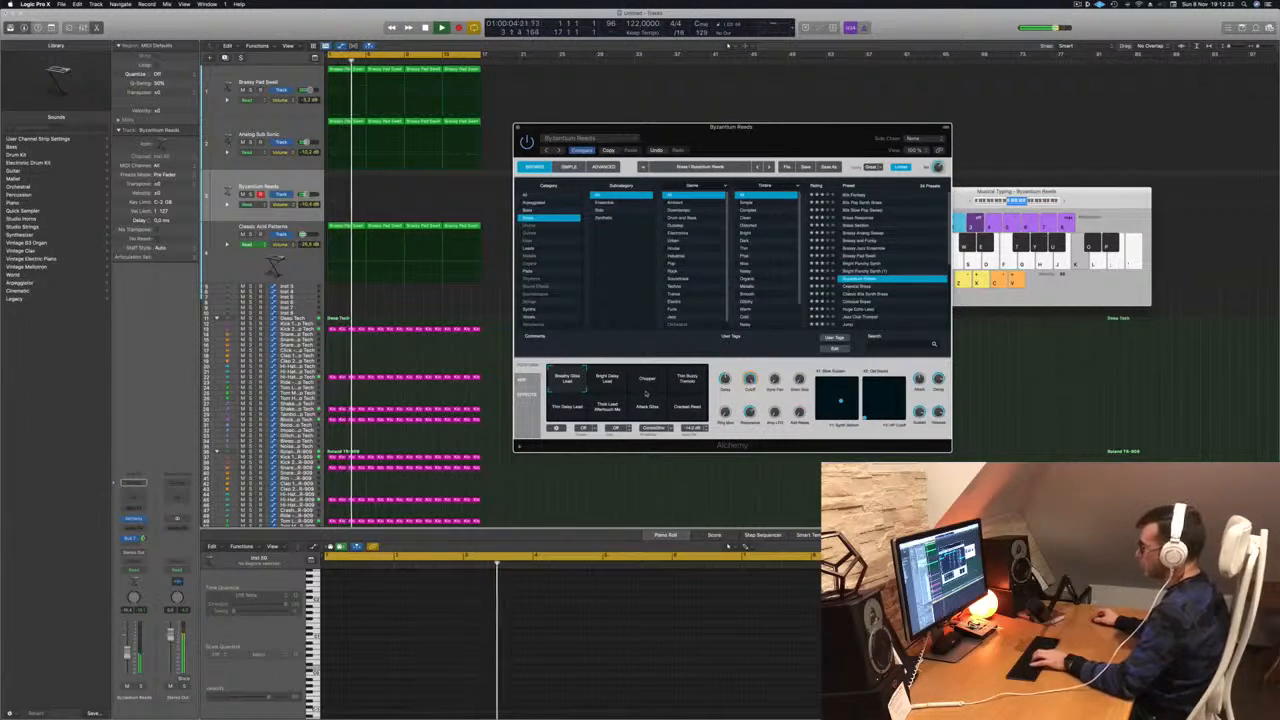
click(648, 380)
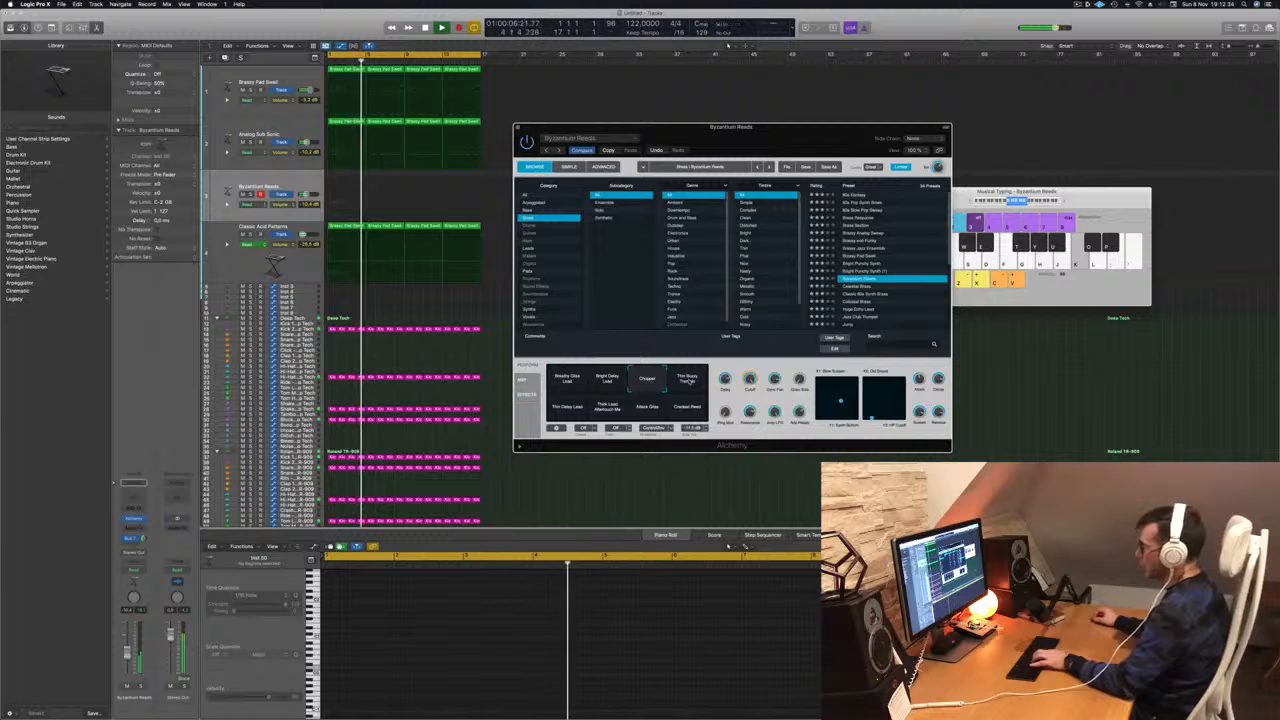
click(607, 380)
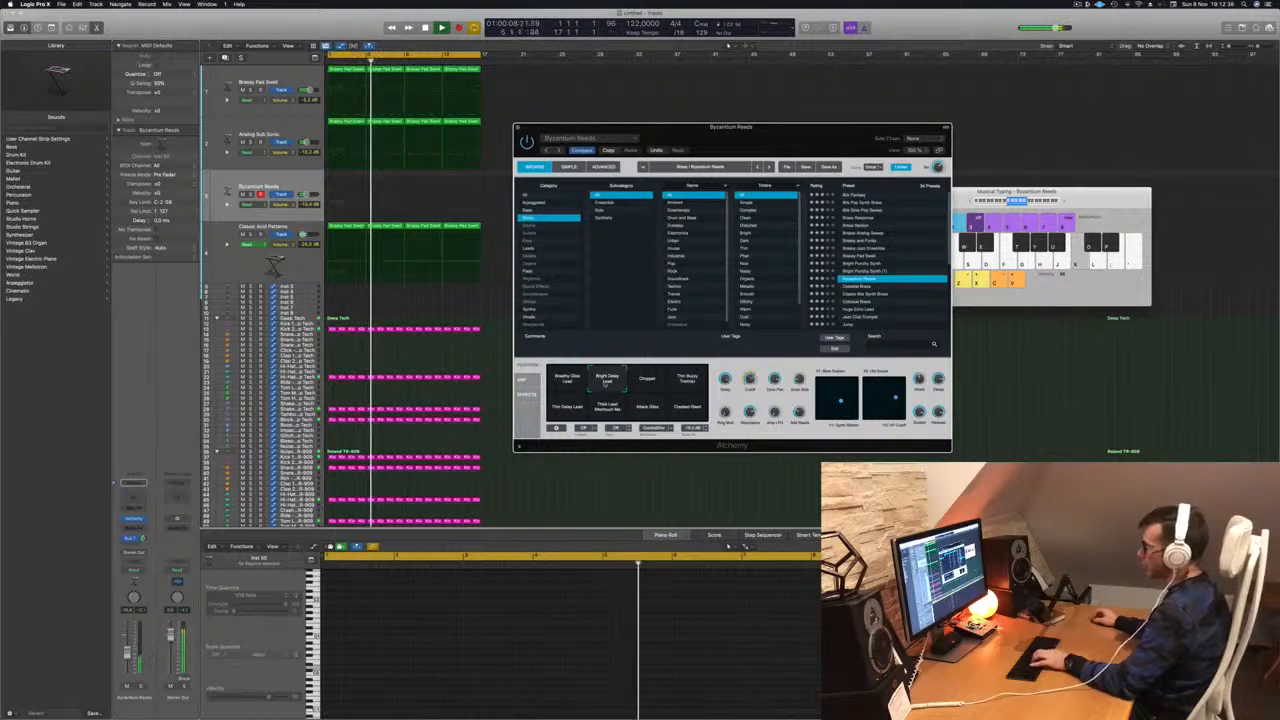
click(567, 405)
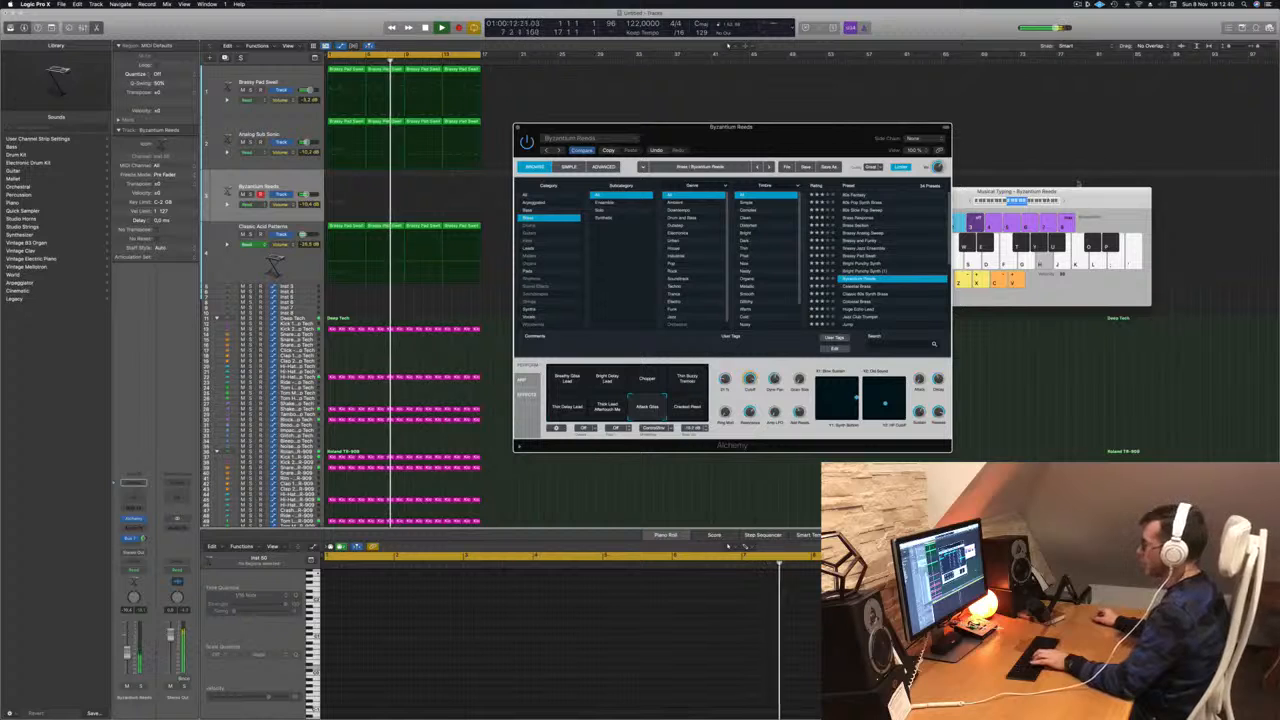
drag(1036, 197, 1036, 137)
key(j)
key(k)
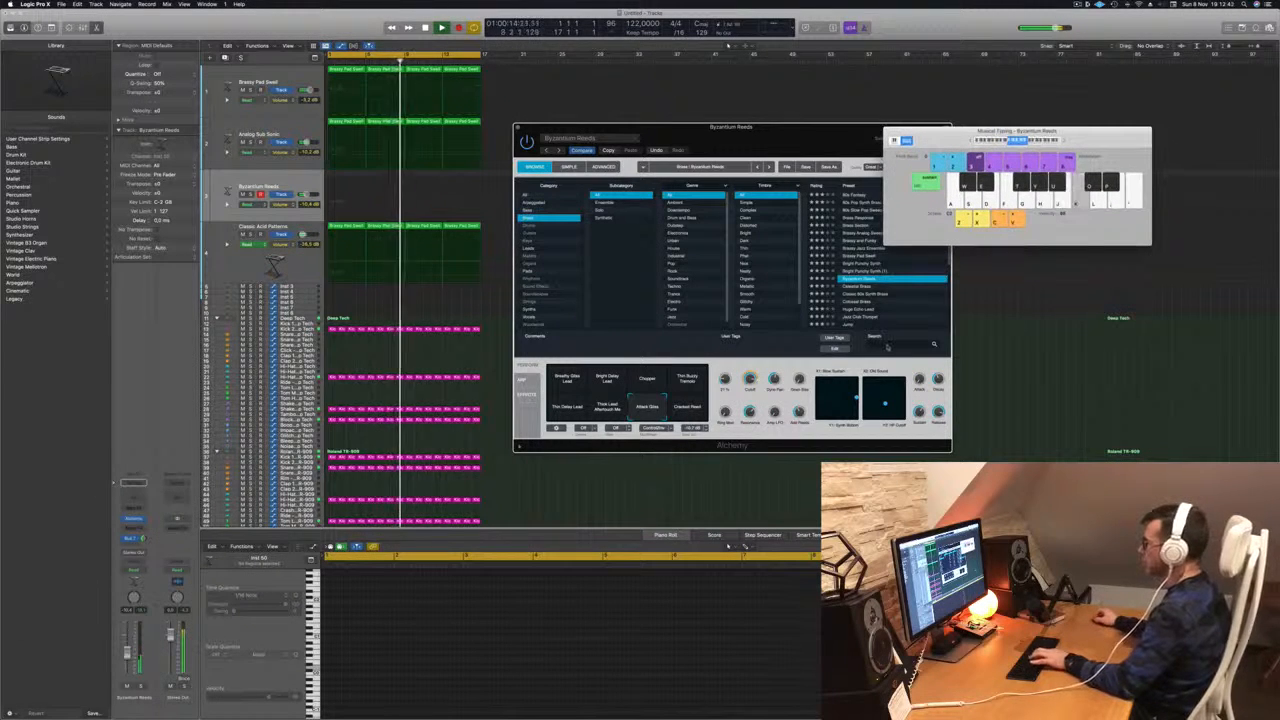
Load the Celestial Brass preset, lower the track's volume, and audition its Tremolo, Thin LFO and other snapshots.
click(855, 287)
click(856, 287)
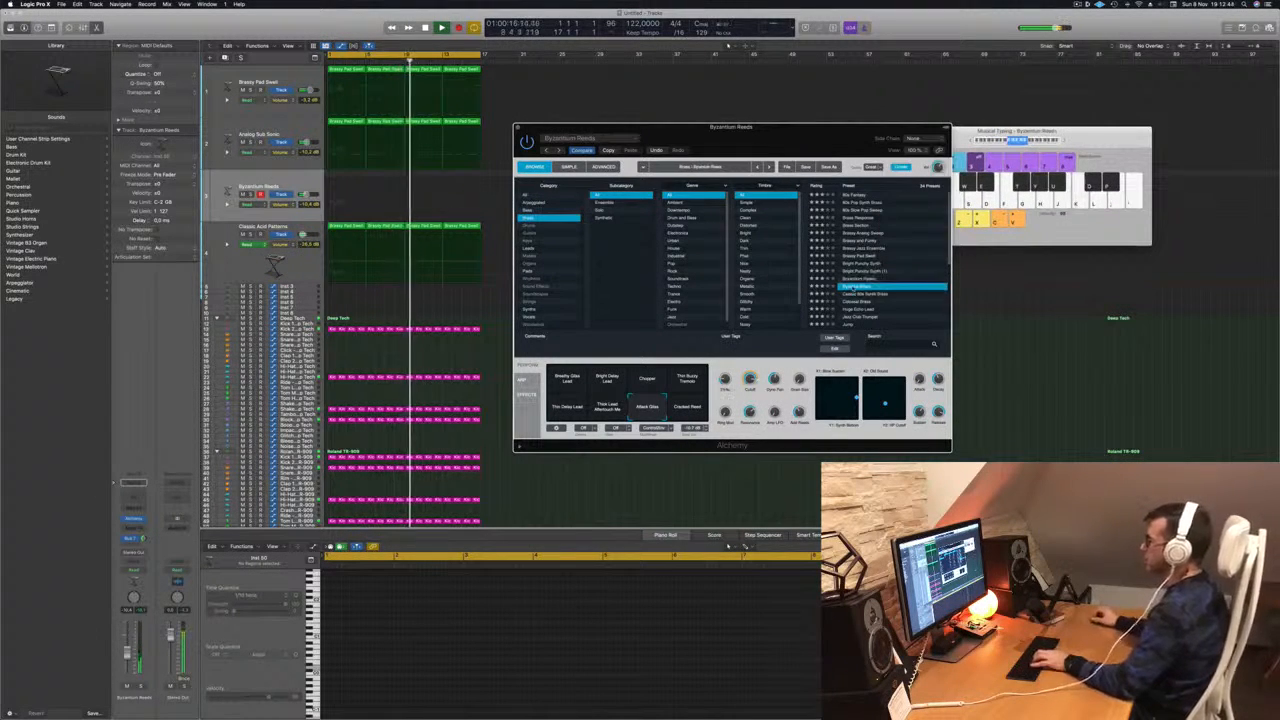
key(h)
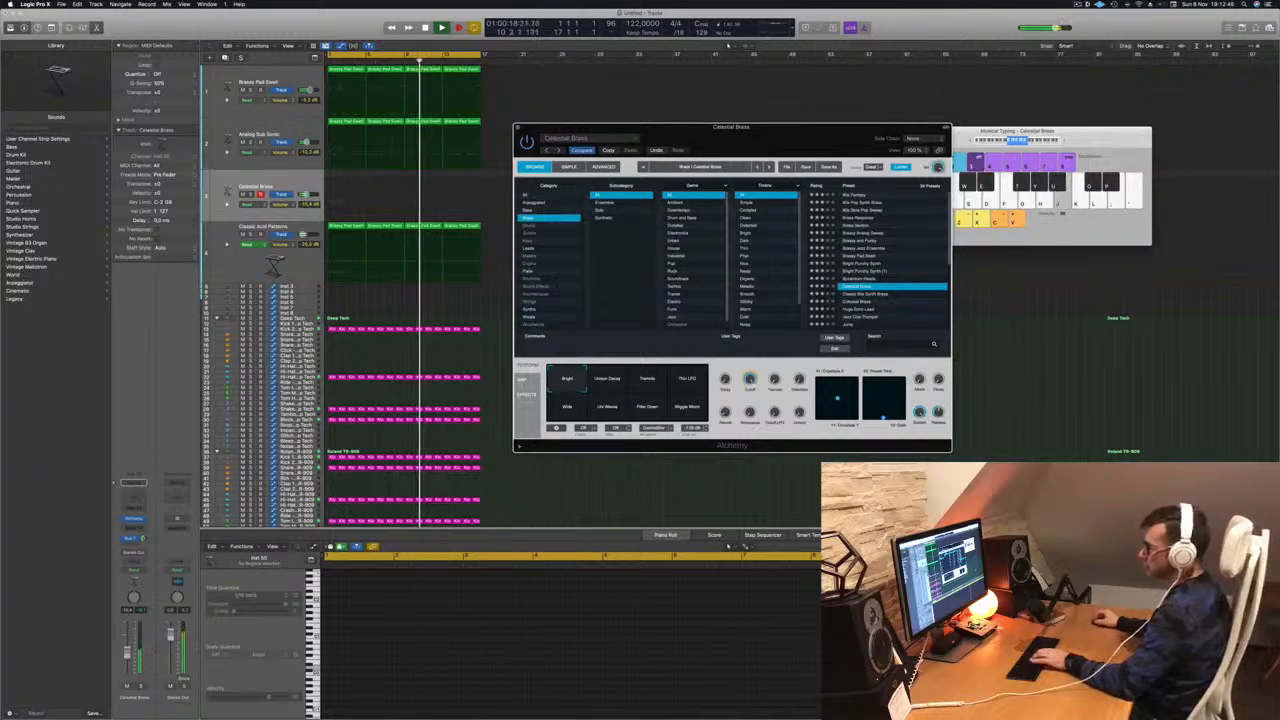
drag(127, 652, 127, 665)
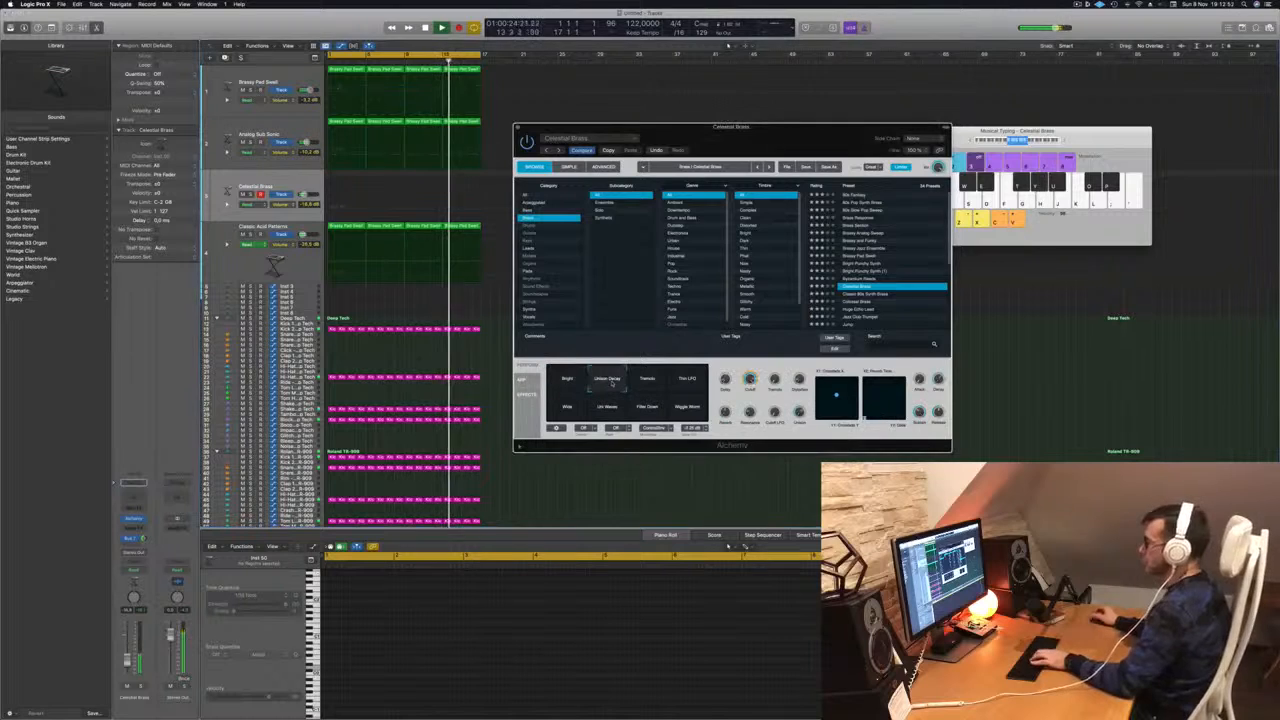
click(648, 380)
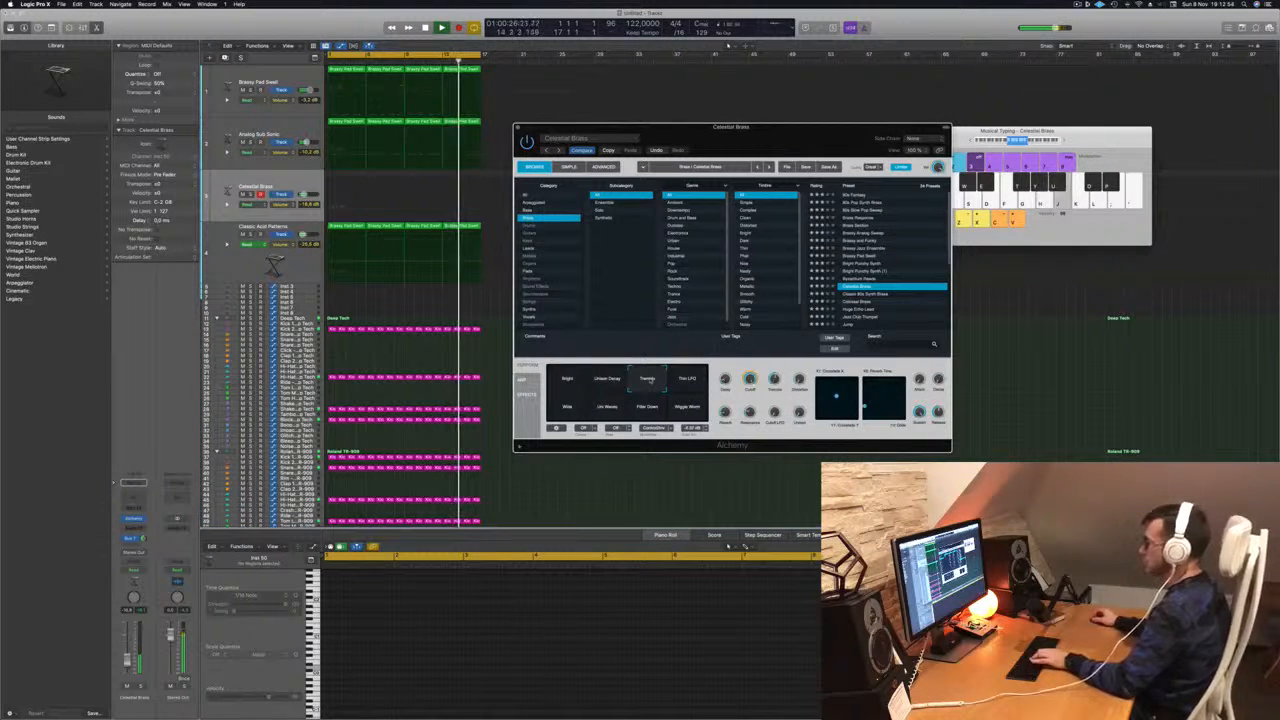
click(686, 380)
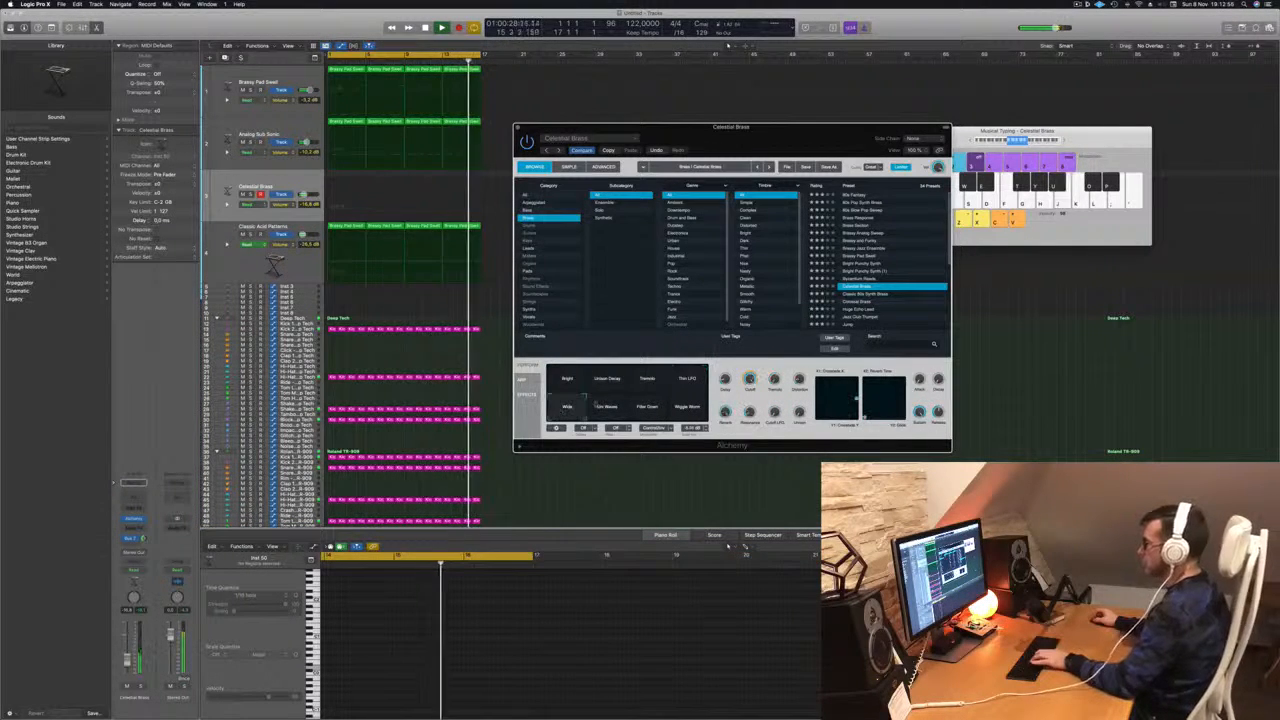
Load the Classic 80s Synth Brass preset with the Big and Bright Saws snapshot and set the track's volume to -17.0 dB.
click(876, 294)
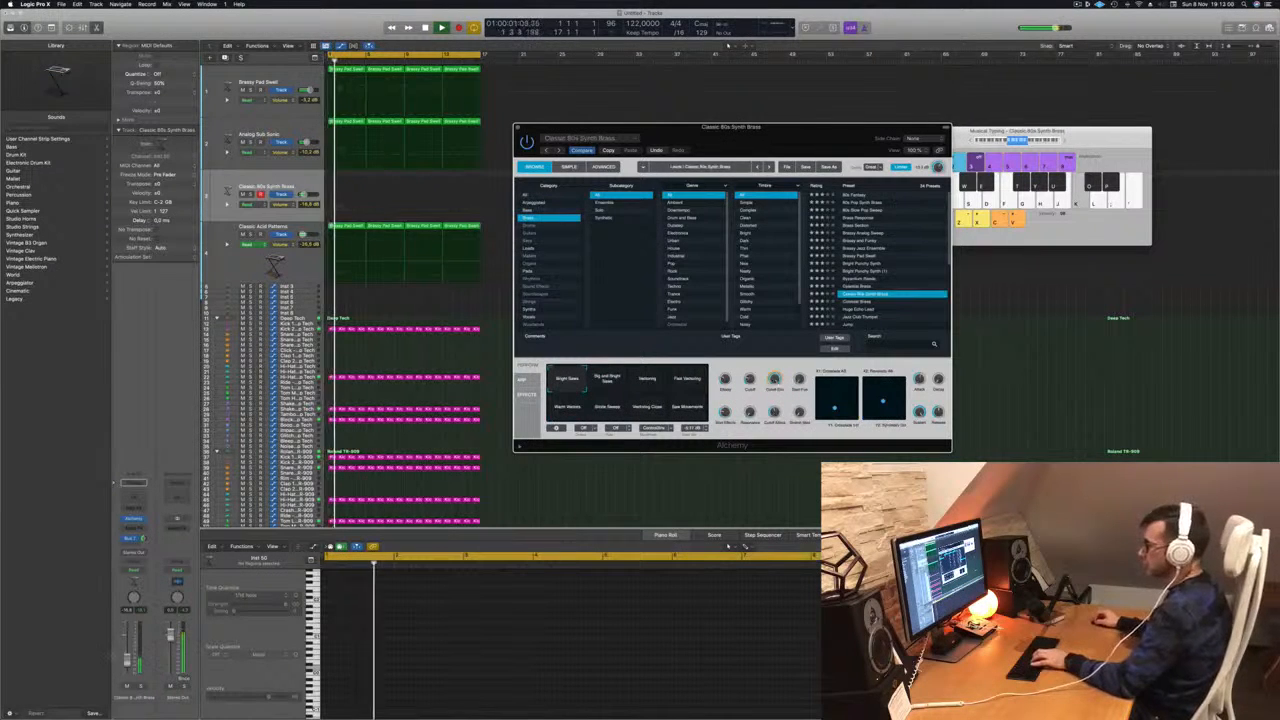
drag(127, 660, 128, 653)
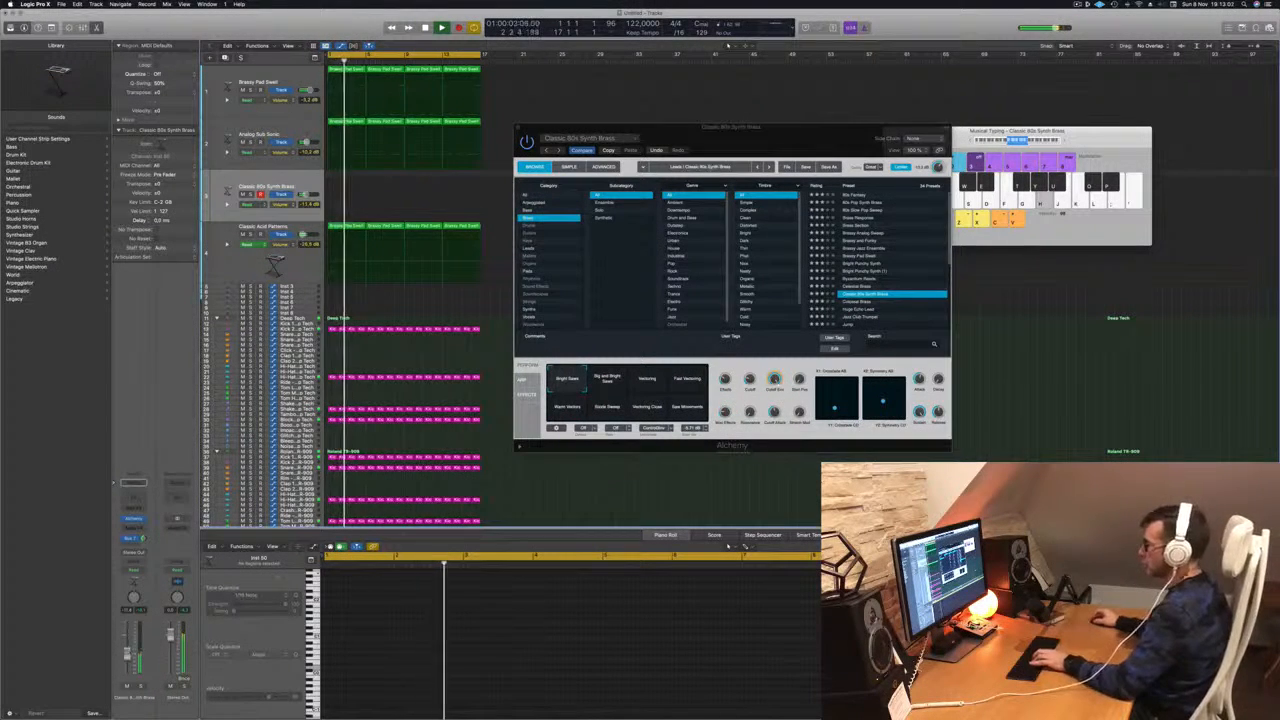
click(605, 379)
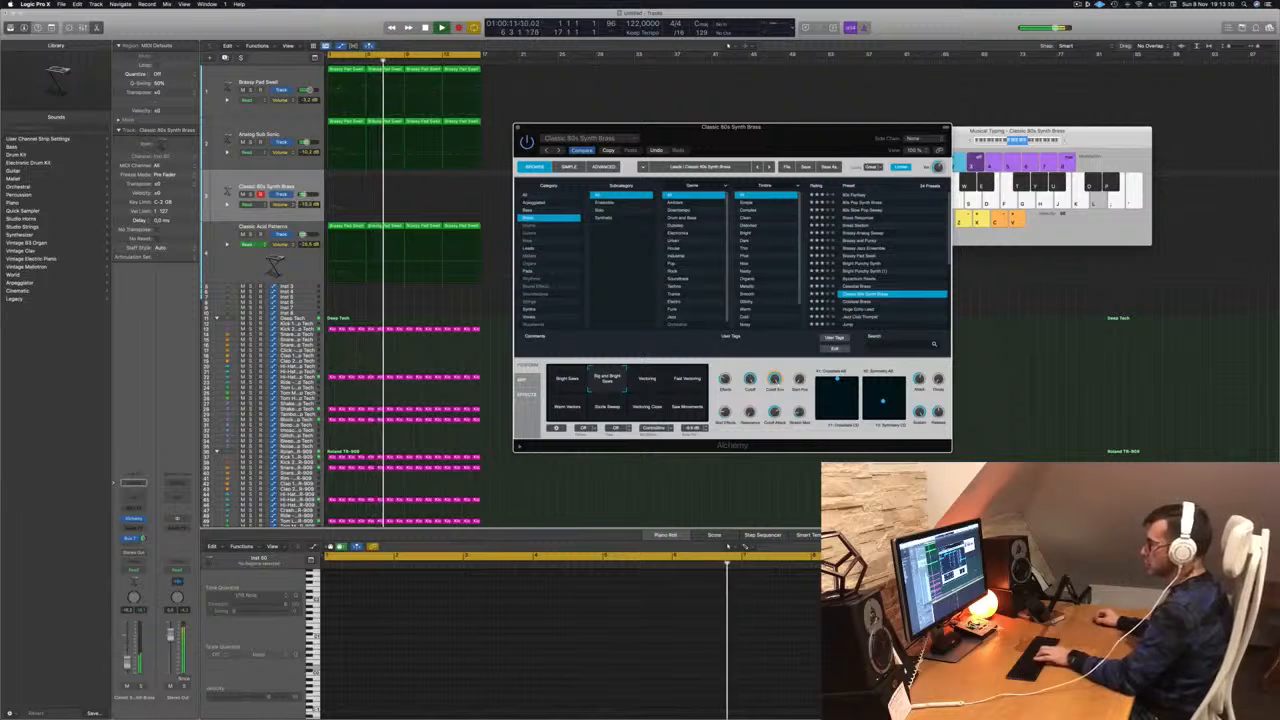
drag(128, 662, 129, 668)
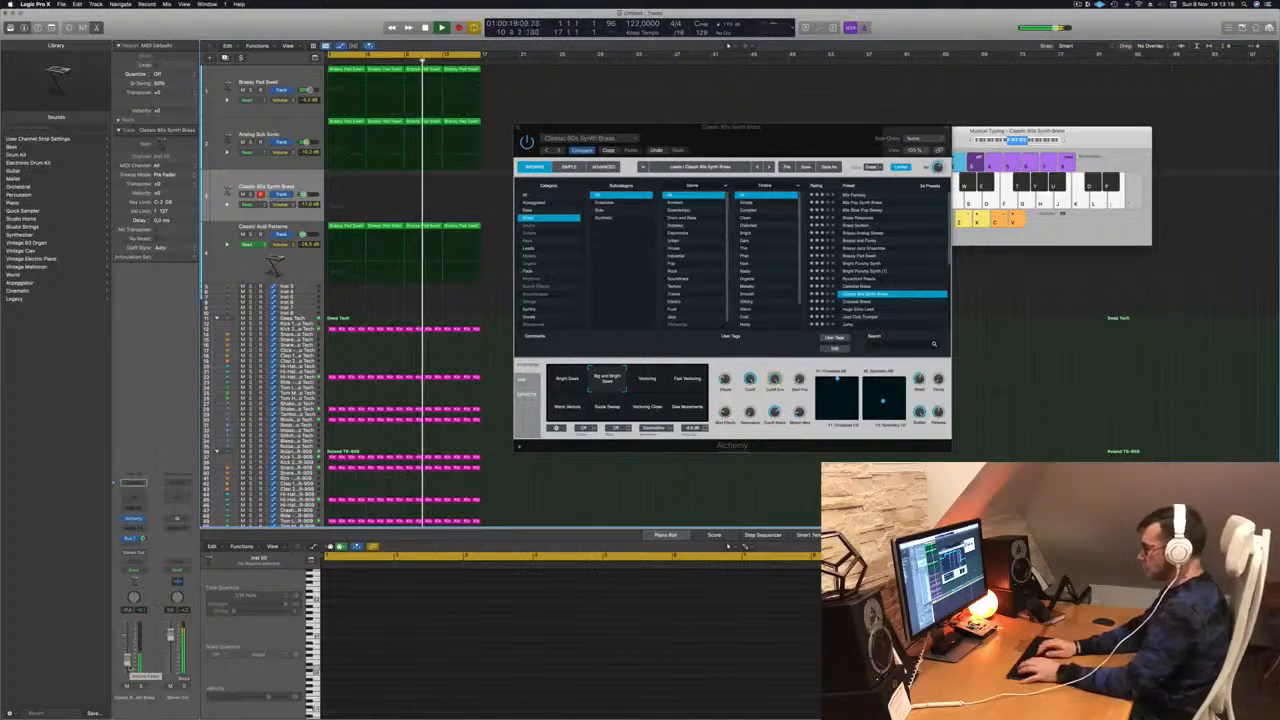
Record a slow synth brass melody of long notes on the Classic 80s Synth Brass track from about bar 11 to bar 17.
key(r)
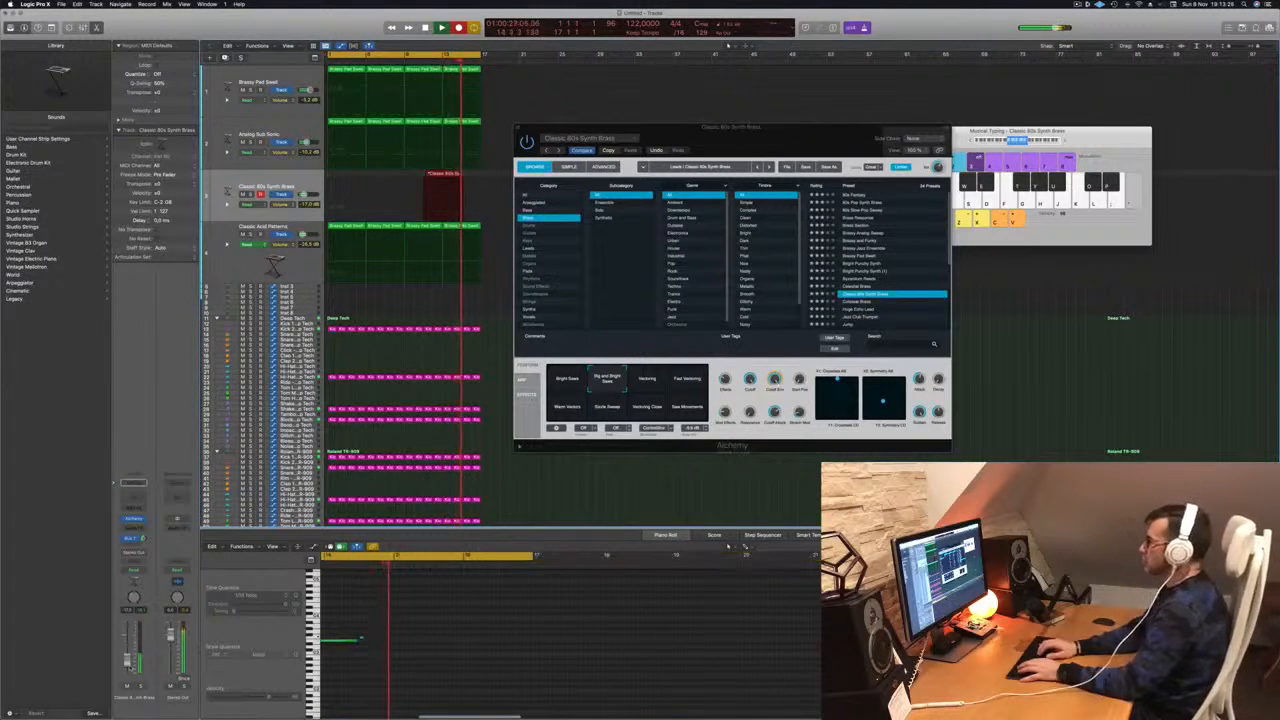
key(;)
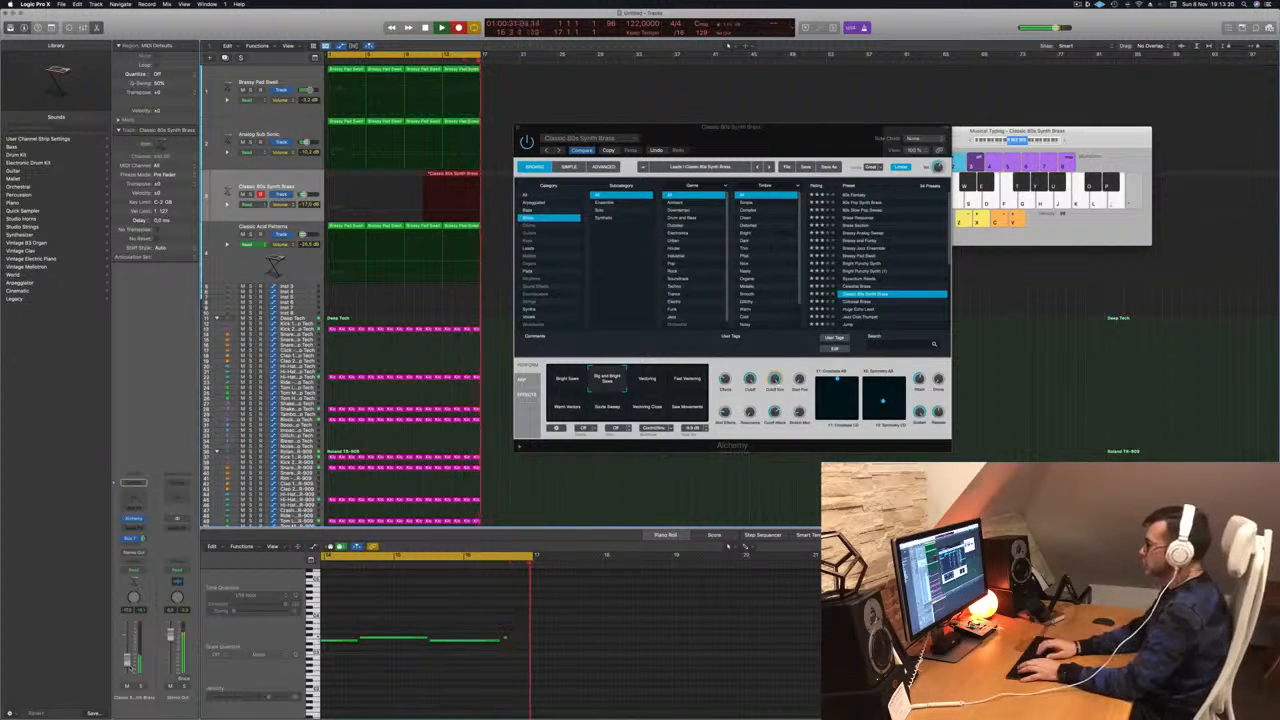
key(space)
Record another take of long brass notes from the start of the Classic 80s Synth Brass track and play it back.
key(r)
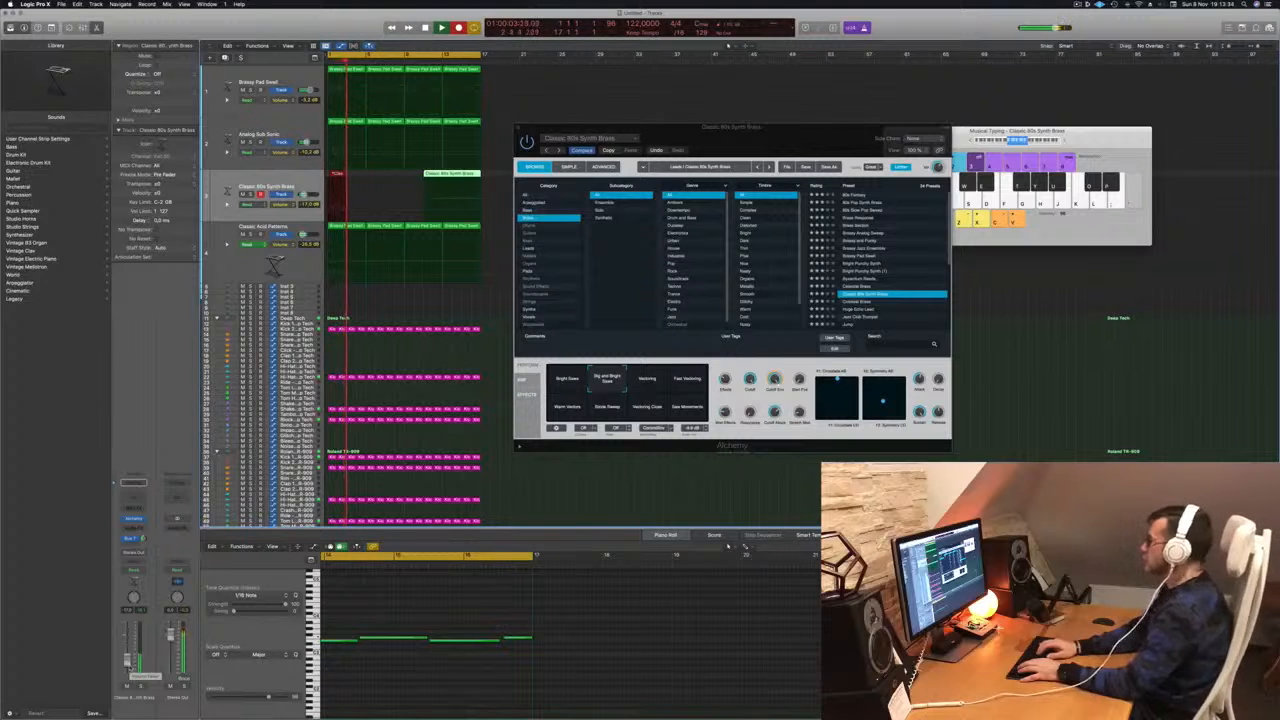
key(apostrophe)
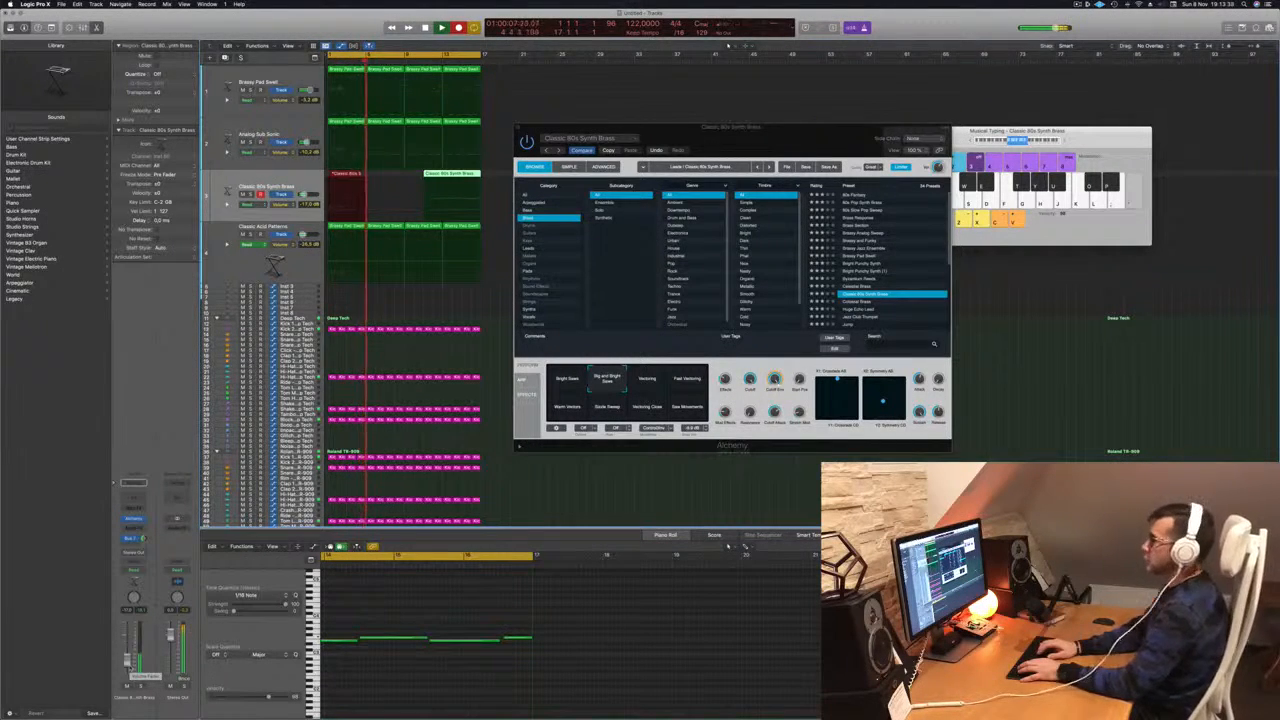
key(space)
key(space)
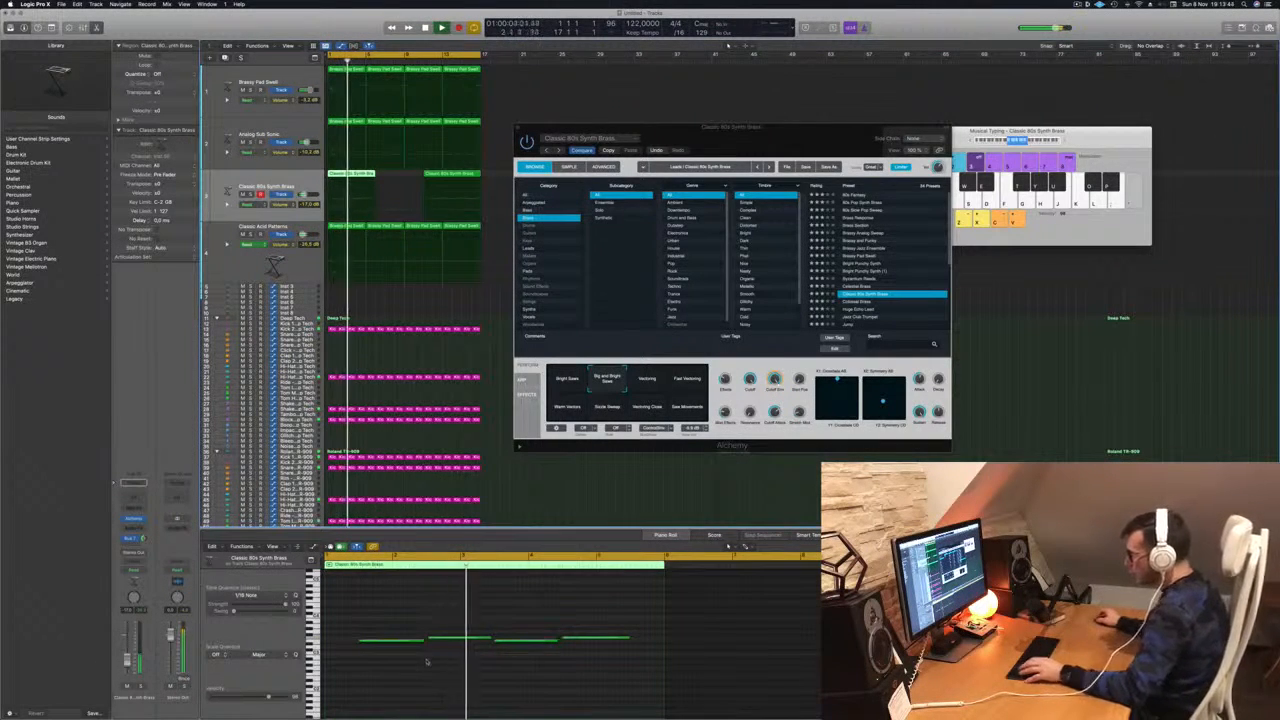
Stop playback and delete the newly recorded region at the start of the Classic 80s Synth Brass track.
key(super+a)
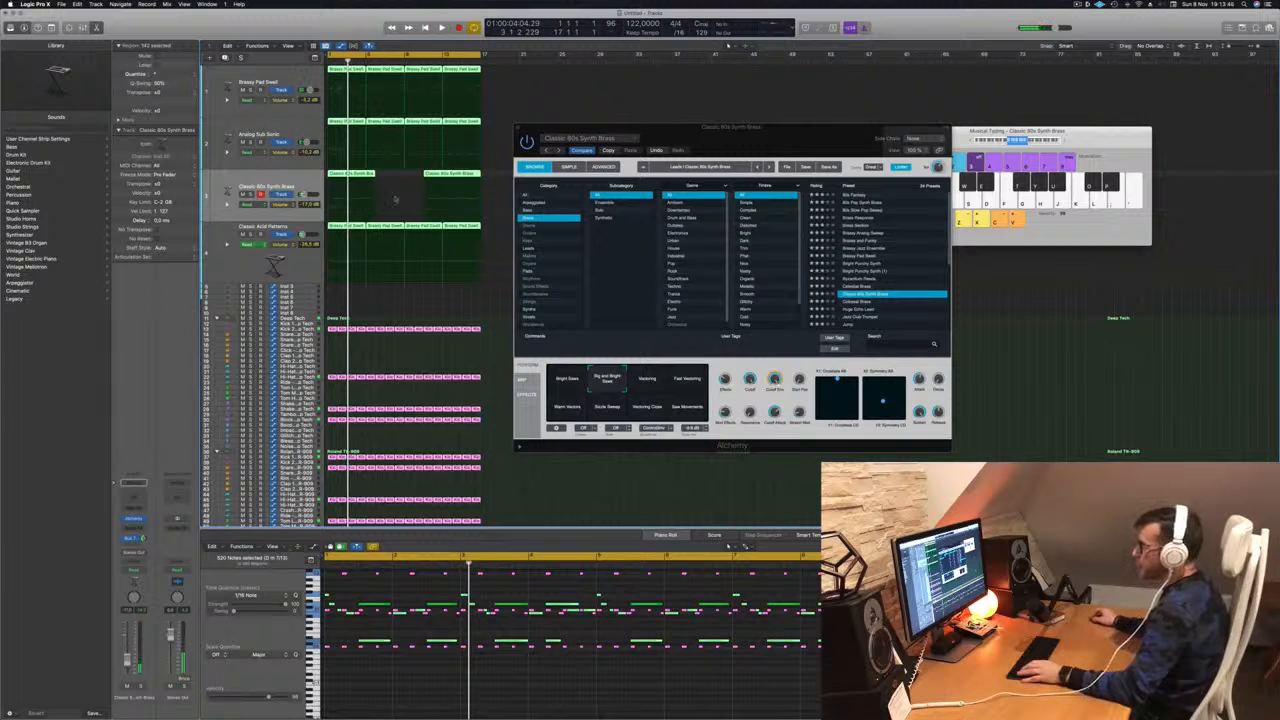
click(372, 174)
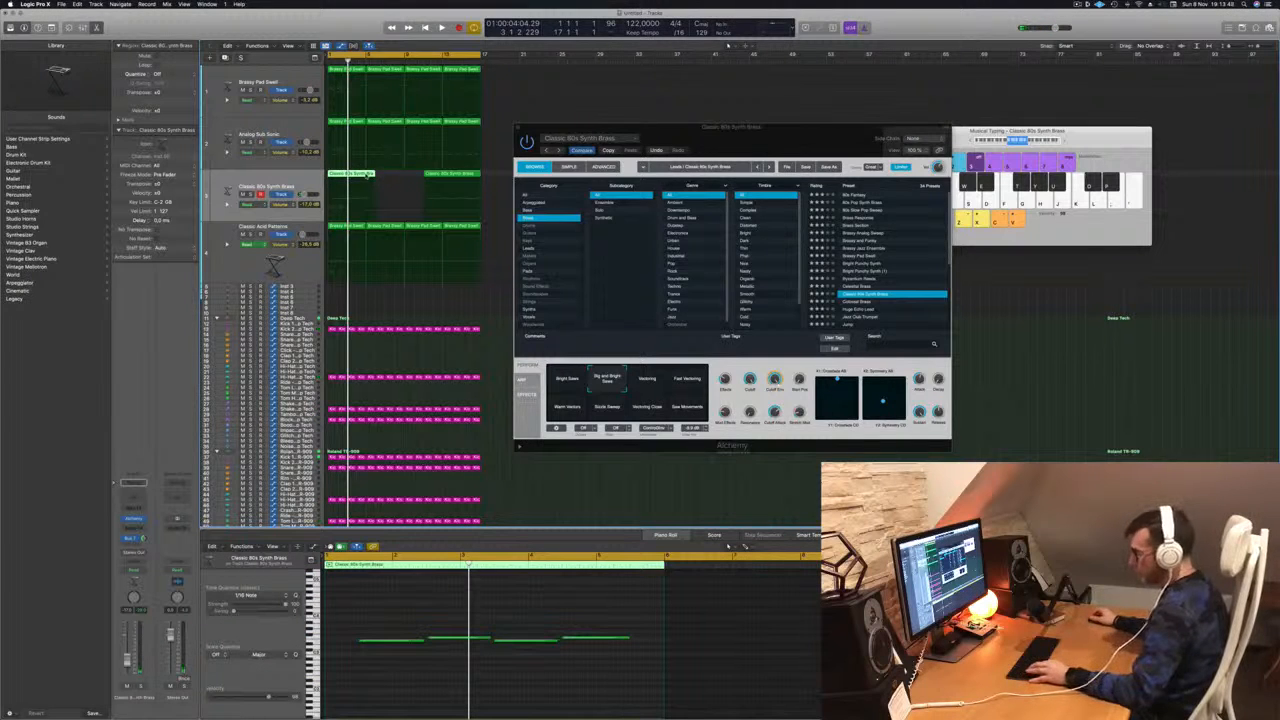
key(Delete)
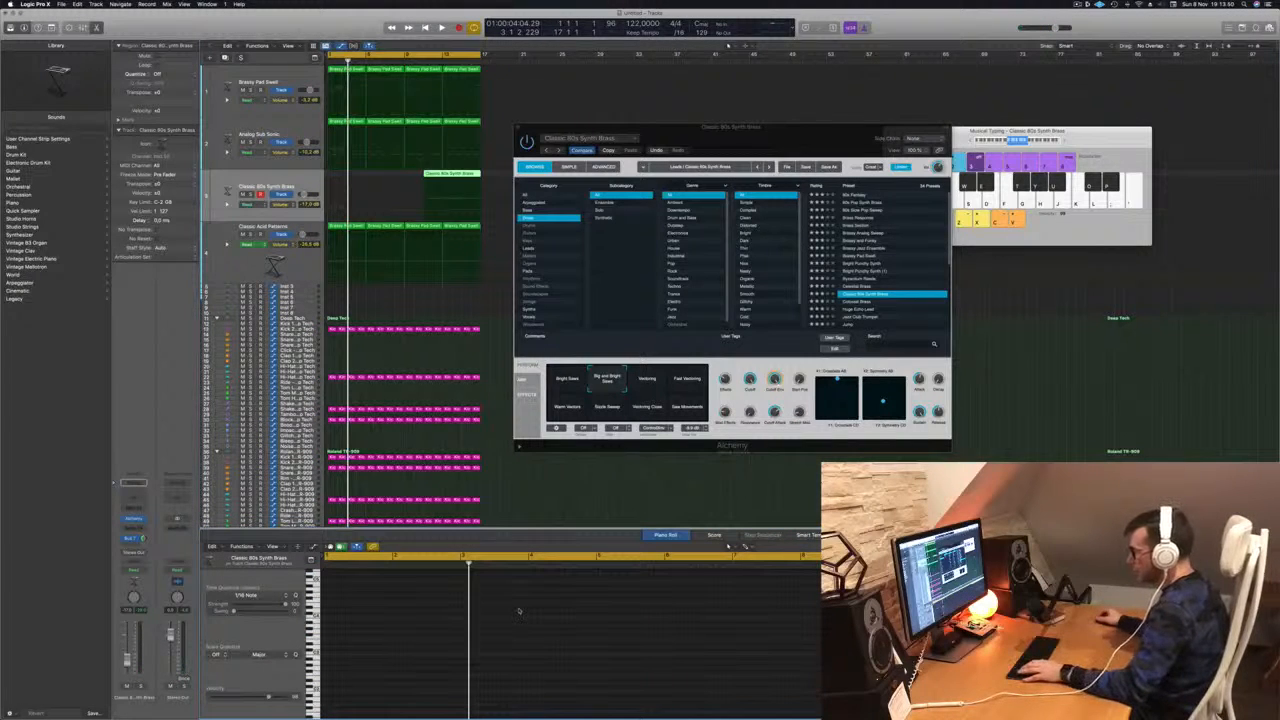
Play the arrangement and open the undo history to step back and forward through the latest edit.
click(500, 149)
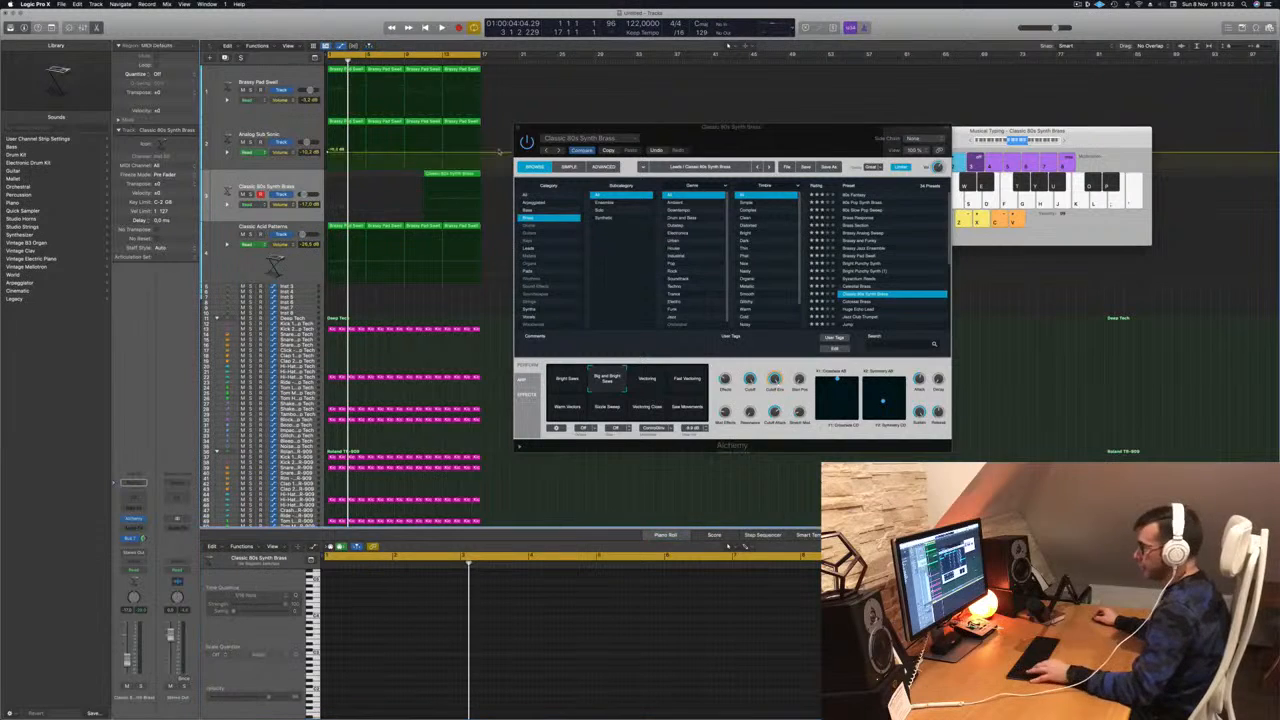
click(455, 176)
key(space)
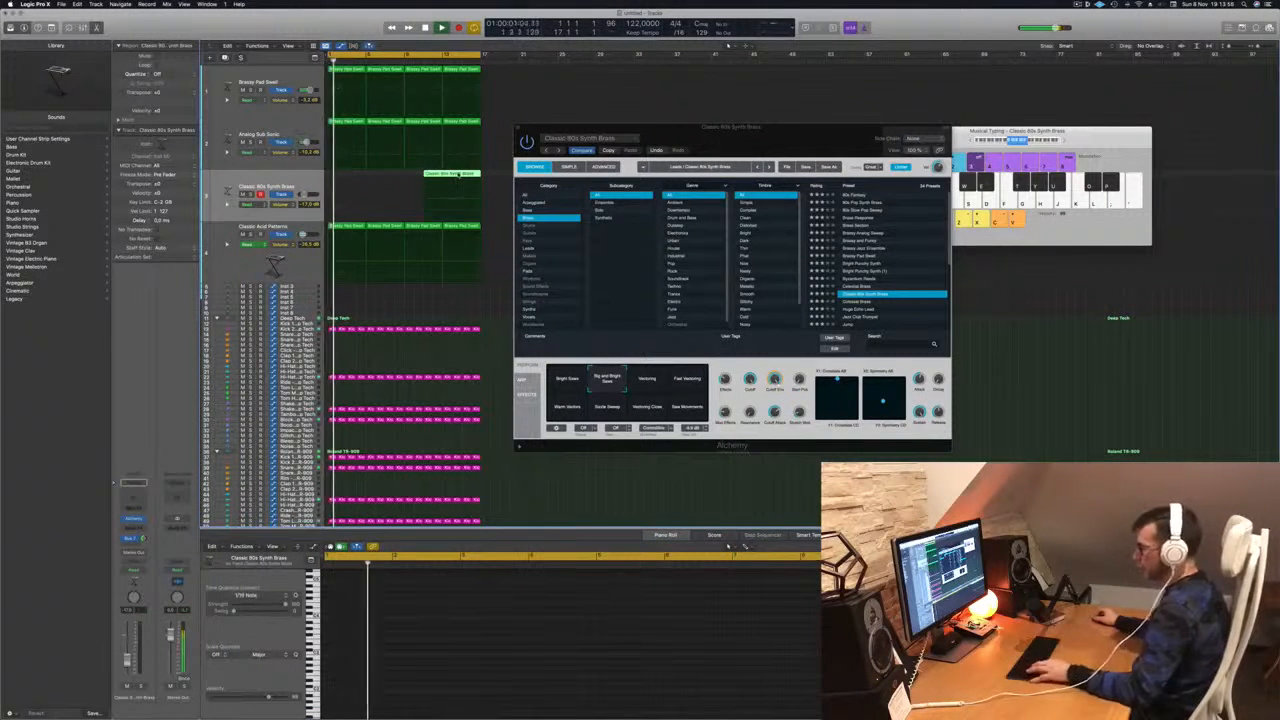
key(alt+z)
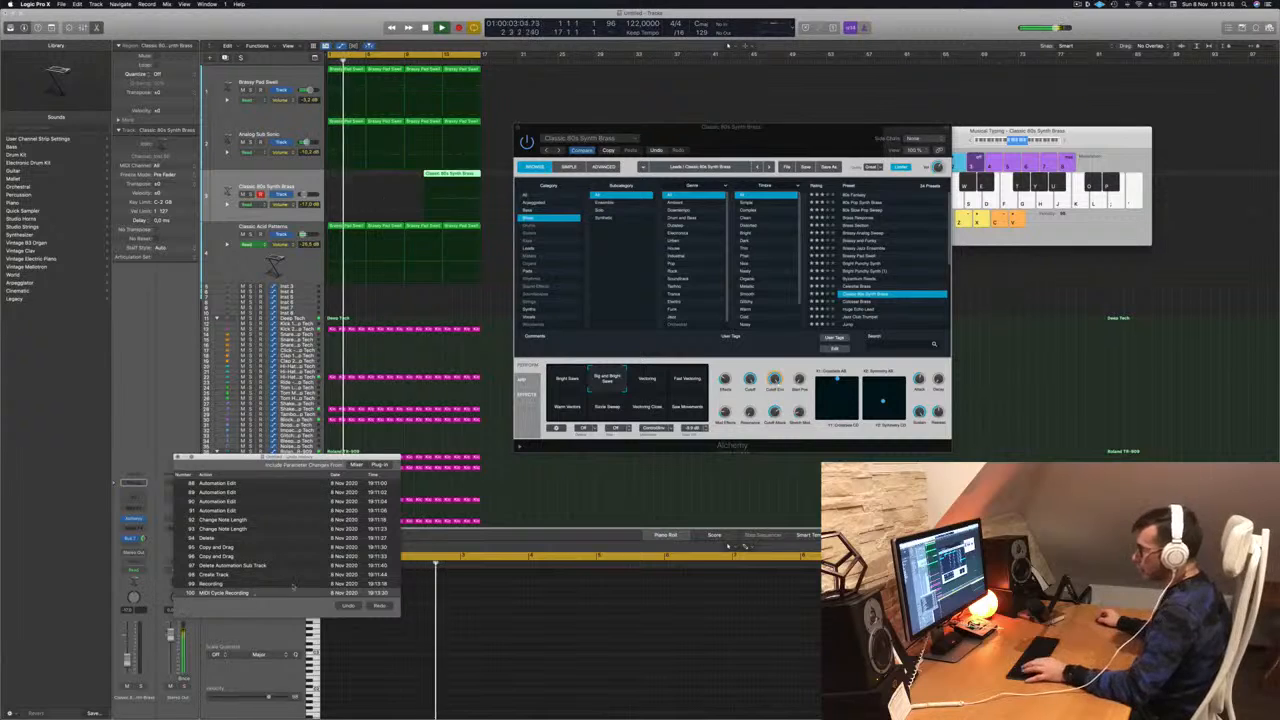
click(347, 605)
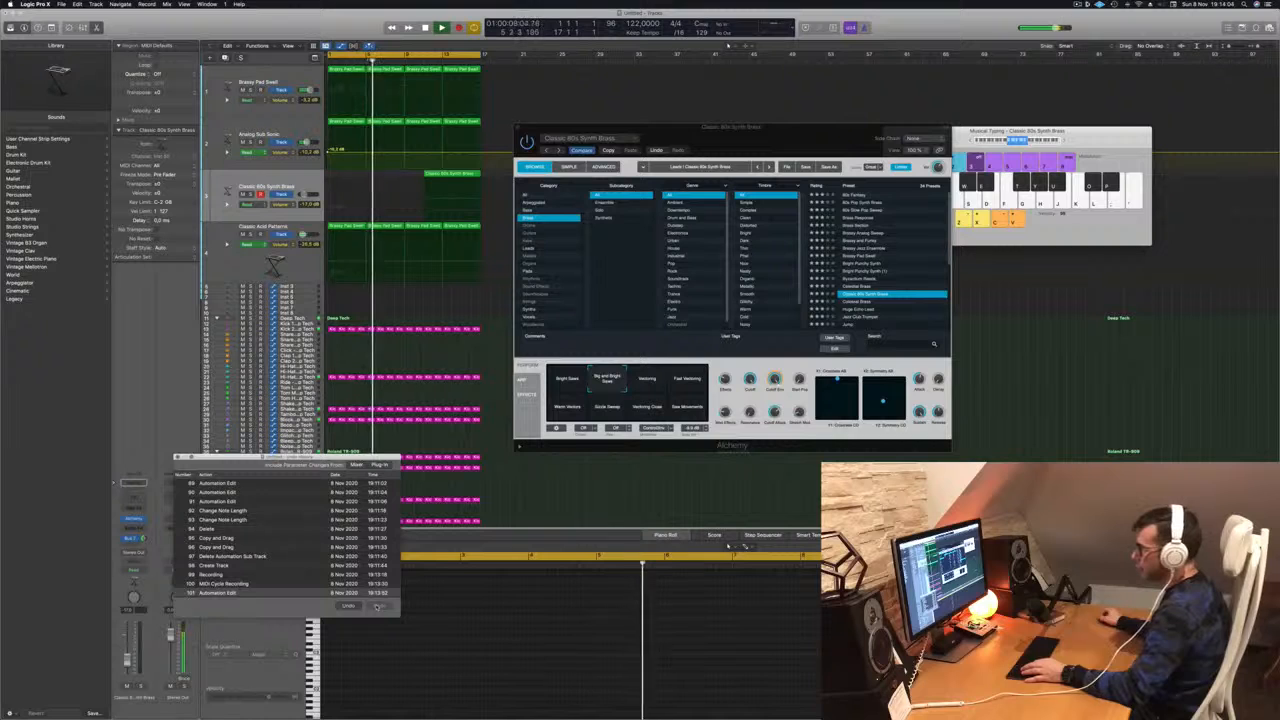
Move the remaining Classic 80s Synth Brass region to the start of bar 1 and play it from there.
click(458, 174)
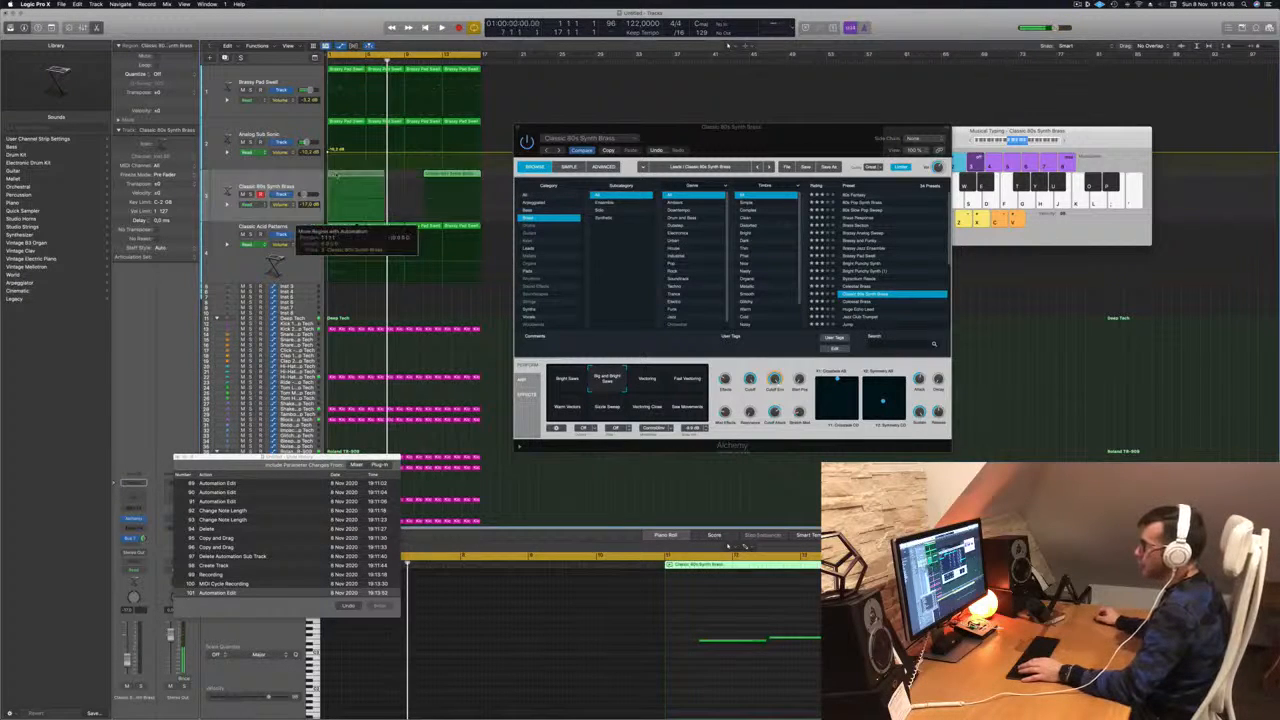
drag(452, 174, 356, 174)
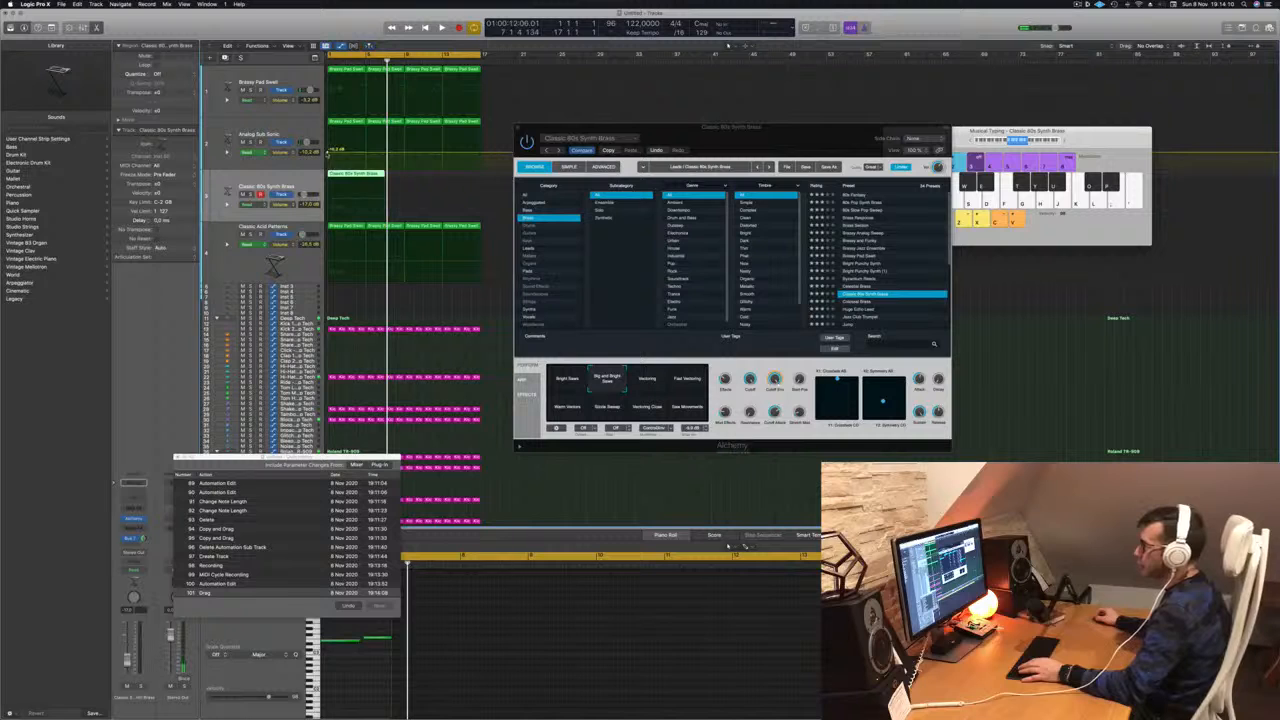
click(327, 154)
key(space)
Quantize all notes of the moved brass region, stop playback and close the undo history.
click(356, 174)
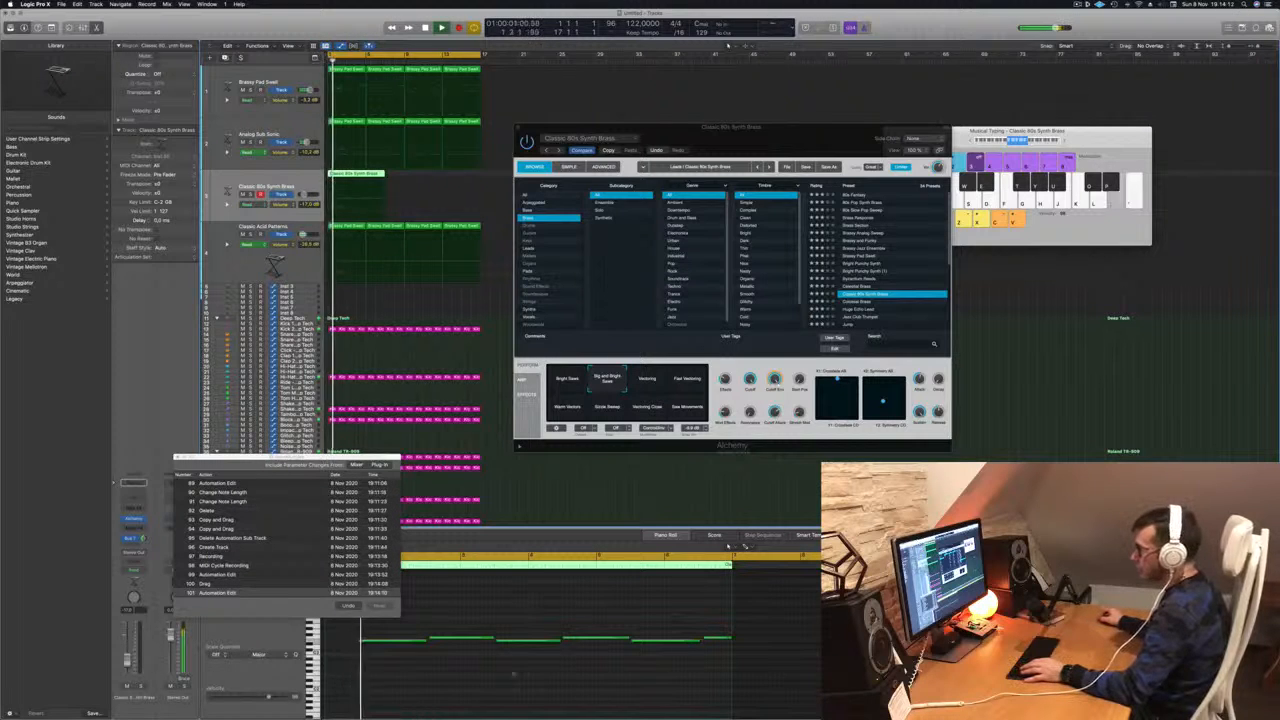
drag(415, 622, 585, 657)
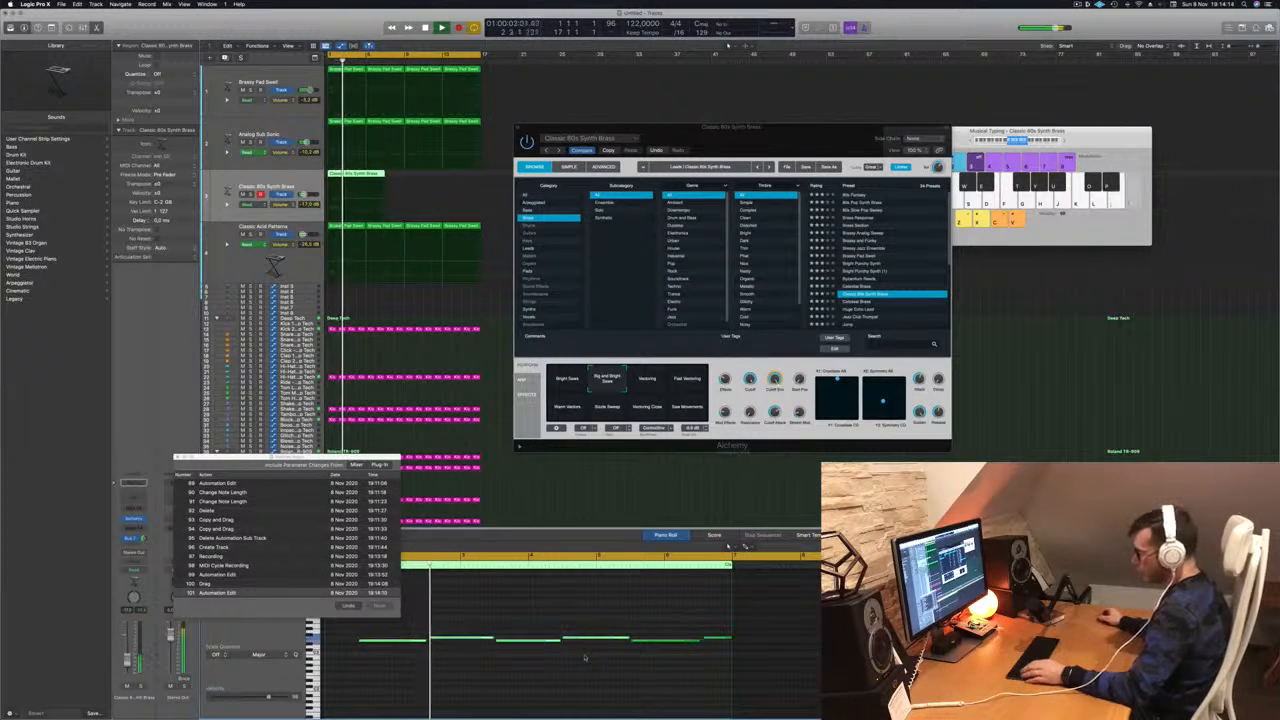
key(q)
key(space)
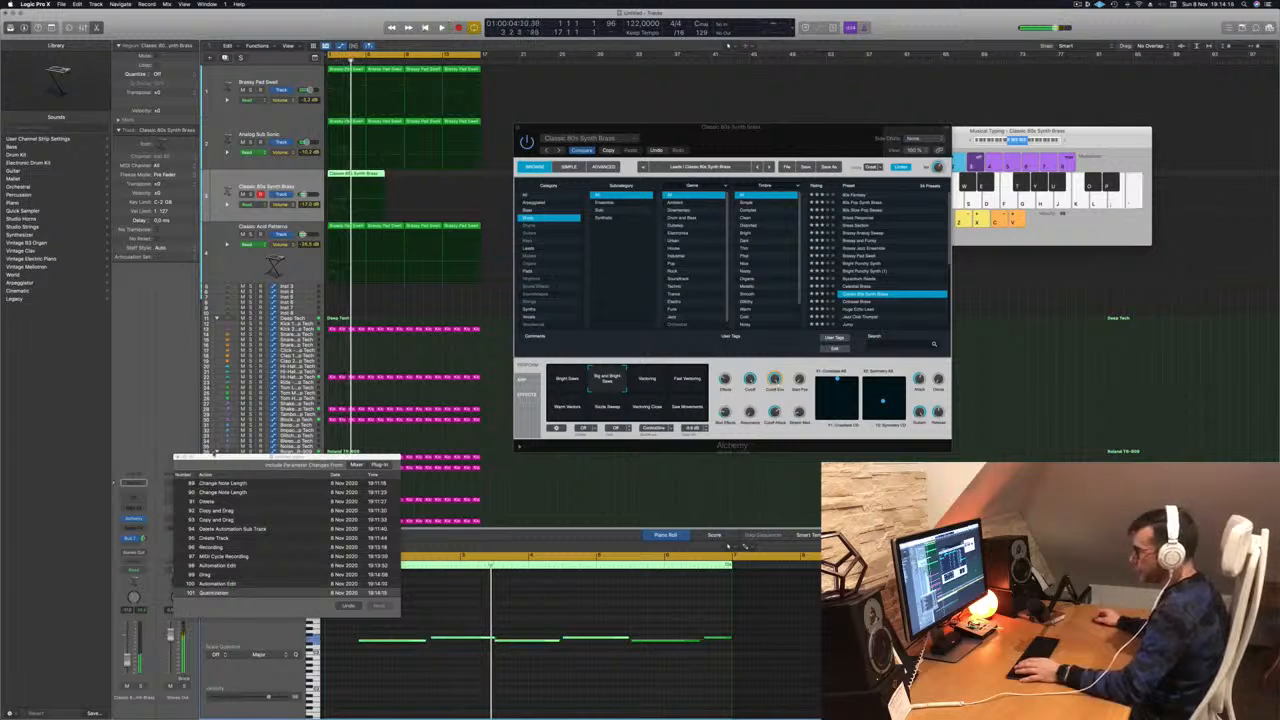
click(178, 457)
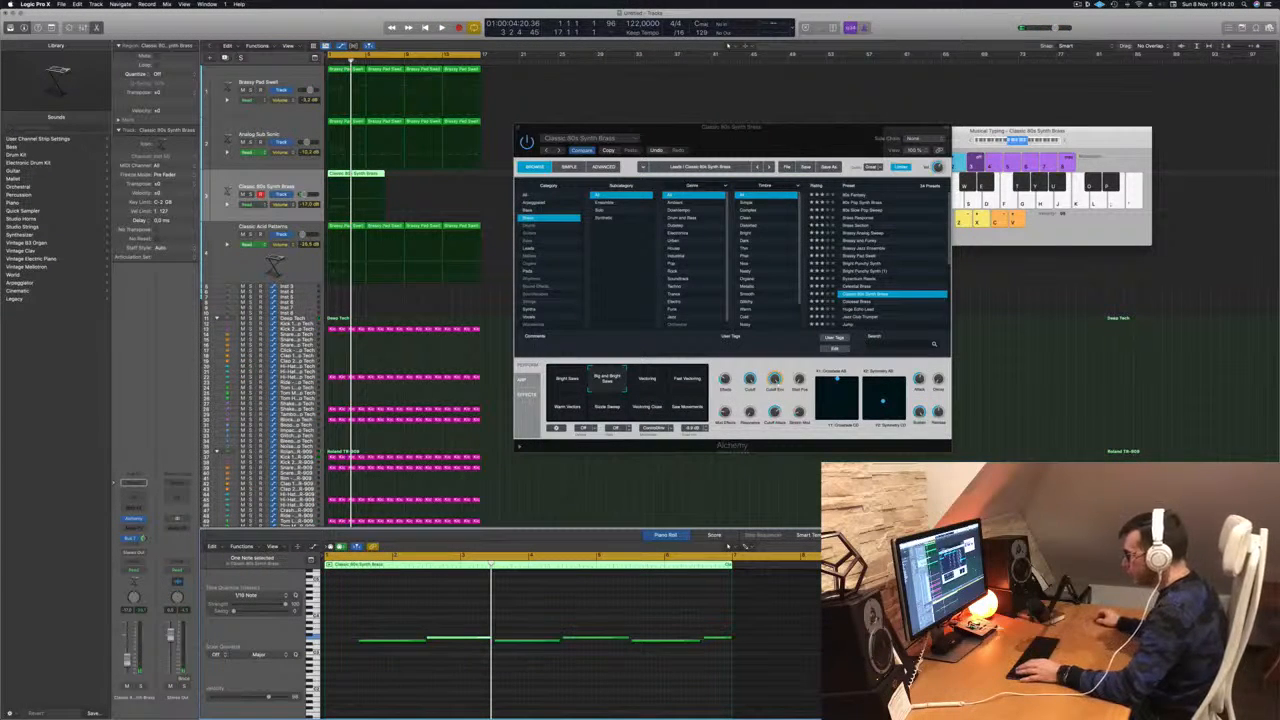
Close the gap before the third brass note in the piano roll and undo the stray edit on the brass track.
click(555, 638)
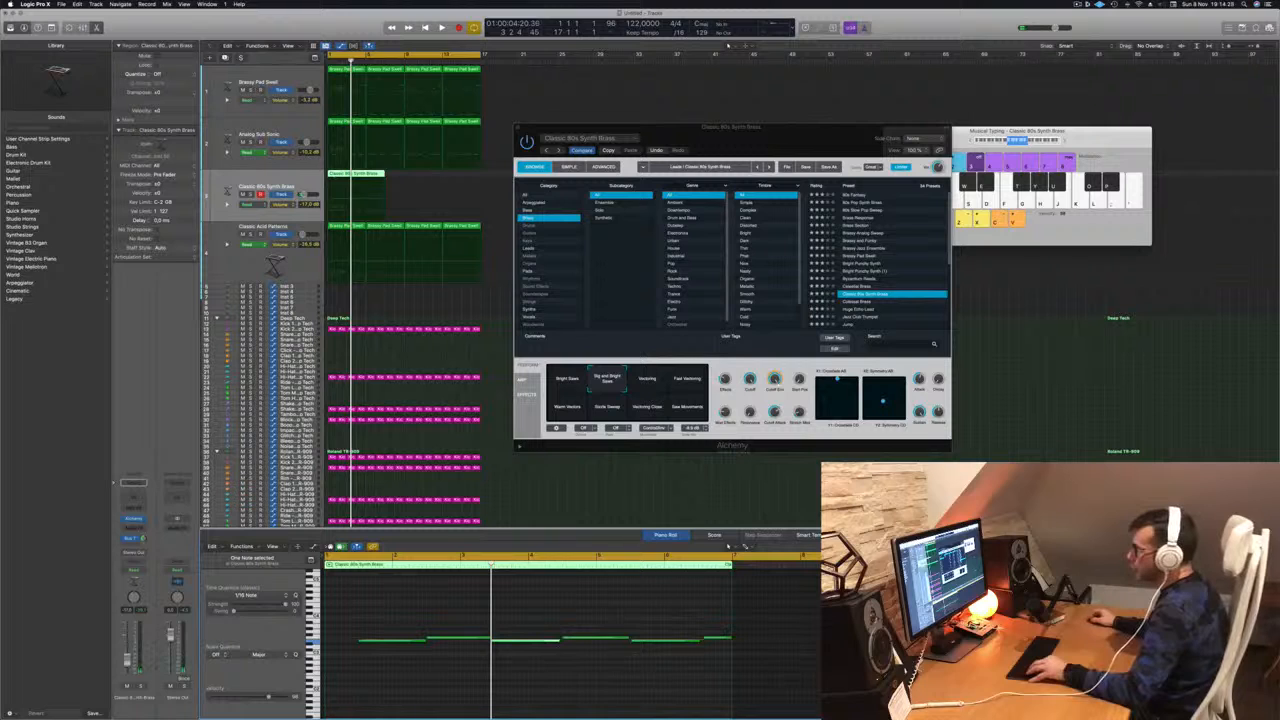
click(333, 210)
key(super+z)
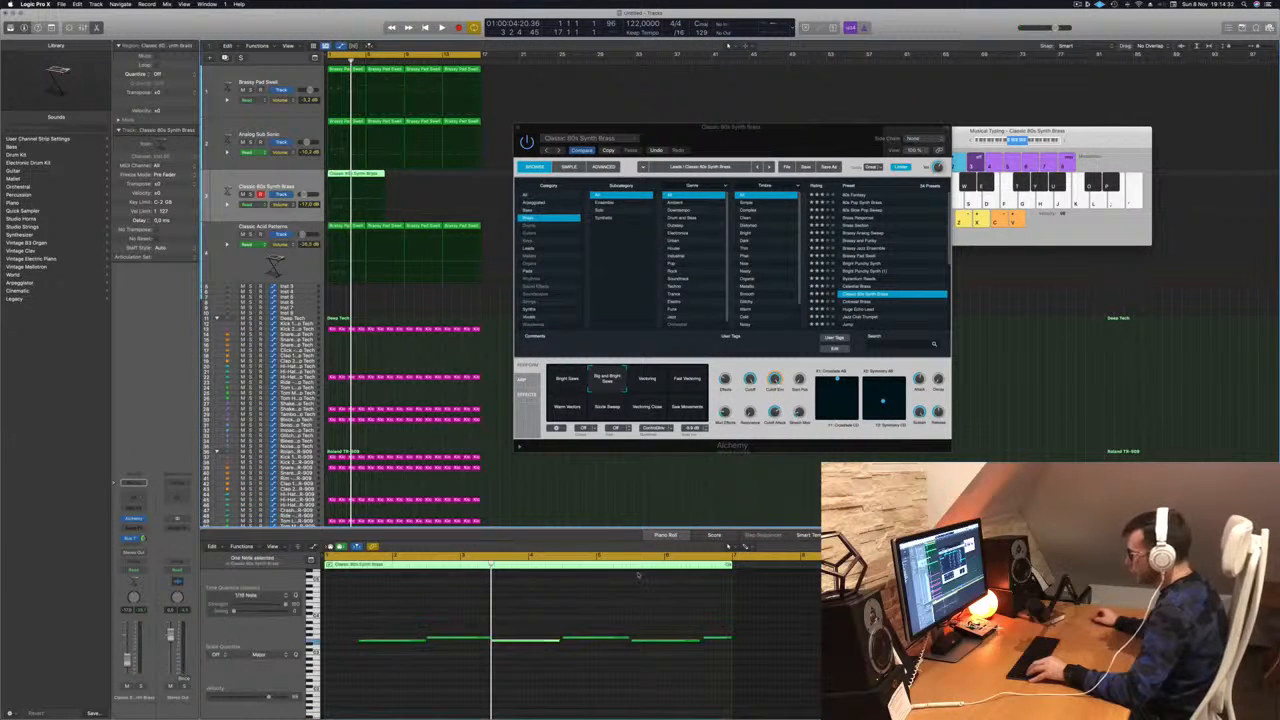
Split the brass region in the middle of bar 5, also splitting notes that cross the cut, and delete the part after it.
scroll(393, 183, up, 5)
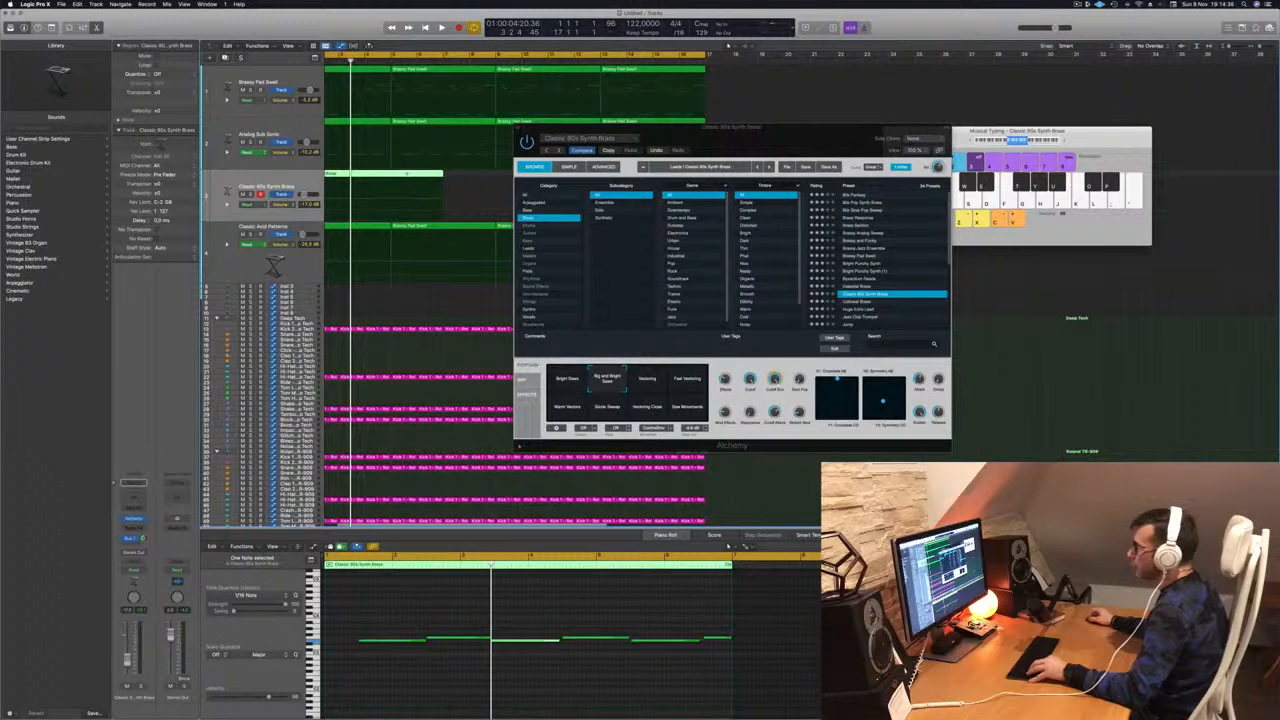
click(407, 175)
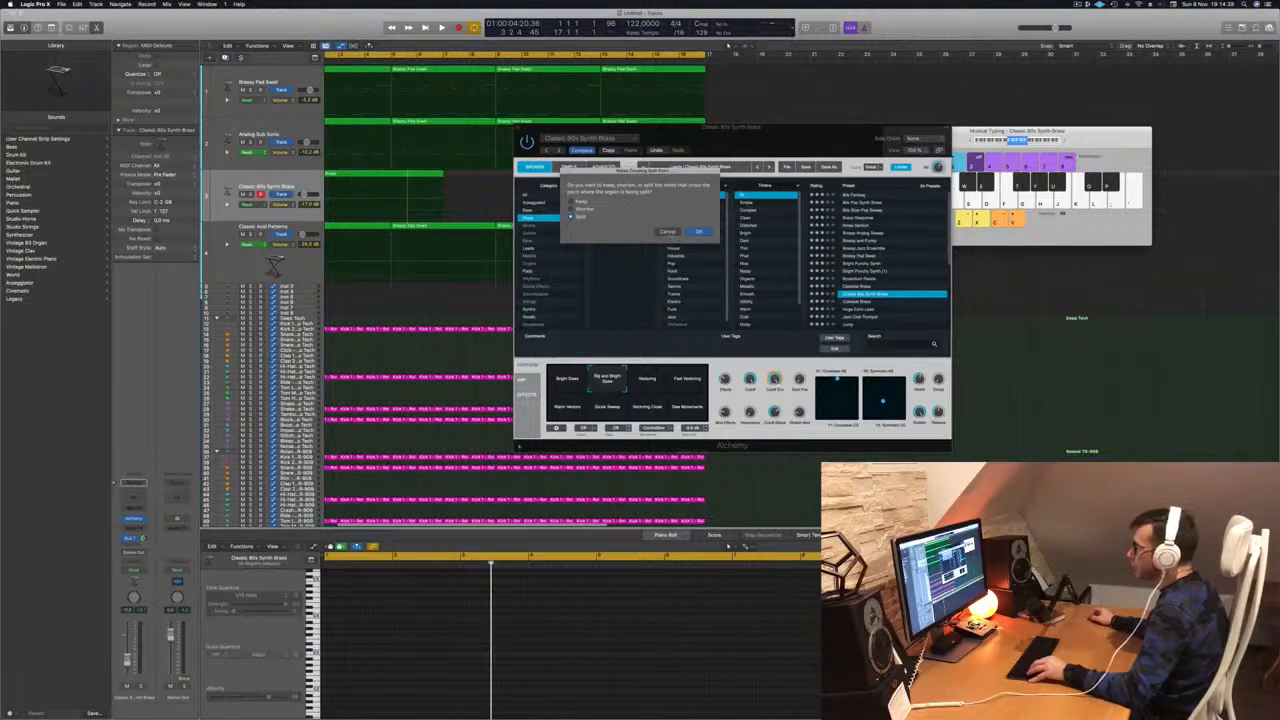
key(Return)
click(404, 173)
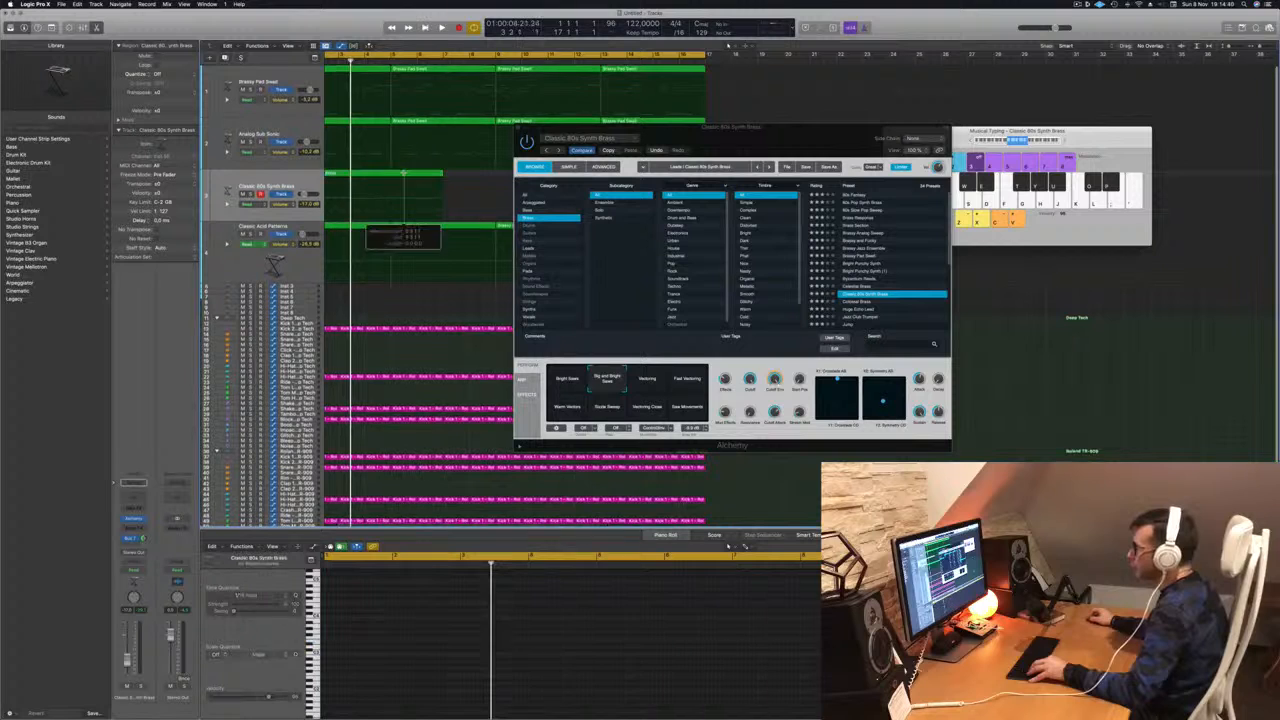
key(Delete)
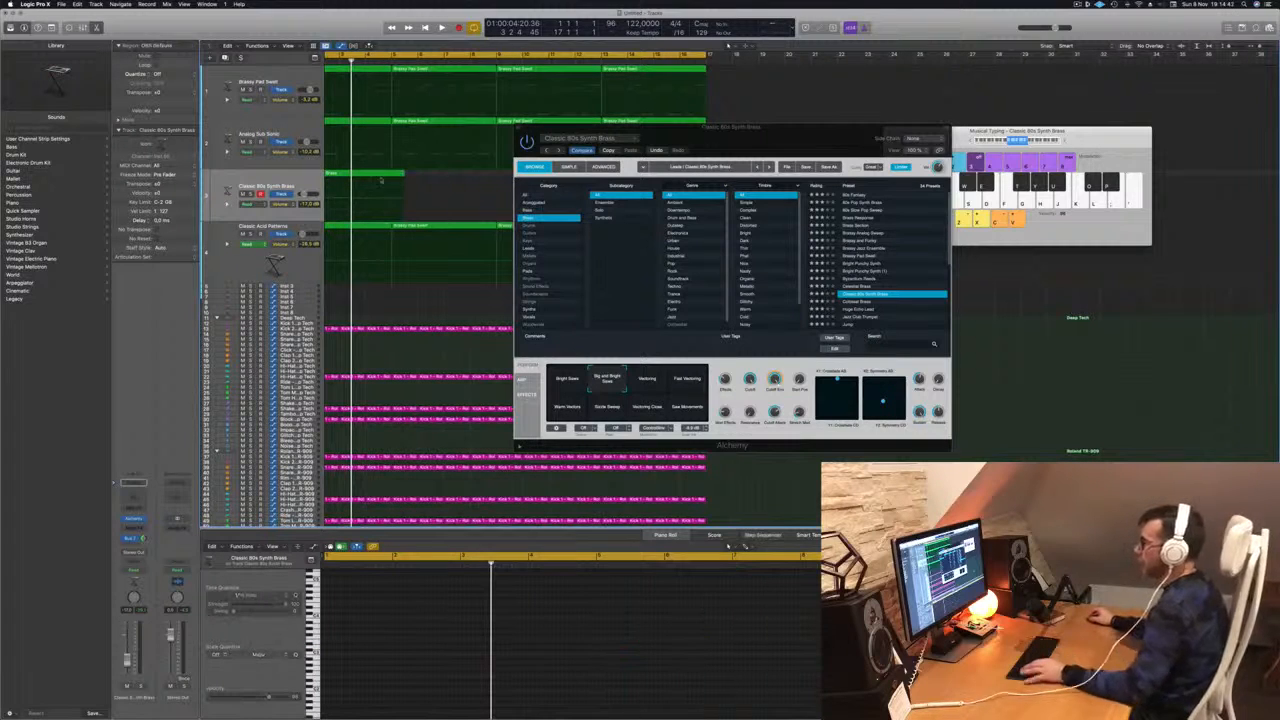
Move the Alchemy window clear of the regions and copy the second brass note to the very start of bar 1.
drag(719, 131, 936, 166)
scroll(349, 173, left, 5)
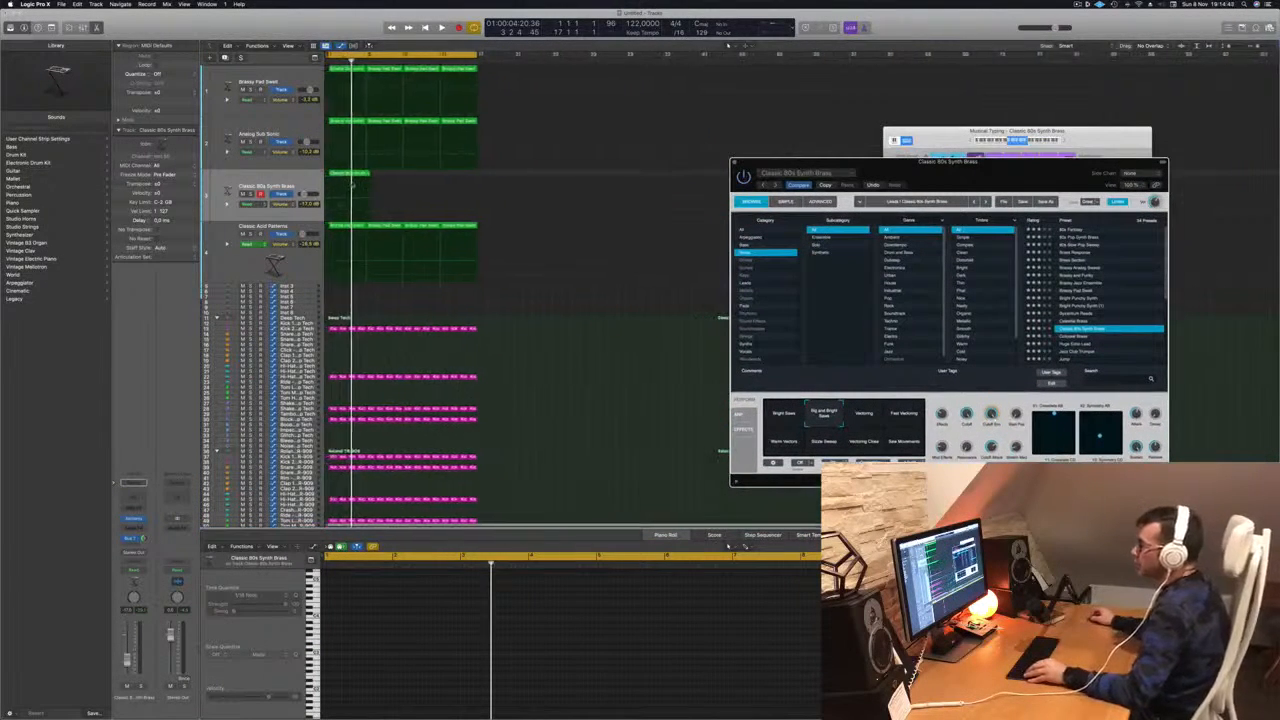
click(352, 173)
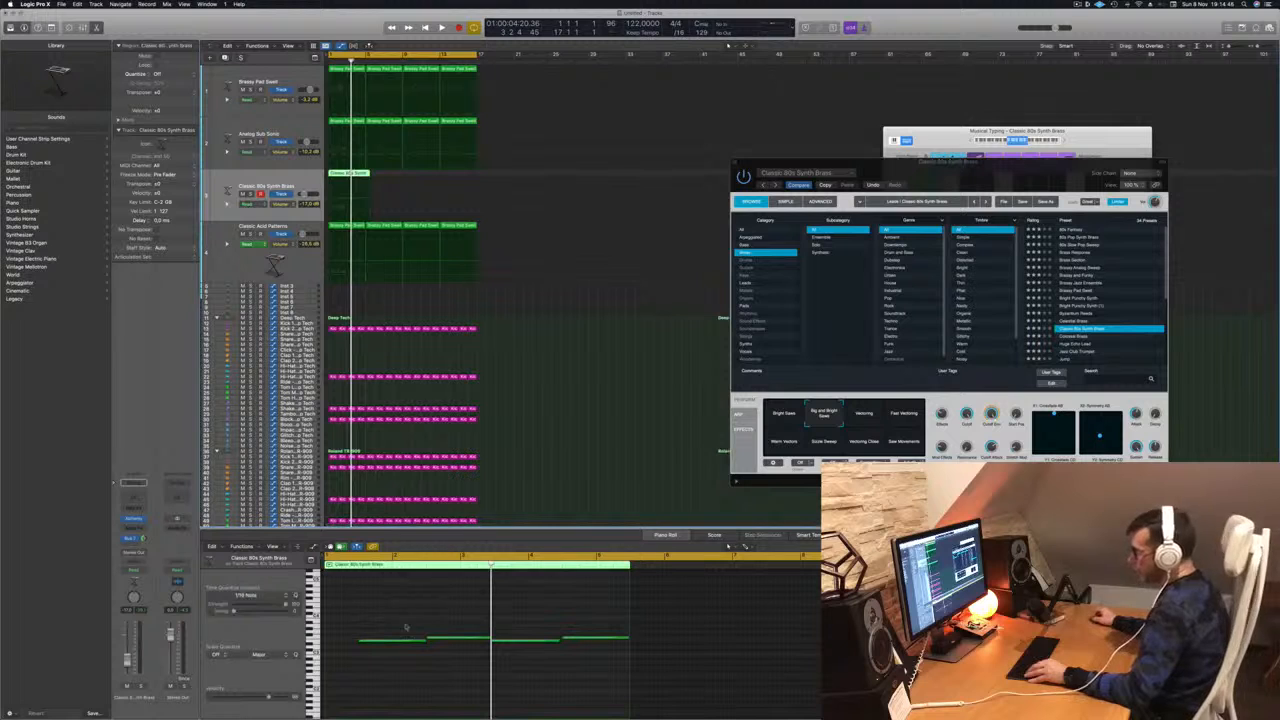
click(448, 638)
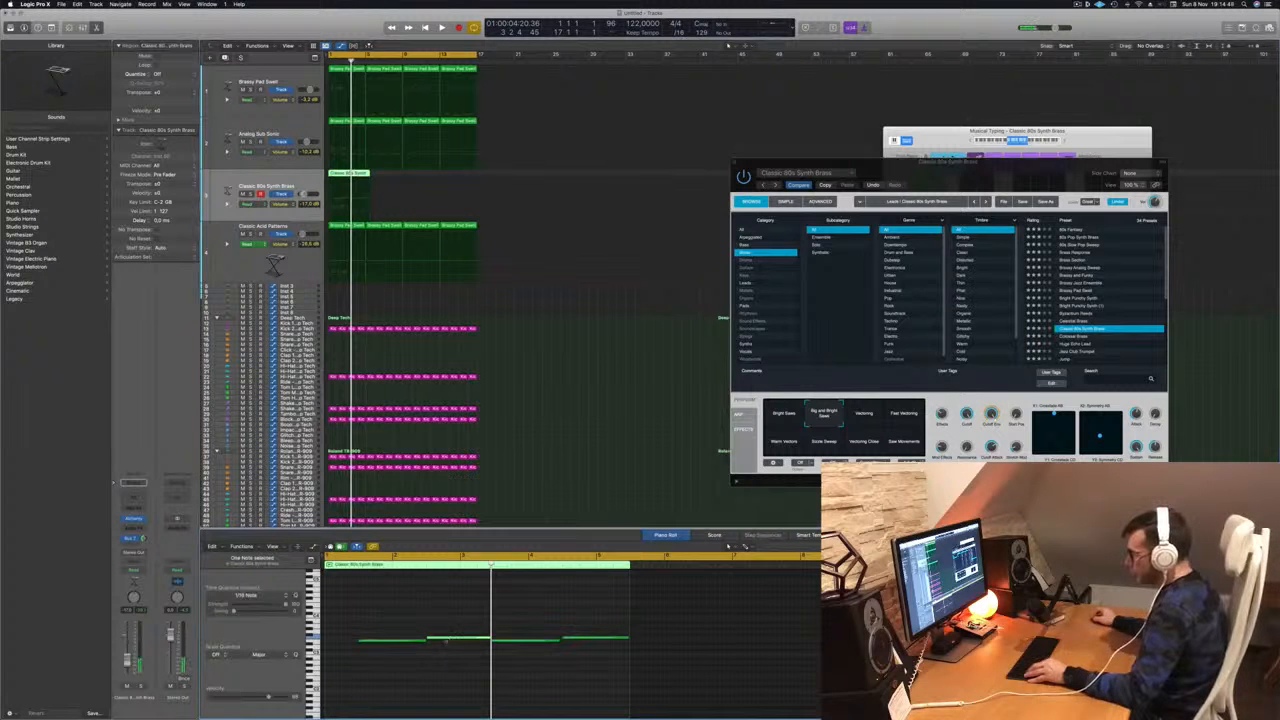
drag(446, 640, 358, 640)
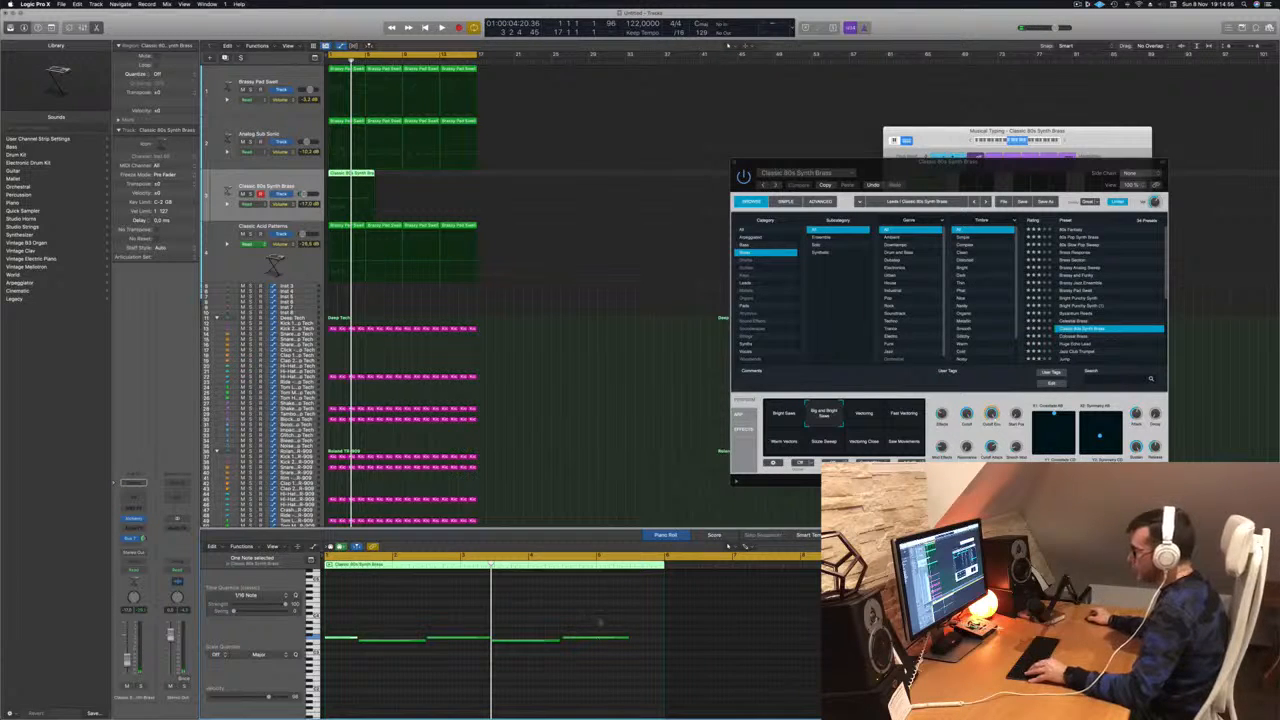
Shorten the last brass note to the end of bar 4 and repeat the four-bar brass region up to bar 17.
drag(625, 637, 594, 640)
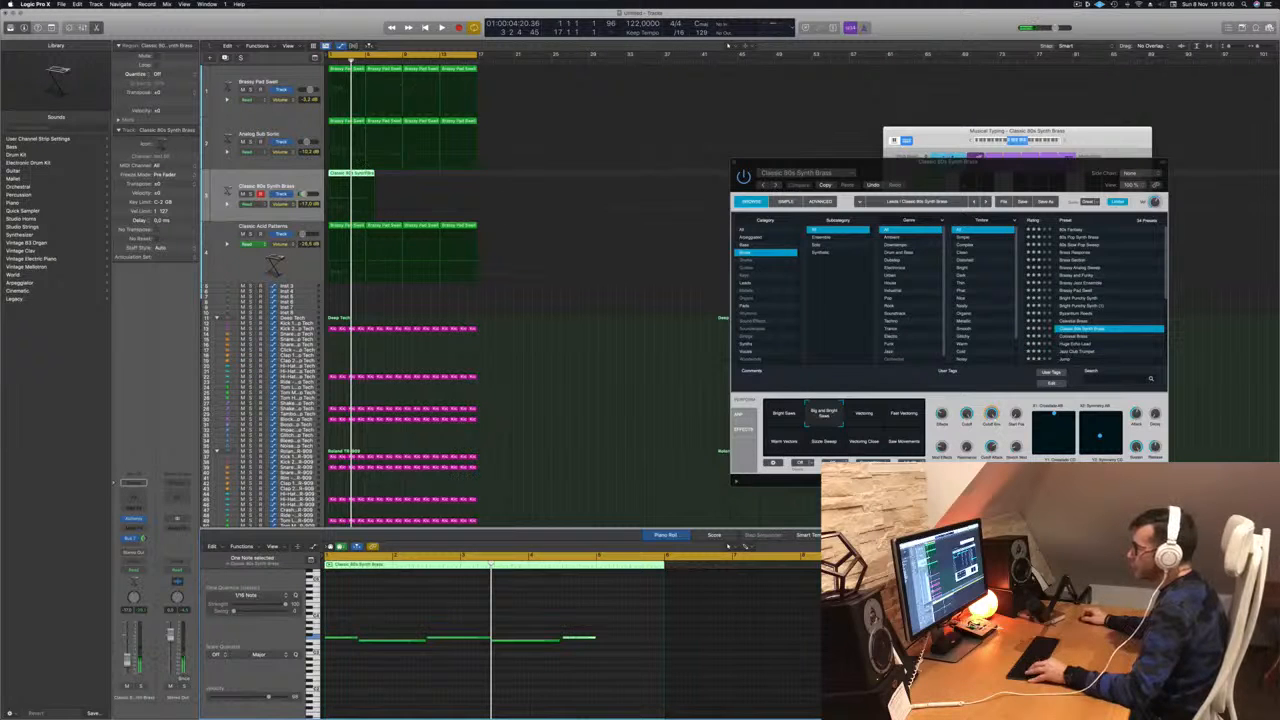
drag(364, 173, 417, 183)
key(BackSpace)
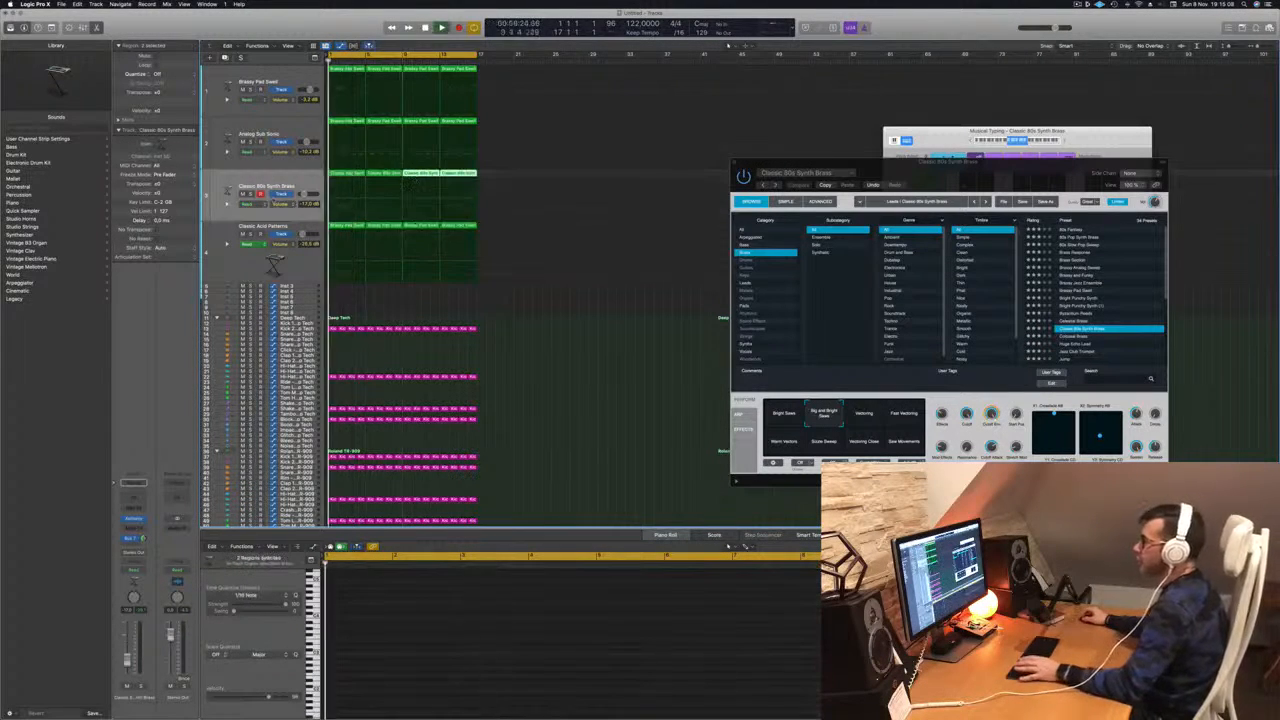
Play back the repeated brass melody, delete the half-bar opening note of its first region and replay it from the start.
key(space)
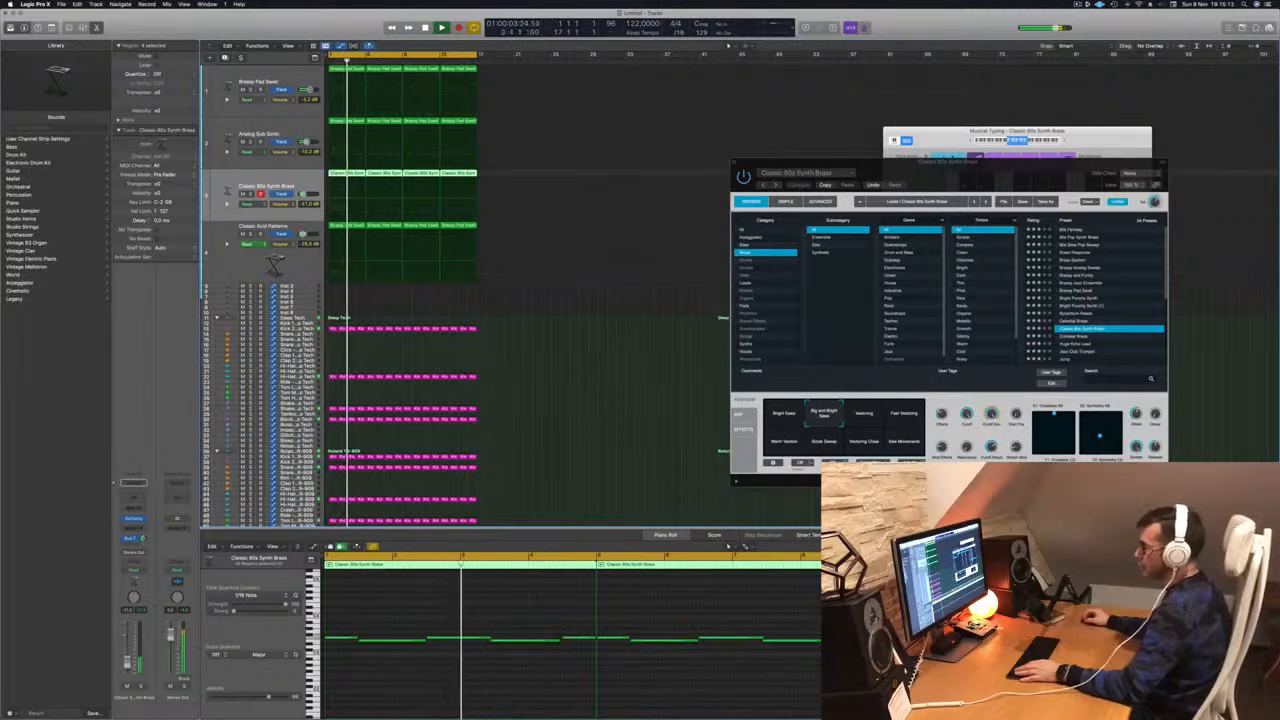
scroll(432, 663, down, 3)
scroll(415, 667, up, 2)
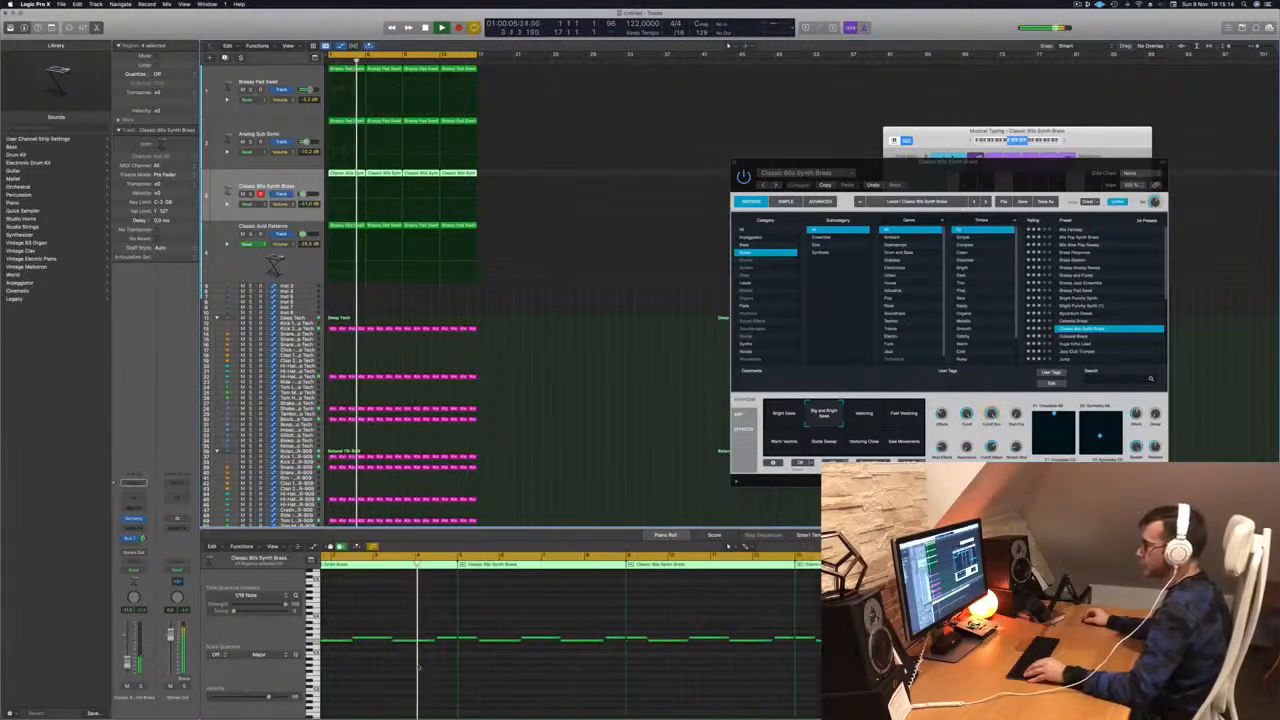
key(Return)
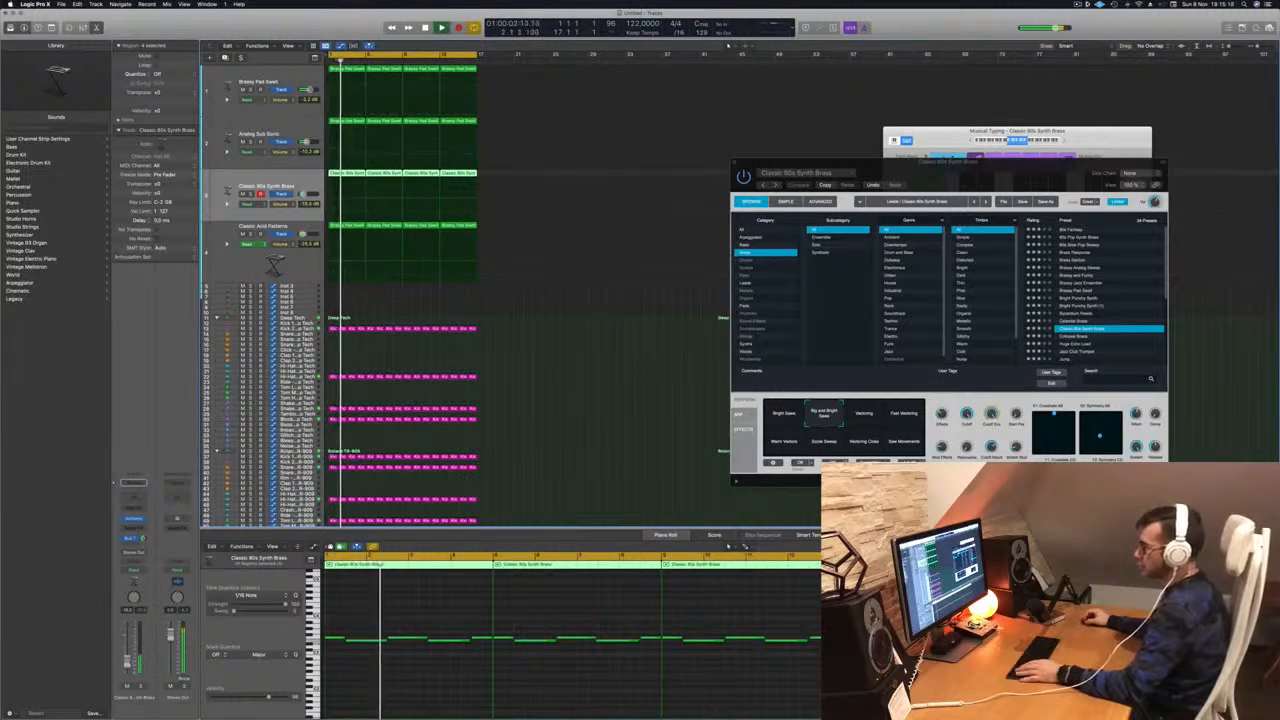
click(333, 637)
key(BackSpace)
key(space)
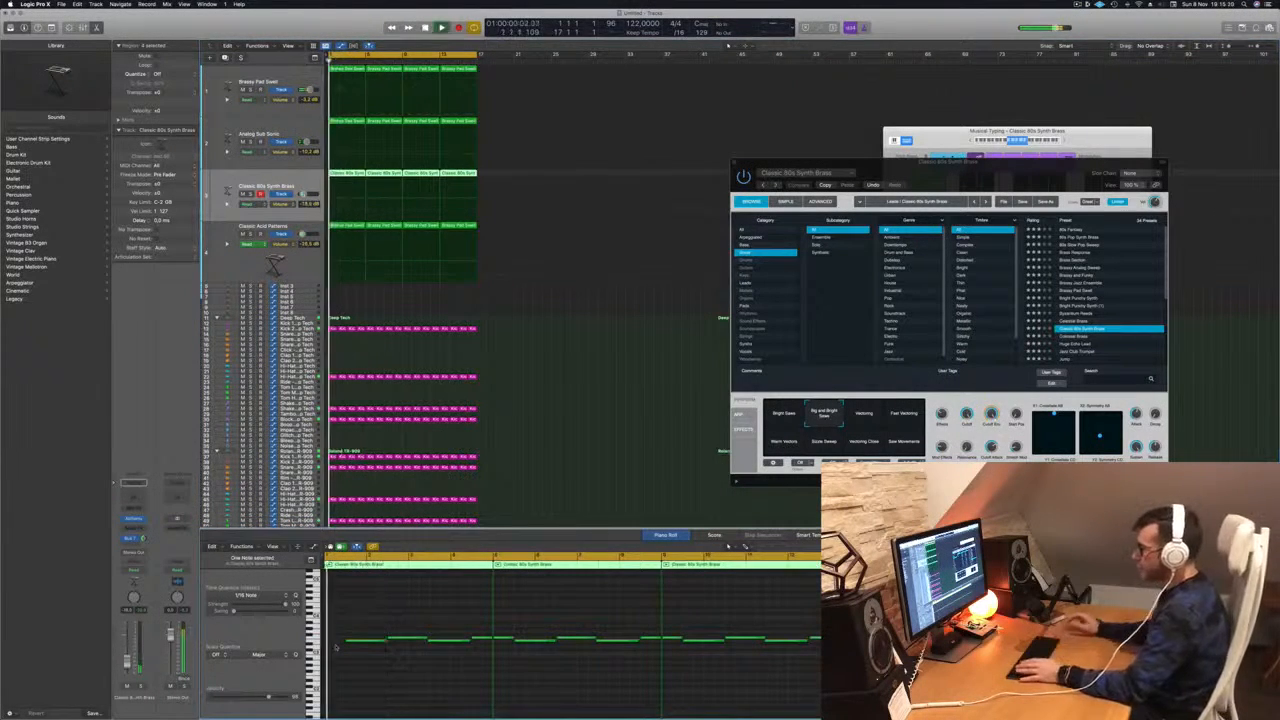
scroll(343, 656, down, 3)
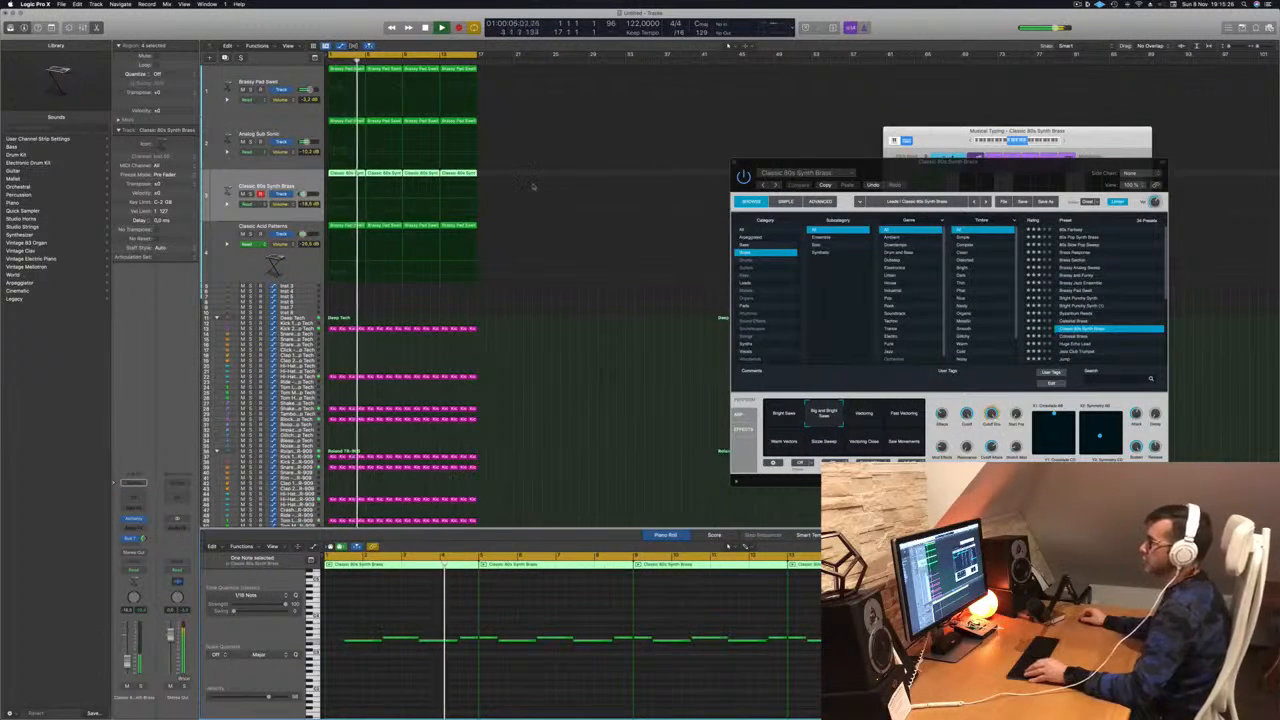
Select all regions on the Classic 80s Synth Brass track, stop playback and delete them.
drag(518, 177, 354, 177)
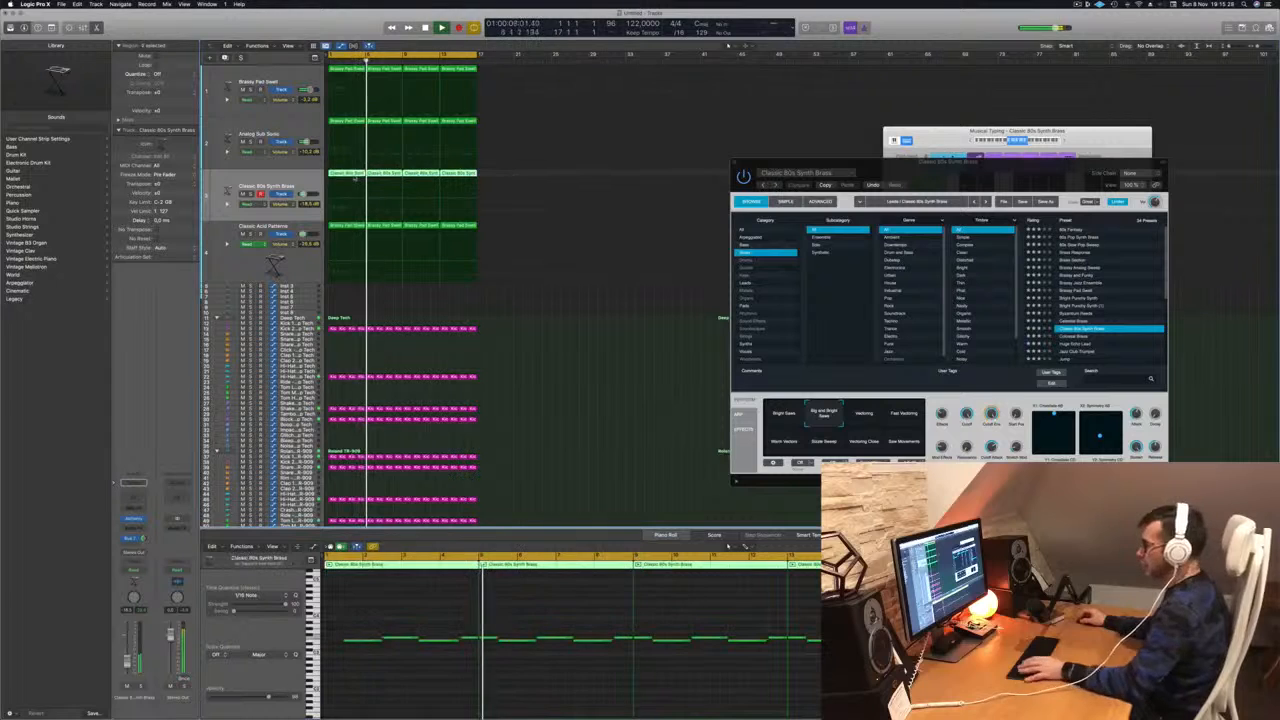
key(space)
key(BackSpace)
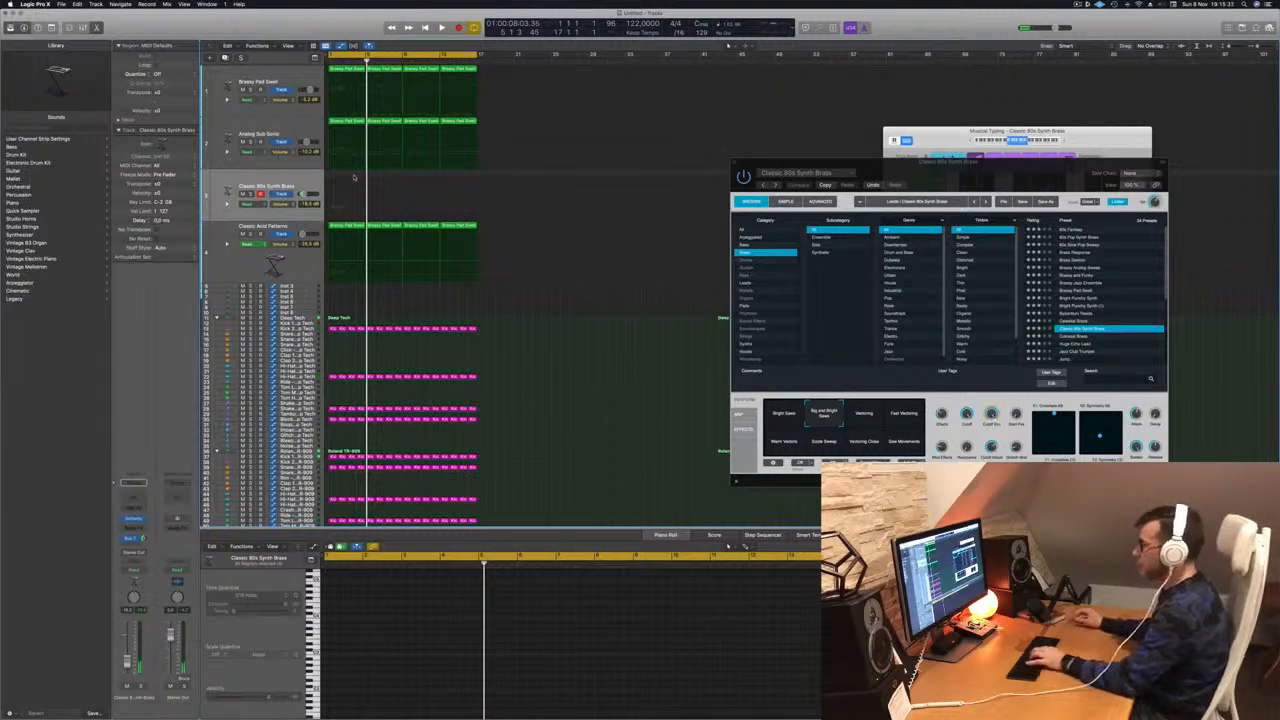
Audition the Vectoring and Fast Vectoring snapshots against the playing track and return to Big and Bright Saws.
key(space)
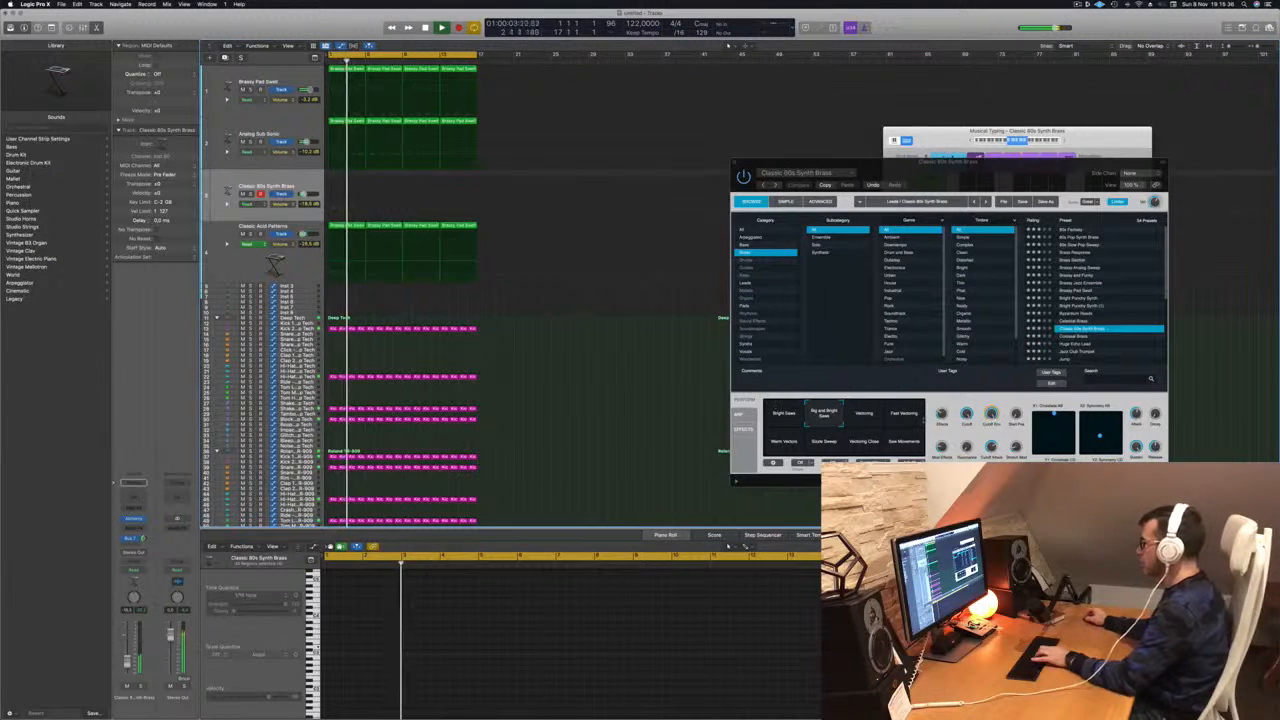
drag(966, 414, 966, 440)
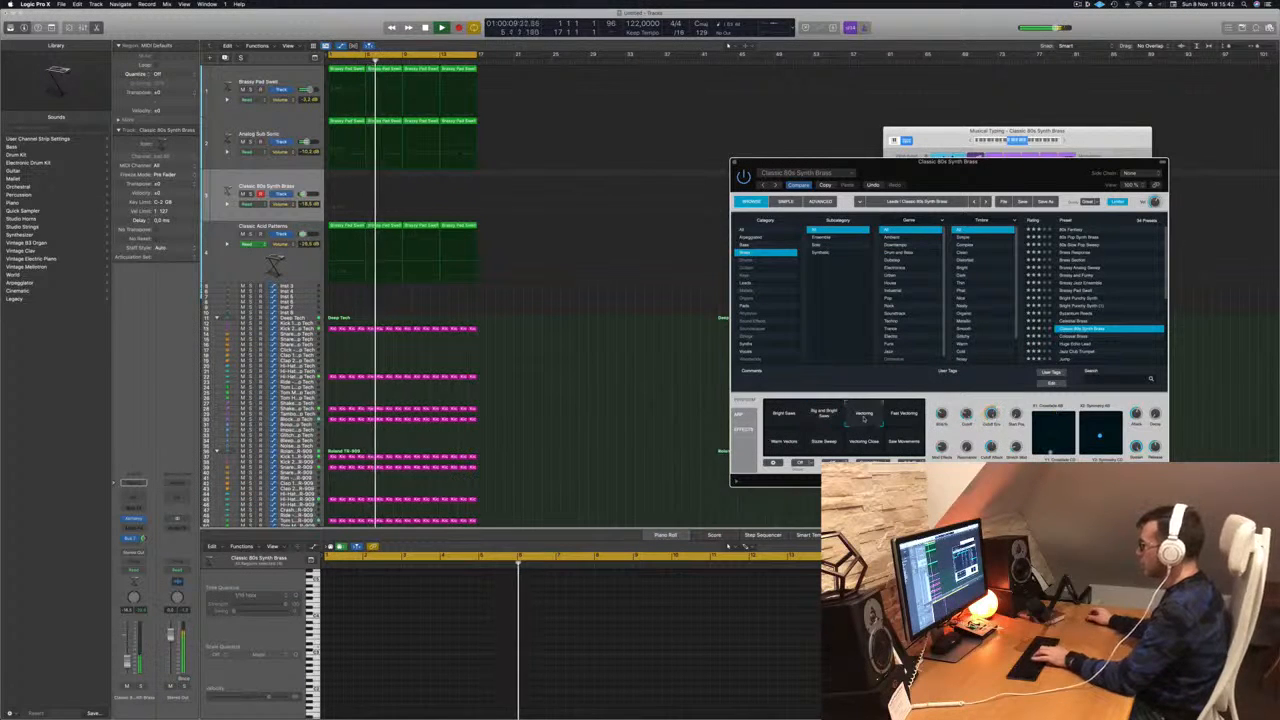
click(903, 416)
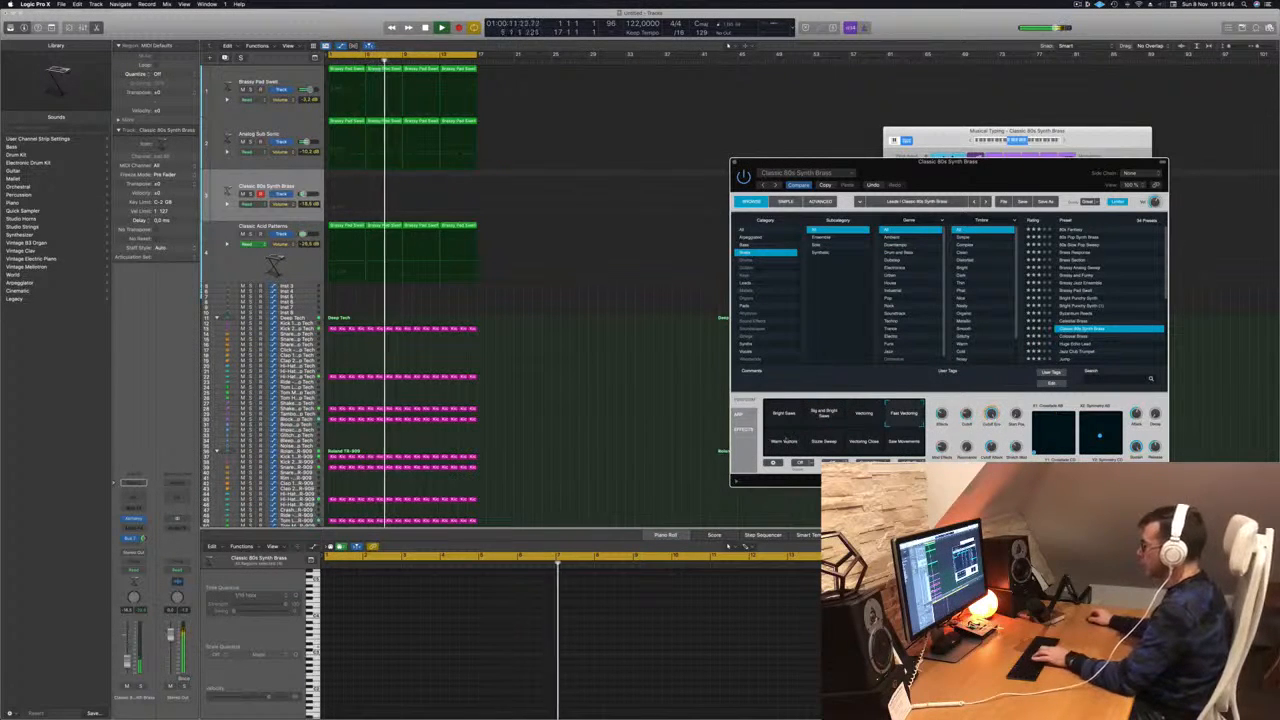
click(824, 413)
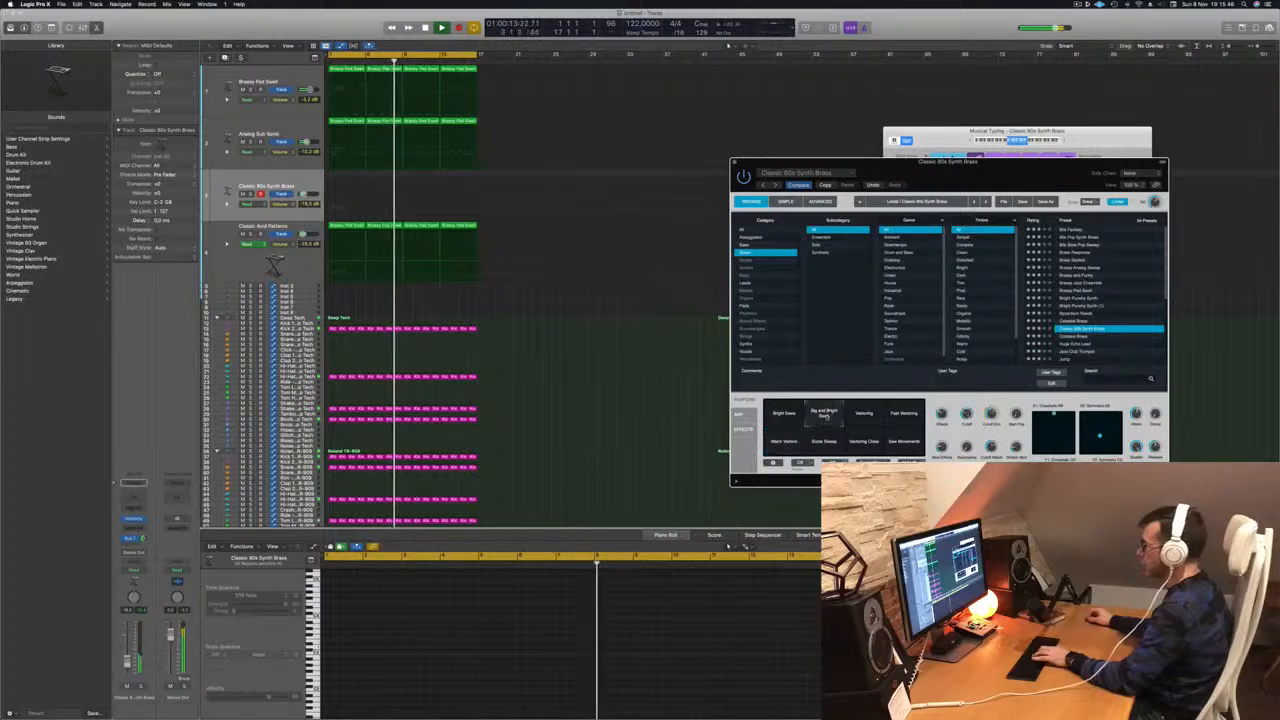
click(792, 416)
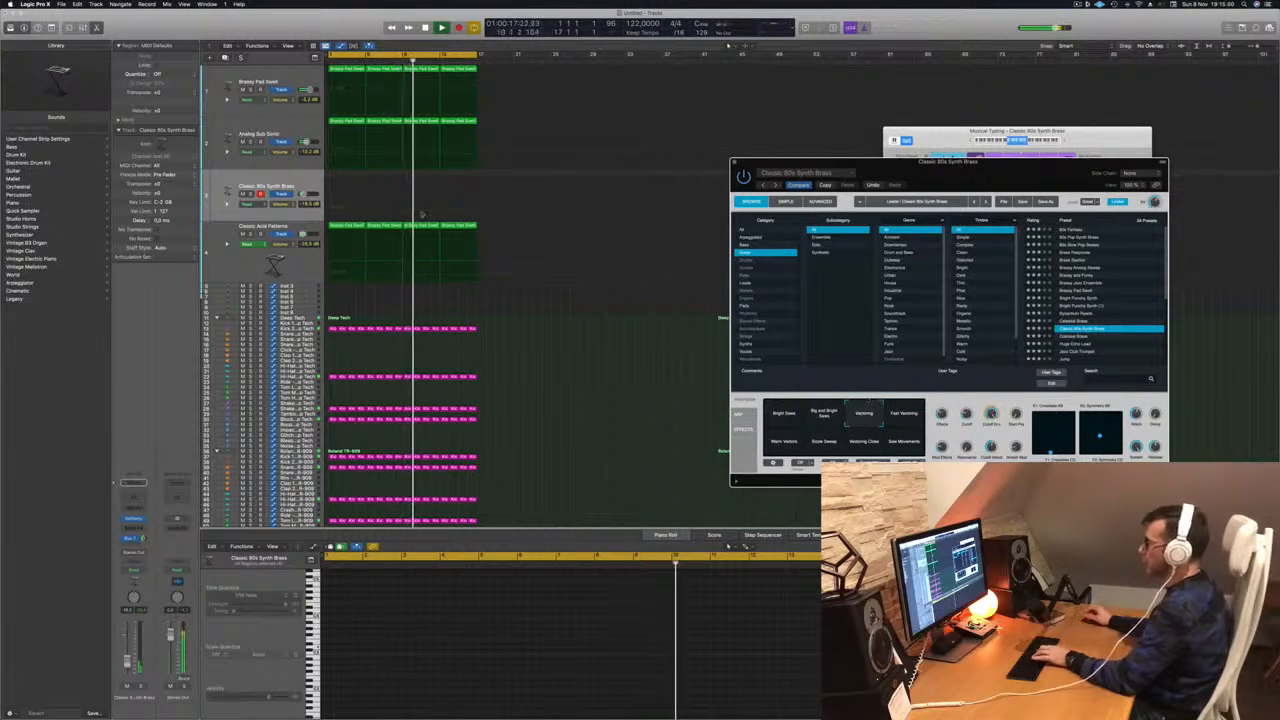
click(824, 413)
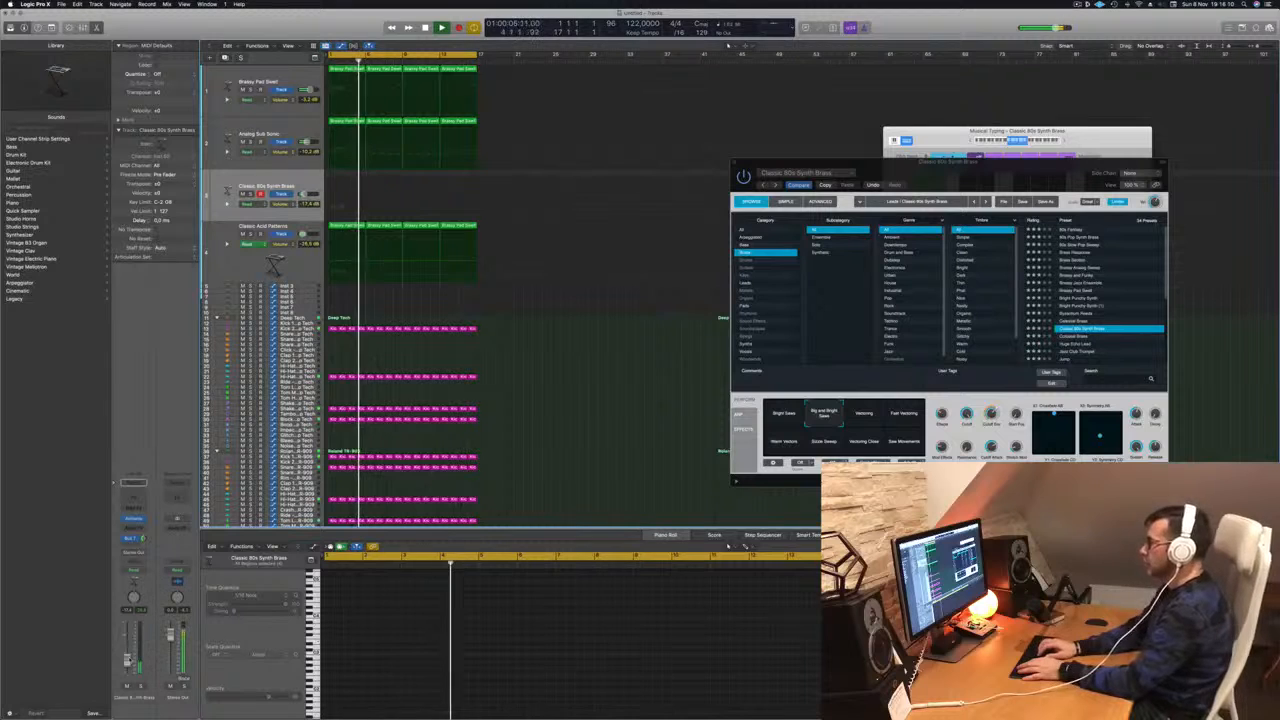
Record a four-bar single-pitch pulsing part on the Classic 80s Synth Brass track from bar 9 and move its region to bar 1.
key(r)
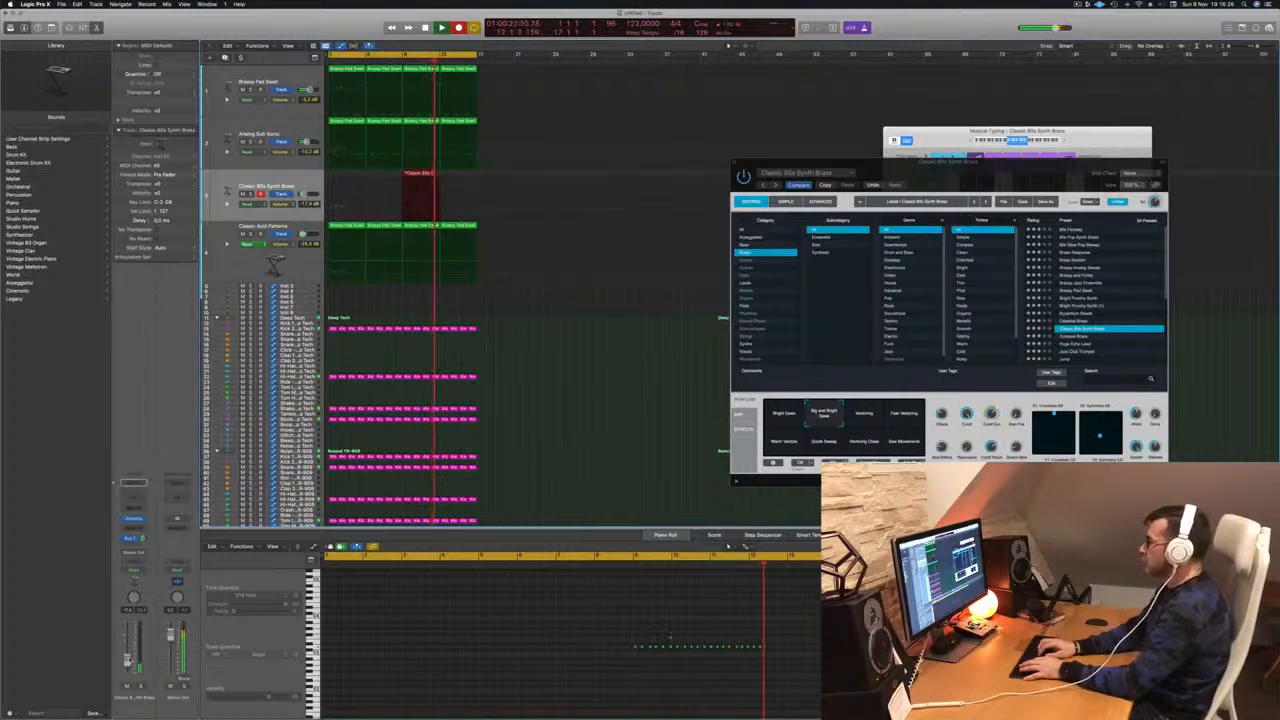
key(space)
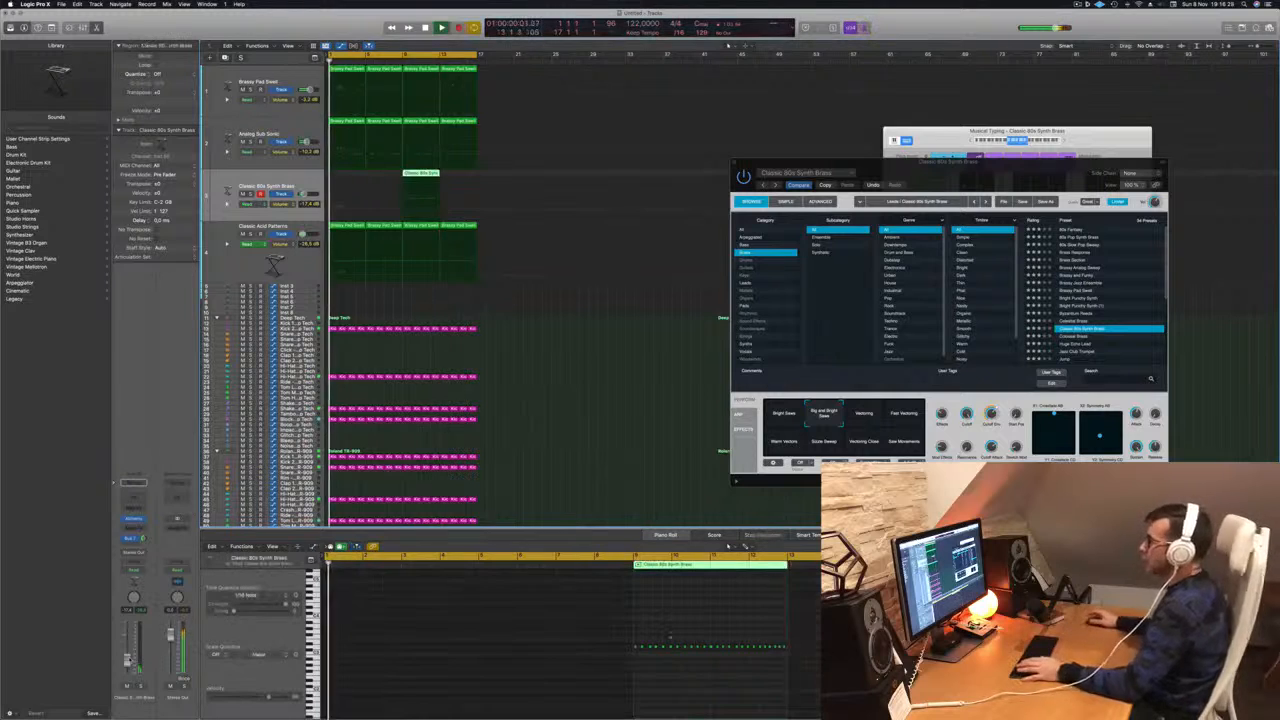
drag(420, 175, 346, 176)
click(373, 636)
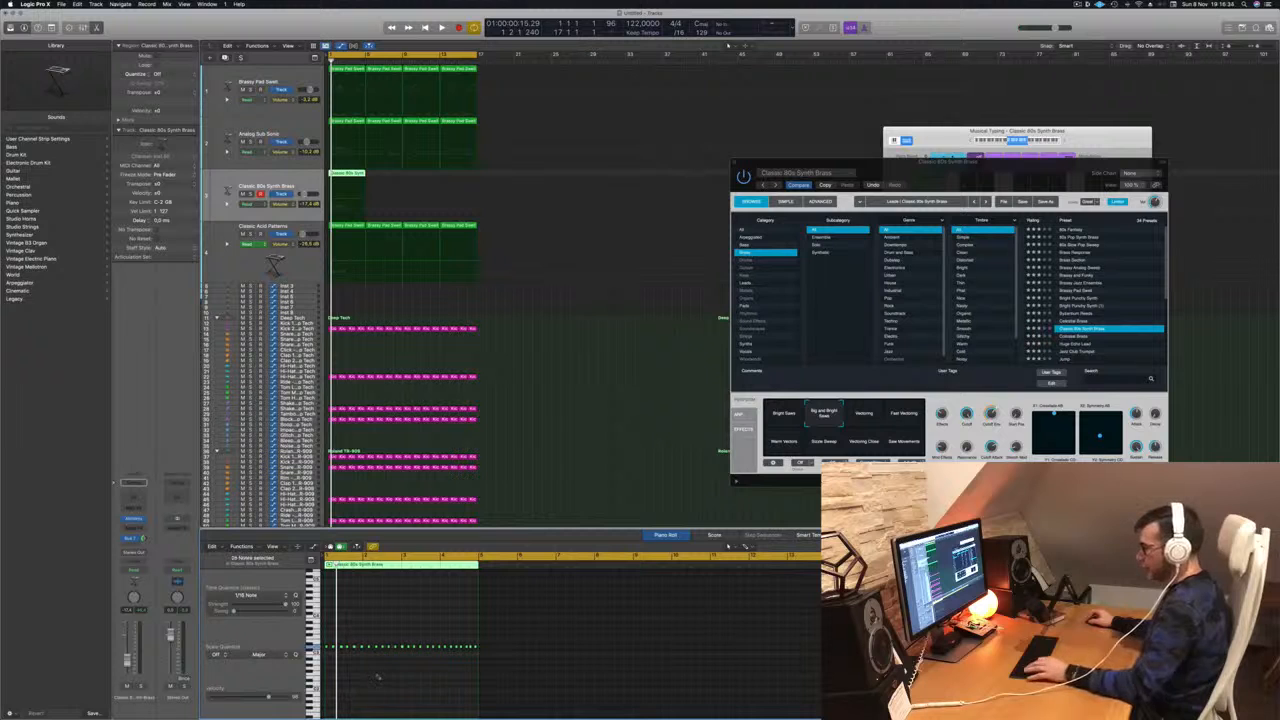
Play the moved brass part against the other tracks, checking its notes in the Piano Roll, and raise the brass track's volume slightly.
key(space)
scroll(377, 676, right, 3)
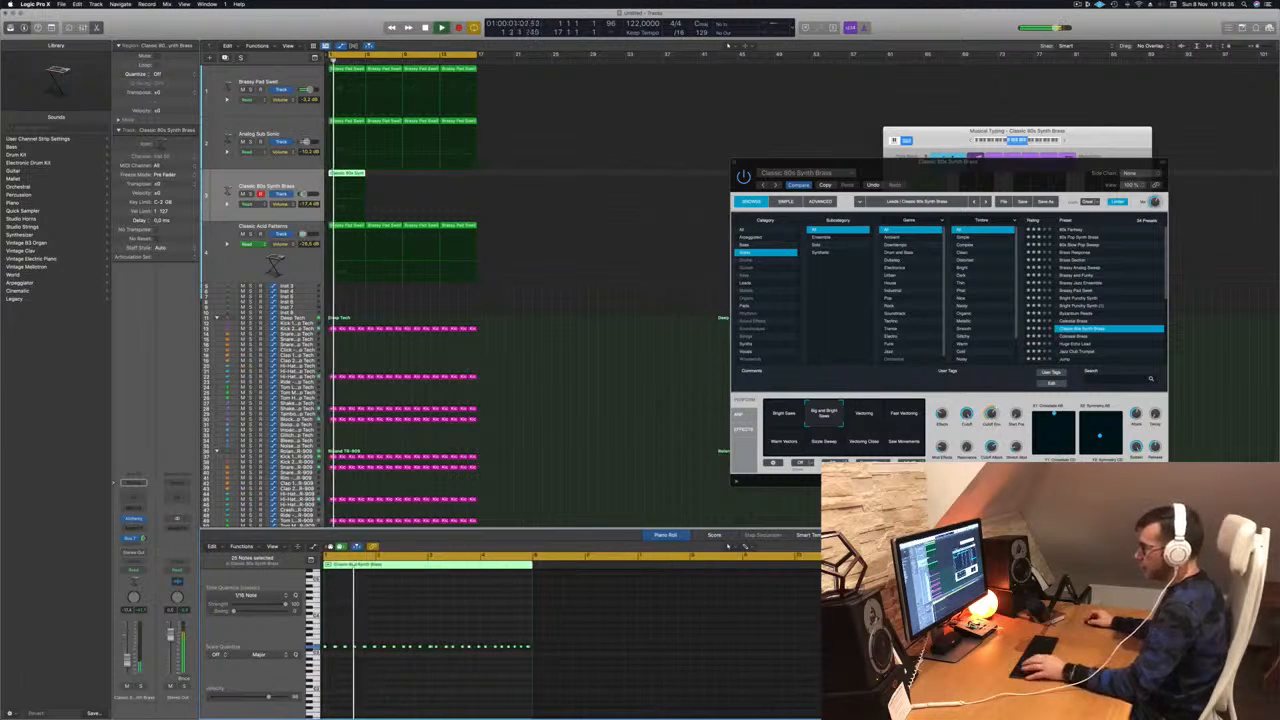
key(space)
key(space)
scroll(380, 692, right, 4)
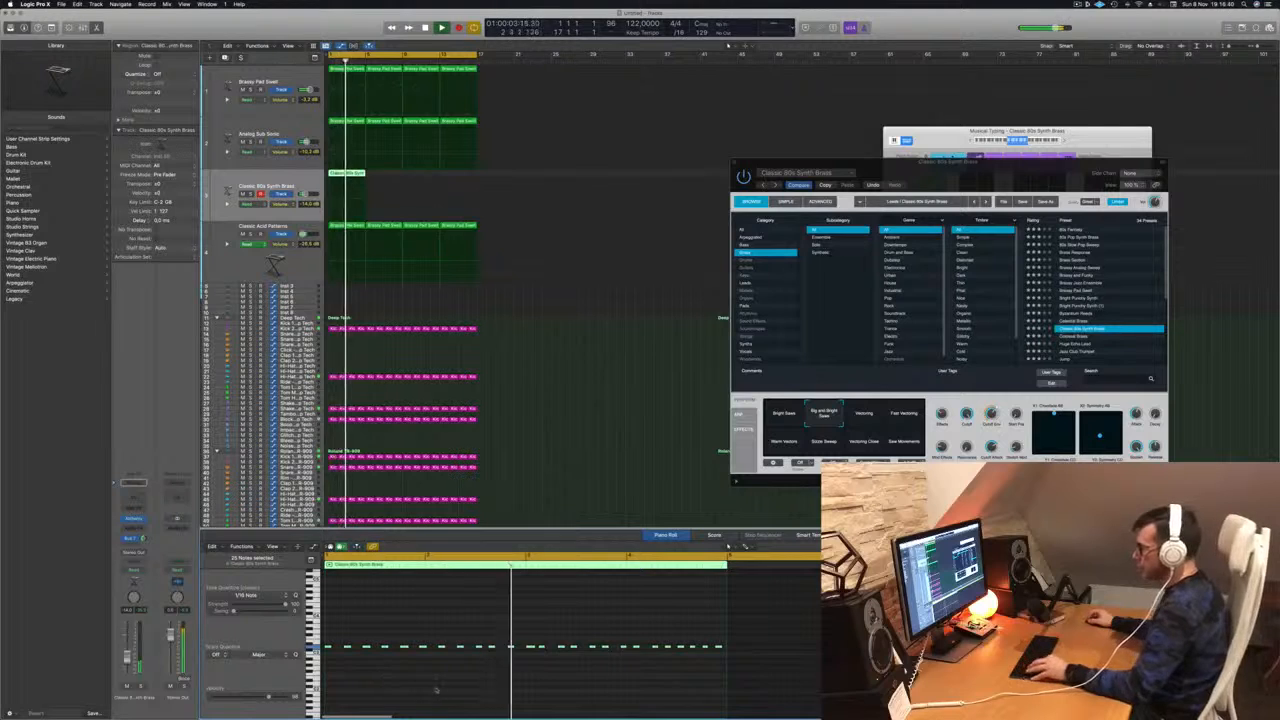
key(super+Left)
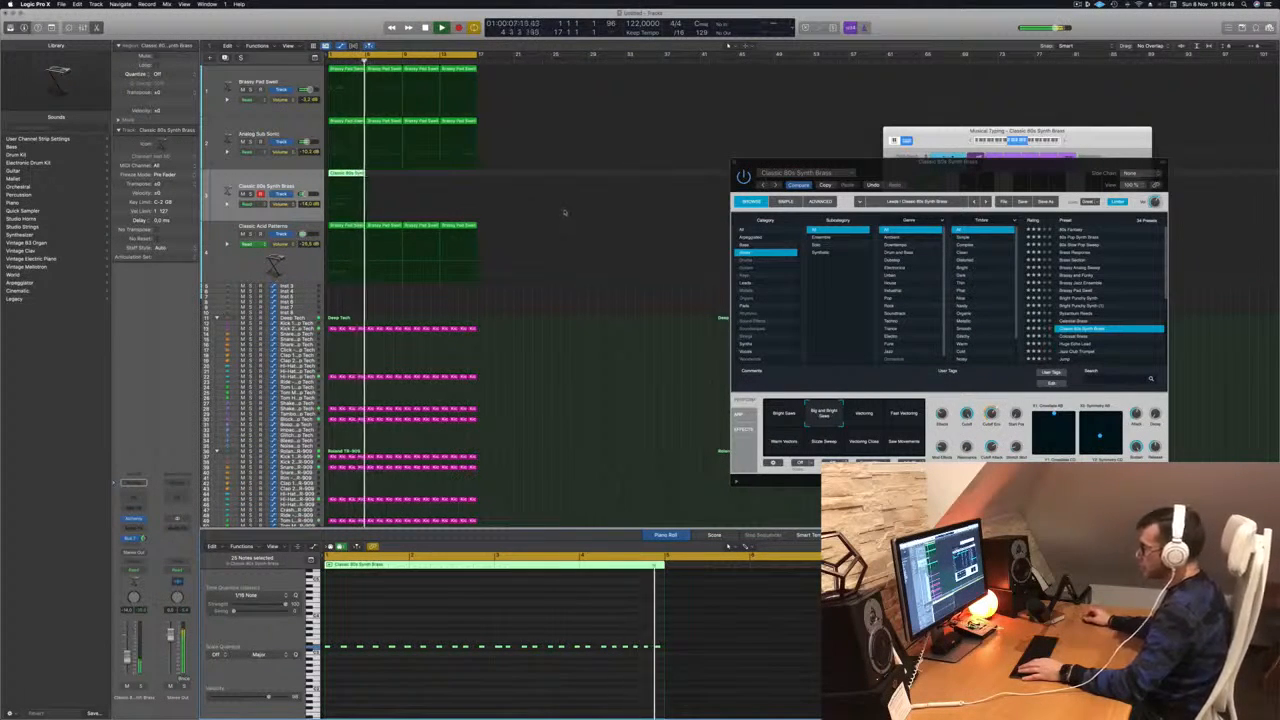
Copy the four-bar brass region repeatedly until it fills the track up to bar 17 and replay from the start.
key(space)
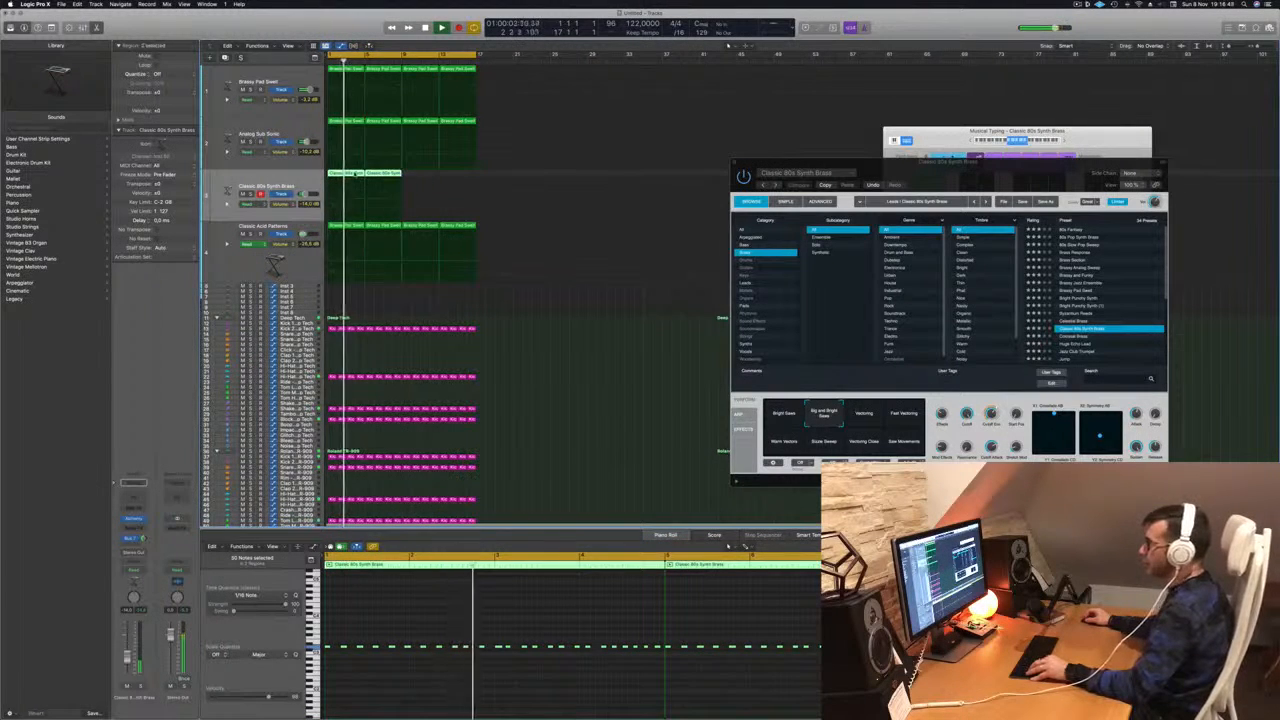
drag(354, 174, 429, 177)
key(Return)
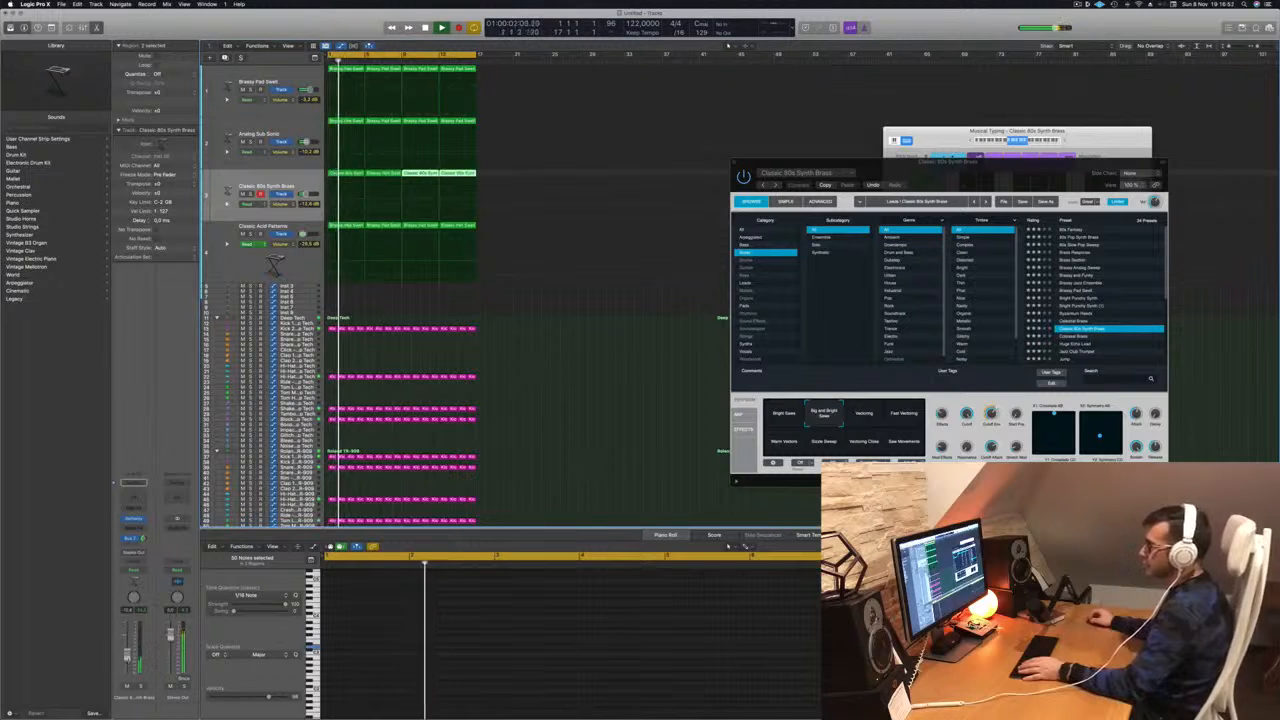
Move the Alchemy window aside, close the Musical Typing keyboard and restart playback from the beginning.
drag(912, 162, 716, 158)
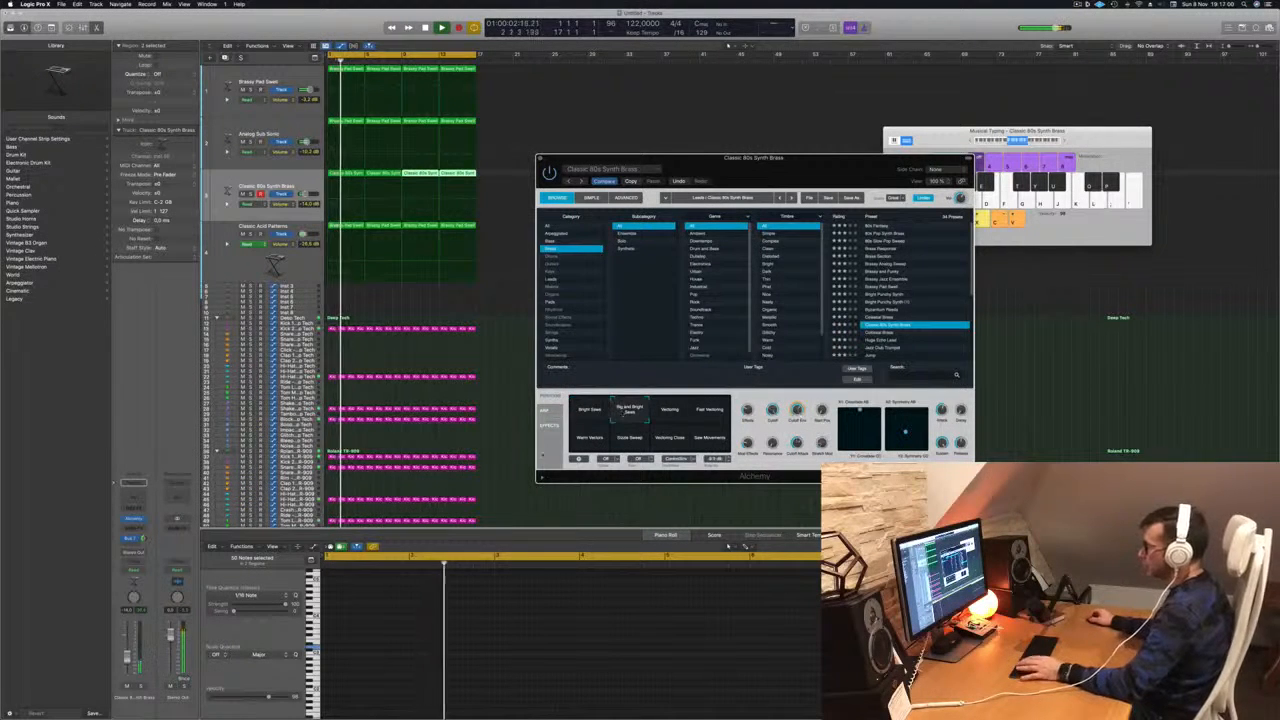
key(super+w)
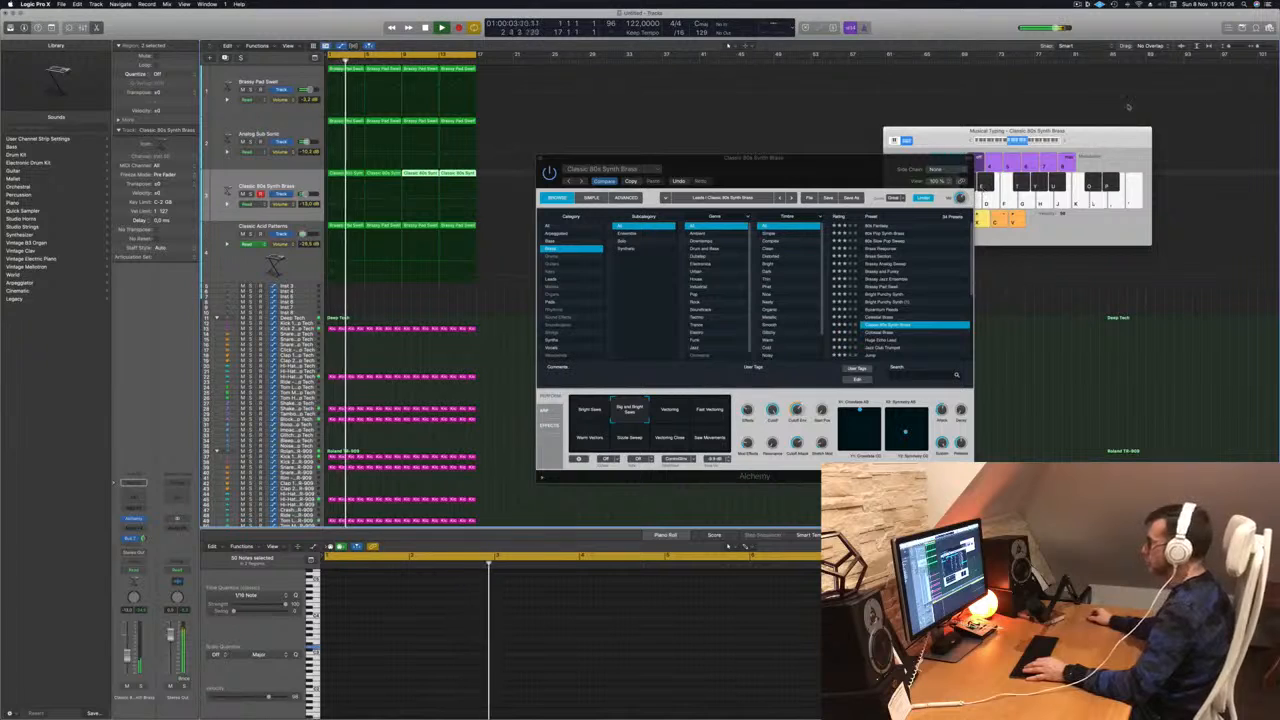
click(1110, 138)
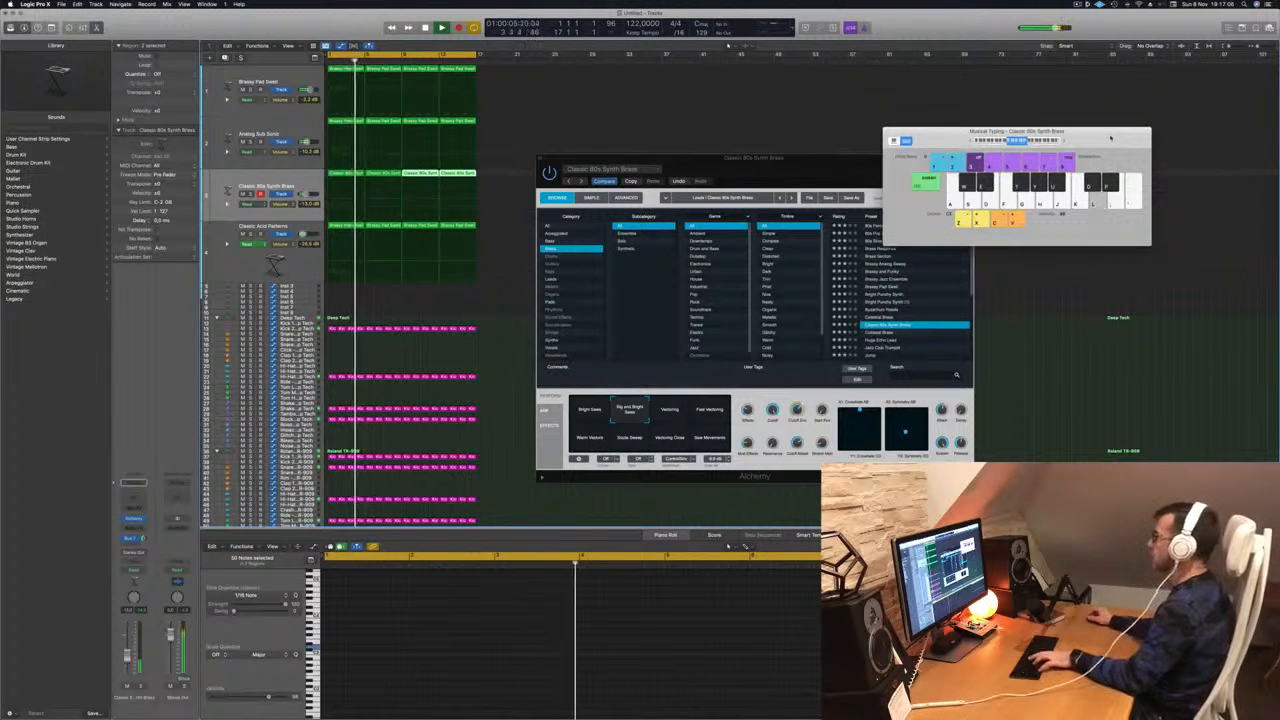
key(super+k)
key(Return)
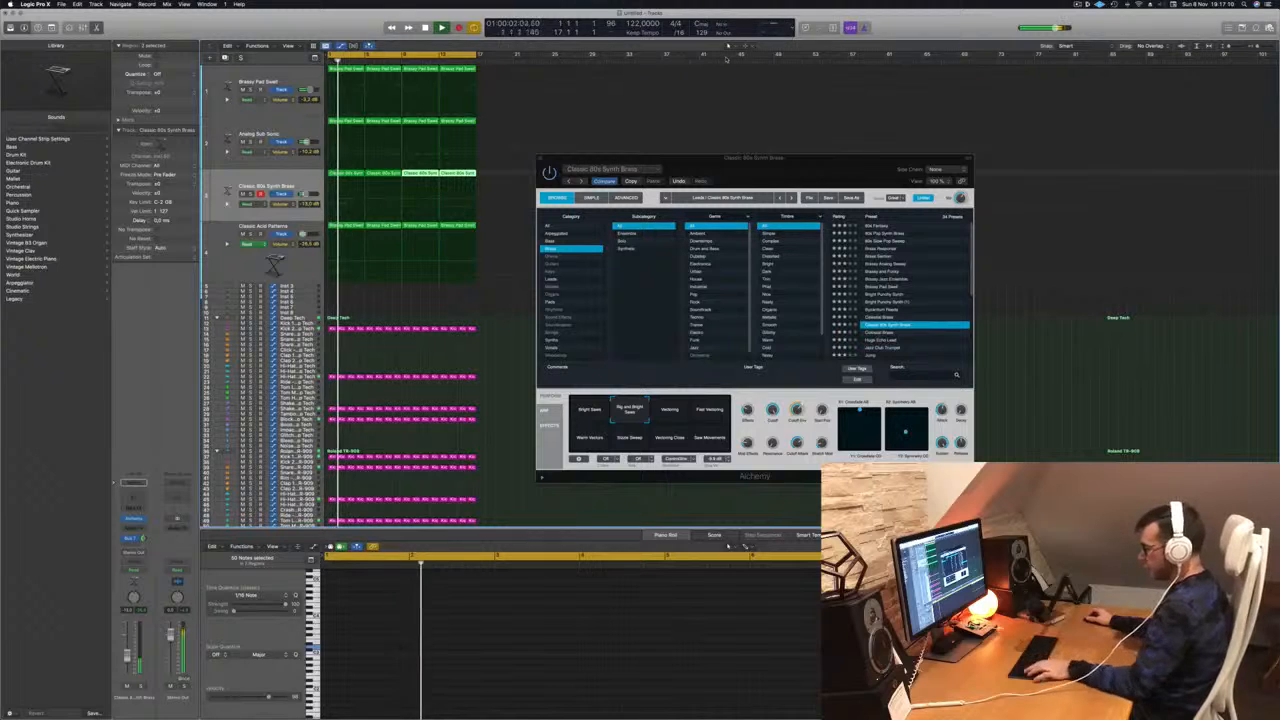
Insert a Compressor on the Classic 80s Synth Brass channel in the Mixer and listen to that track soloed briefly.
key(x)
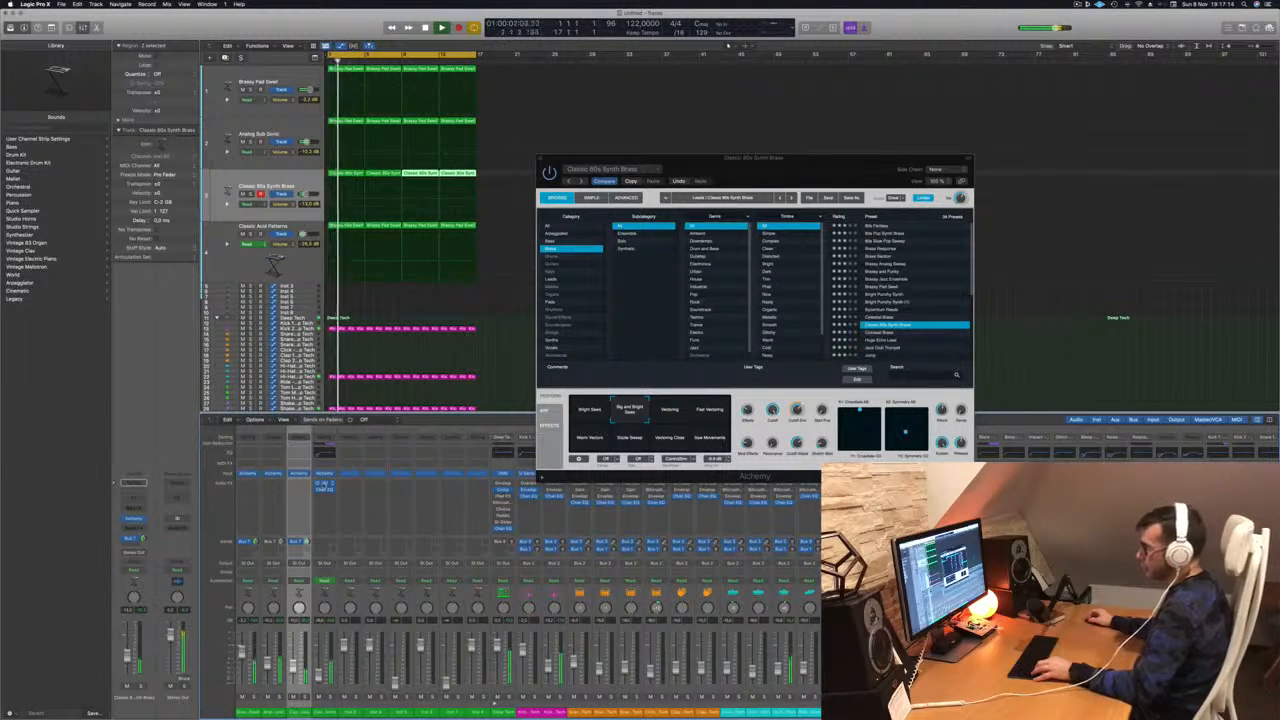
click(297, 487)
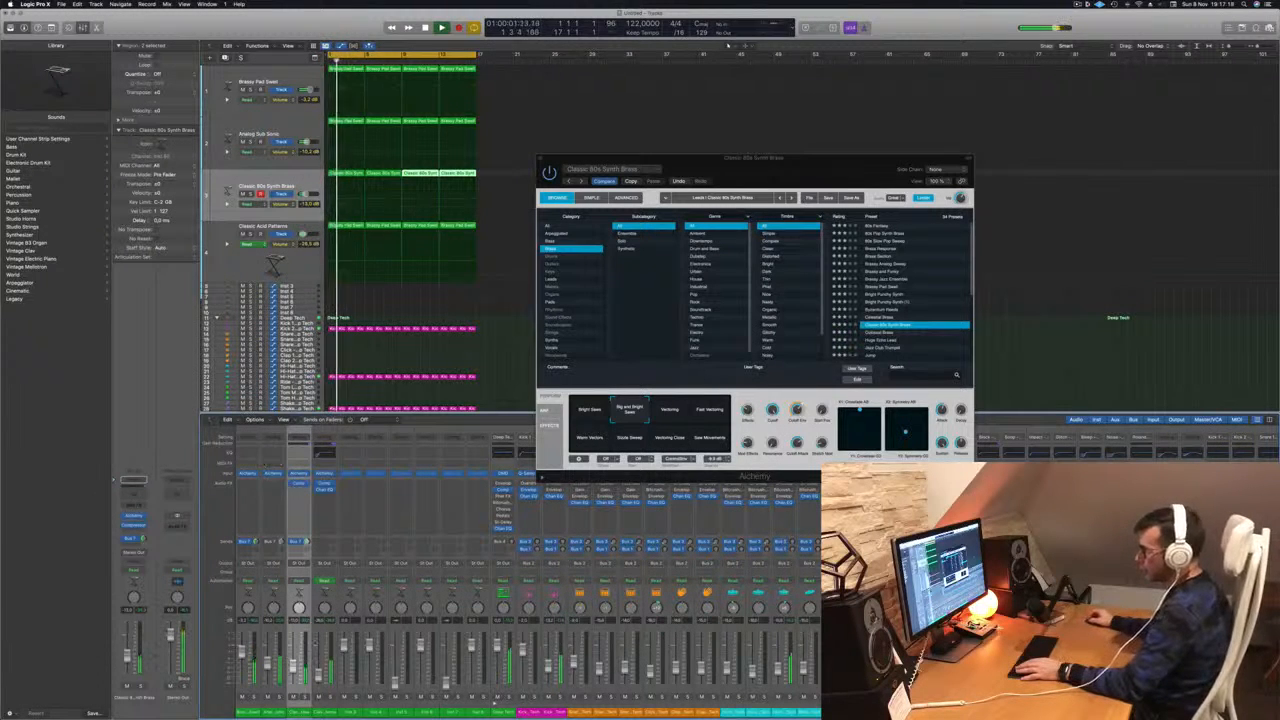
key(s)
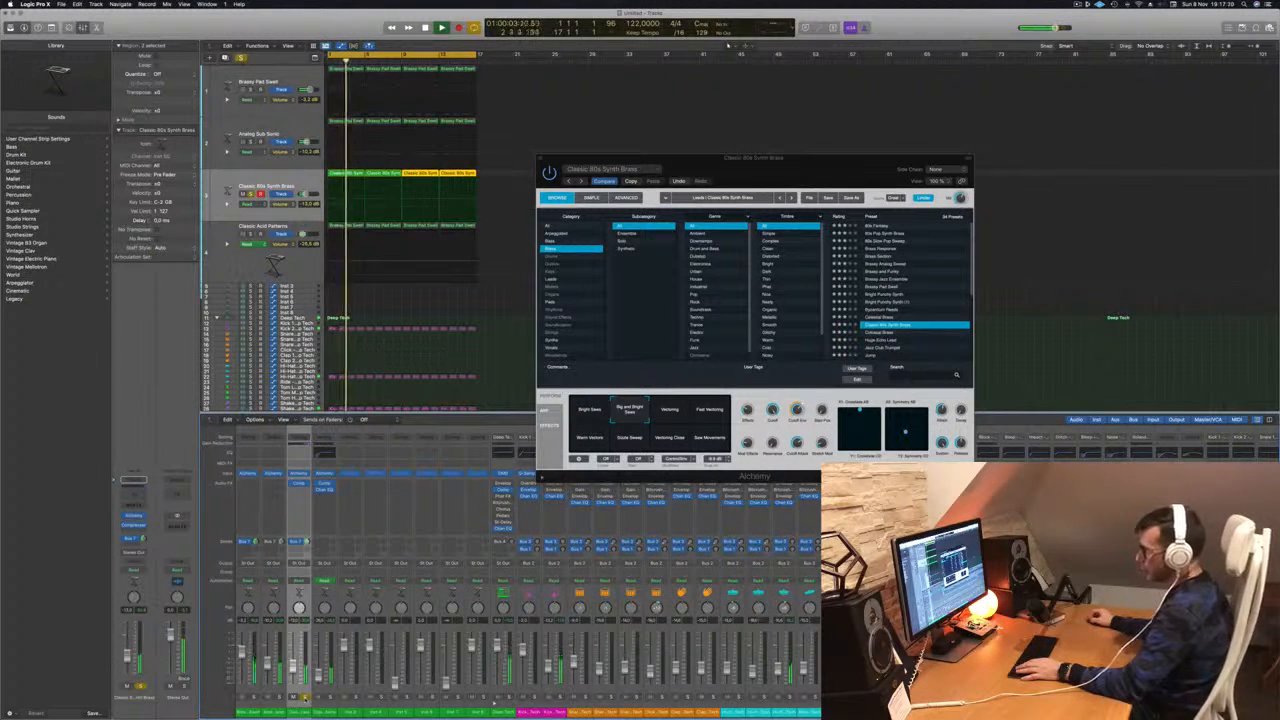
key(s)
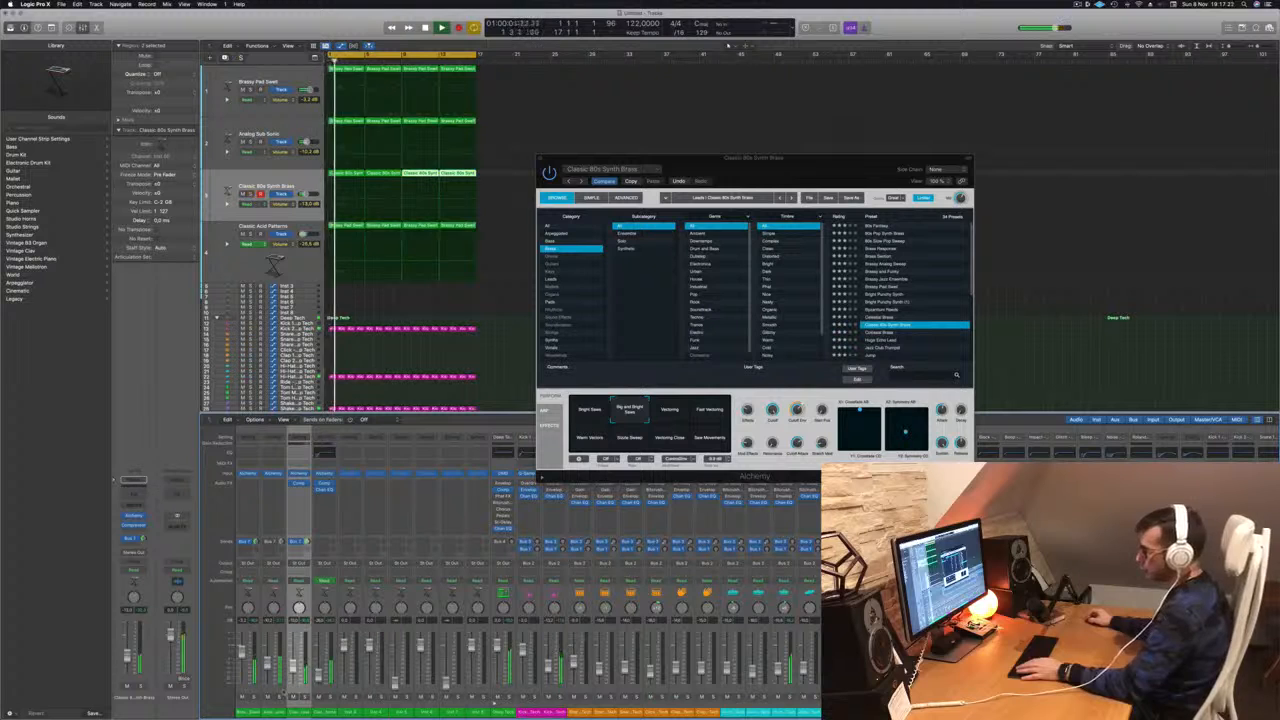
Solo the Analog Sub Sonic and Brassy Pad Swell channels in turn and insert a Compressor on each.
key(ctrl+s)
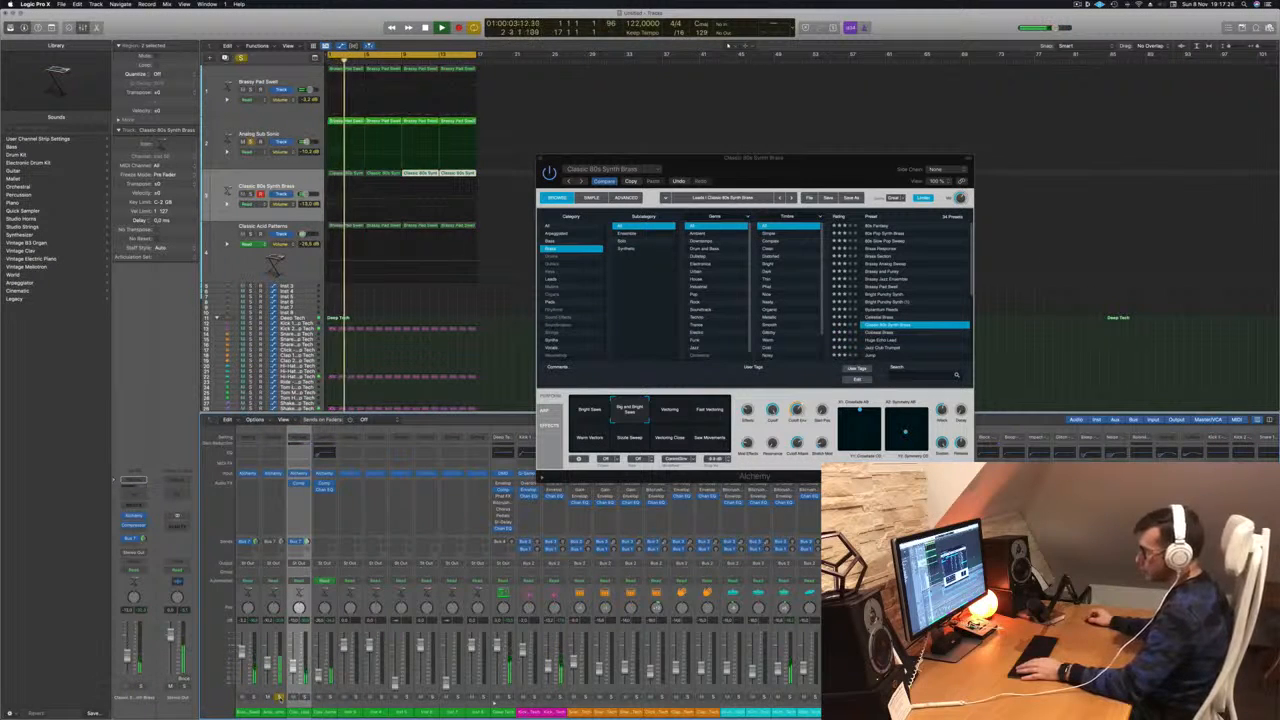
click(279, 697)
key(space)
key(space)
click(254, 697)
click(254, 697)
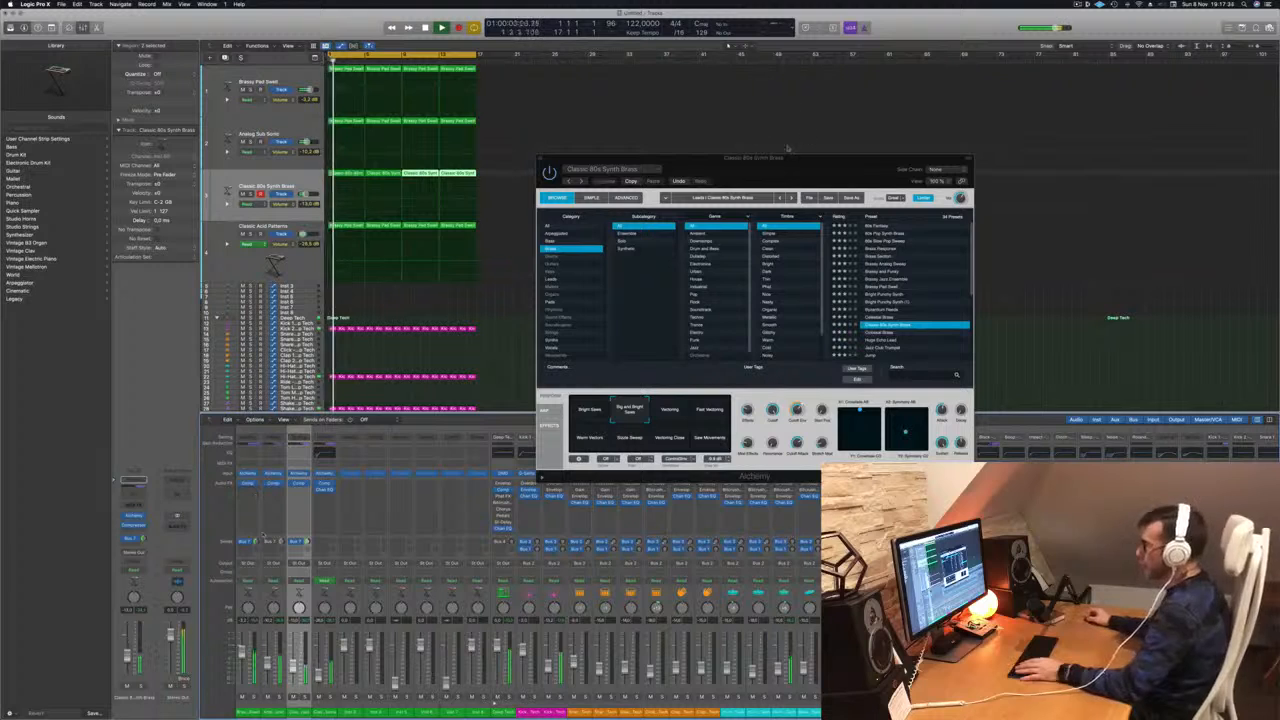
Lower the Brassy Pad Swell track's volume slightly and close the Alchemy window of the Classic 80s Synth Brass.
drag(771, 166, 861, 182)
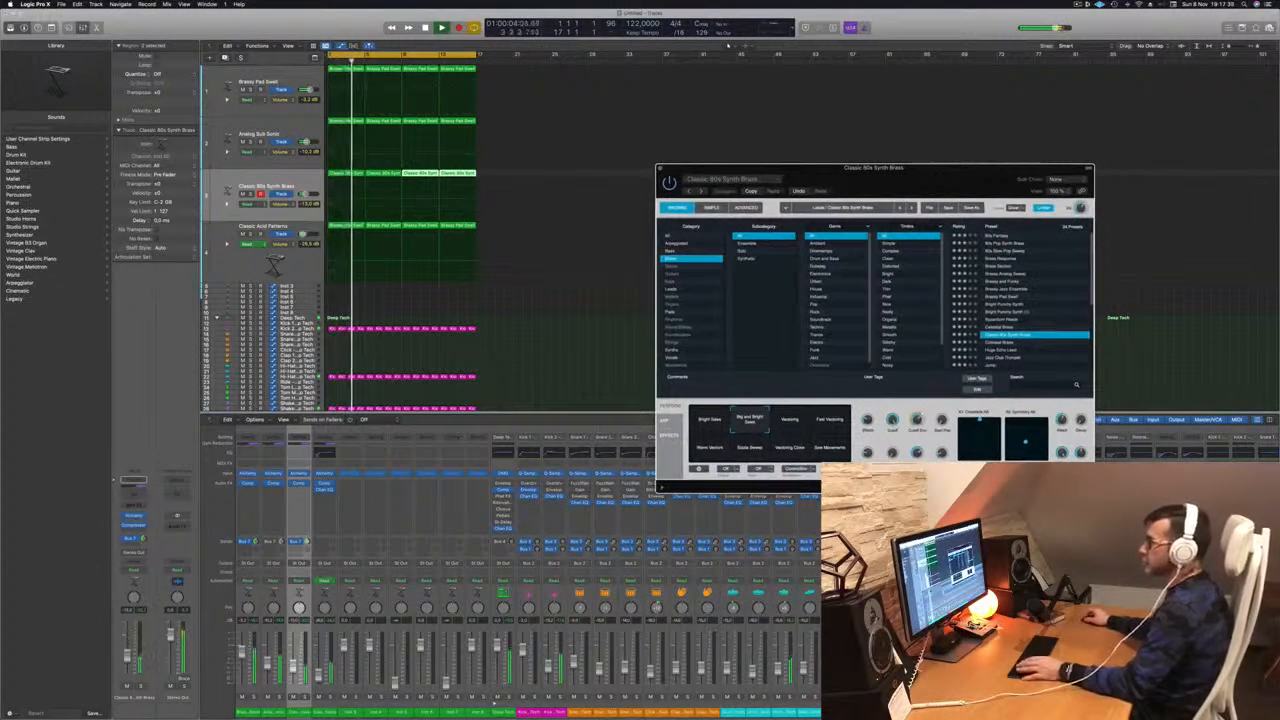
click(258, 82)
key(Return)
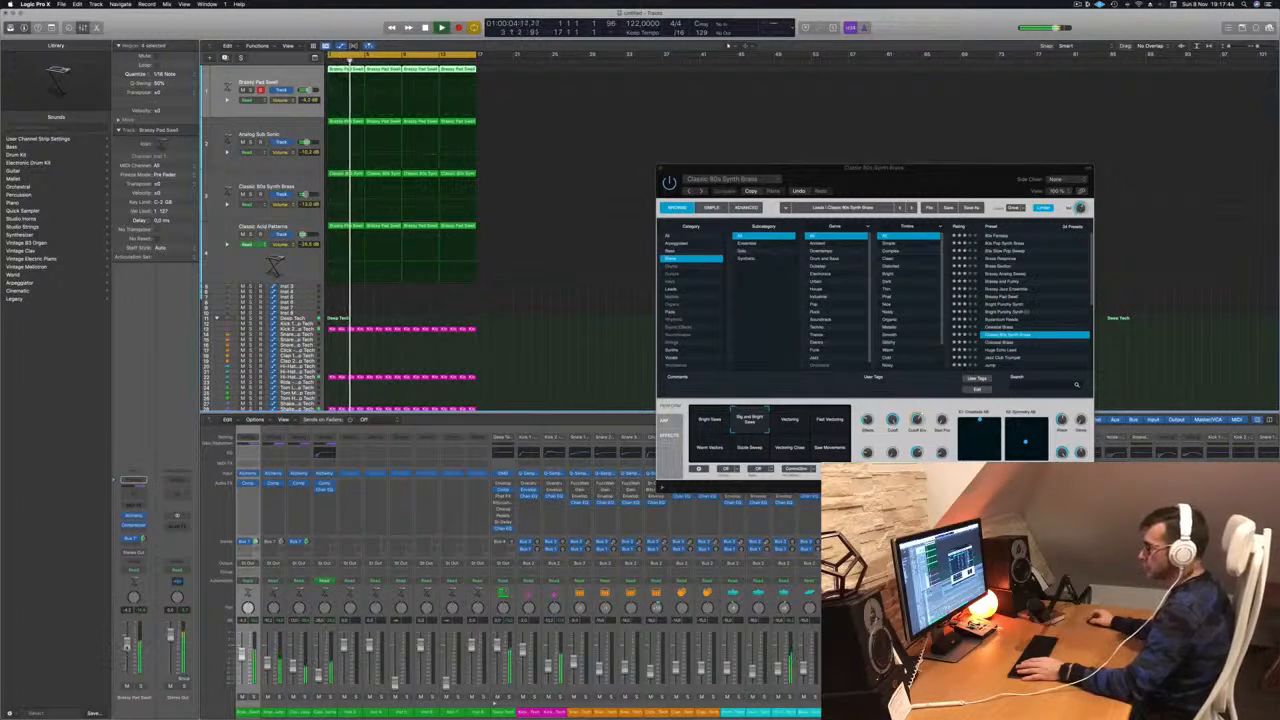
drag(896, 177, 874, 176)
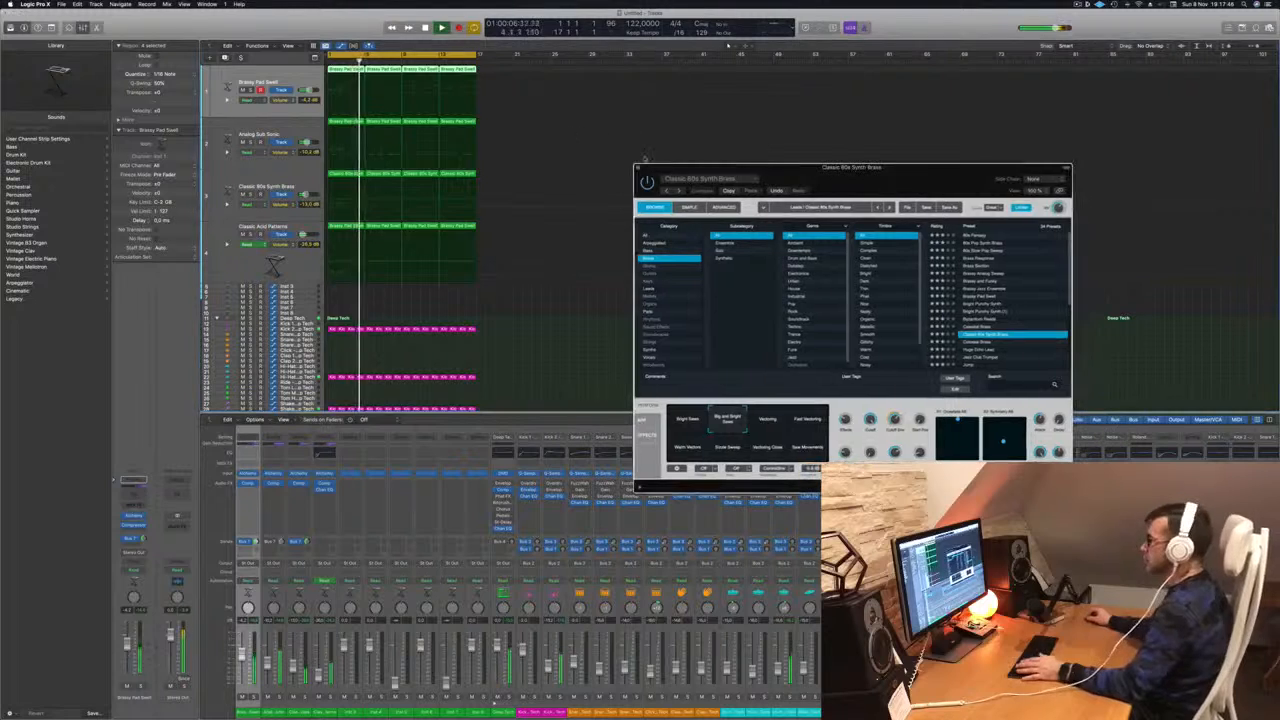
click(638, 169)
Compare the Classic 80s Synth Brass soloed and in the mix, and set its track volume to -14.4 dB.
key(super+Right)
key(super+Right)
key(super+Right)
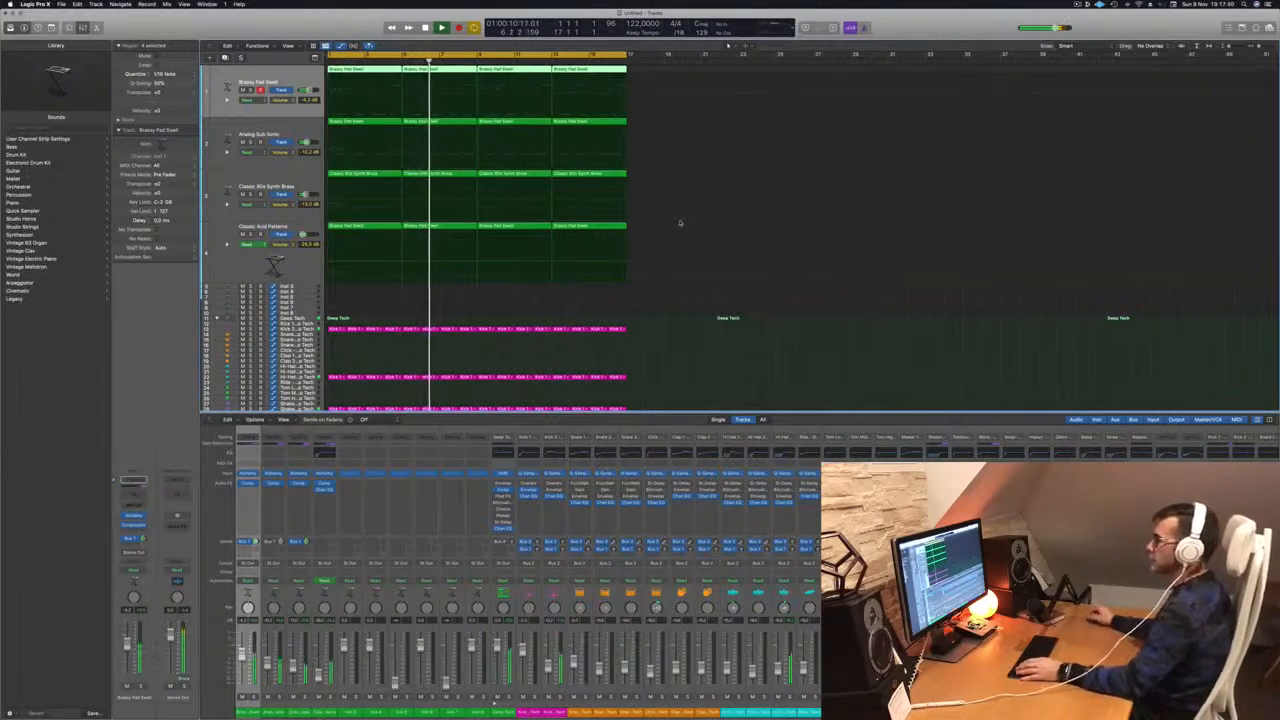
click(250, 194)
click(250, 194)
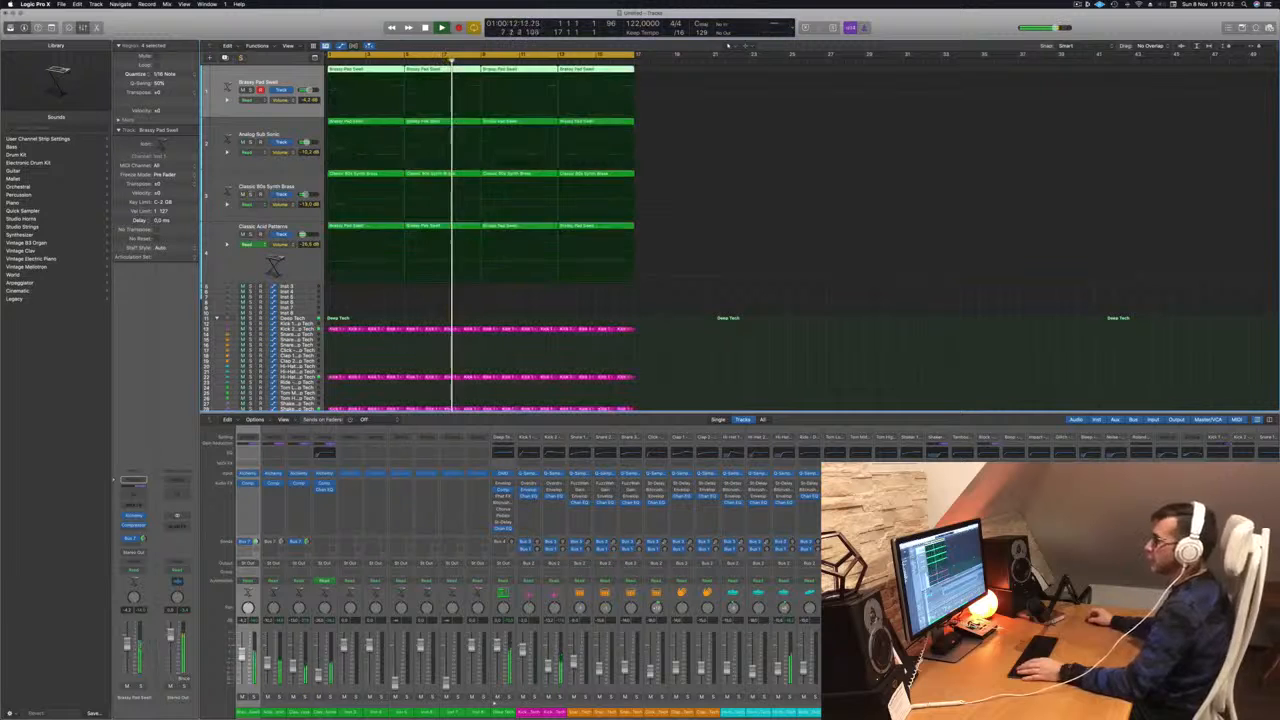
key(space)
drag(304, 194, 301, 194)
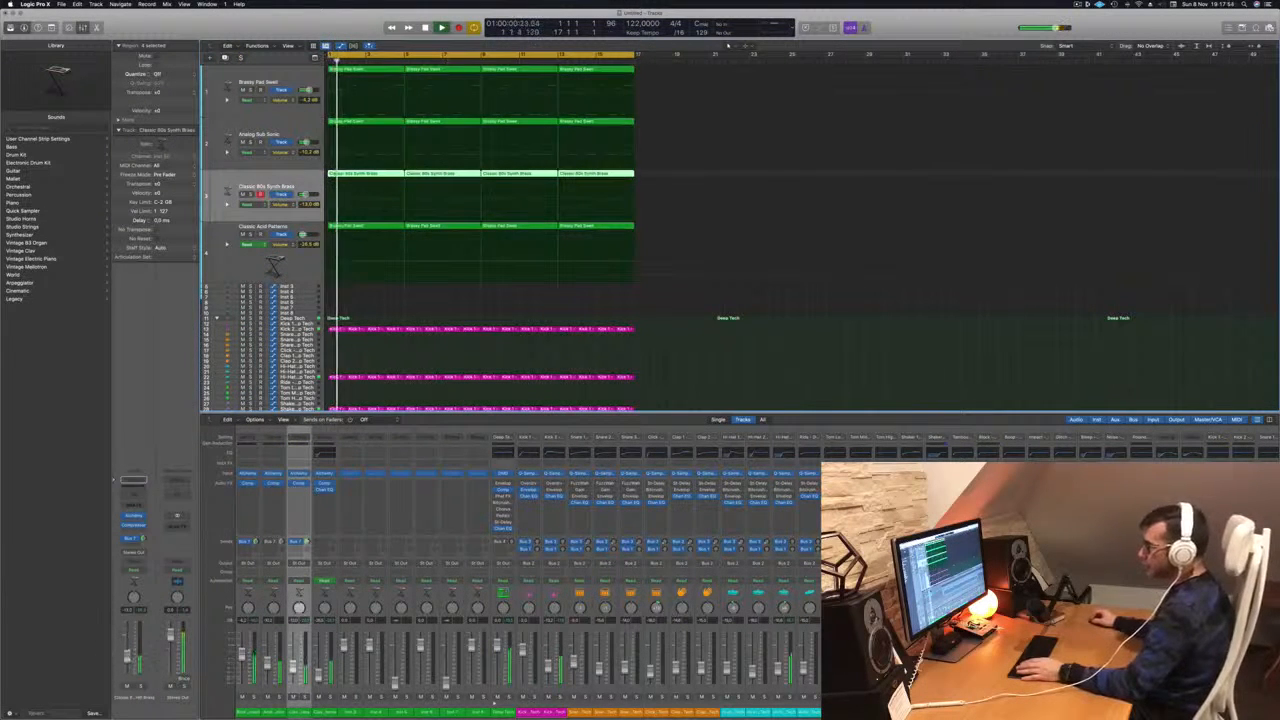
key(space)
key(space)
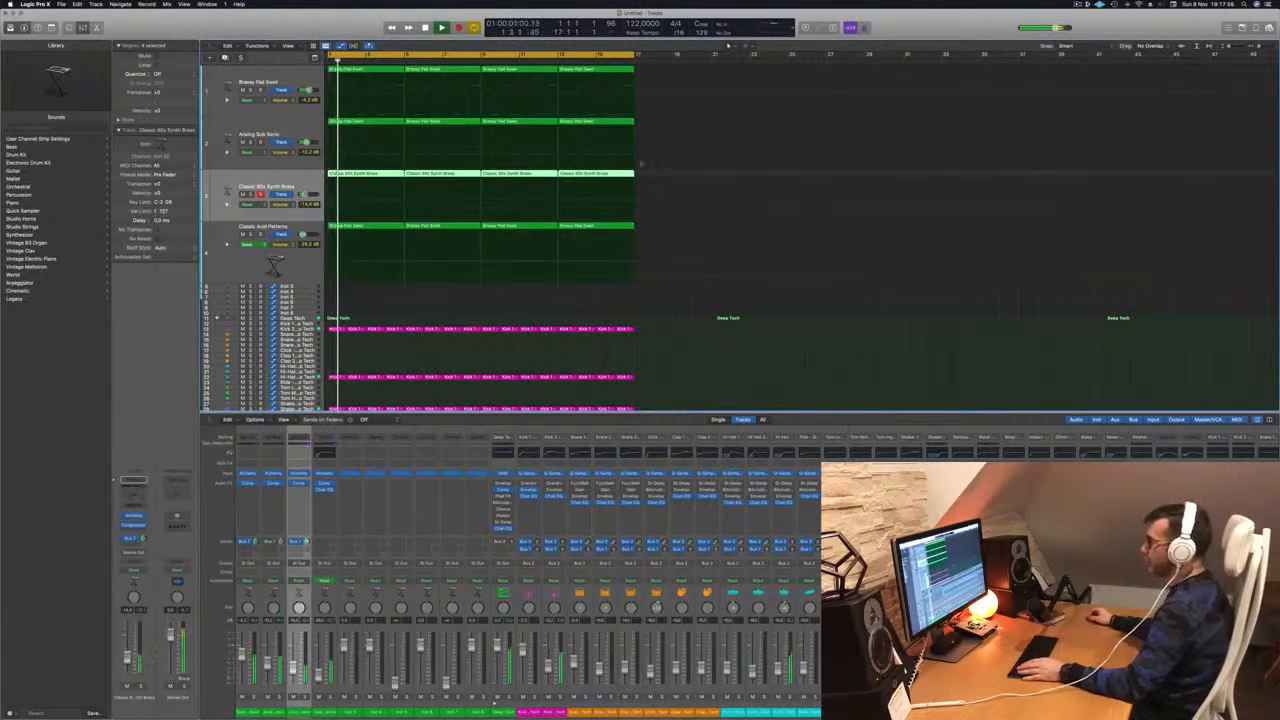
Try all Classic 80s Synth Brass notes an octave higher, transpose them to an octave below their original pitch and replay from the start.
key(p)
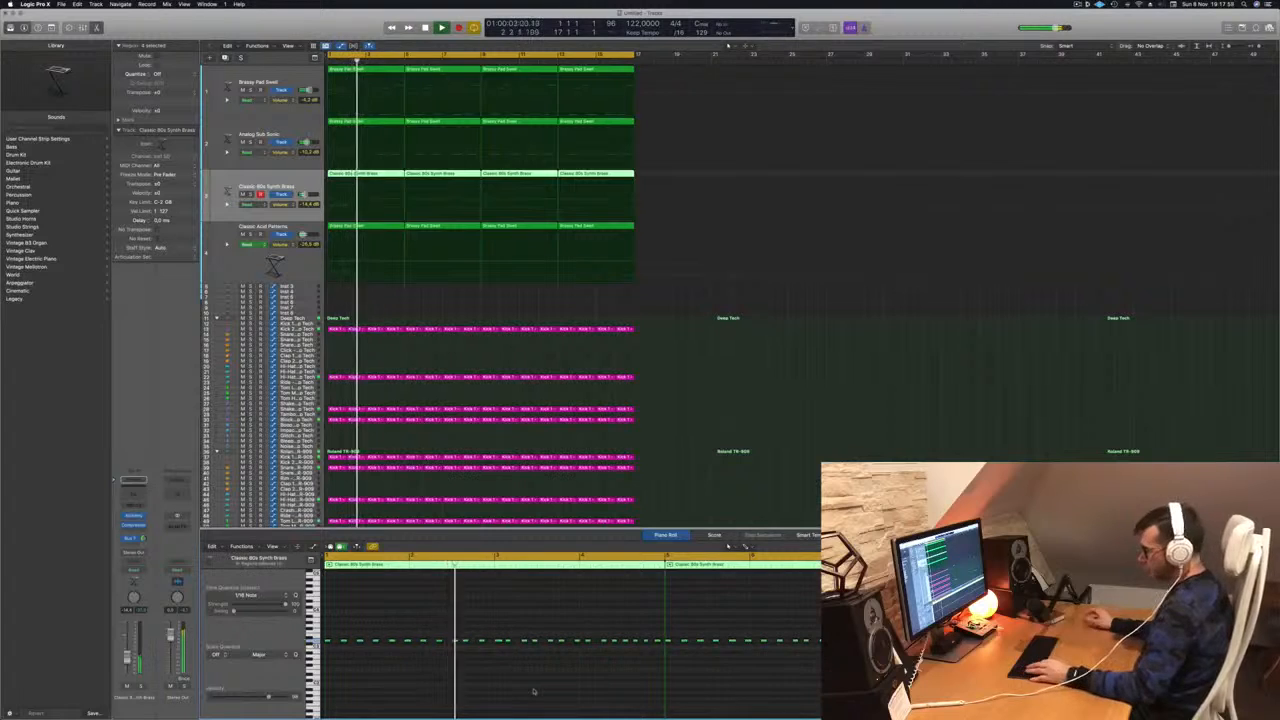
key(alt+shift+Up)
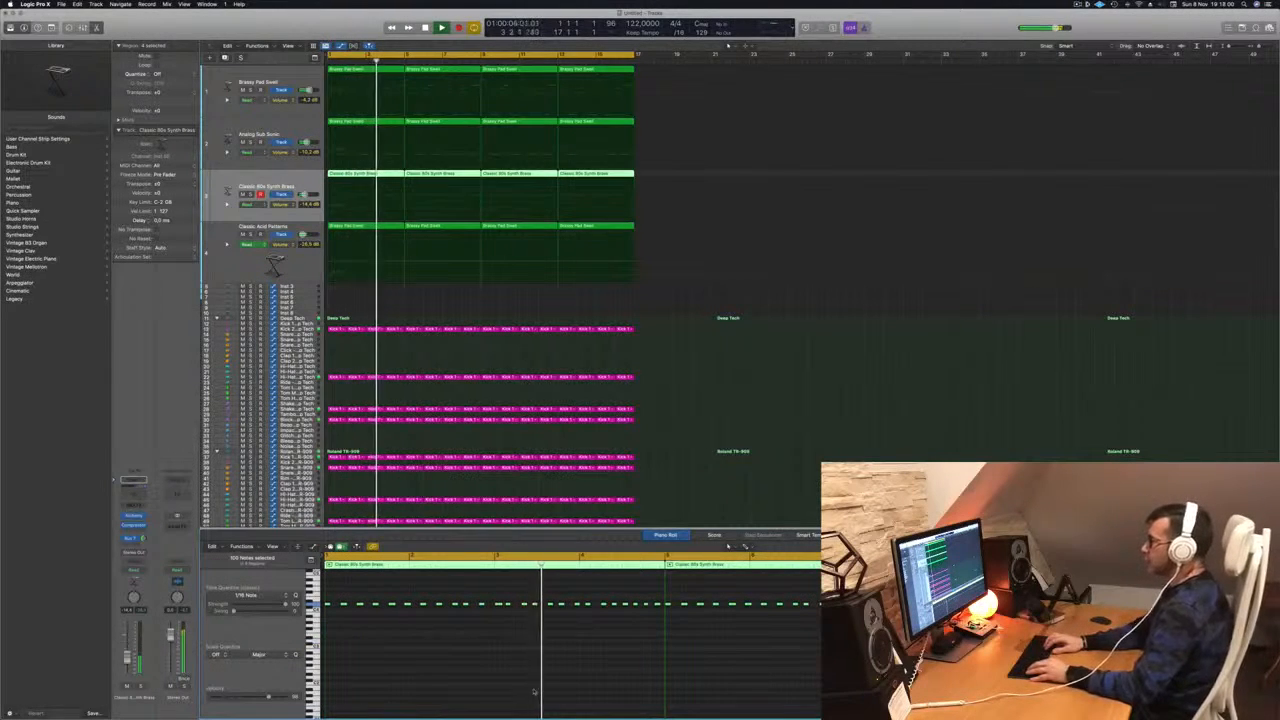
scroll(533, 690, up, 4)
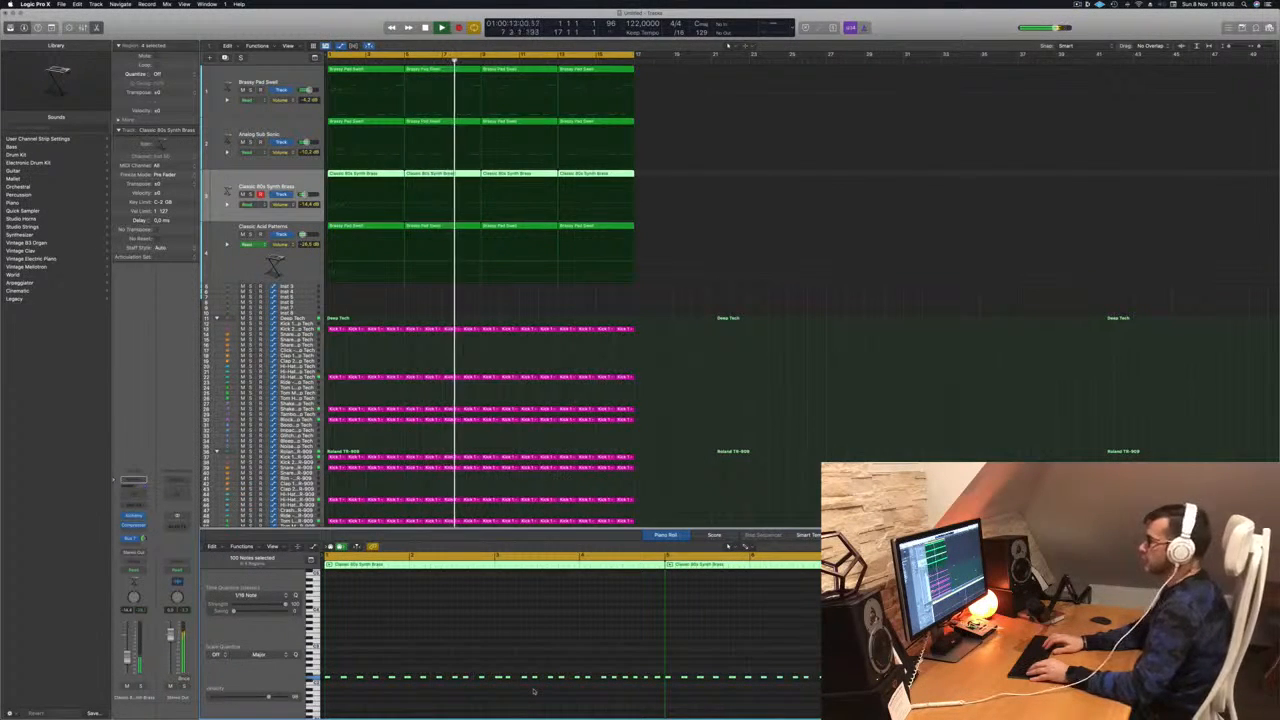
key(Return)
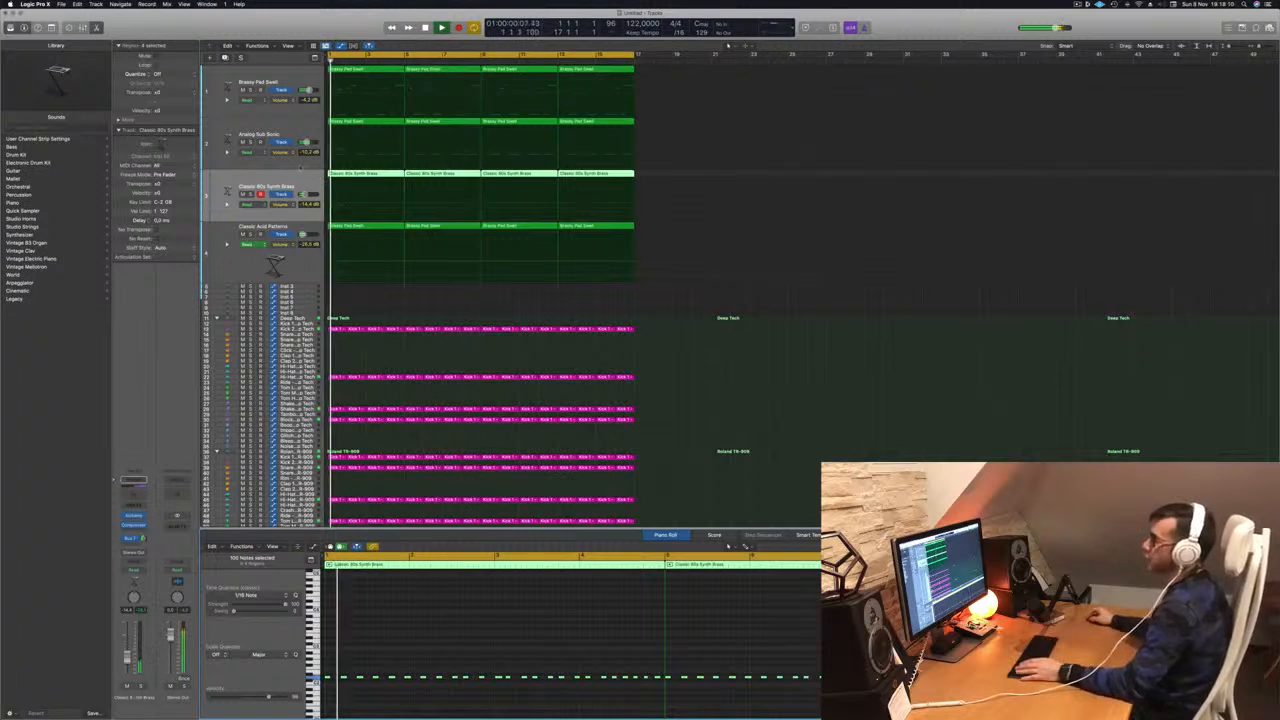
Duplicate the Classic 80s Synth Brass track with its settings and copy its four regions onto the duplicate.
key(super+d)
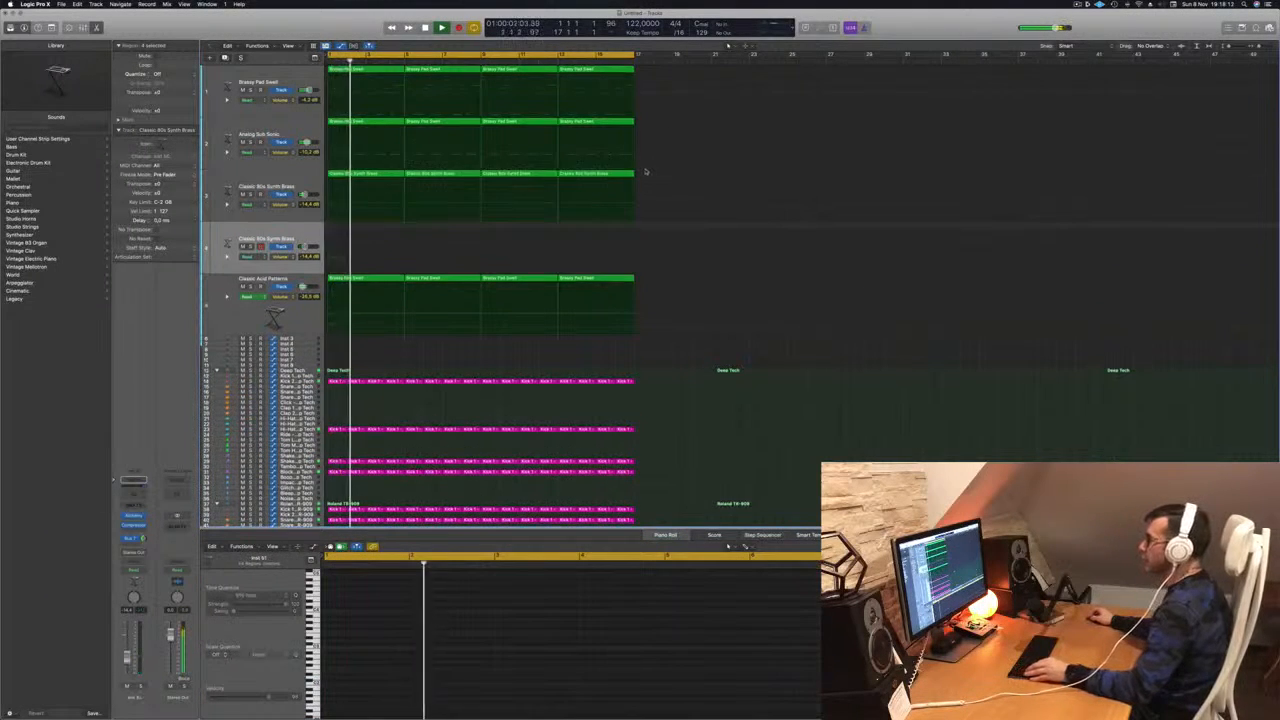
drag(360, 178, 362, 237)
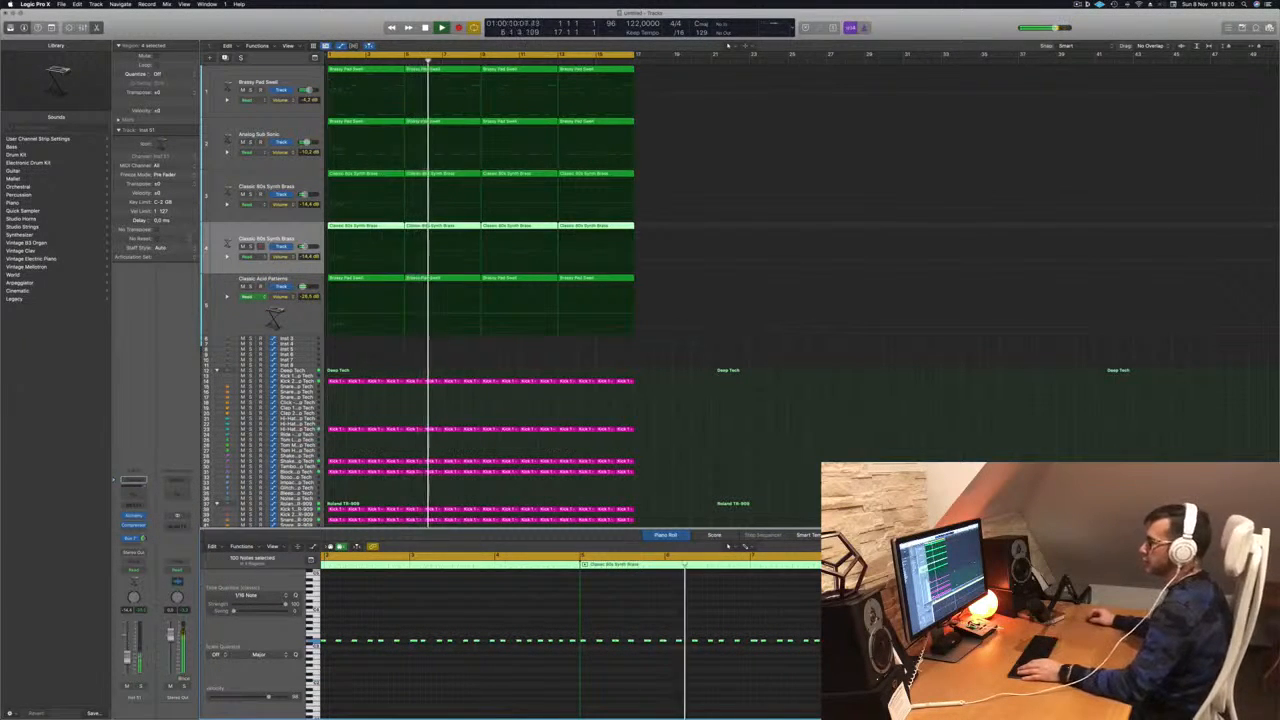
Compare the two Classic 80s Synth Brass layers by muting and soloing each one in turn during playback.
click(242, 194)
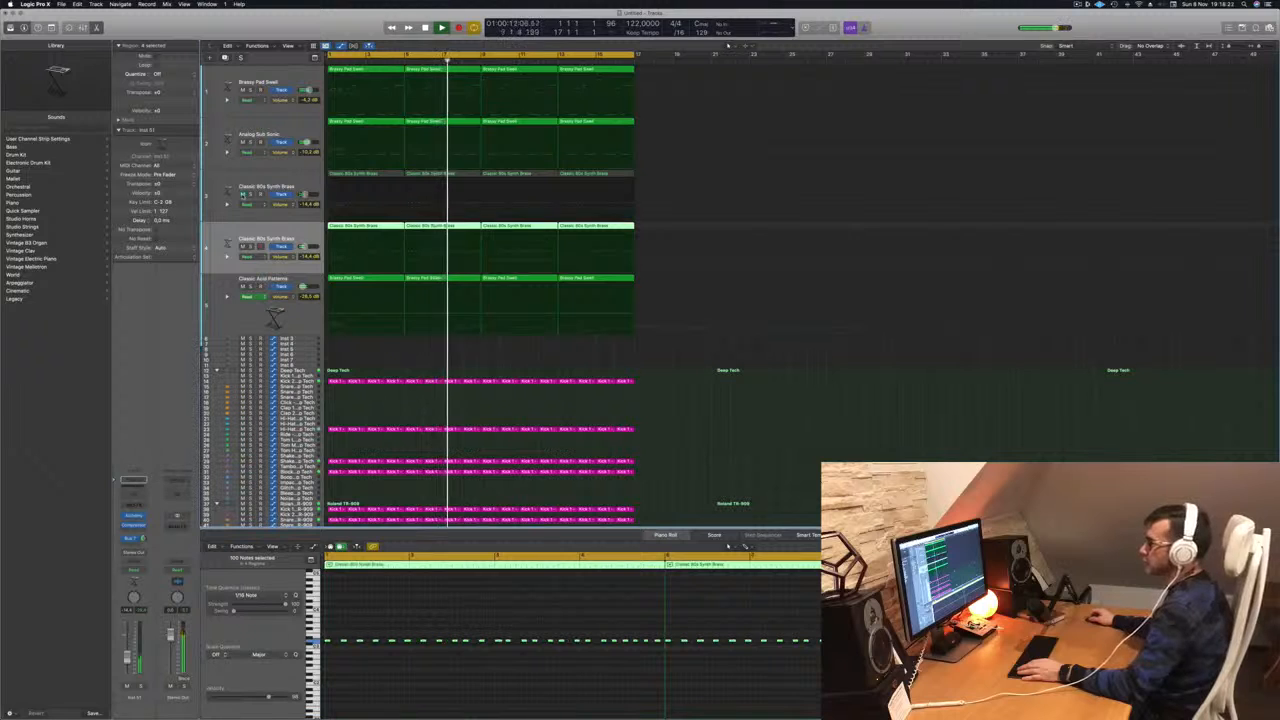
click(242, 194)
click(242, 246)
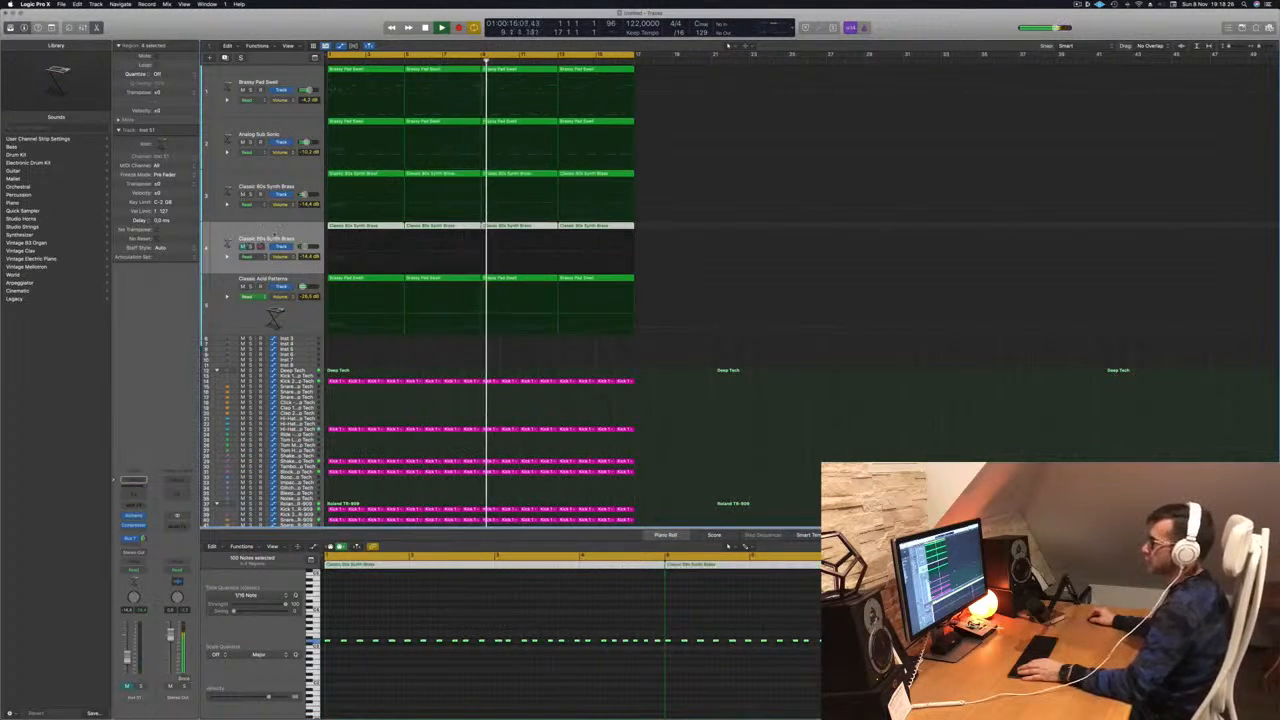
click(250, 195)
click(250, 195)
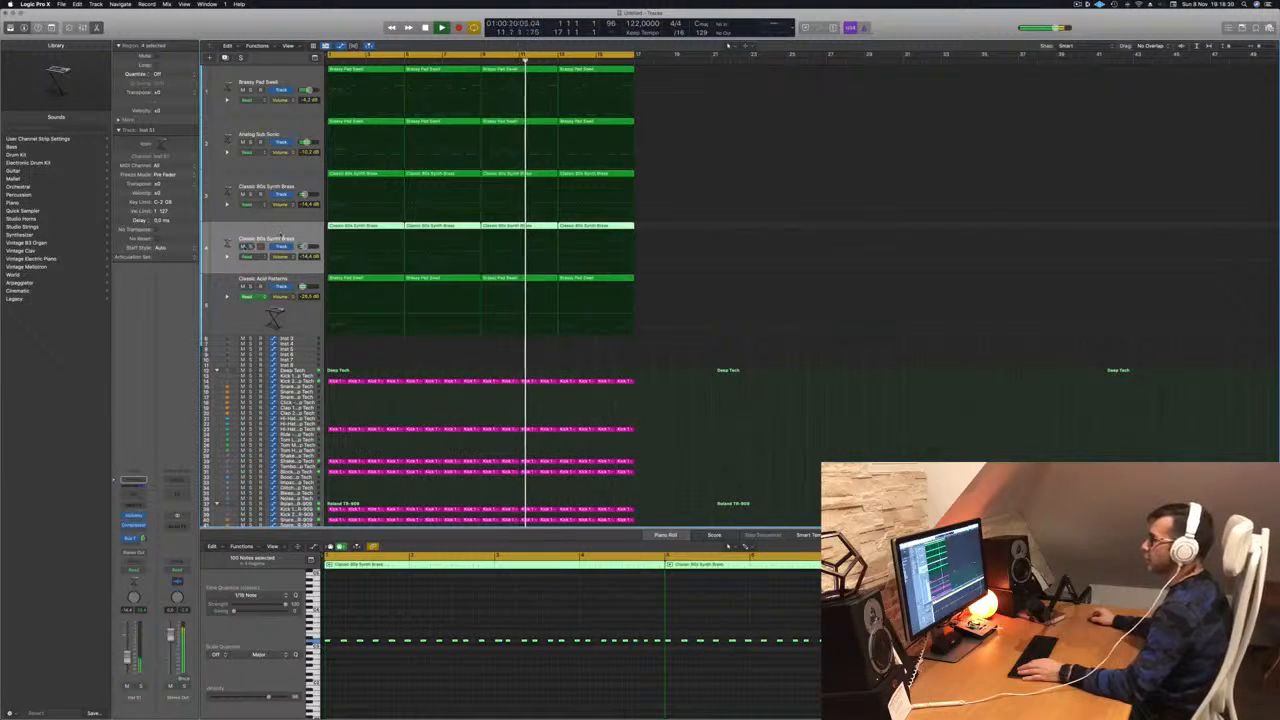
click(250, 246)
click(250, 246)
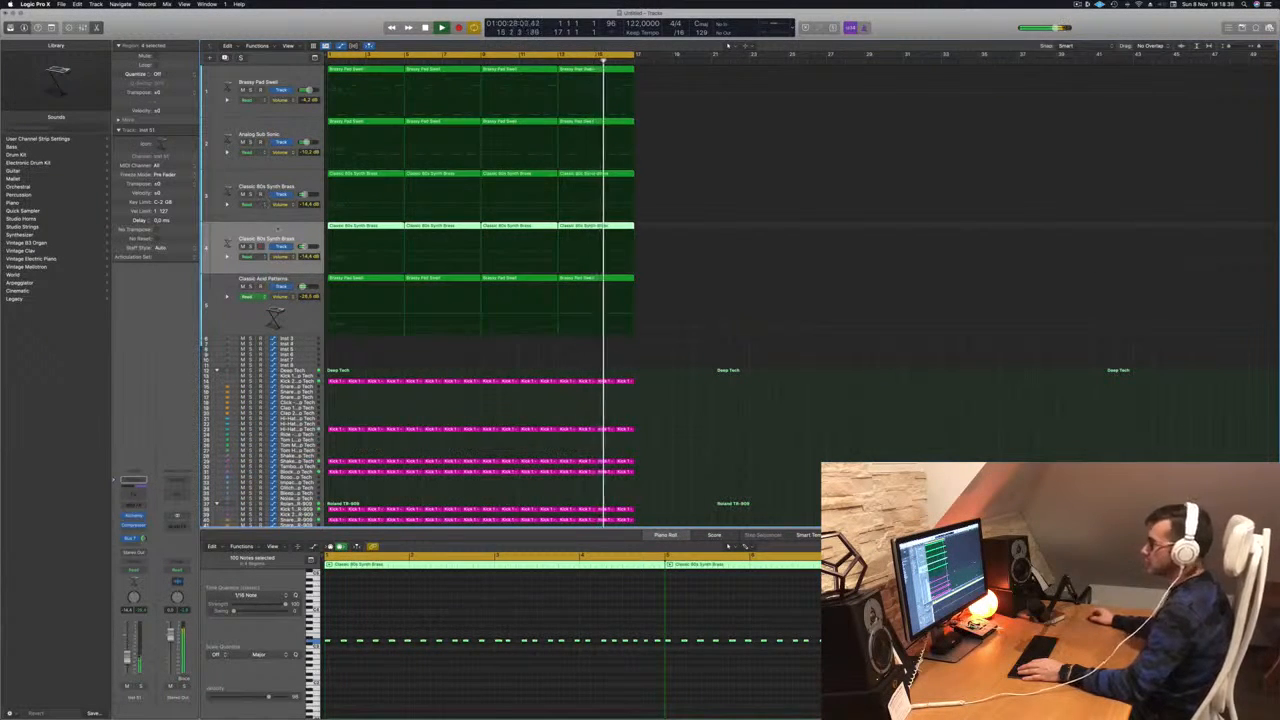
Replay the loop from the start, compare the two Classic 80s Synth Brass layers and lower both track volumes slightly.
key(space)
key(space)
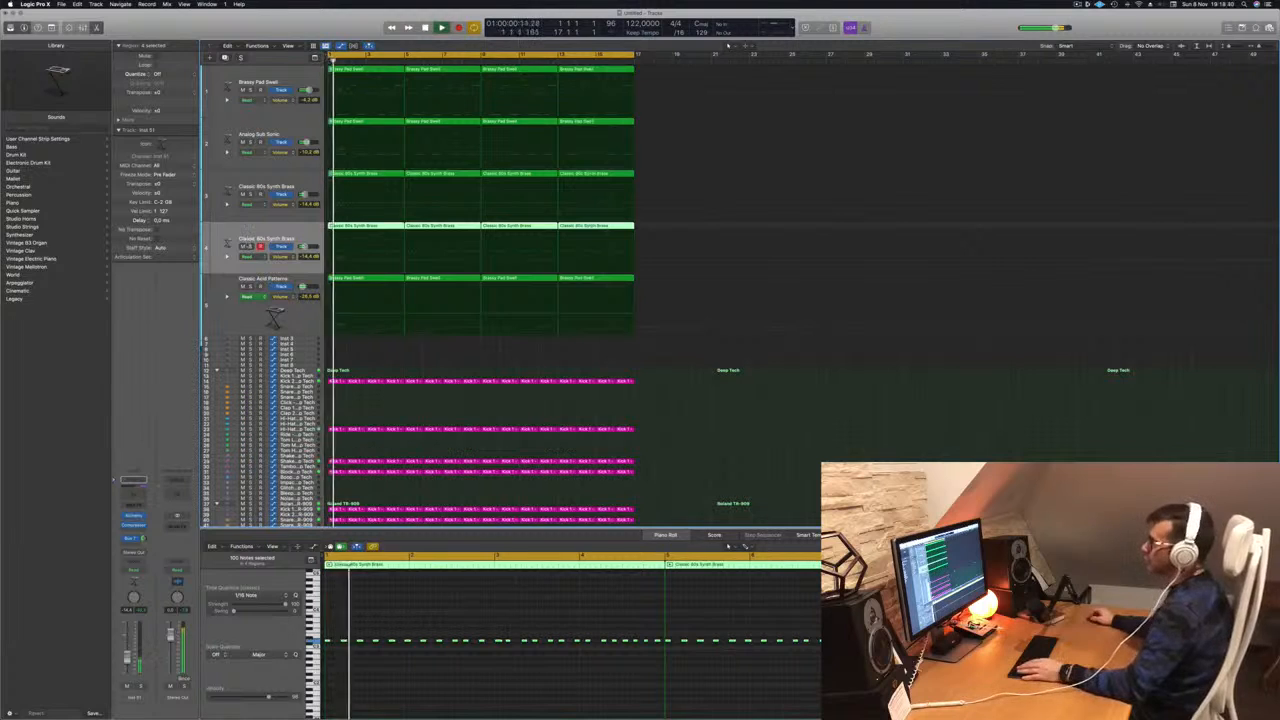
click(242, 246)
key(ctrl+m)
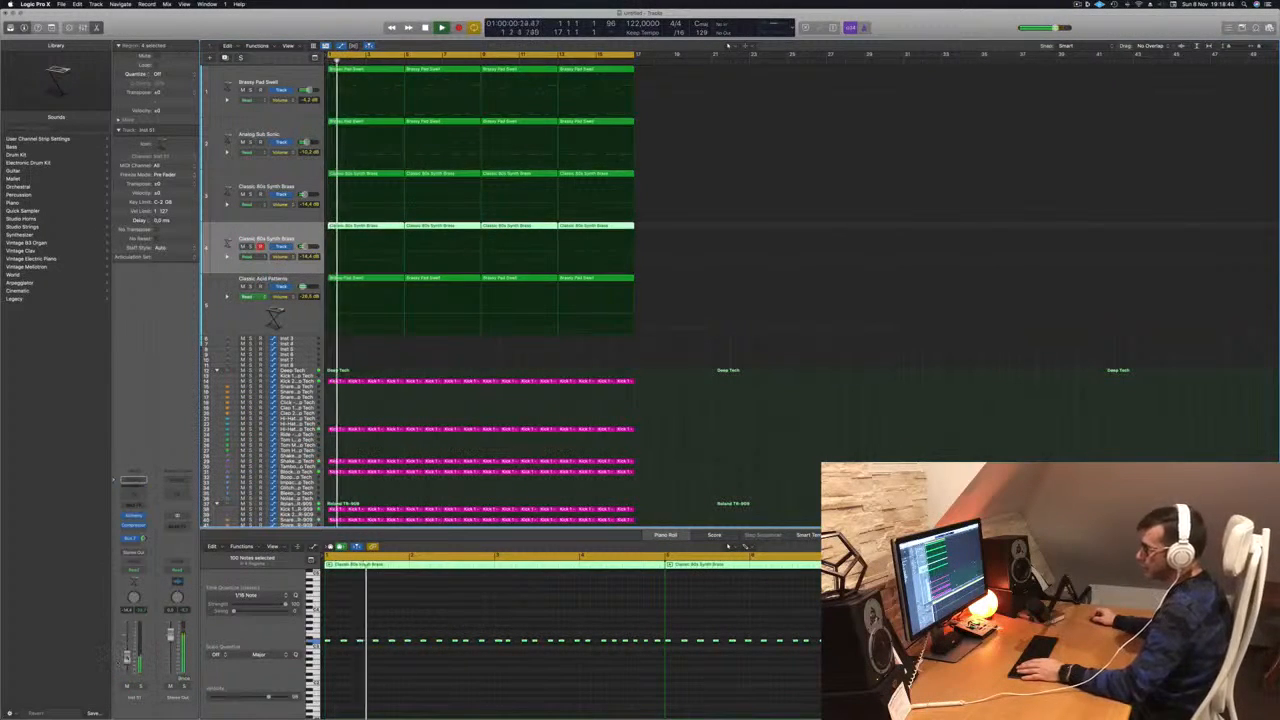
click(262, 188)
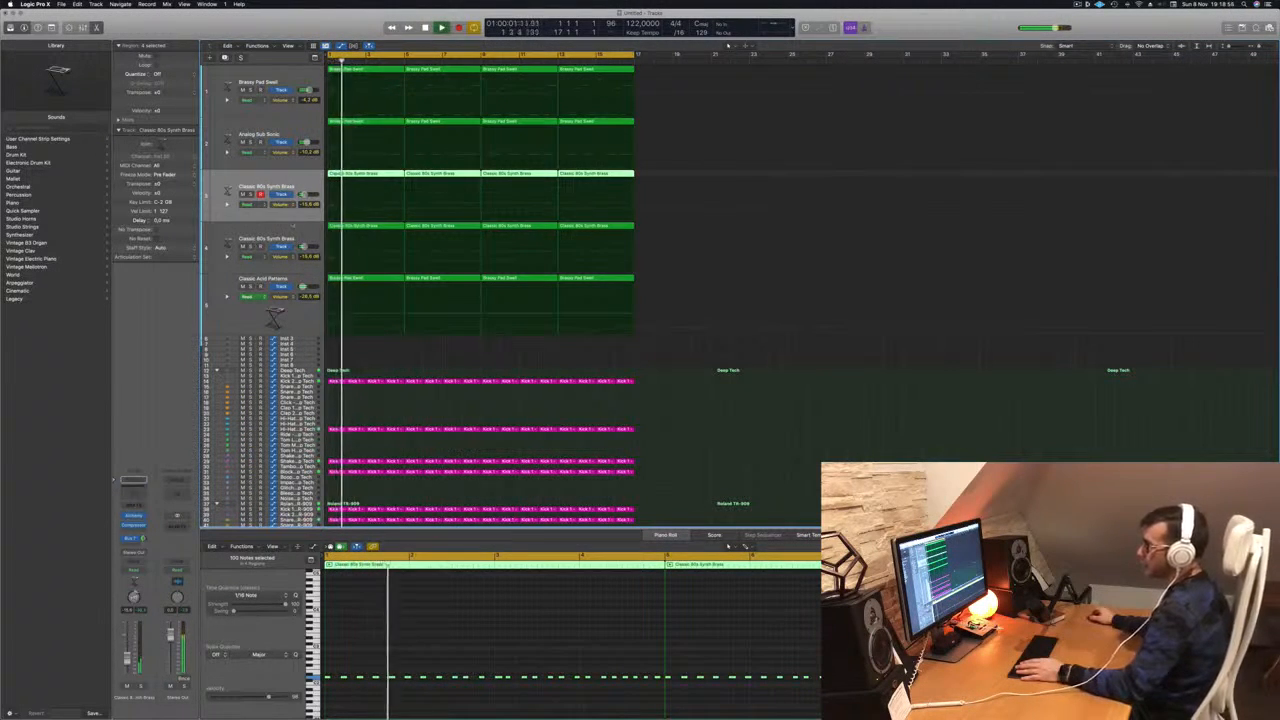
click(287, 233)
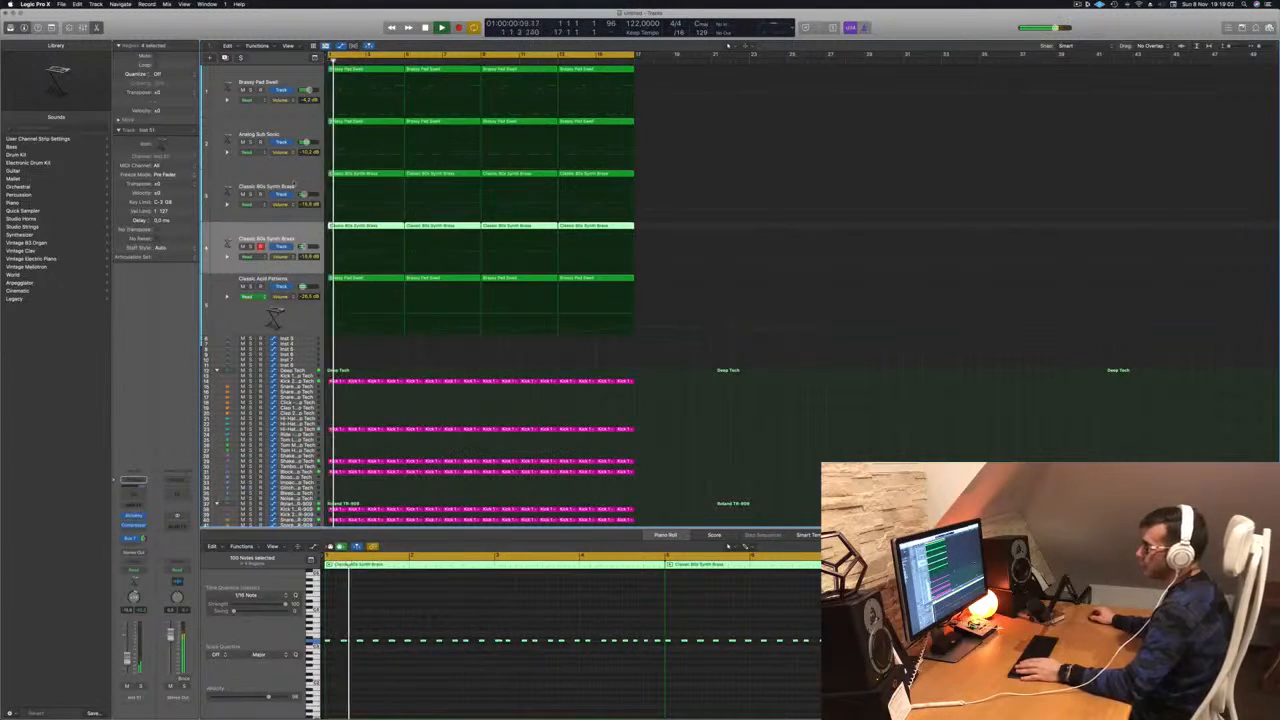
key(Up)
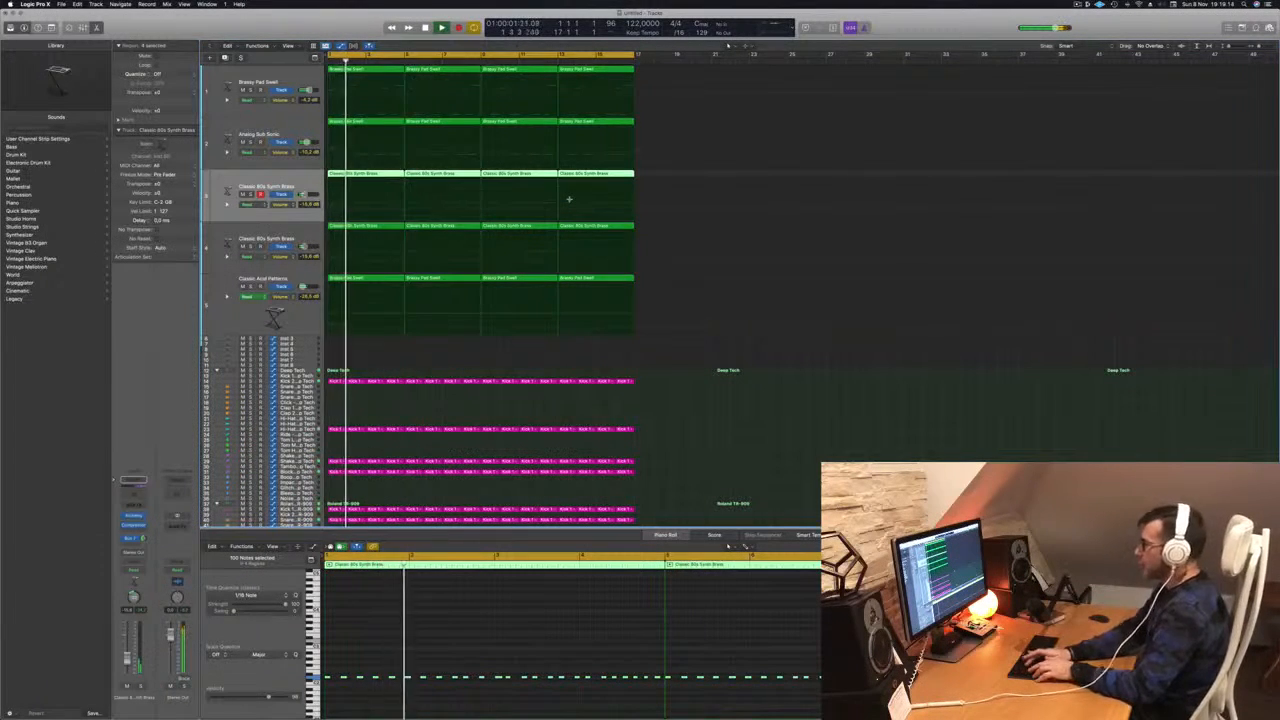
Repeat all regions of the 16-bar loop three times to extend the arrangement to bar 65.
key(super+r)
key(super+r)
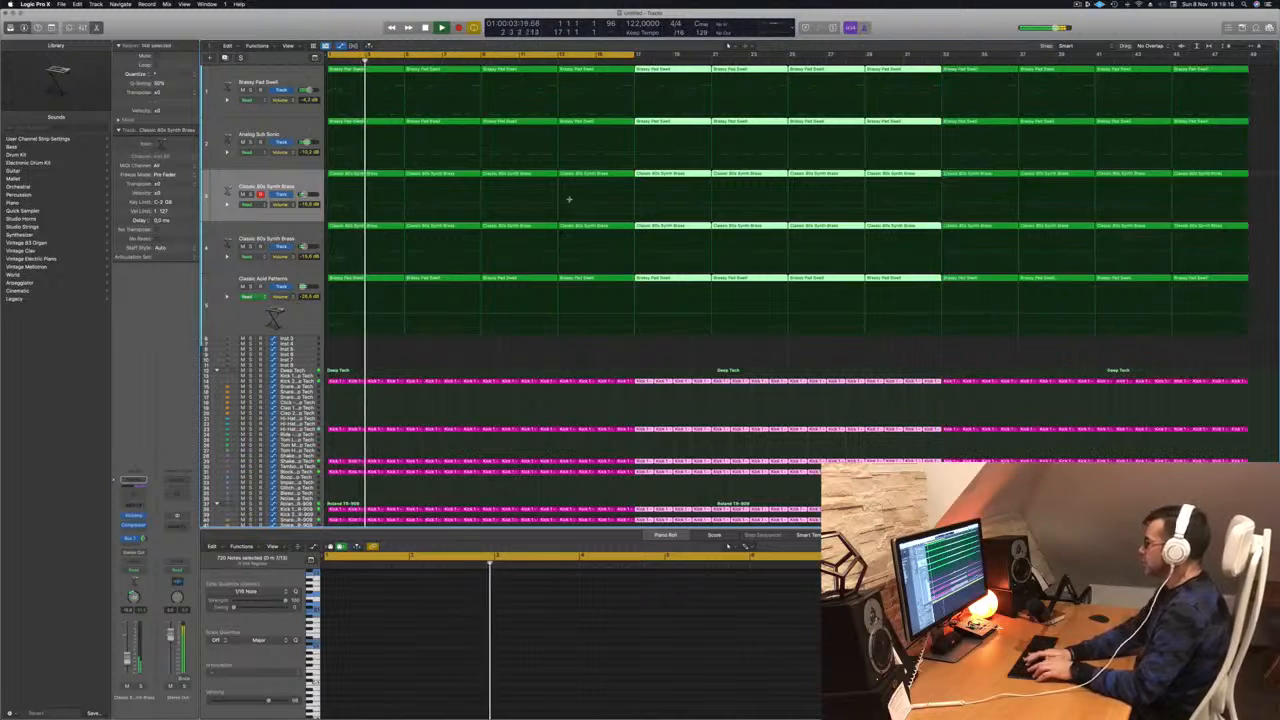
key(super+r)
key(super+Left)
key(super+Left)
key(super+Left)
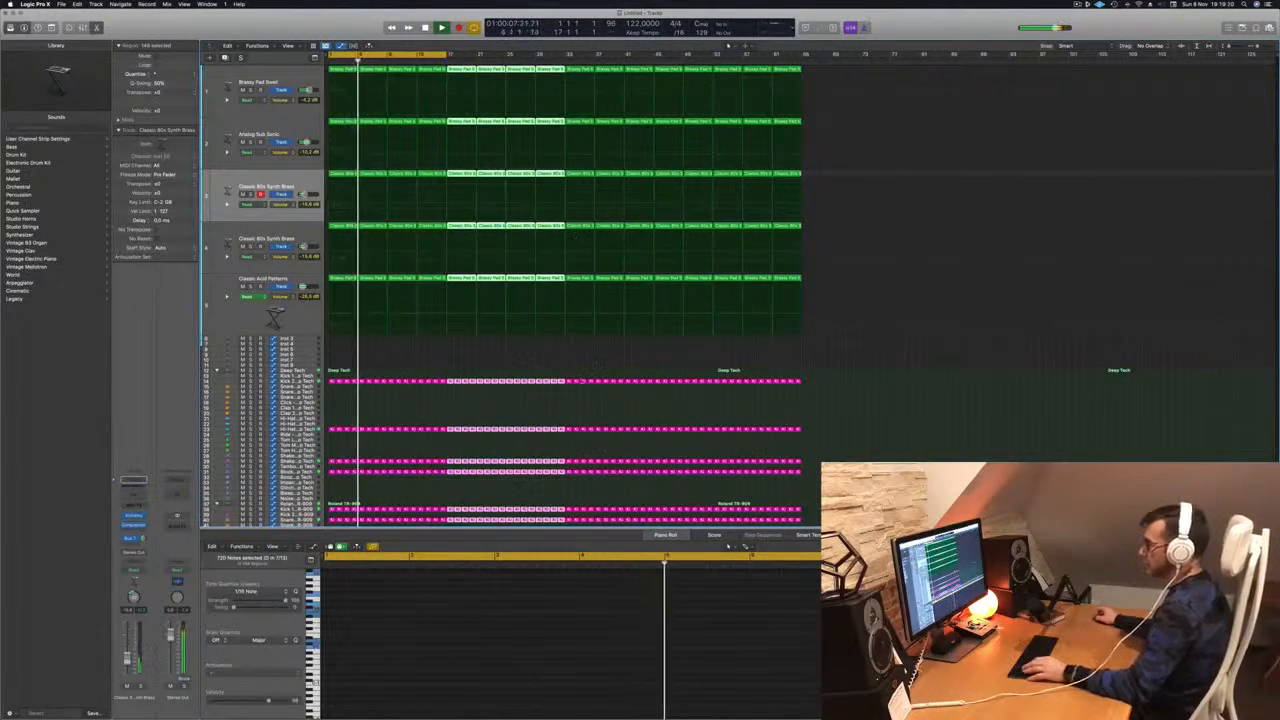
Collapse the Deep Tech and Roland TR-909 drum track stacks.
scroll(590, 412, down, 2)
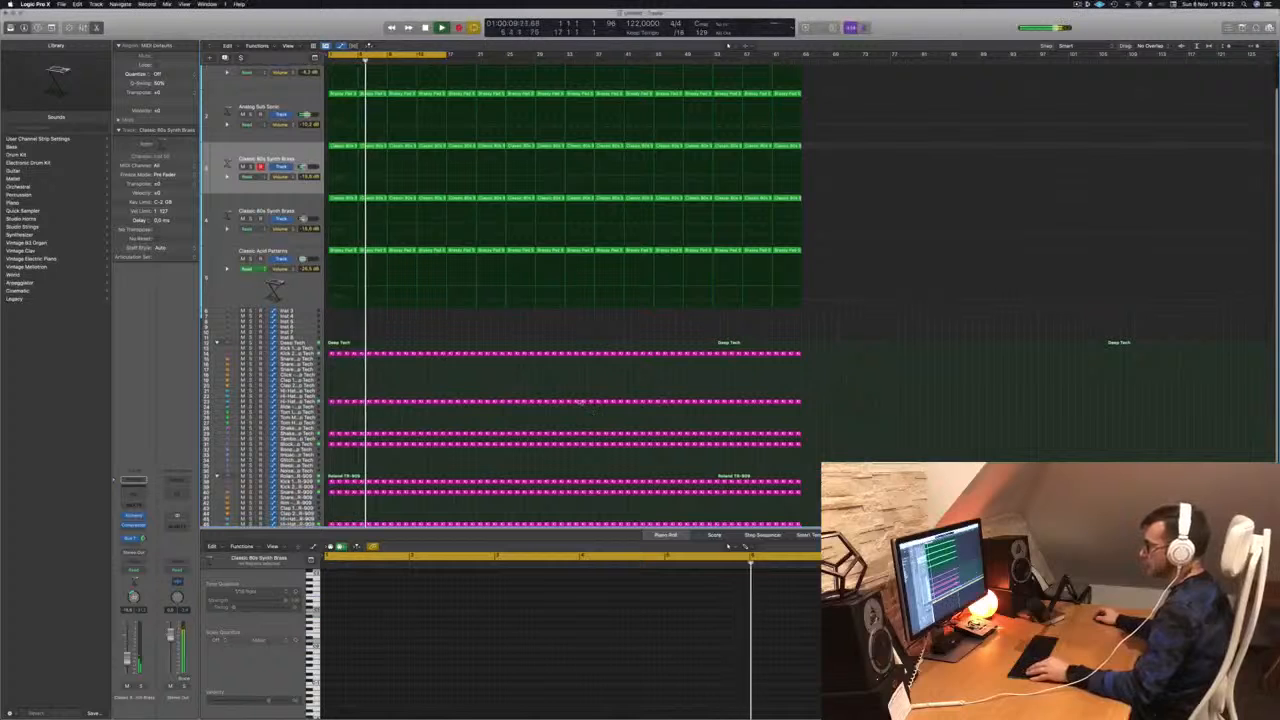
scroll(779, 411, up, 2)
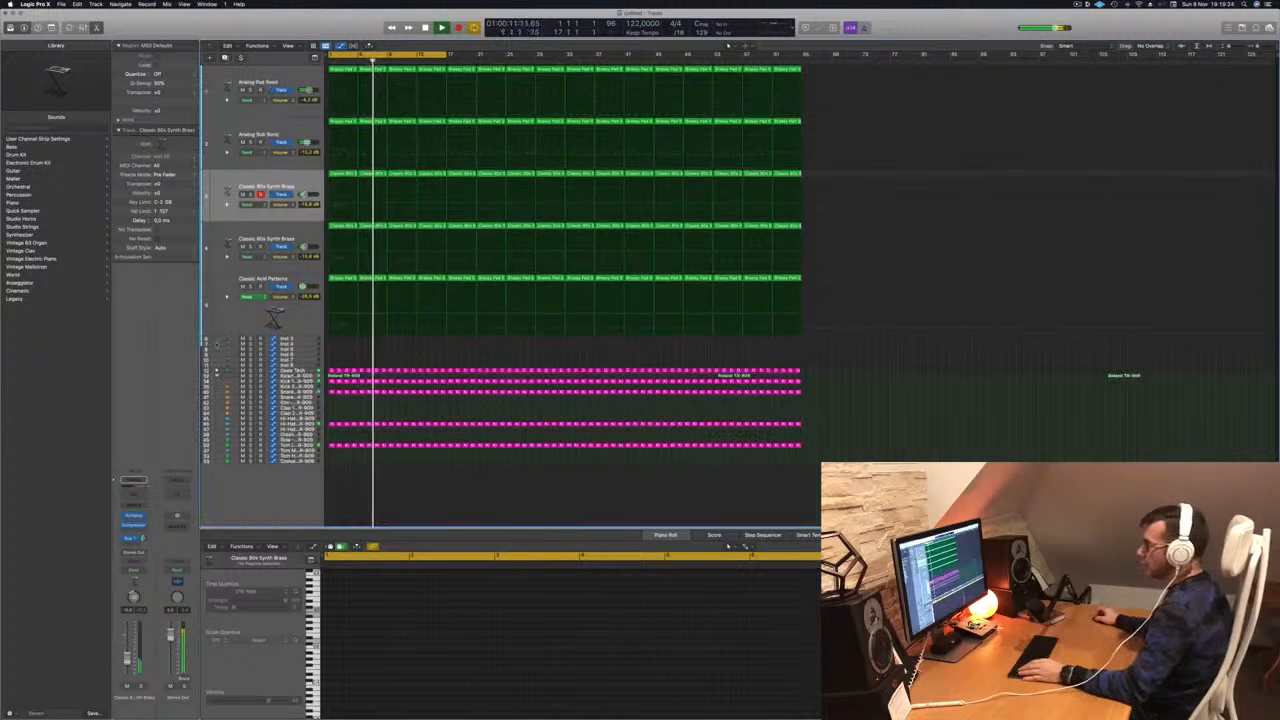
click(216, 372)
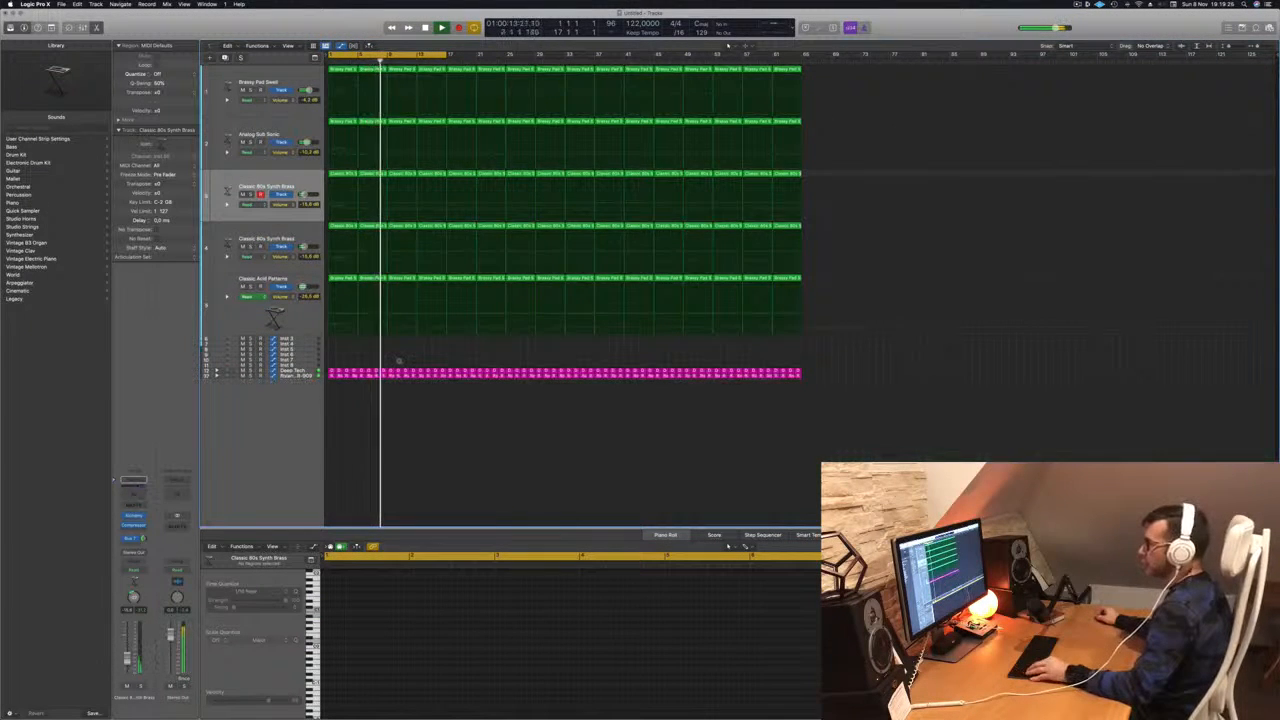
scroll(399, 361, up, 3)
scroll(399, 362, down, 3)
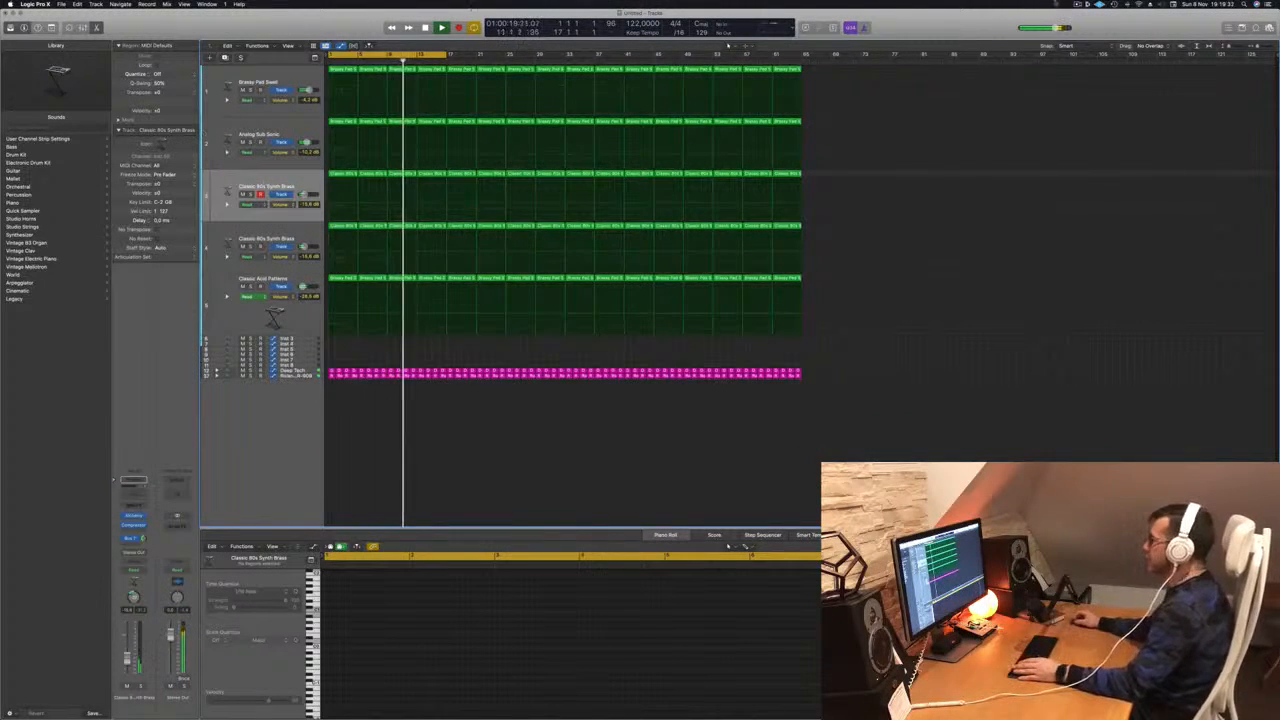
click(1077, 4)
click(950, 25)
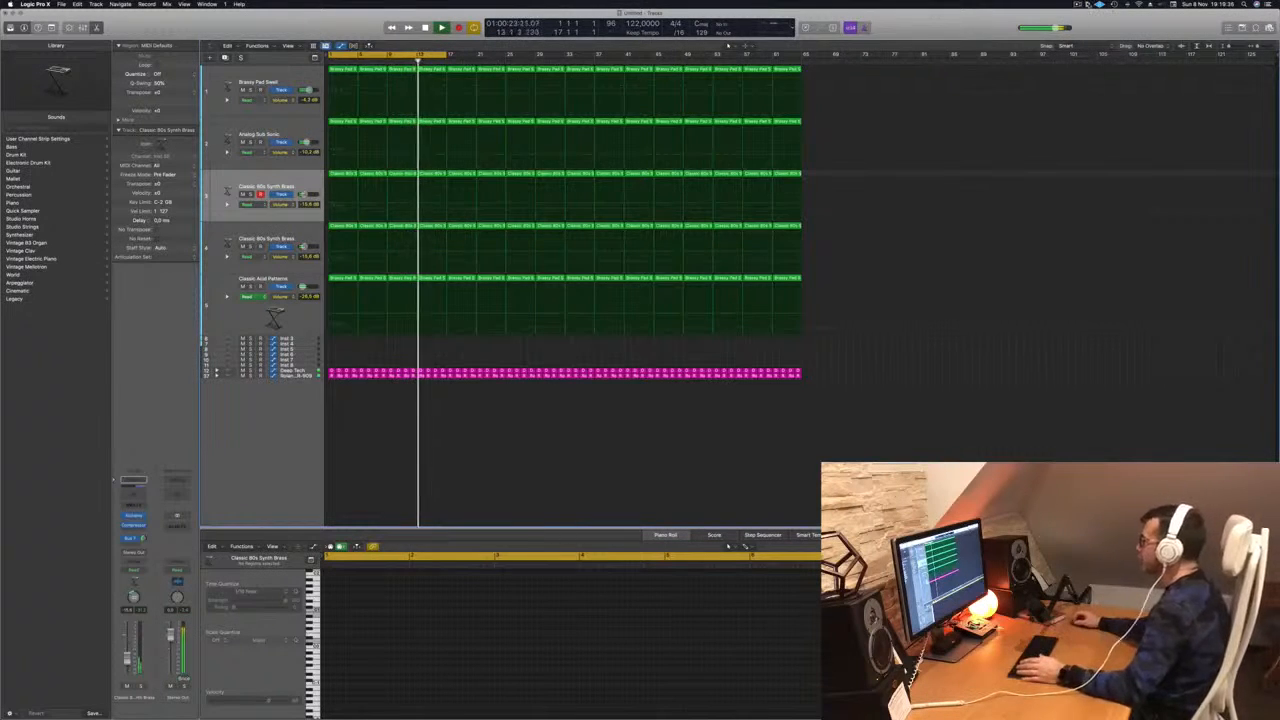
click(1077, 4)
click(958, 28)
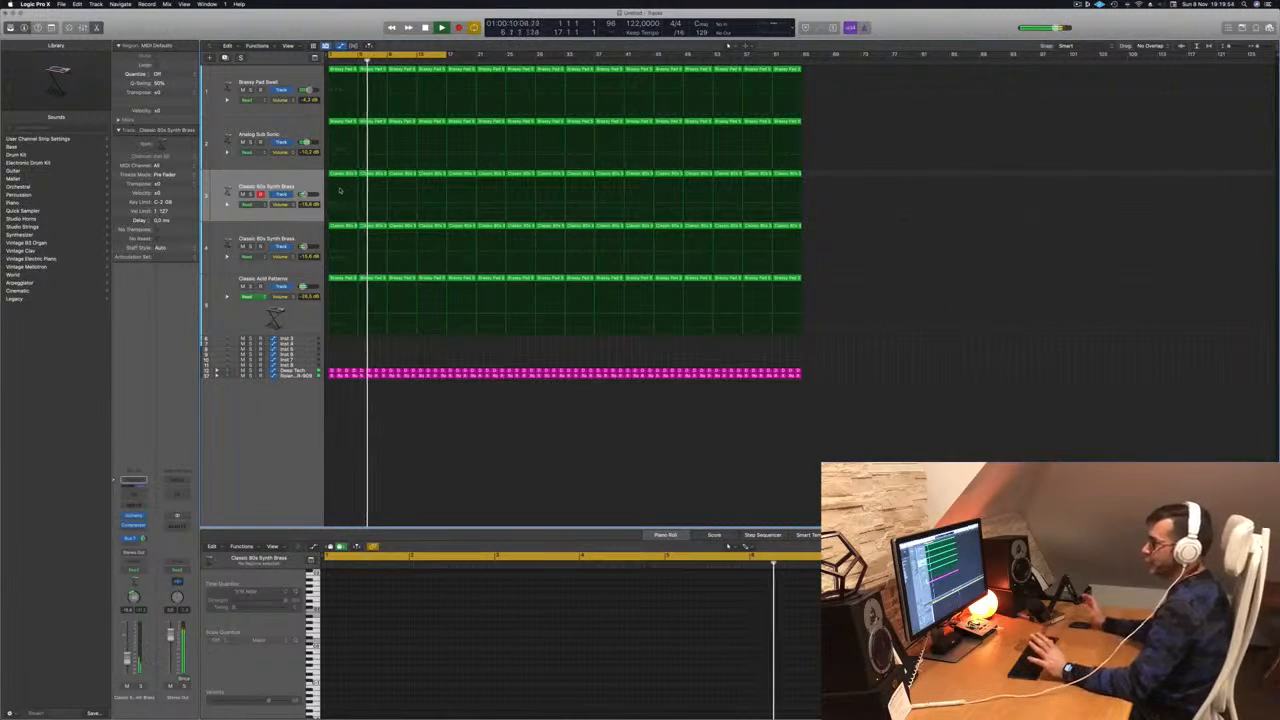
Duplicate the Analog Sub Sonic track with its settings and without its regions.
click(238, 321)
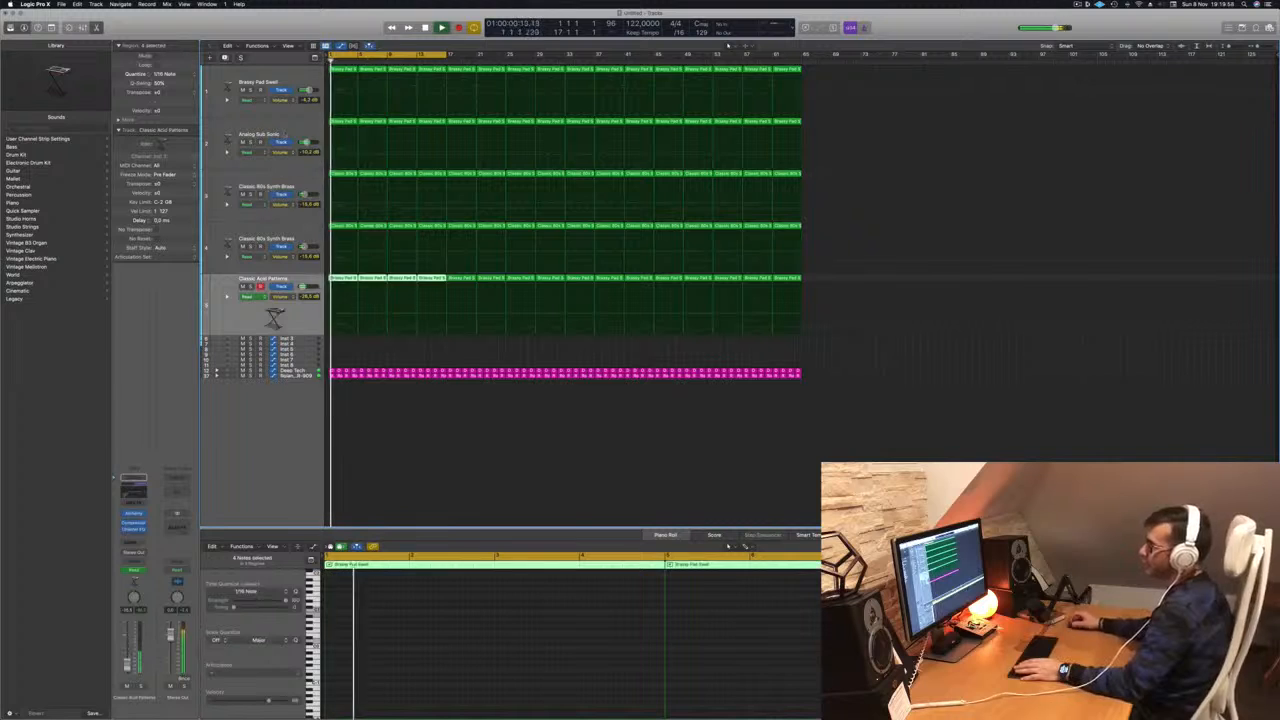
click(289, 131)
key(super+d)
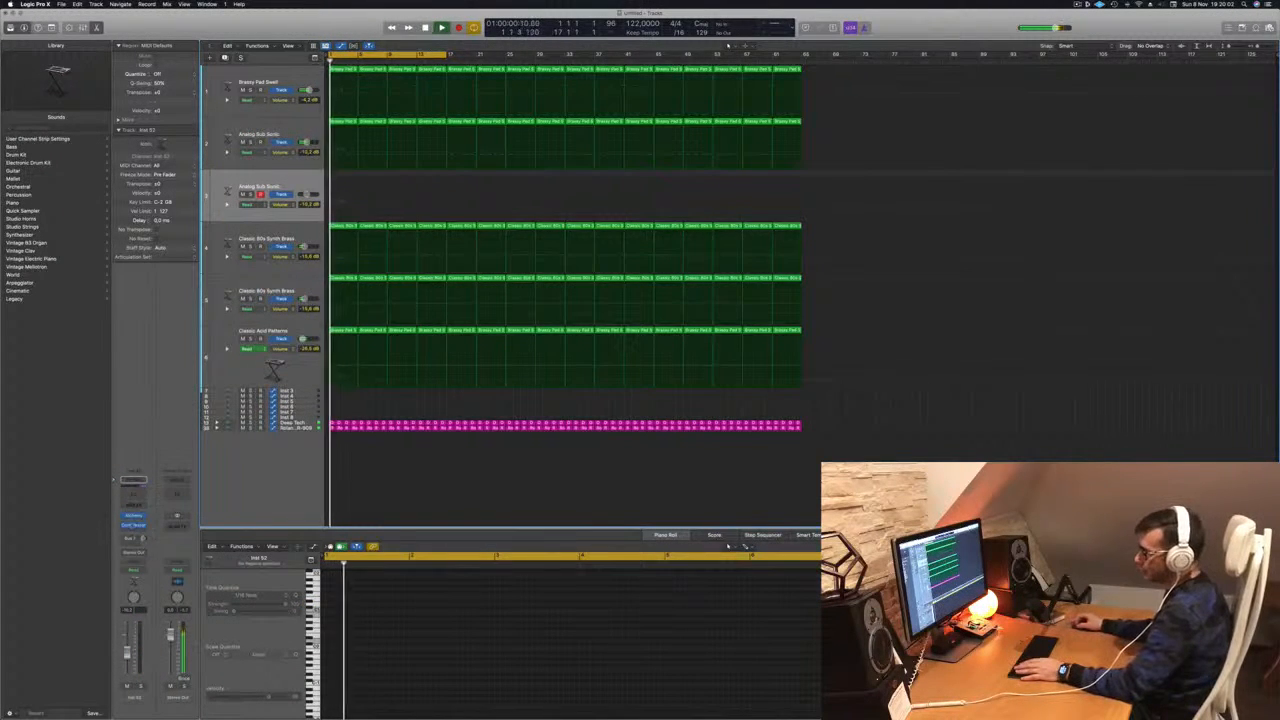
Open Alchemy on the duplicated track, load the Special Fader pad preset and audition a few notes with Musical Typing.
click(133, 516)
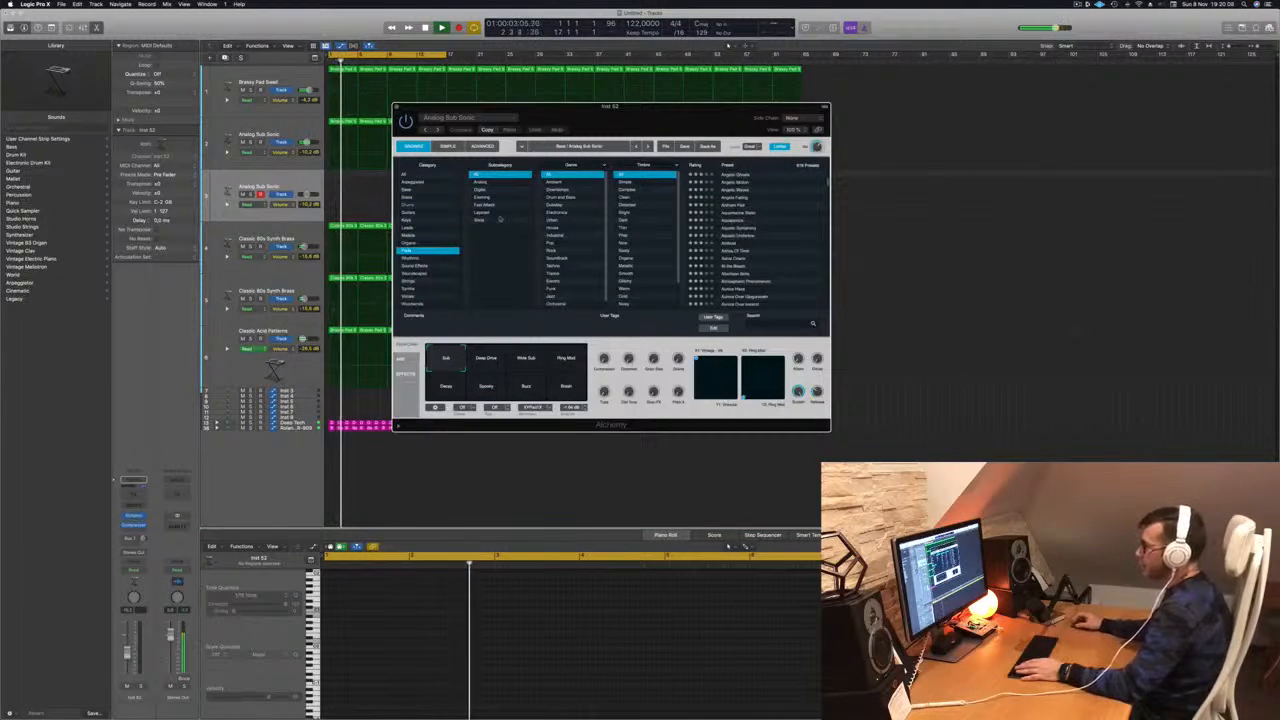
click(486, 205)
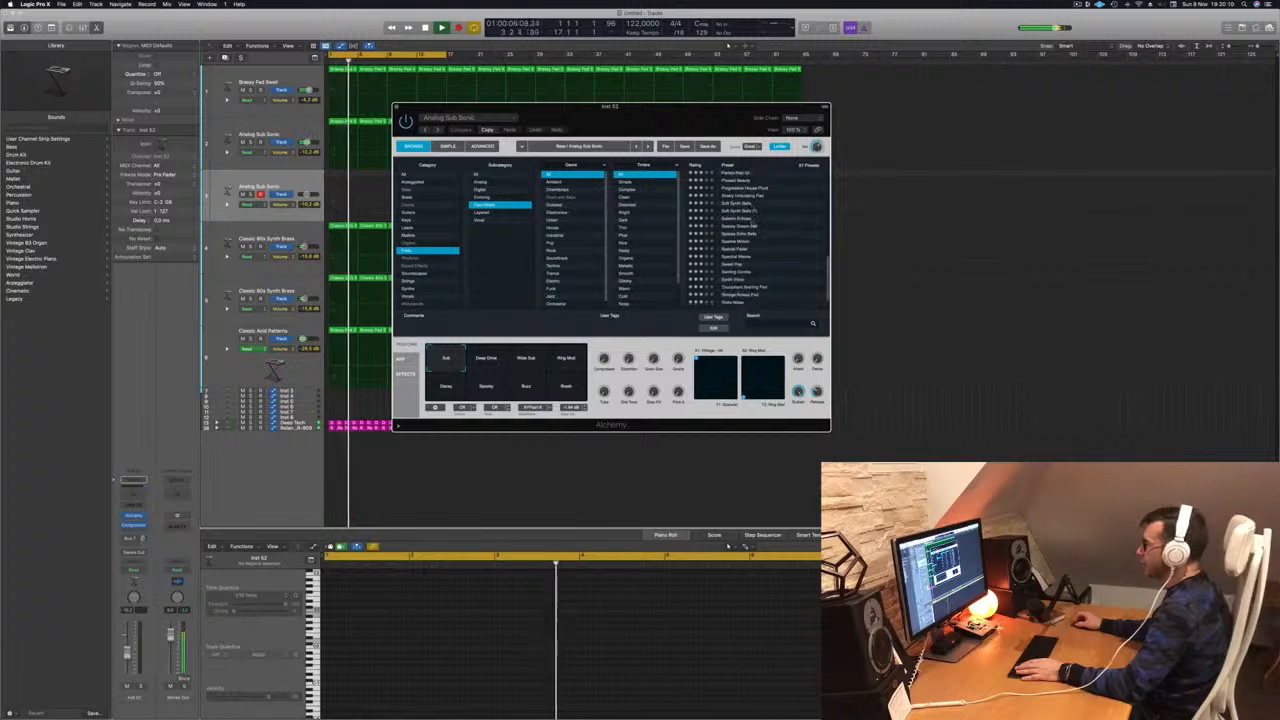
click(737, 250)
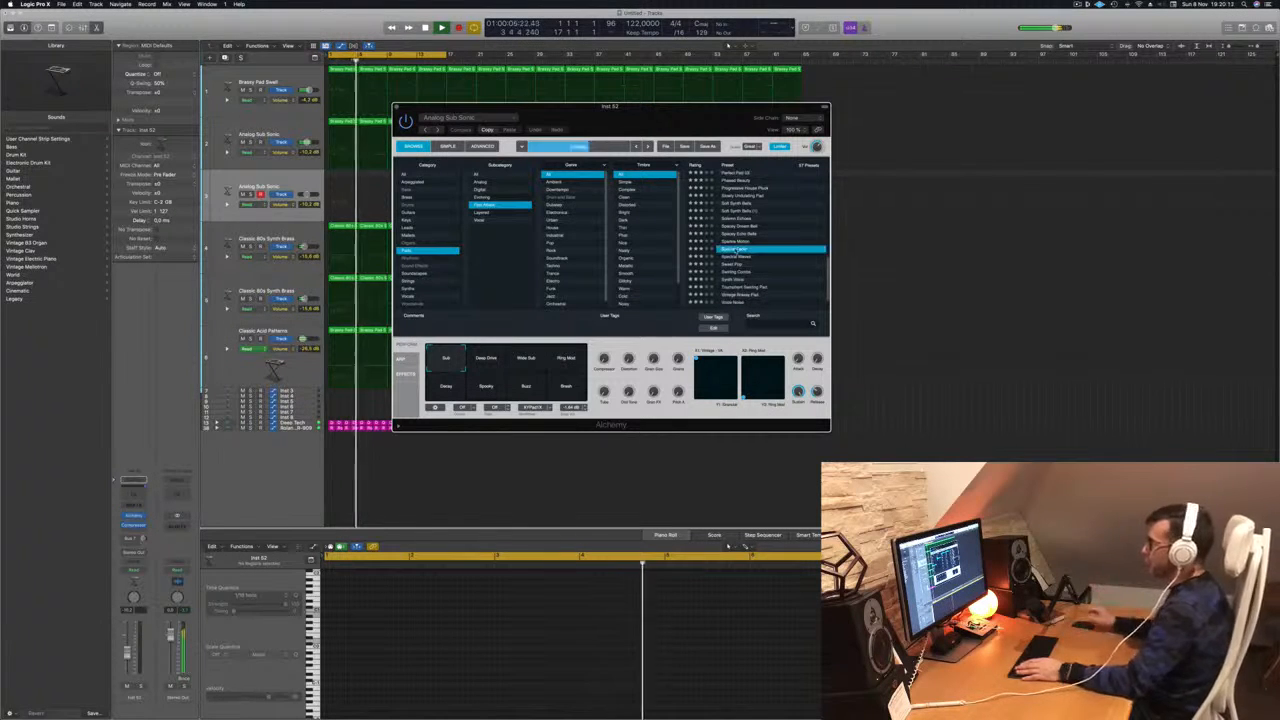
drag(656, 127, 771, 175)
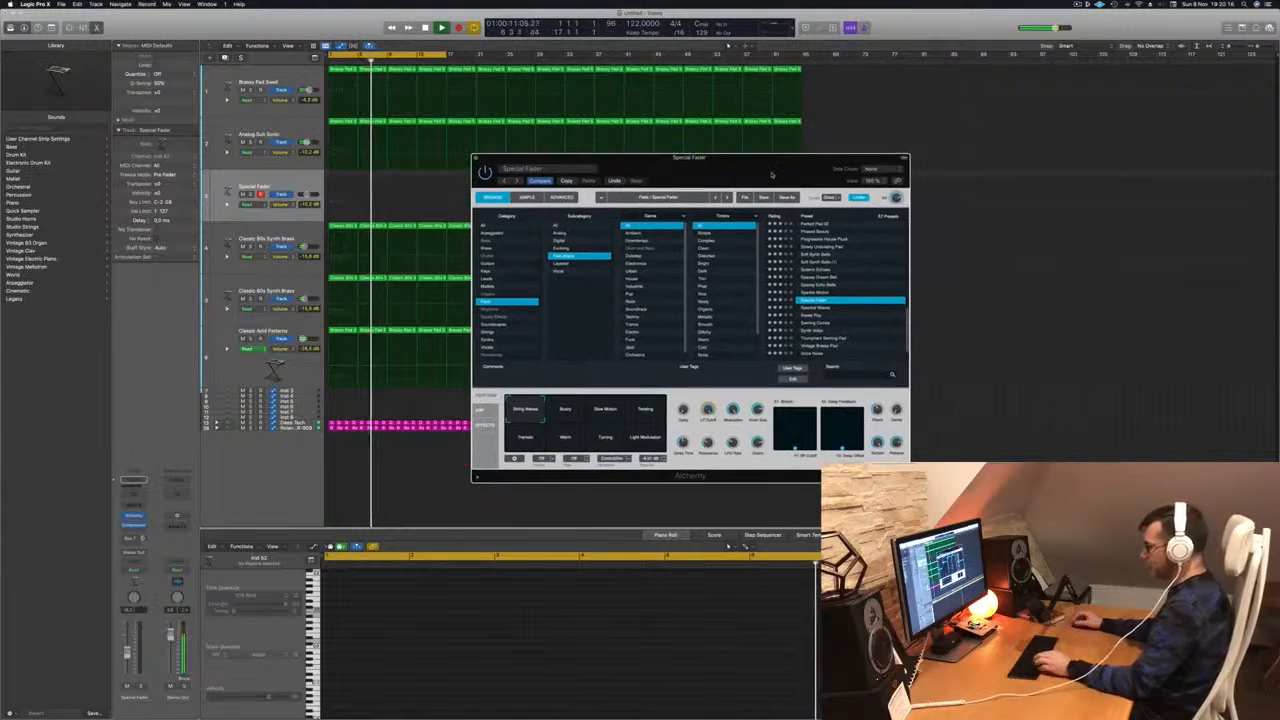
key(super+k)
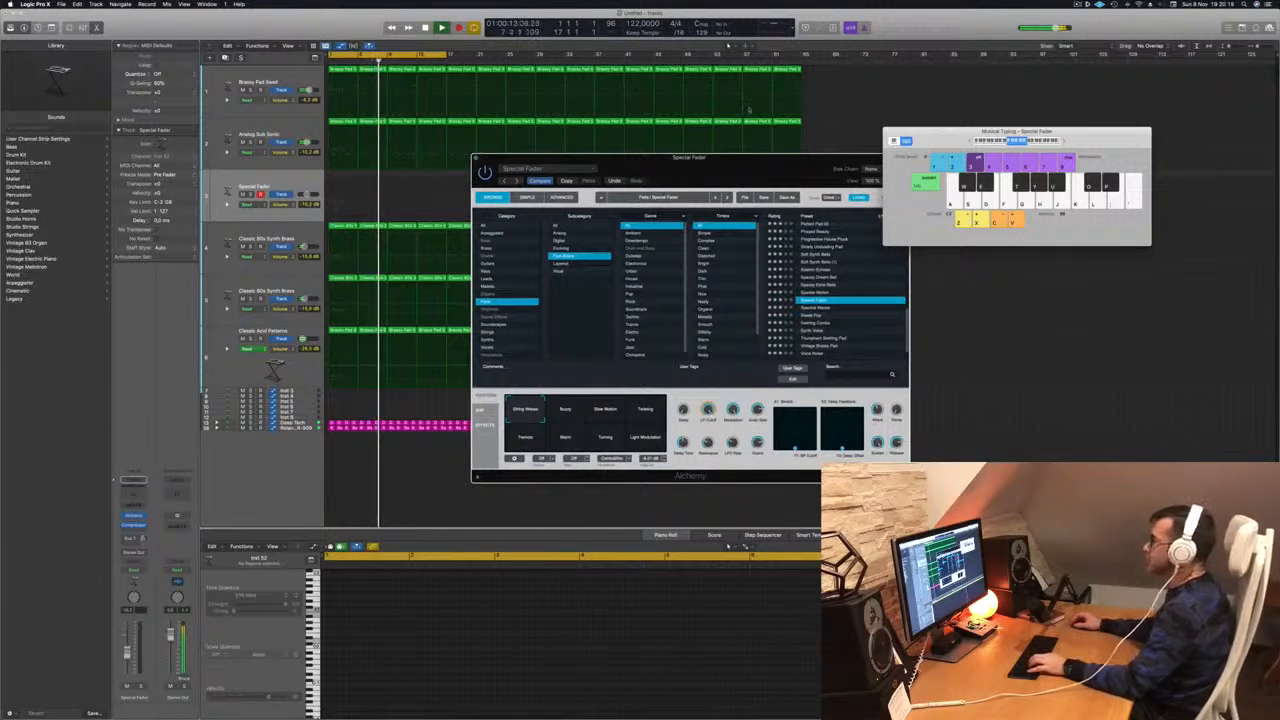
key(d)
key(s)
key(g)
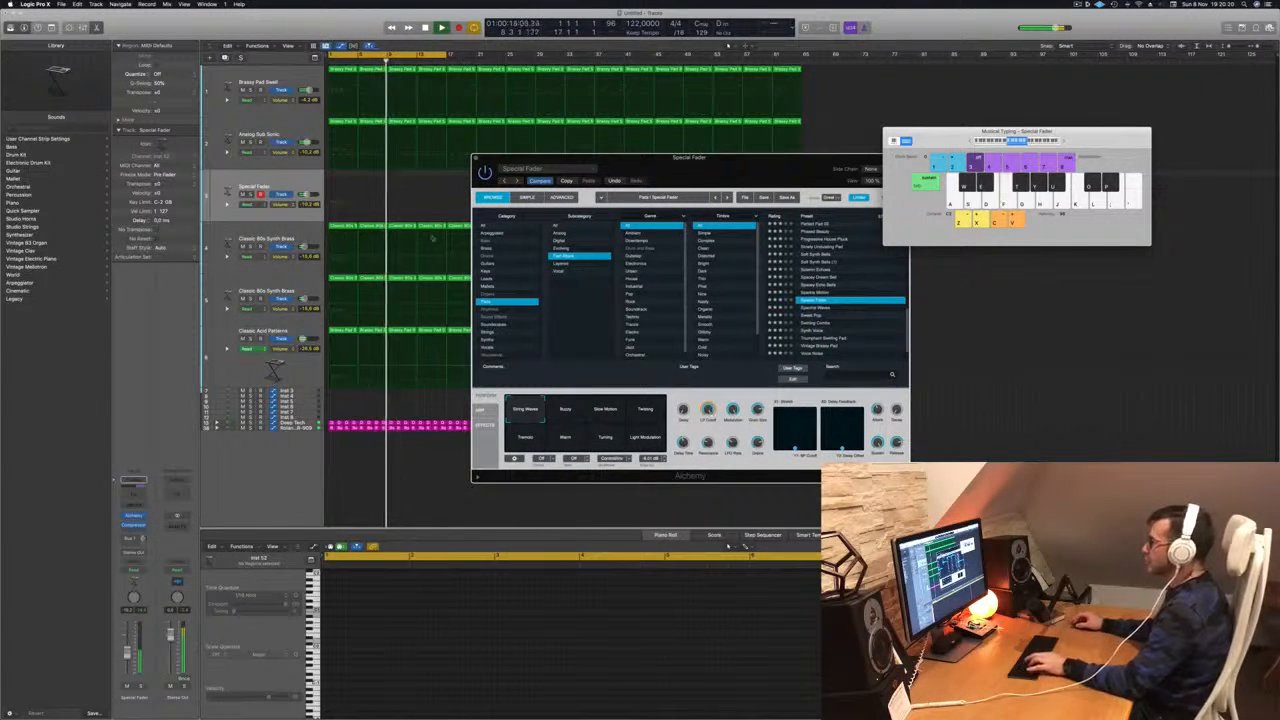
key(d)
Load the Perfect Pad 03 preset in Alchemy and audition it with Musical Typing shifted to a higher octave.
scroll(799, 244, up, 3)
scroll(804, 234, down, 1)
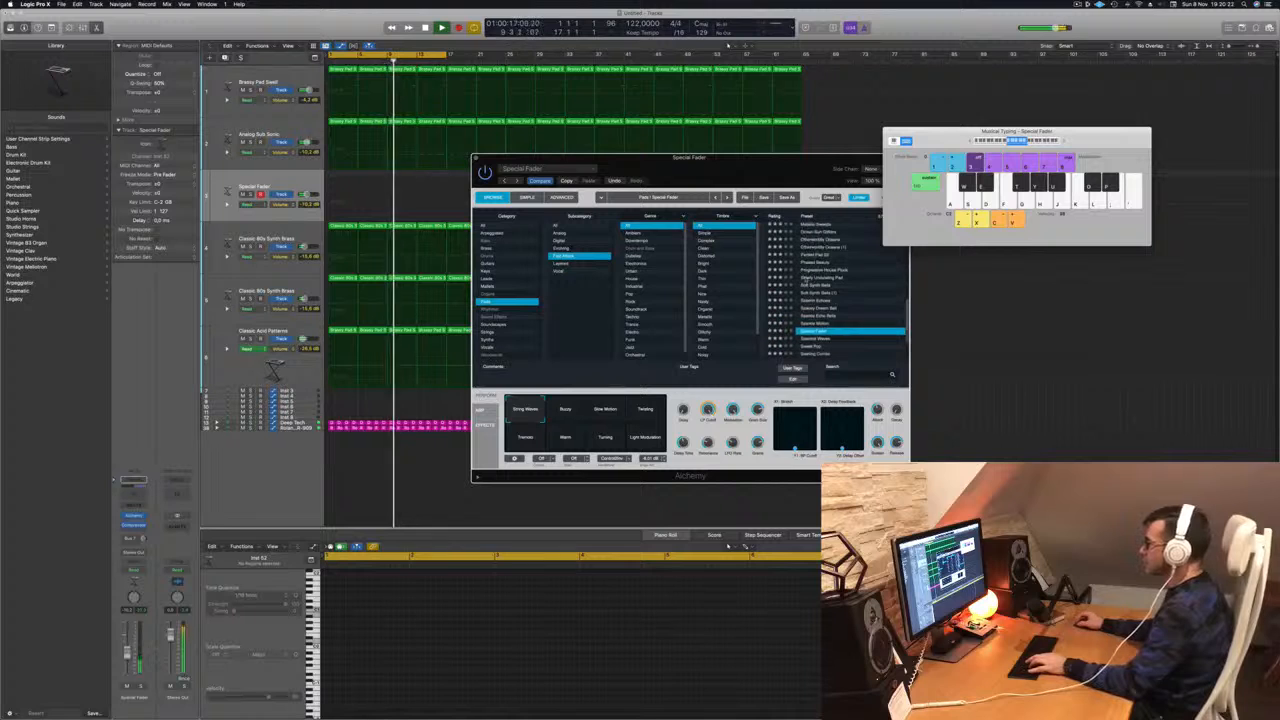
click(810, 256)
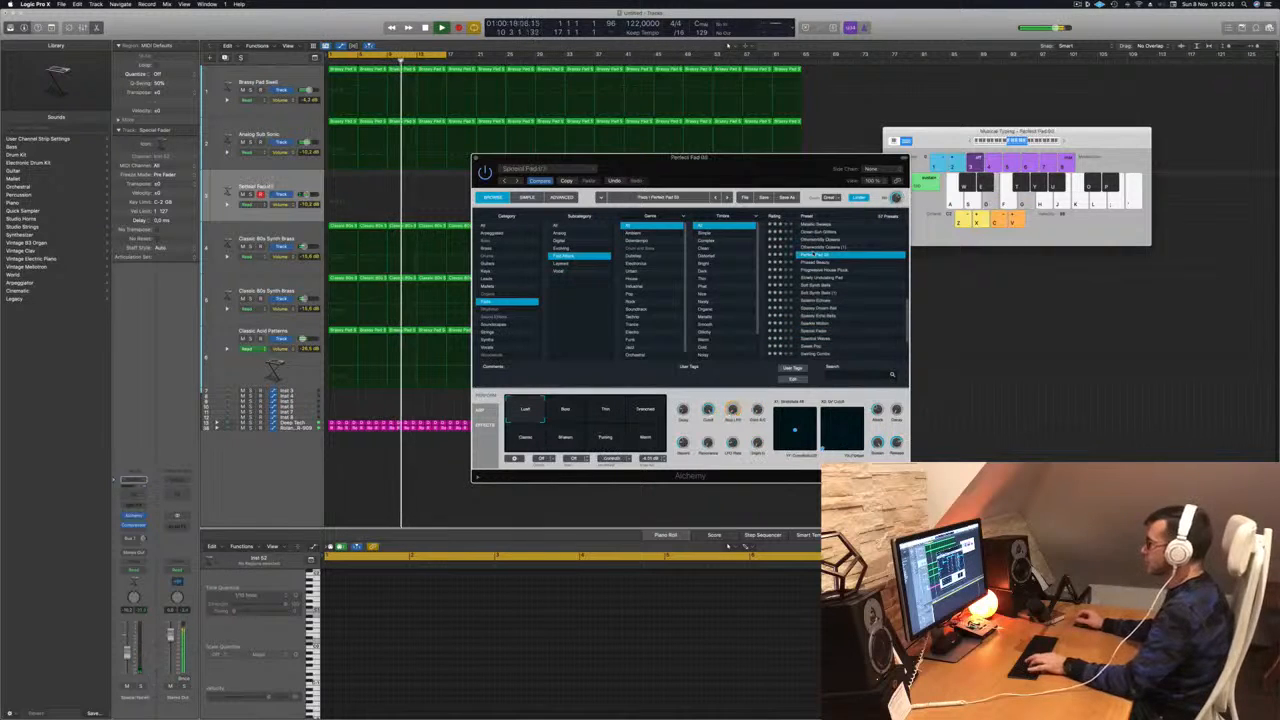
key(f)
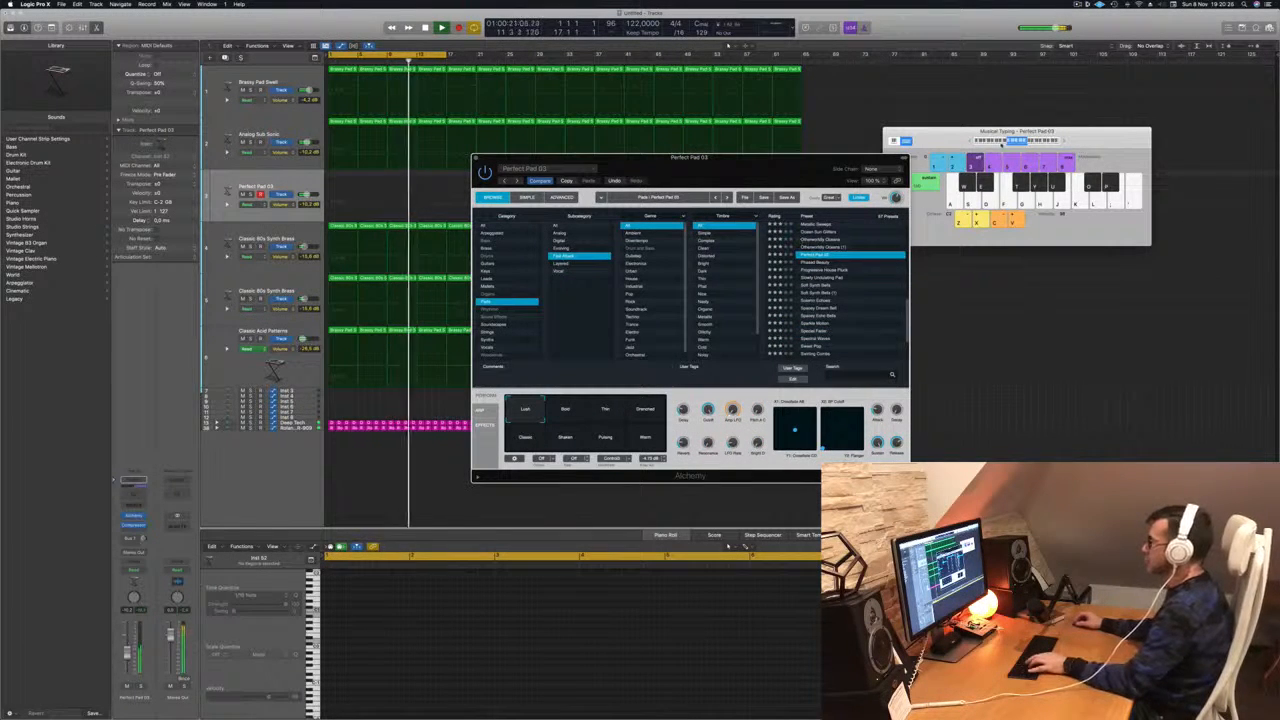
click(1003, 141)
click(1063, 142)
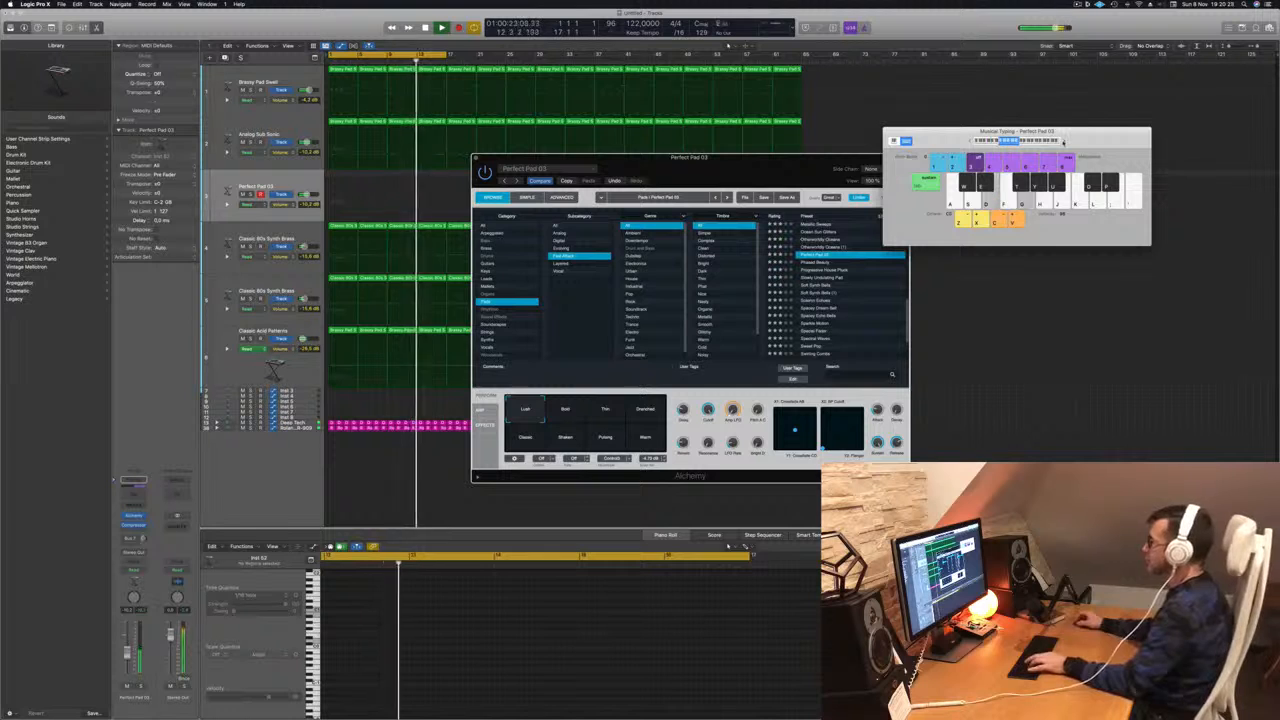
click(1063, 142)
key(f)
key(f)
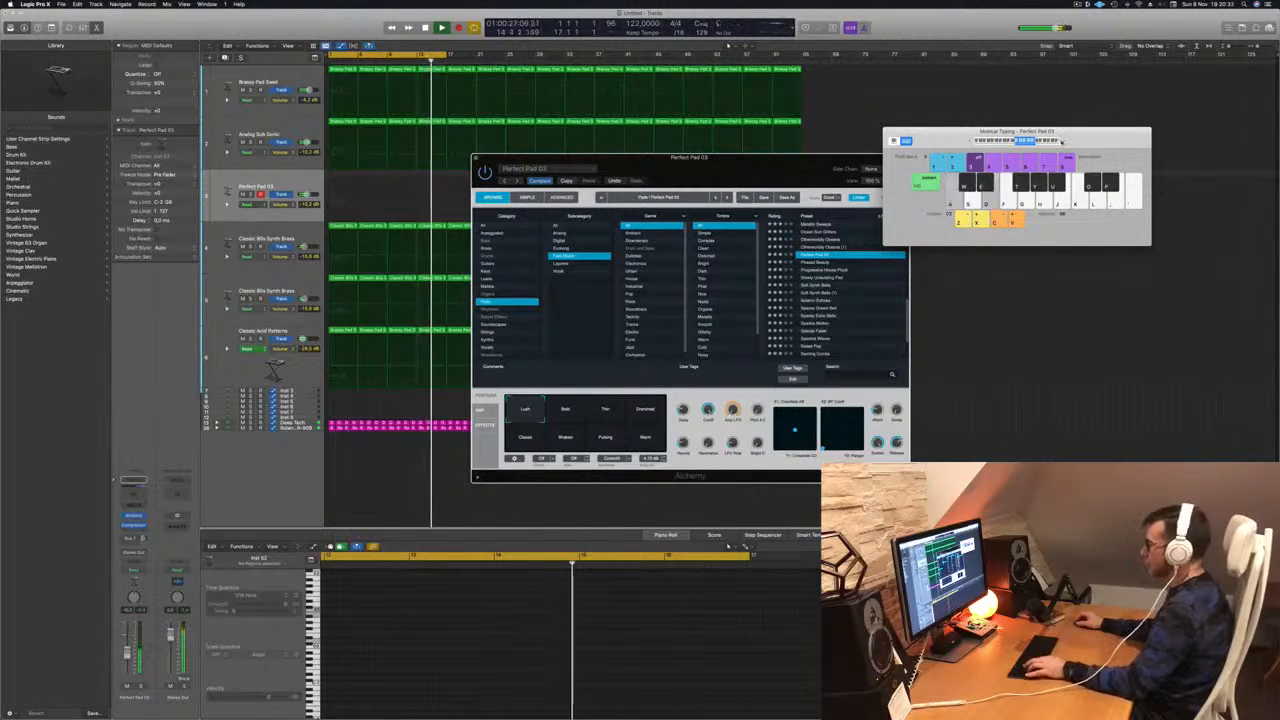
Audition the Bold, Lush, Thin and fourth performance variations of Perfect Pad 03 and settle on Classic.
click(566, 408)
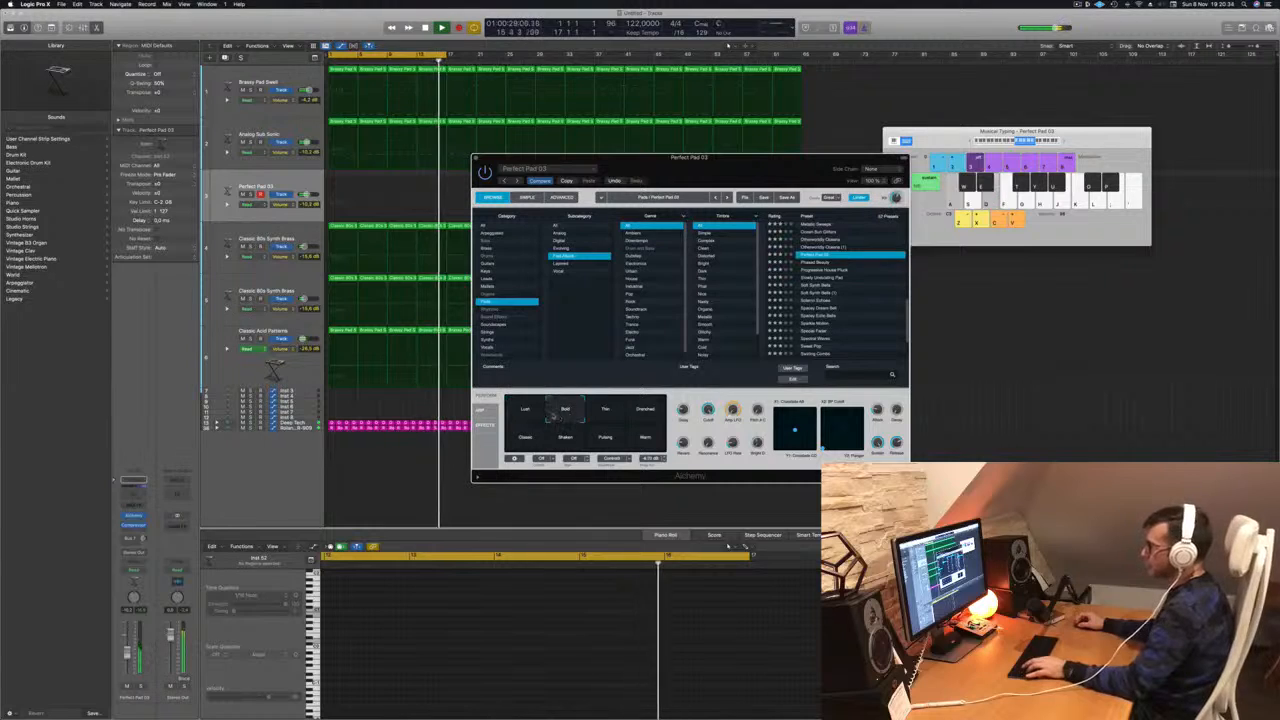
click(532, 412)
click(604, 411)
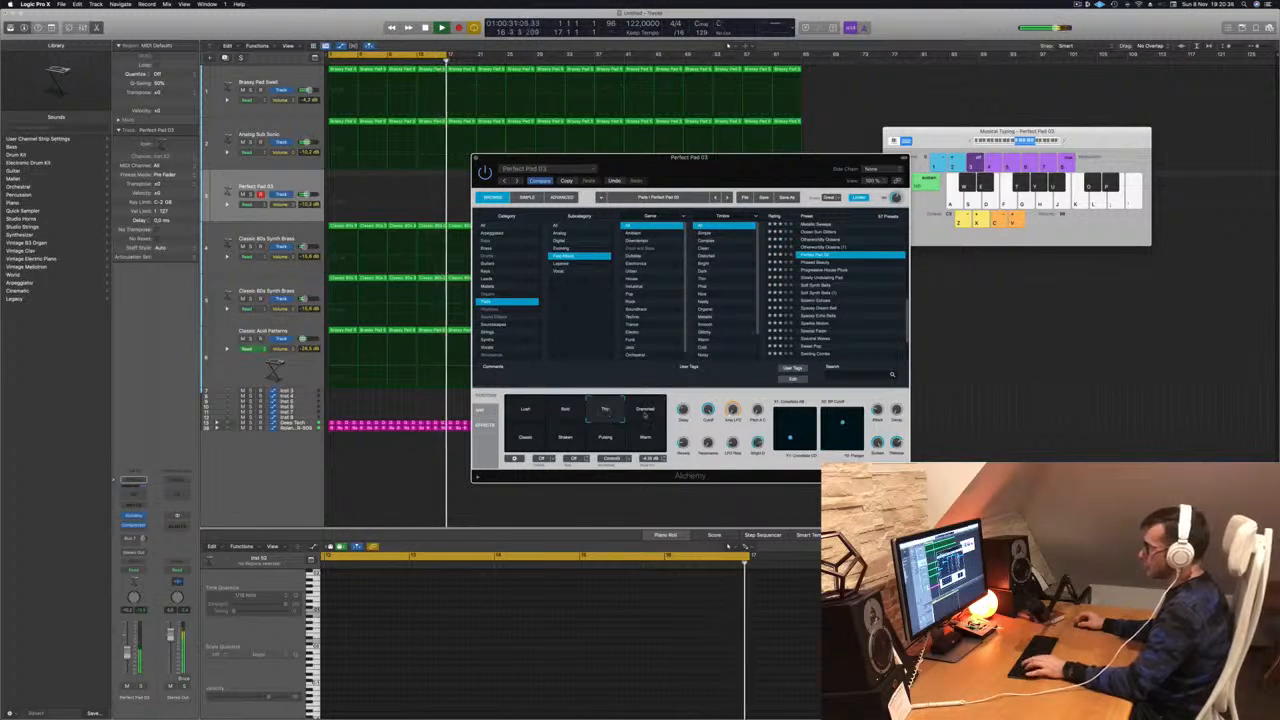
click(644, 412)
click(525, 437)
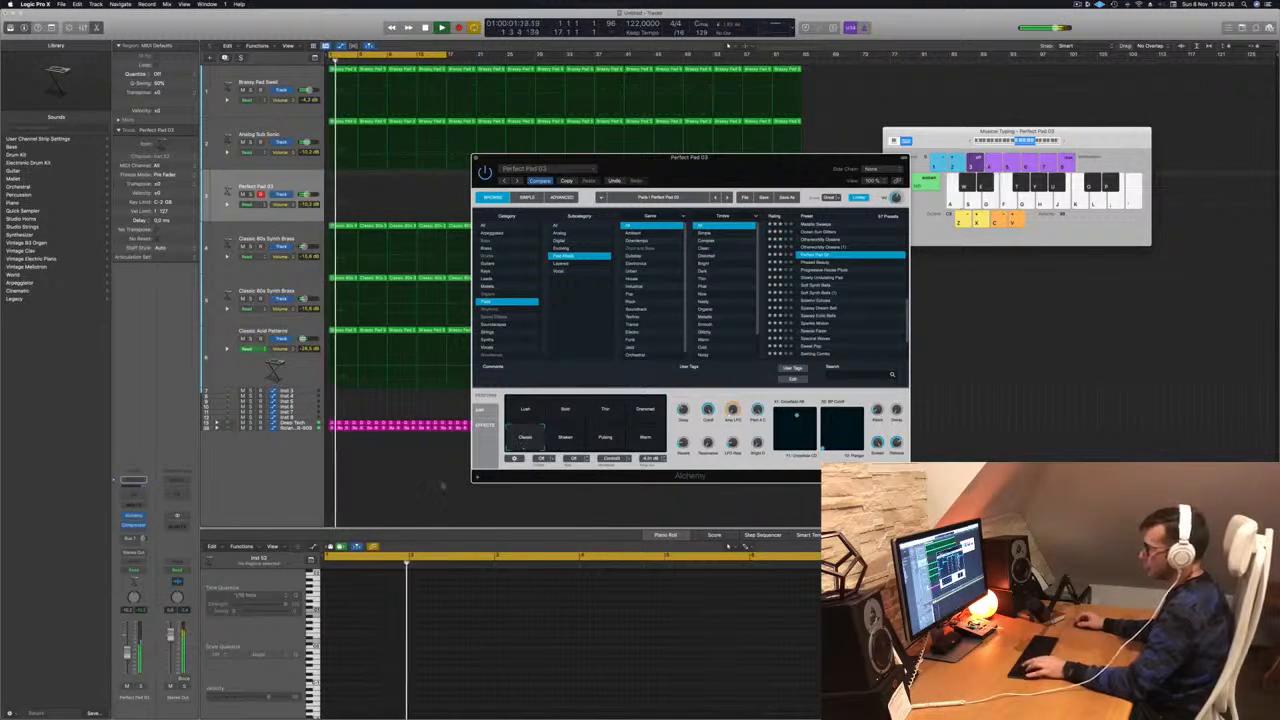
Set the Perfect Pad 03 track volume to -17.2 dB and lower the preset's cutoff.
drag(127, 652, 127, 661)
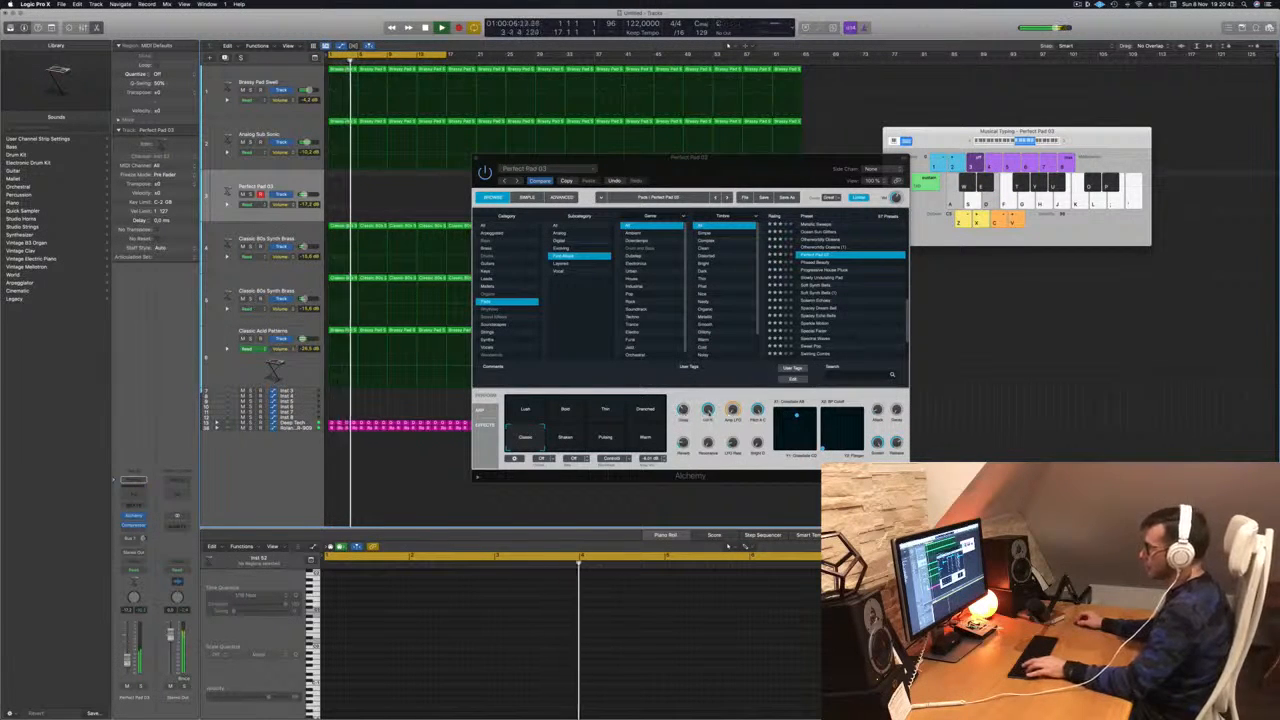
drag(708, 411, 713, 449)
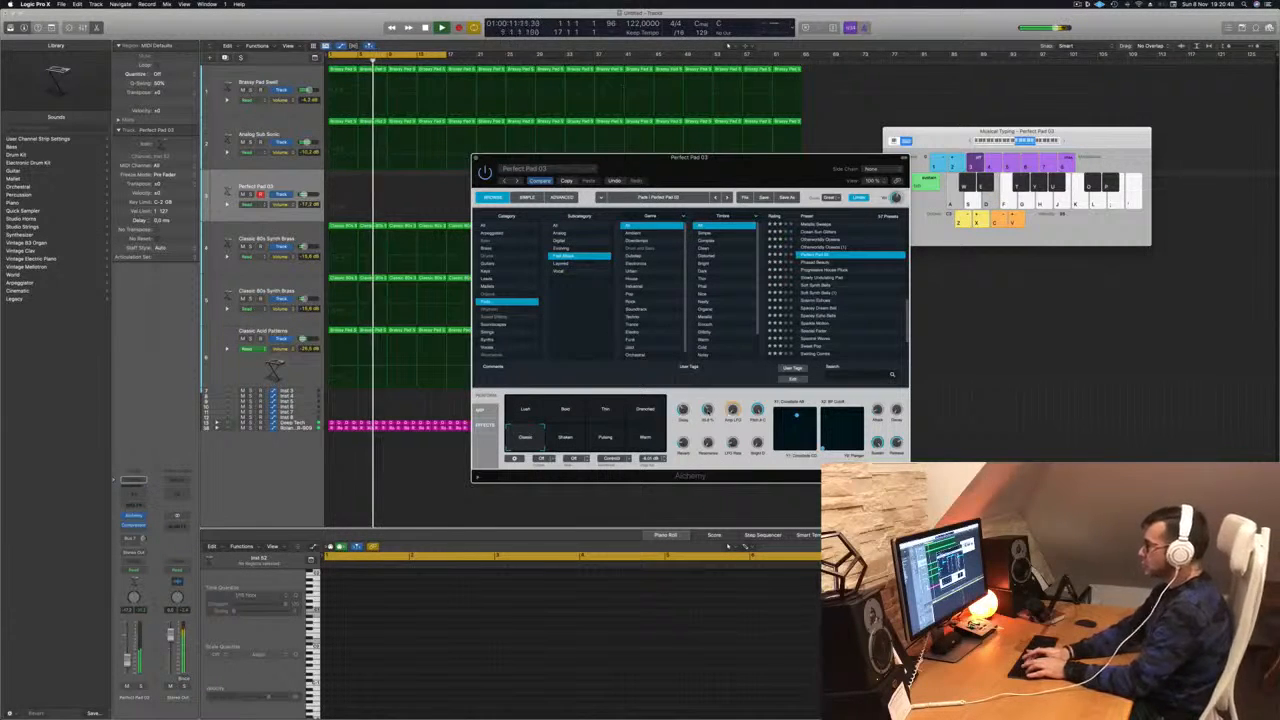
Record a repeating two-note C and E chord on the Perfect Pad 03 track with Musical Typing up to bar 17.
key(r)
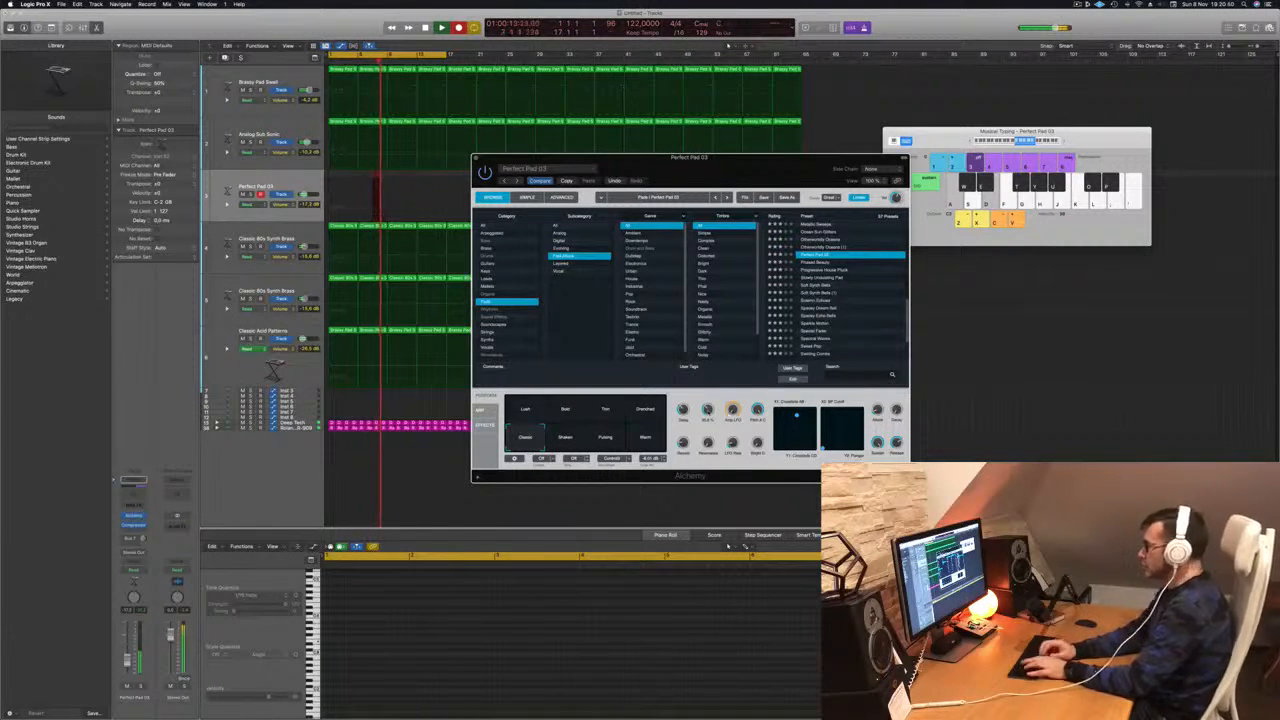
key(a)
key(d)
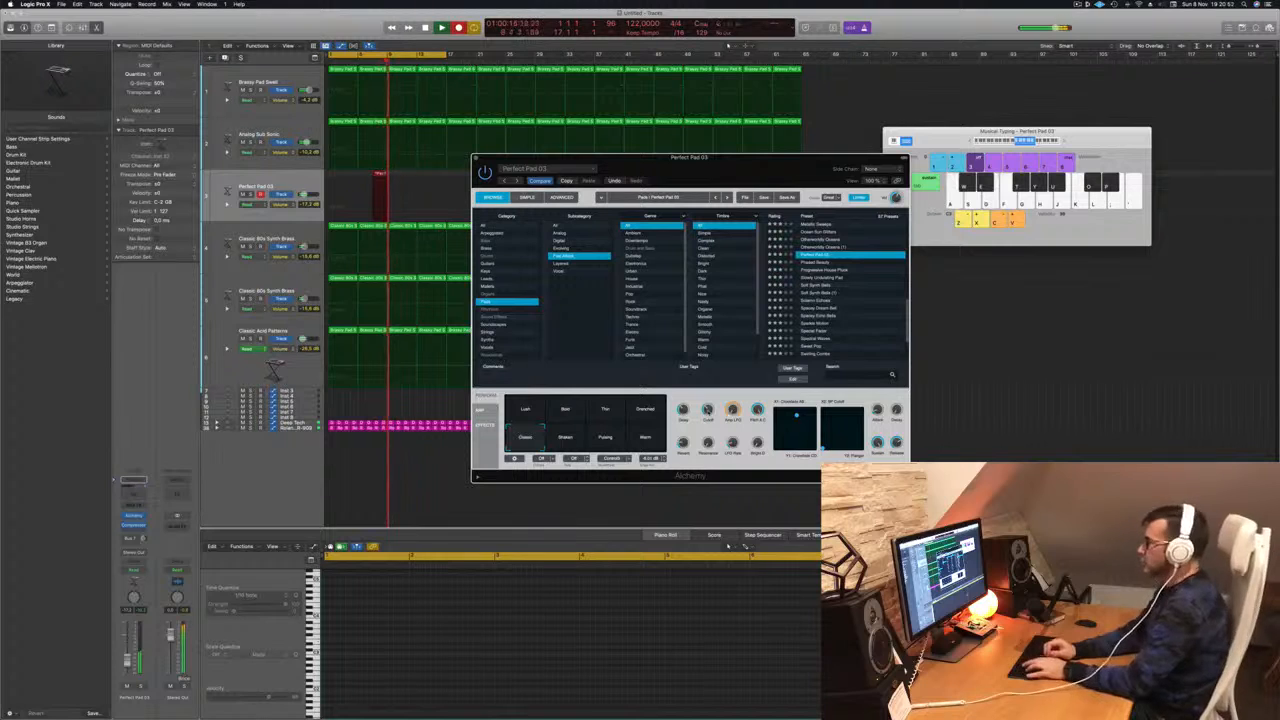
key(a)
key(d)
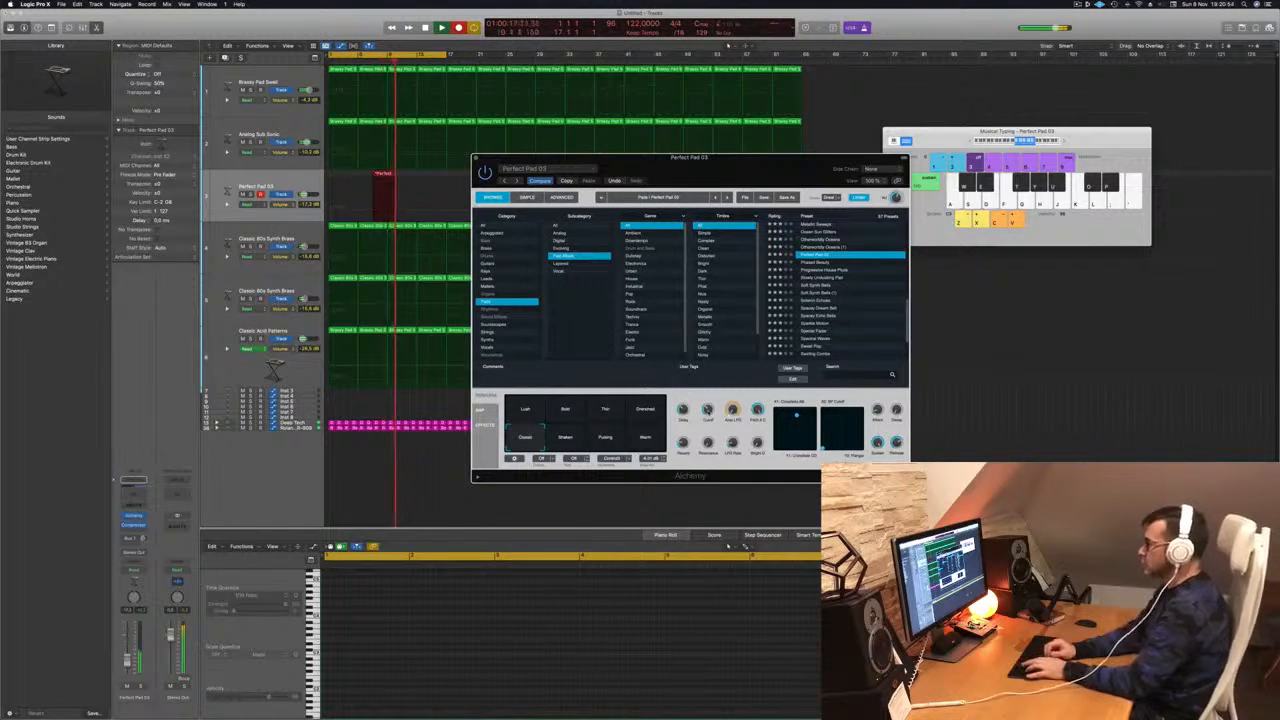
key(a)
key(d)
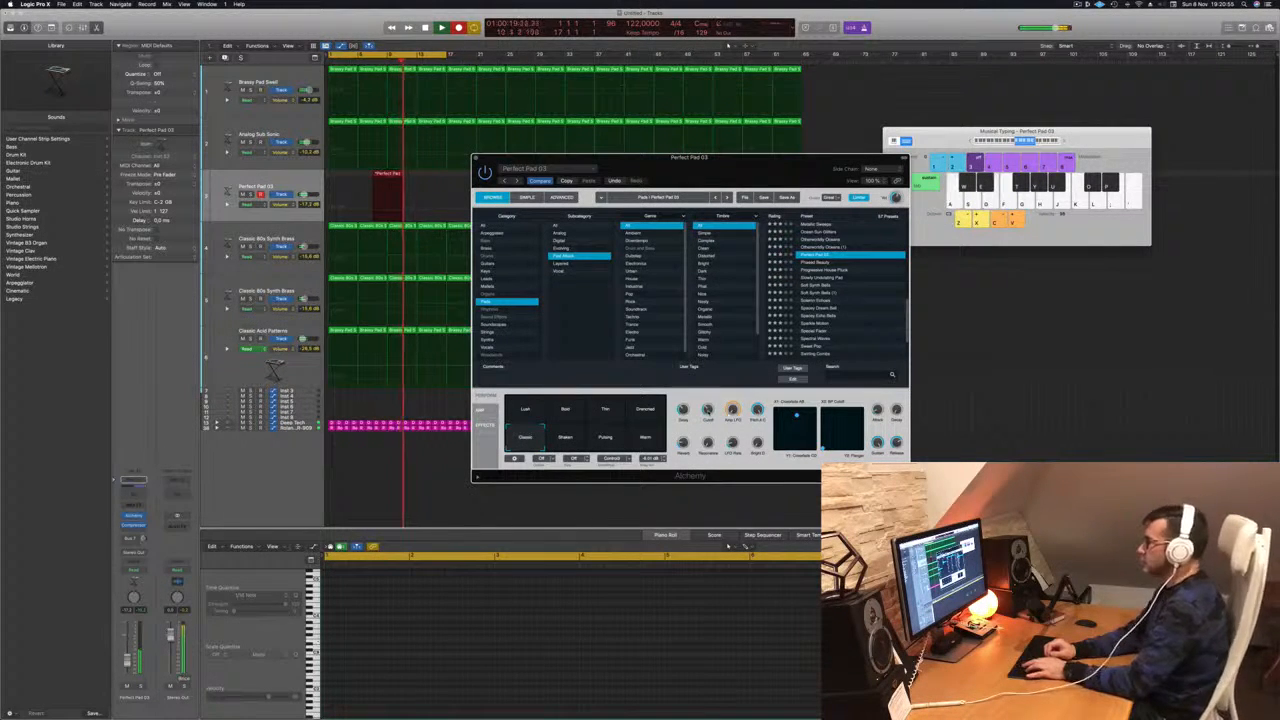
key(a)
key(d)
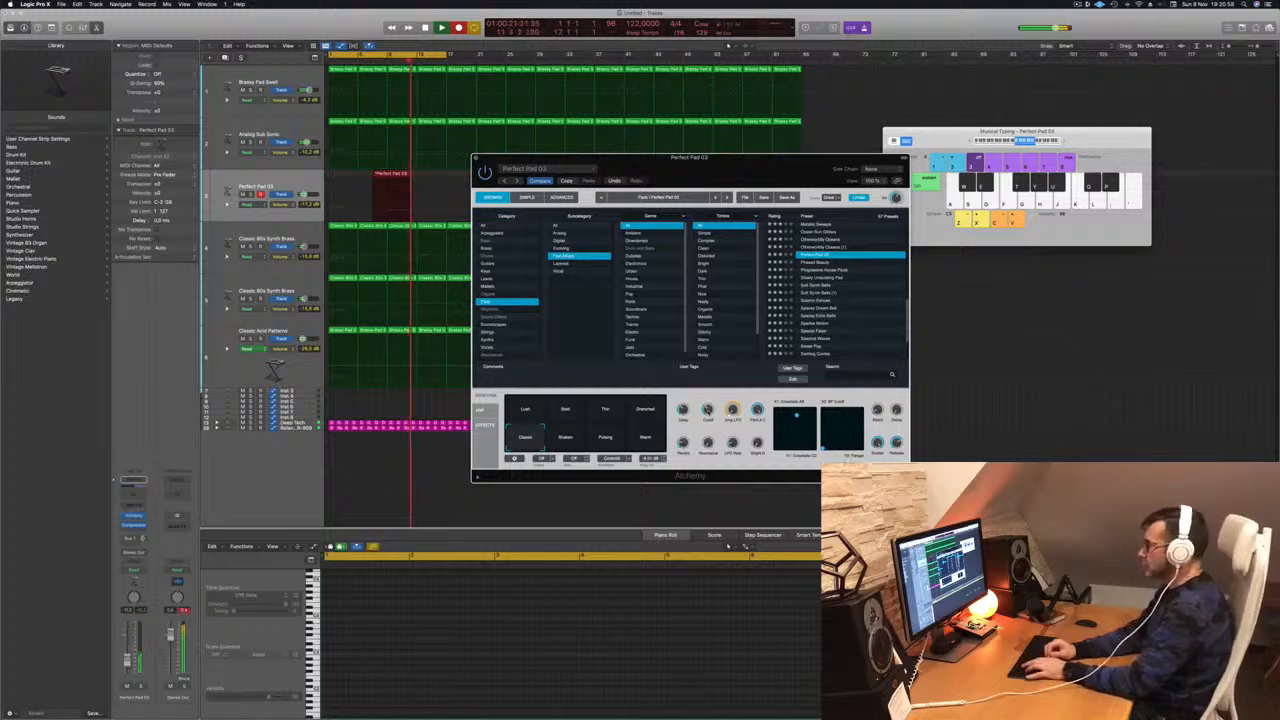
key(a)
key(d)
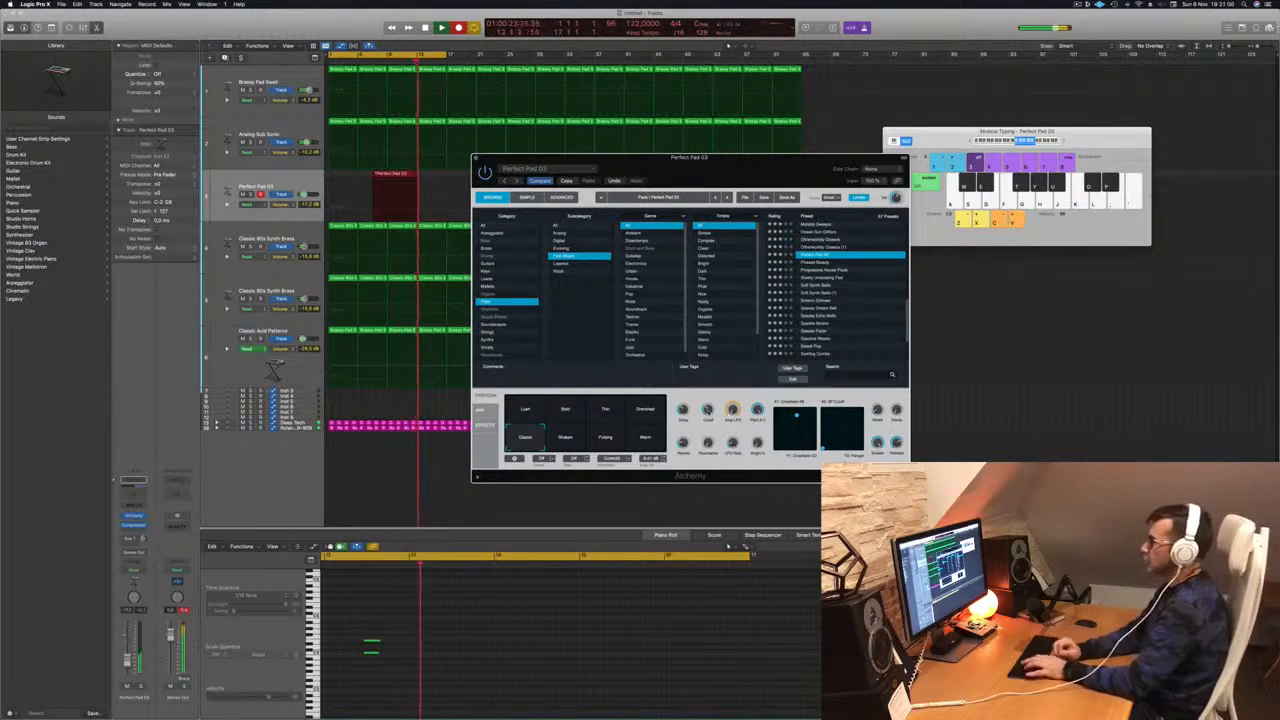
key(a)
key(d)
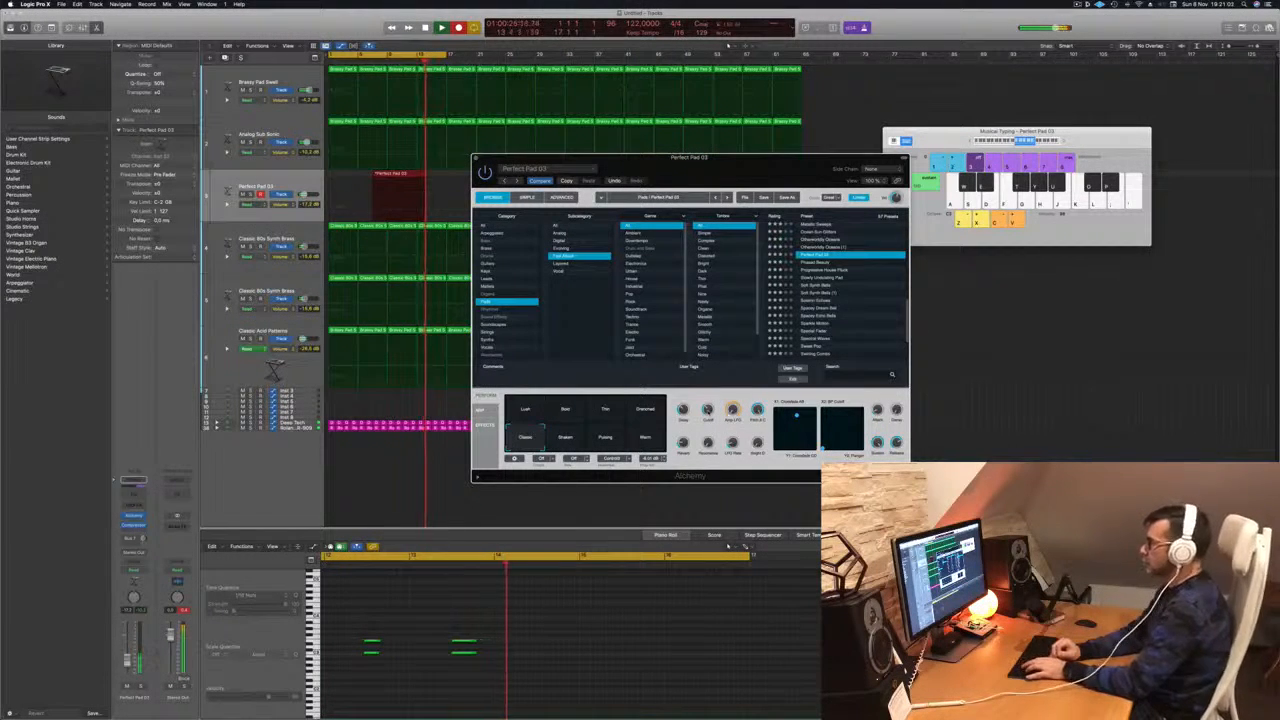
key(a)
key(d)
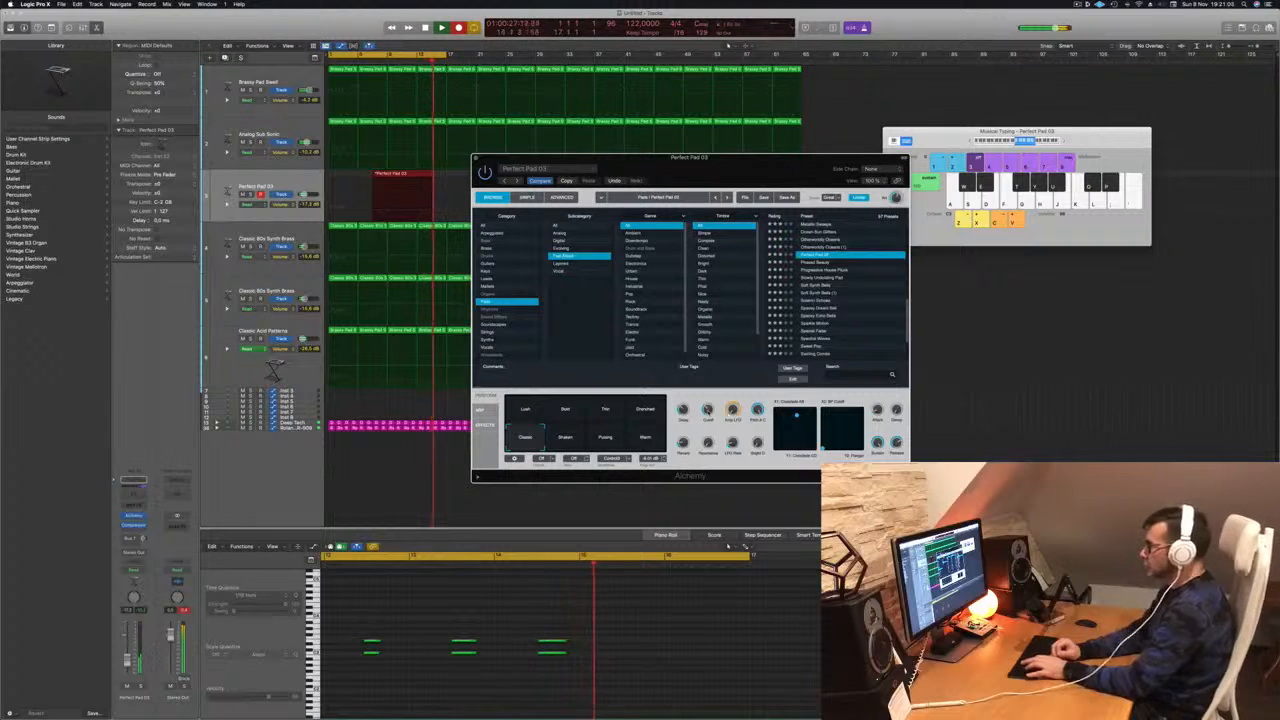
key(a)
key(d)
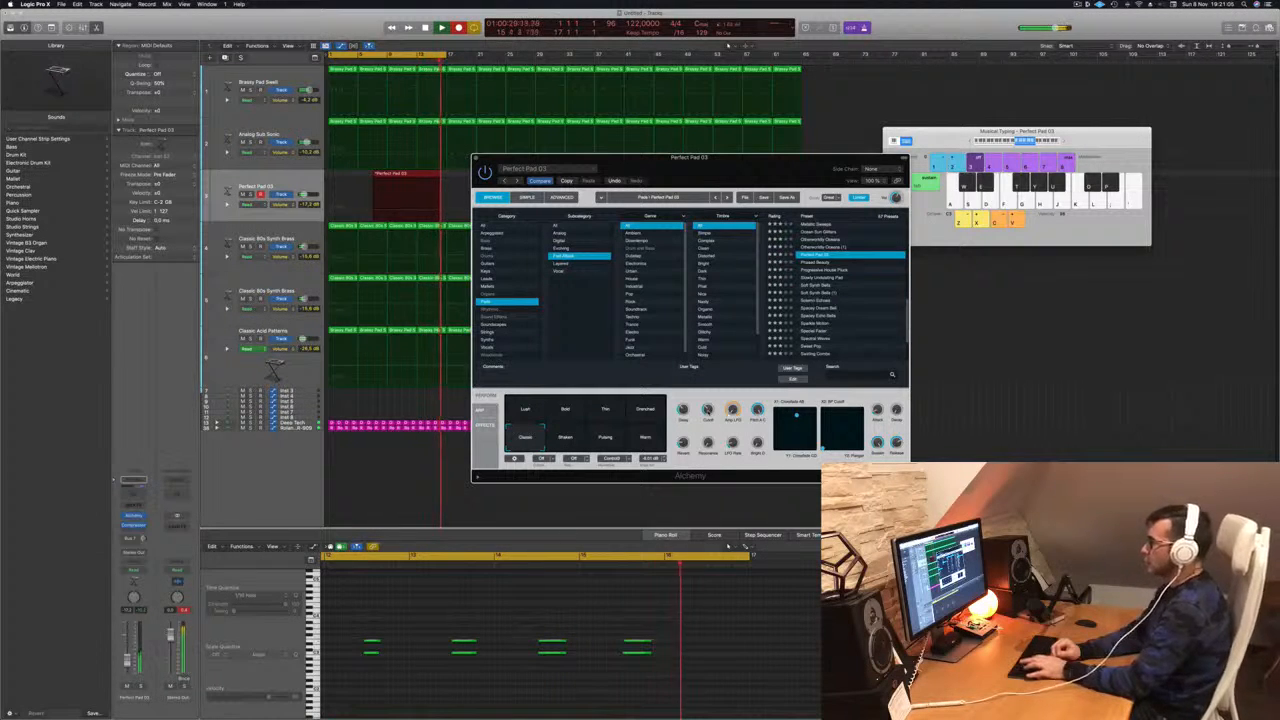
key(a)
key(d)
key(space)
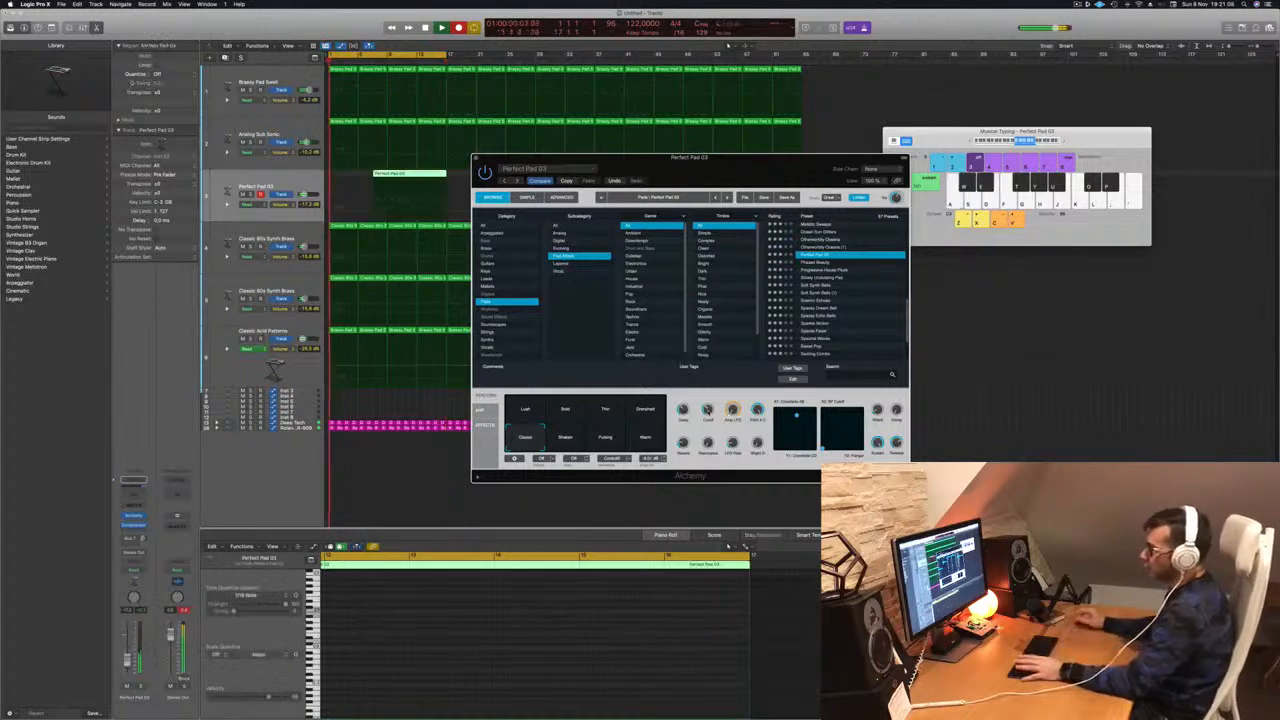
Trim the recorded Perfect Pad 03 region to its last four bars and move that part to bar 1.
super+double_click(416, 174)
click(397, 174)
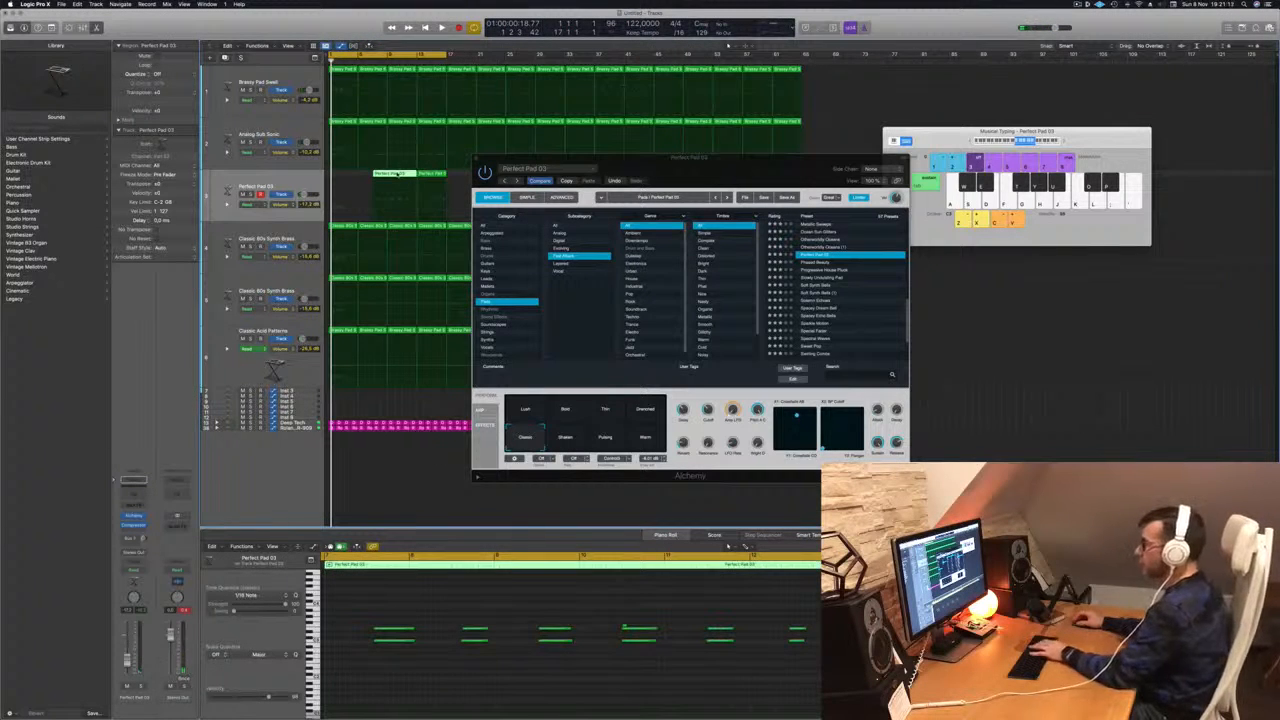
key(BackSpace)
drag(423, 175, 336, 175)
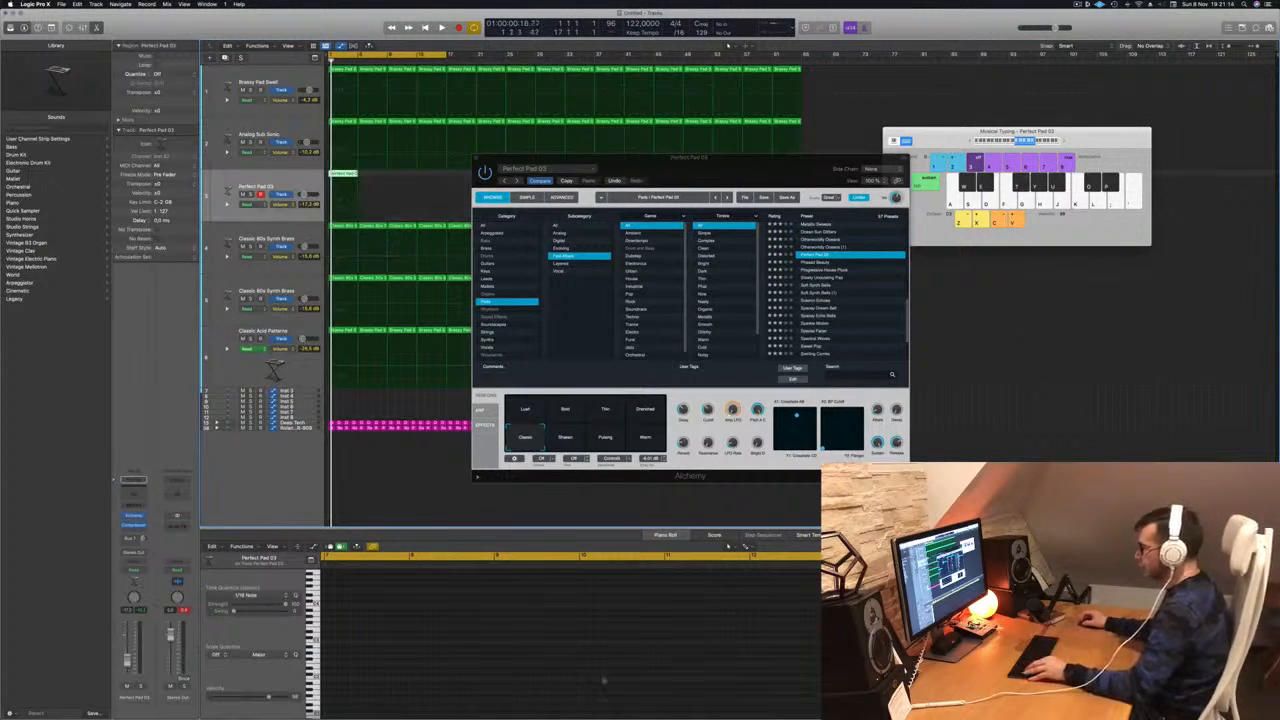
Quantize all notes of the four-bar Perfect Pad 03 region to 1/16 notes and play it back.
drag(632, 168, 758, 214)
key(space)
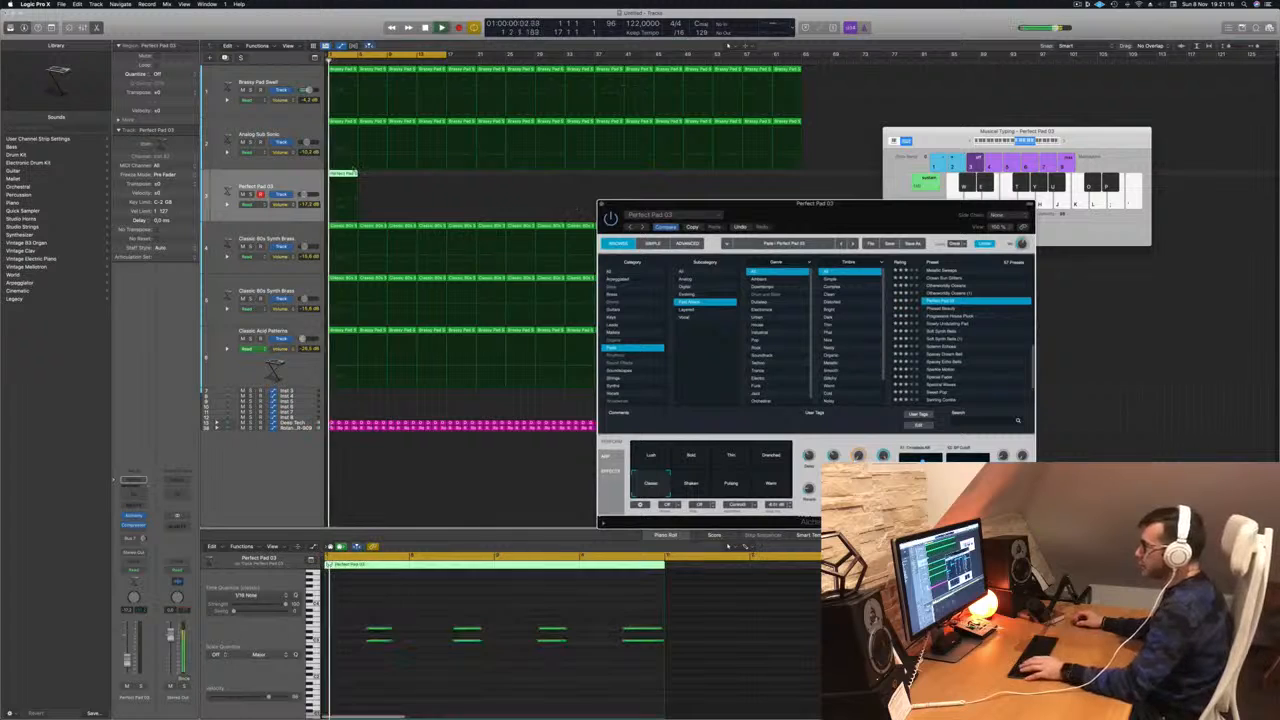
click(446, 670)
key(super+a)
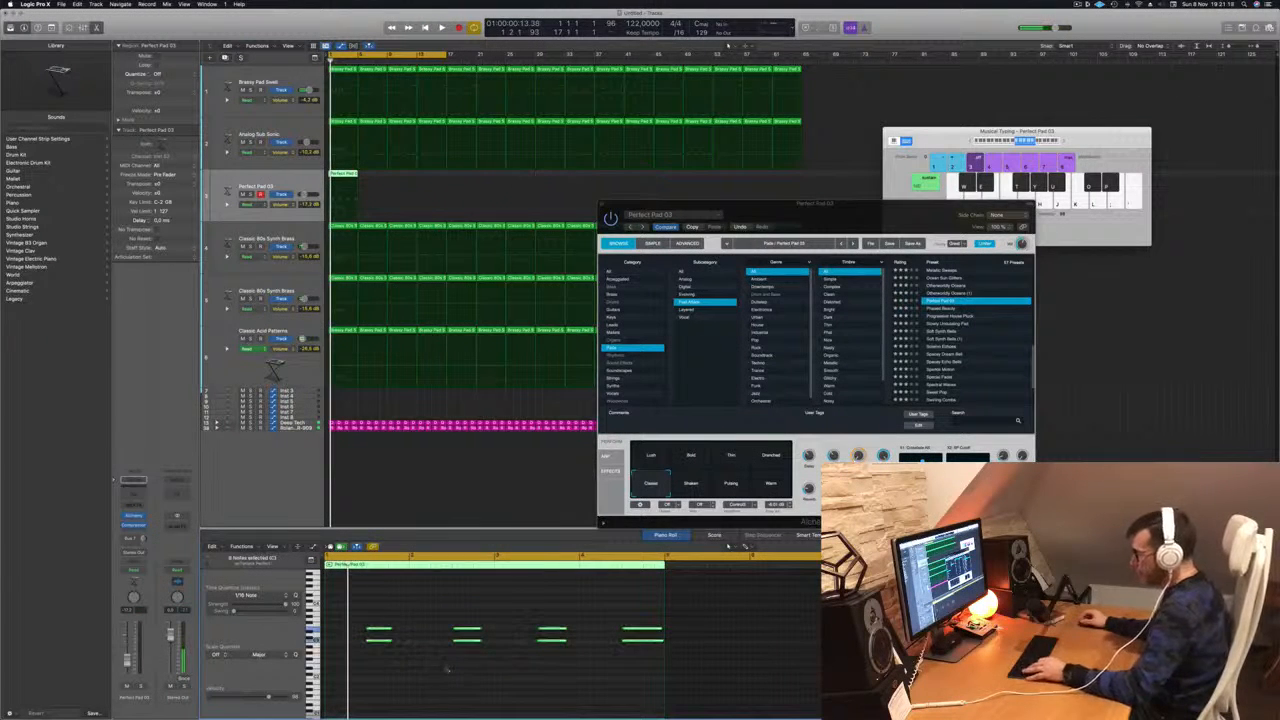
key(space)
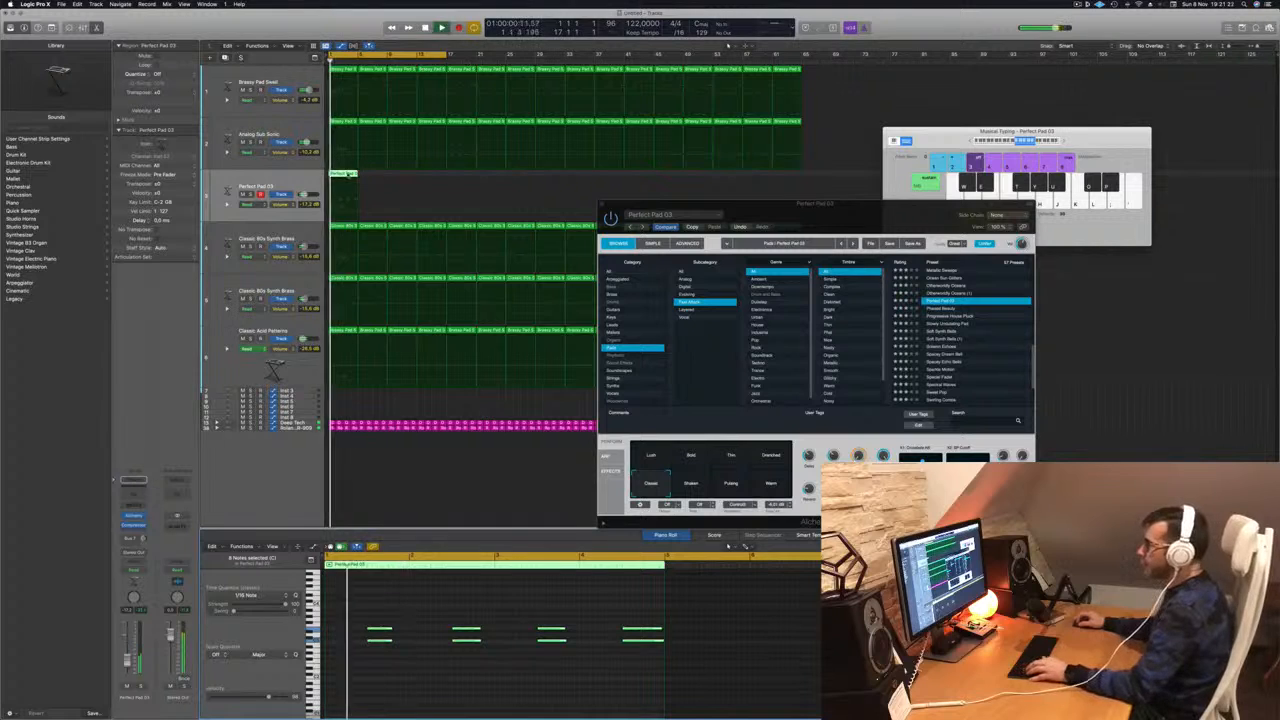
Duplicate the four-bar Perfect Pad 03 region along its track until it reaches the end of the other parts, and play it back.
drag(348, 174, 462, 184)
shift+click(353, 175)
mouse_move(569, 177)
mouse_down()
mouse_move(340, 176)
mouse_move(577, 183)
mouse_up()
key(space)
key(space)
drag(755, 212, 558, 277)
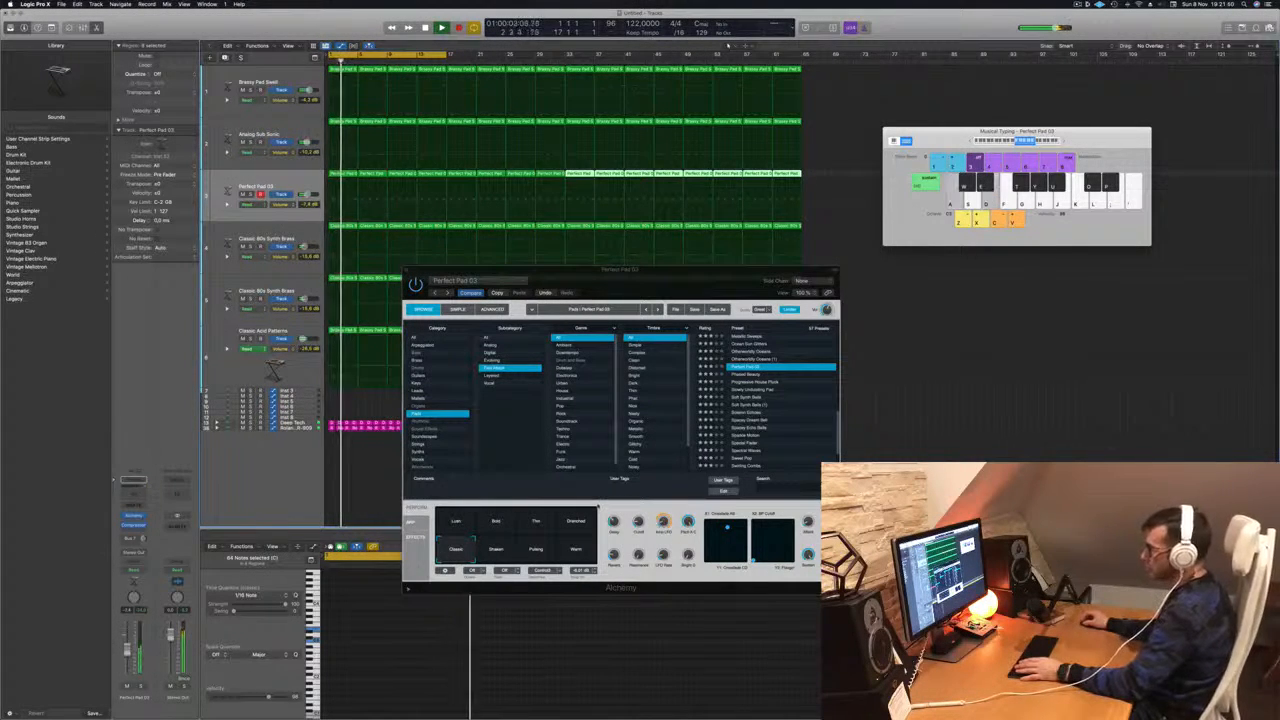
click(663, 522)
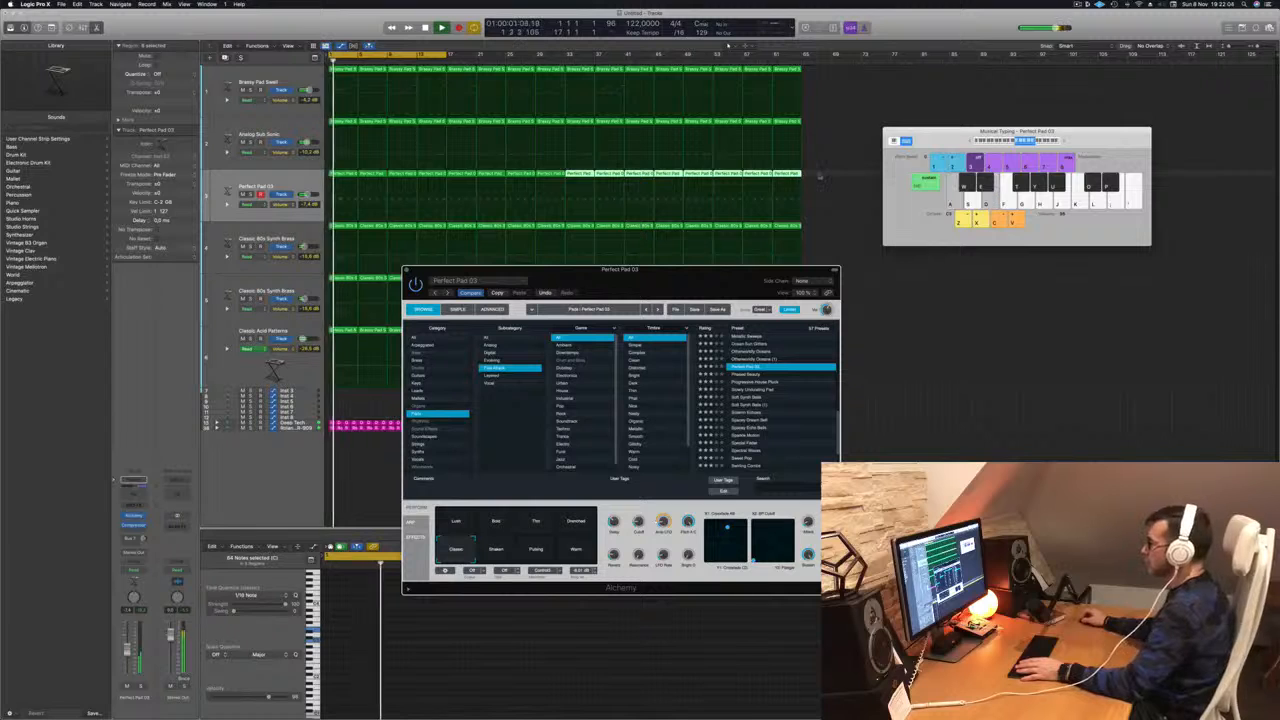
Try transposing all notes in every Perfect Pad 03 region down one octave.
drag(357, 178, 336, 177)
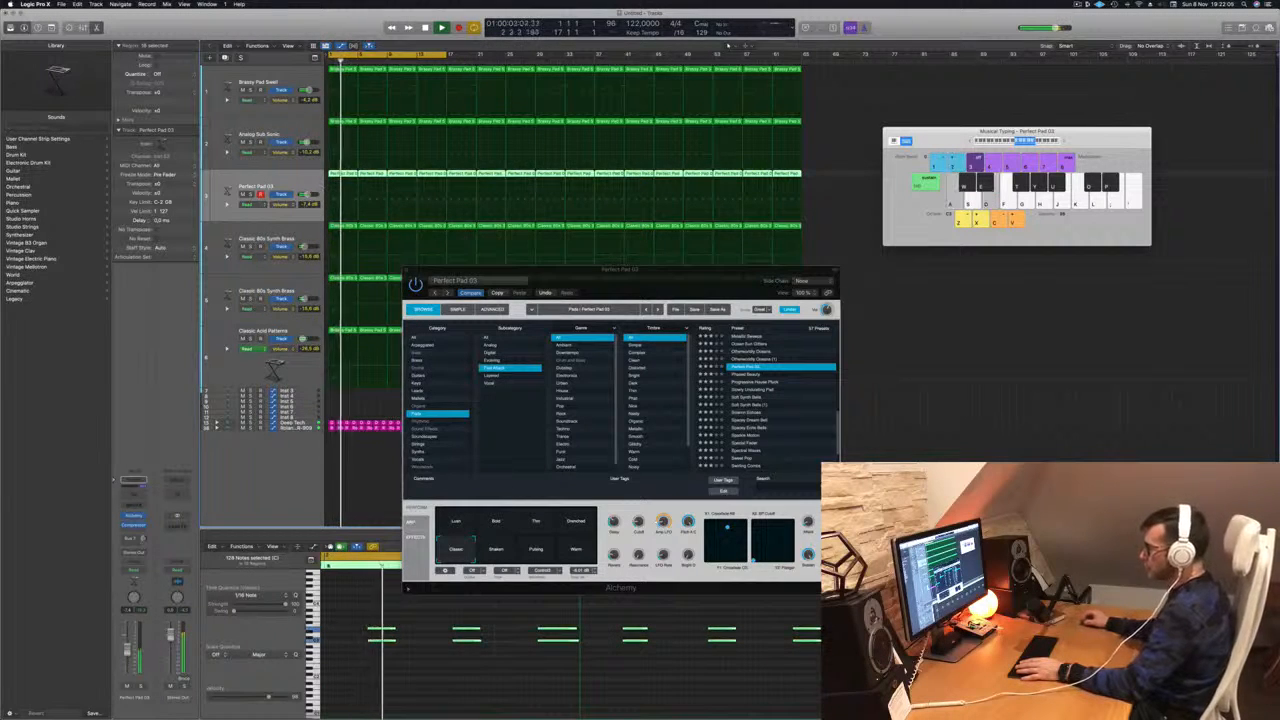
click(450, 689)
key(super+a)
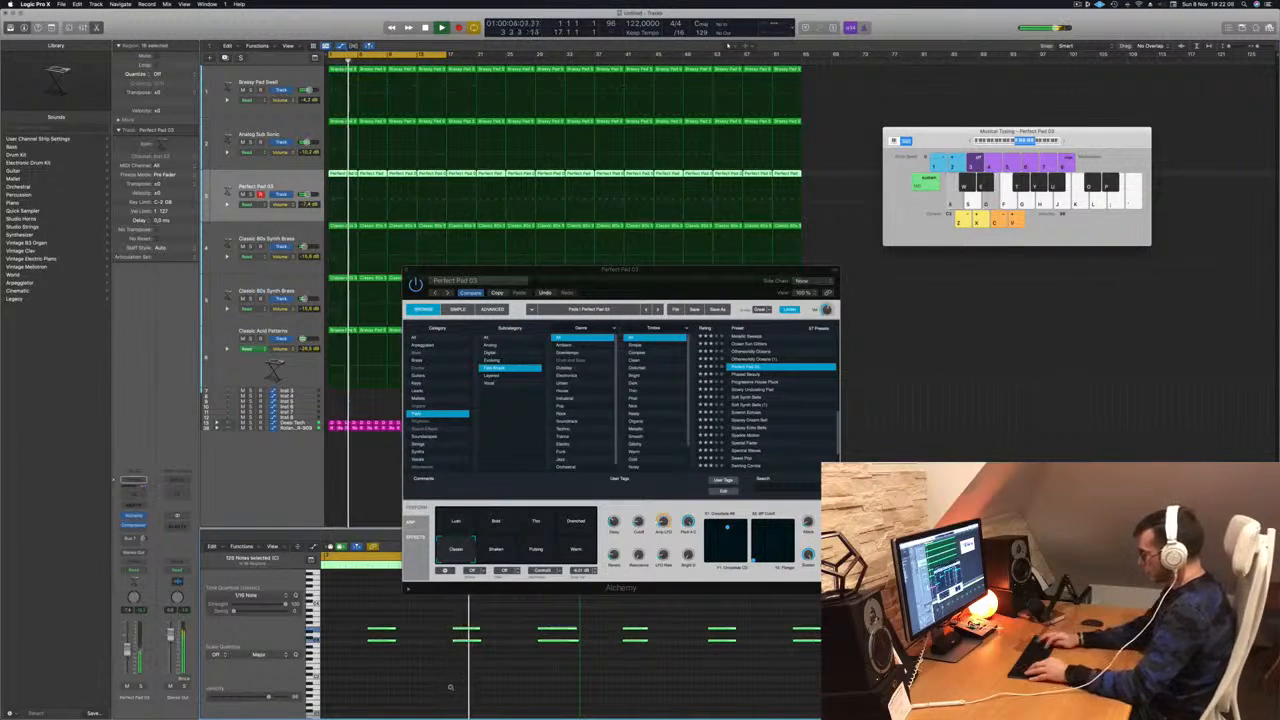
key(alt+shift+Down)
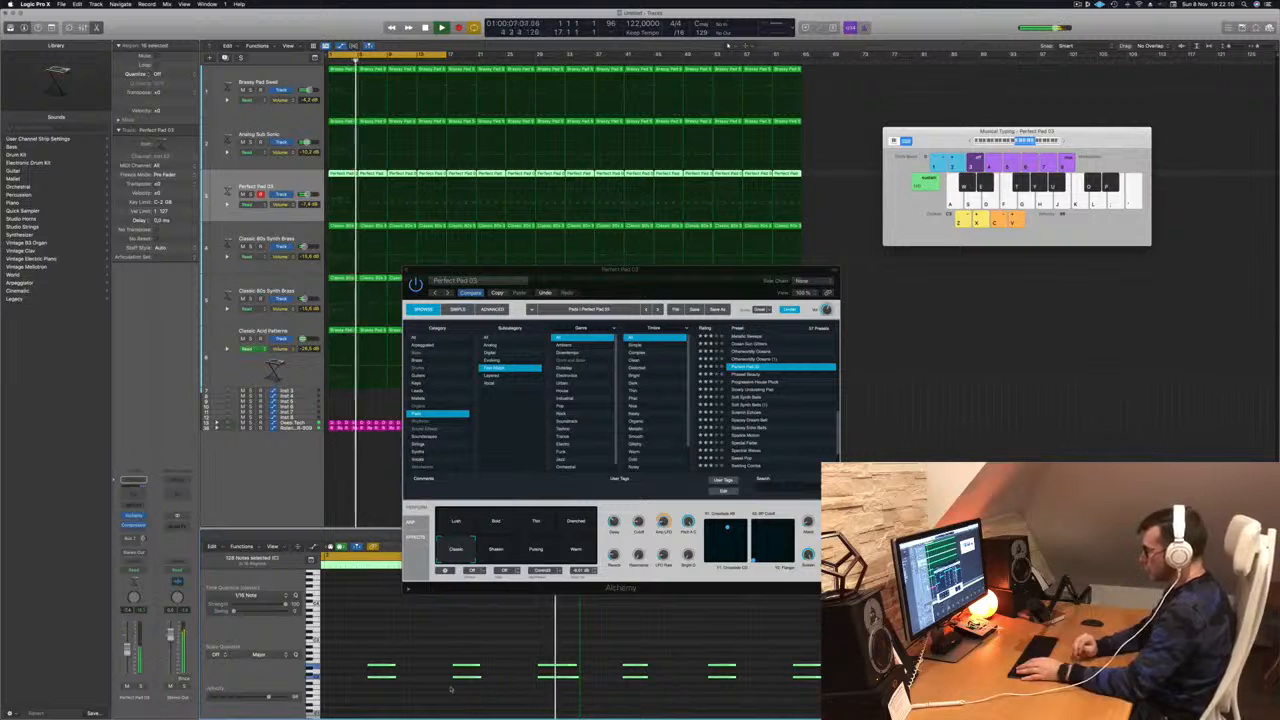
scroll(450, 689, down, 2)
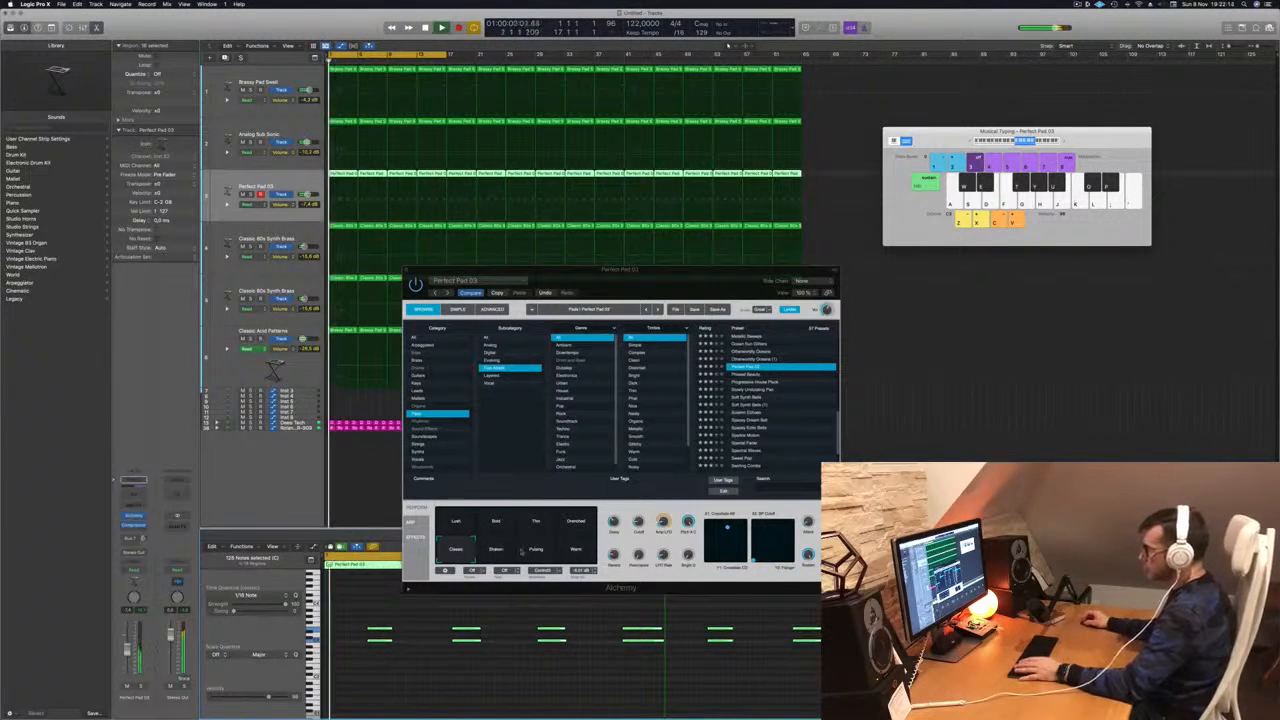
Switch Perfect Pad 03 to its Warm variation and add a Channel EQ to its track.
click(577, 551)
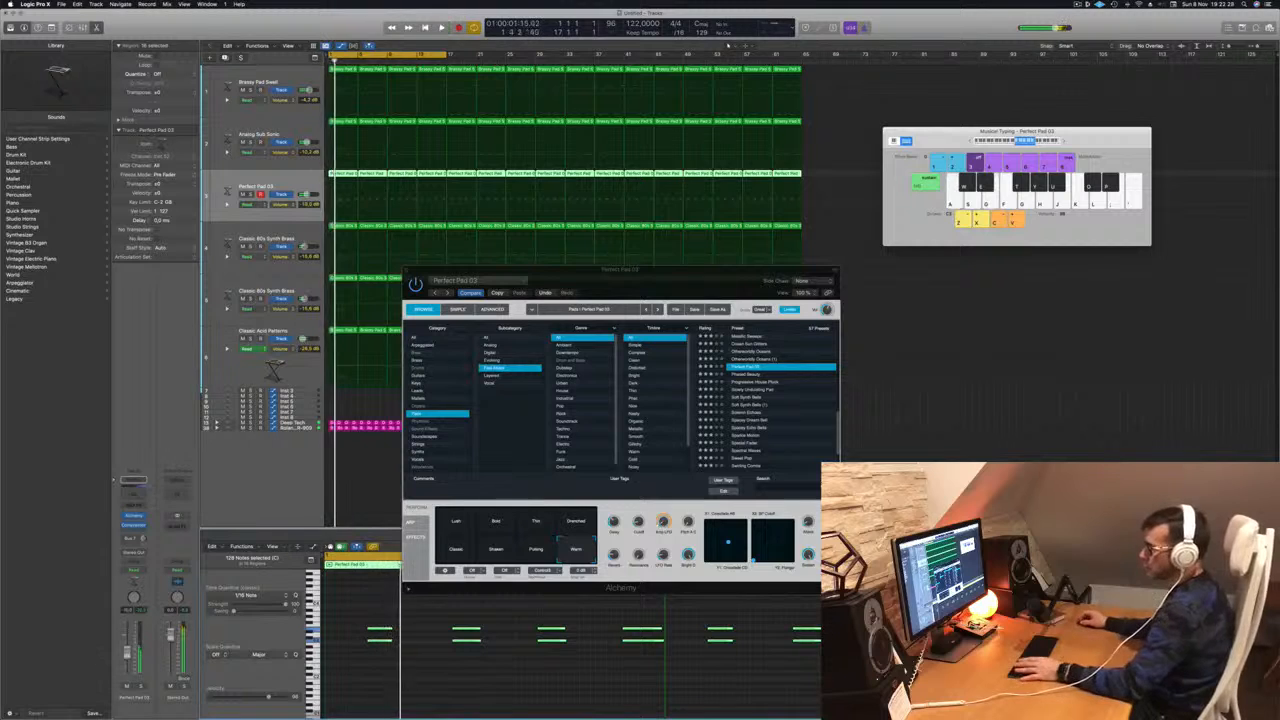
click(134, 497)
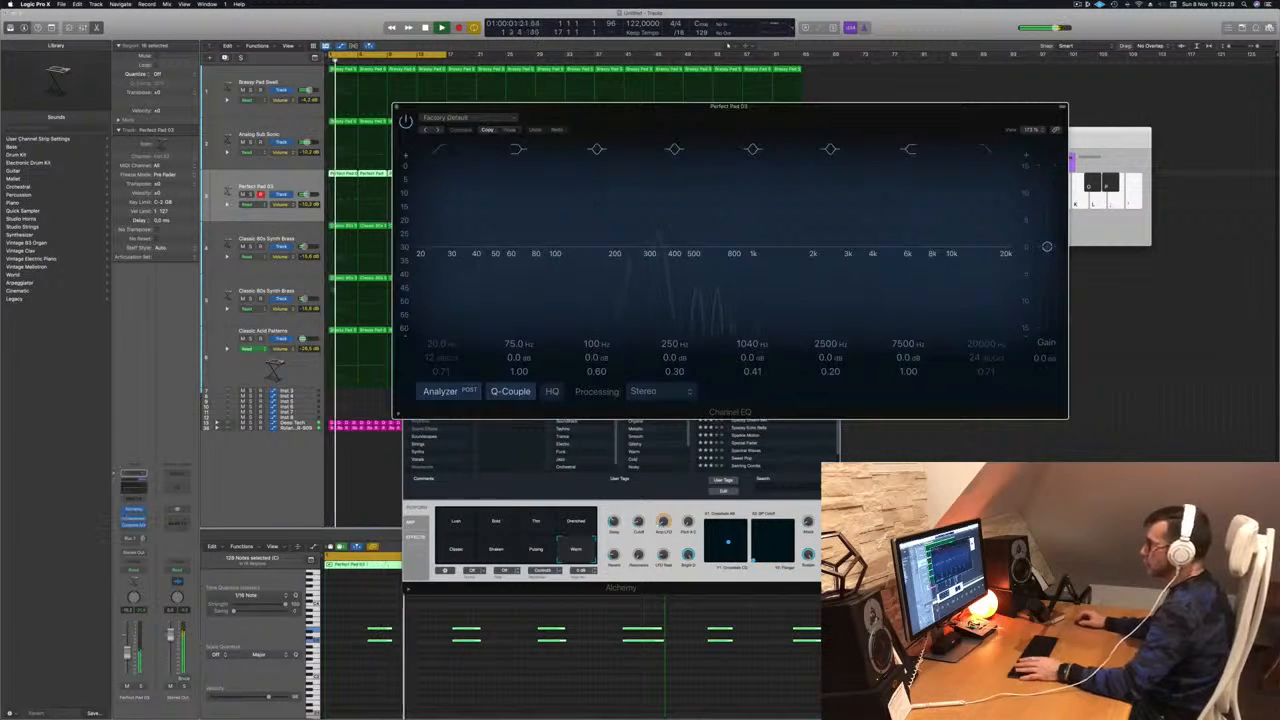
Enable the Channel EQ's low cut at 268 Hz and high cut at 386 Hz, and replay from the start.
click(443, 150)
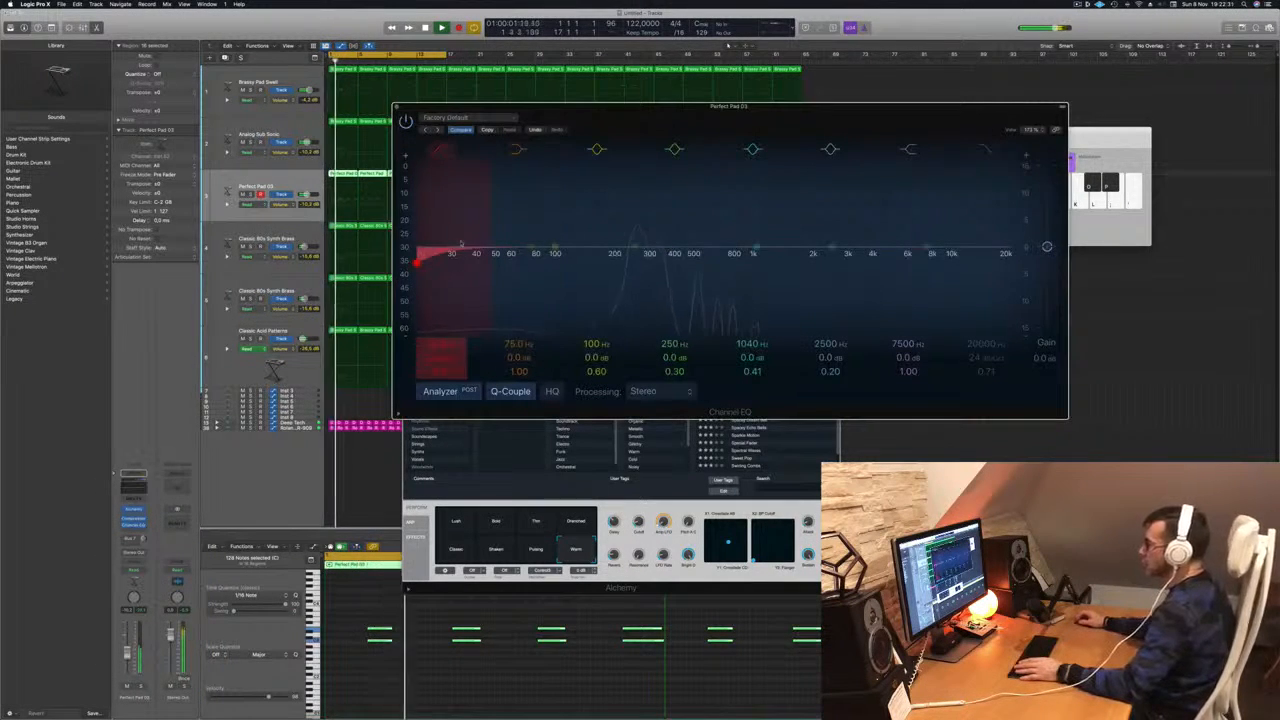
drag(440, 278, 641, 258)
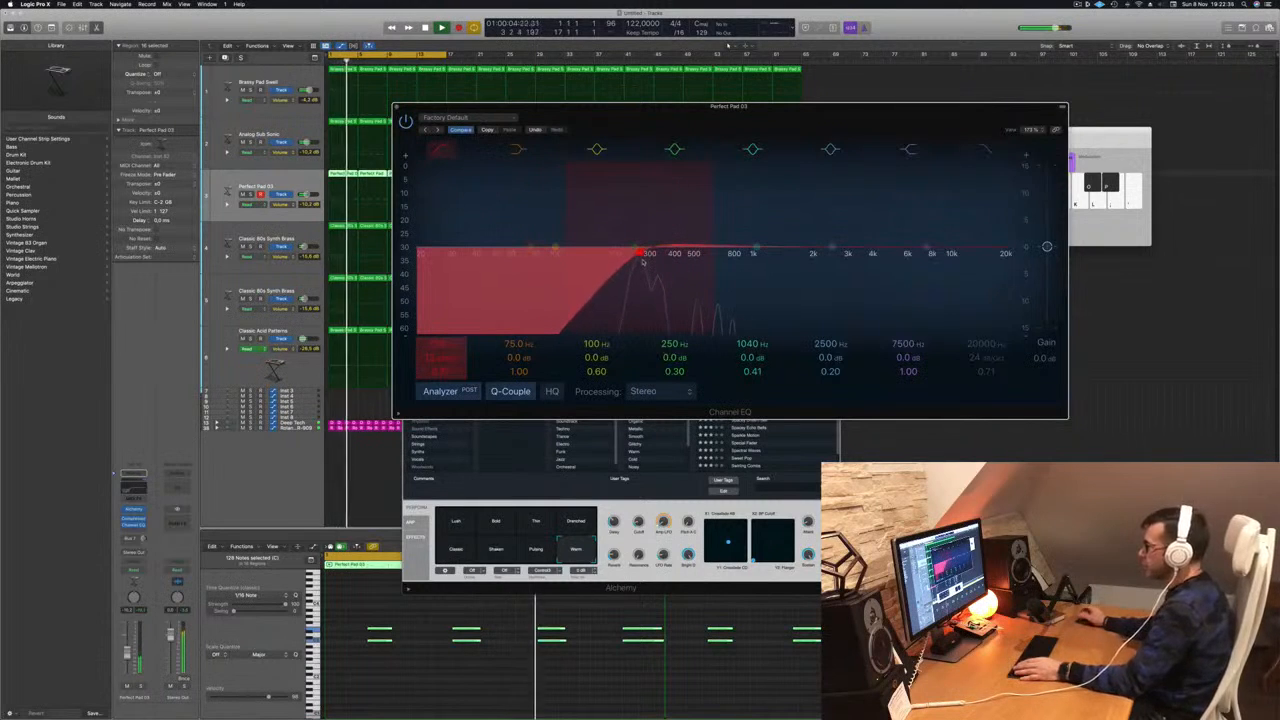
click(983, 153)
drag(1010, 262, 672, 259)
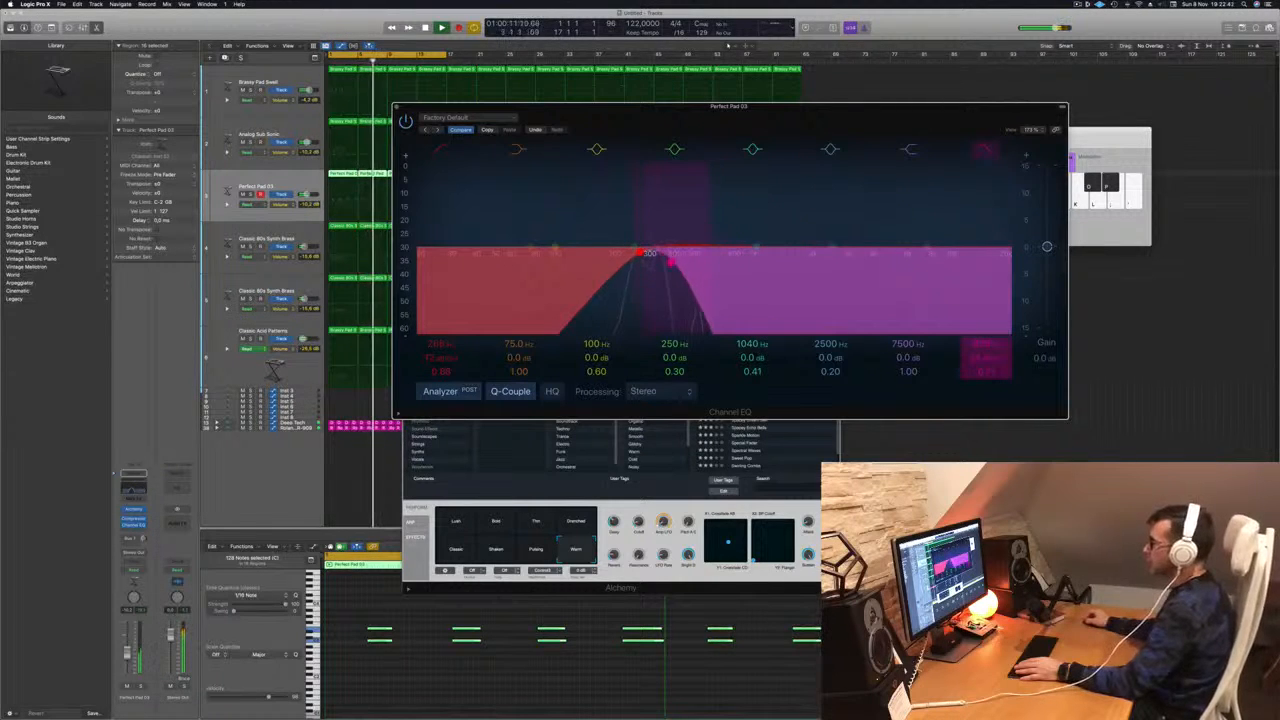
key(Return)
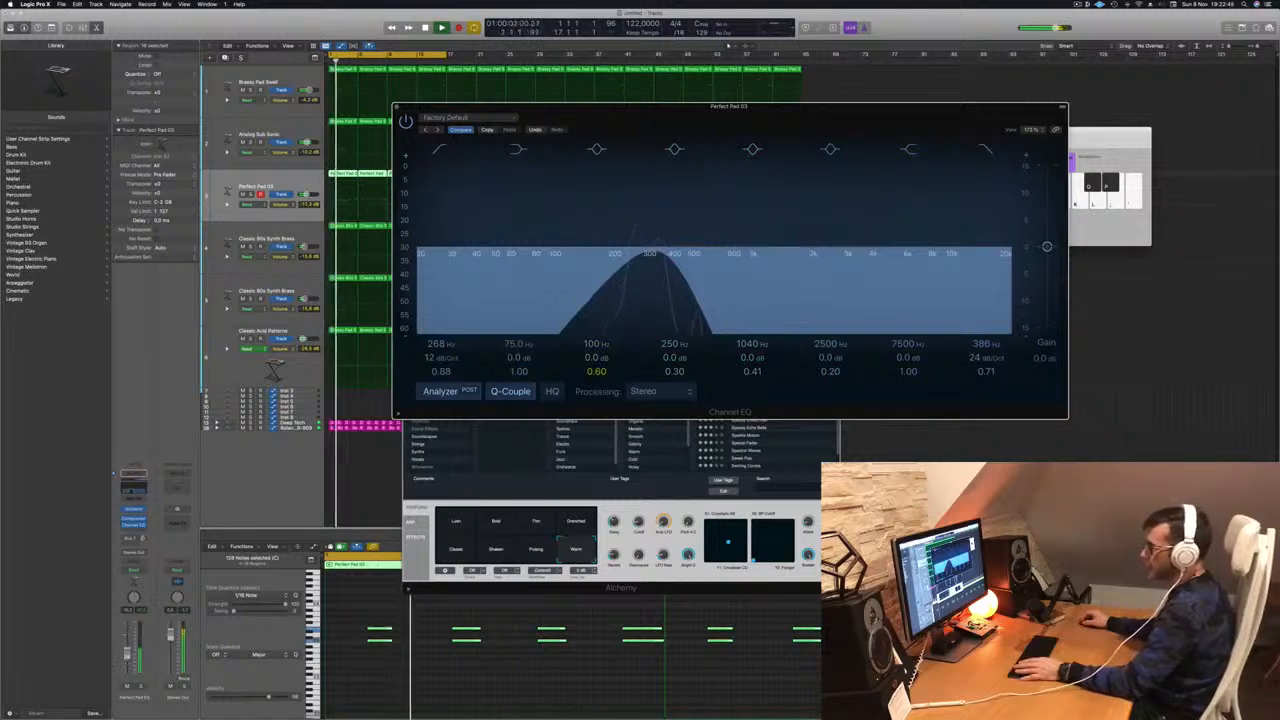
Close the Channel EQ and Alchemy windows of the Perfect Pad 03 track.
key(super+w)
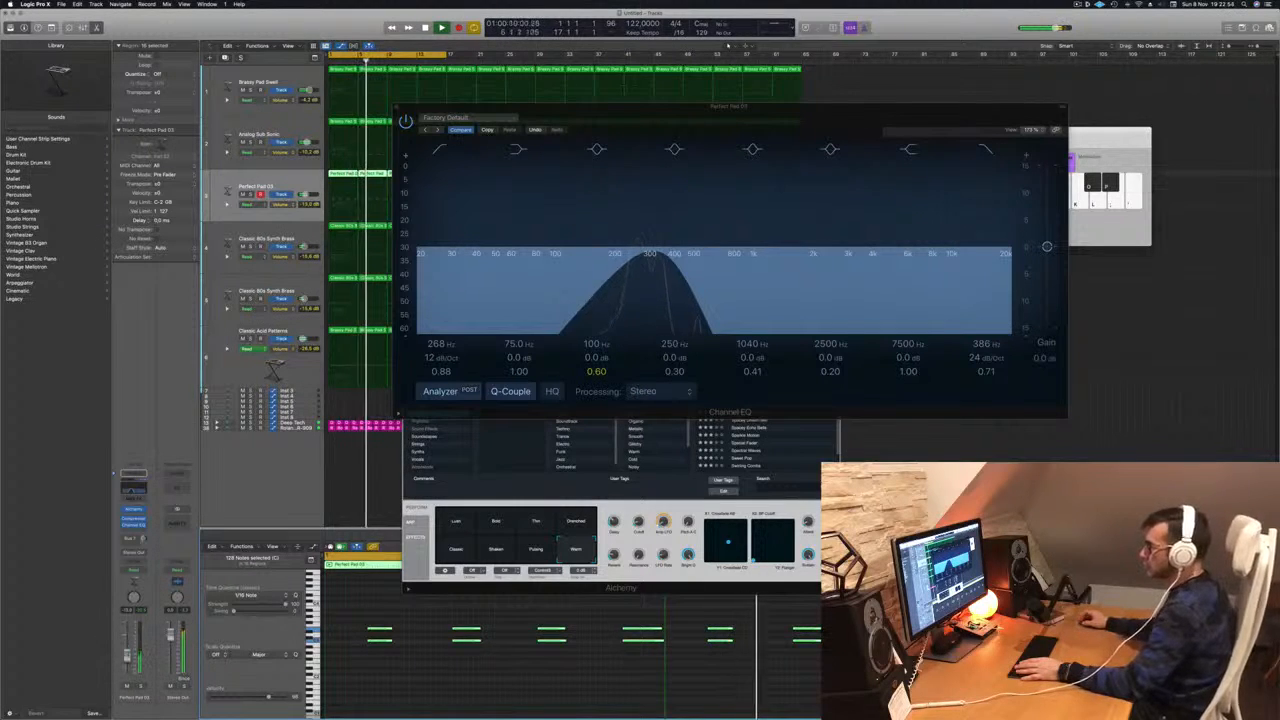
click(397, 107)
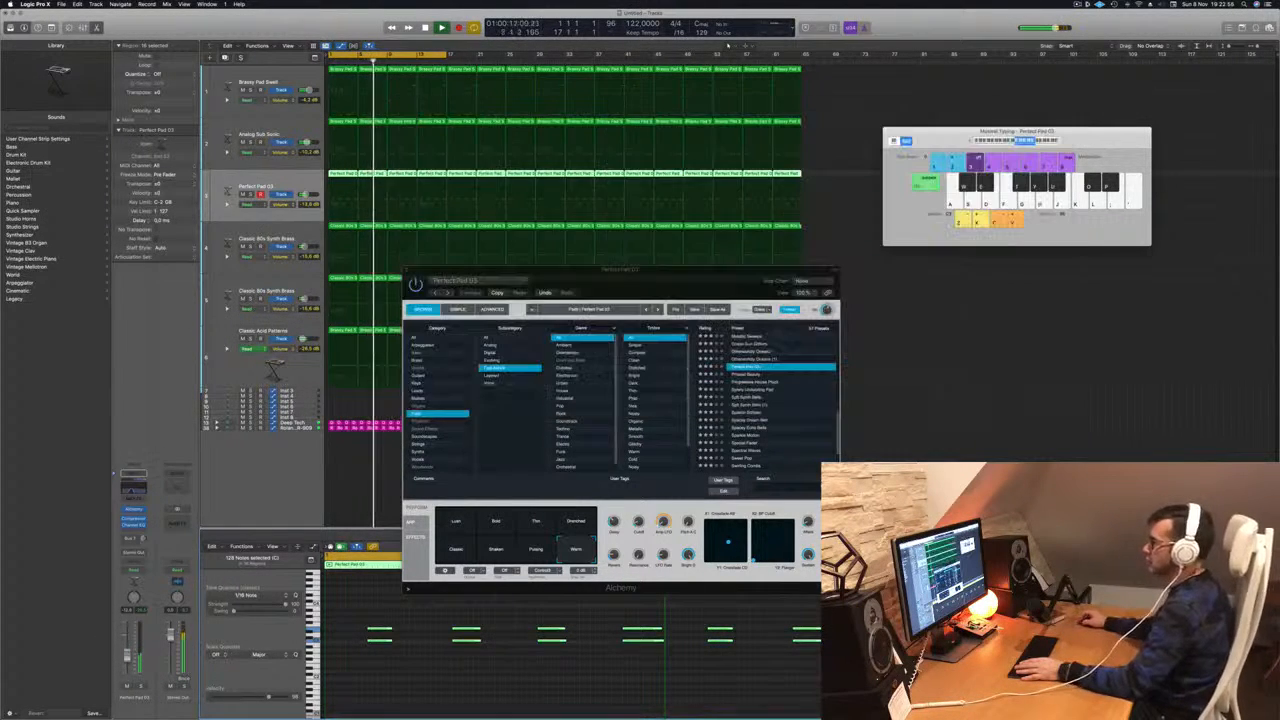
click(407, 270)
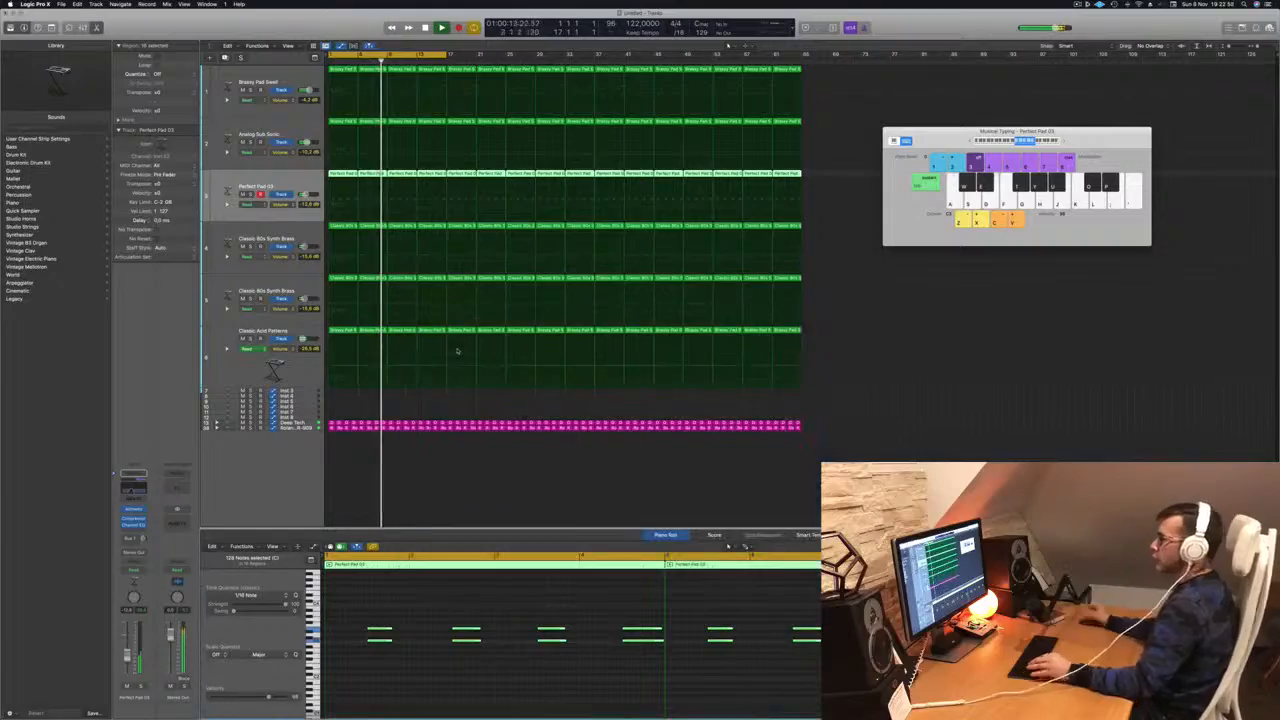